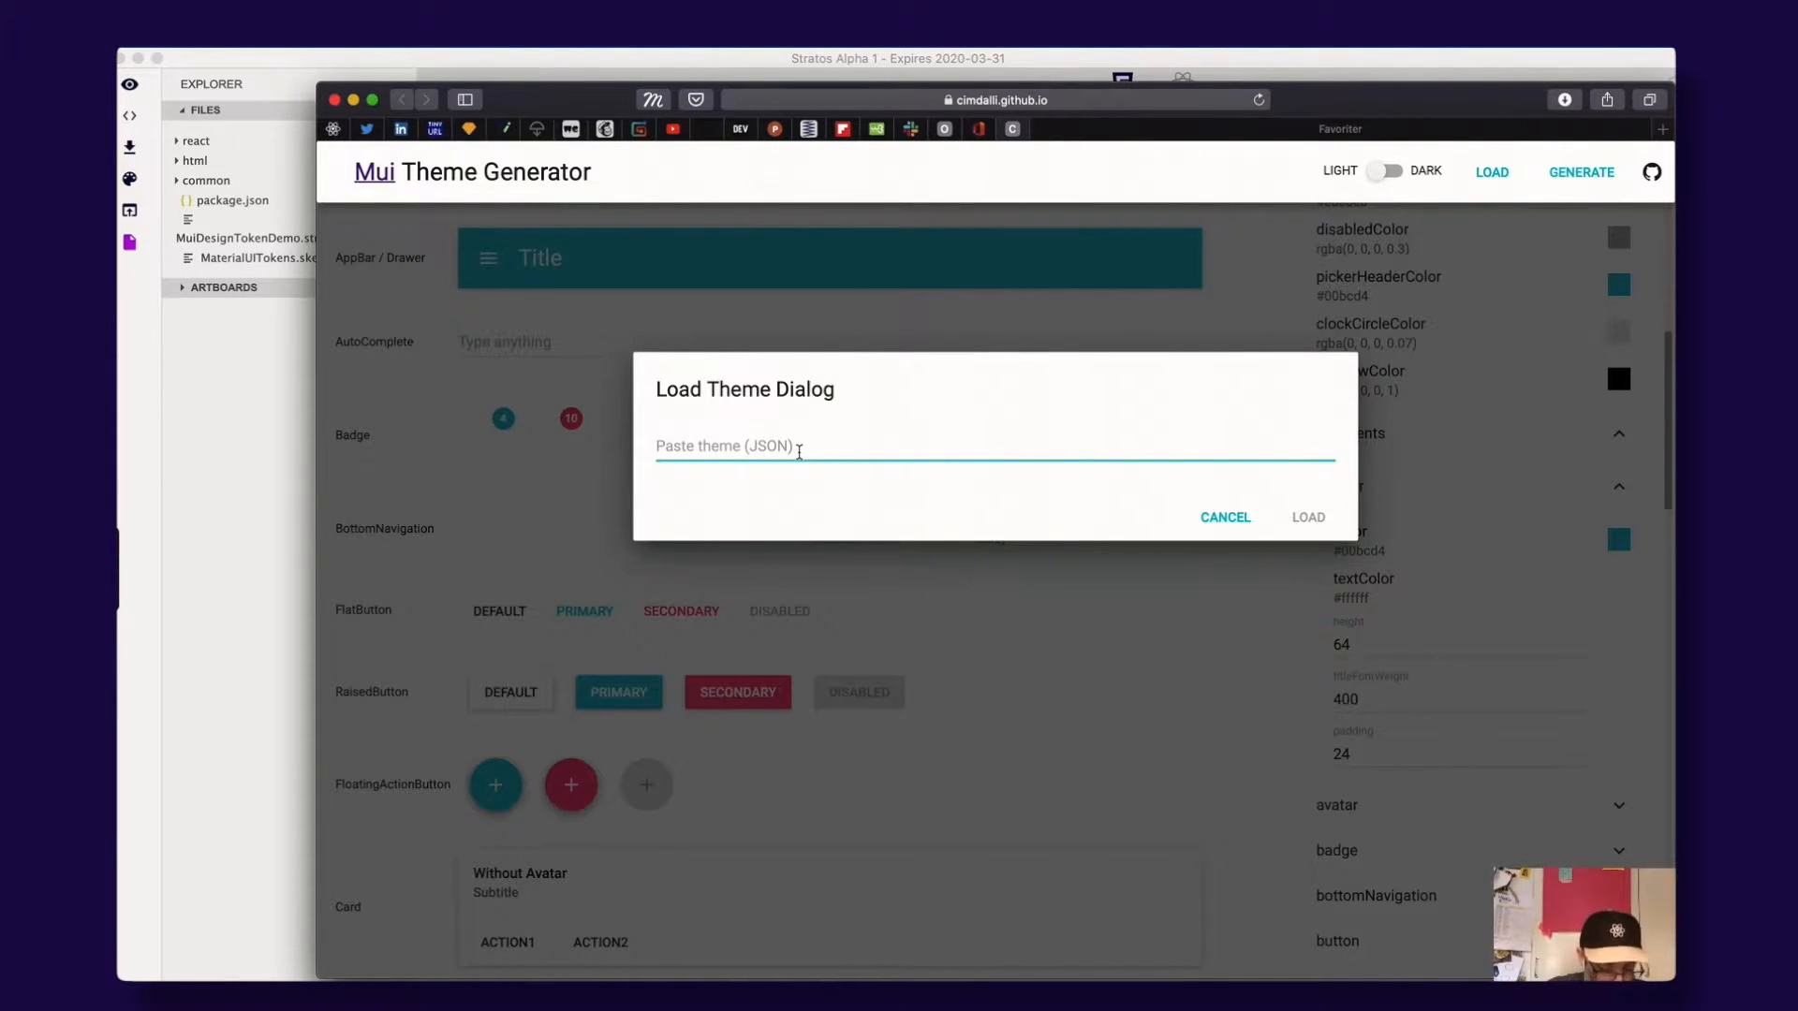
# Step: Paste the copied theme JSON into the Load Theme dialog, load it, and review the recoloured component previews
pyautogui.press('super+v')
pyautogui.scroll(15, 1040, 479)
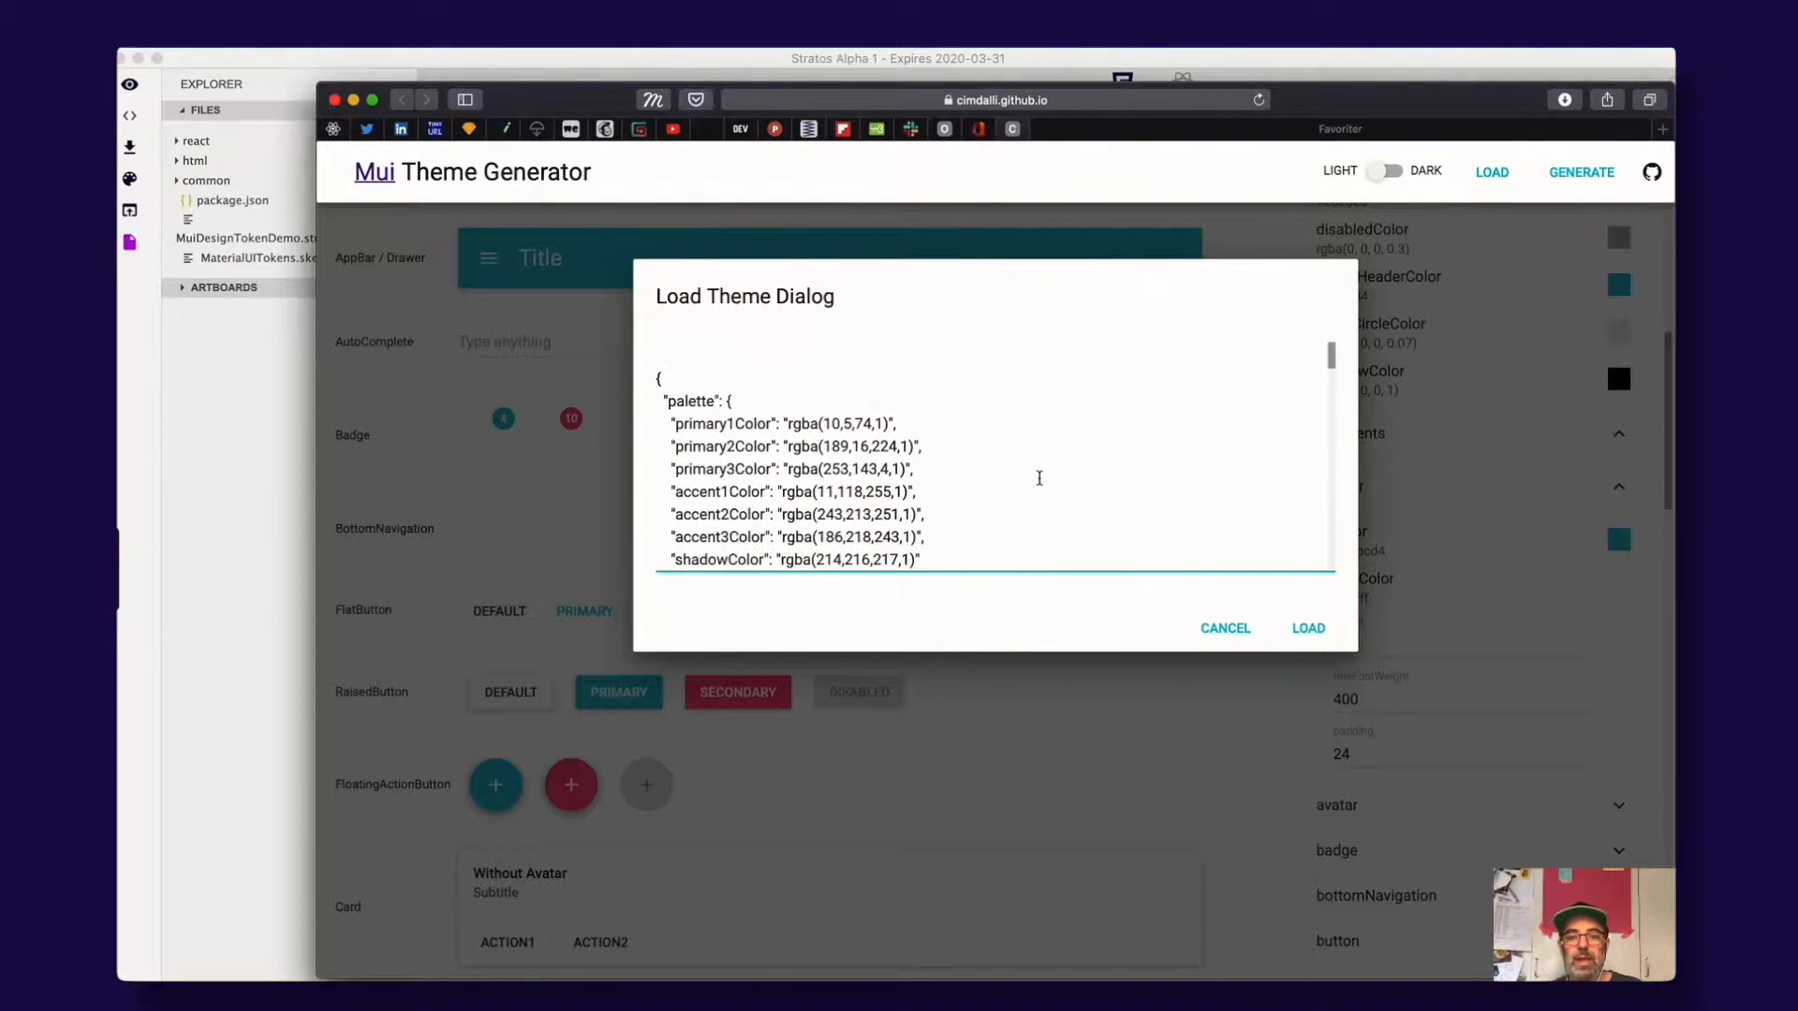
pyautogui.click(1308, 628)
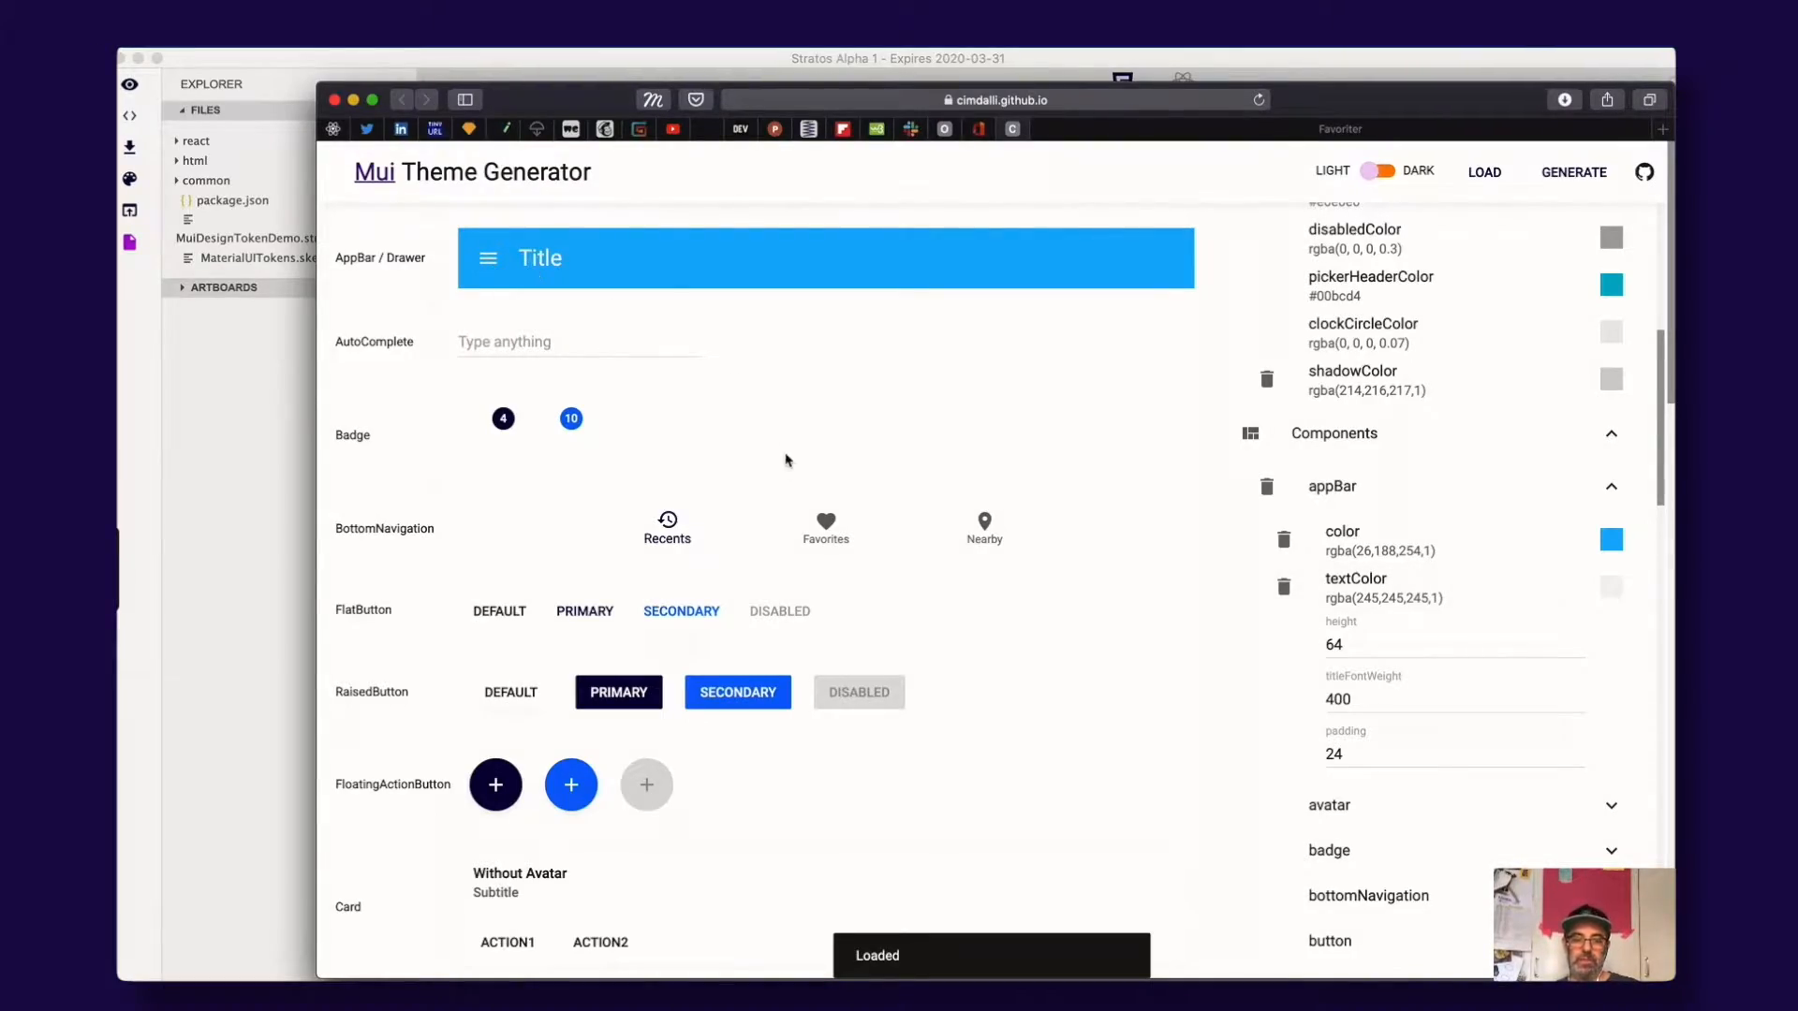
pyautogui.scroll(-8, 787, 459)
pyautogui.scroll(7, 786, 459)
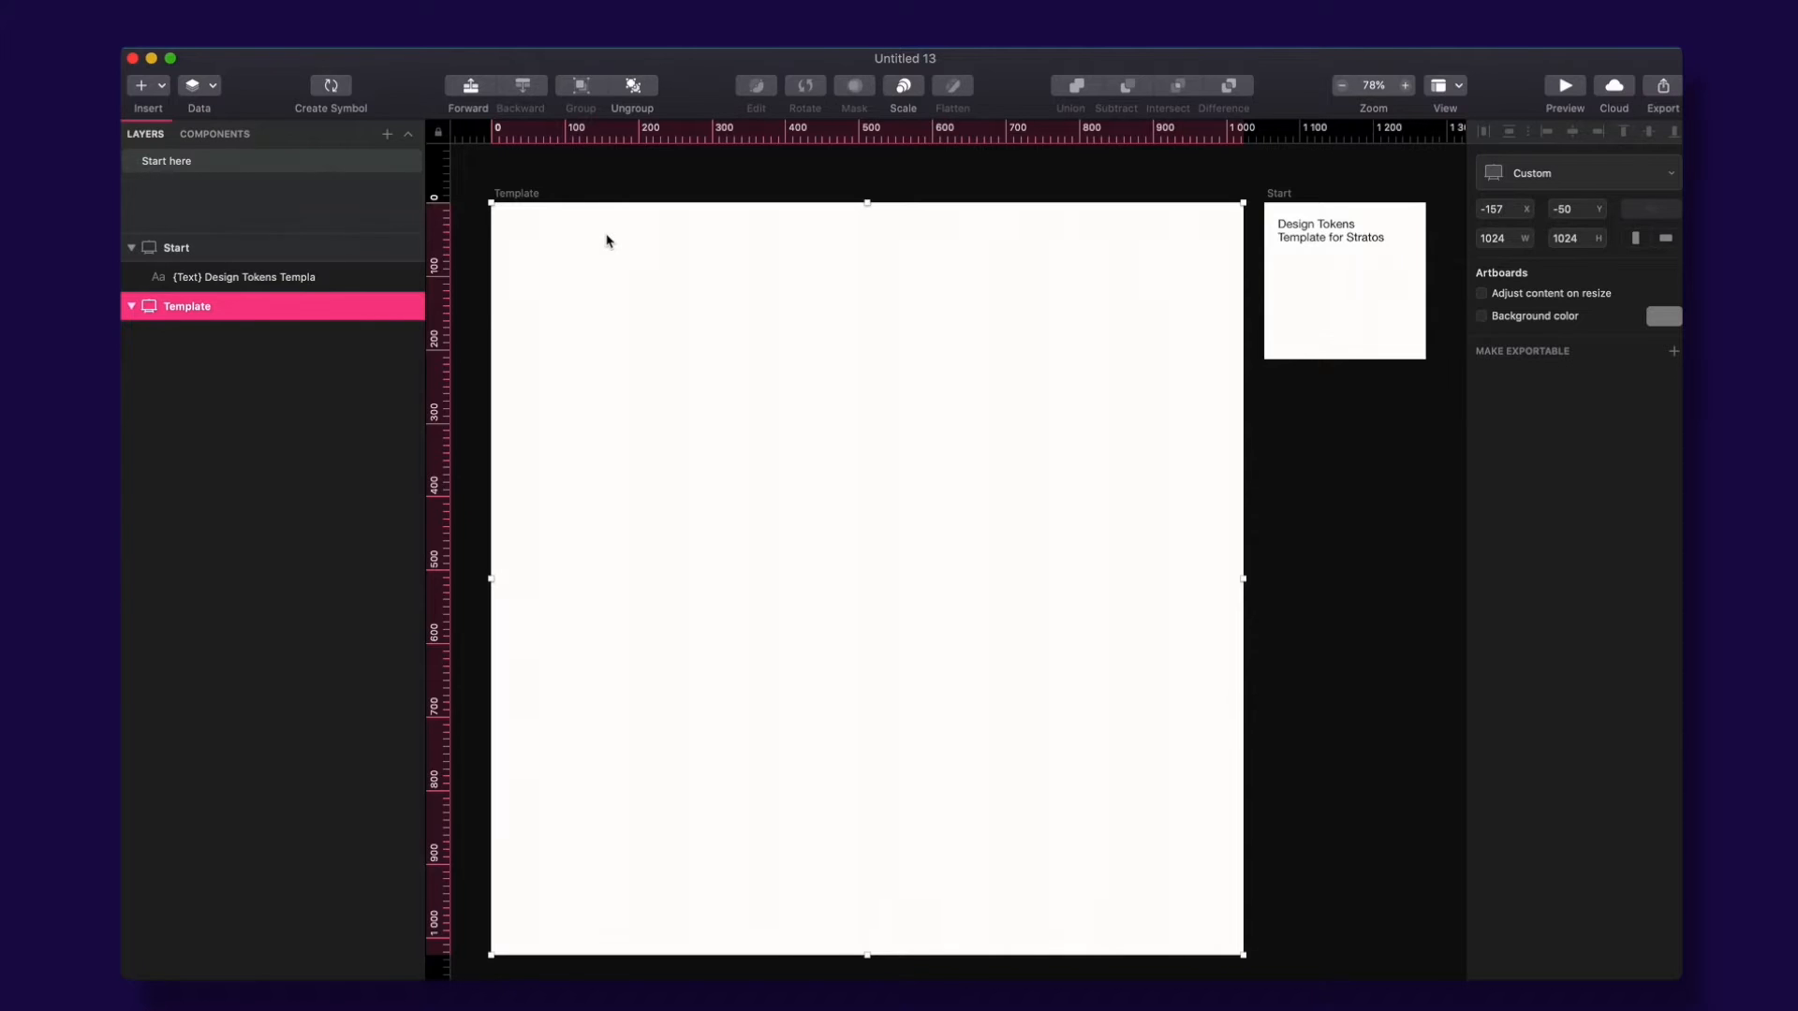
# Step: Inspect the Template and Start artboards, including the text layer on the Start artboard
pyautogui.click(575, 191)
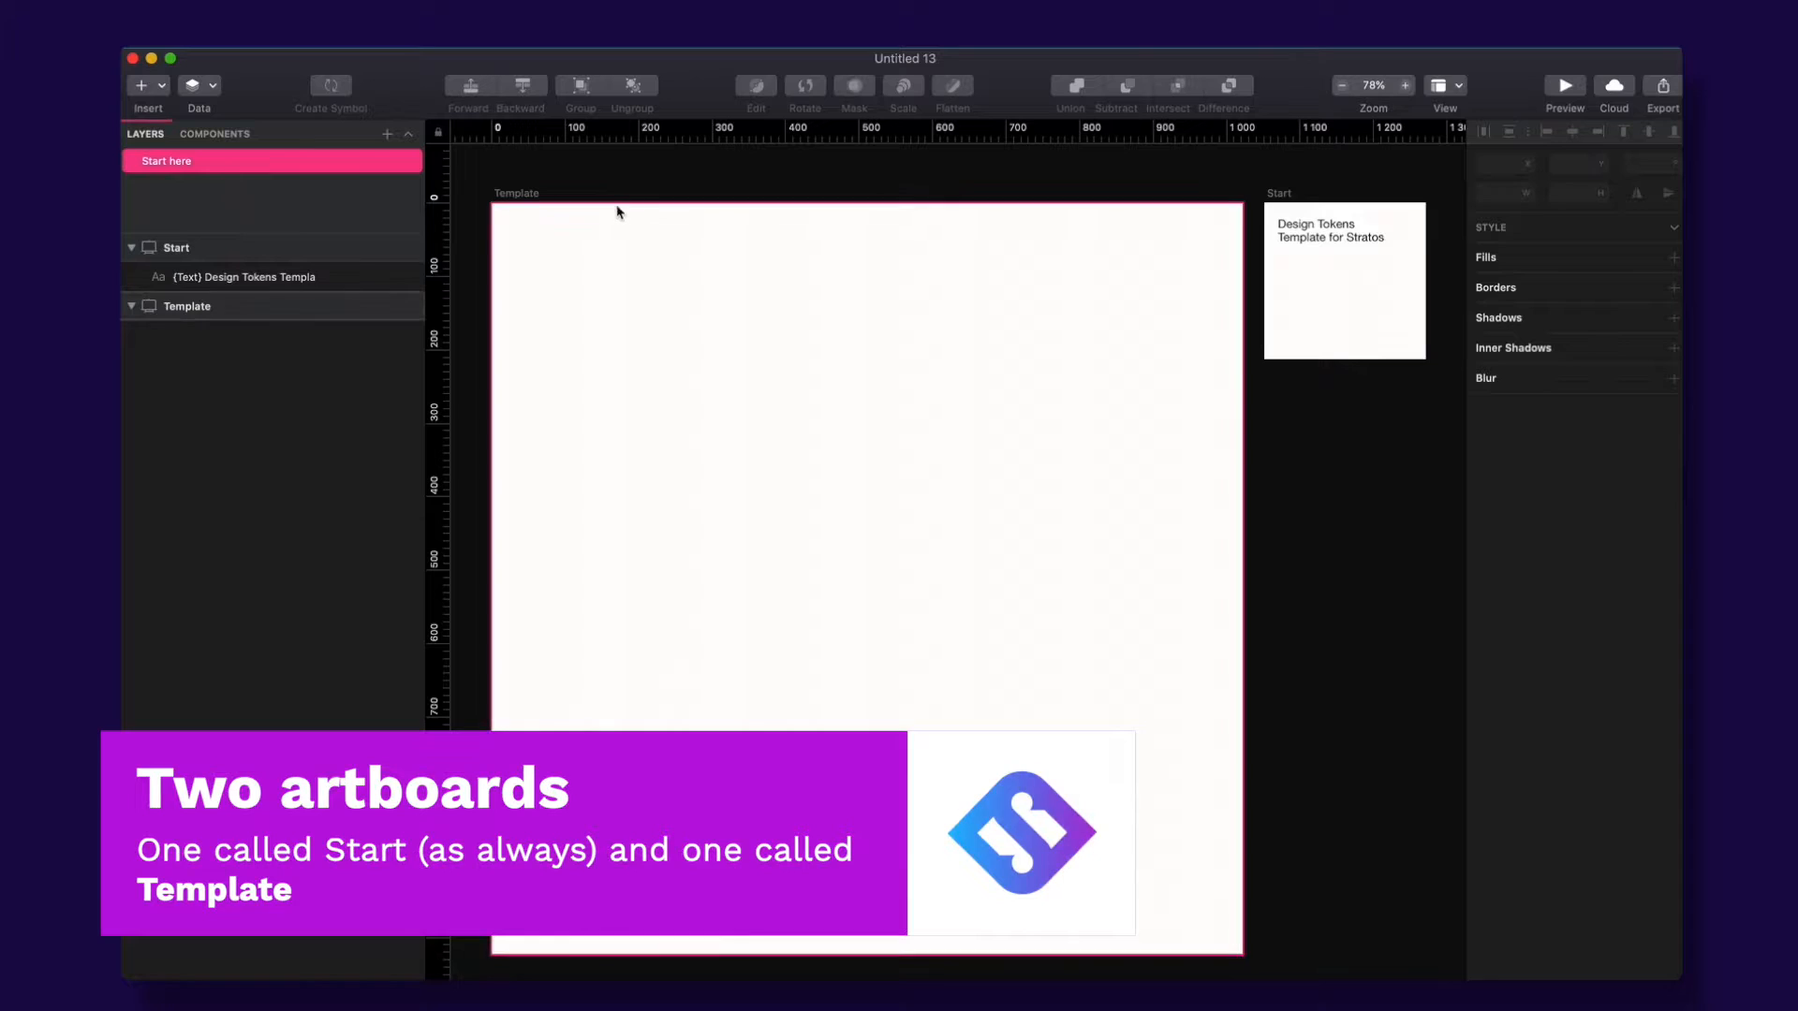
pyautogui.click(1284, 195)
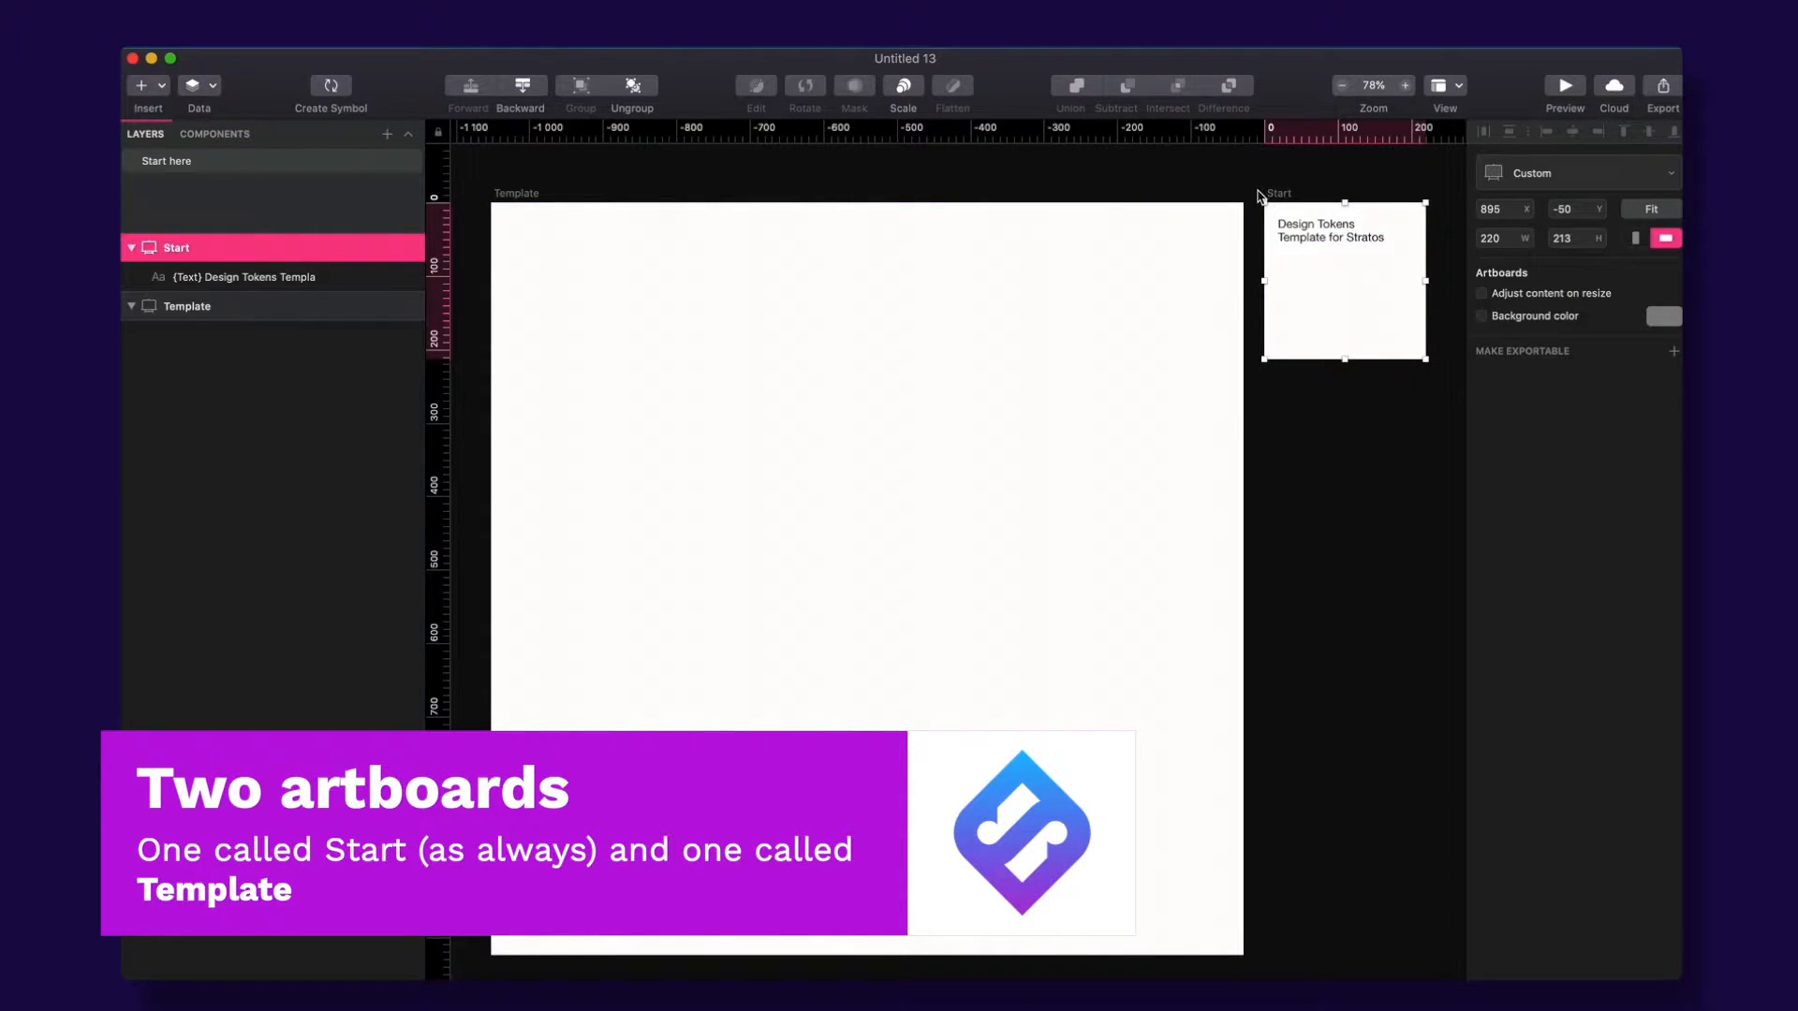
pyautogui.click(1325, 242)
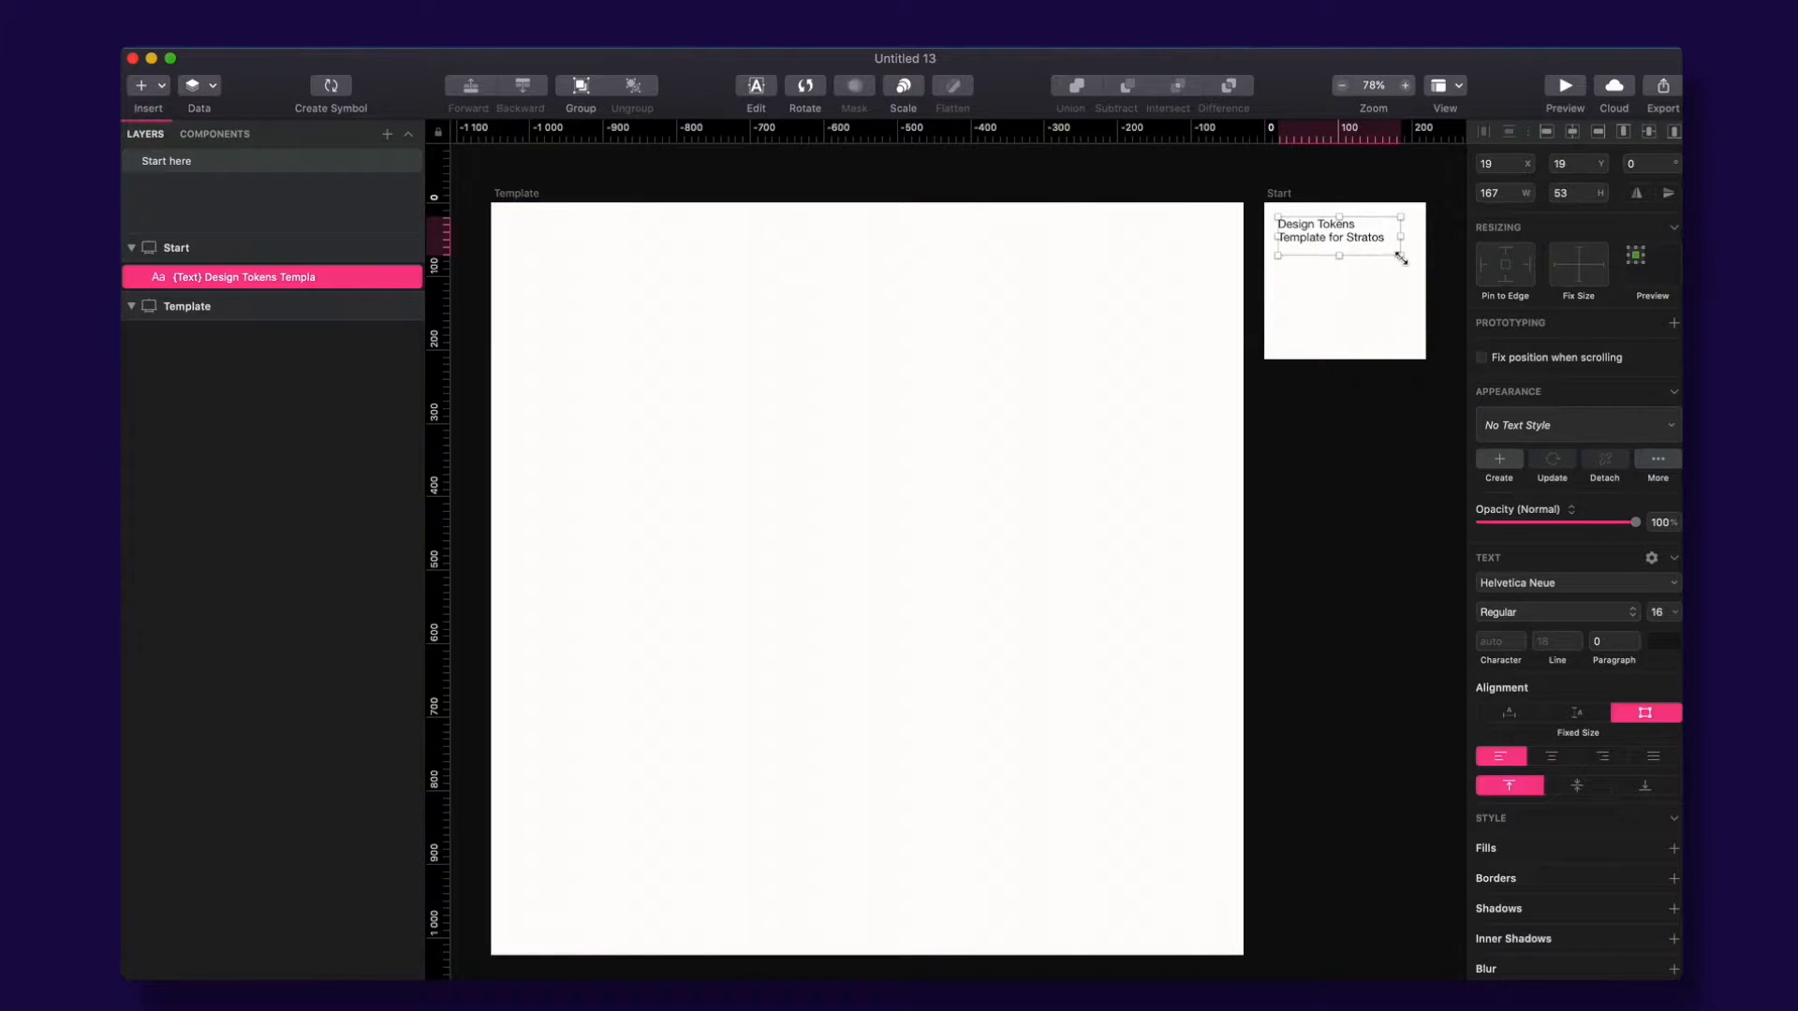
pyautogui.click(1279, 194)
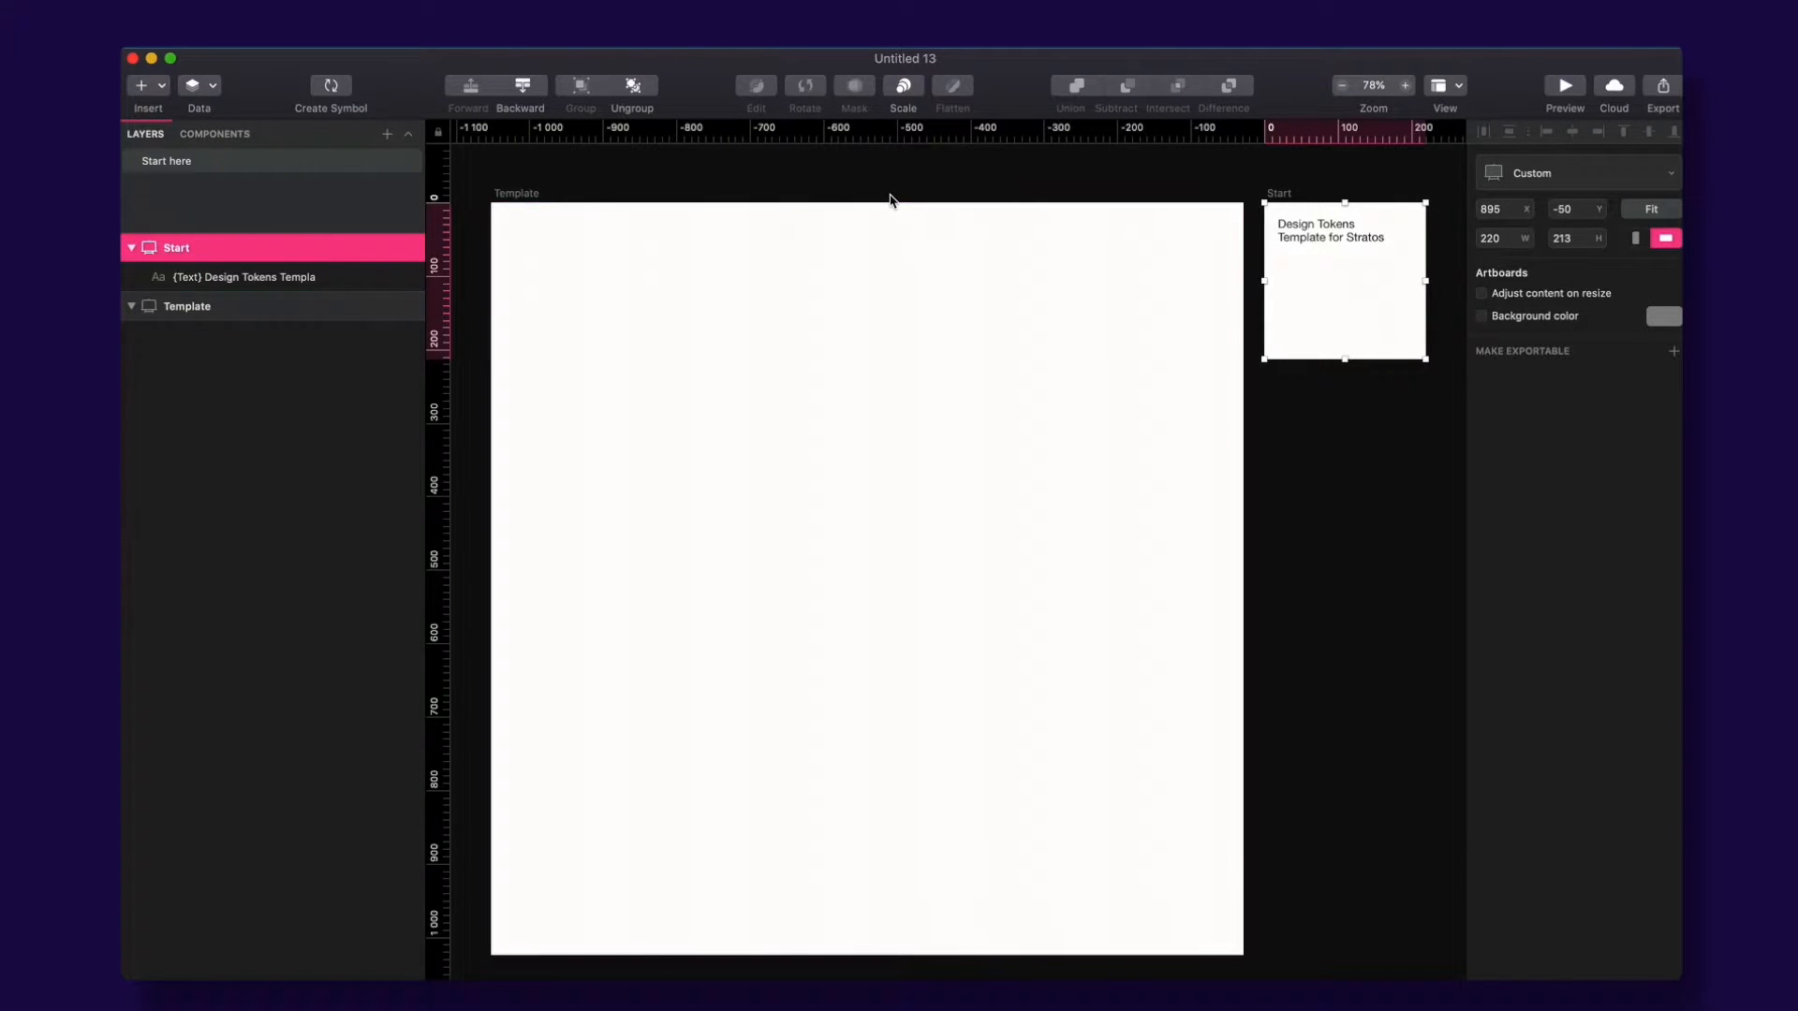
pyautogui.click(496, 191)
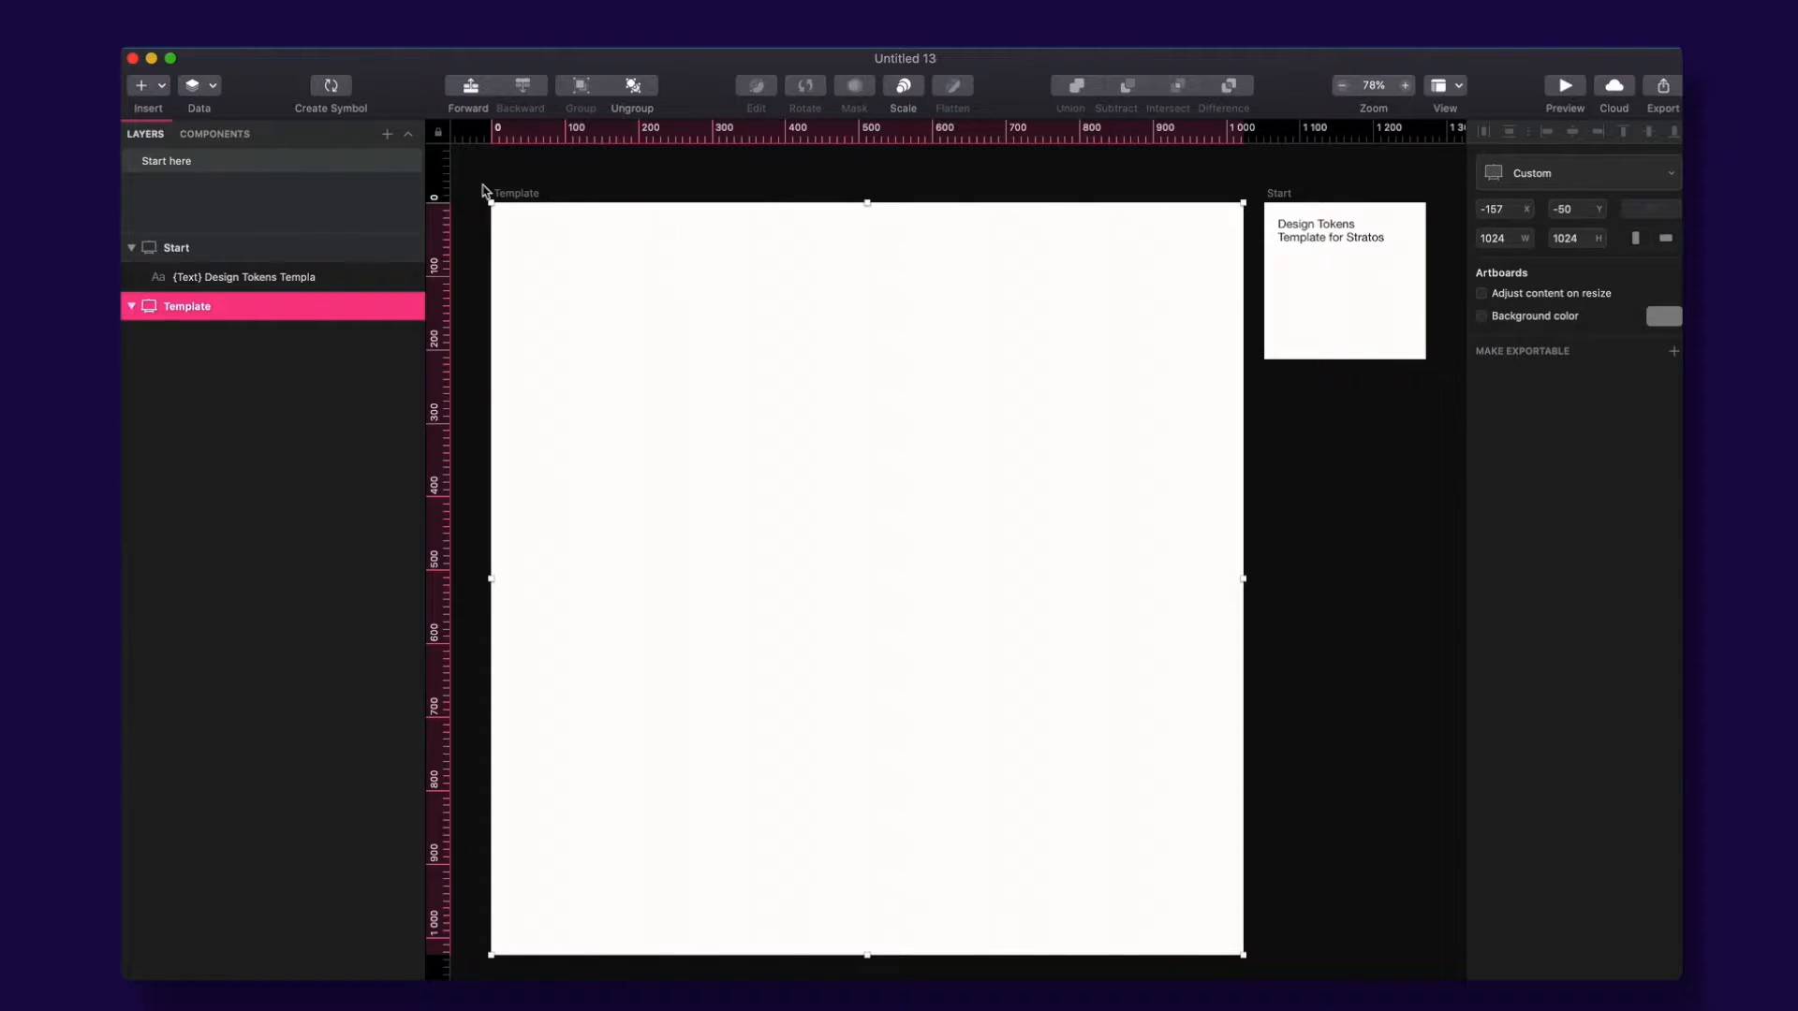
pyautogui.click(244, 161)
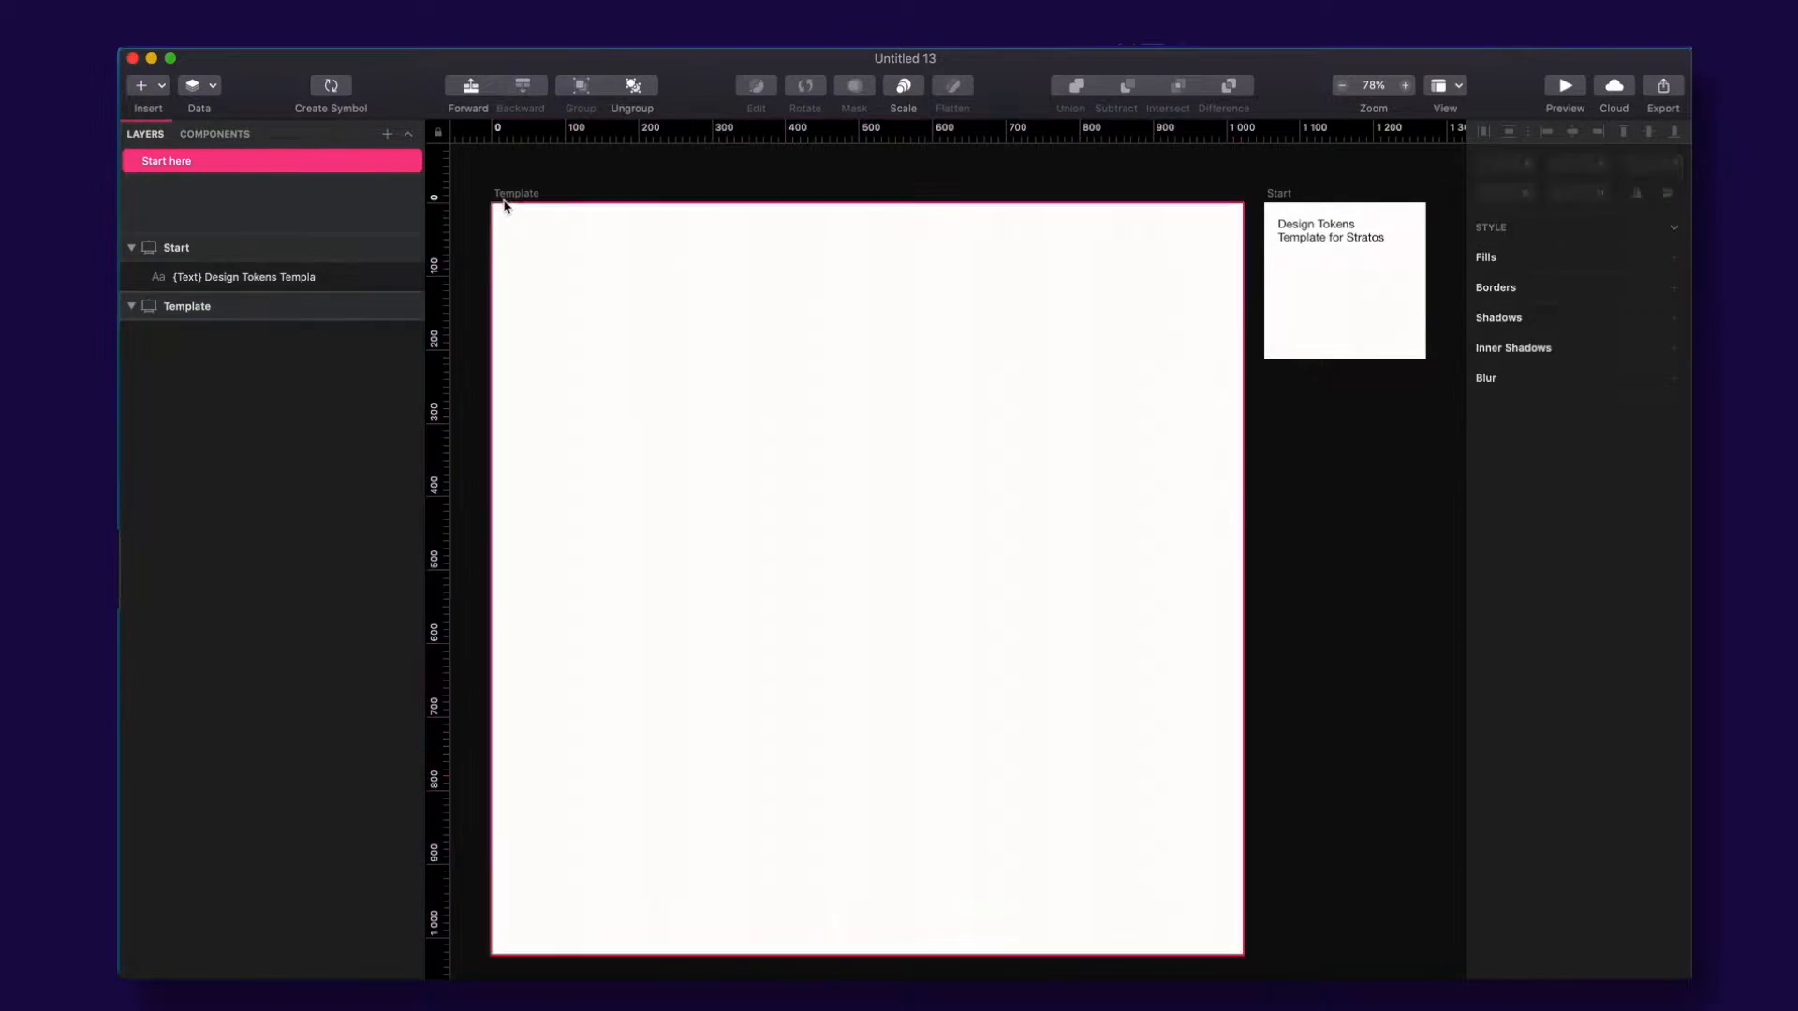
pyautogui.click(506, 195)
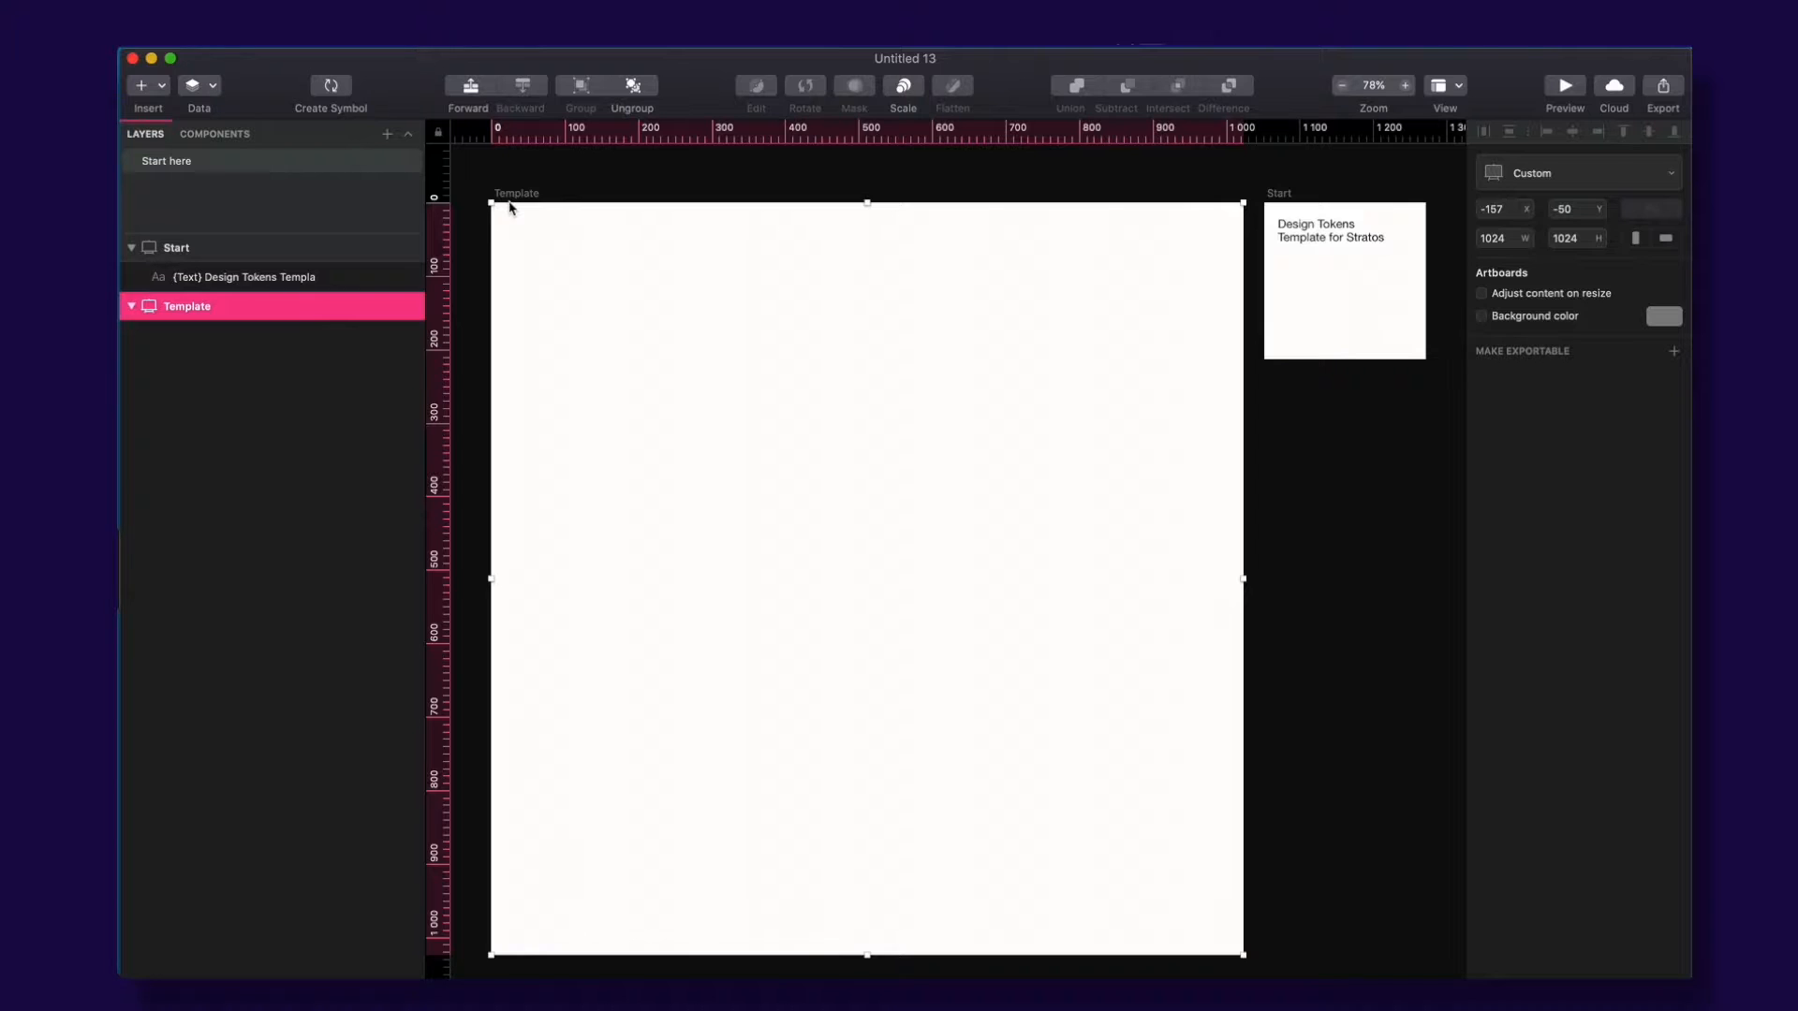
# Step: Switch to the Mui Theme Generator in the browser, skim its previews, and arrange its window beside the Template artboard
pyautogui.press('super+Tab')
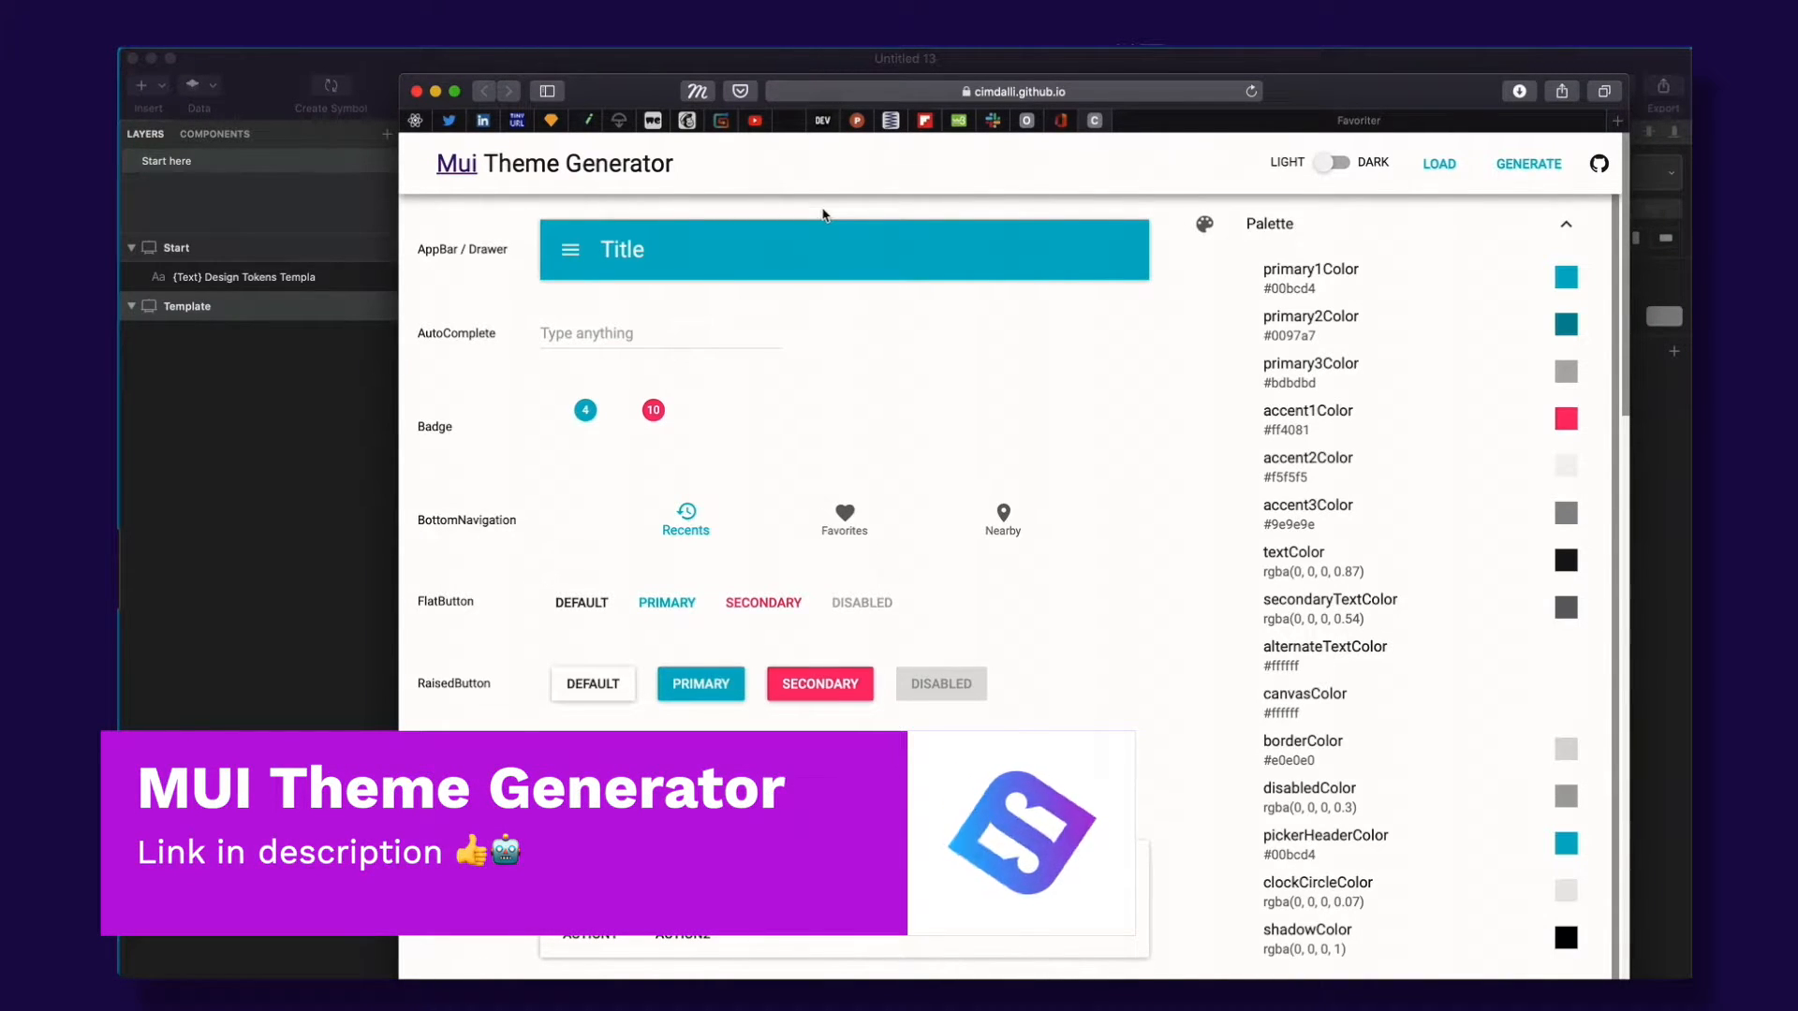
pyautogui.scroll(-10, 784, 283)
pyautogui.scroll(10, 783, 283)
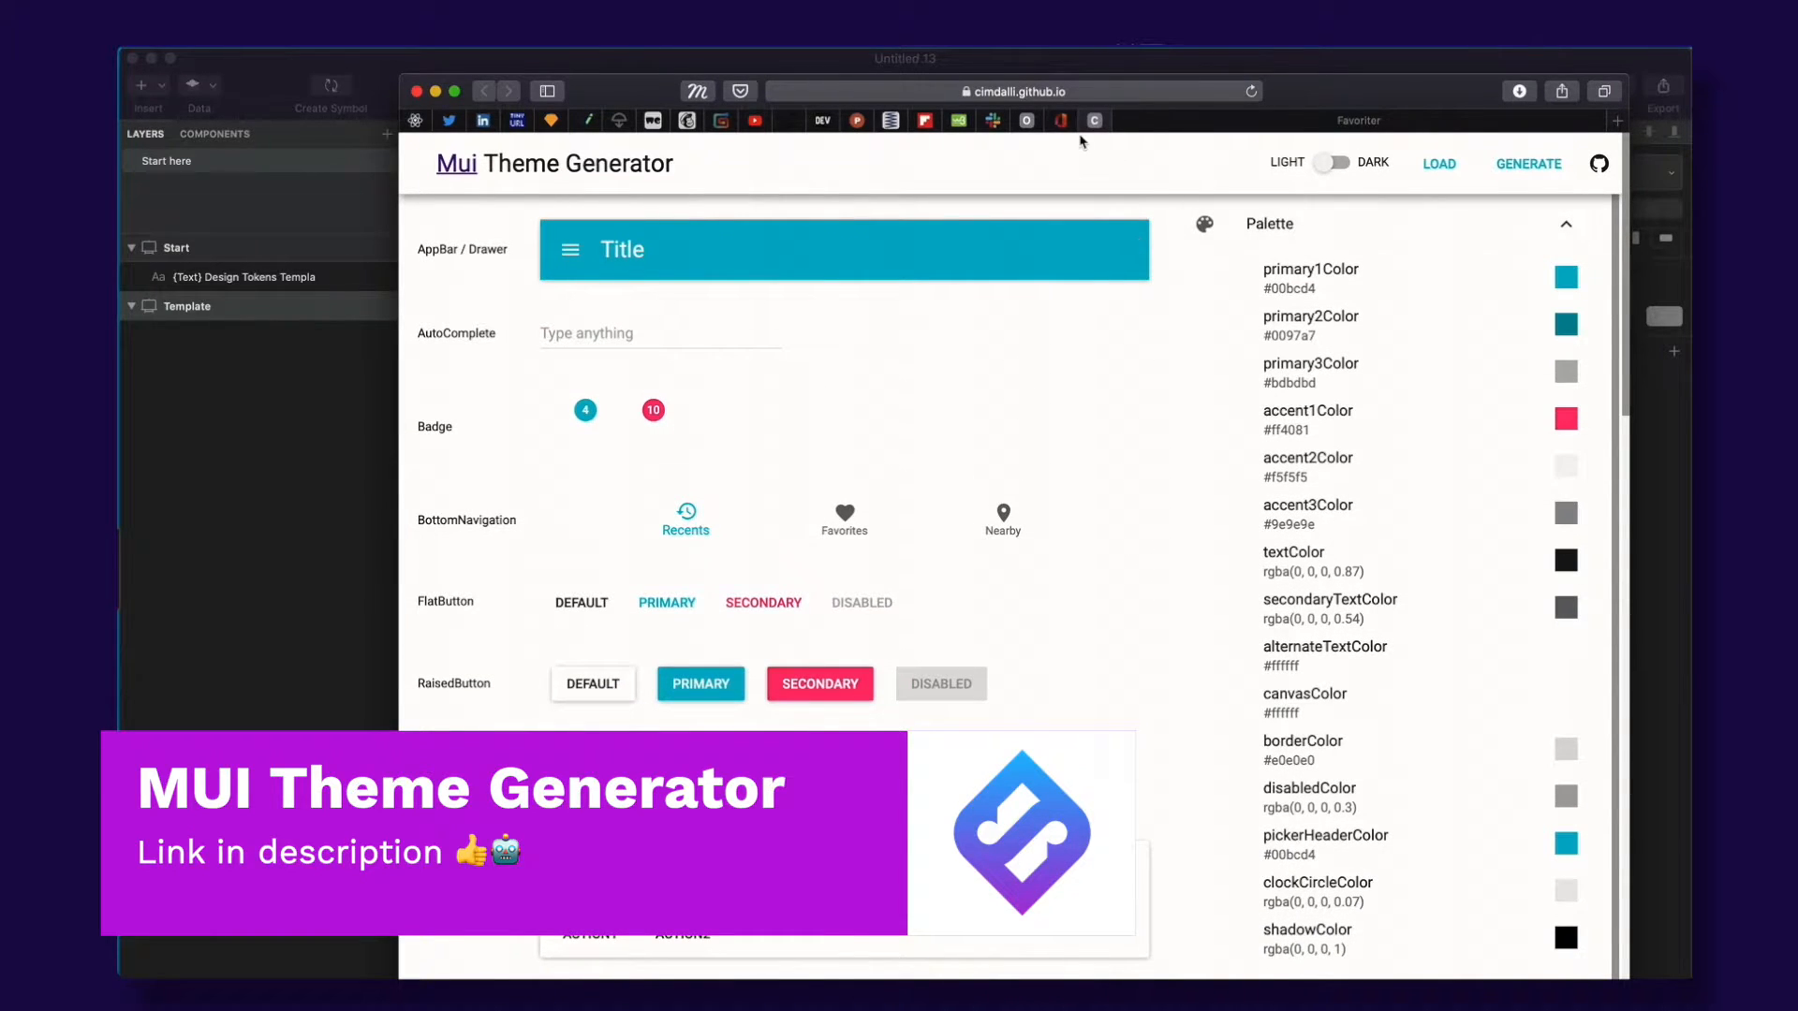
pyautogui.moveTo(1341, 97); pyautogui.dragTo(1328, 94)
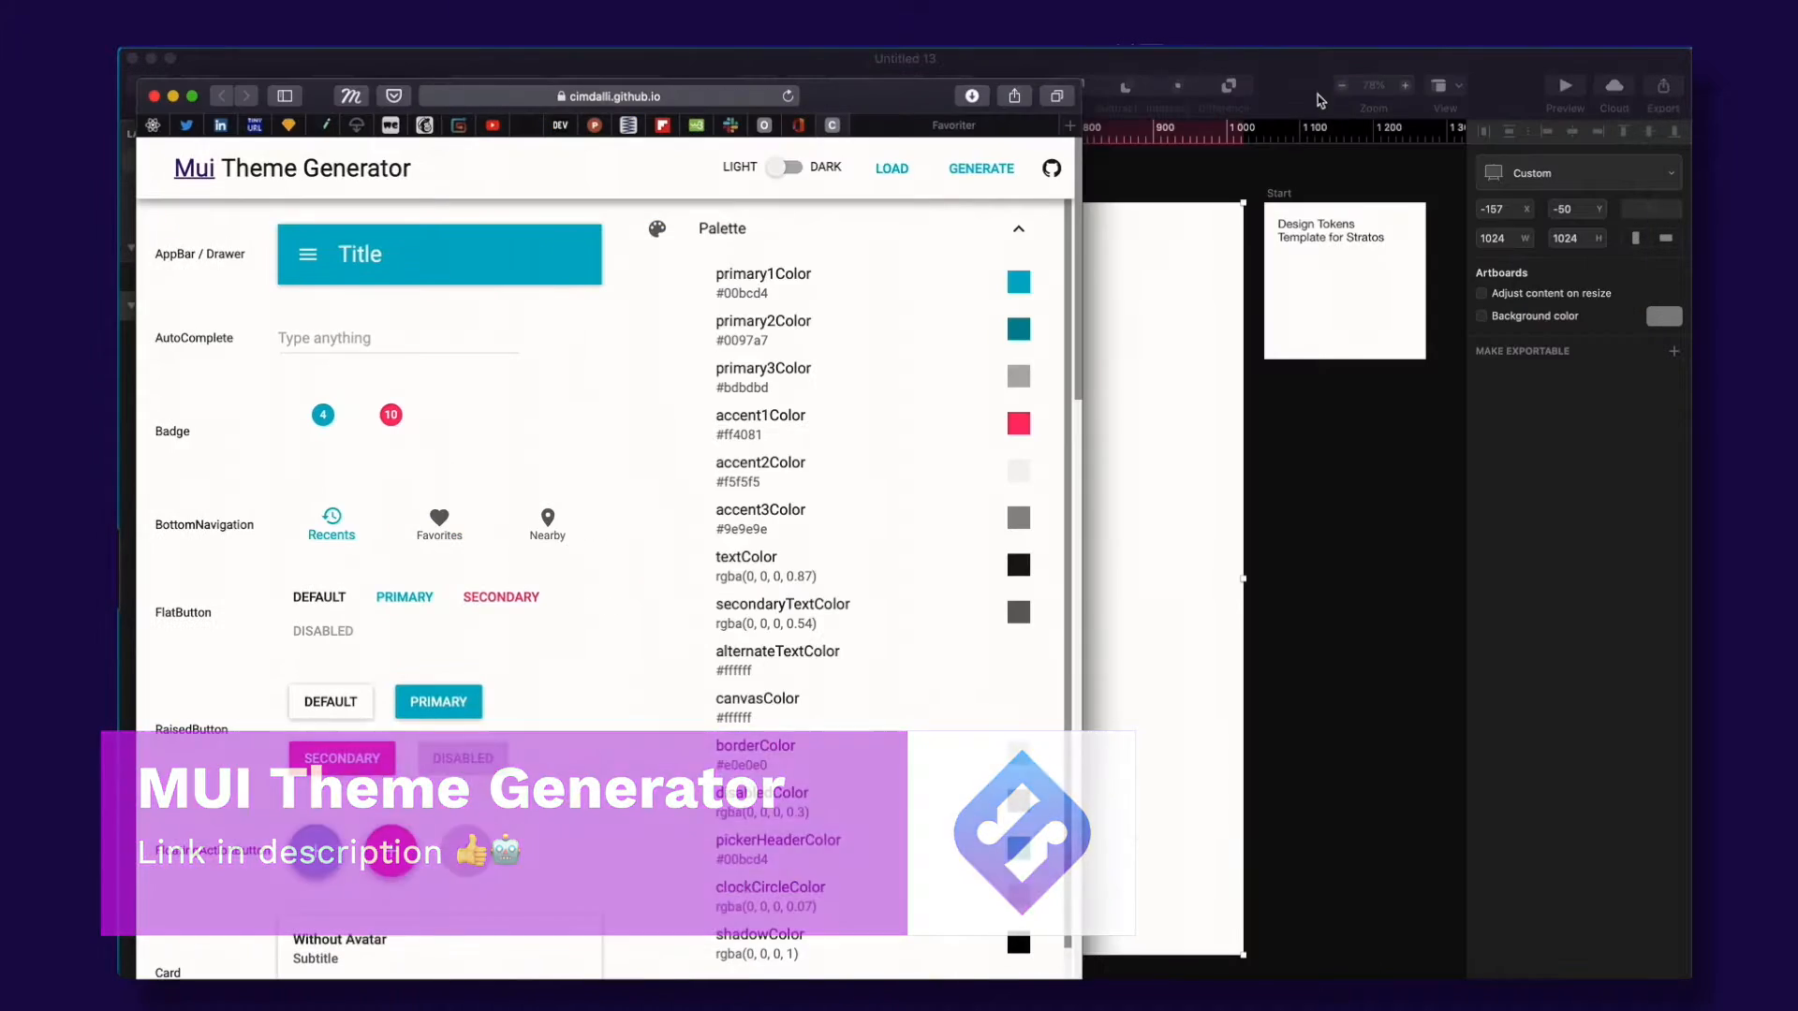
pyautogui.moveTo(918, 100); pyautogui.dragTo(1437, 91)
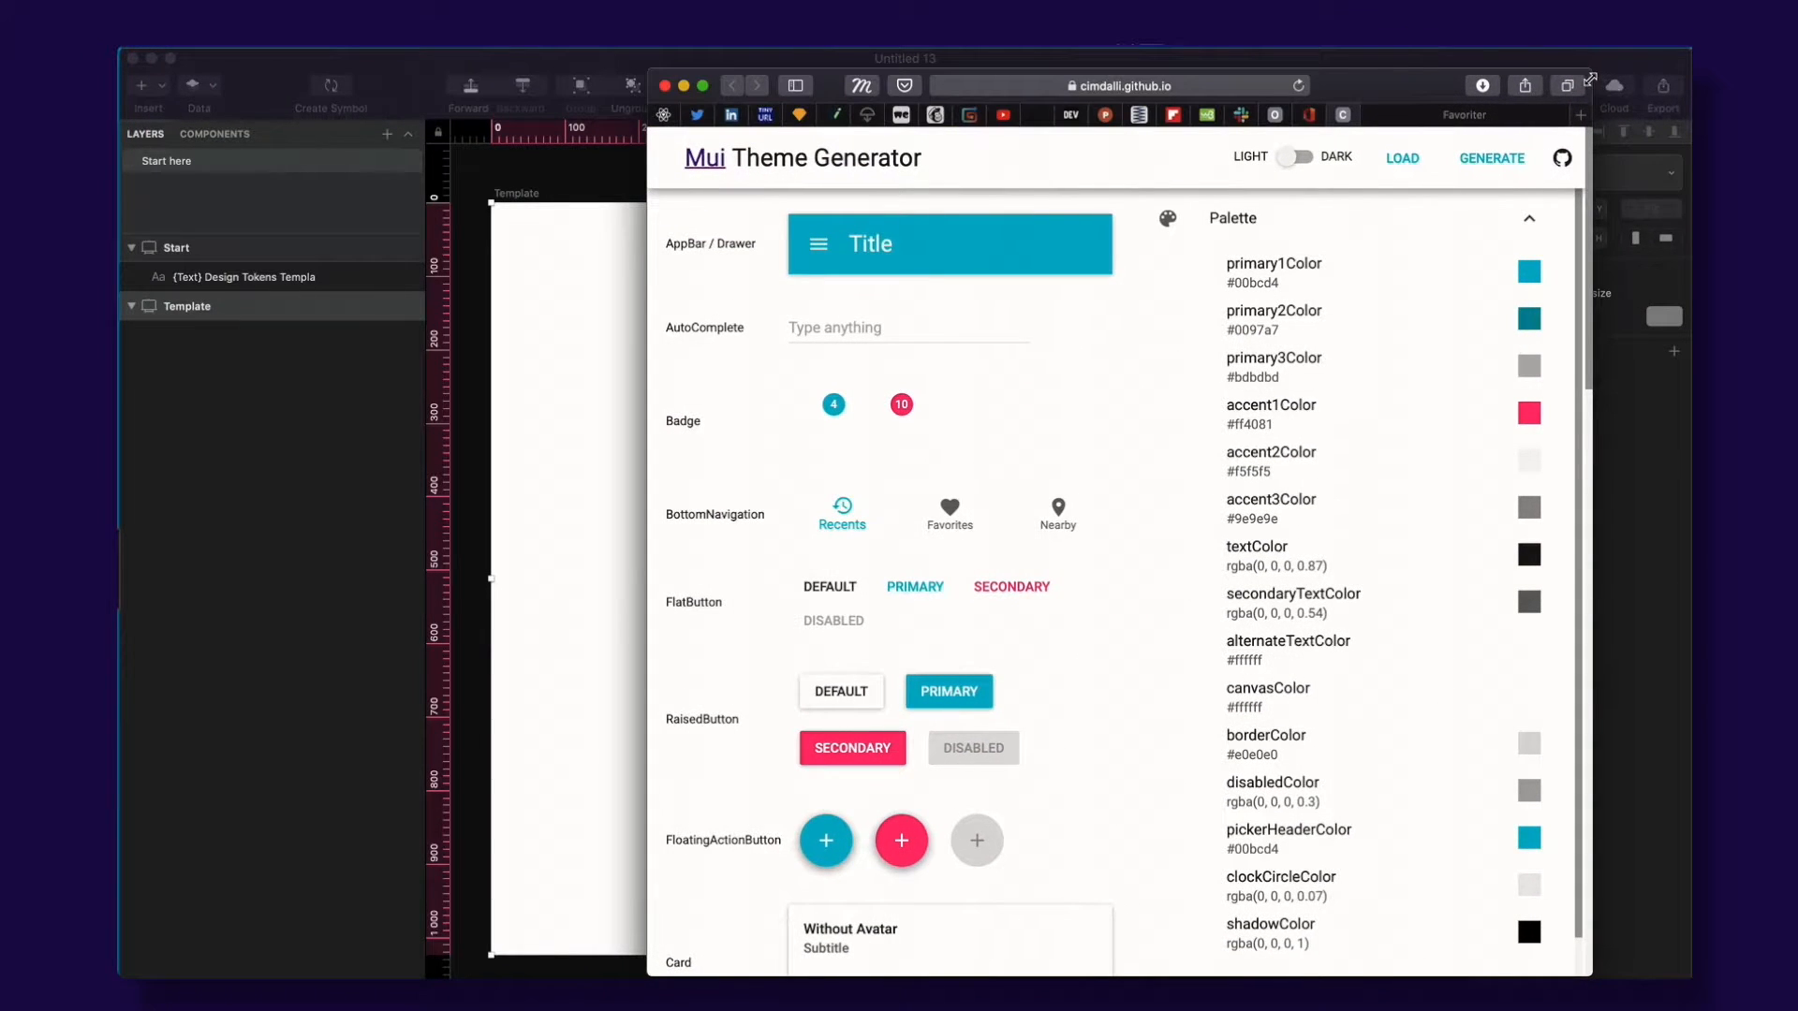
pyautogui.moveTo(1591, 73); pyautogui.dragTo(1690, 62)
pyautogui.moveTo(1514, 77); pyautogui.dragTo(1471, 92)
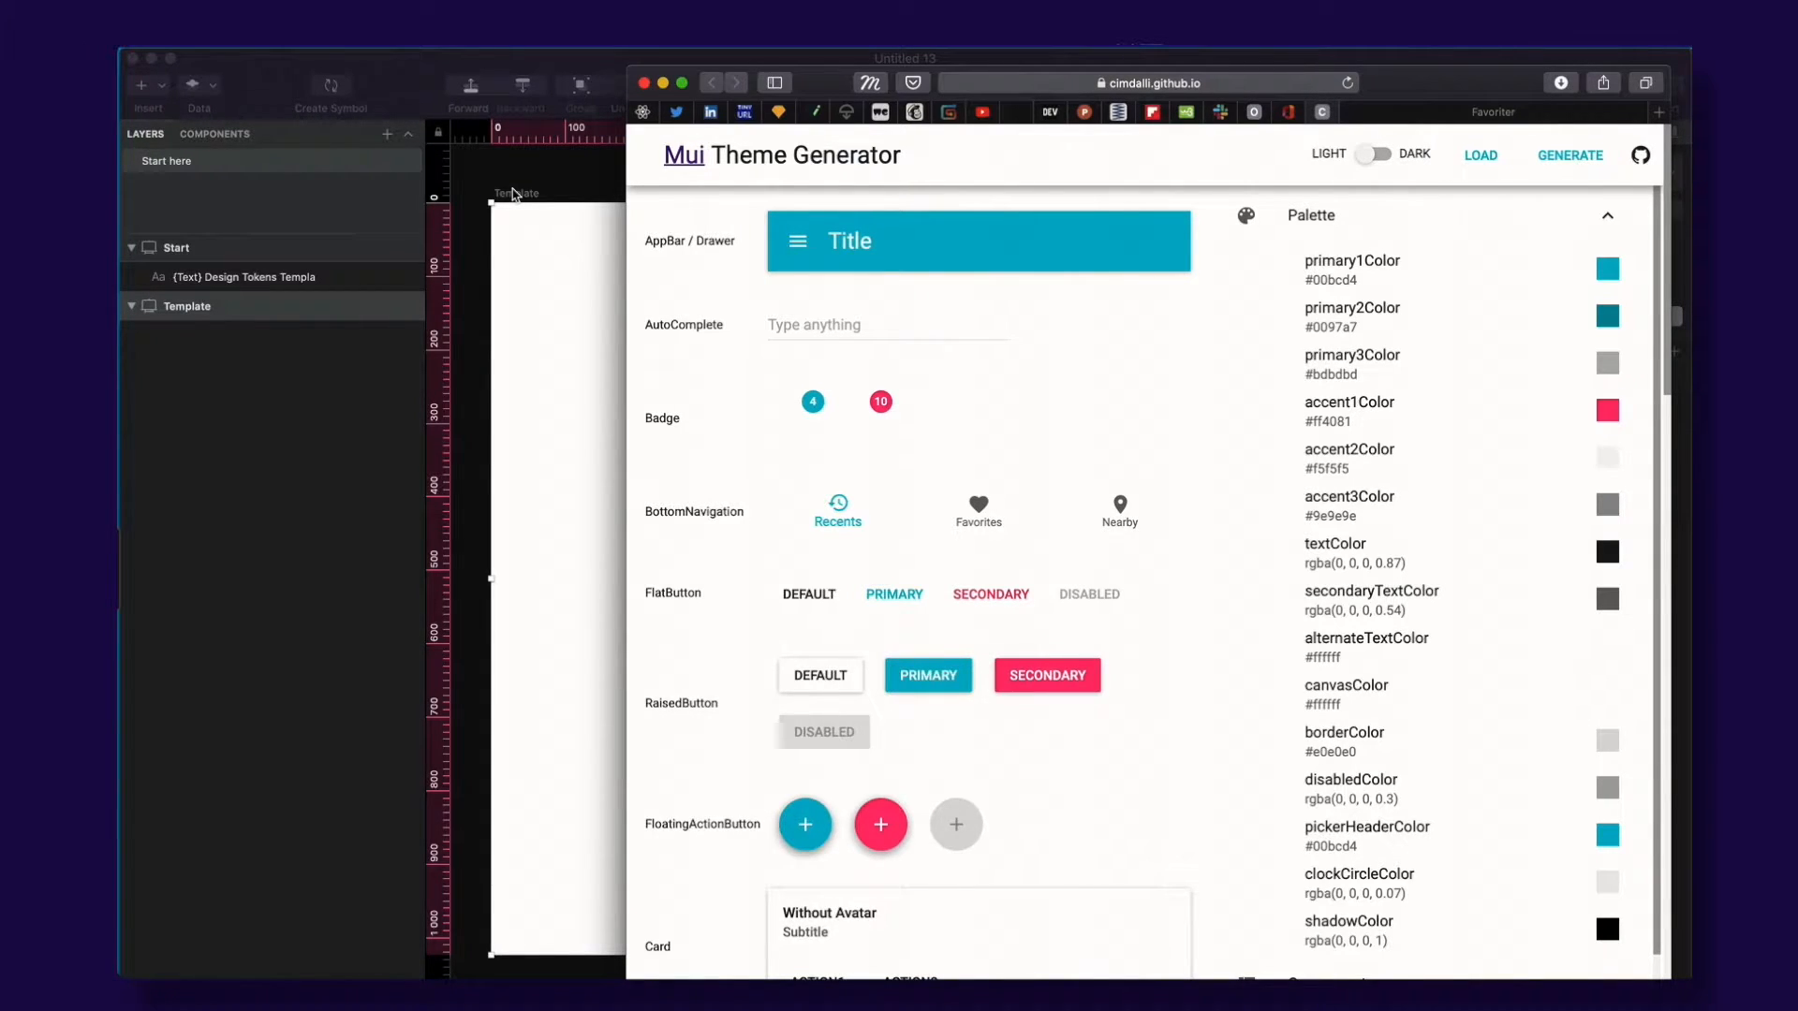
# Step: Switch back to Sketch and examine the empty Template artboard
pyautogui.click(535, 192)
pyautogui.click(735, 245)
pyautogui.press('super+Tab')
pyautogui.click(473, 197)
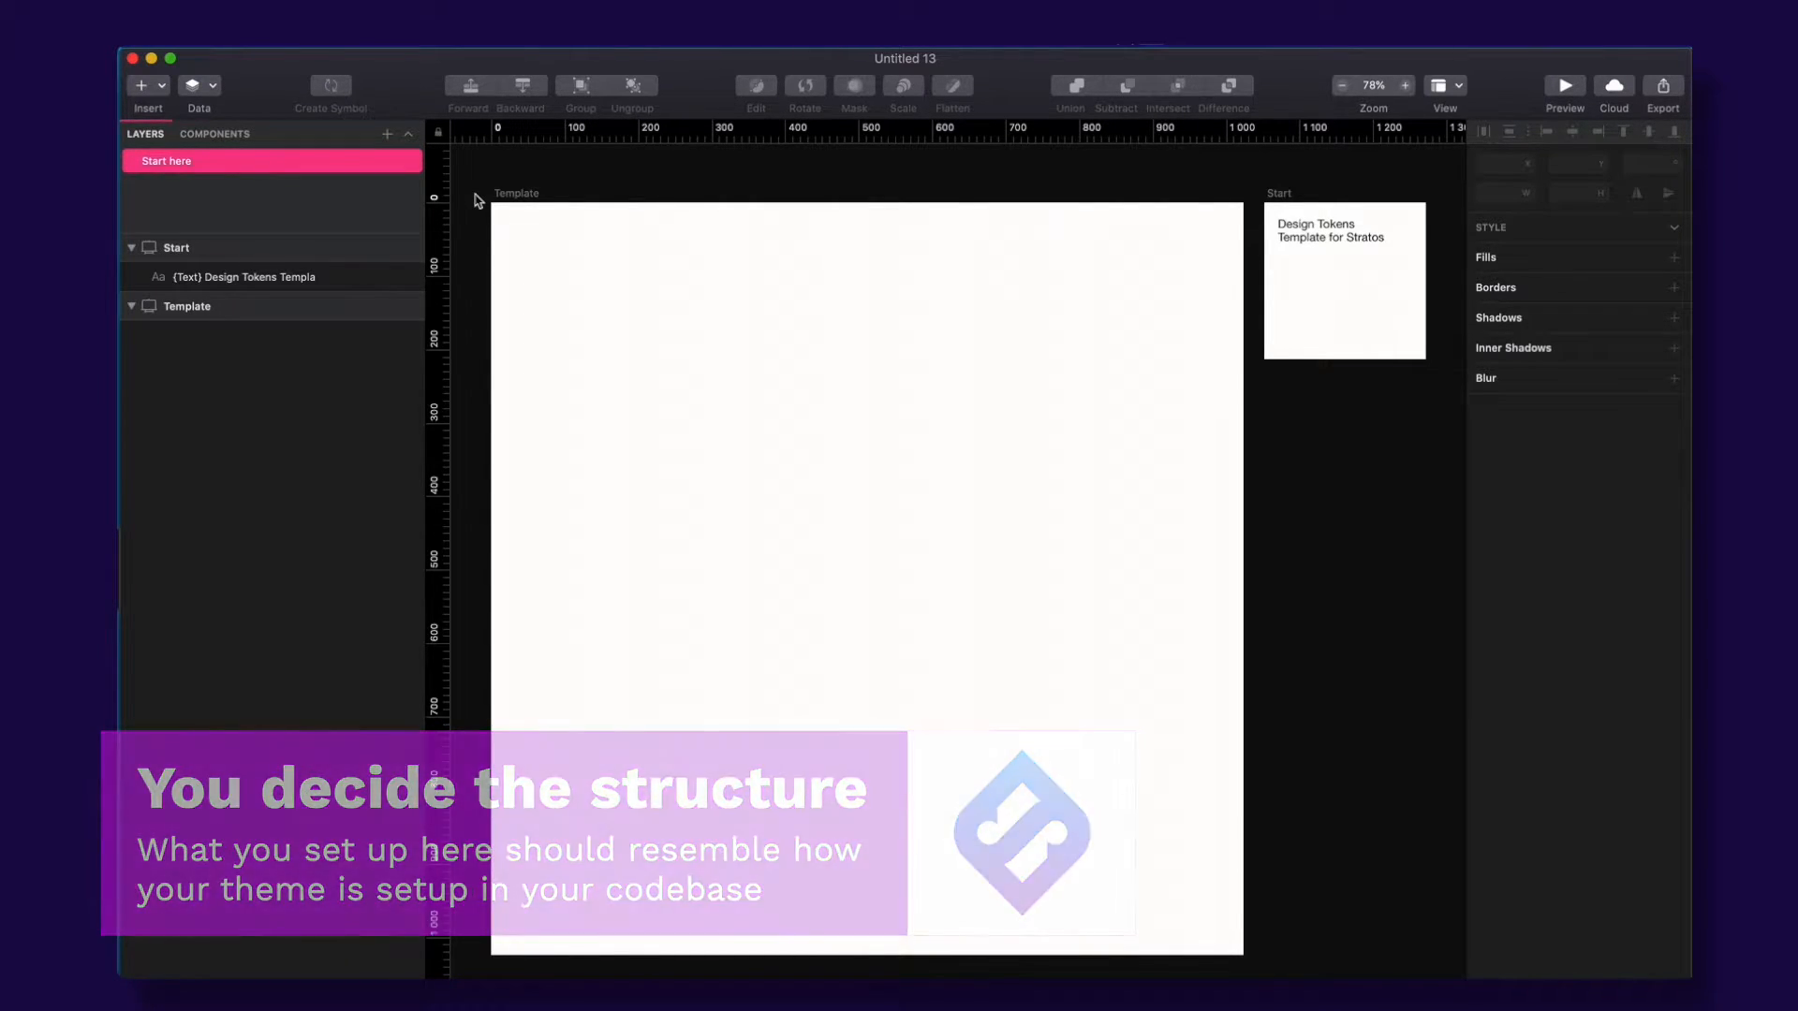
pyautogui.click(199, 310)
pyautogui.click(742, 373)
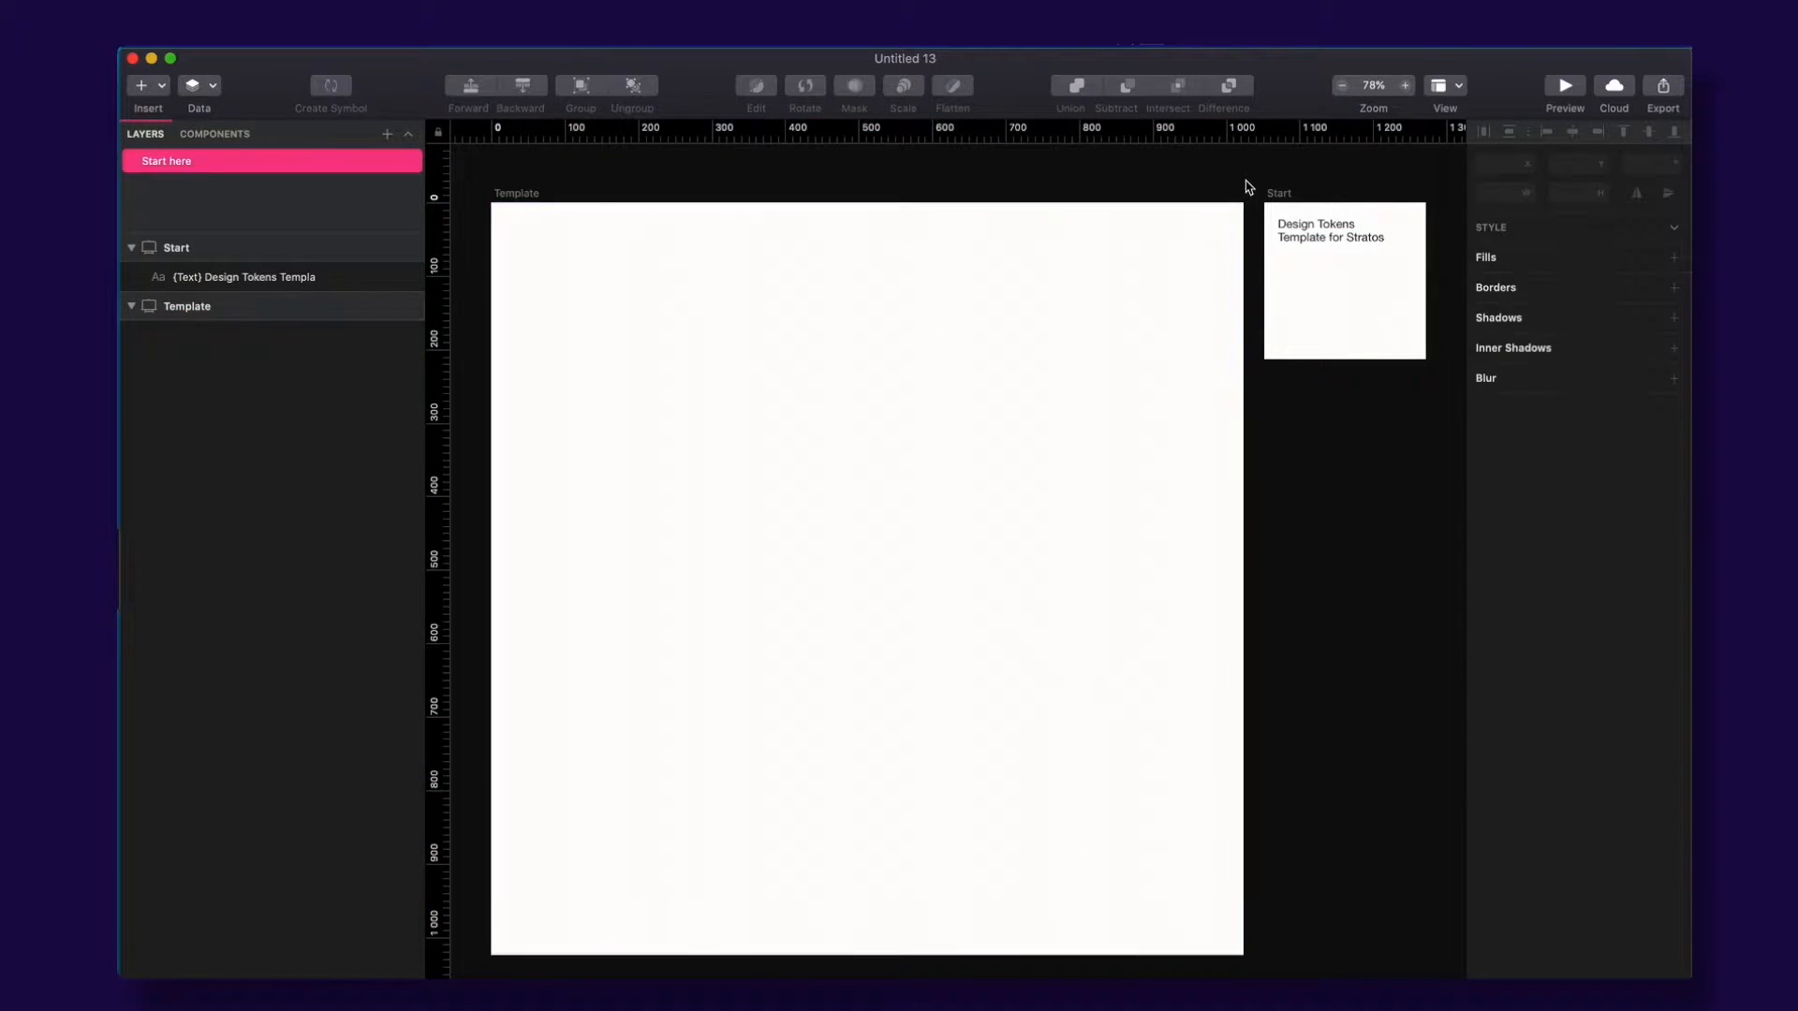
# Step: Open the recent MaterialUITokens document and show the palette on its Template artboard
pyautogui.click(735, 45)
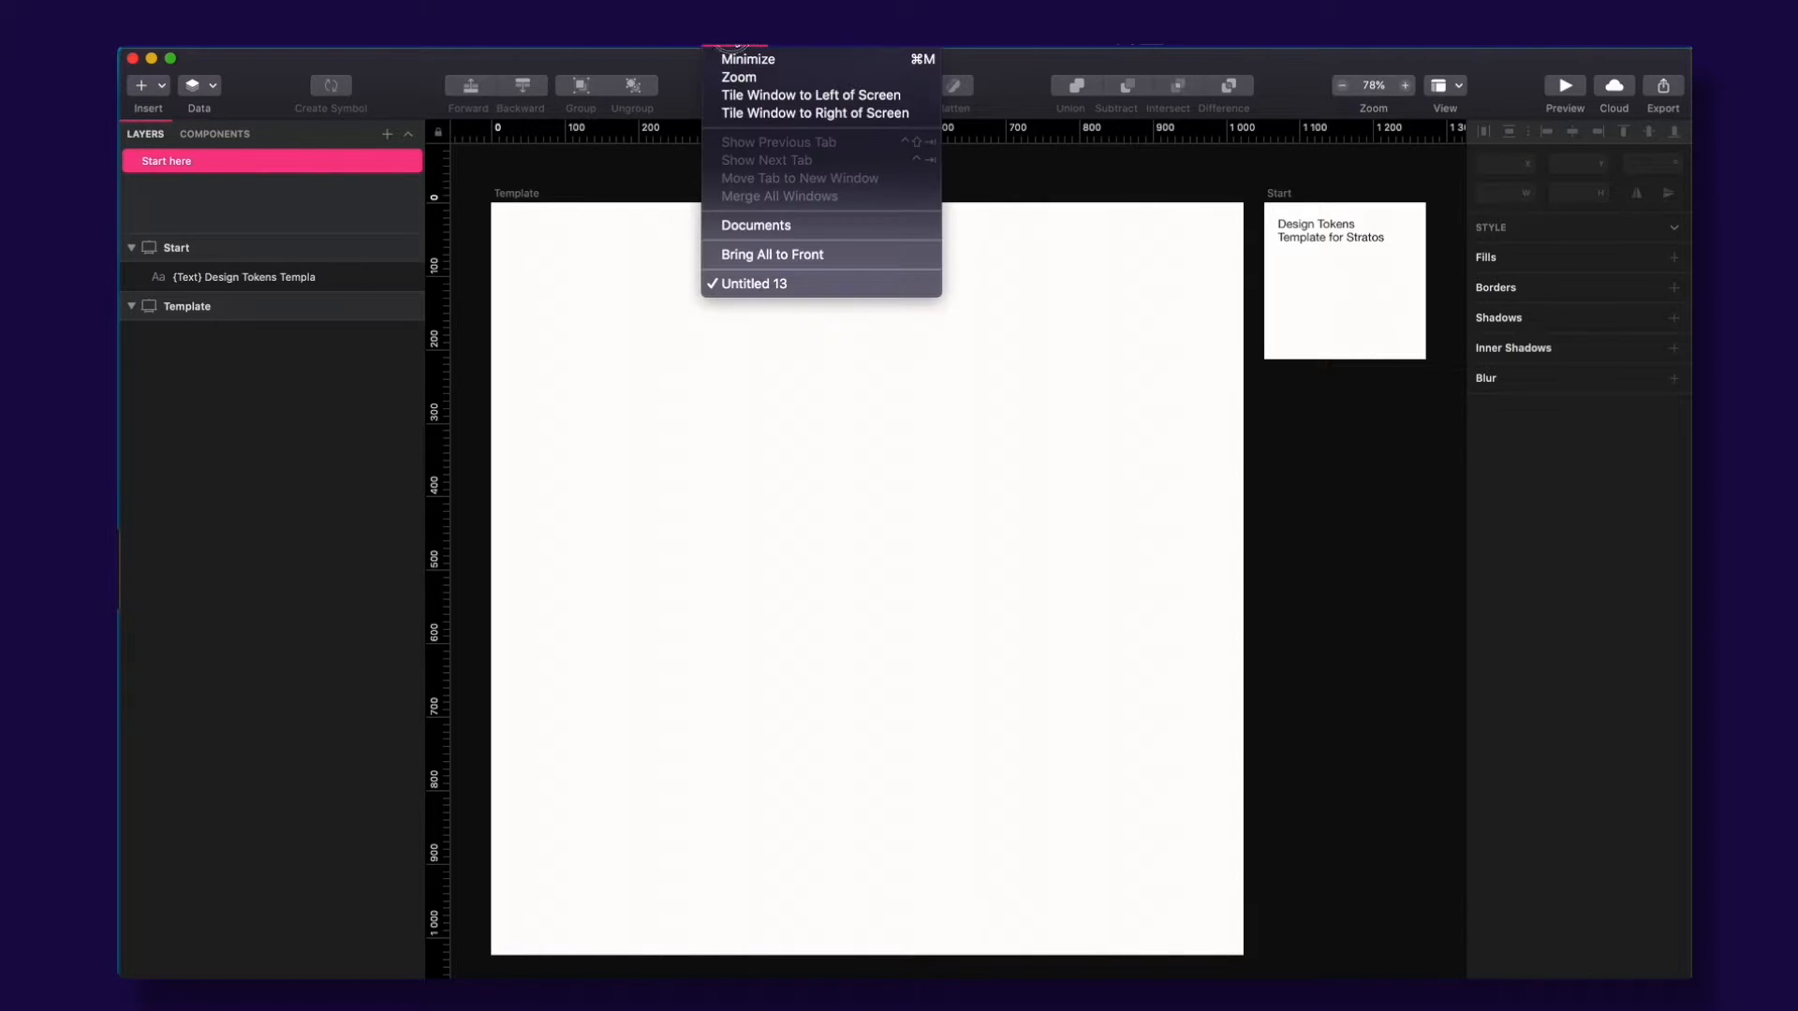
pyautogui.click(575, 241)
pyautogui.click(231, 42)
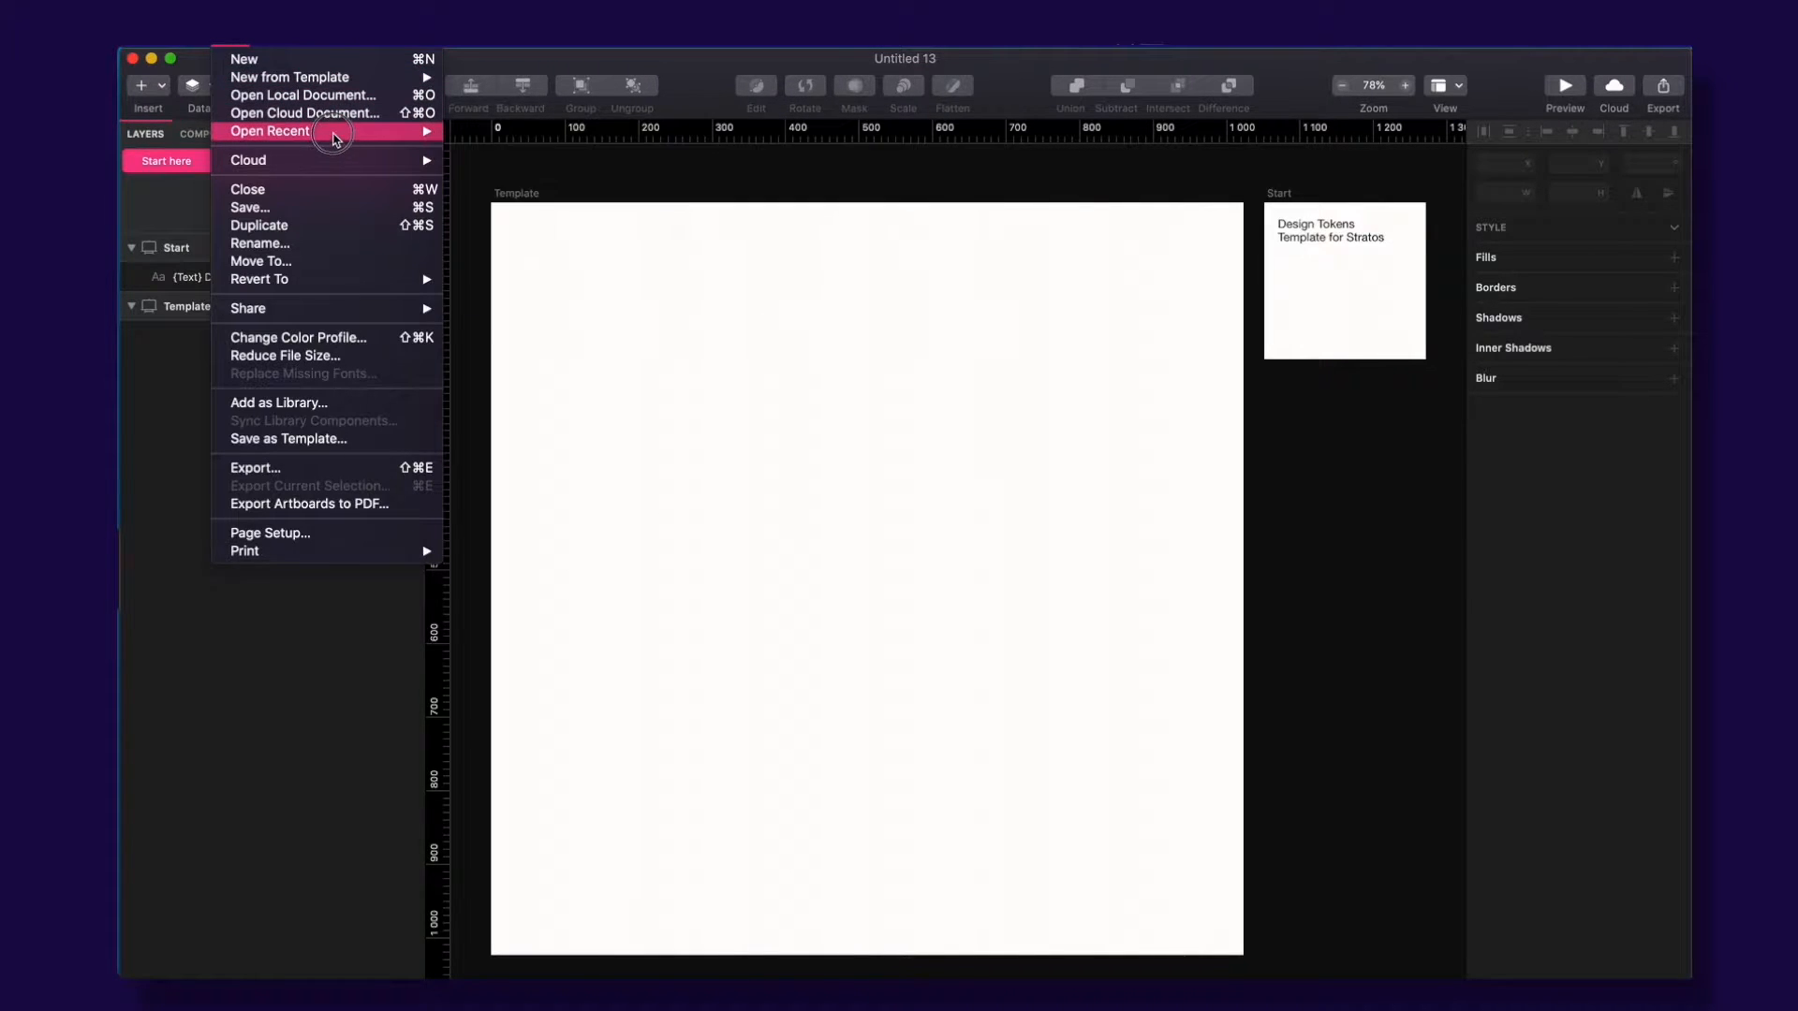
pyautogui.moveTo(332, 132)
pyautogui.click(611, 132)
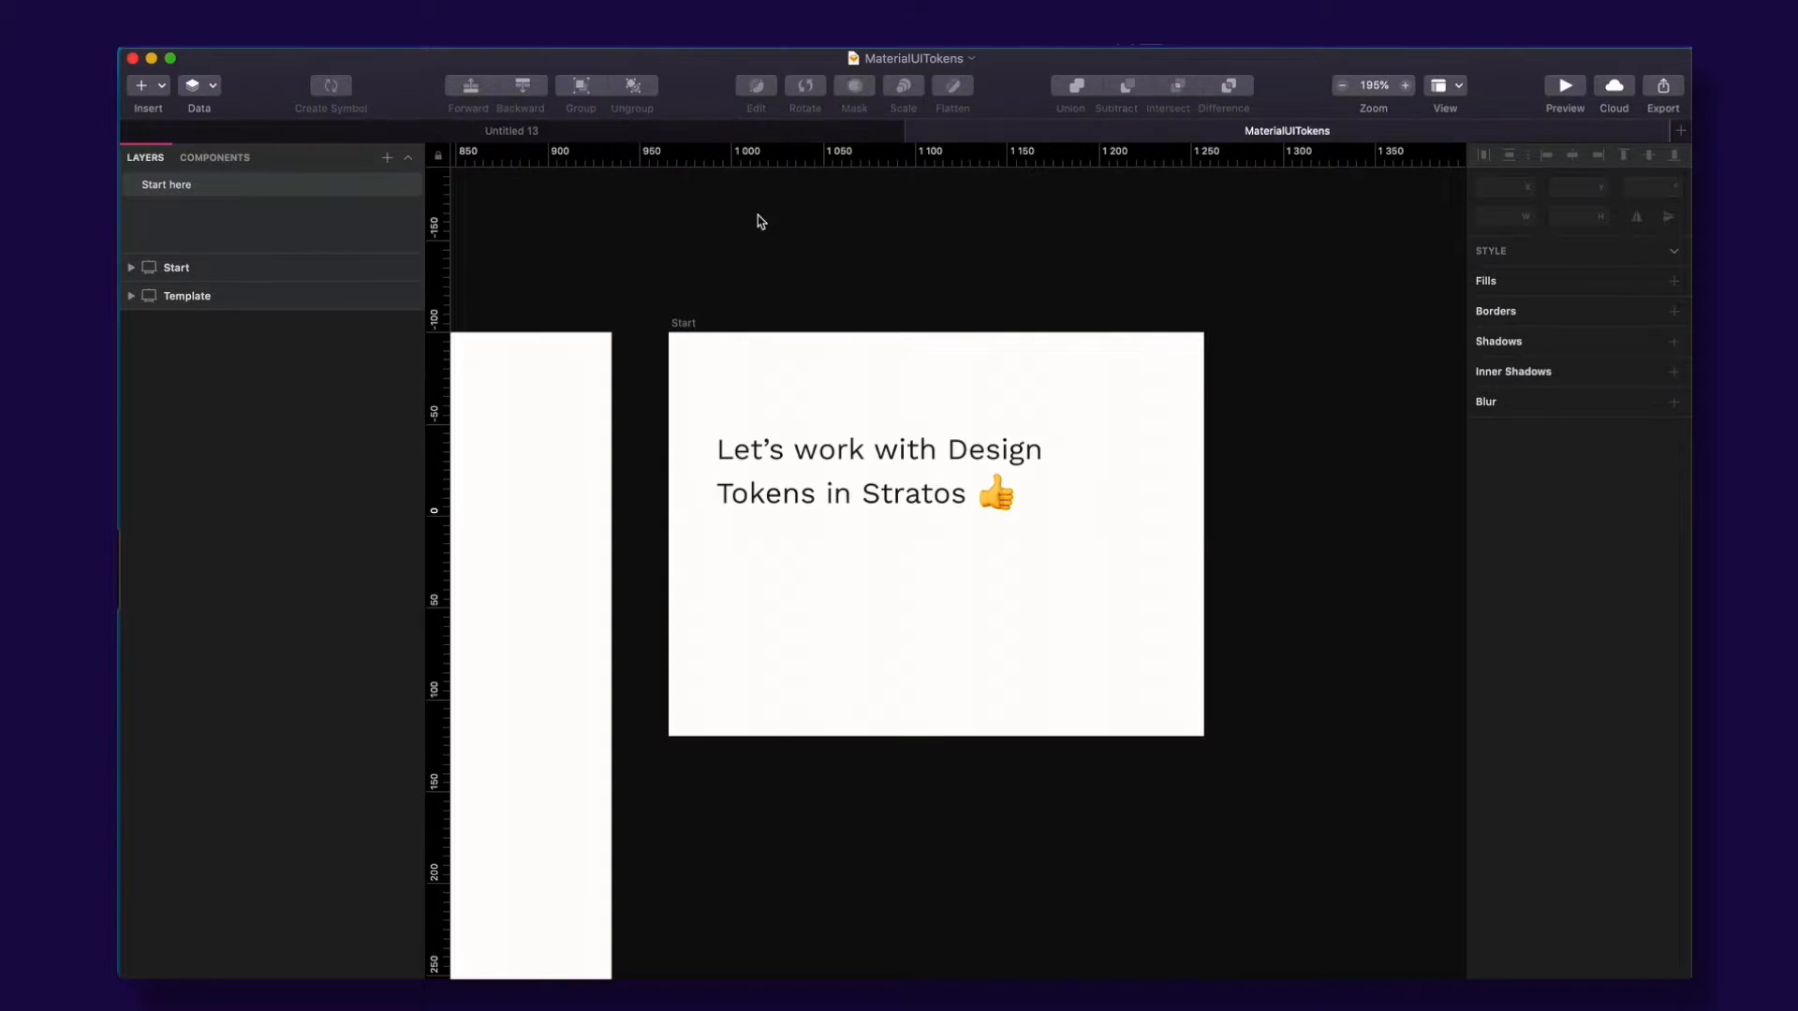
pyautogui.moveTo(625, 290); pyautogui.dragTo(1325, 248)
pyautogui.scroll(-5, 871, 285)
pyautogui.moveTo(683, 285); pyautogui.dragTo(1126, 247)
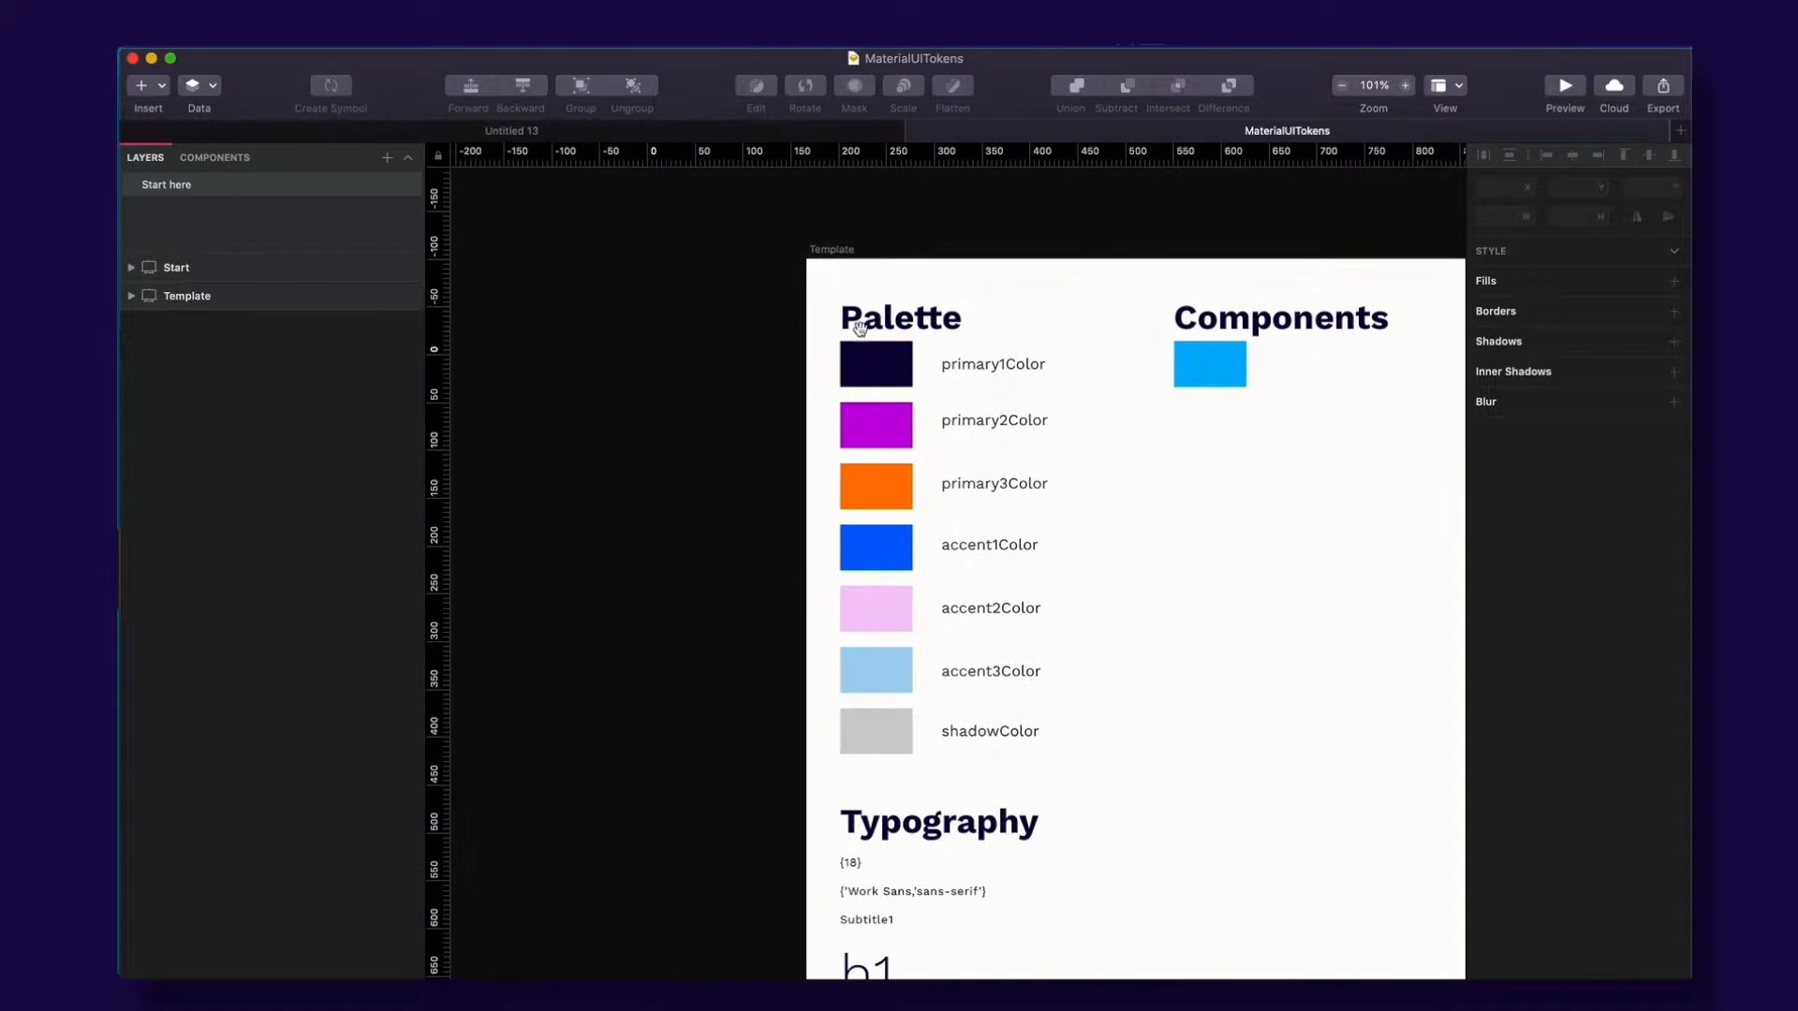
# Step: Inspect the .dtignore, themes and defaultThemeConfig groups of the Template artboard
pyautogui.click(860, 330)
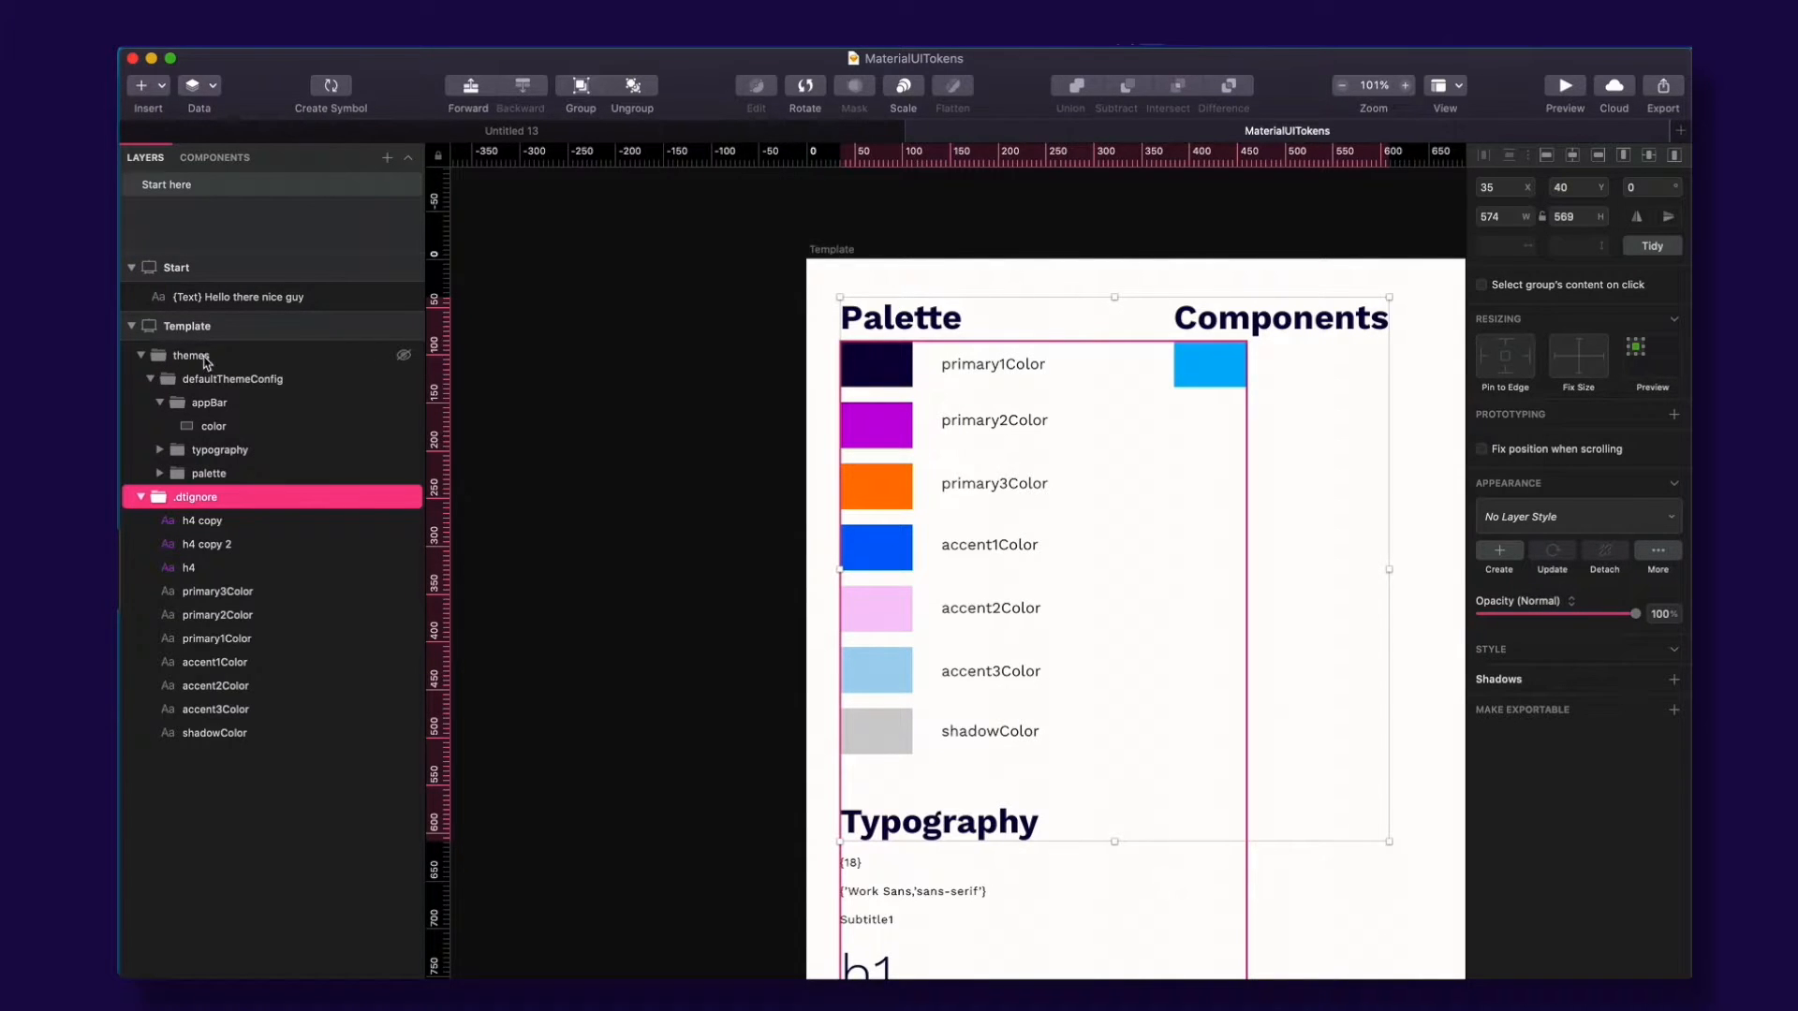
pyautogui.click(204, 359)
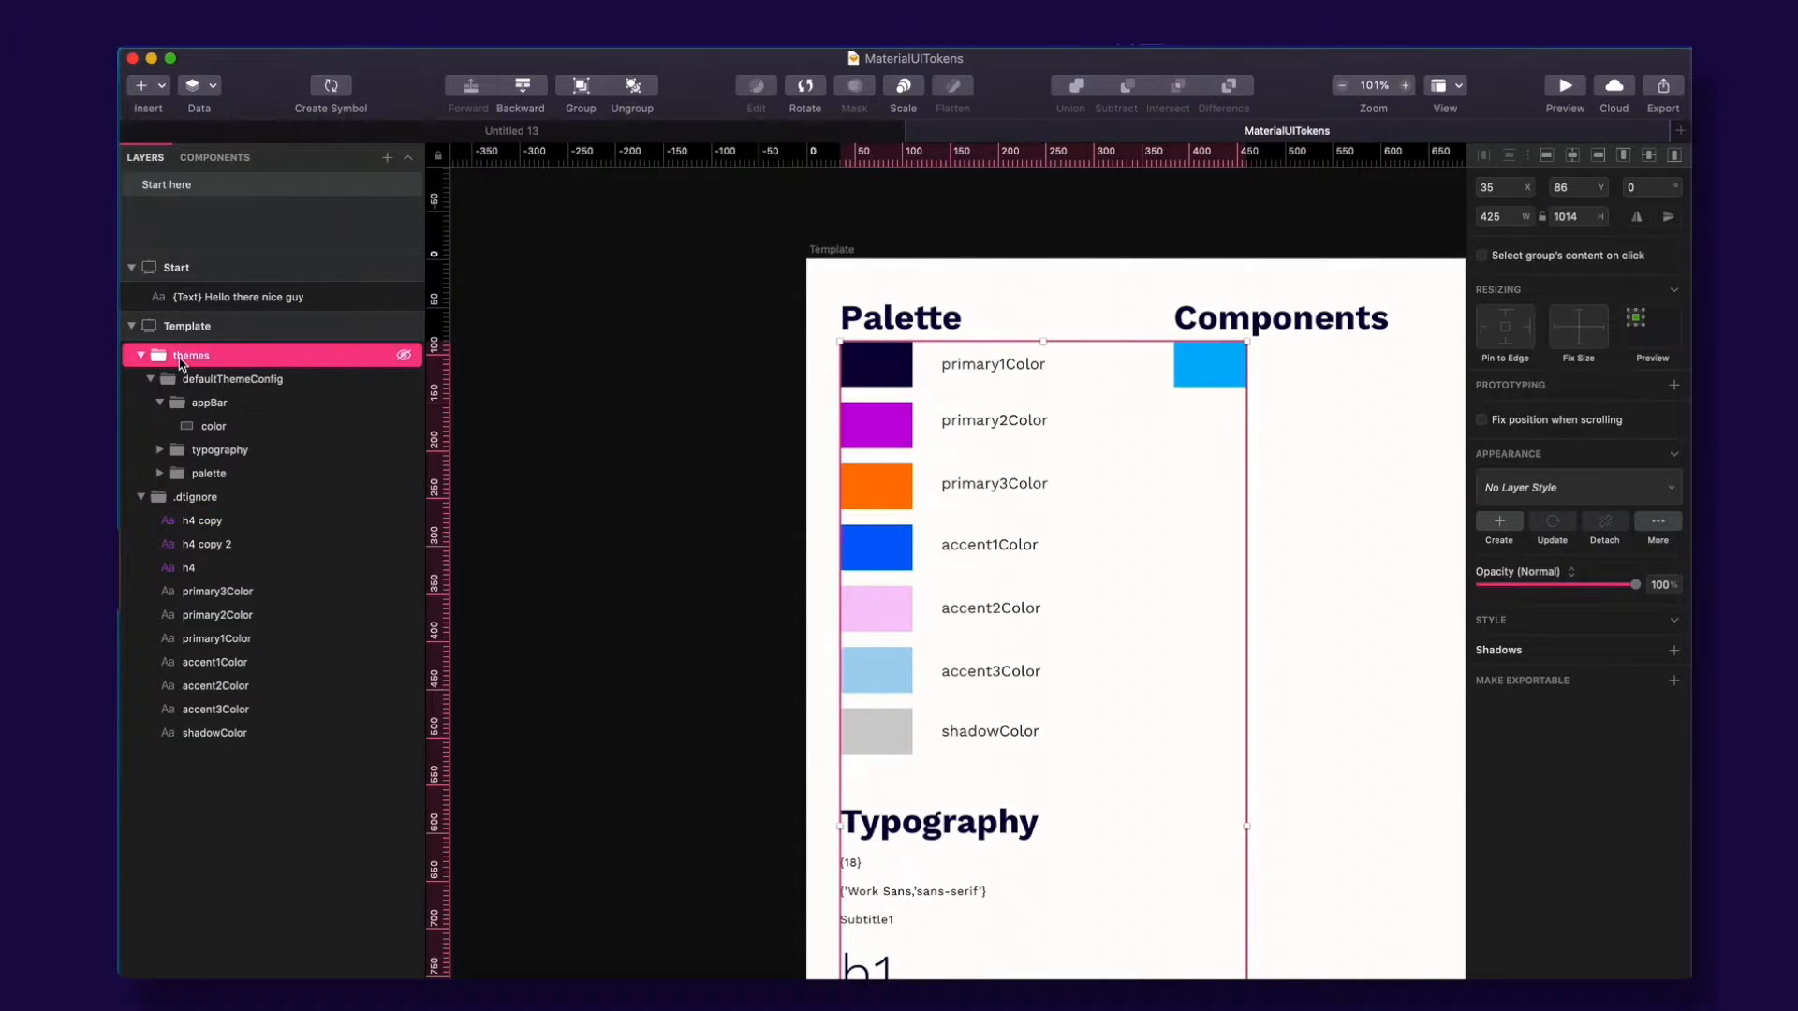
pyautogui.click(249, 382)
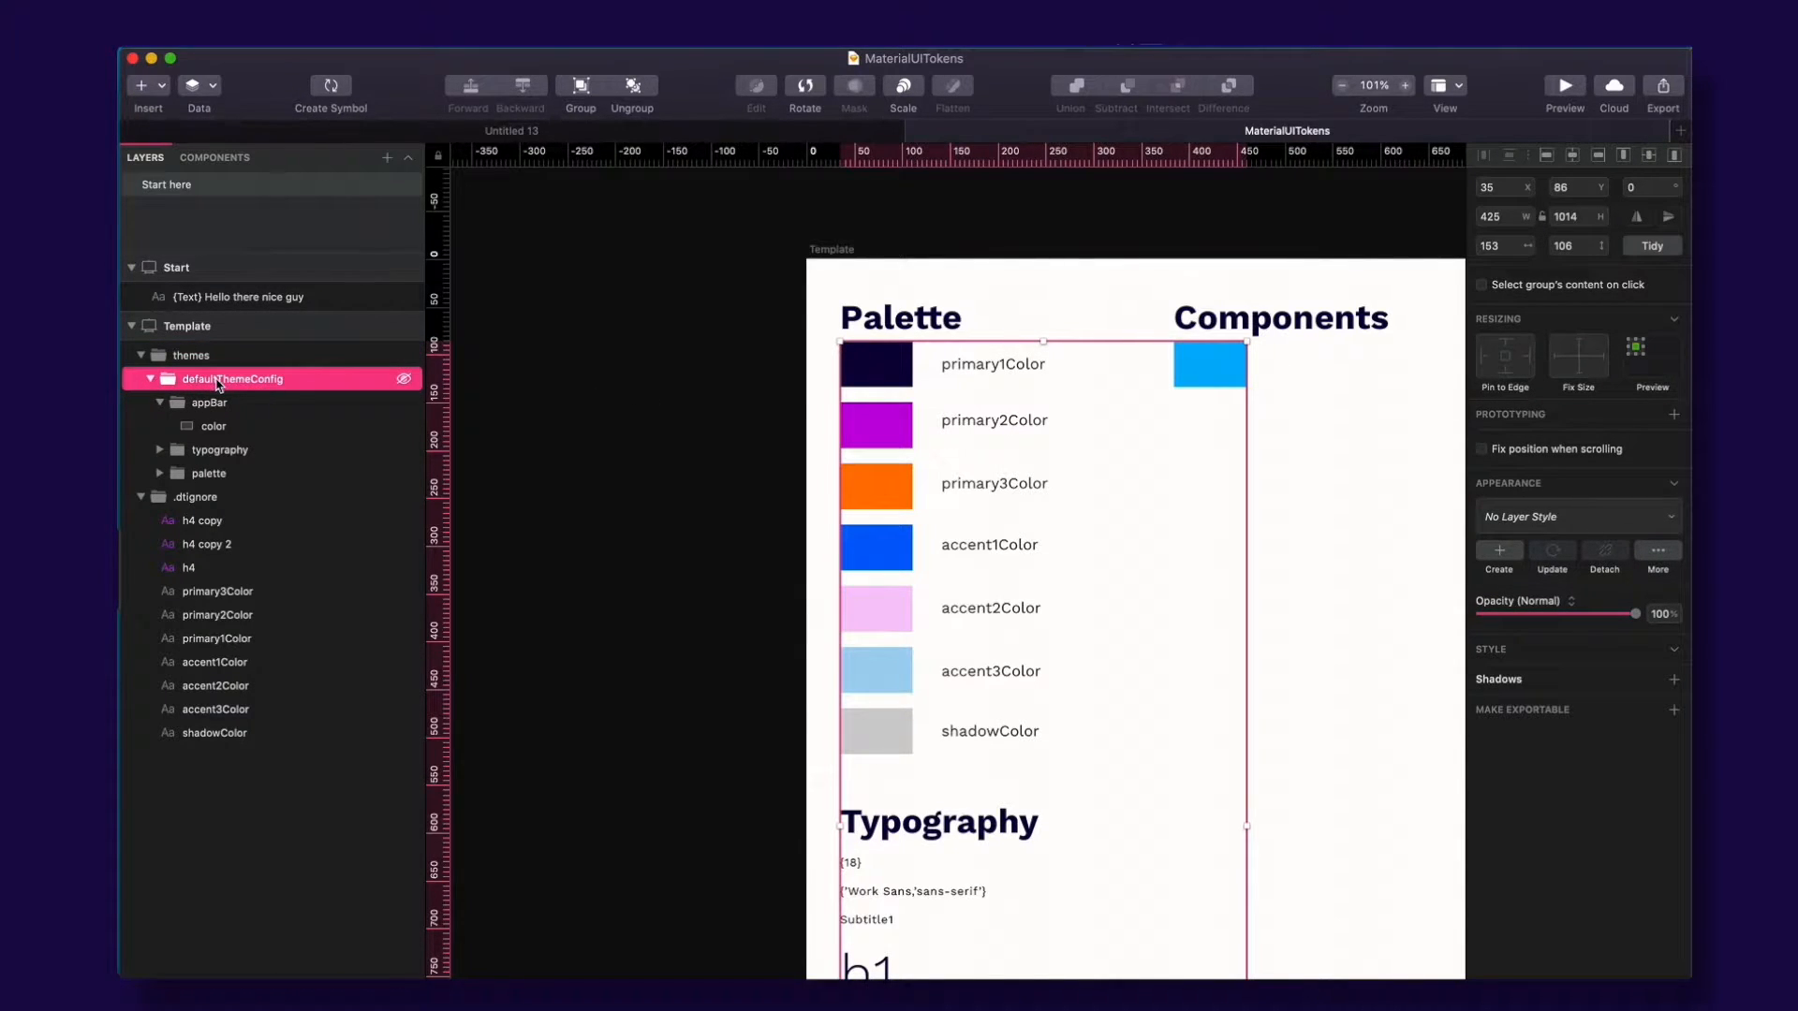
# Step: Collapse the appBar and .dtignore groups, and expand the palette group to list its colour layers
pyautogui.click(160, 401)
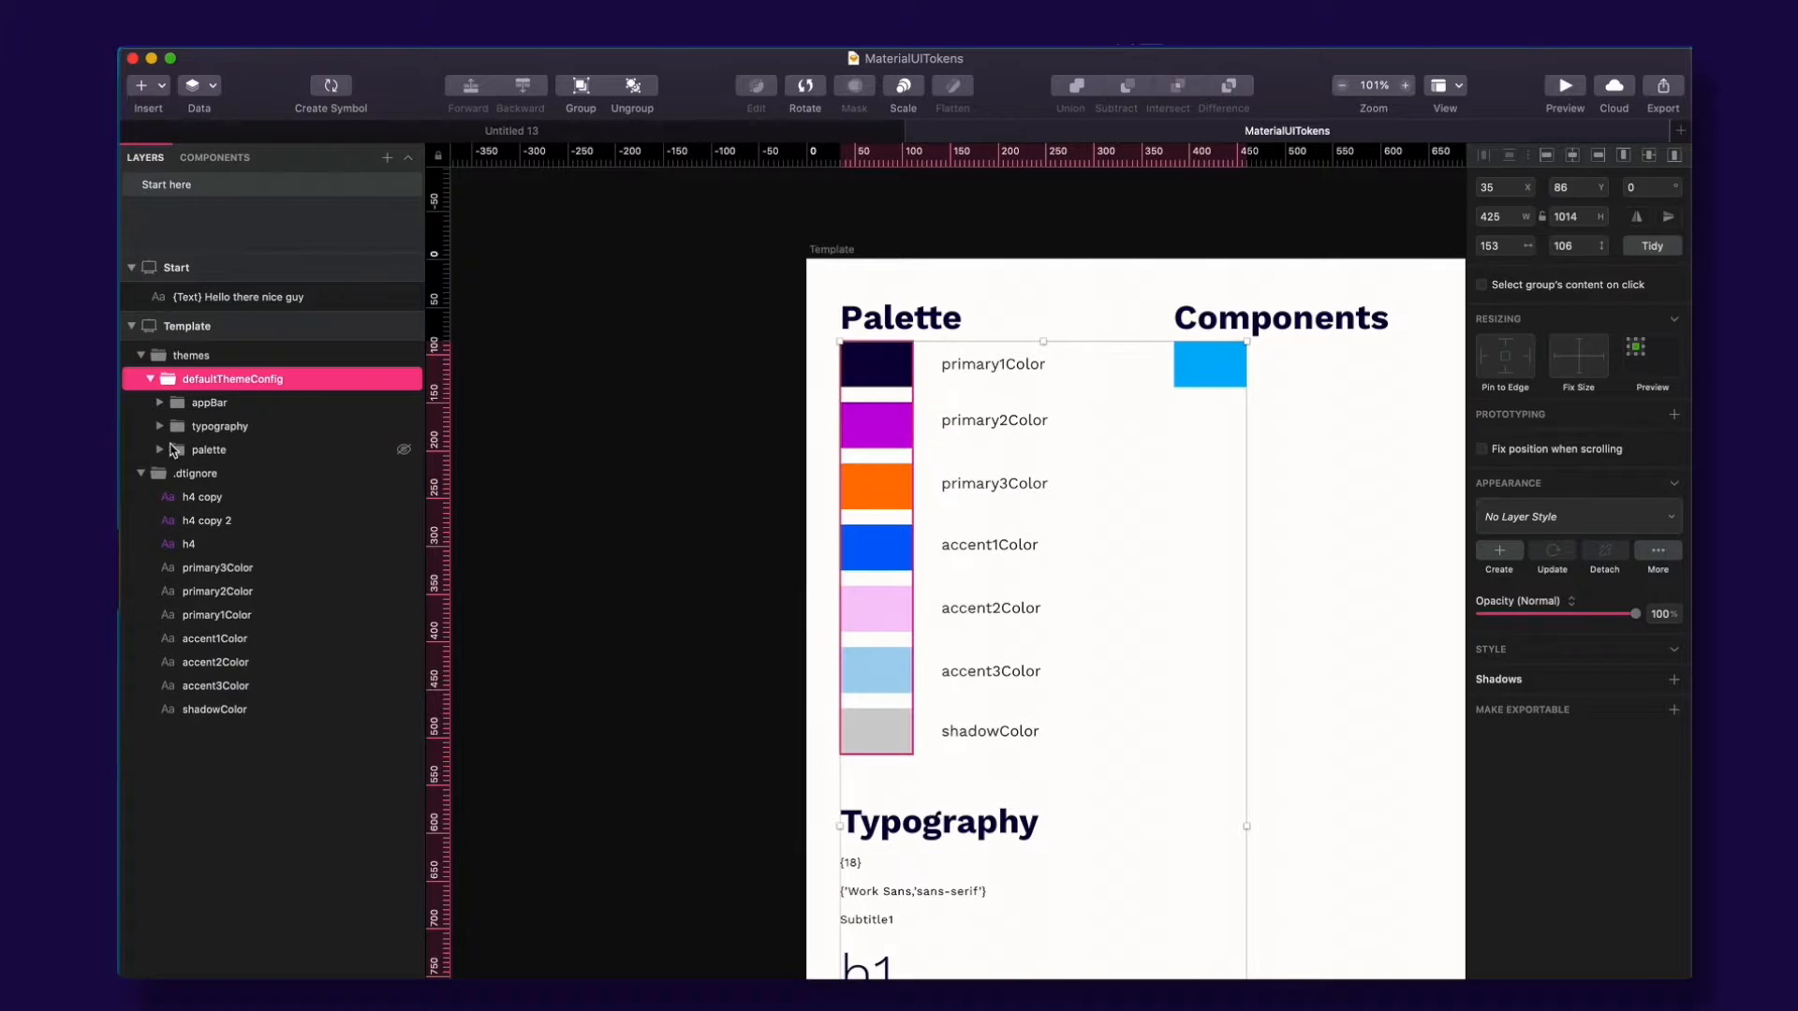
pyautogui.click(141, 473)
pyautogui.click(230, 450)
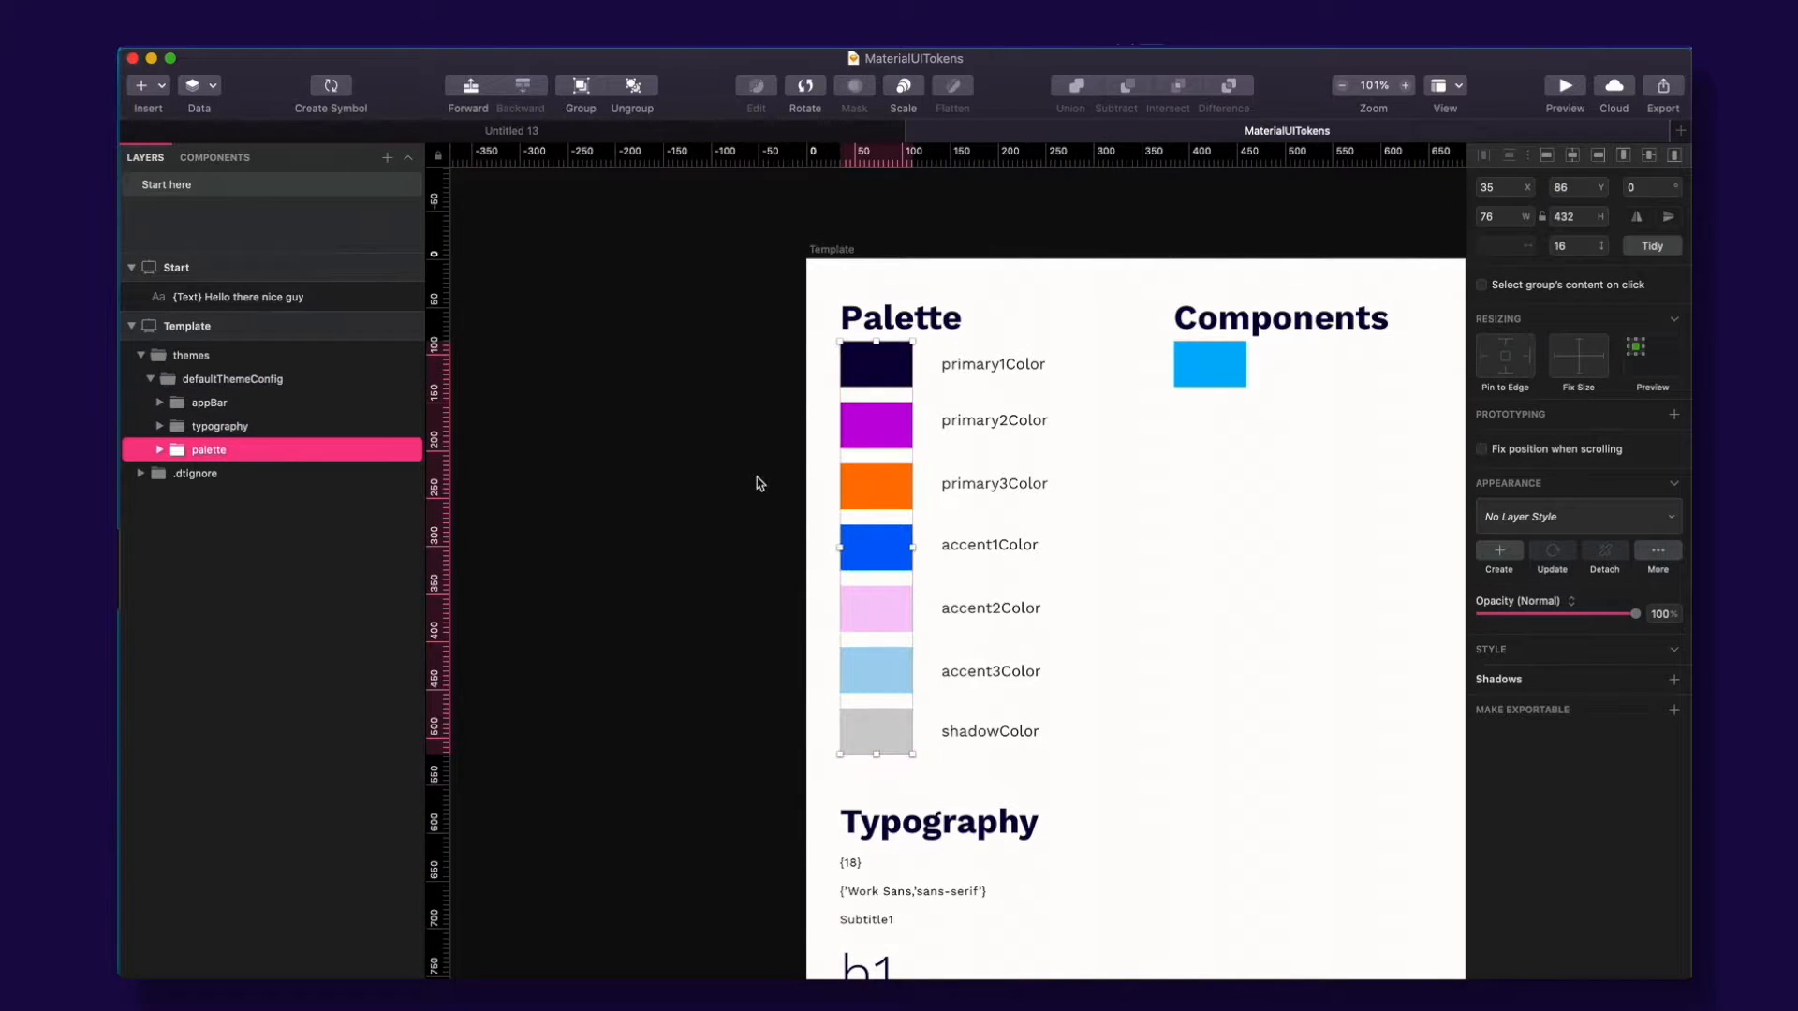
pyautogui.moveTo(775, 367); pyautogui.dragTo(590, 346)
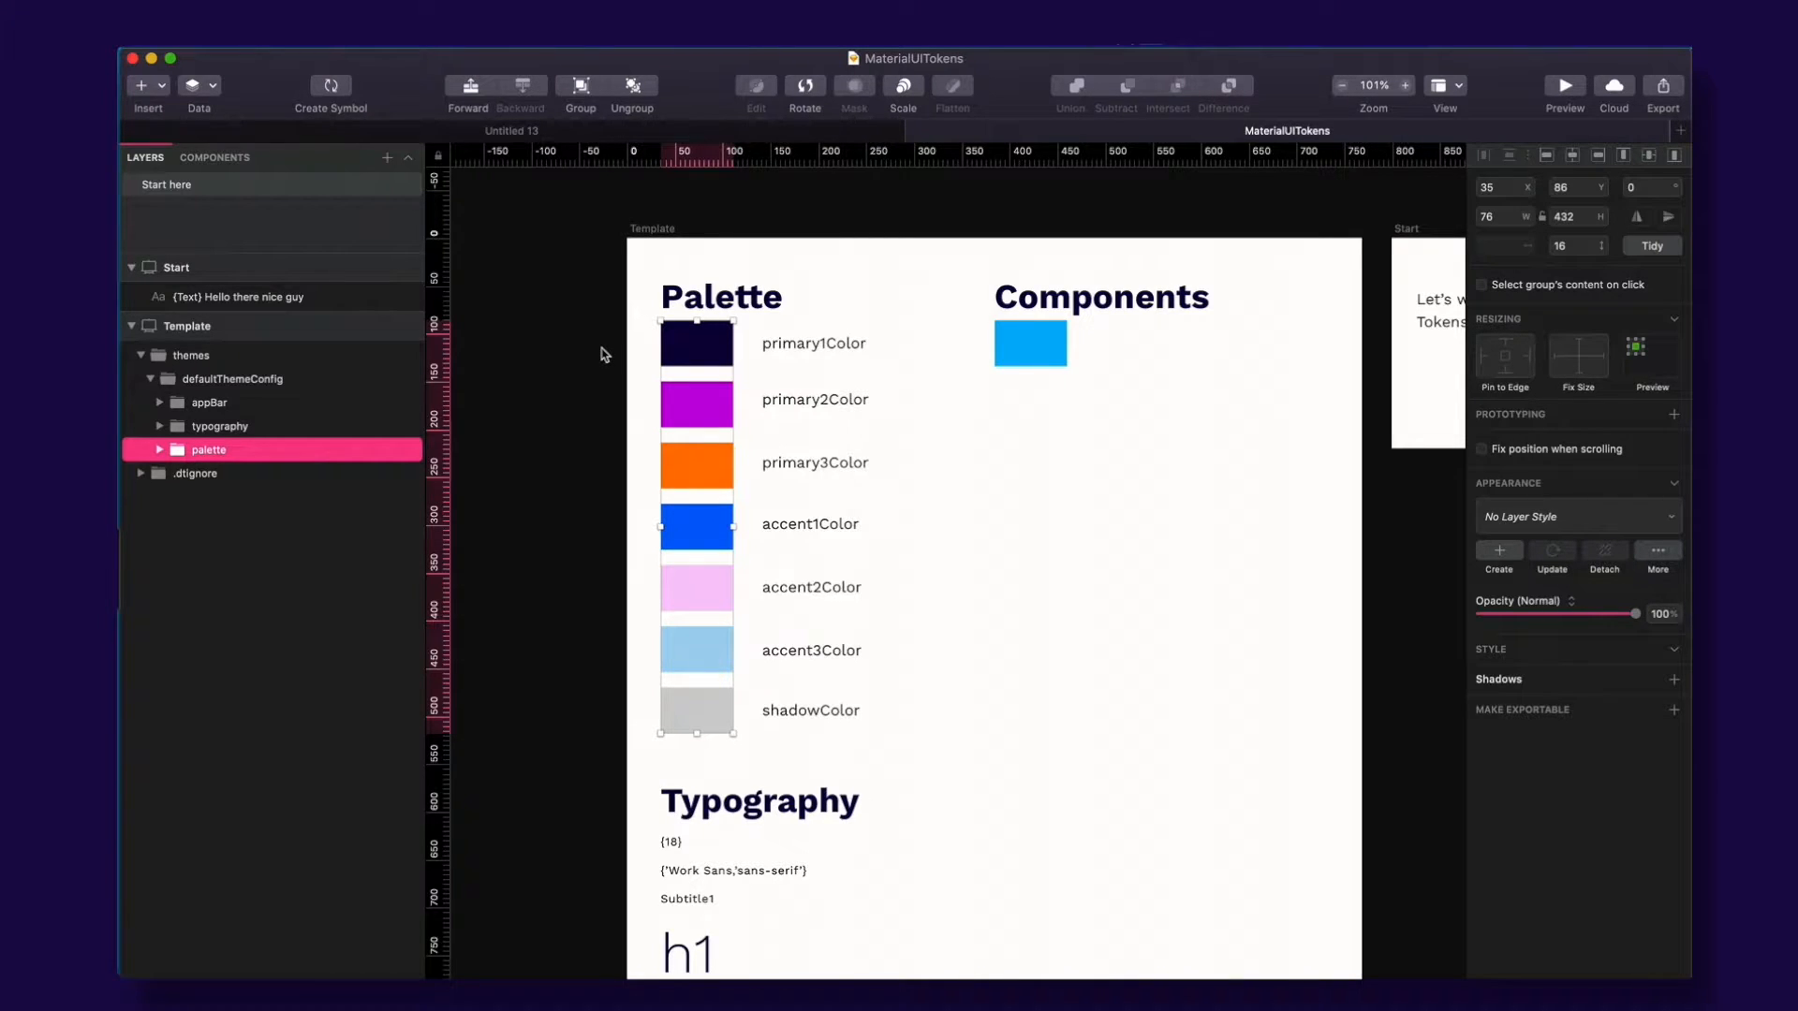
pyautogui.click(159, 449)
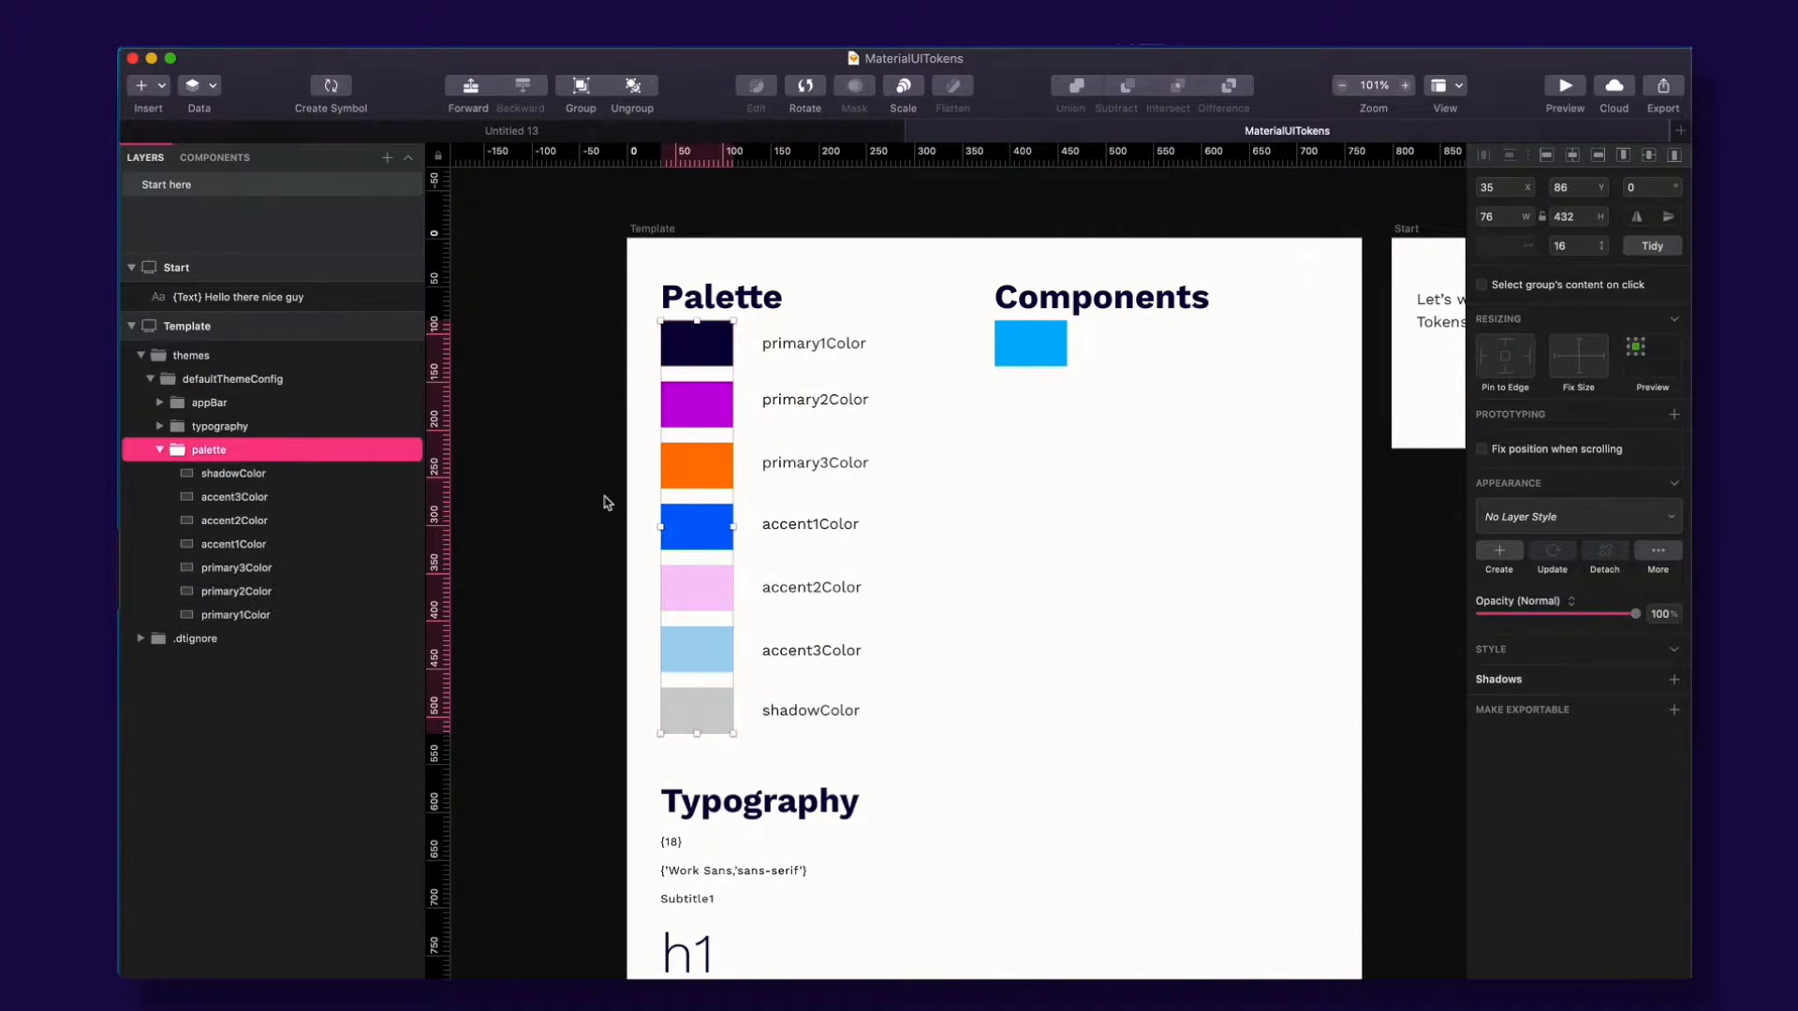
# Step: Switch to the Mui Theme Generator and examine its Palette and Components sections, leaving the Palette section expanded
pyautogui.press('super+Tab')
pyautogui.press('super+shift+Tab')
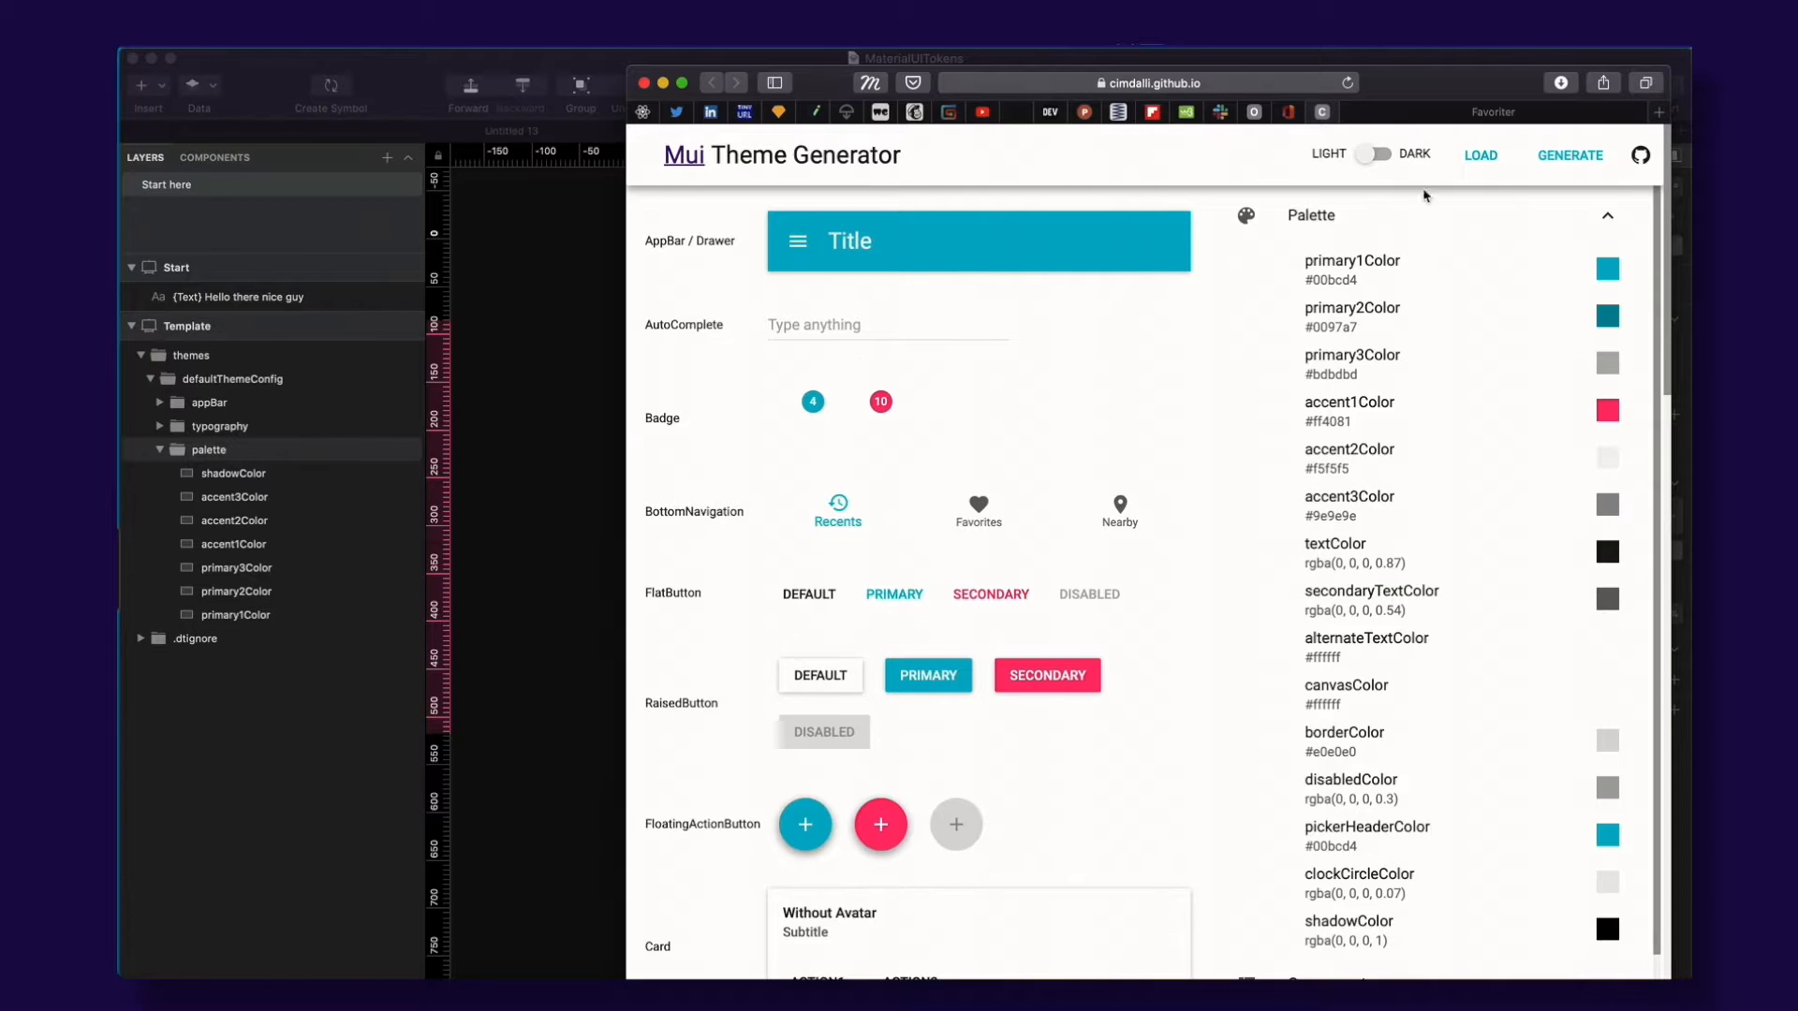
pyautogui.click(1607, 215)
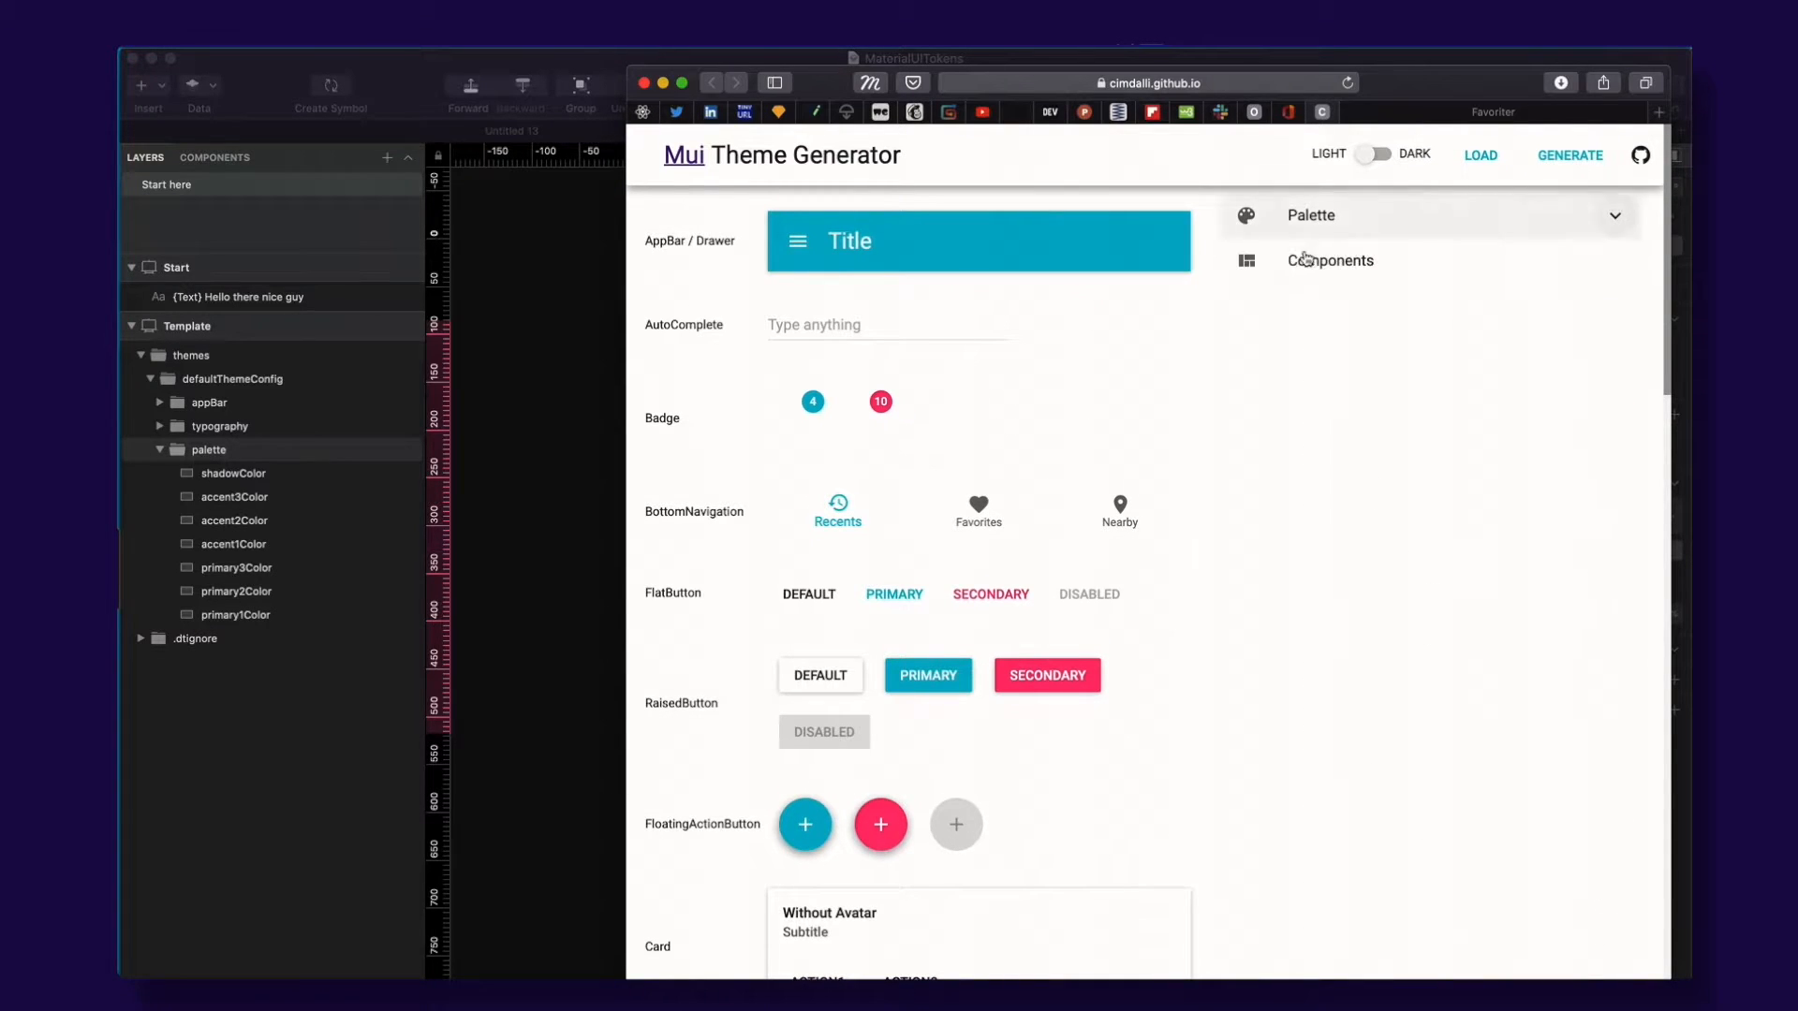
pyautogui.click(1608, 225)
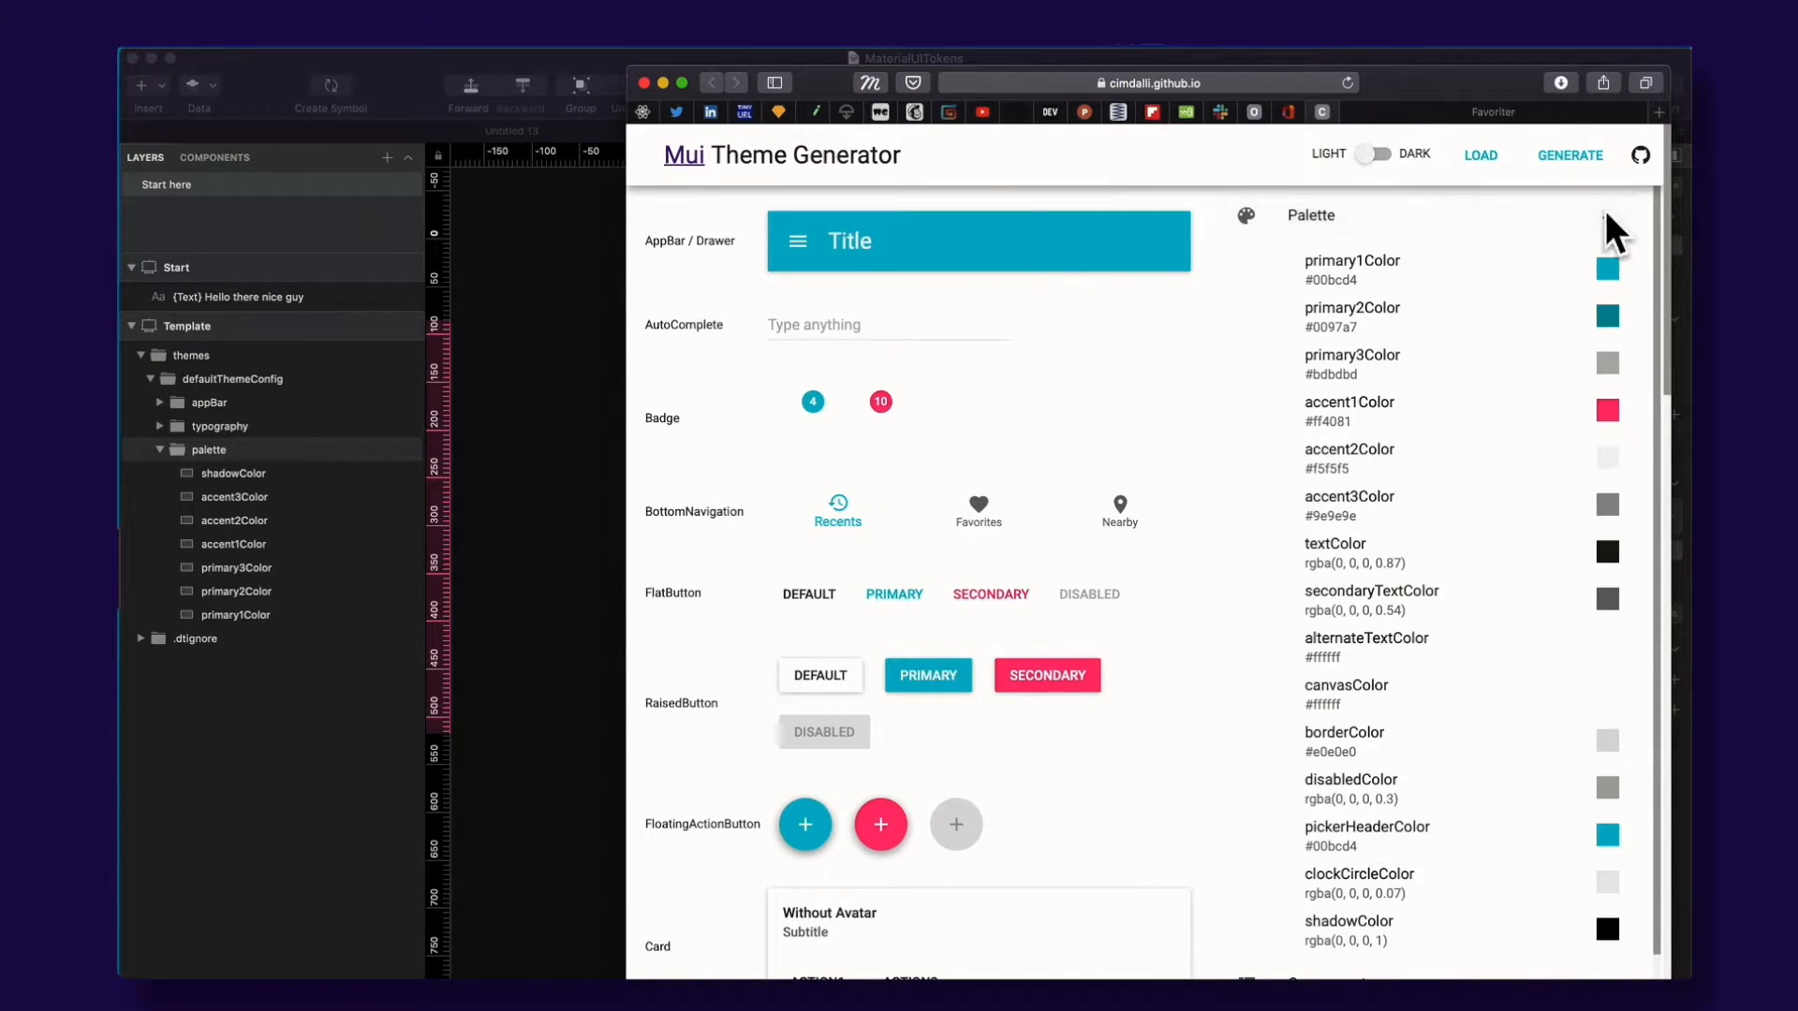
pyautogui.click(1603, 226)
pyautogui.click(1390, 271)
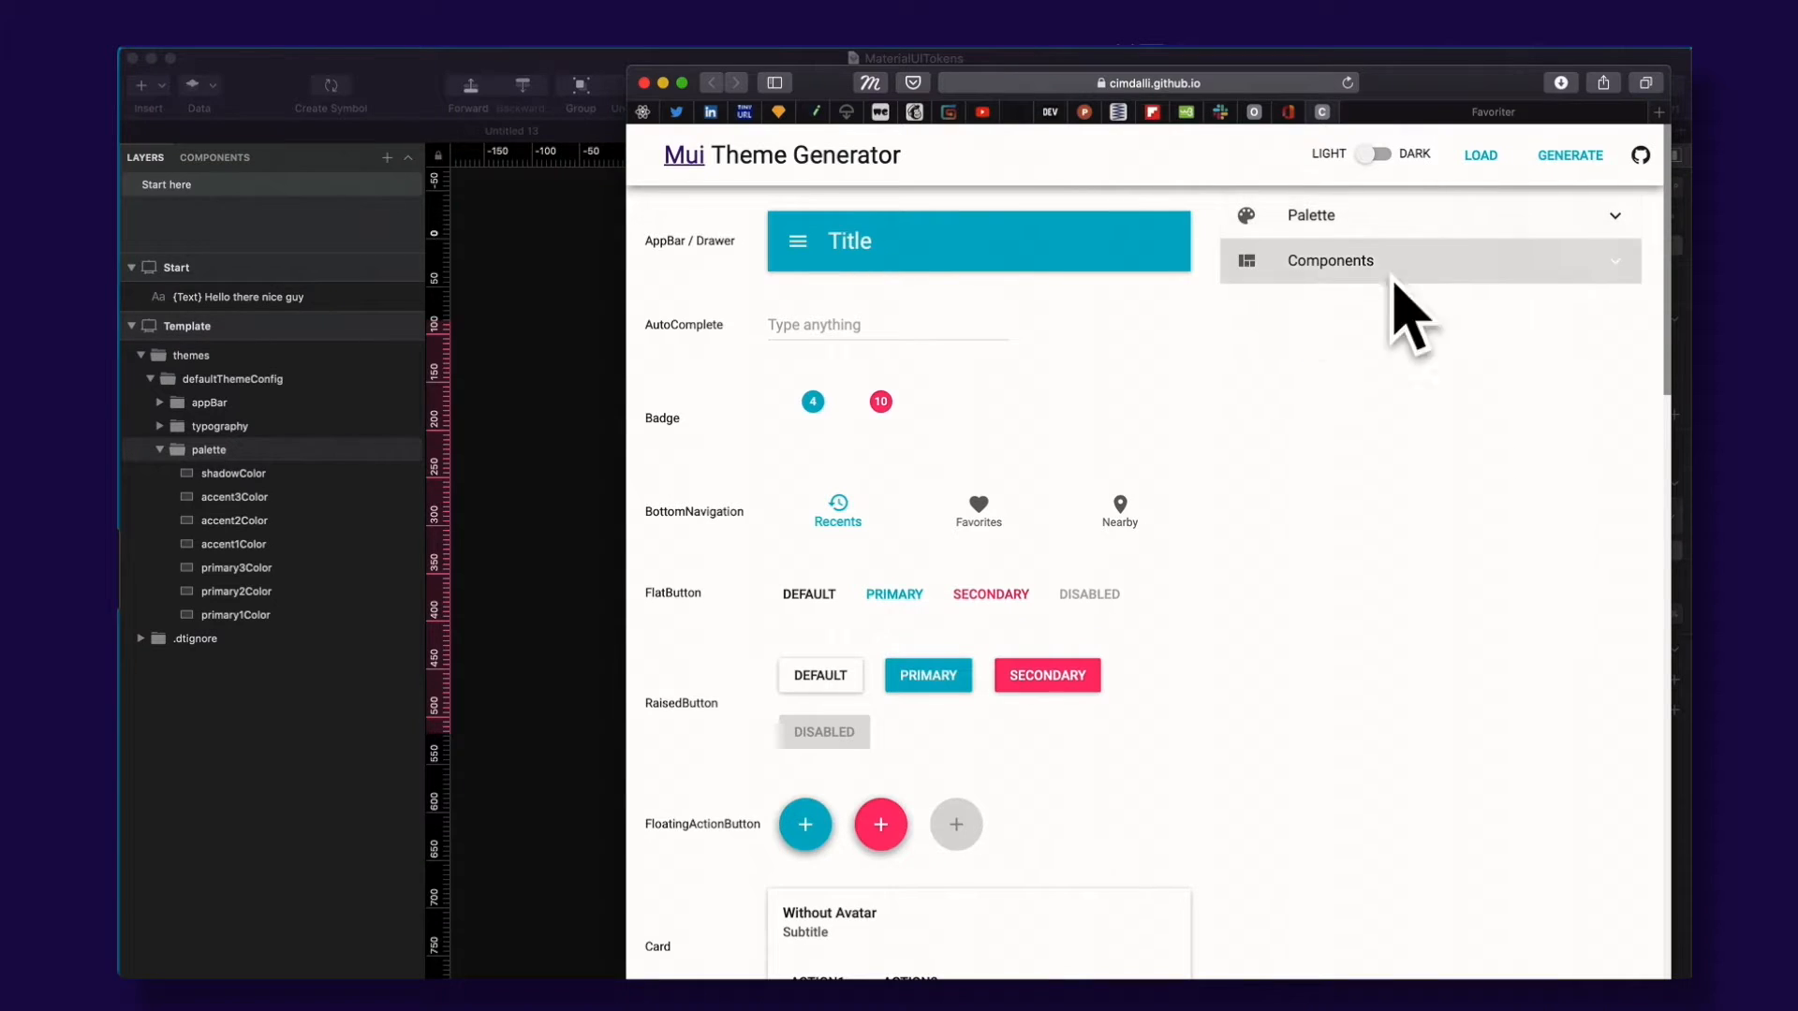
pyautogui.click(1609, 219)
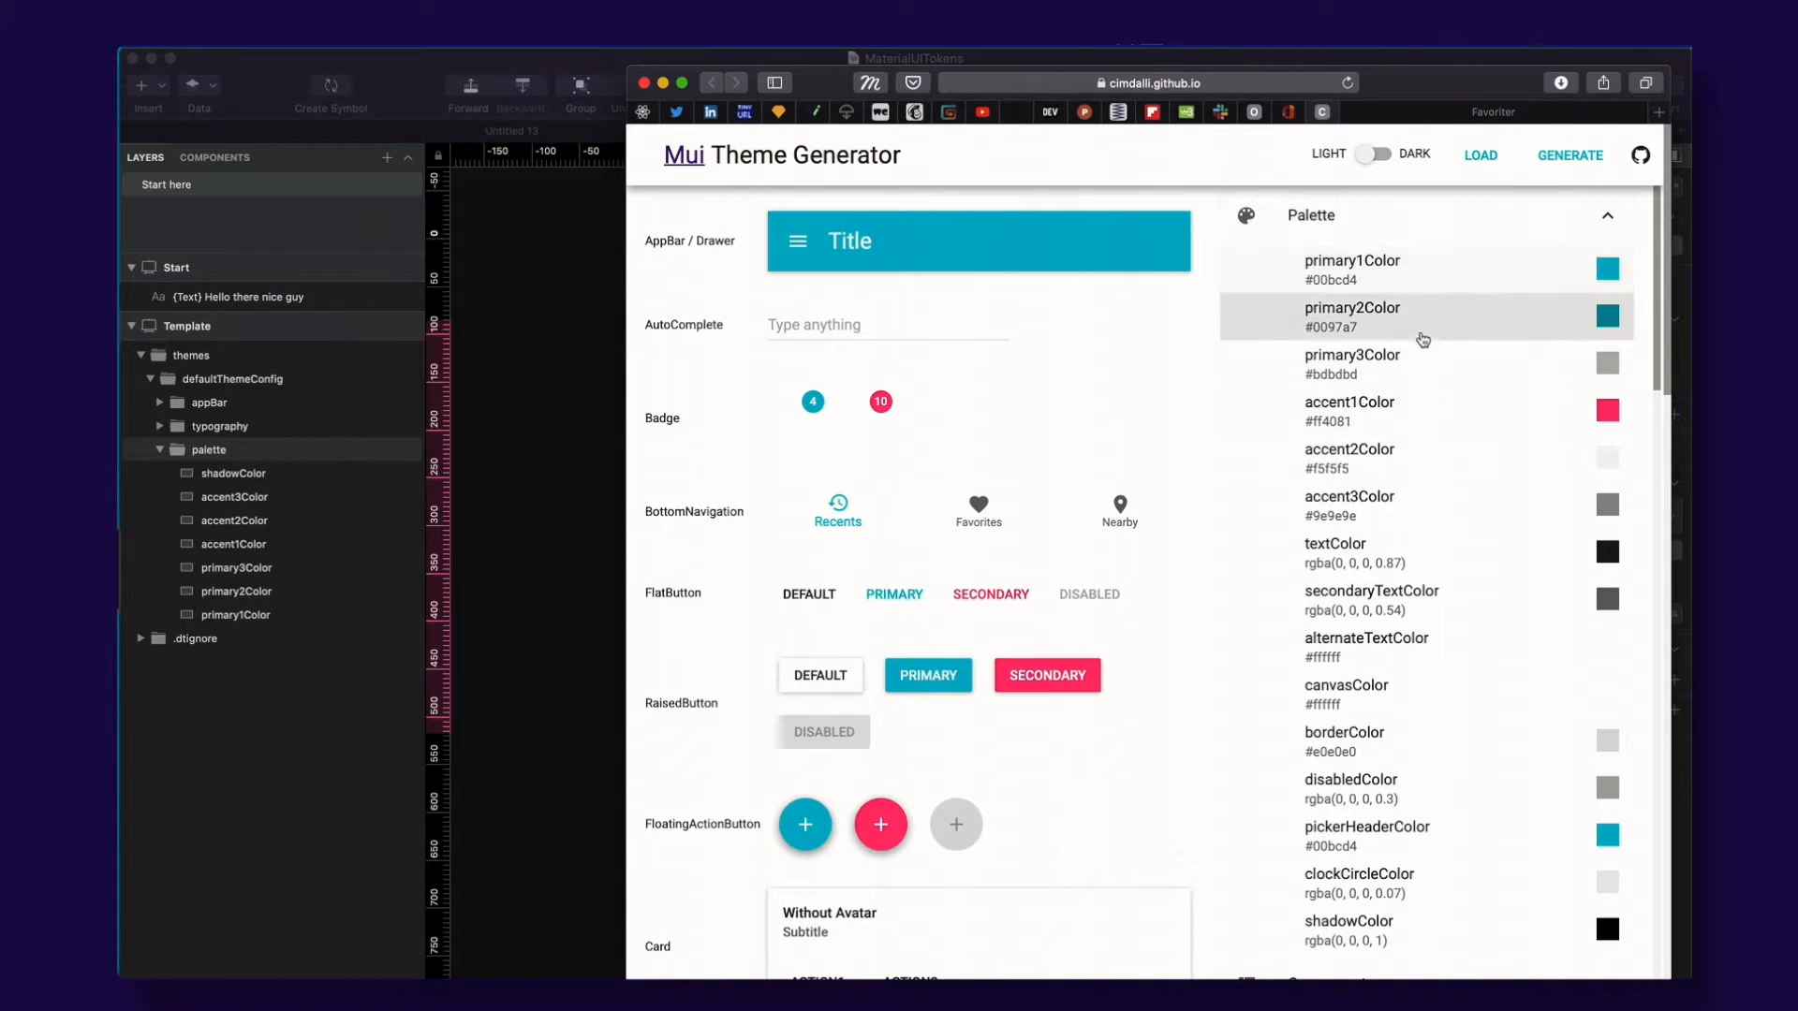
# Step: Return to the MaterialUITokens document in Sketch and inspect how the themes group nests defaultThemeConfig
pyautogui.click(559, 283)
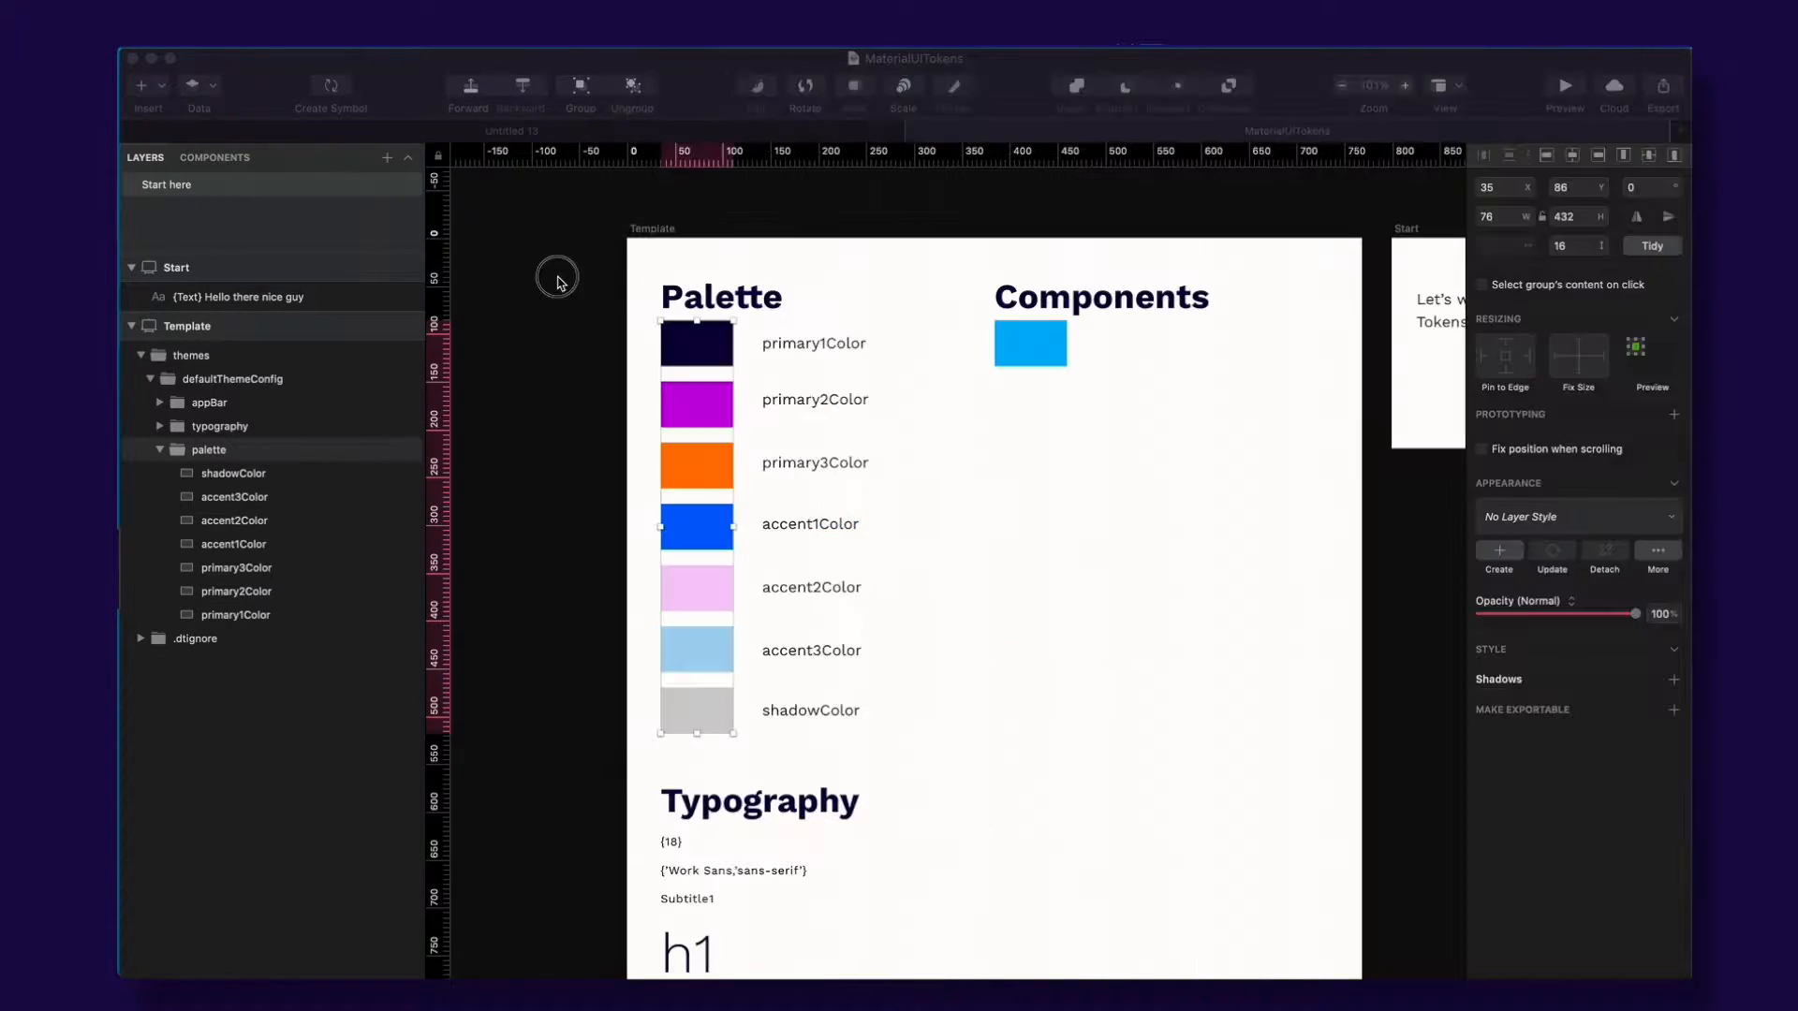
pyautogui.click(181, 358)
pyautogui.click(165, 377)
pyautogui.click(183, 357)
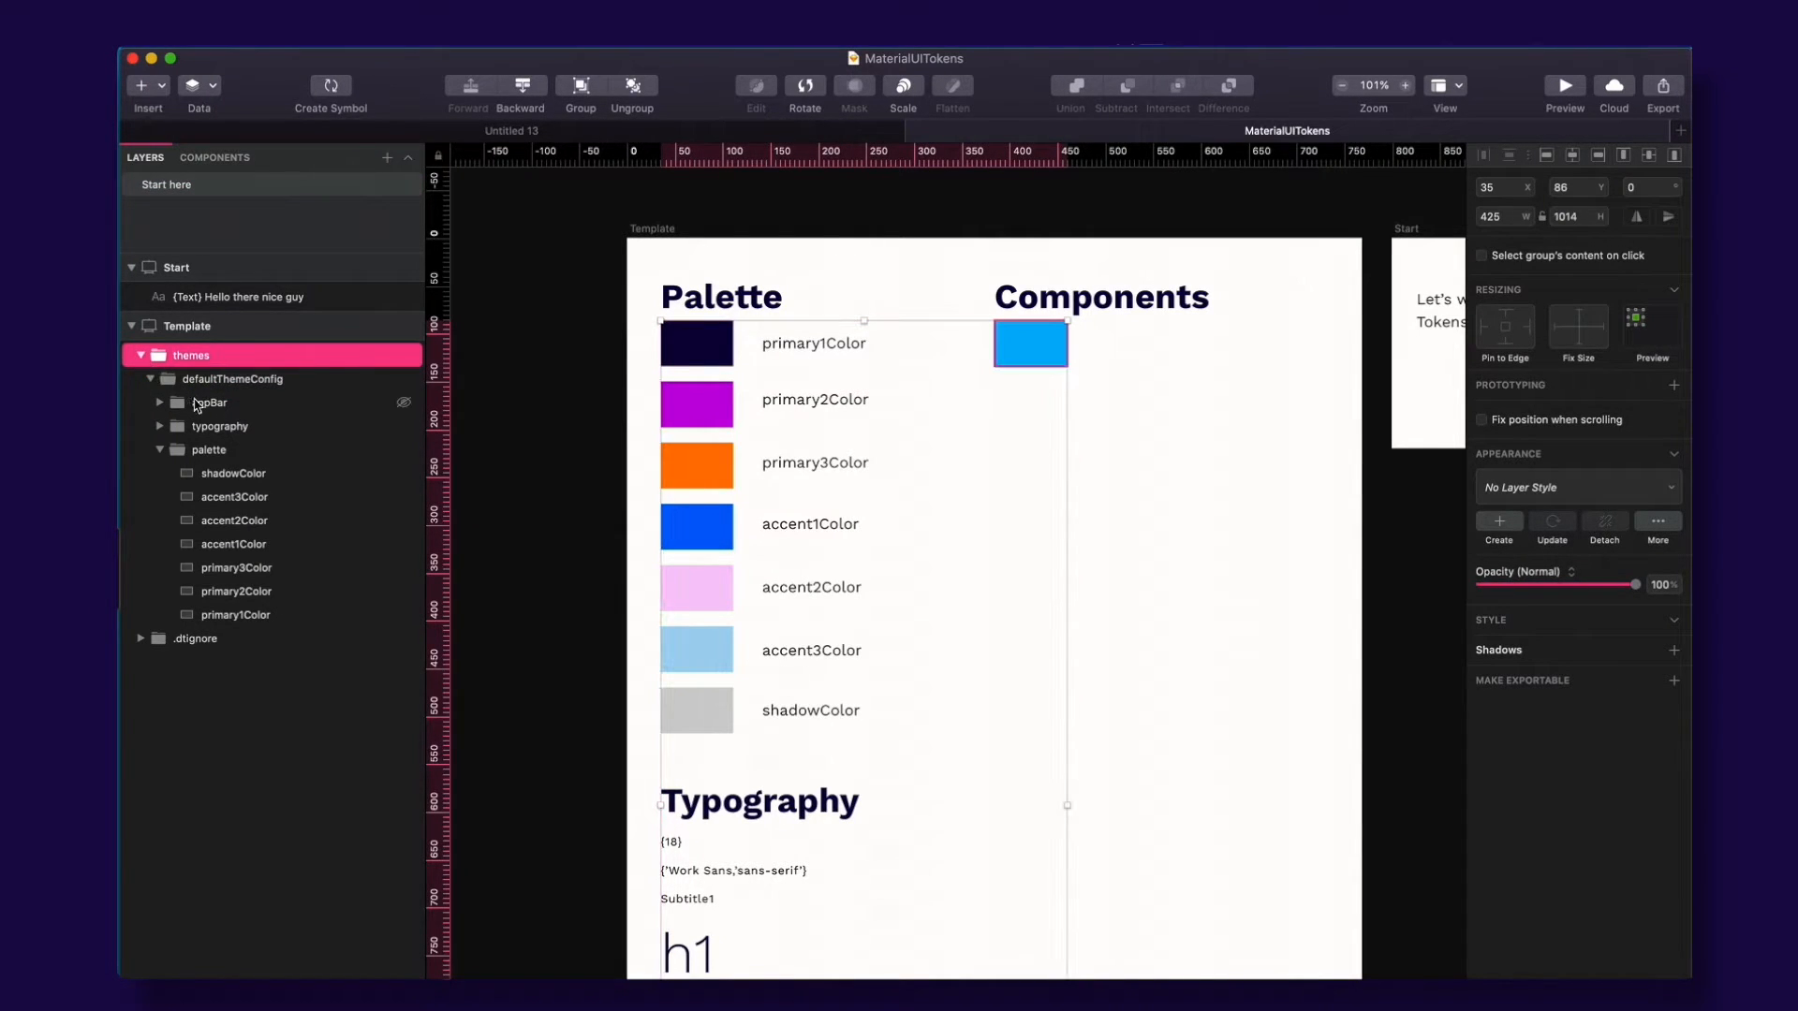
# Step: Copy the collapsed themes group from MaterialUITokens and paste it into the Template artboard of the Untitled 13 document
pyautogui.click(140, 355)
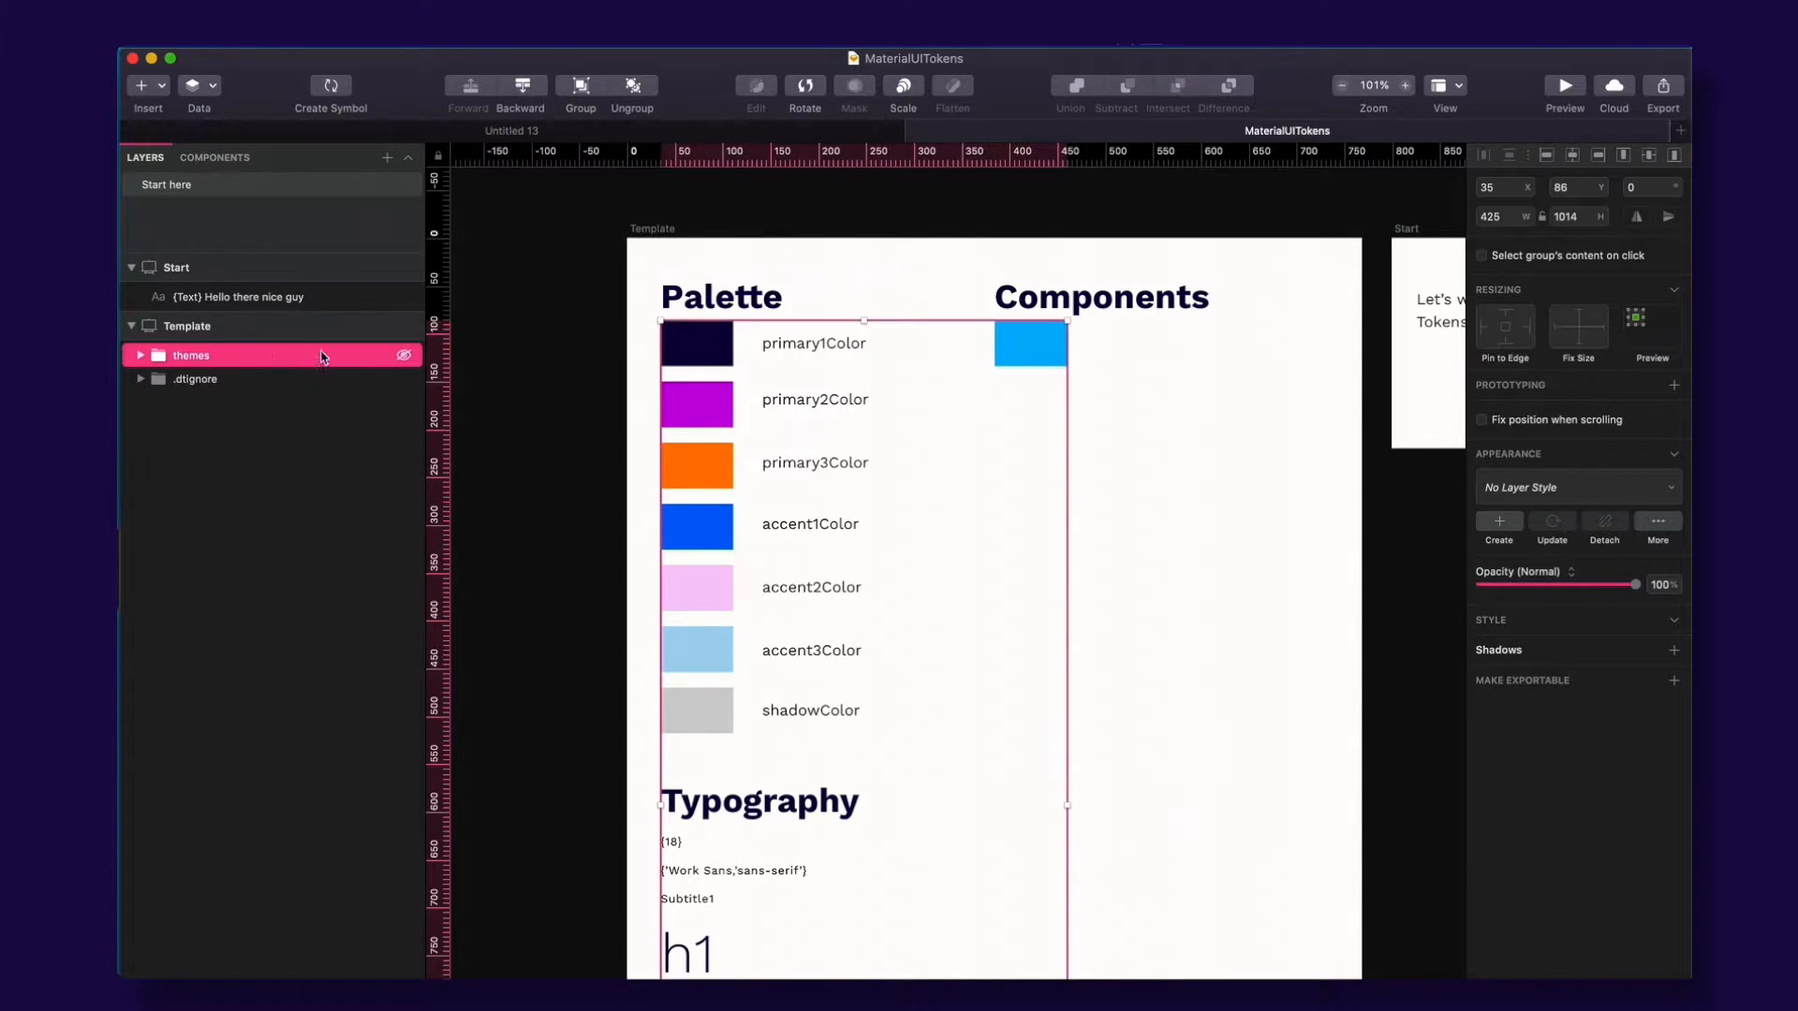
pyautogui.click(682, 128)
pyautogui.scroll(-5, 737, 405)
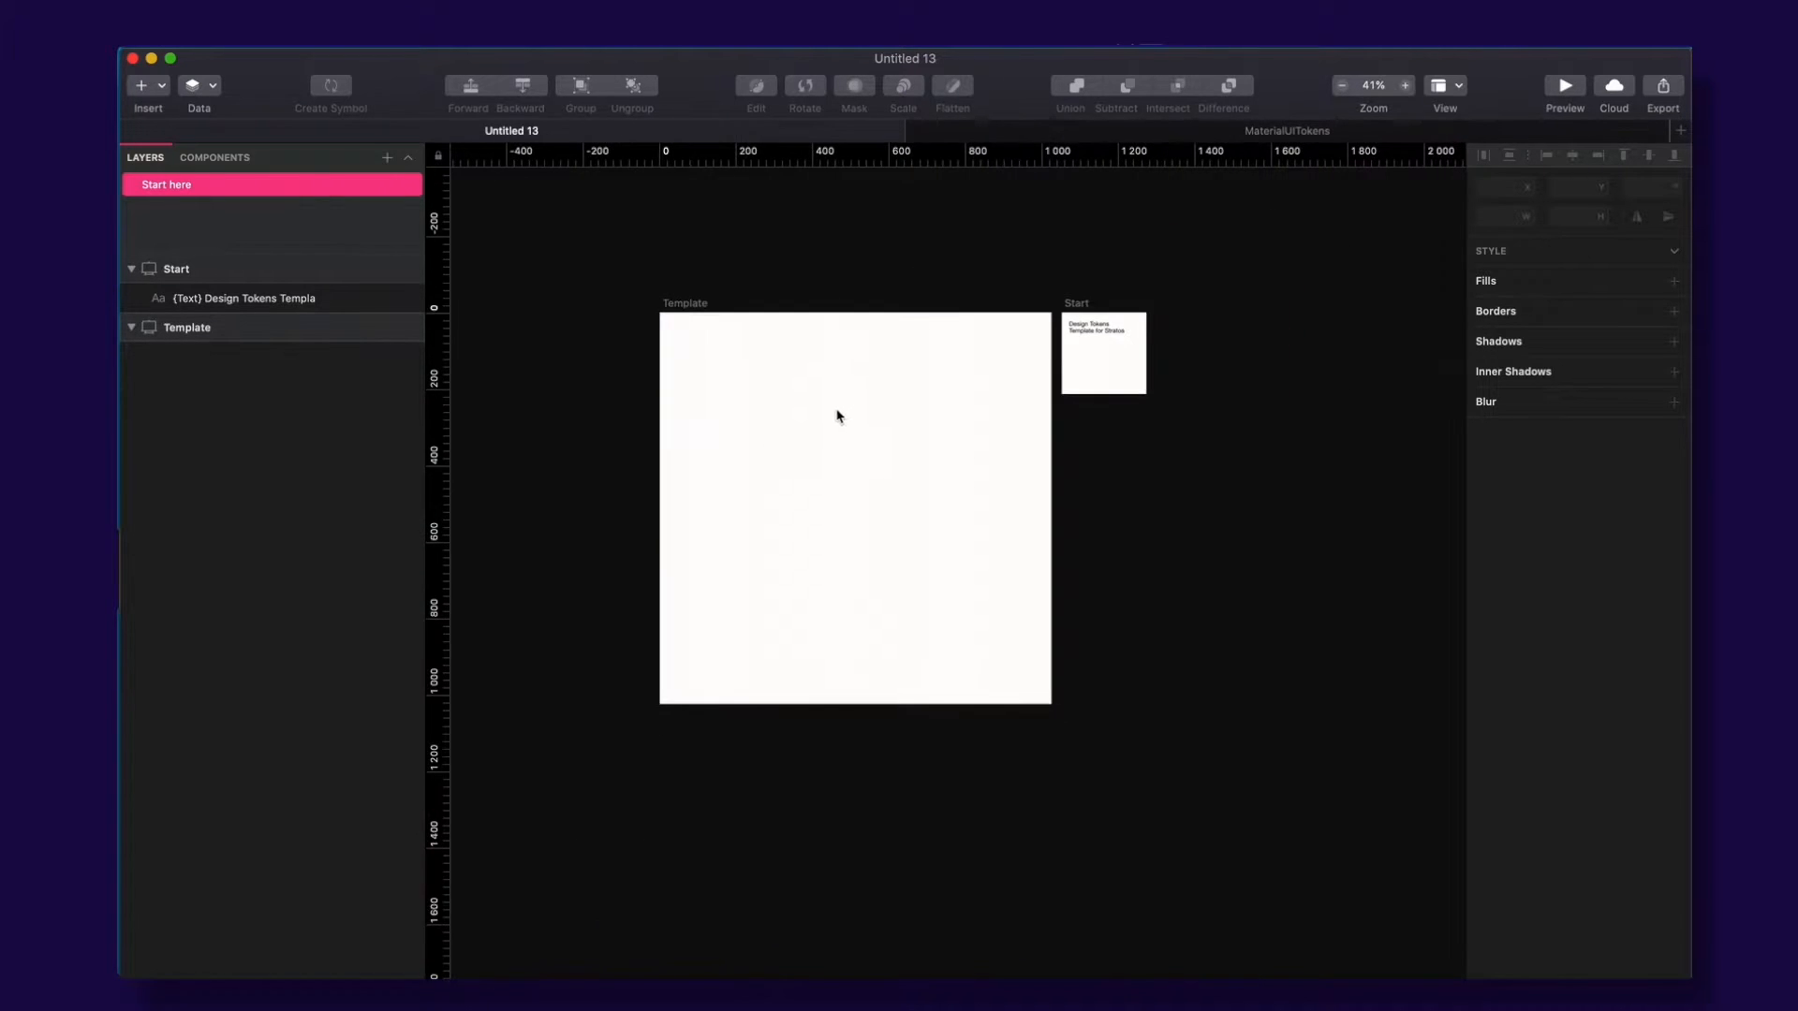
pyautogui.hscroll(3, 834, 413)
pyautogui.press('super+v')
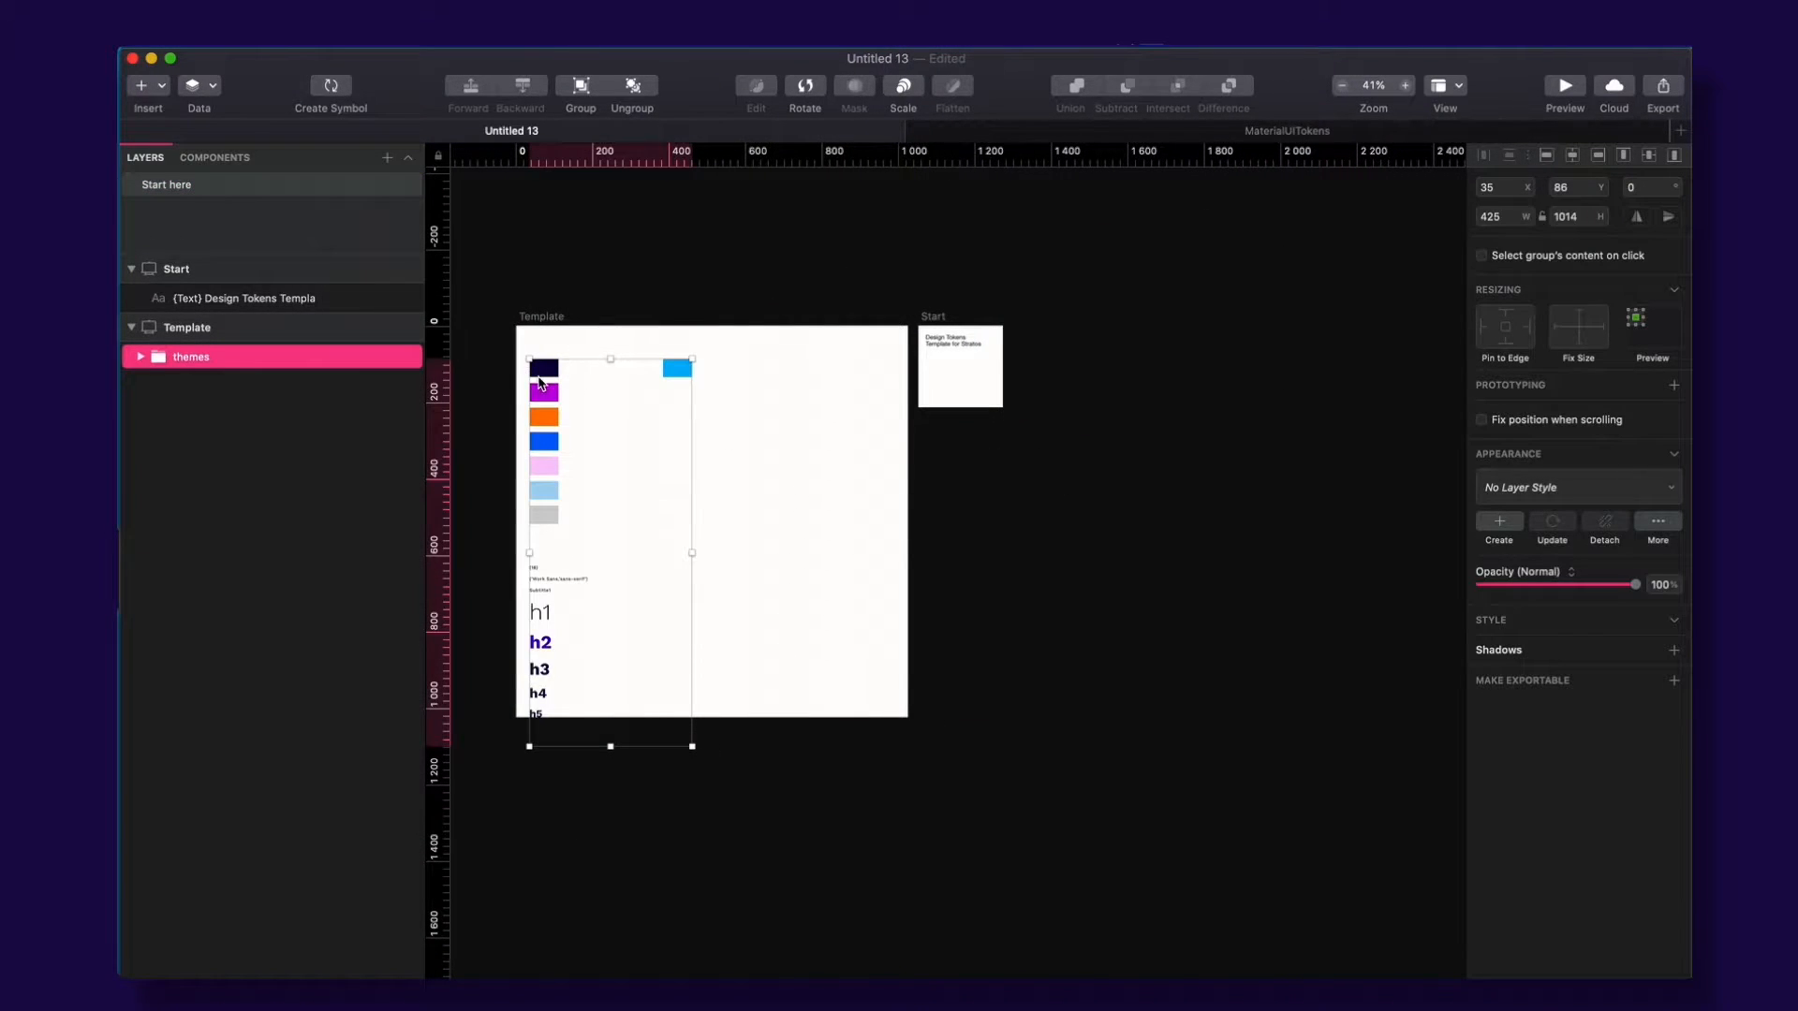
# Step: Move the pasted themes group off the Template artboard onto the empty canvas beside it, at about X -632, Y -45
pyautogui.moveTo(541, 381); pyautogui.dragTo(672, 384)
pyautogui.hscroll(-5, 1075, 402)
pyautogui.moveTo(1073, 397); pyautogui.dragTo(746, 363)
pyautogui.press('z')
pyautogui.moveTo(625, 290); pyautogui.dragTo(1059, 593)
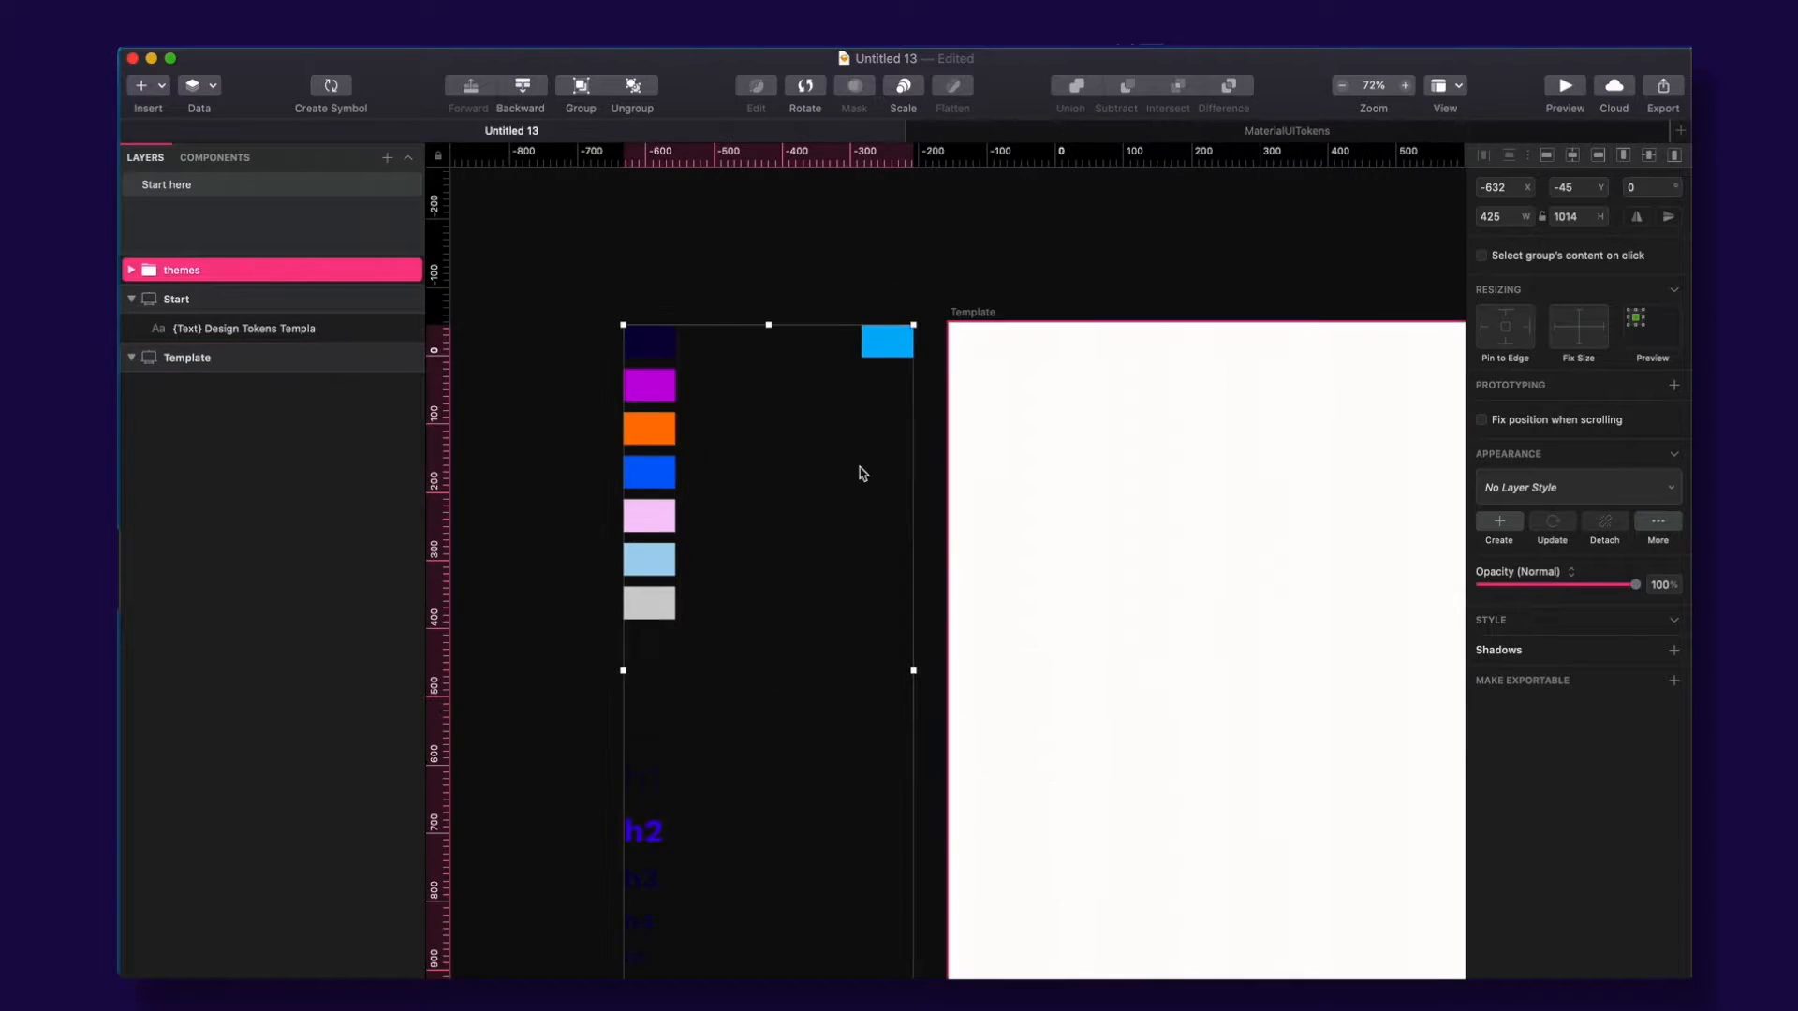
# Step: Turn off the system's Dark Mode so the dark text beside the artboard is readable
pyautogui.click(1273, 46)
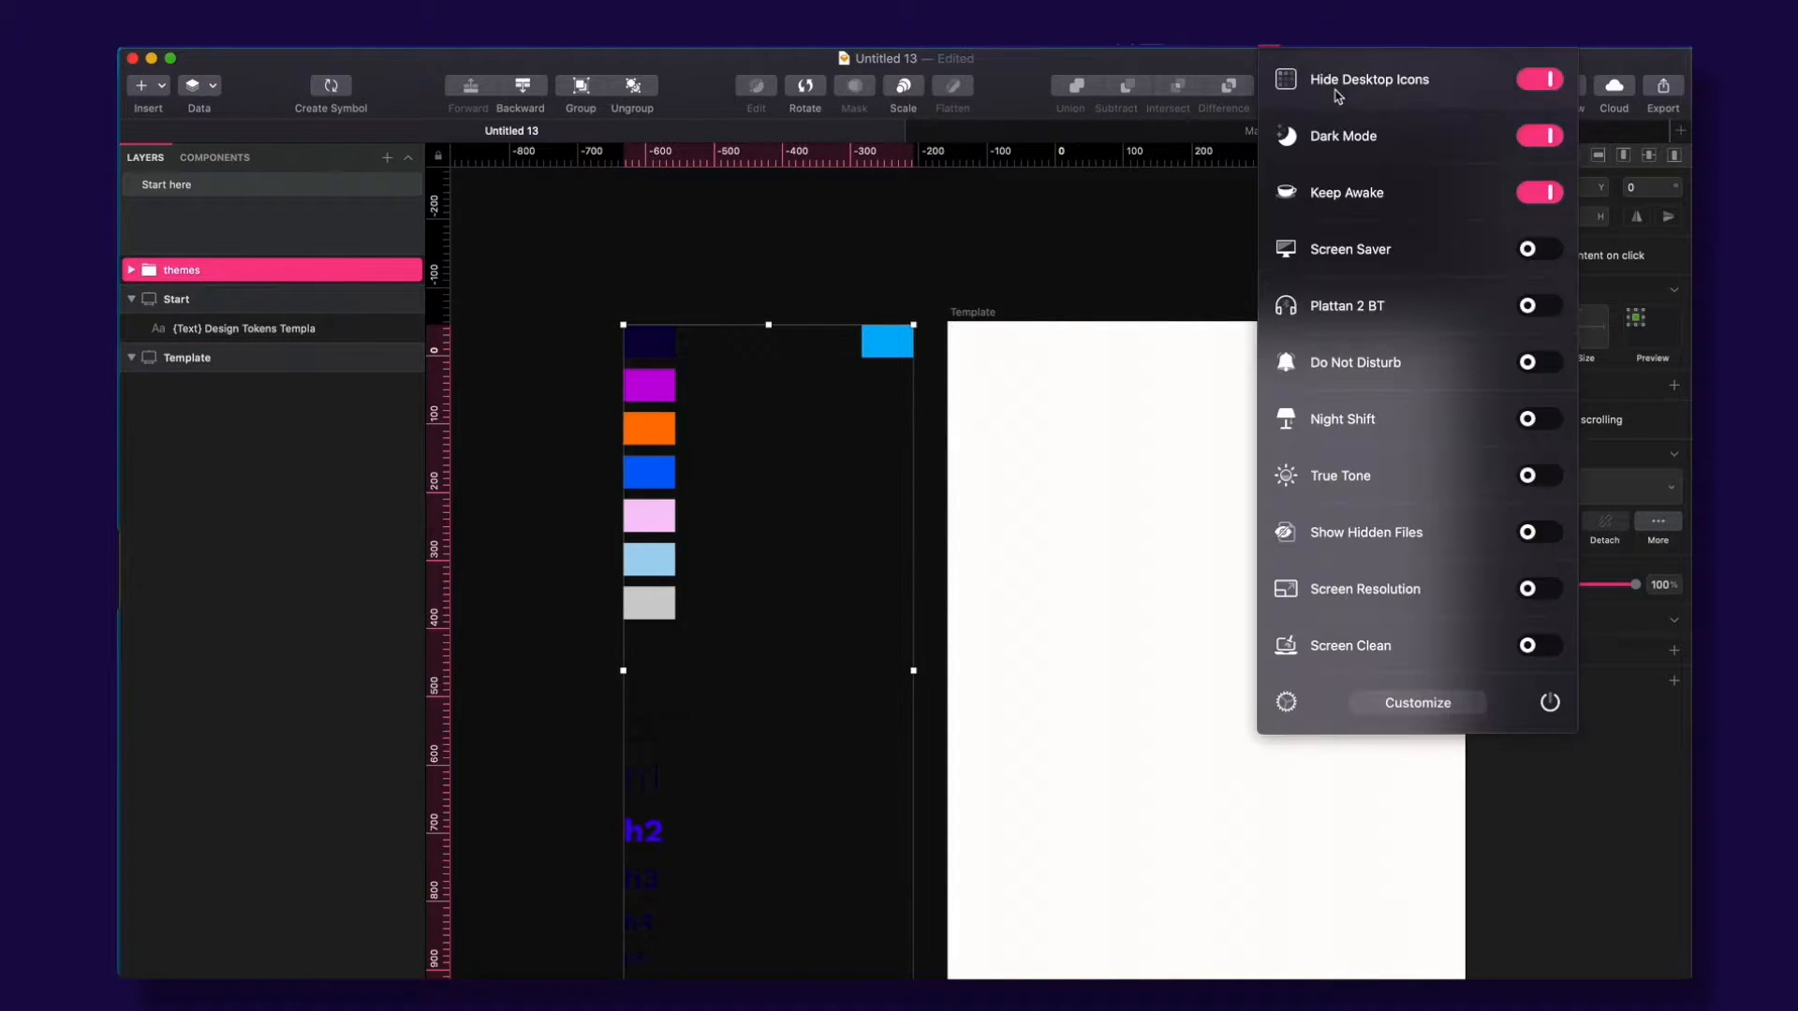
pyautogui.click(1539, 136)
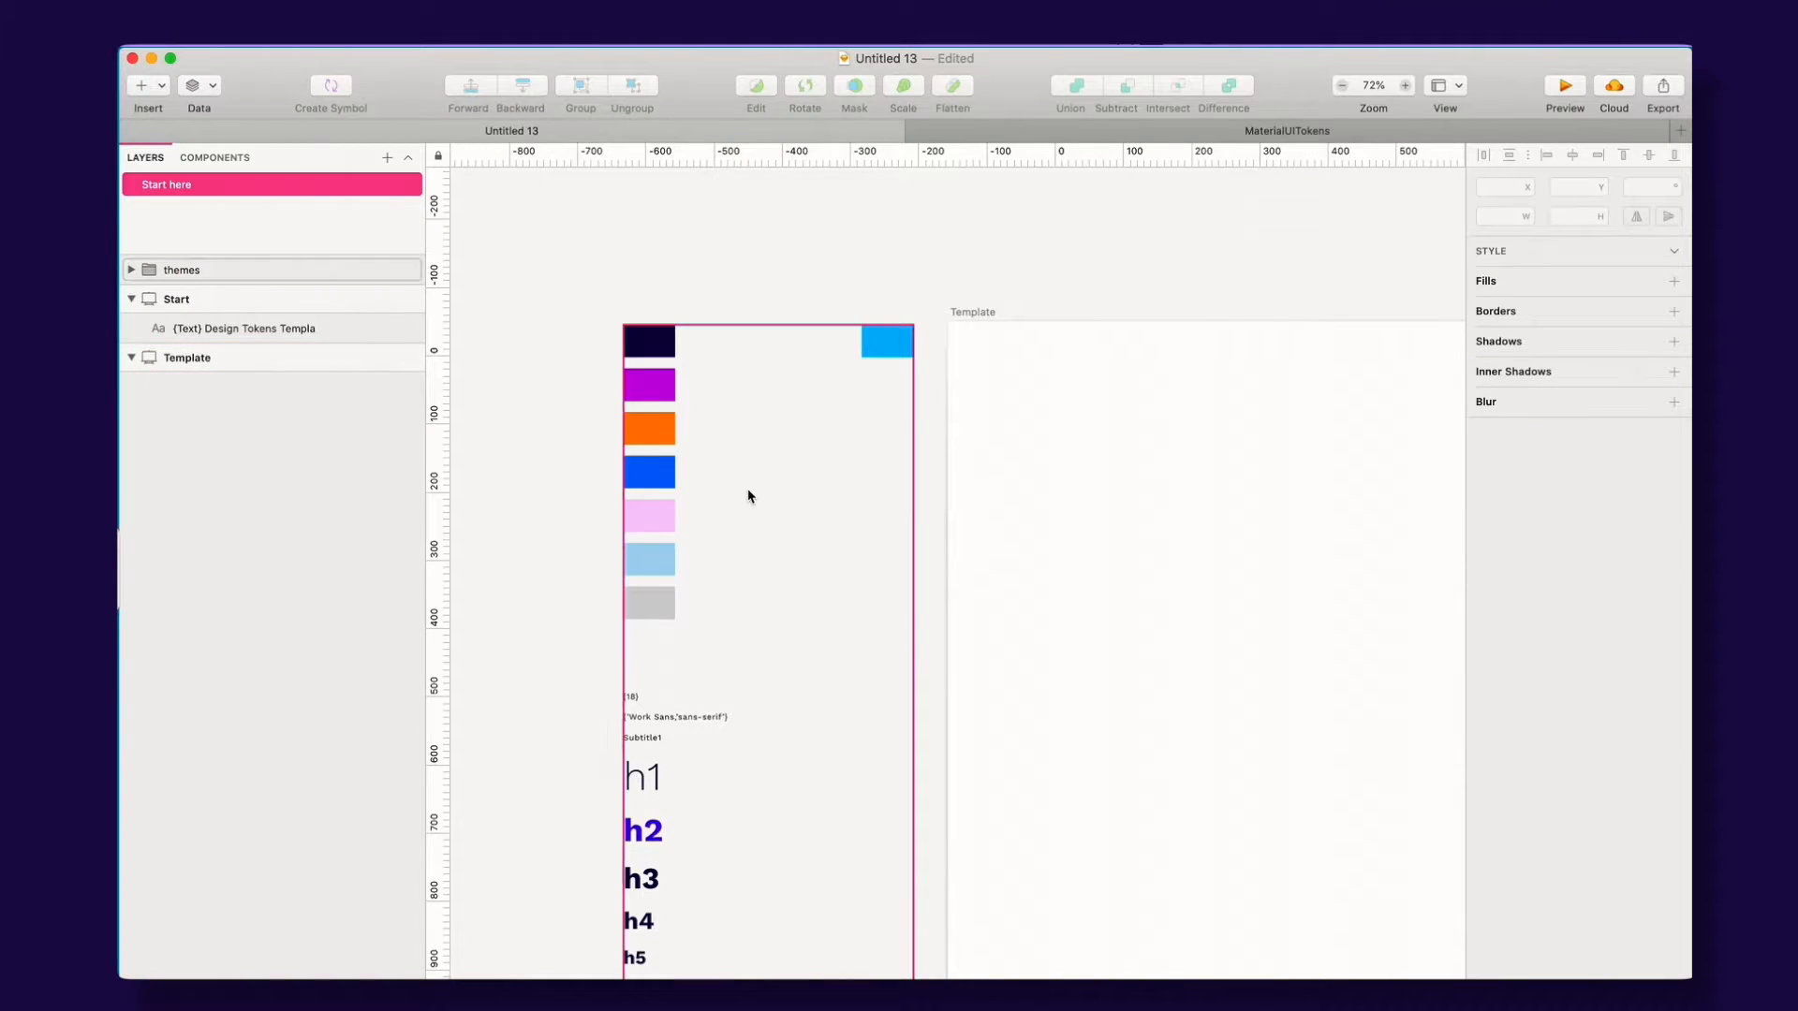
# Step: Inspect the layer hierarchy of the pasted themes group, leaving its defaultThemeConfig and palette subgroups expanded
pyautogui.click(816, 445)
pyautogui.moveTo(1120, 469); pyautogui.dragTo(915, 409)
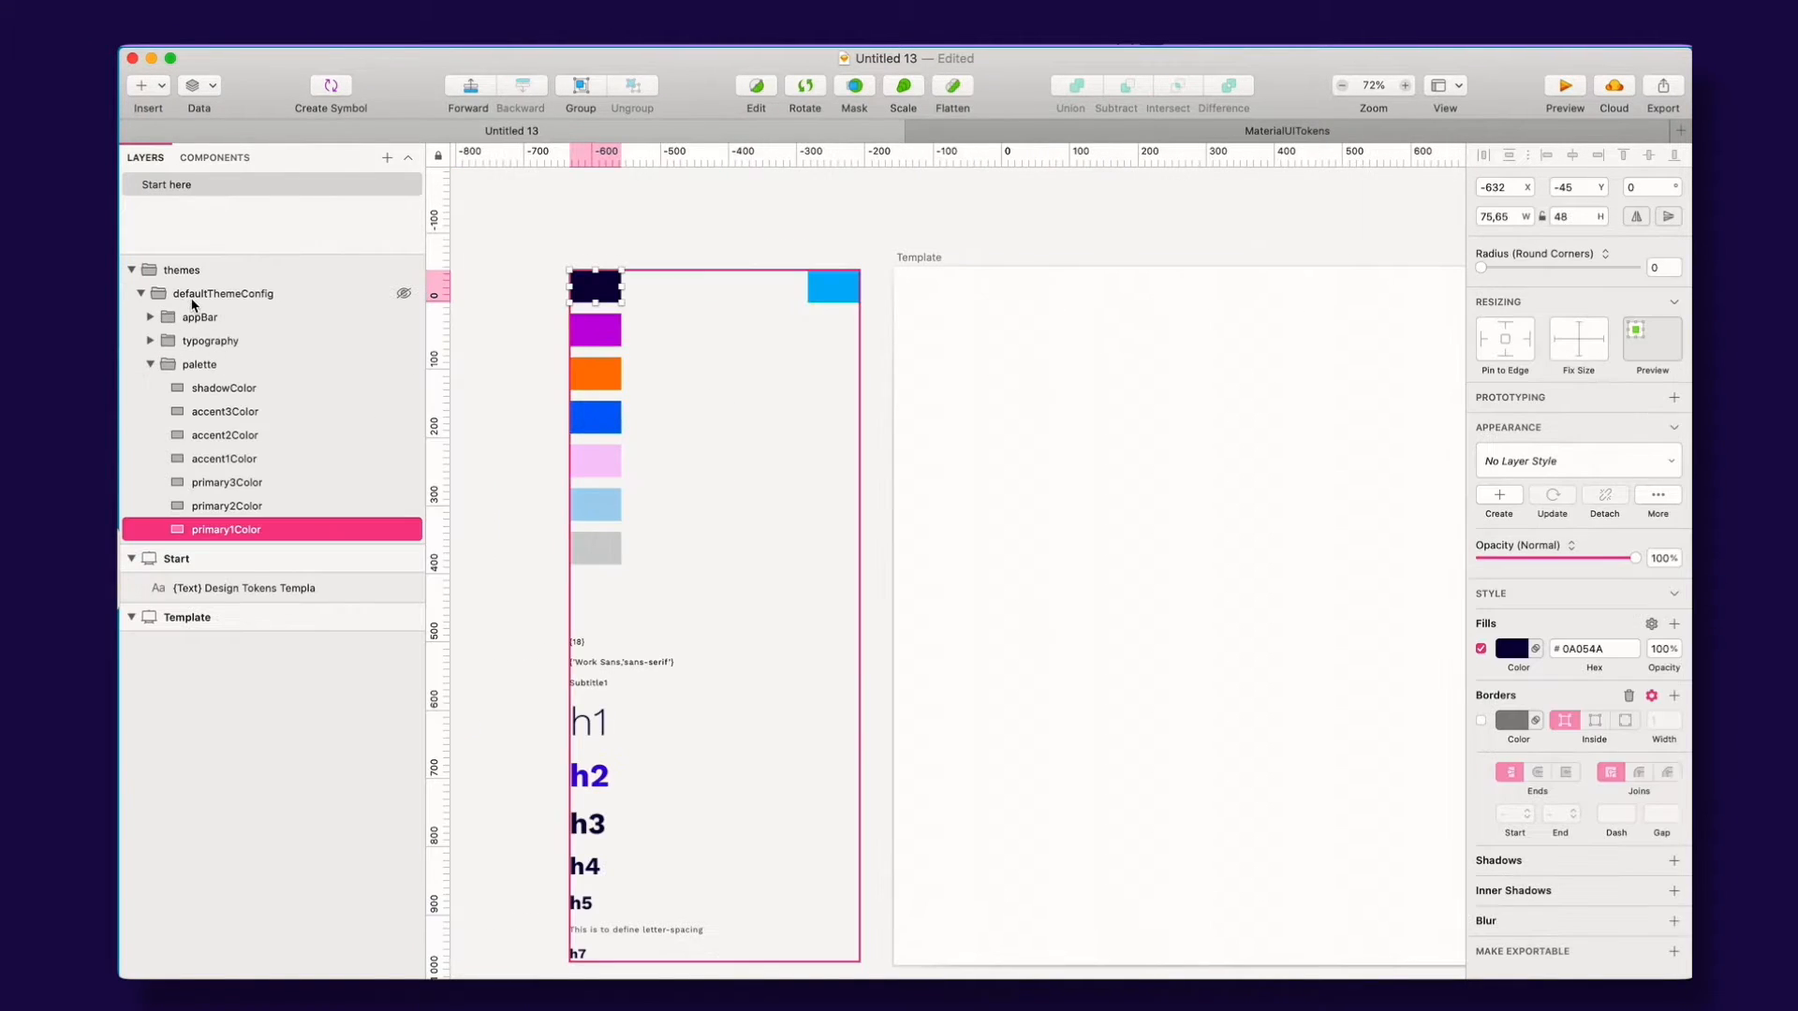
pyautogui.click(183, 296)
pyautogui.click(165, 272)
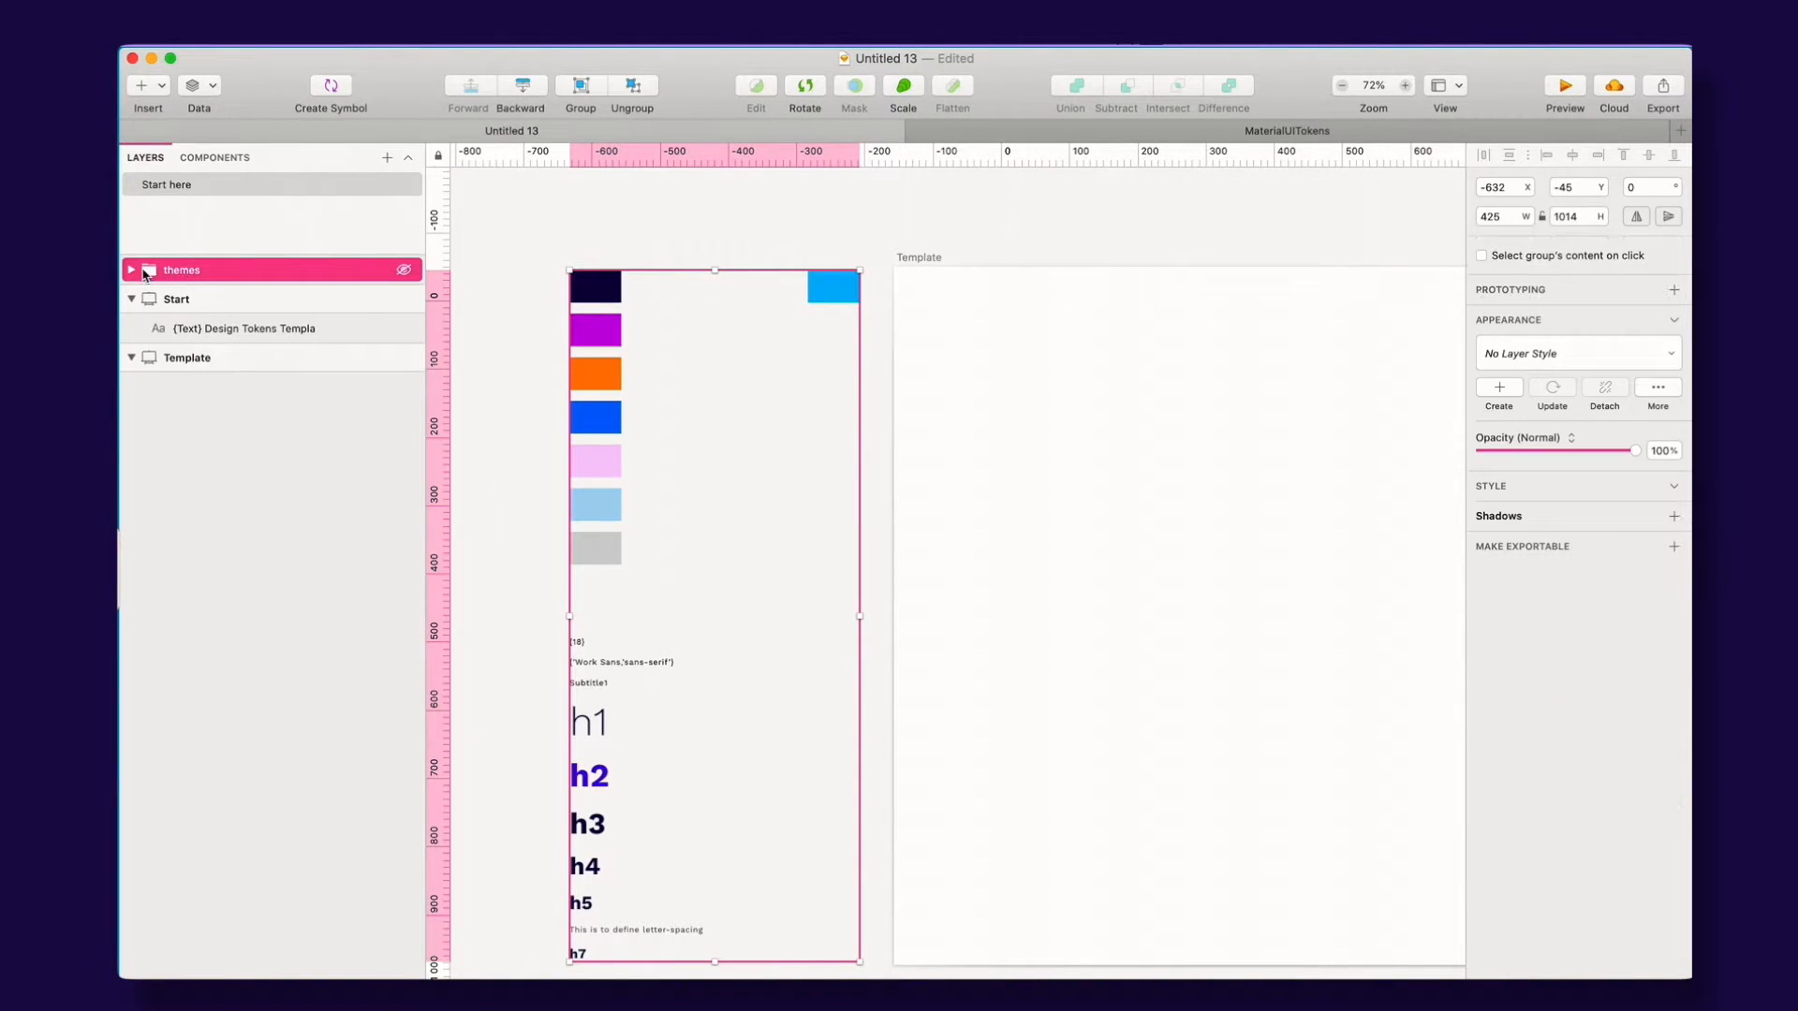
pyautogui.click(133, 270)
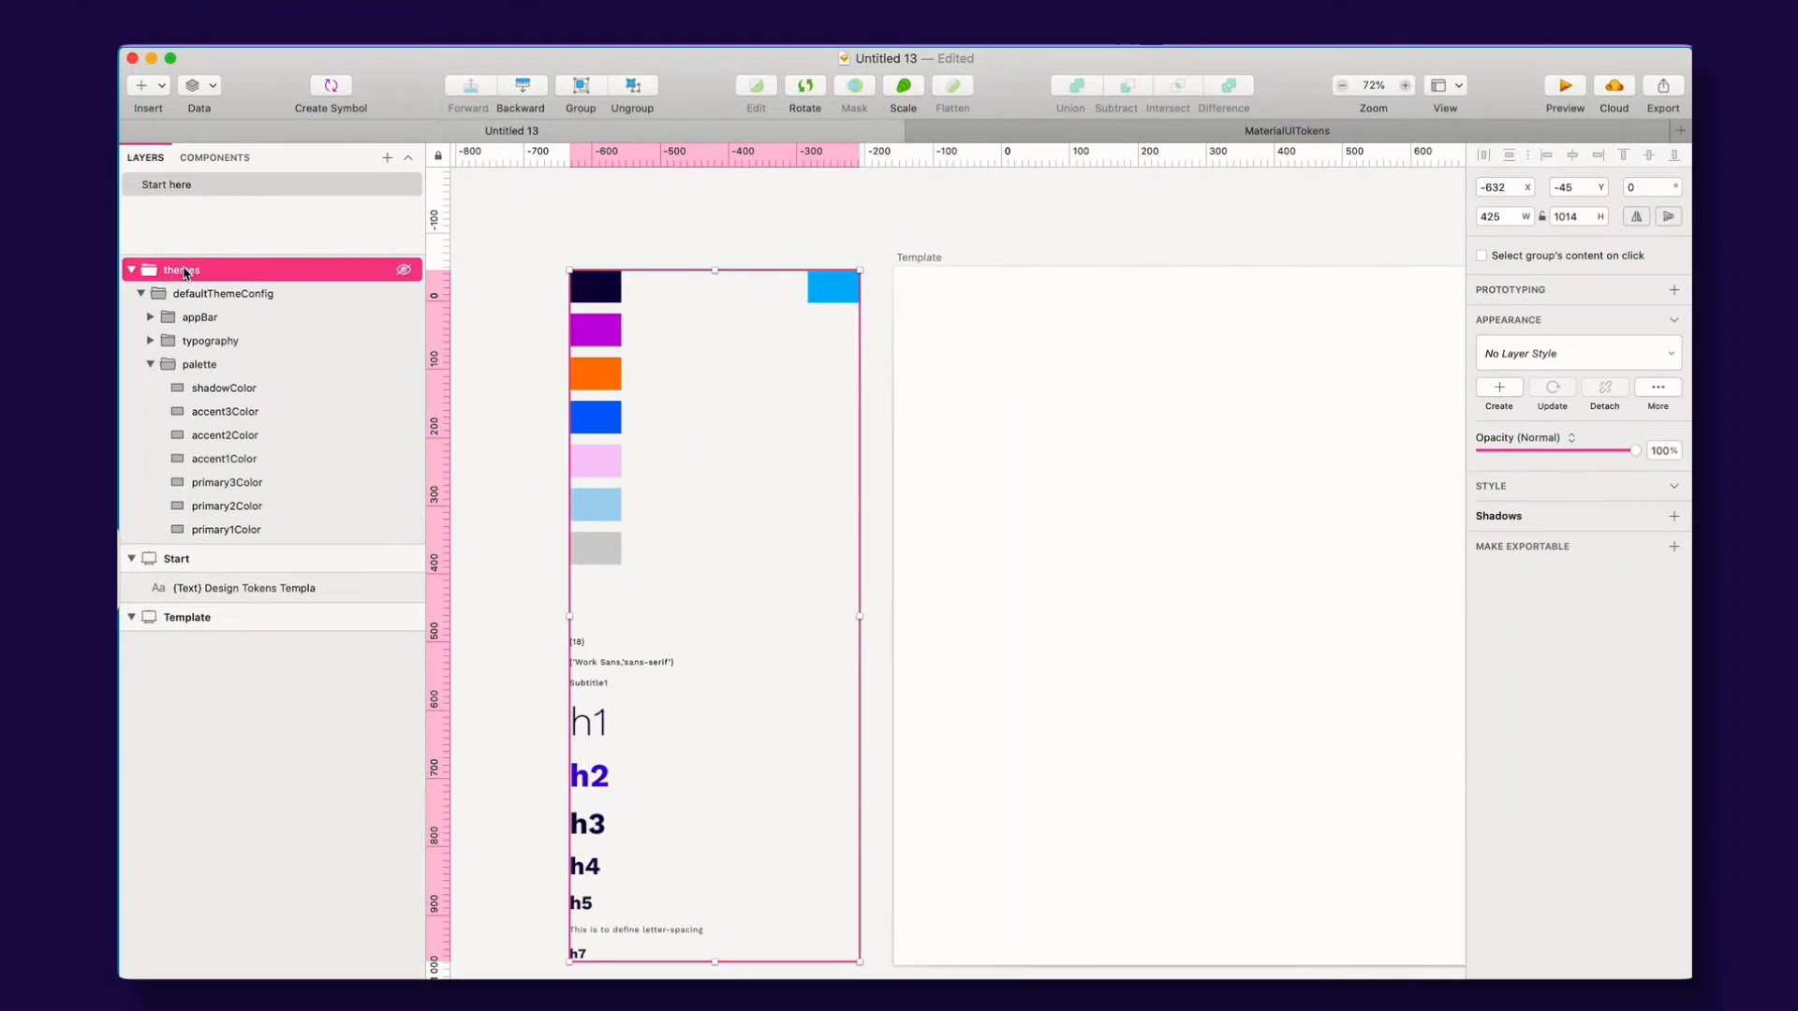
# Step: Draw a rectangle about 133 by 76 on the Template artboard, nest it in three groups, and expand them all
pyautogui.click(1024, 349)
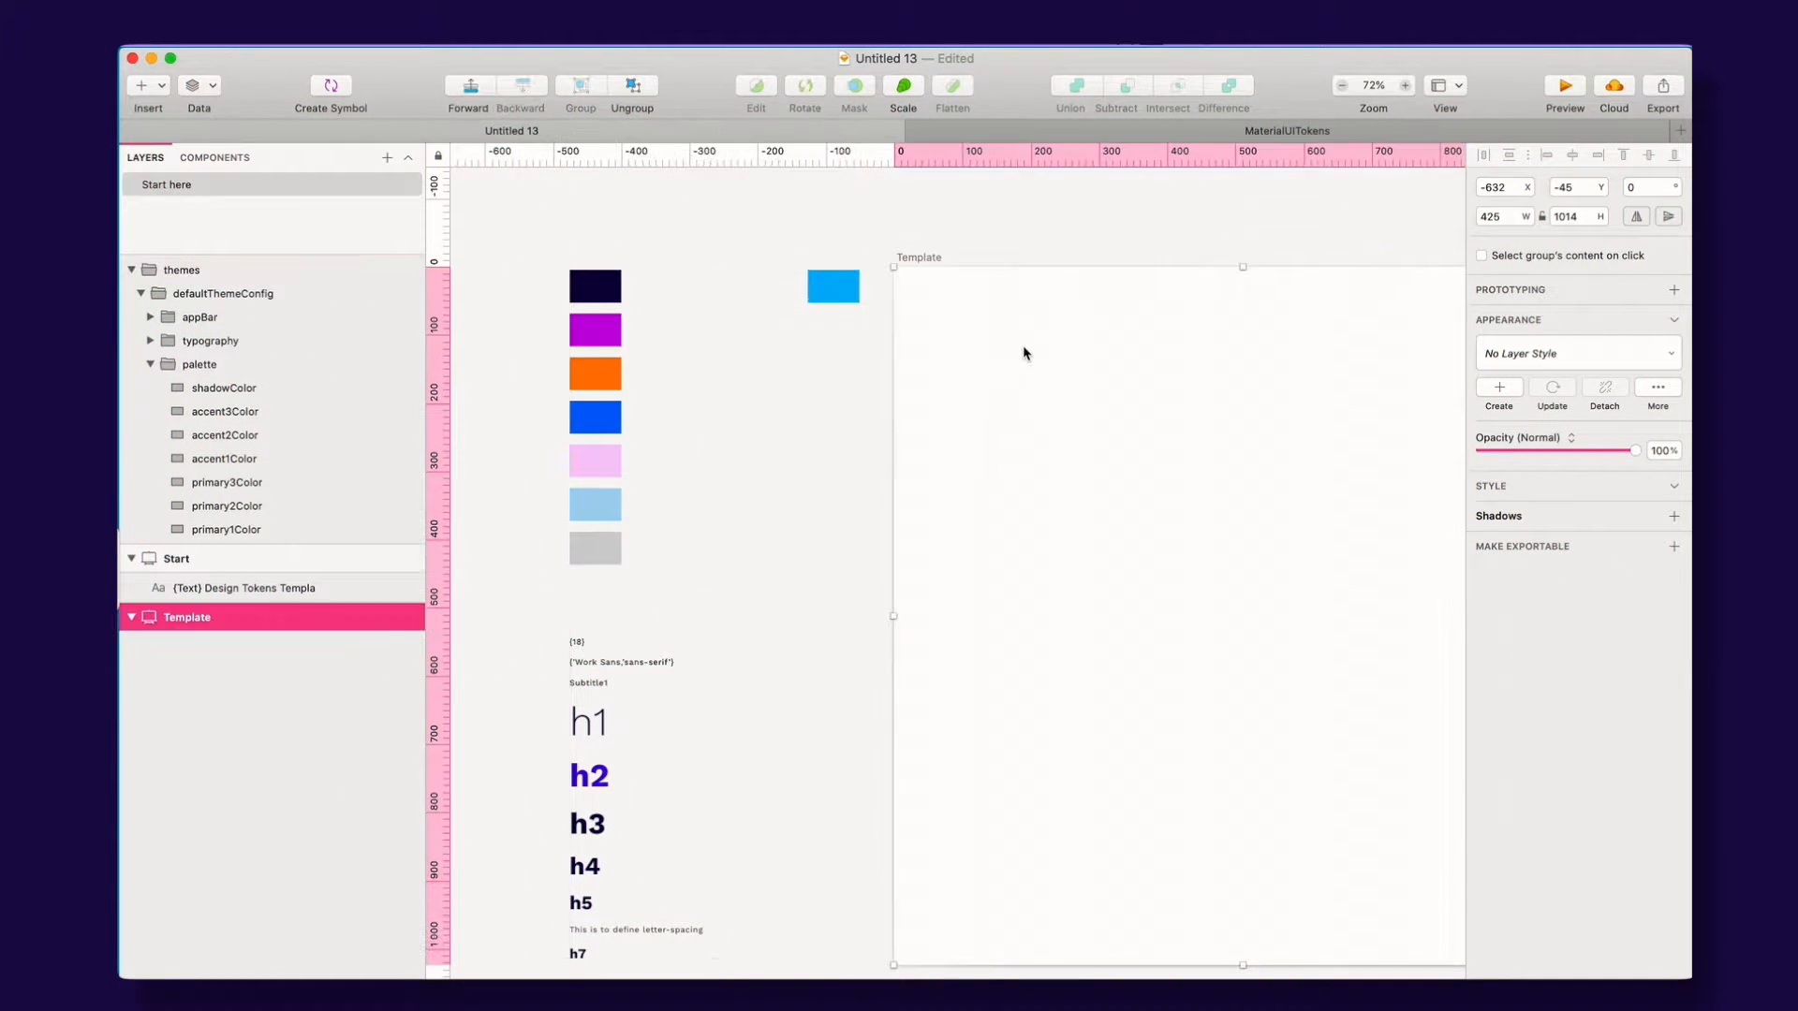
pyautogui.moveTo(1027, 346); pyautogui.dragTo(847, 337)
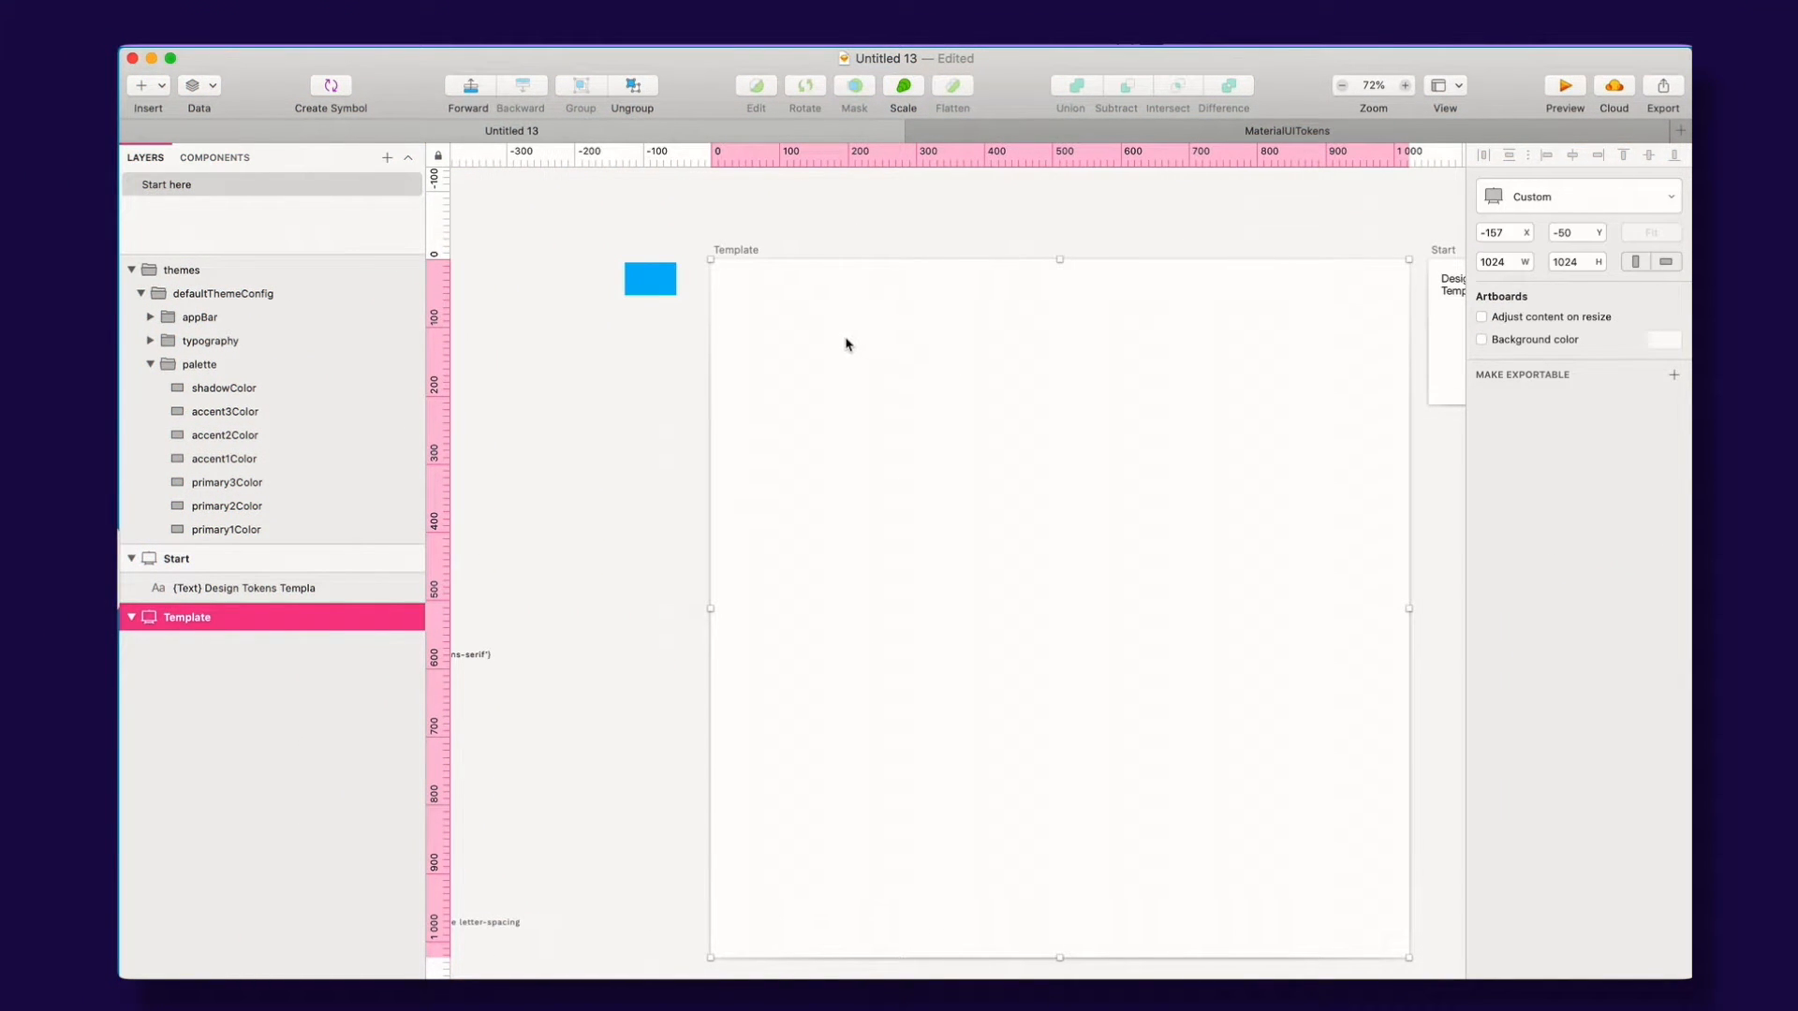
pyautogui.click(792, 318)
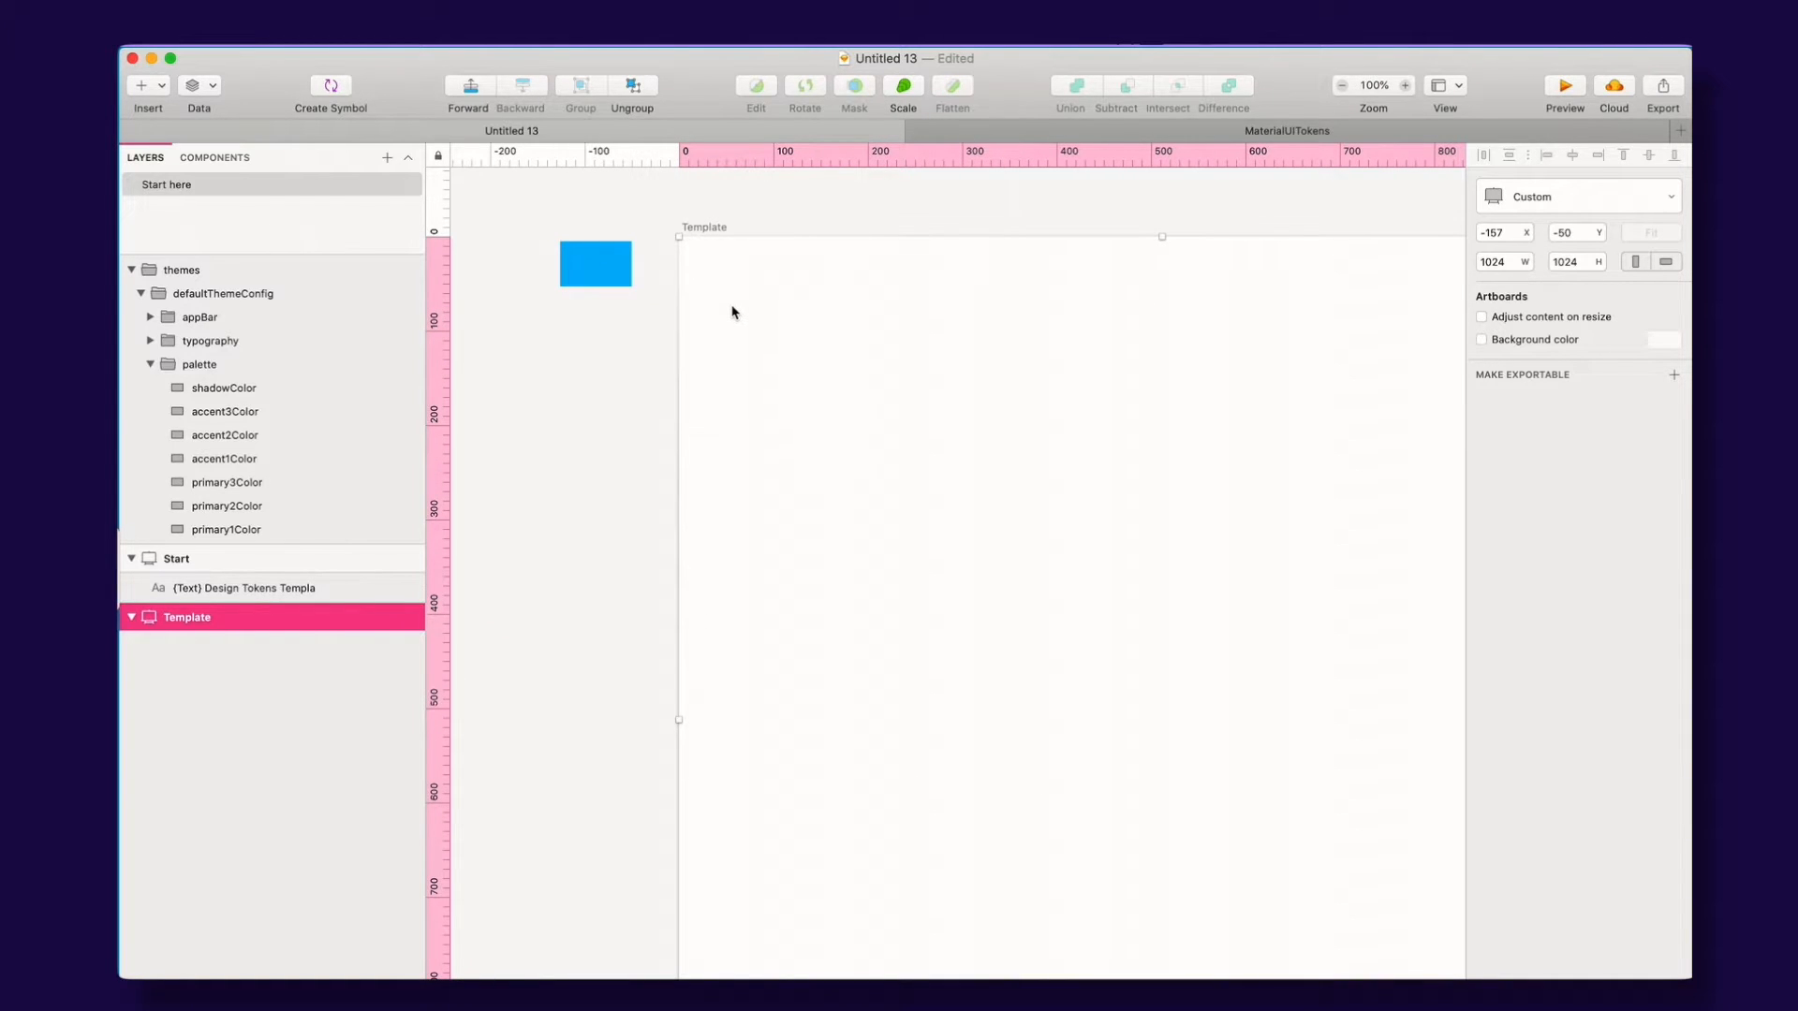
pyautogui.press('r')
pyautogui.moveTo(732, 286); pyautogui.dragTo(856, 357)
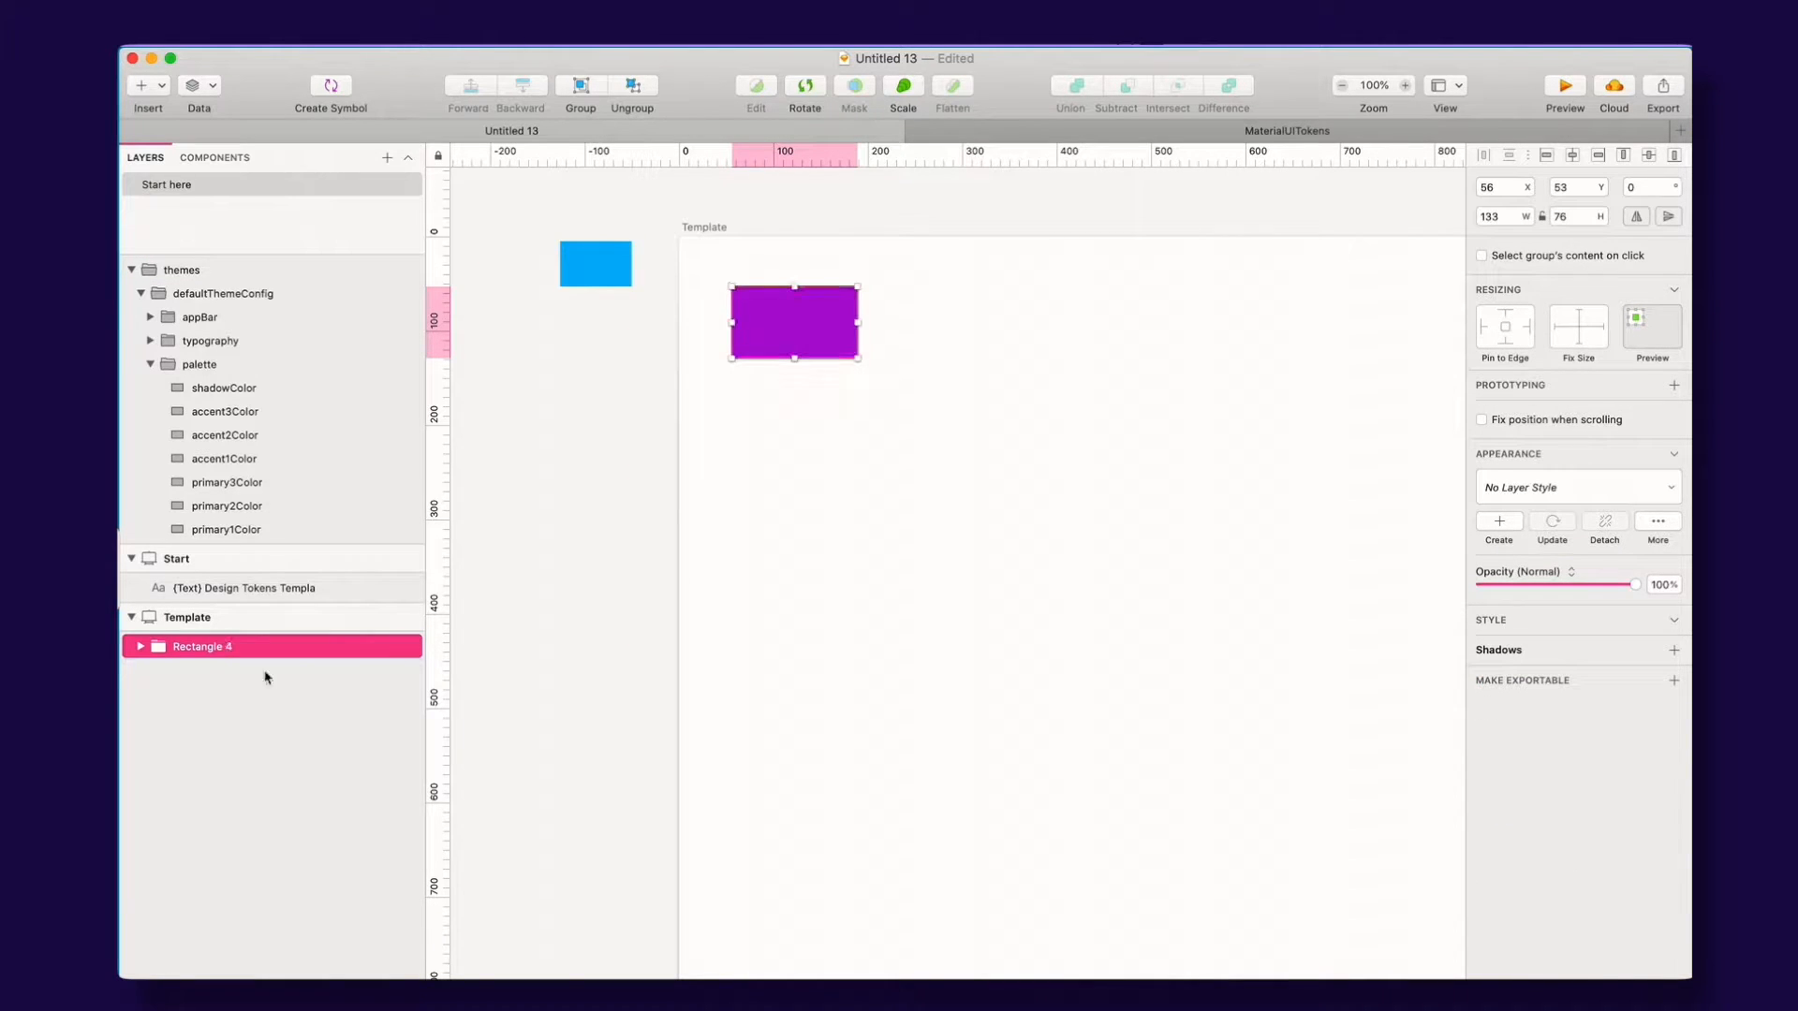
pyautogui.click(141, 646)
pyautogui.click(150, 670)
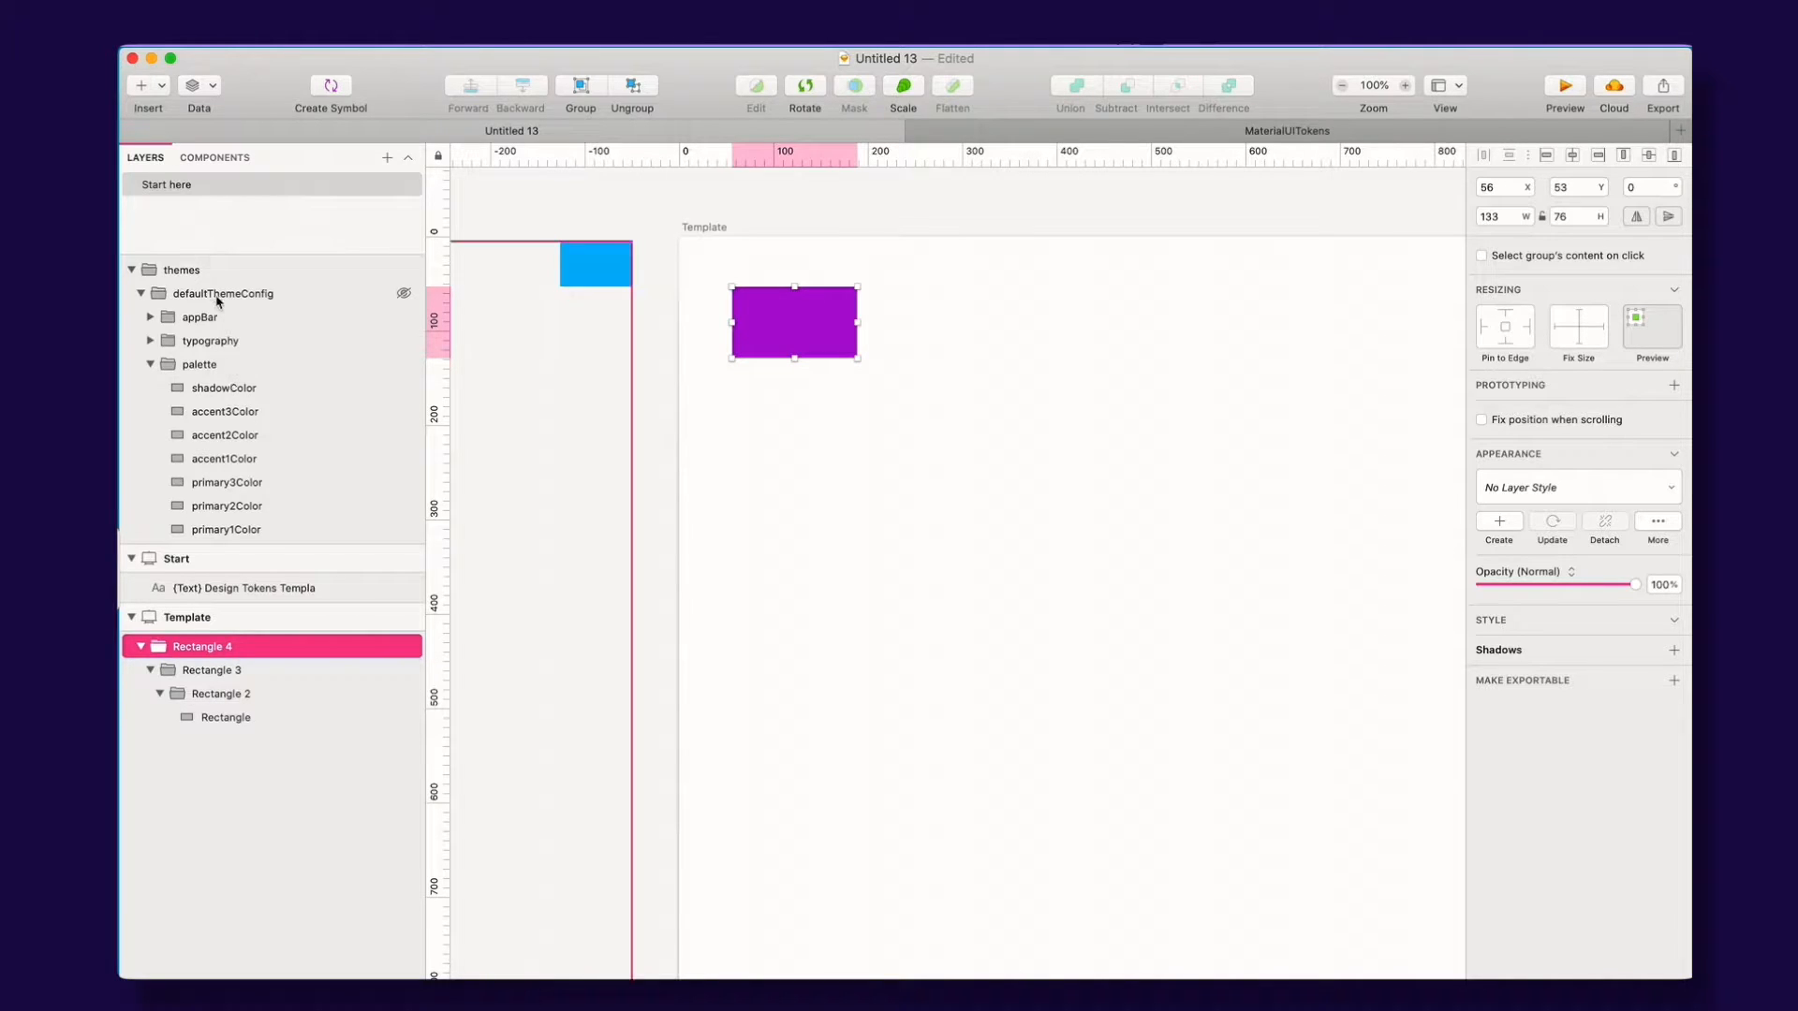
# Step: Copy the name themes from the reference group and rename the rectangle's outermost group with it
pyautogui.click(181, 271)
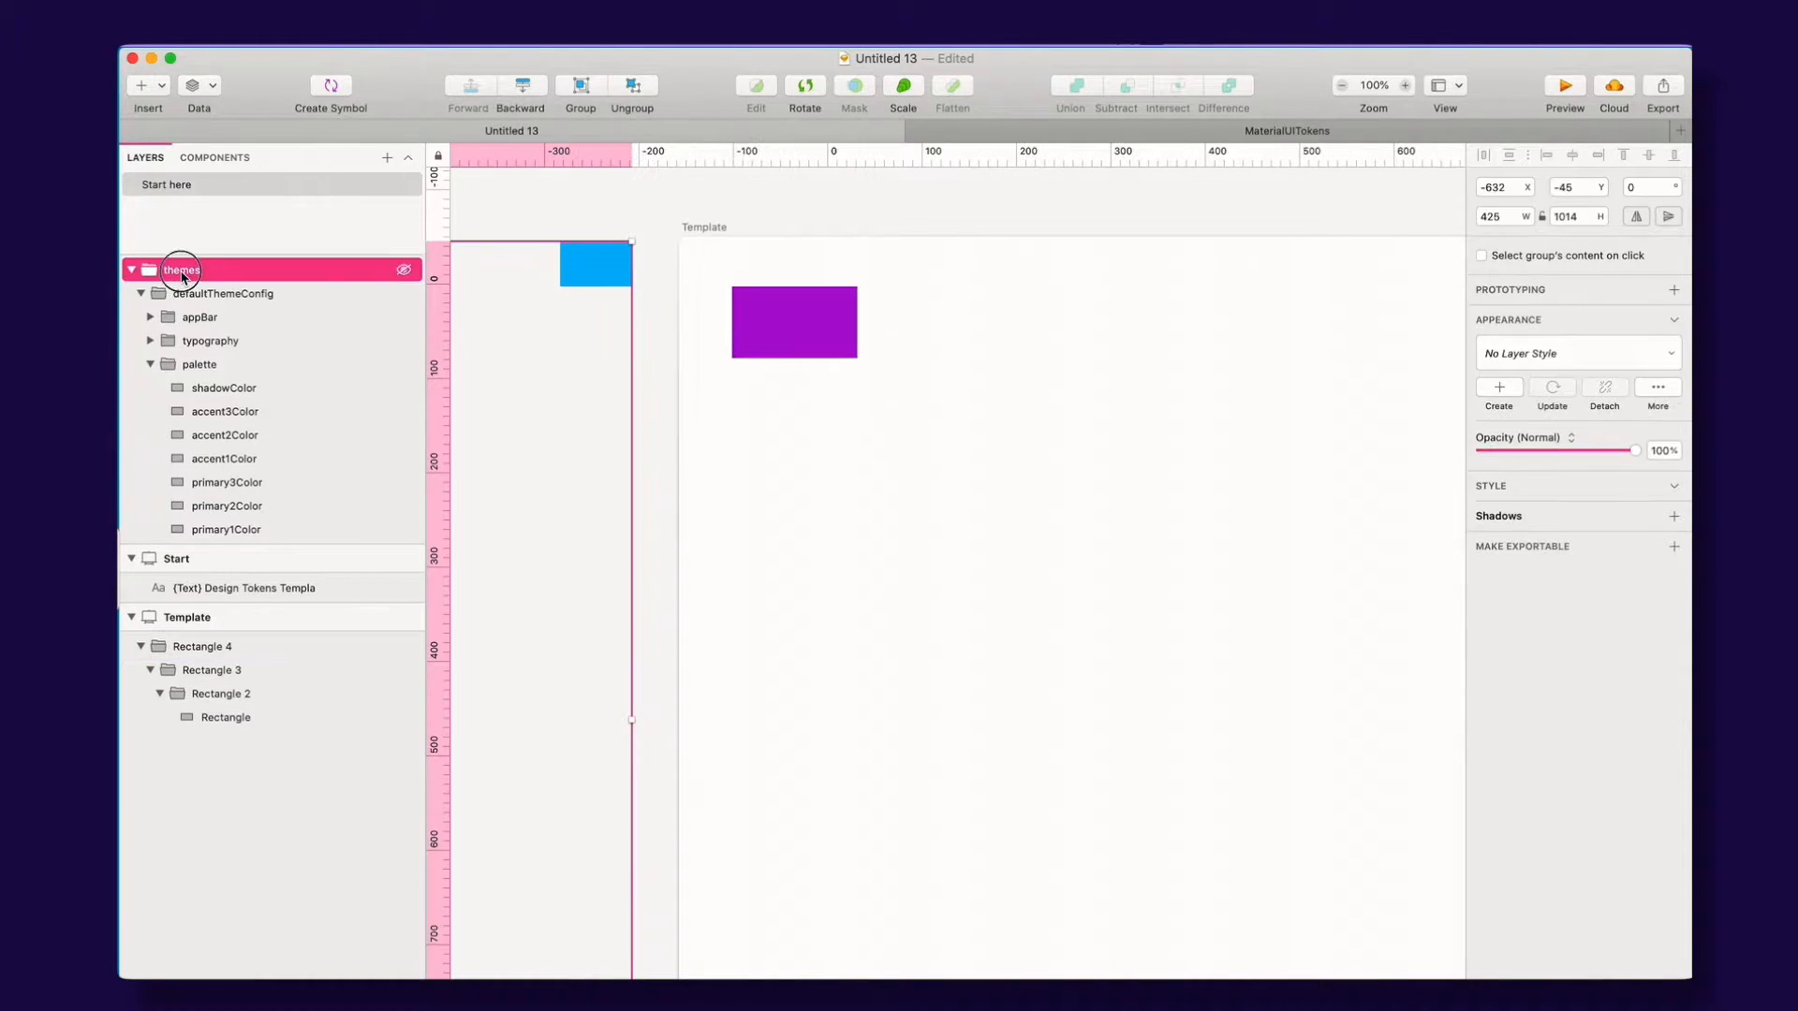
pyautogui.doubleClick(223, 271)
pyautogui.press('super+c')
pyautogui.click(223, 621)
pyautogui.click(206, 646)
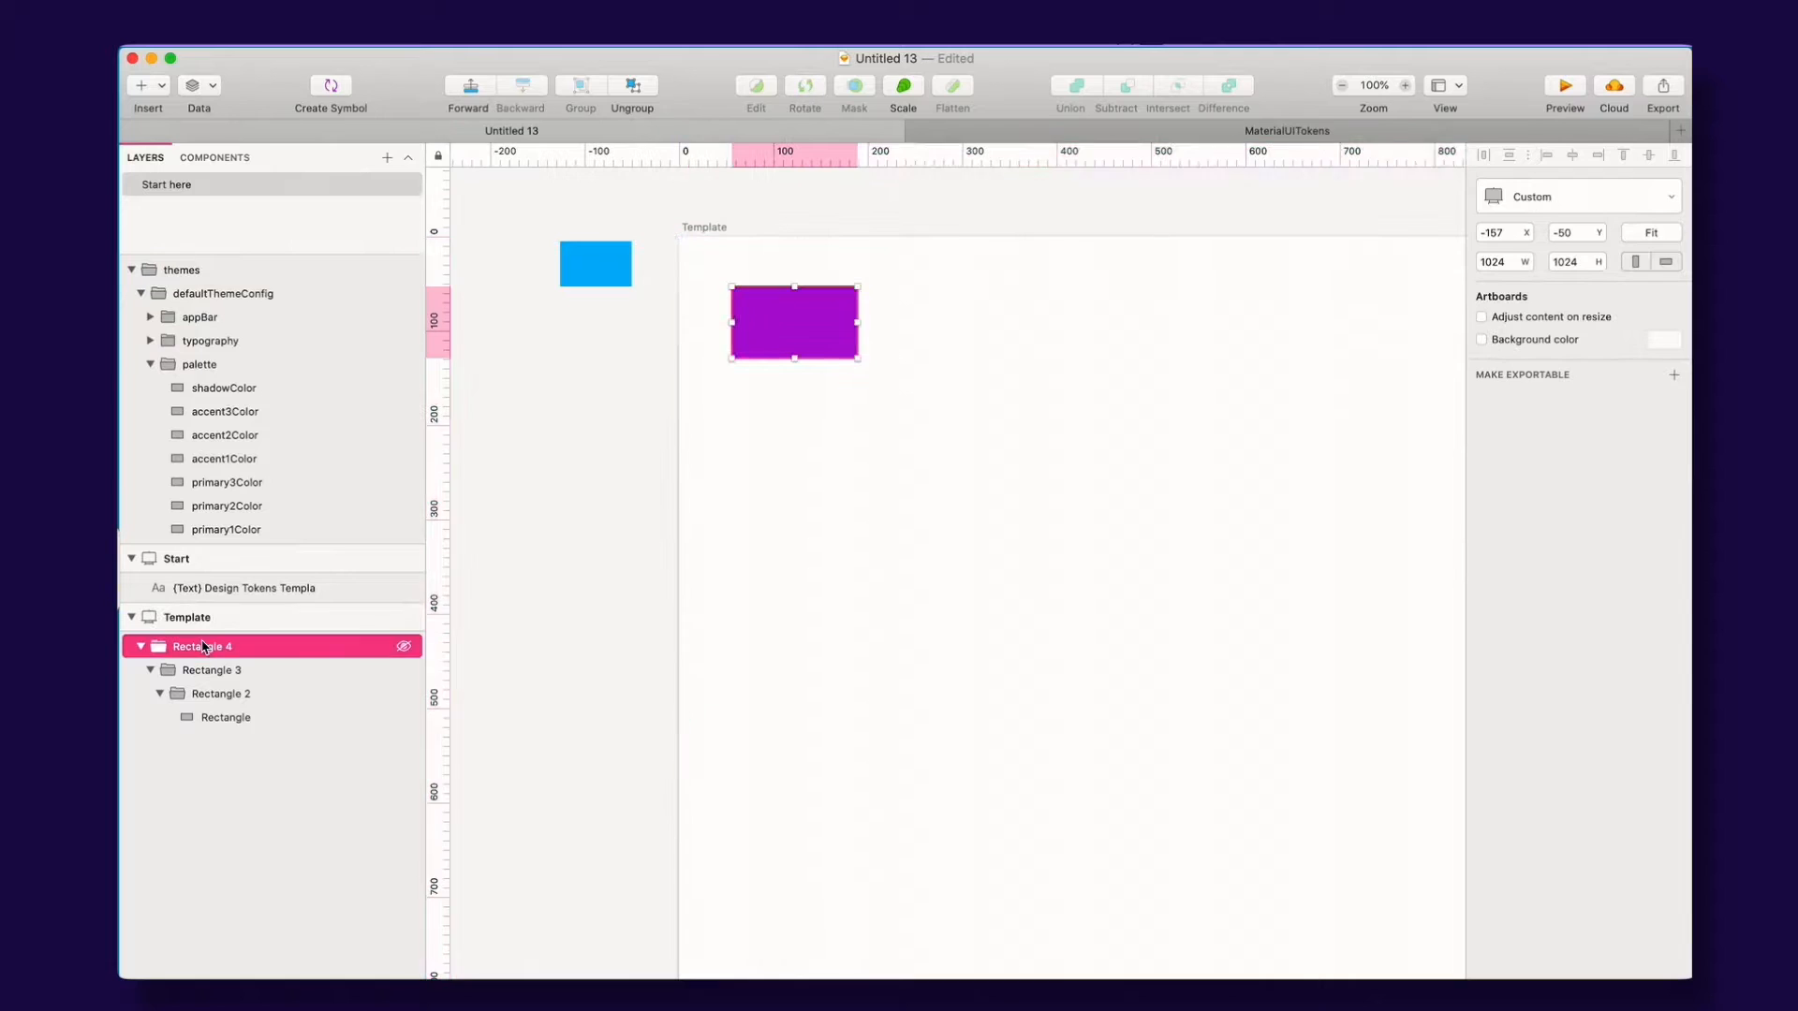
pyautogui.doubleClick(205, 647)
pyautogui.press('super+v')
pyautogui.click(278, 671)
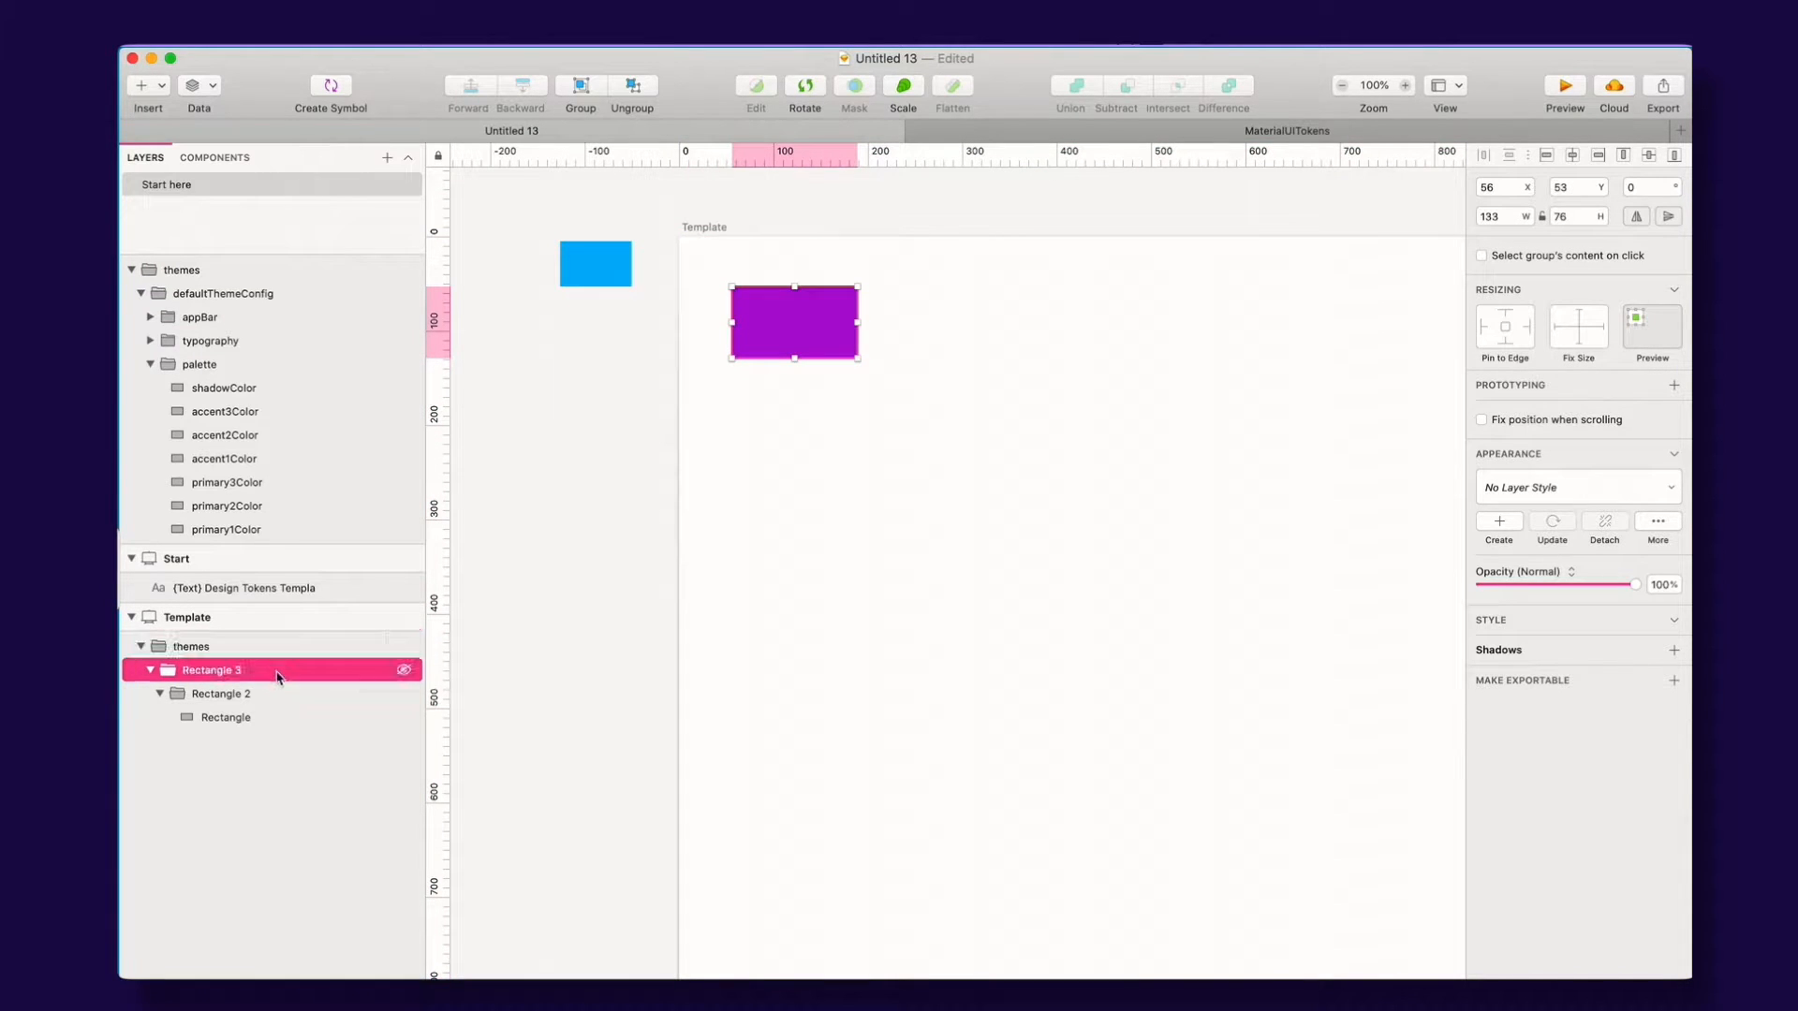
# Step: Rename the second-level group on the Template artboard as defaultThemeConfig
pyautogui.click(208, 297)
pyautogui.click(230, 317)
pyautogui.click(223, 670)
pyautogui.doubleClick(223, 671)
pyautogui.write('defaultThemeConfig')
pyautogui.press('Return')
# Step: Rename the innermost group around the rectangle as palette, matching the reference structure
pyautogui.click(239, 317)
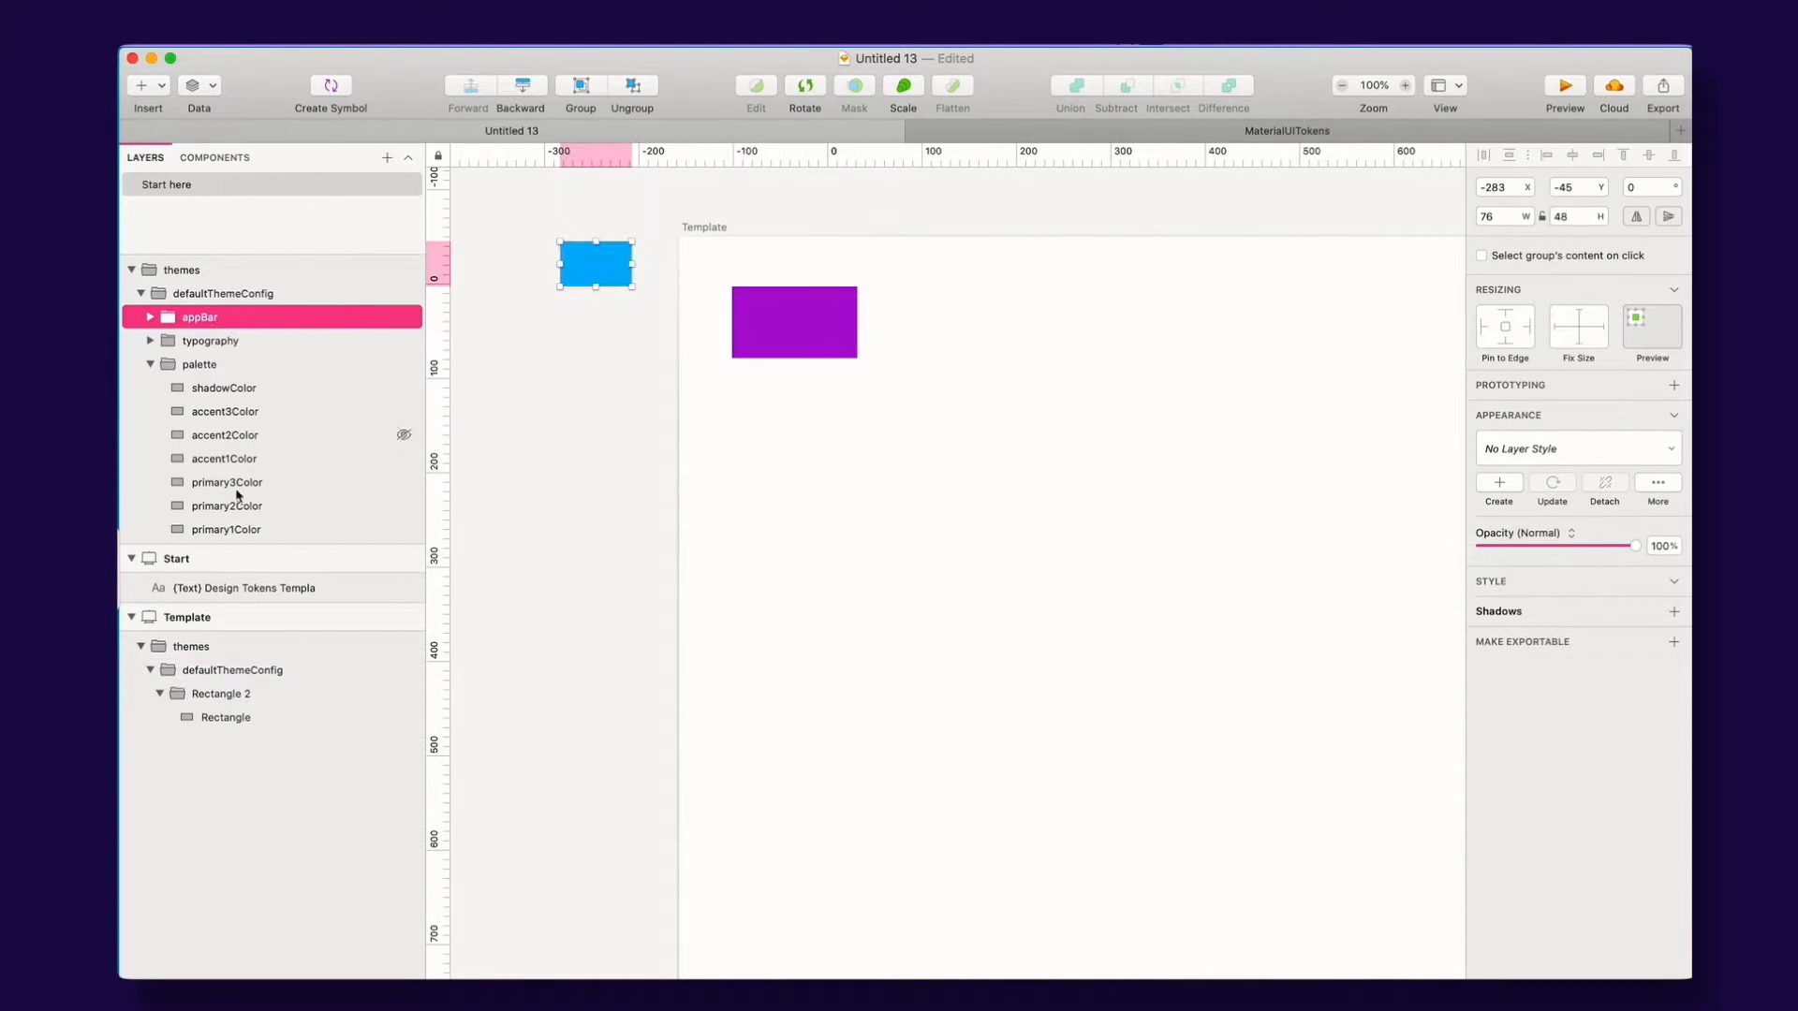
pyautogui.click(221, 366)
pyautogui.click(224, 694)
pyautogui.doubleClick(225, 694)
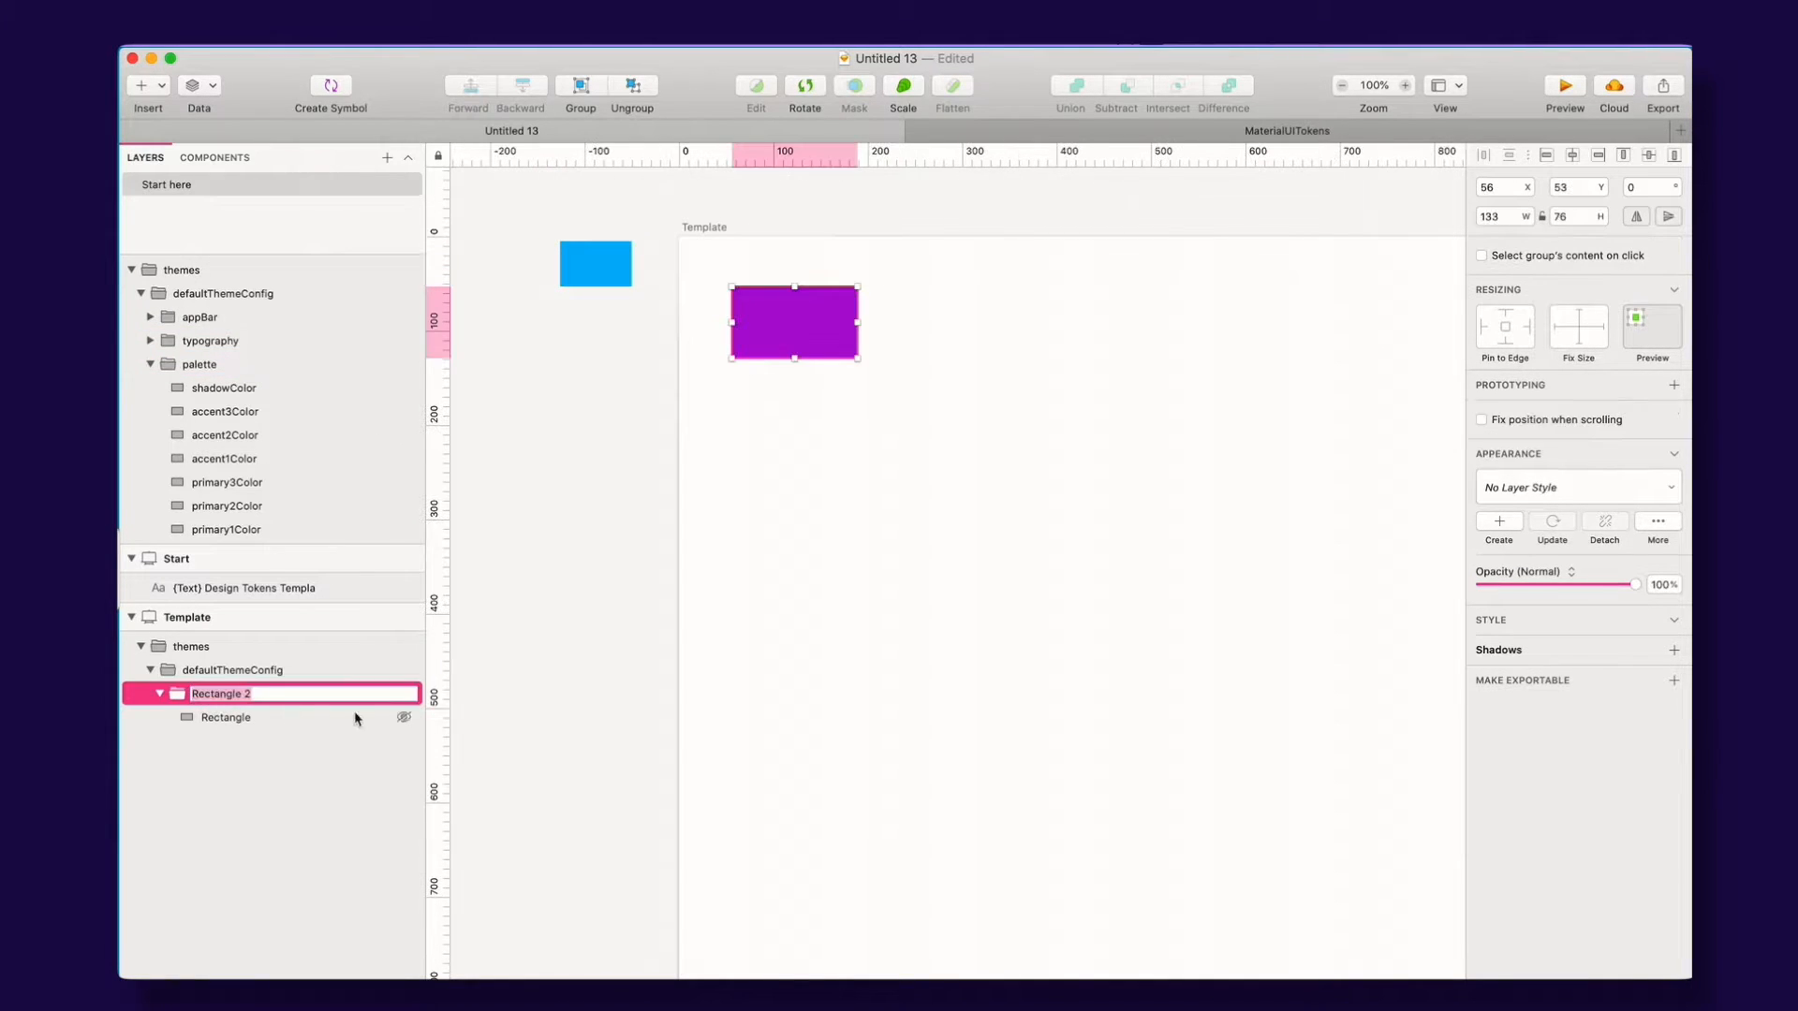
pyautogui.write('palette')
pyautogui.click(282, 755)
pyautogui.click(160, 694)
pyautogui.click(160, 694)
pyautogui.click(207, 694)
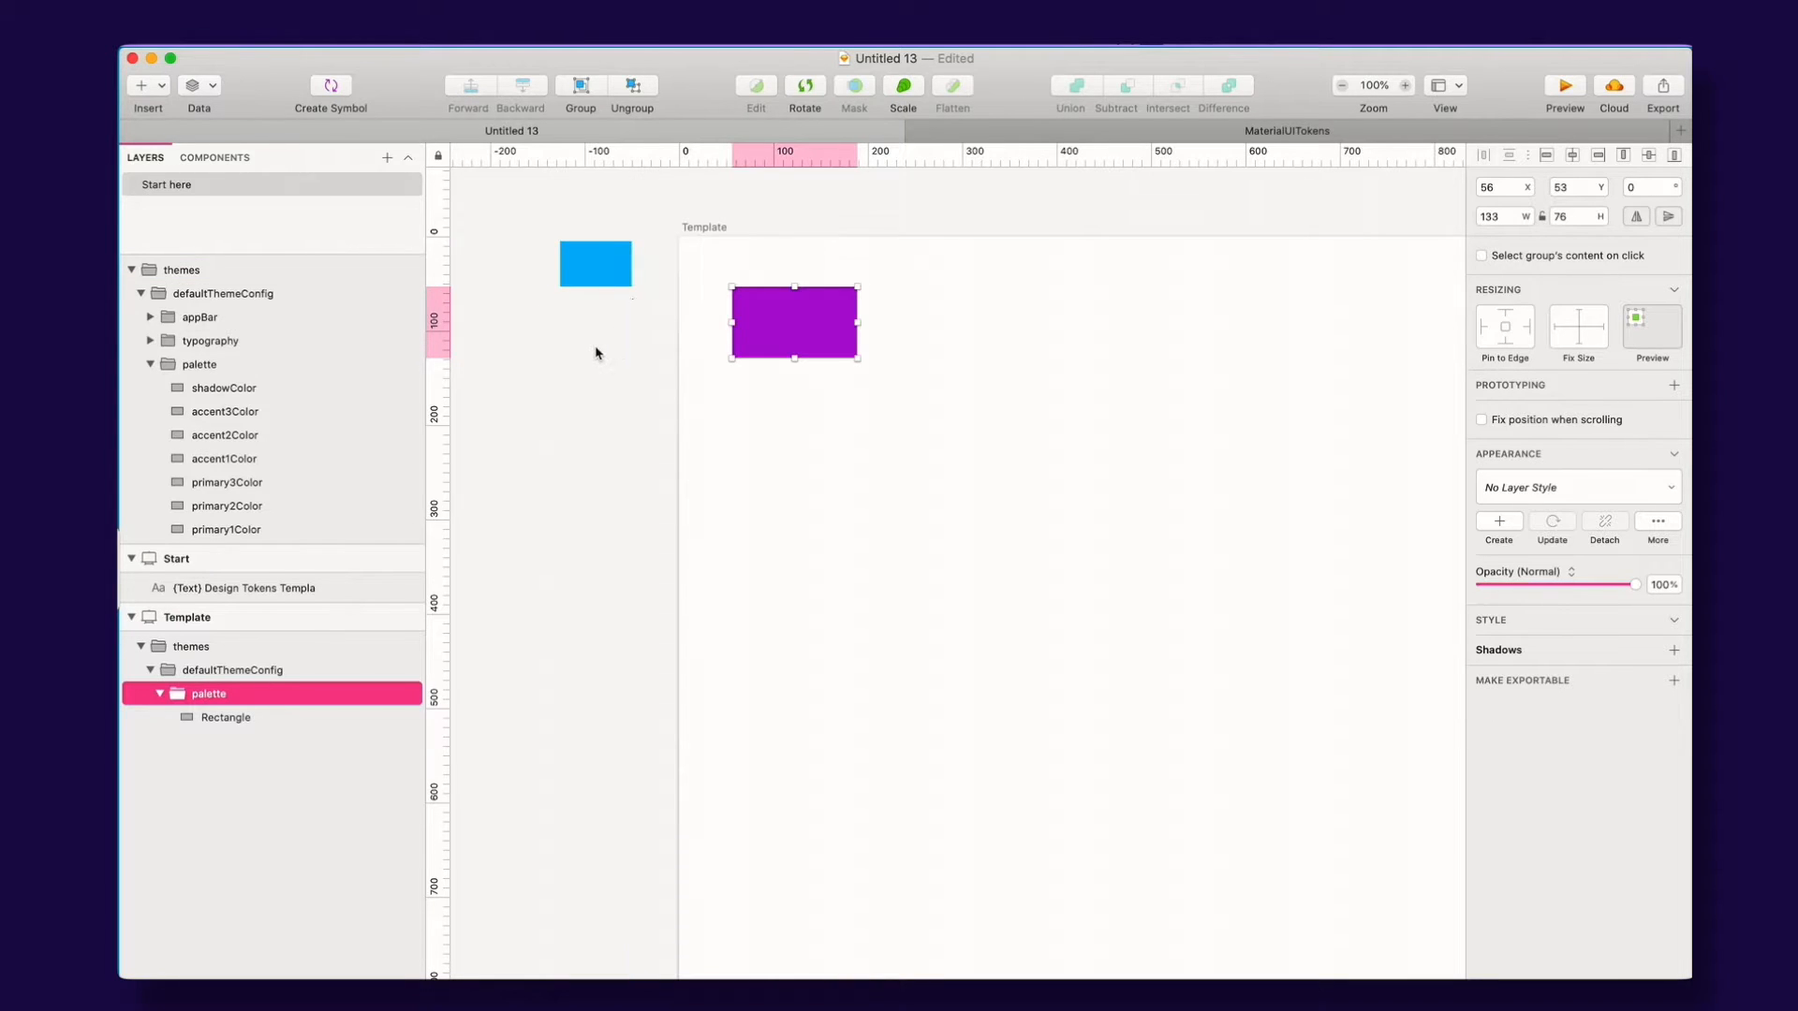
# Step: Move the reference themes group farther away from the Template artboard on the canvas
pyautogui.scroll(-5, 597, 353)
pyautogui.scroll(-3, 565, 353)
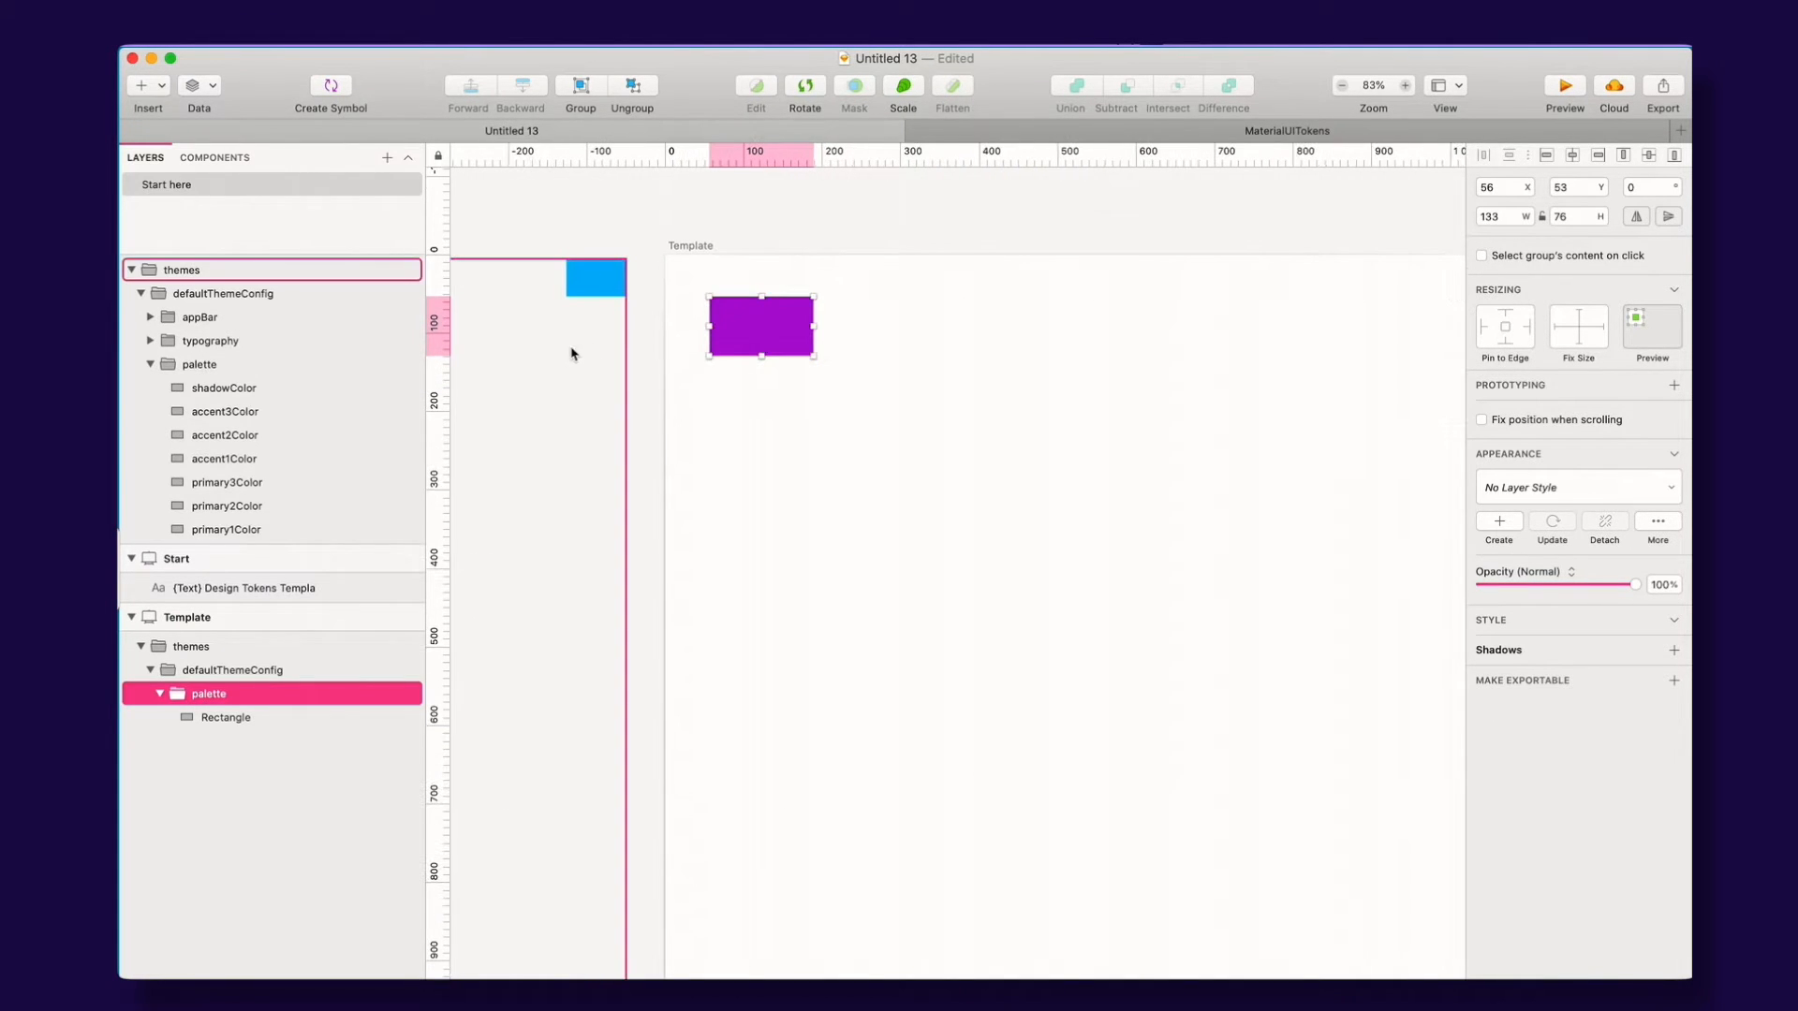
pyautogui.click(712, 464)
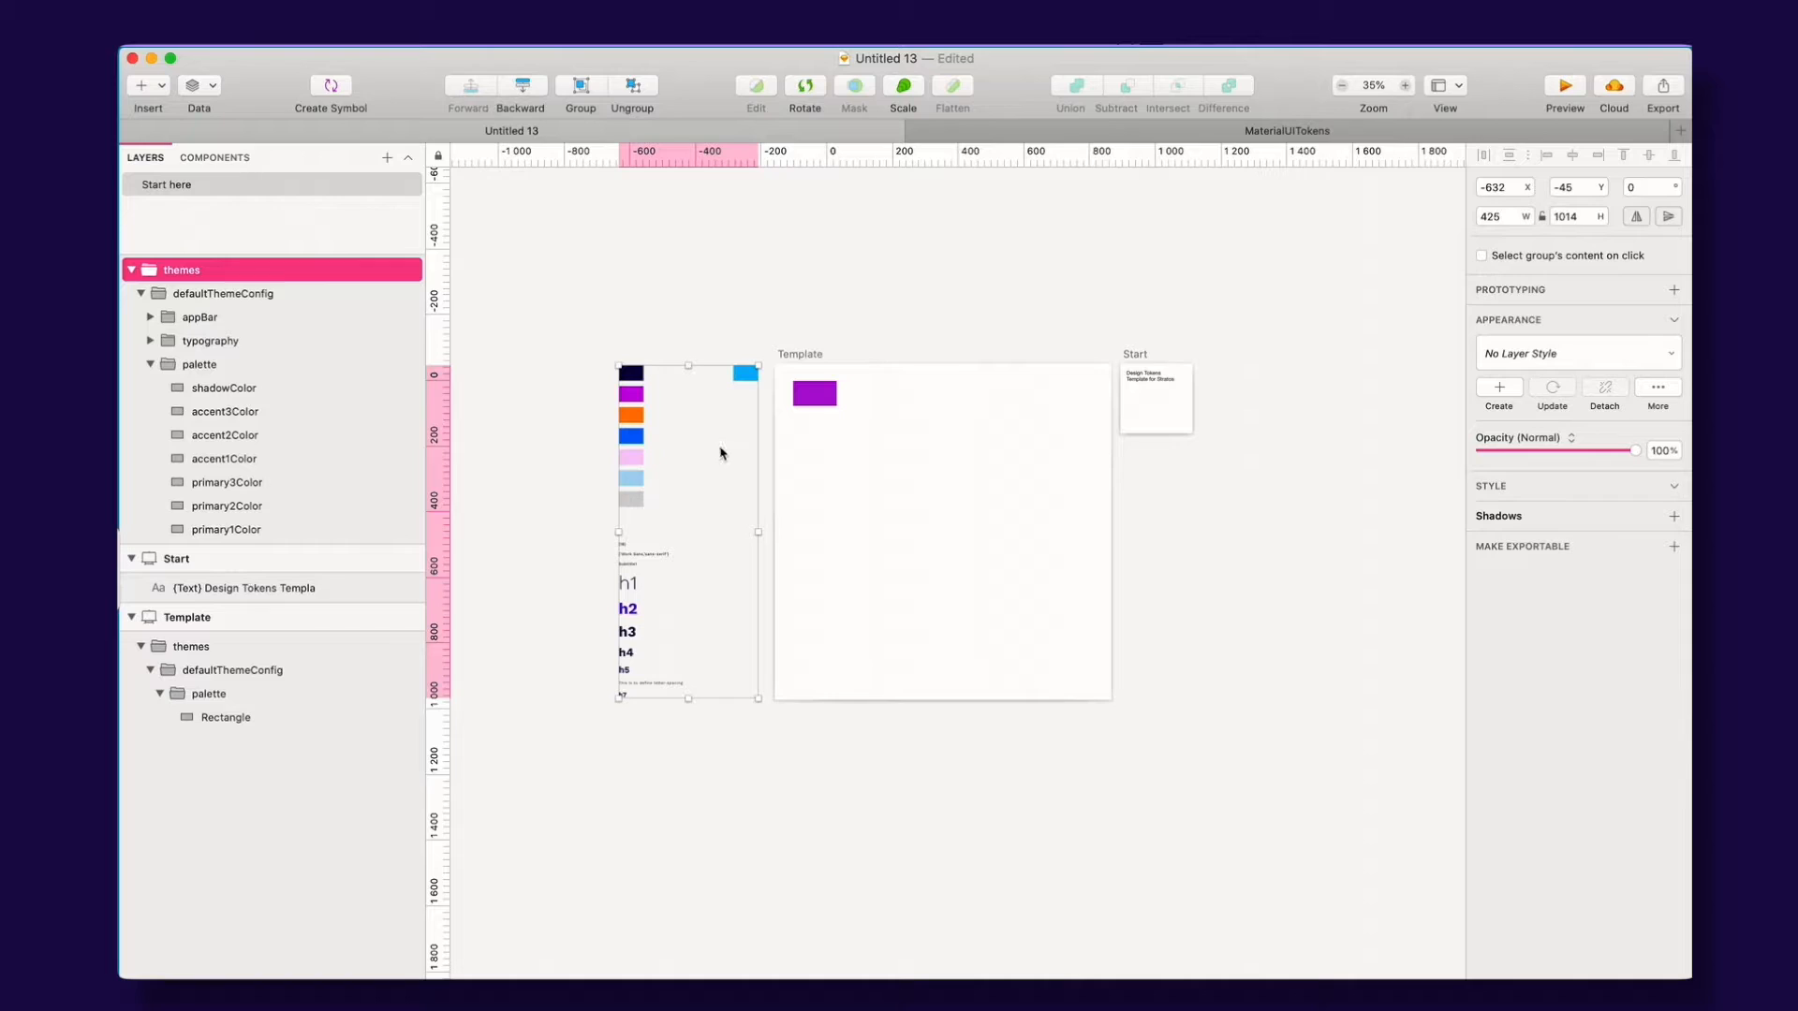
pyautogui.moveTo(681, 438); pyautogui.dragTo(342, 427)
pyautogui.click(967, 437)
pyautogui.hscroll(3, 770, 438)
pyautogui.press('z')
pyautogui.moveTo(601, 292); pyautogui.dragTo(983, 607)
pyautogui.press('space')
pyautogui.moveTo(924, 508); pyautogui.dragTo(837, 399)
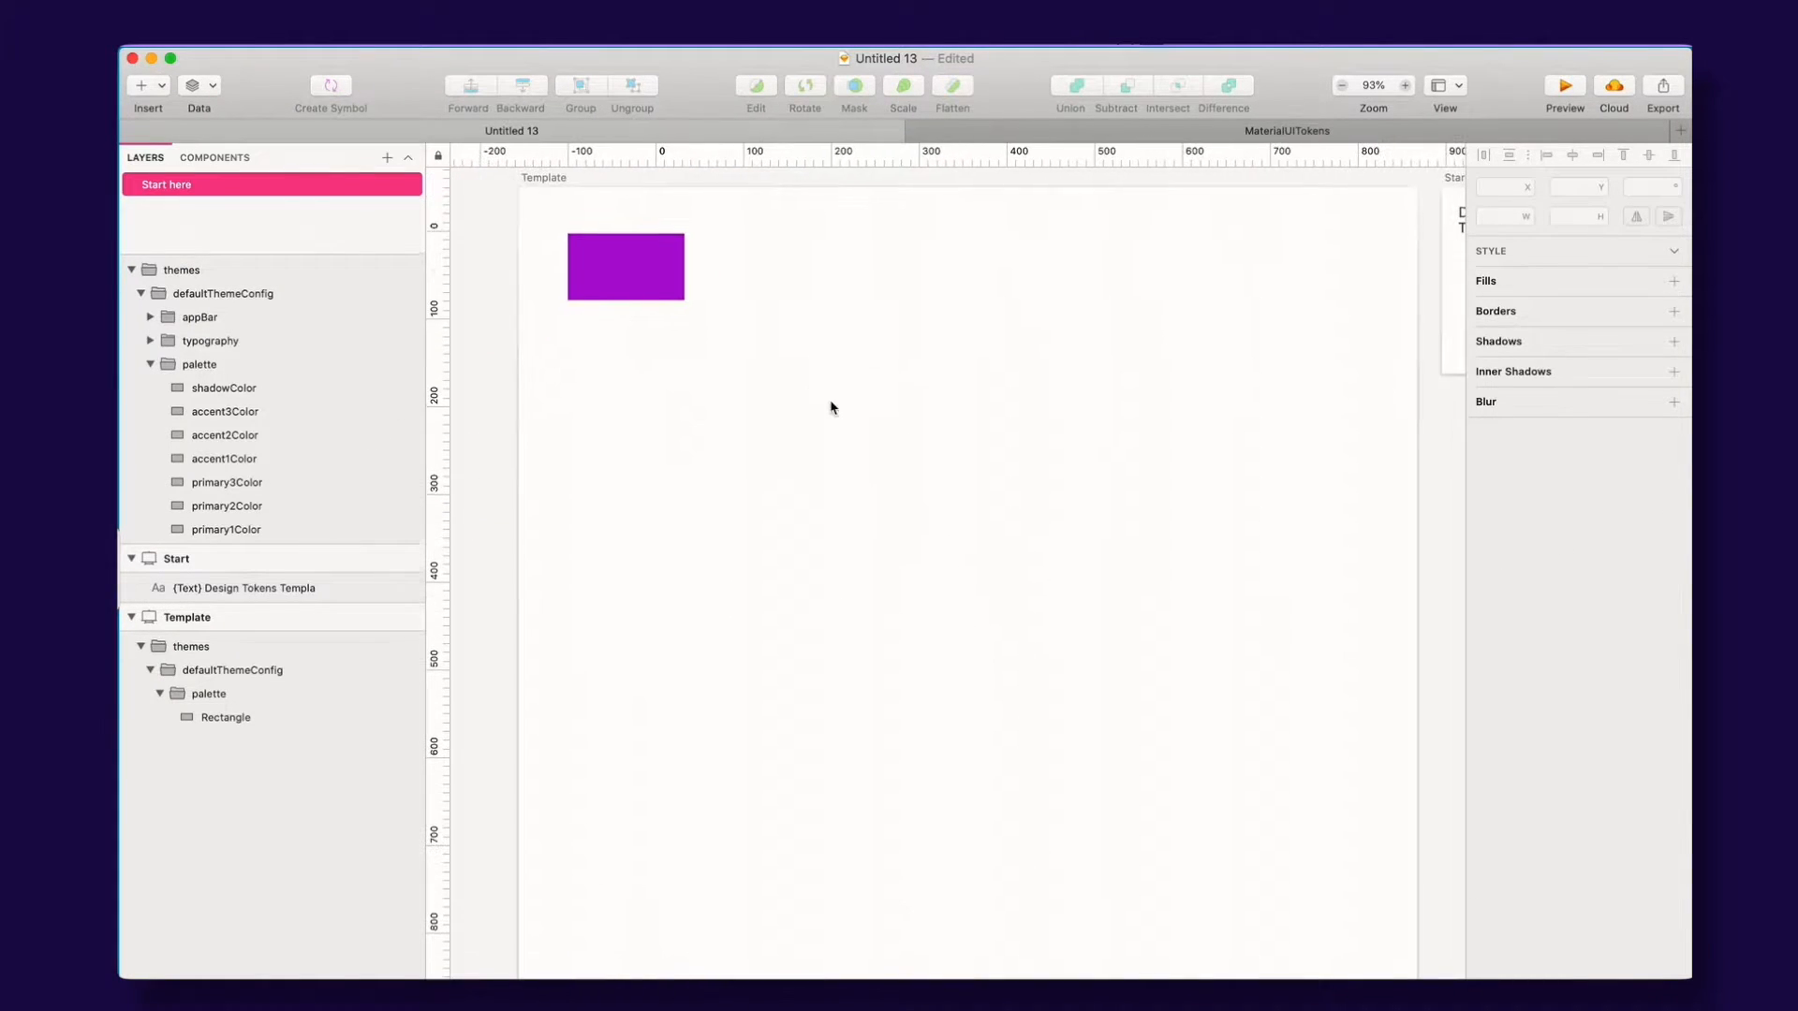
# Step: Select the rectangle inside the palette group, then switch to the Mui Theme Generator and copy the name primary1Color
pyautogui.click(613, 276)
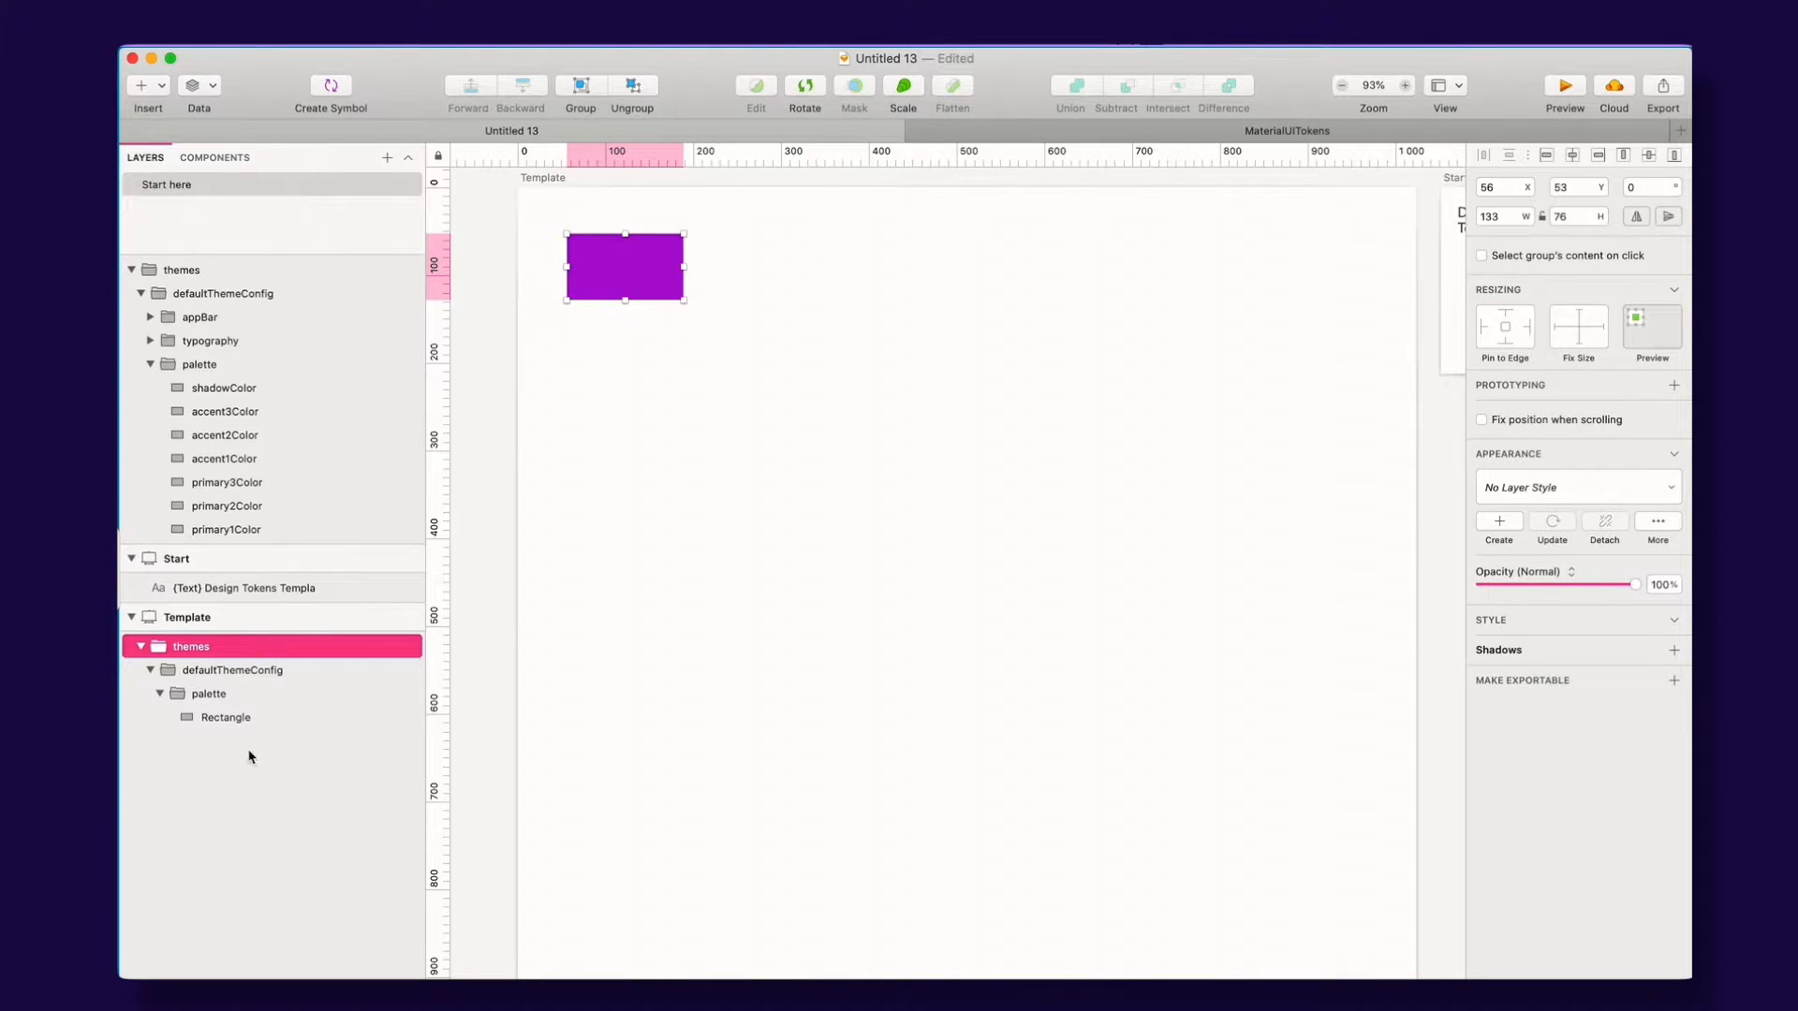
pyautogui.click(241, 719)
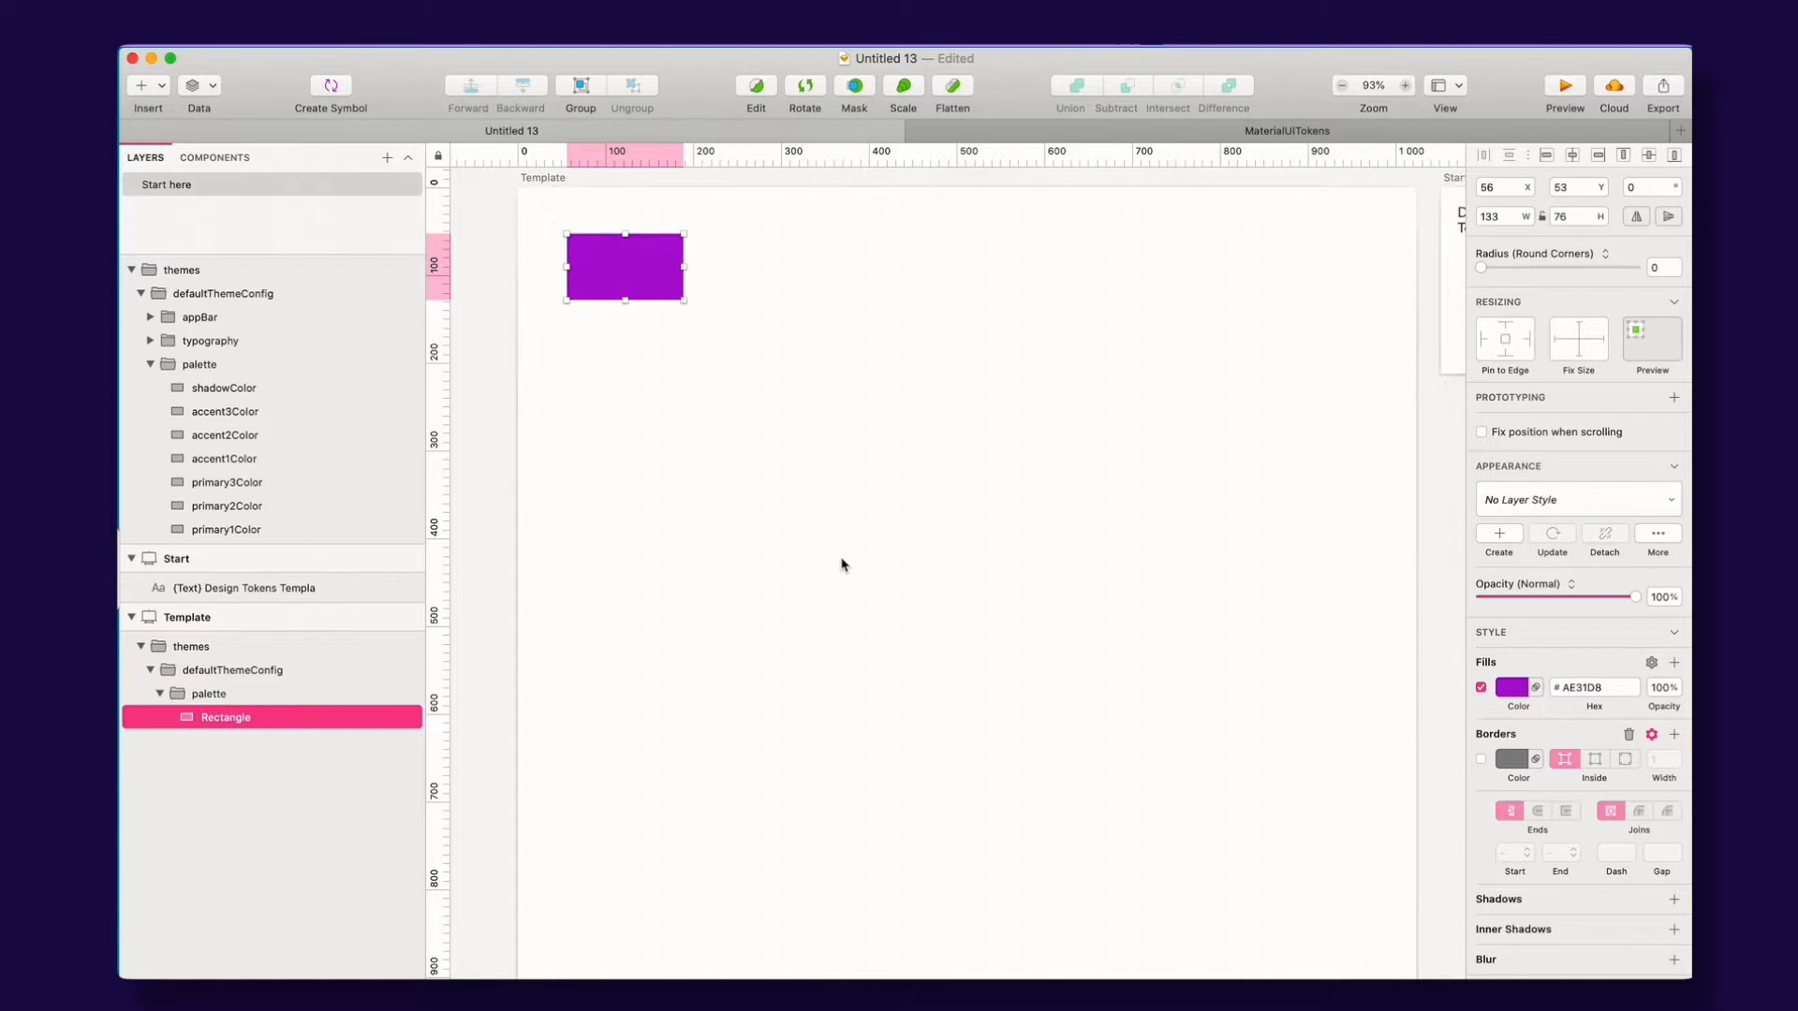
pyautogui.press('super+Tab')
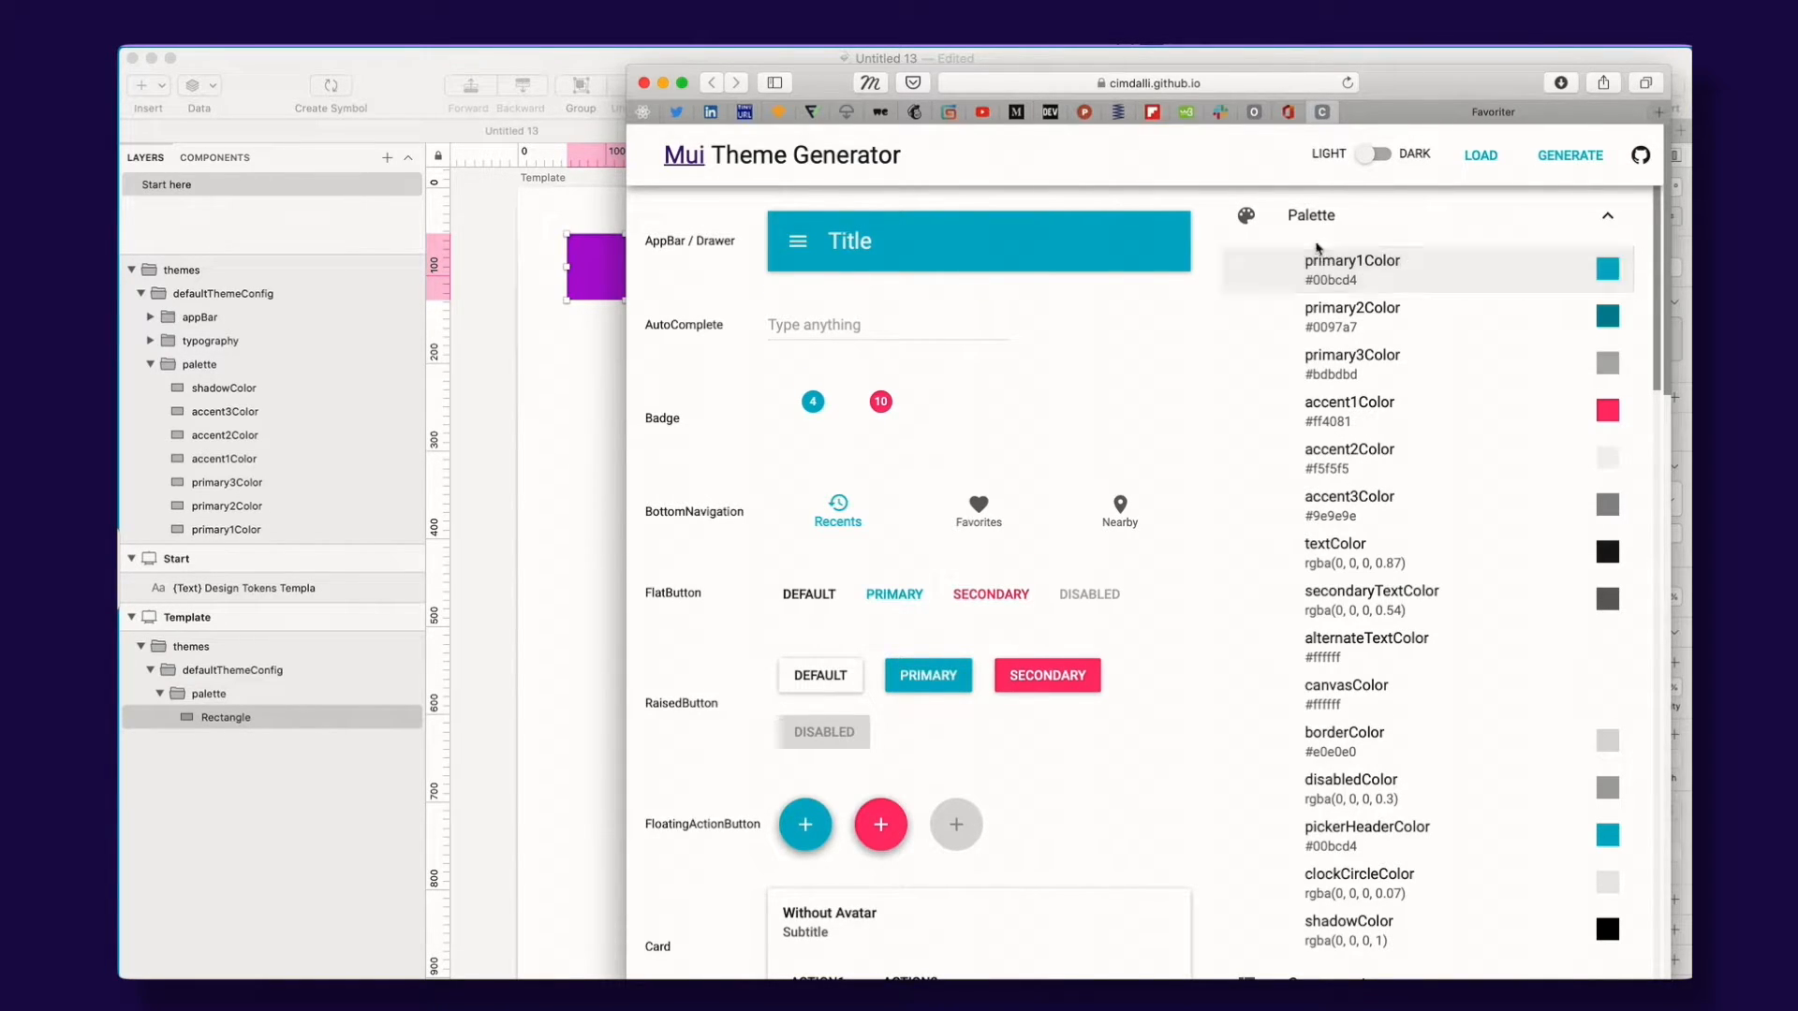
pyautogui.moveTo(1402, 263); pyautogui.dragTo(1301, 255)
pyautogui.press('super+c')
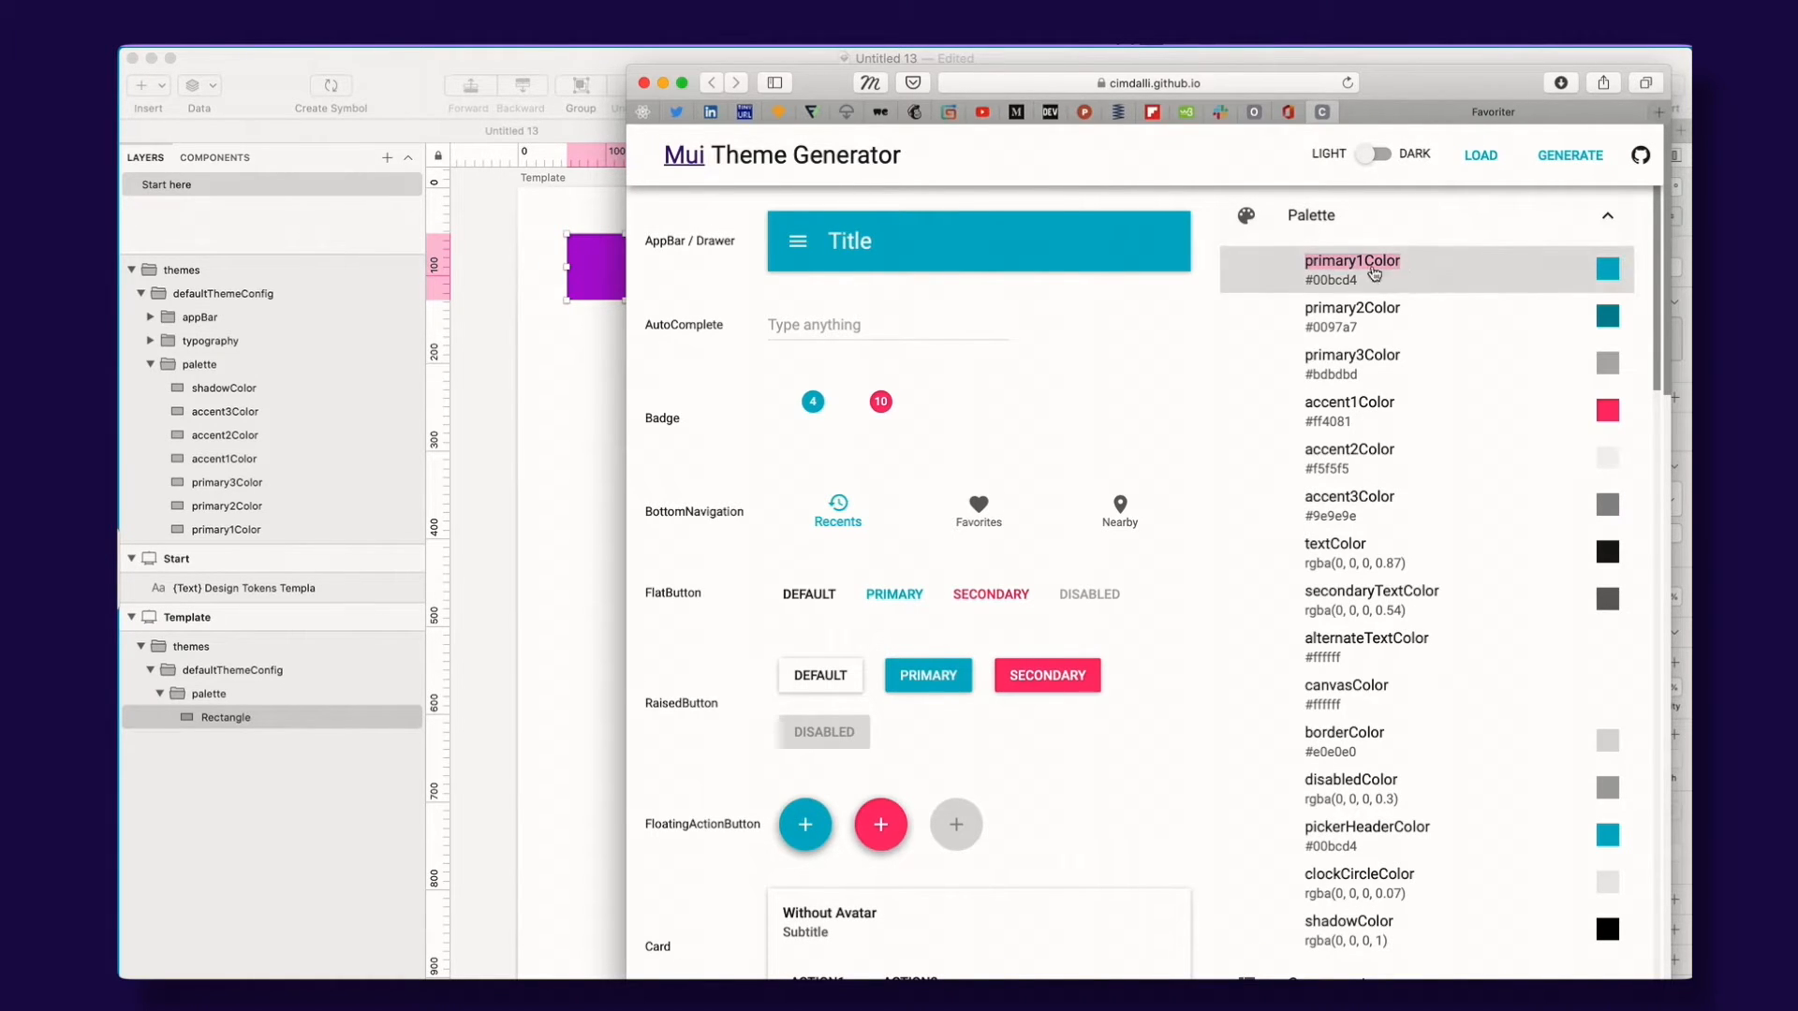
# Step: Return to Sketch and rename the rectangle in the Template artboard's palette group as primary1Color
pyautogui.click(534, 372)
pyautogui.click(577, 294)
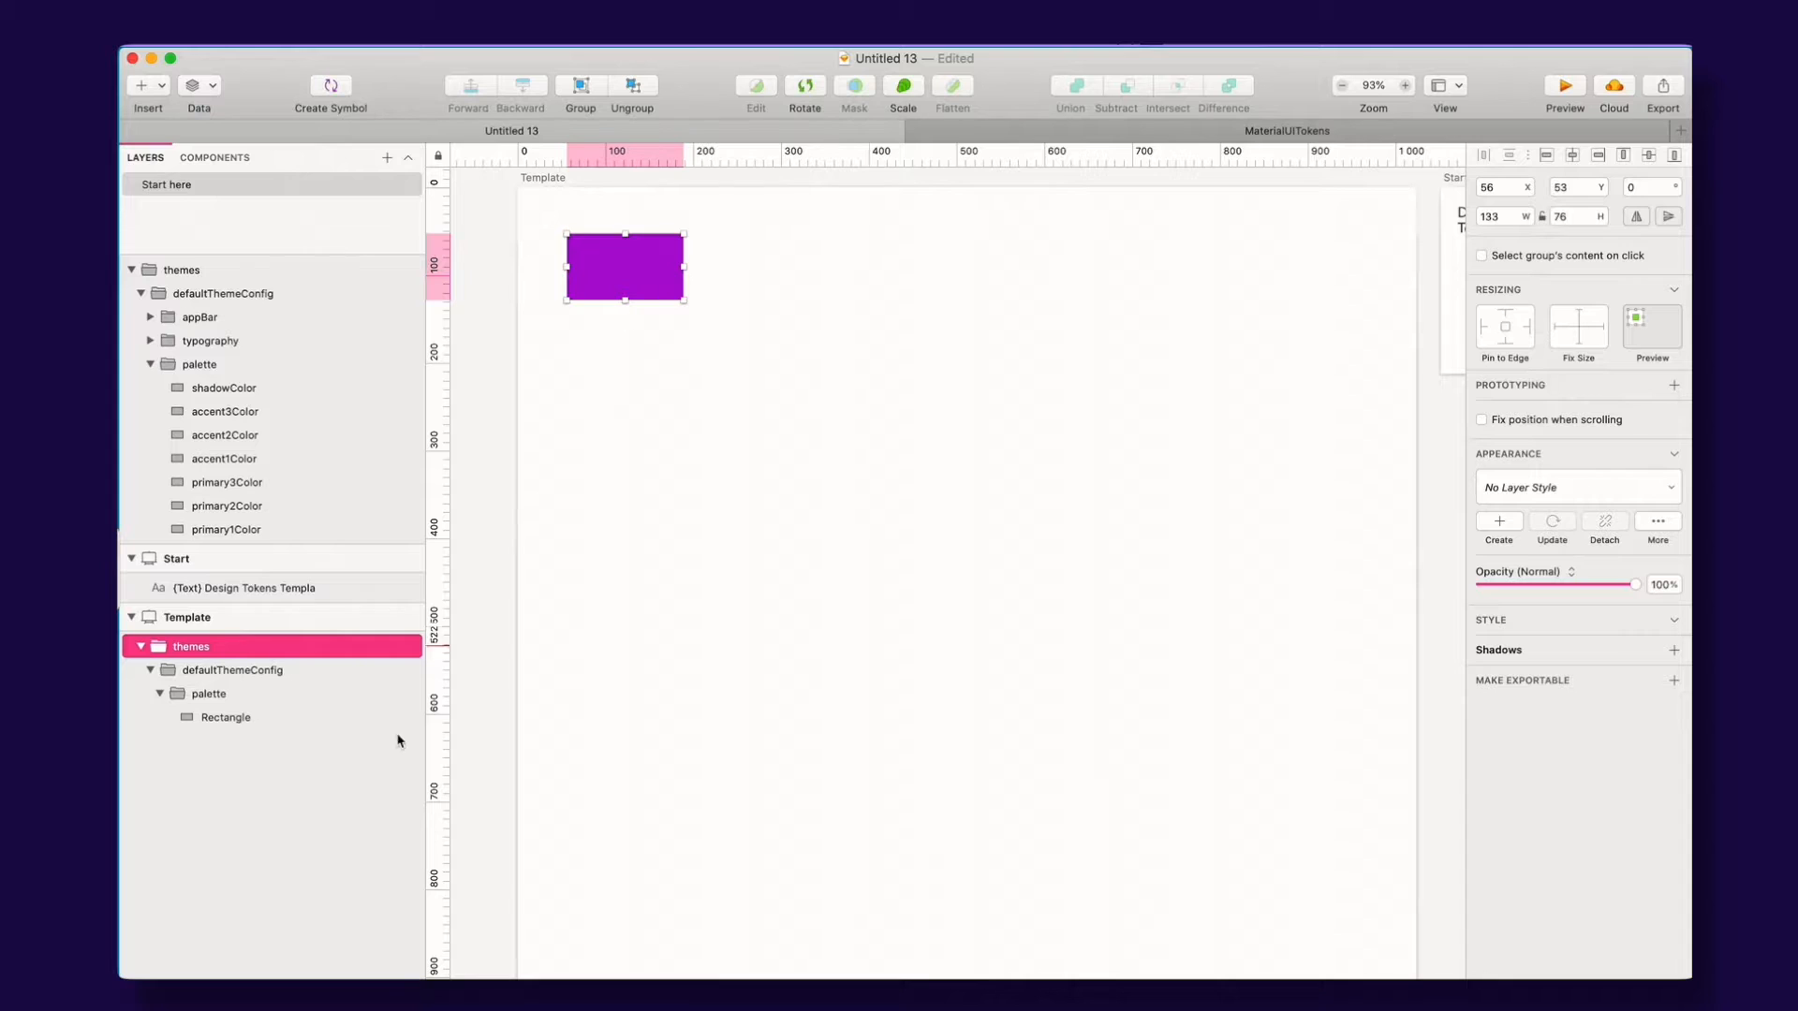
pyautogui.click(226, 717)
pyautogui.doubleClick(226, 718)
pyautogui.press('super+v')
pyautogui.click(364, 790)
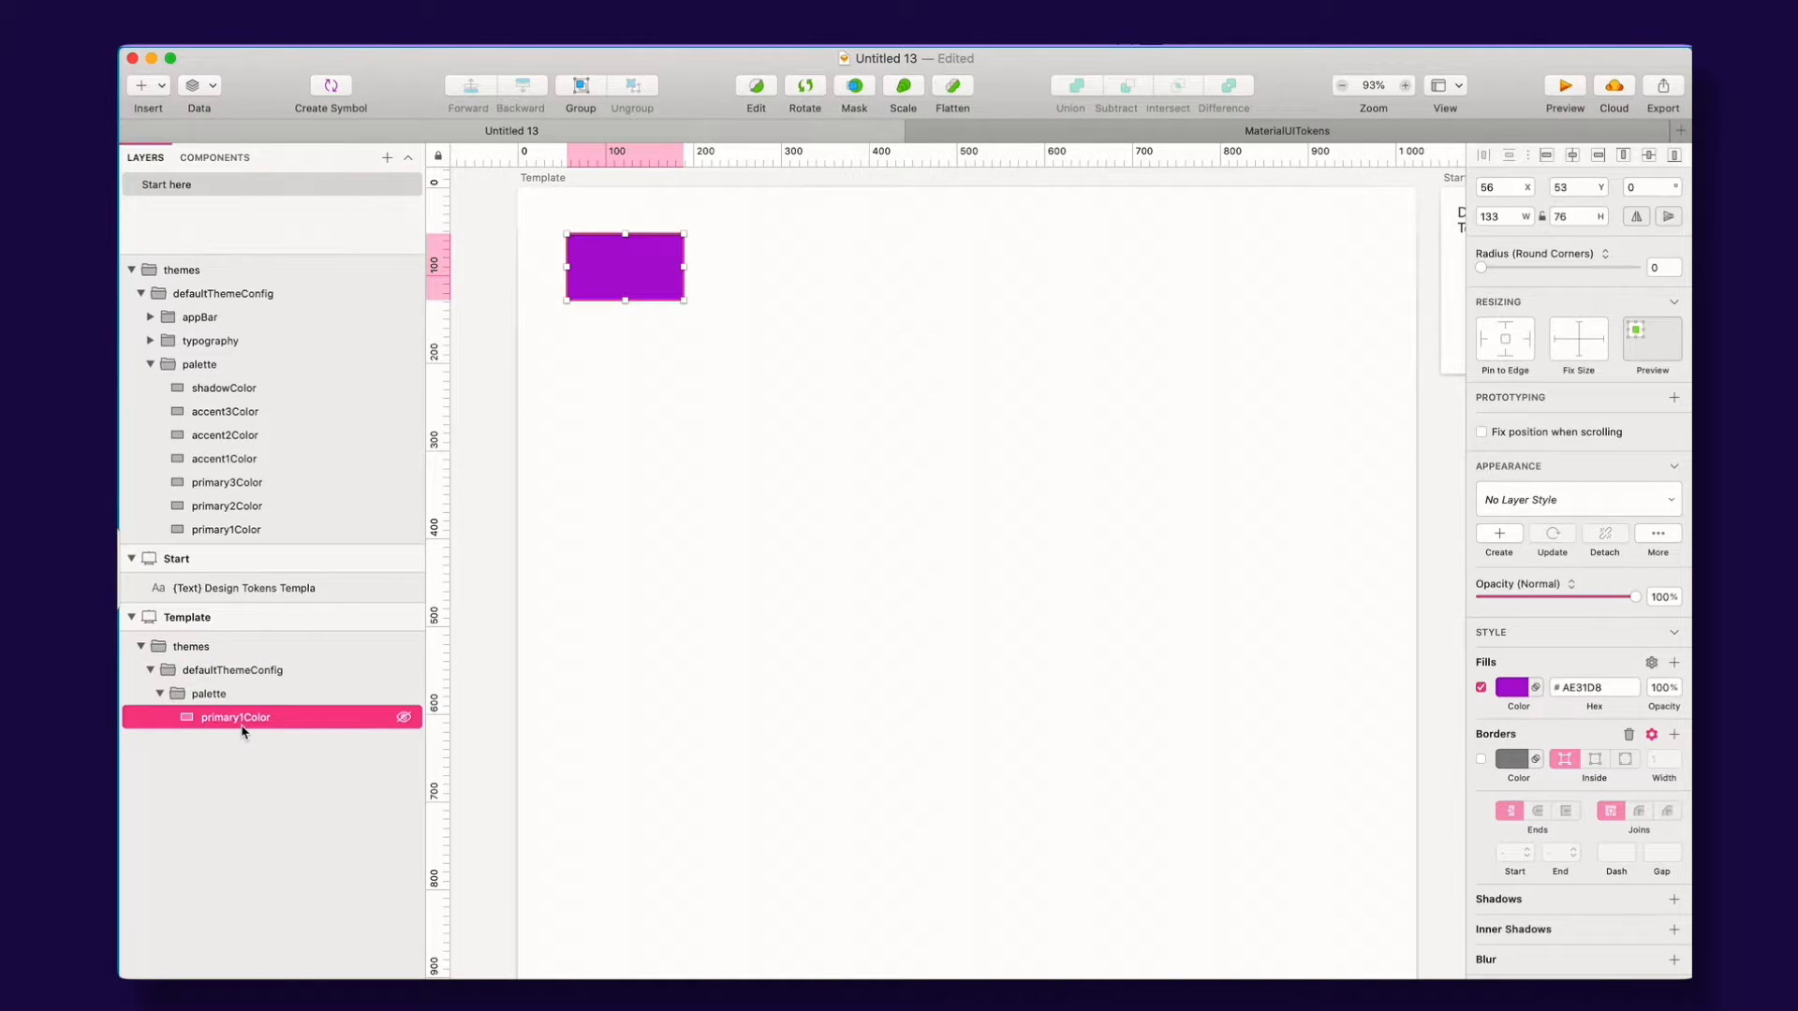
# Step: Change the fill of the primary1Color rectangle to a blue of about 0C70D2
pyautogui.click(829, 537)
pyautogui.click(646, 286)
pyautogui.click(1514, 689)
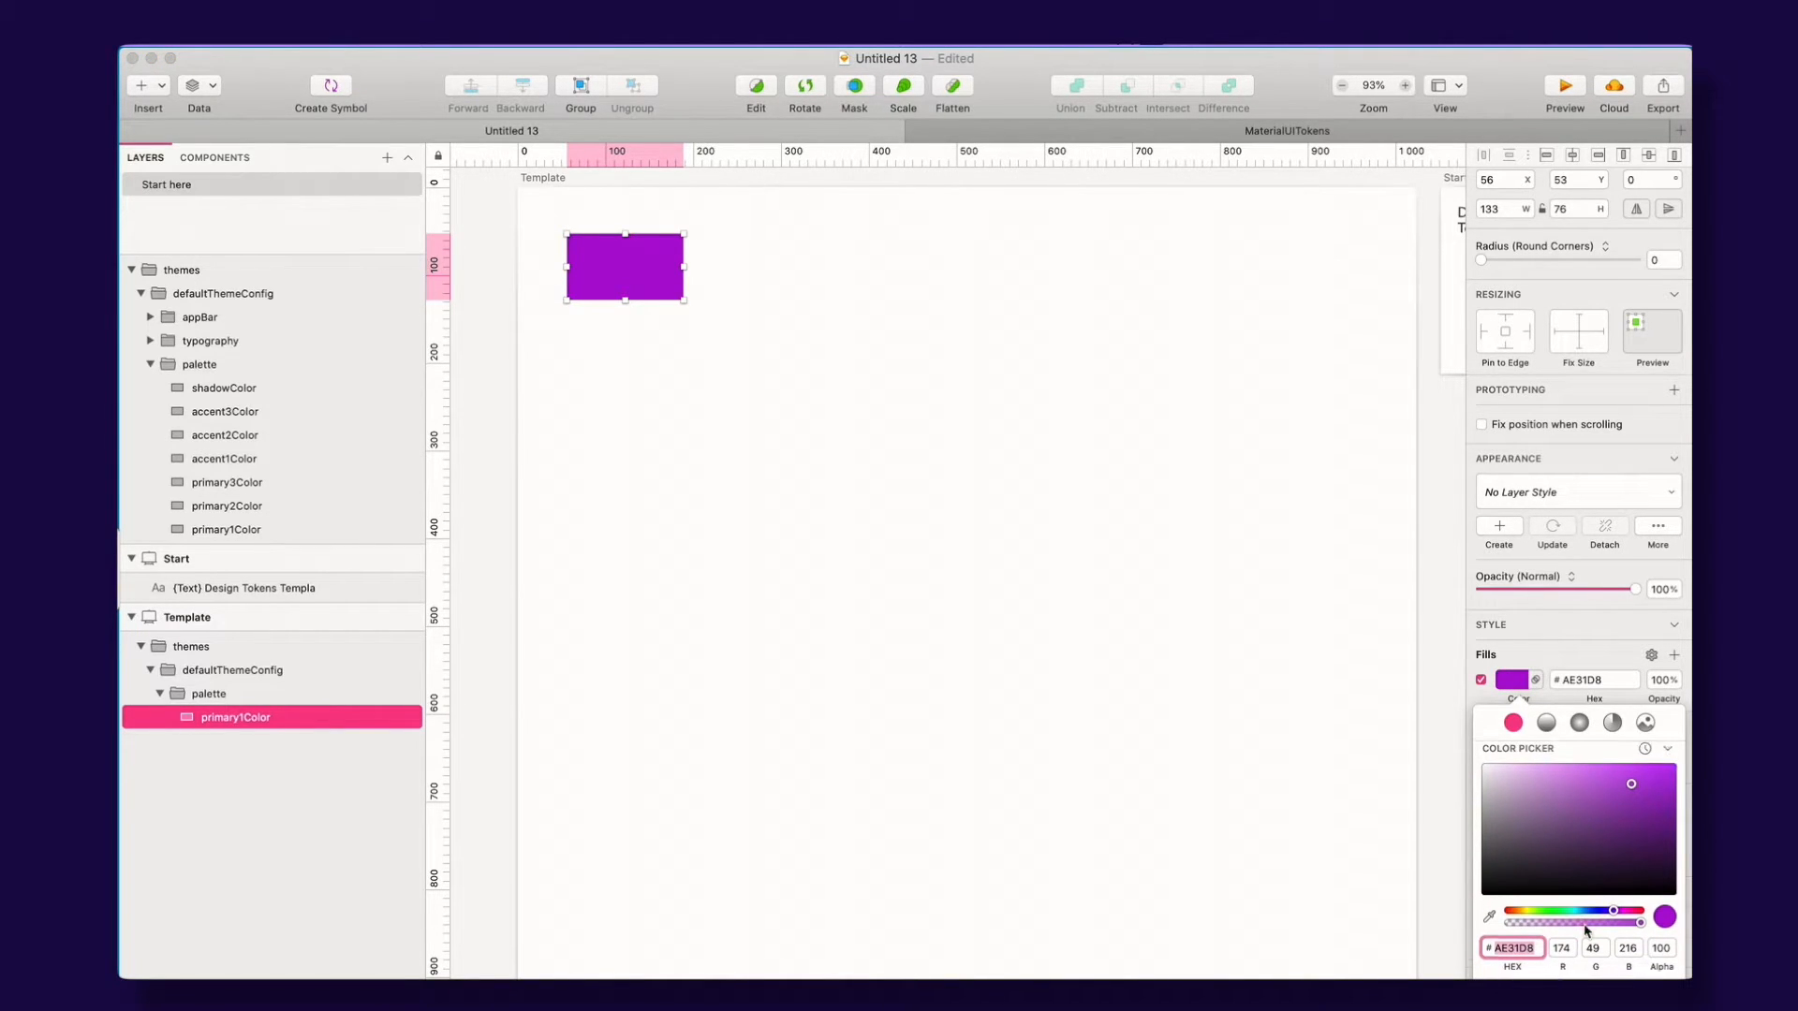
pyautogui.click(1668, 759)
pyautogui.click(1506, 835)
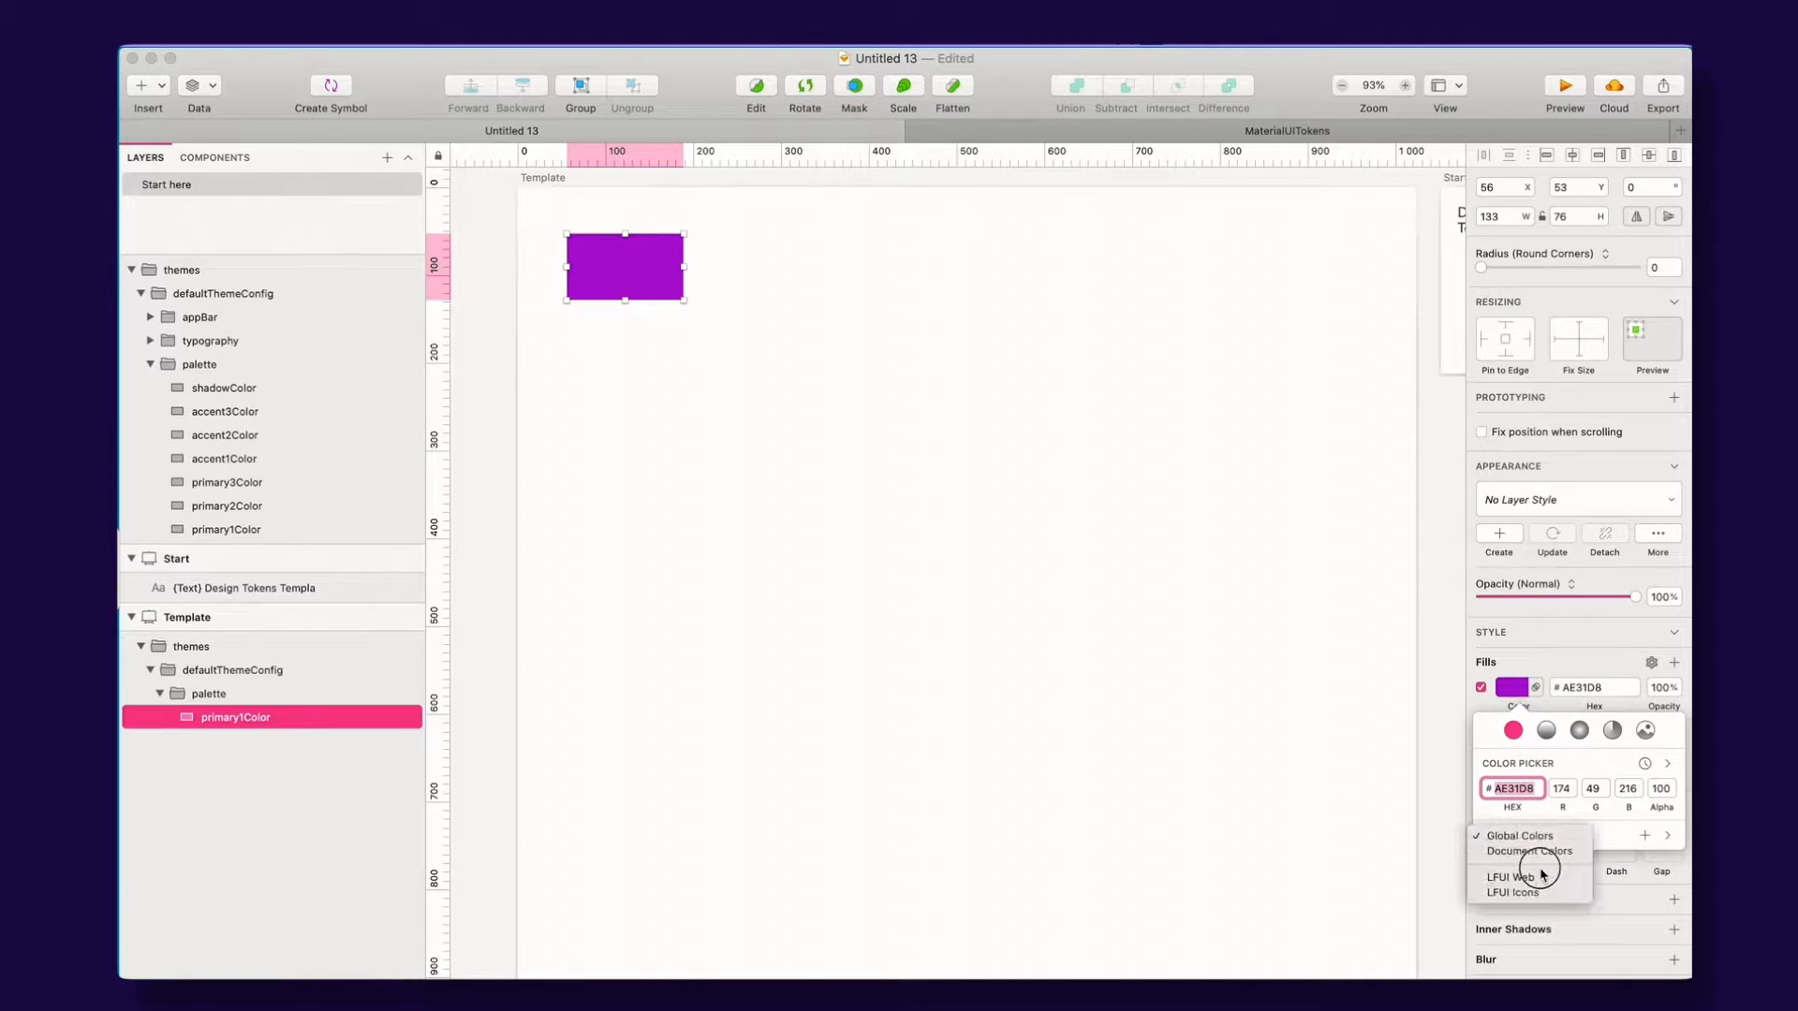
pyautogui.click(1448, 736)
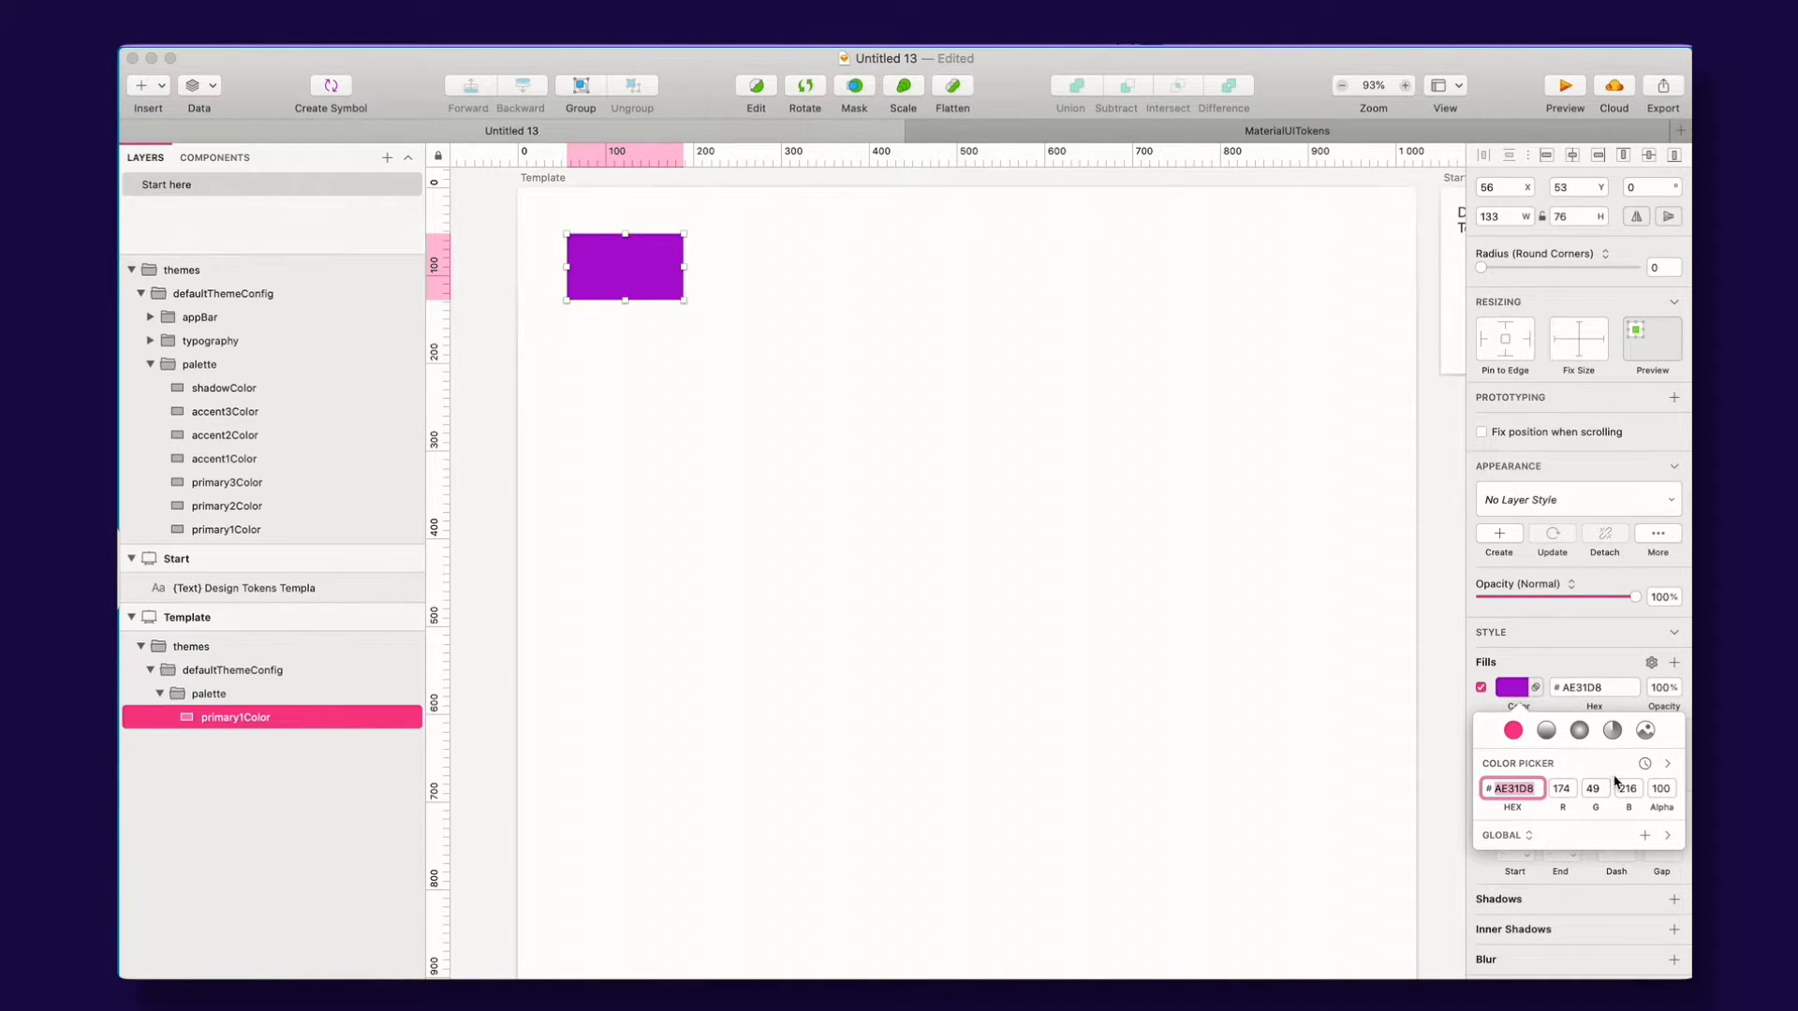
pyautogui.click(1661, 761)
pyautogui.moveTo(1648, 787)
pyautogui.mouseDown()
pyautogui.moveTo(1528, 801)
pyautogui.moveTo(1654, 785)
pyautogui.mouseUp()
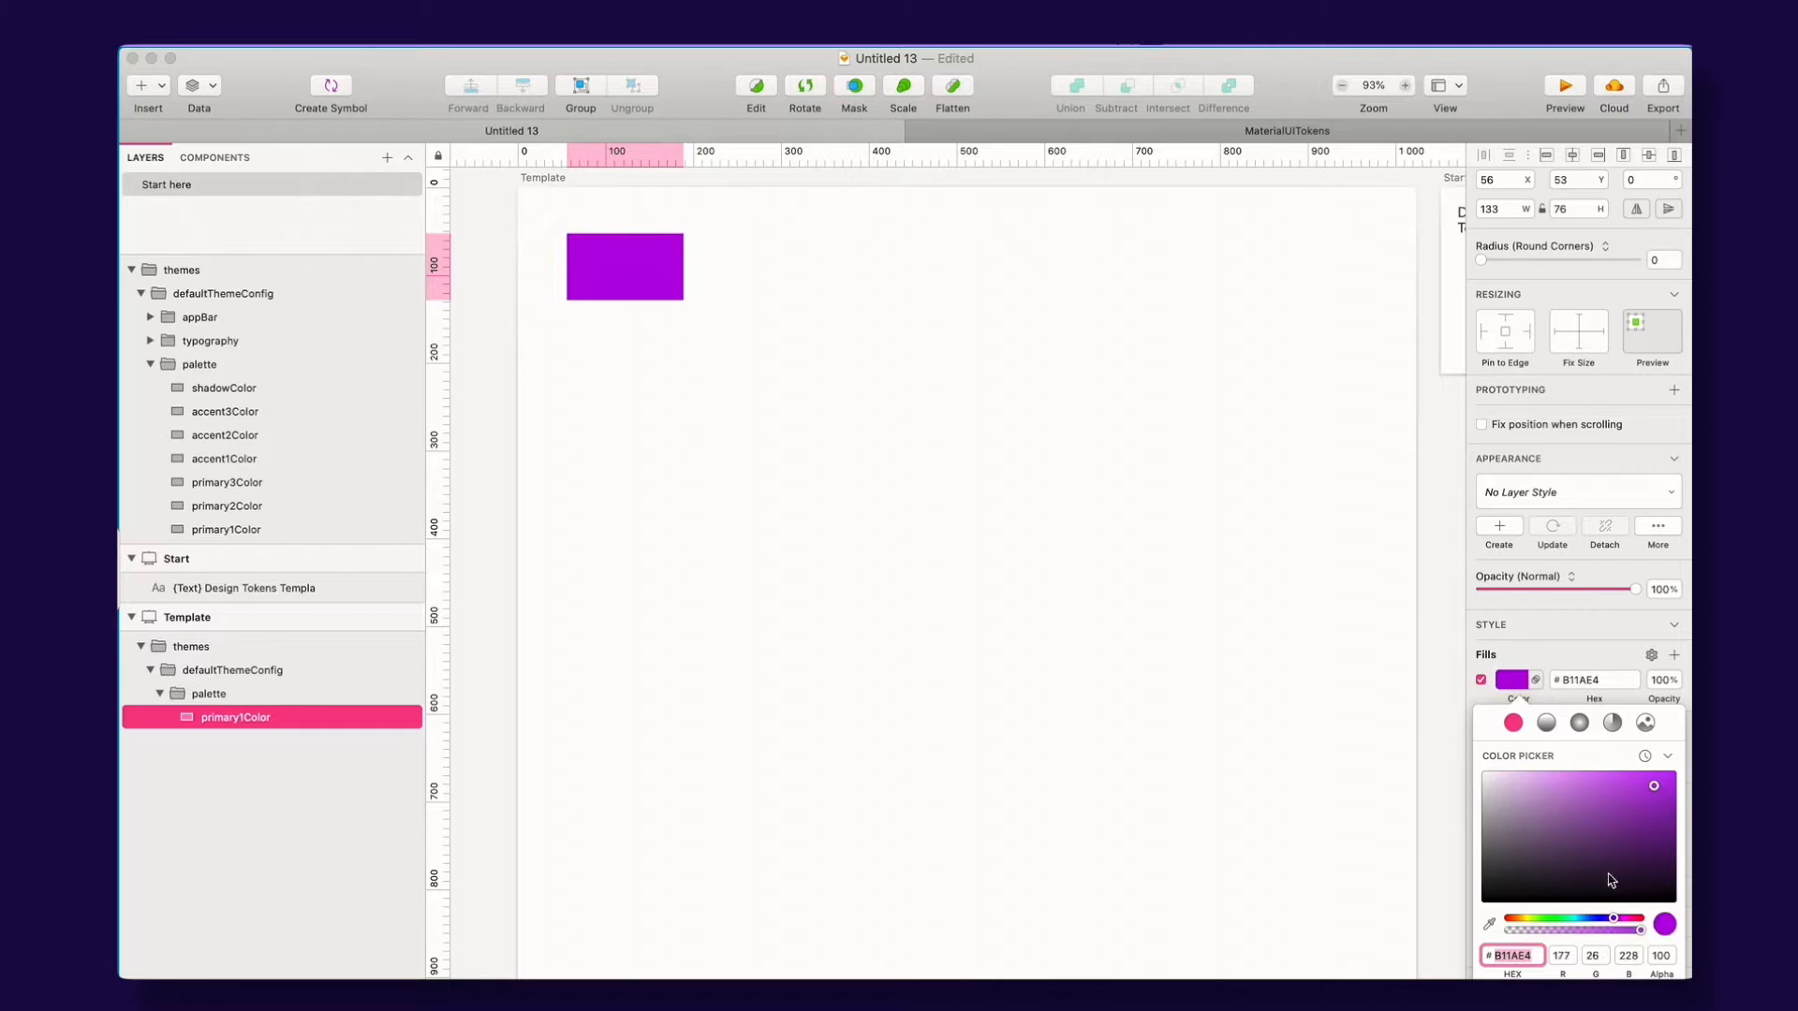
pyautogui.moveTo(1575, 921); pyautogui.dragTo(1559, 921)
pyautogui.moveTo(1601, 840); pyautogui.dragTo(1666, 798)
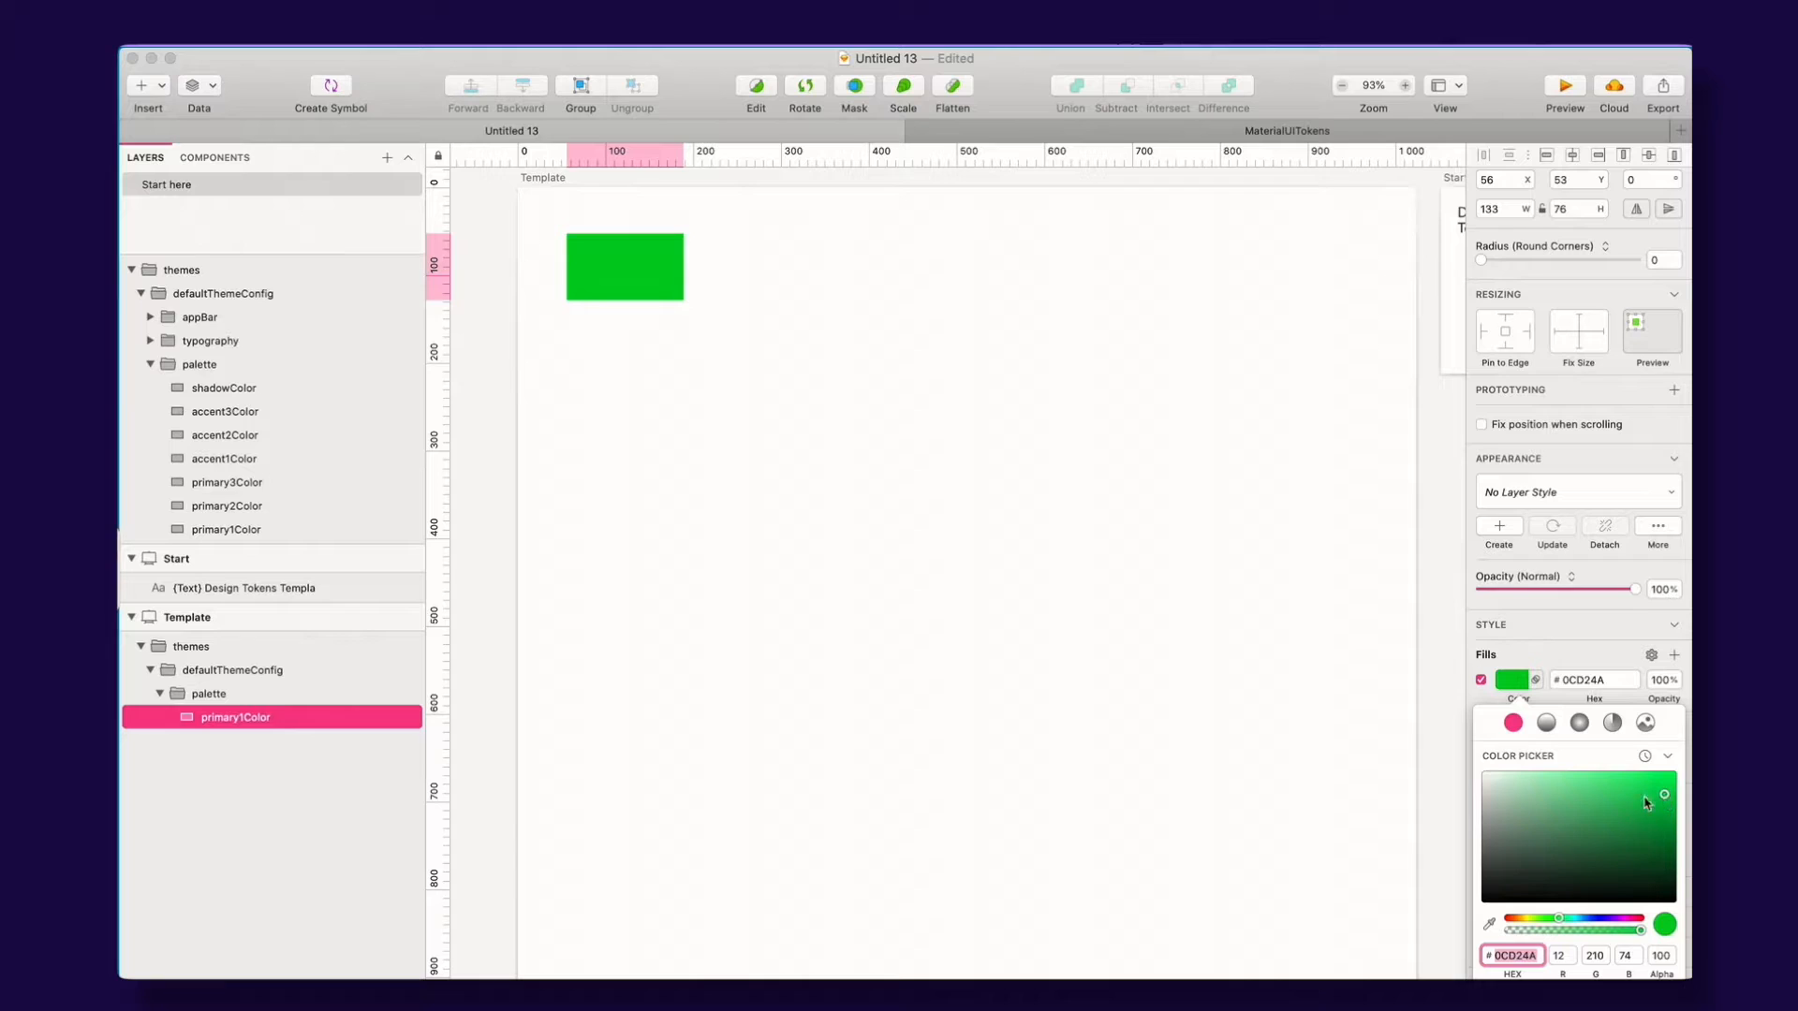
pyautogui.moveTo(1576, 921)
pyautogui.mouseDown()
pyautogui.moveTo(1605, 920)
pyautogui.moveTo(1586, 921)
pyautogui.mouseUp()
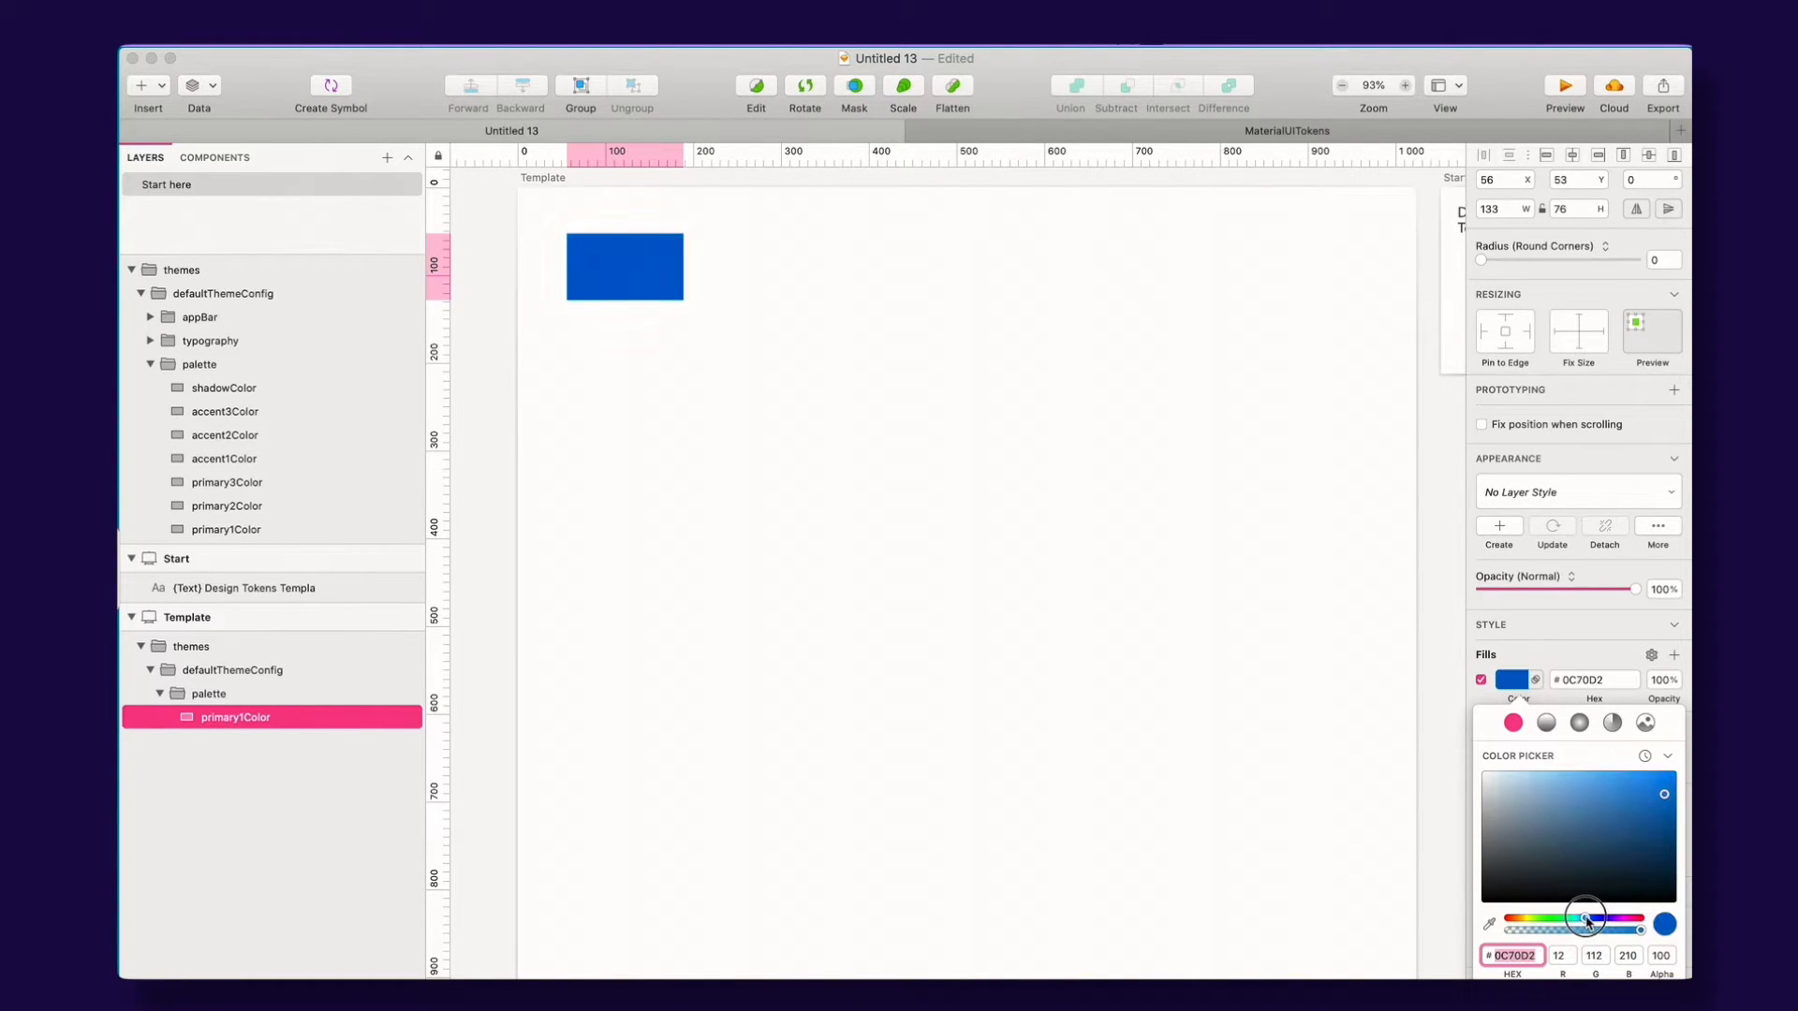
# Step: Settle the primary1Color fill at about 0C6AD2 and check the next palette name in the Mui Theme Generator before returning to Sketch
pyautogui.click(1161, 671)
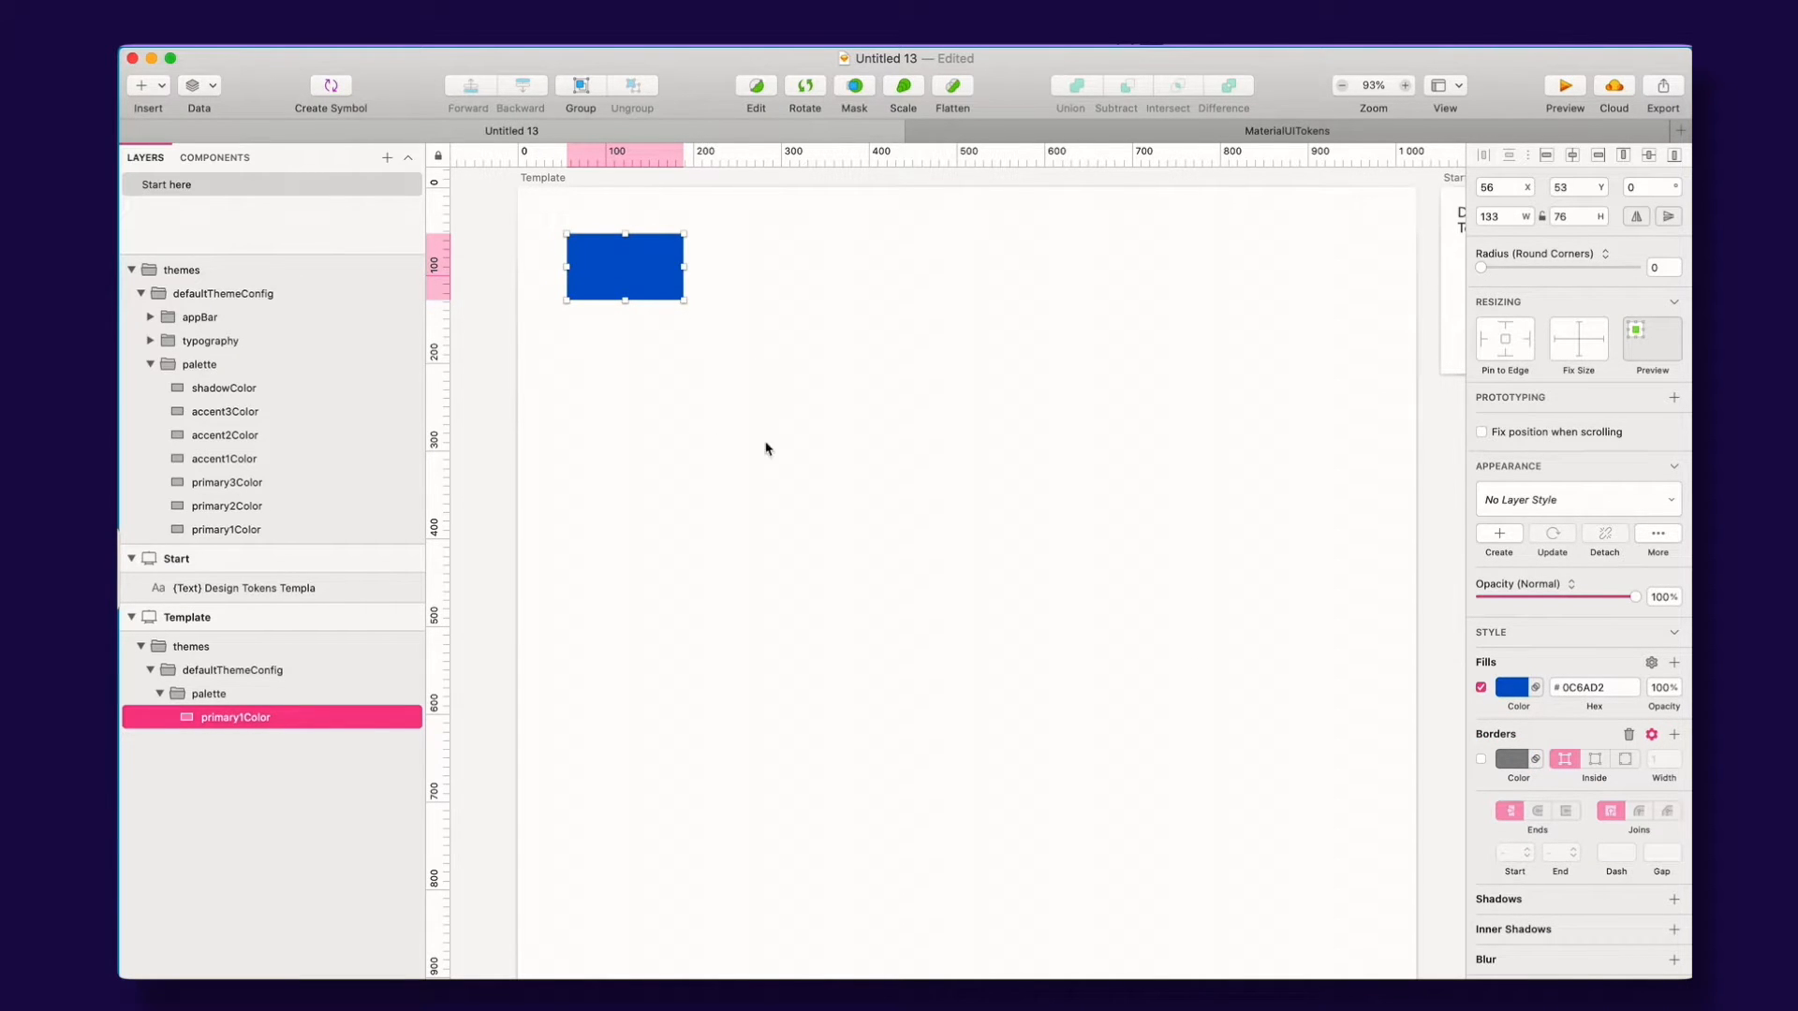
pyautogui.press('super+Tab')
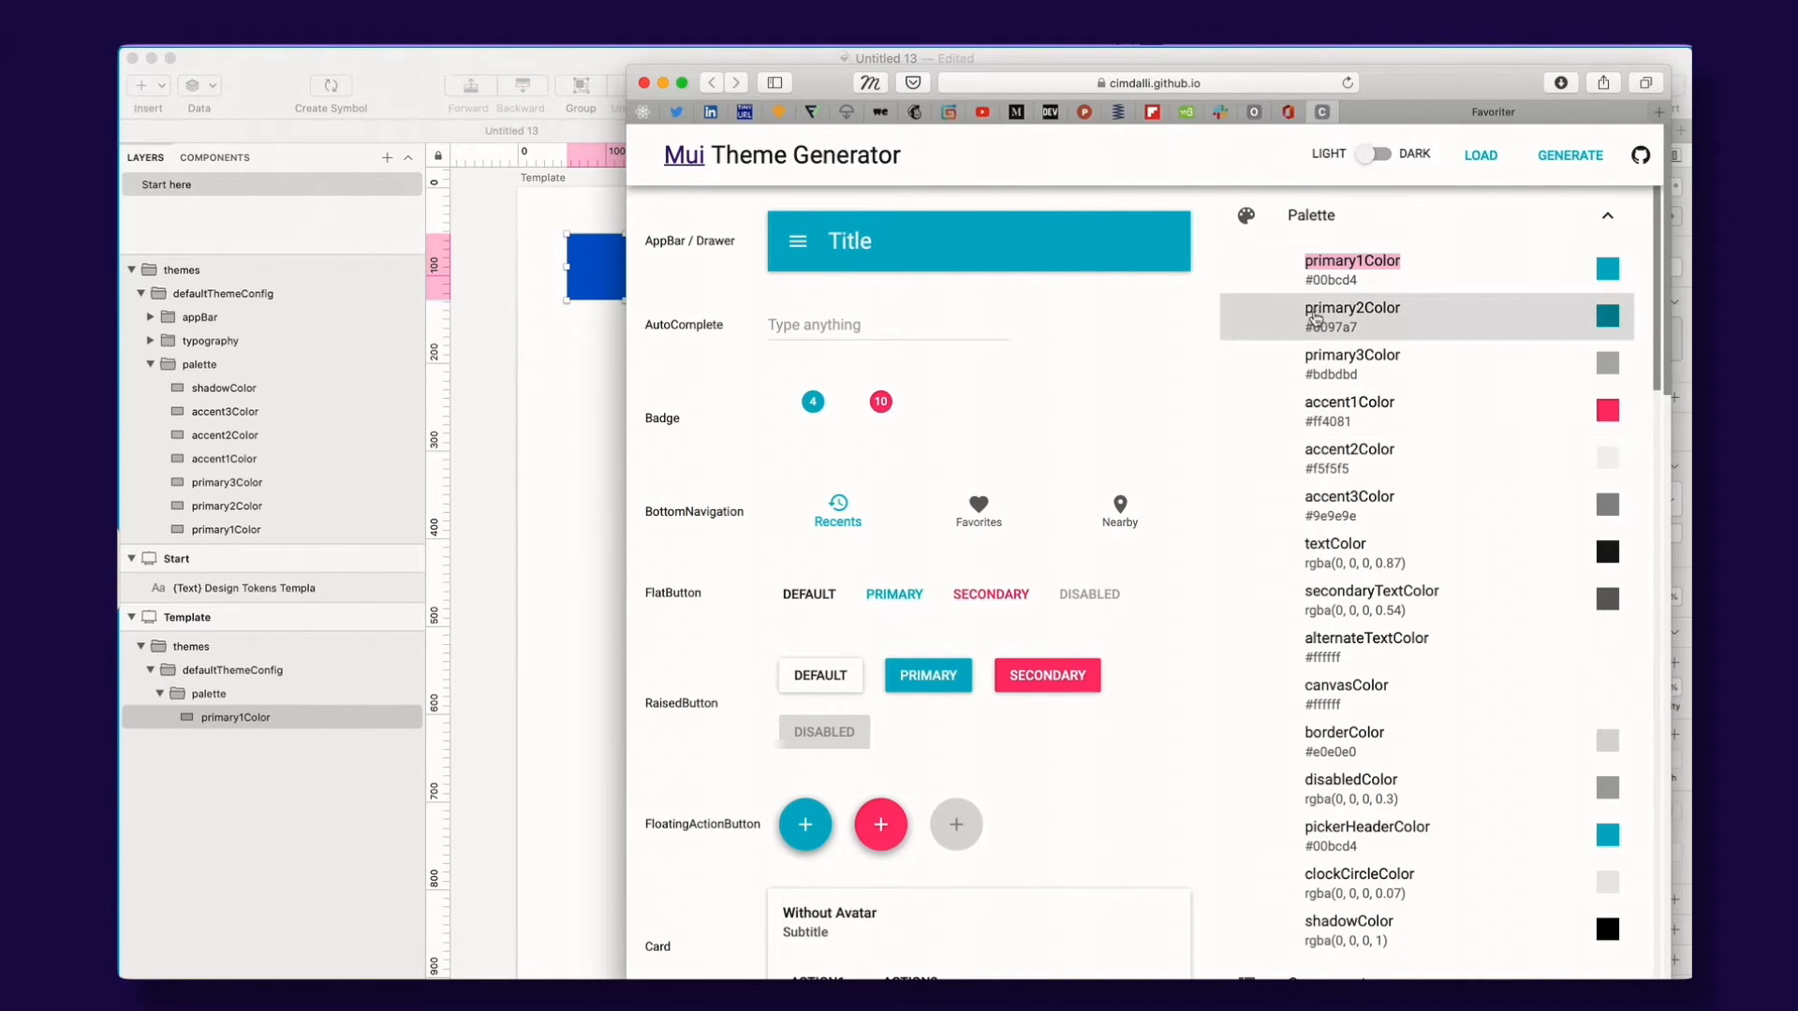
pyautogui.click(549, 374)
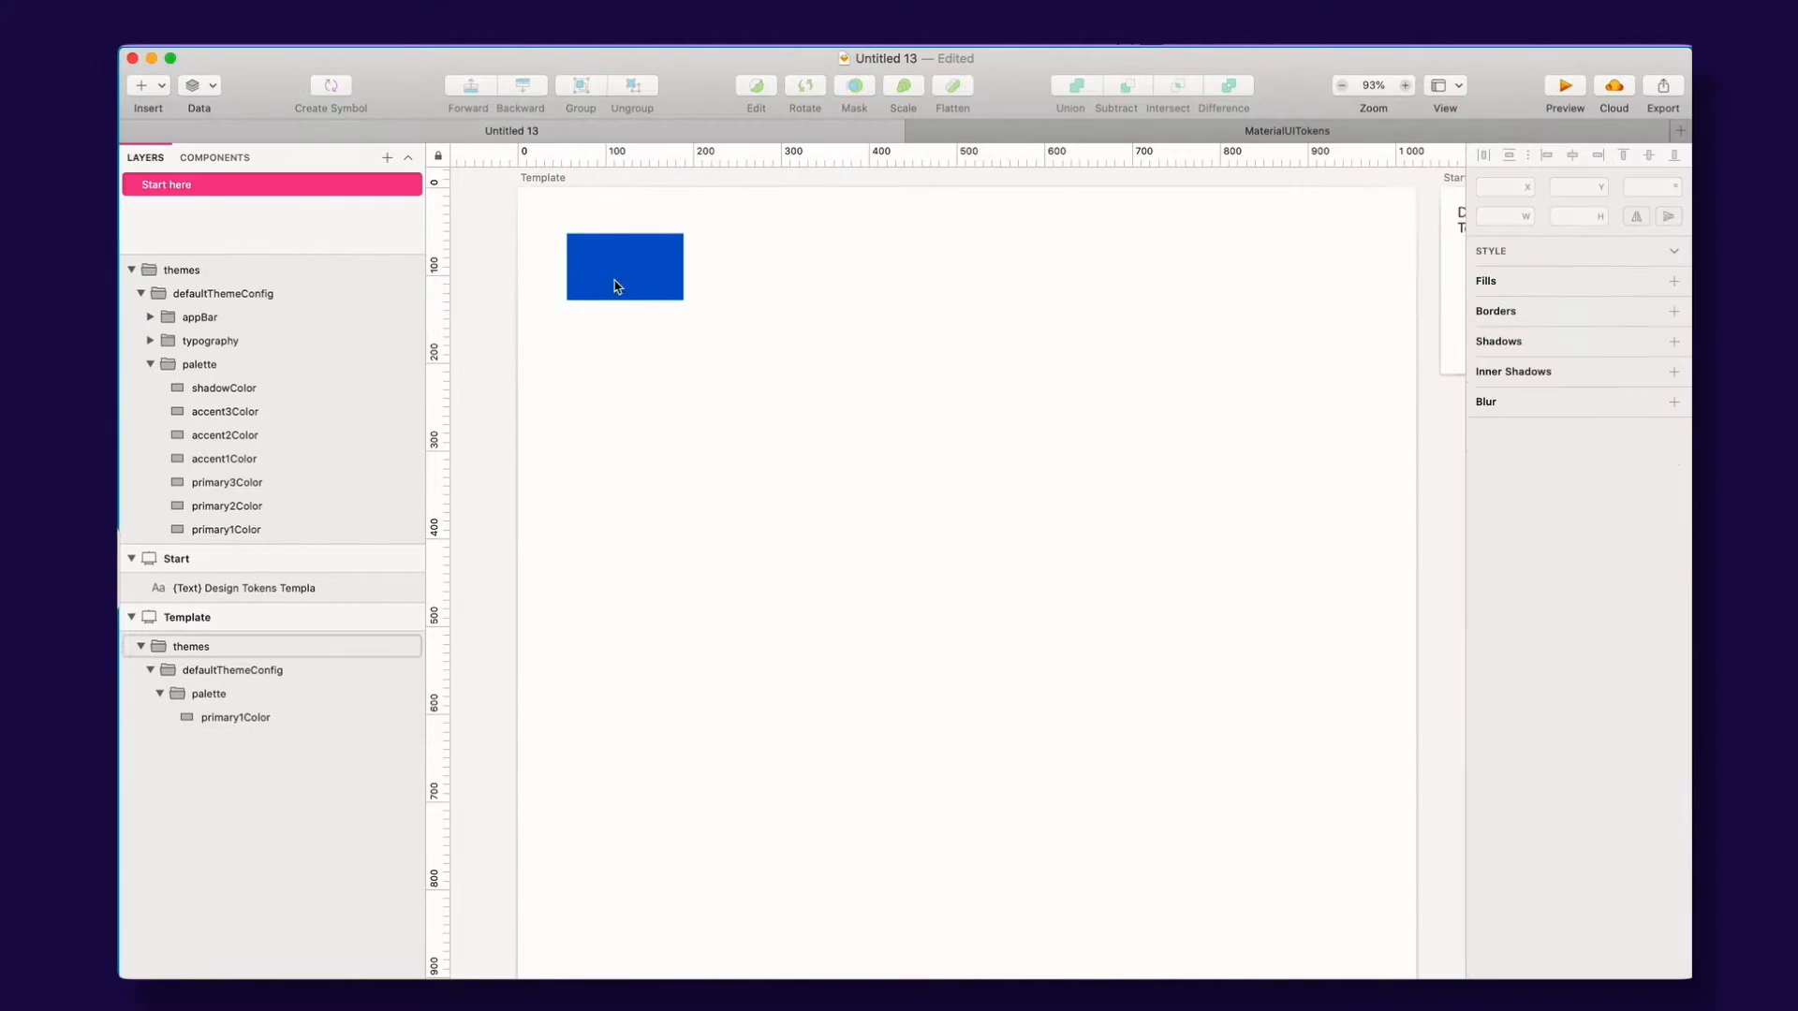
pyautogui.click(623, 270)
pyautogui.keyDown('alt'); pyautogui.moveTo(623, 270); pyautogui.dragTo(623, 353); pyautogui.keyUp('alt')
pyautogui.click(733, 375)
pyautogui.click(633, 354)
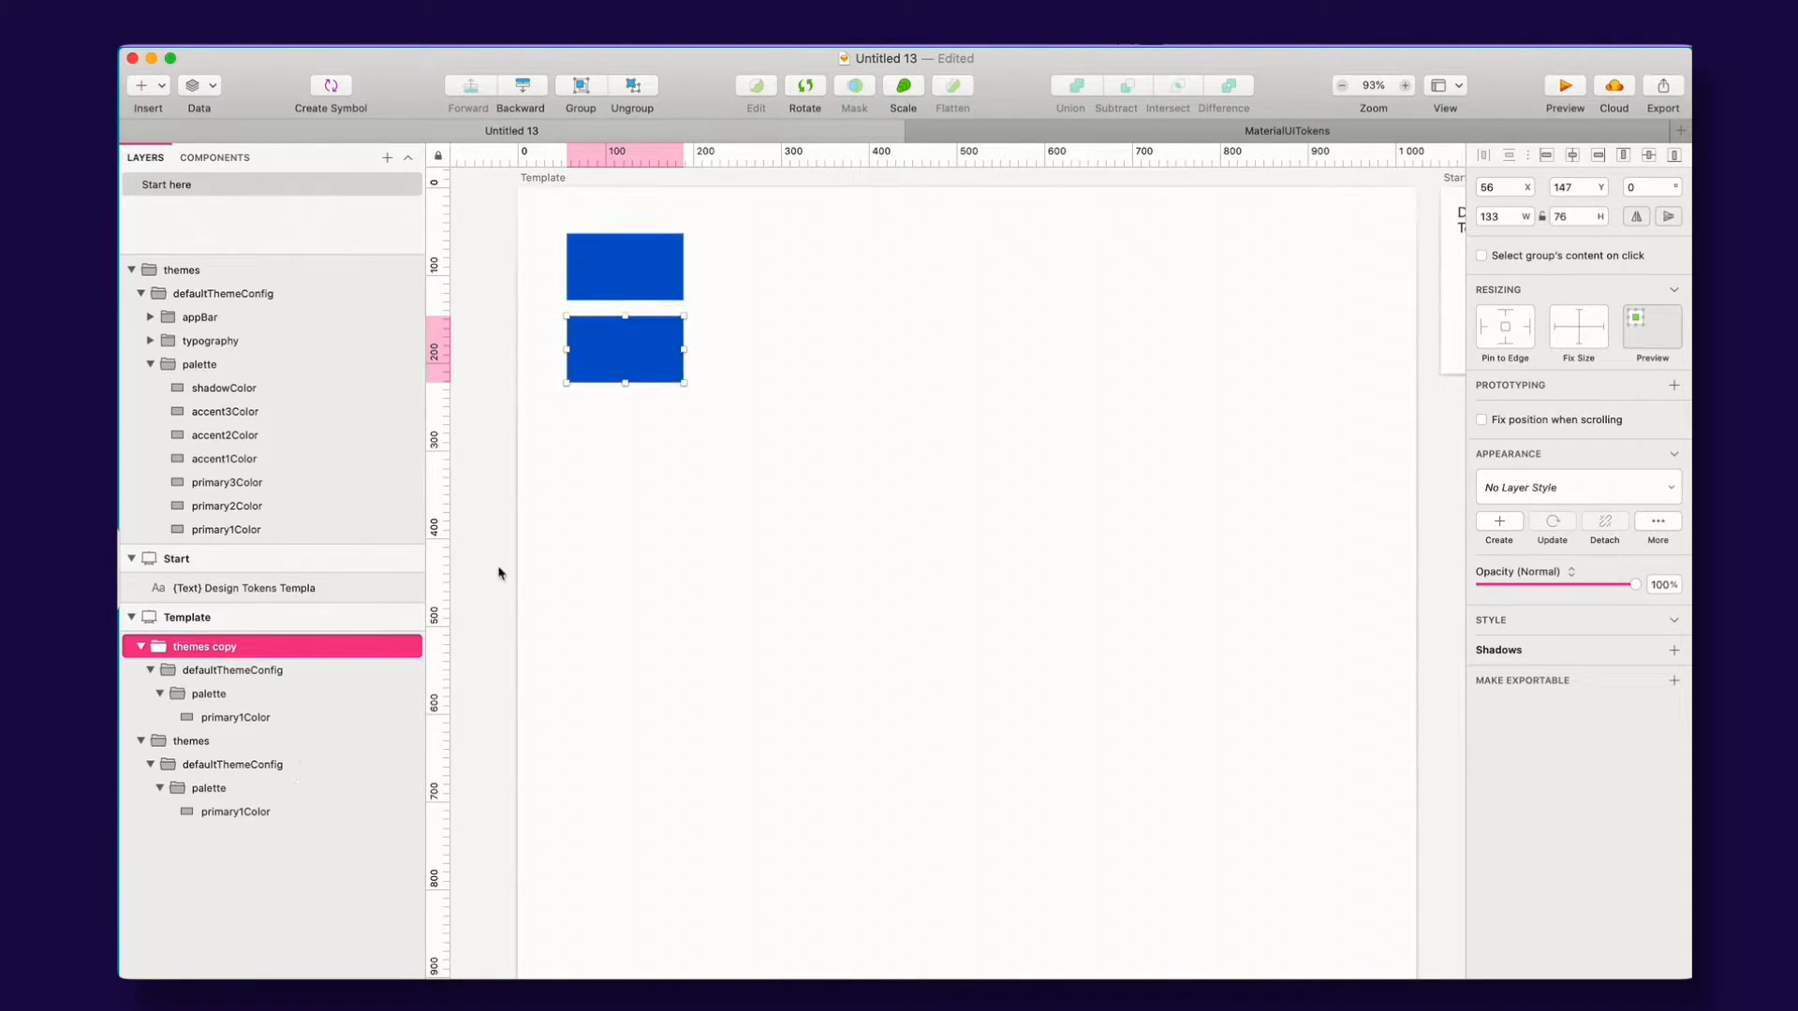
pyautogui.press('Delete')
# Step: Duplicate the primary1Color rectangle within the palette group and place the copy directly below the original at about Y 145
pyautogui.click(616, 285)
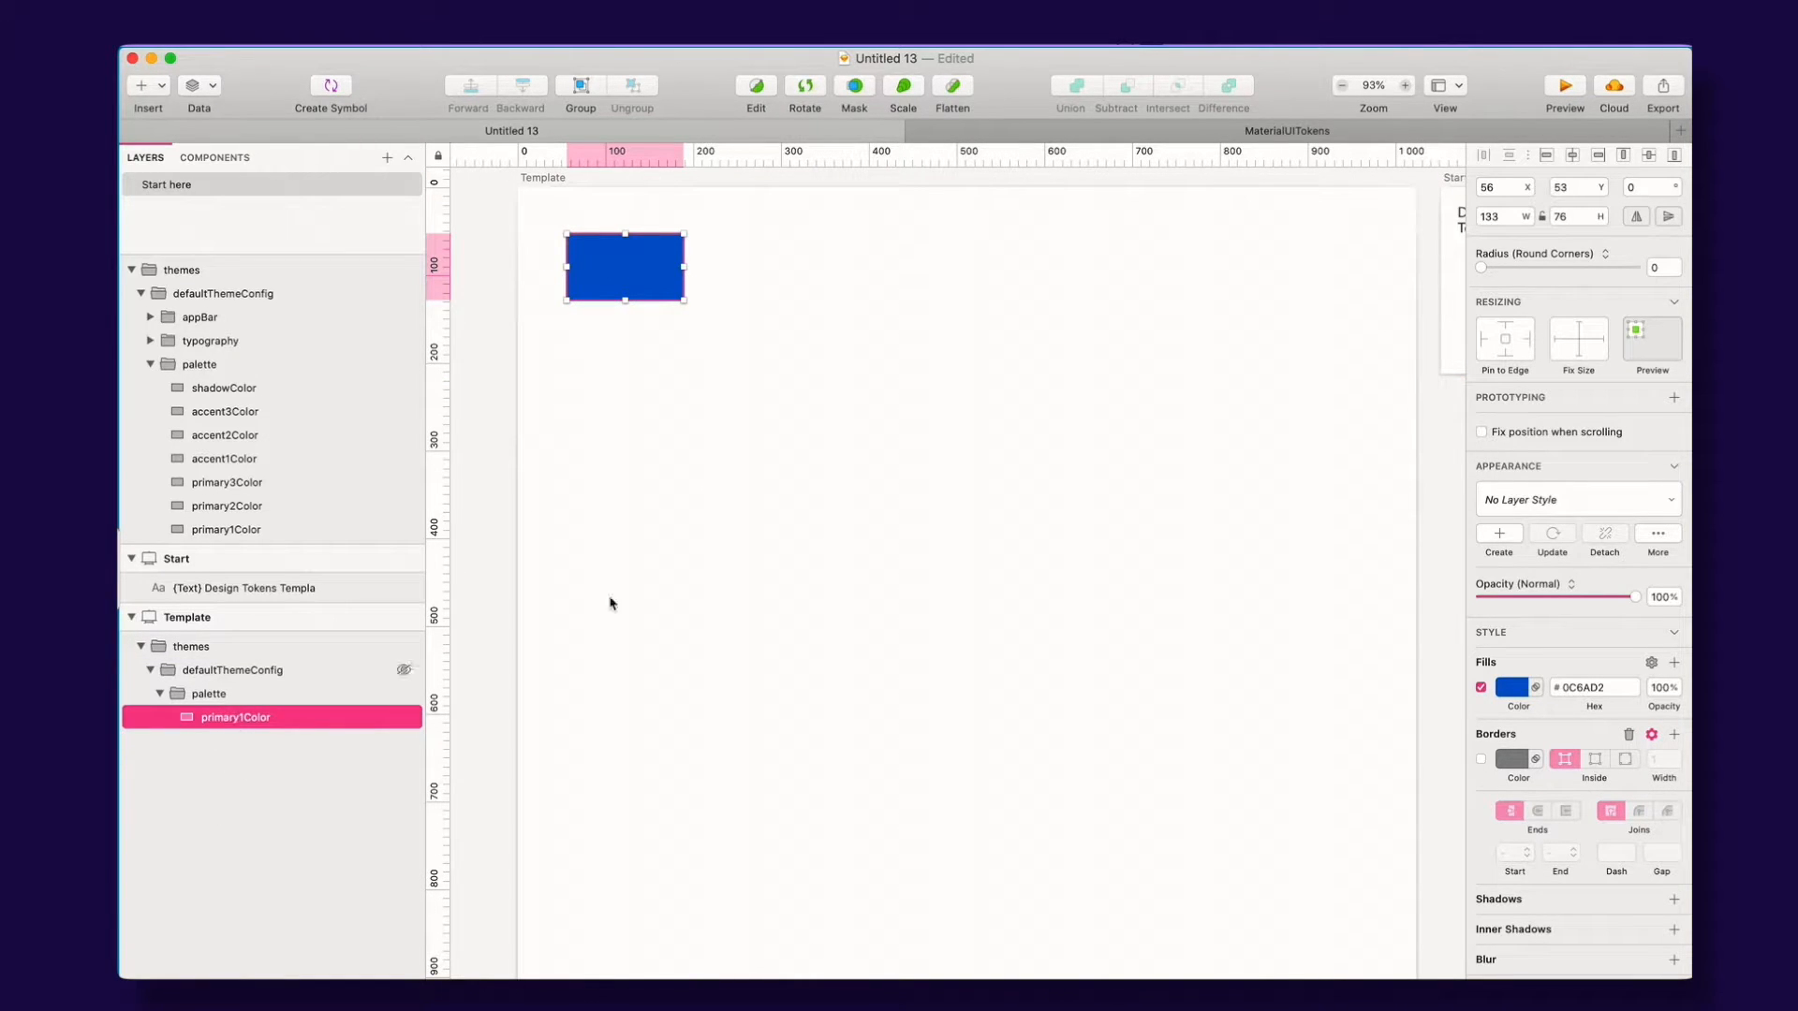
pyautogui.press('super+d')
pyautogui.moveTo(655, 292); pyautogui.dragTo(649, 370)
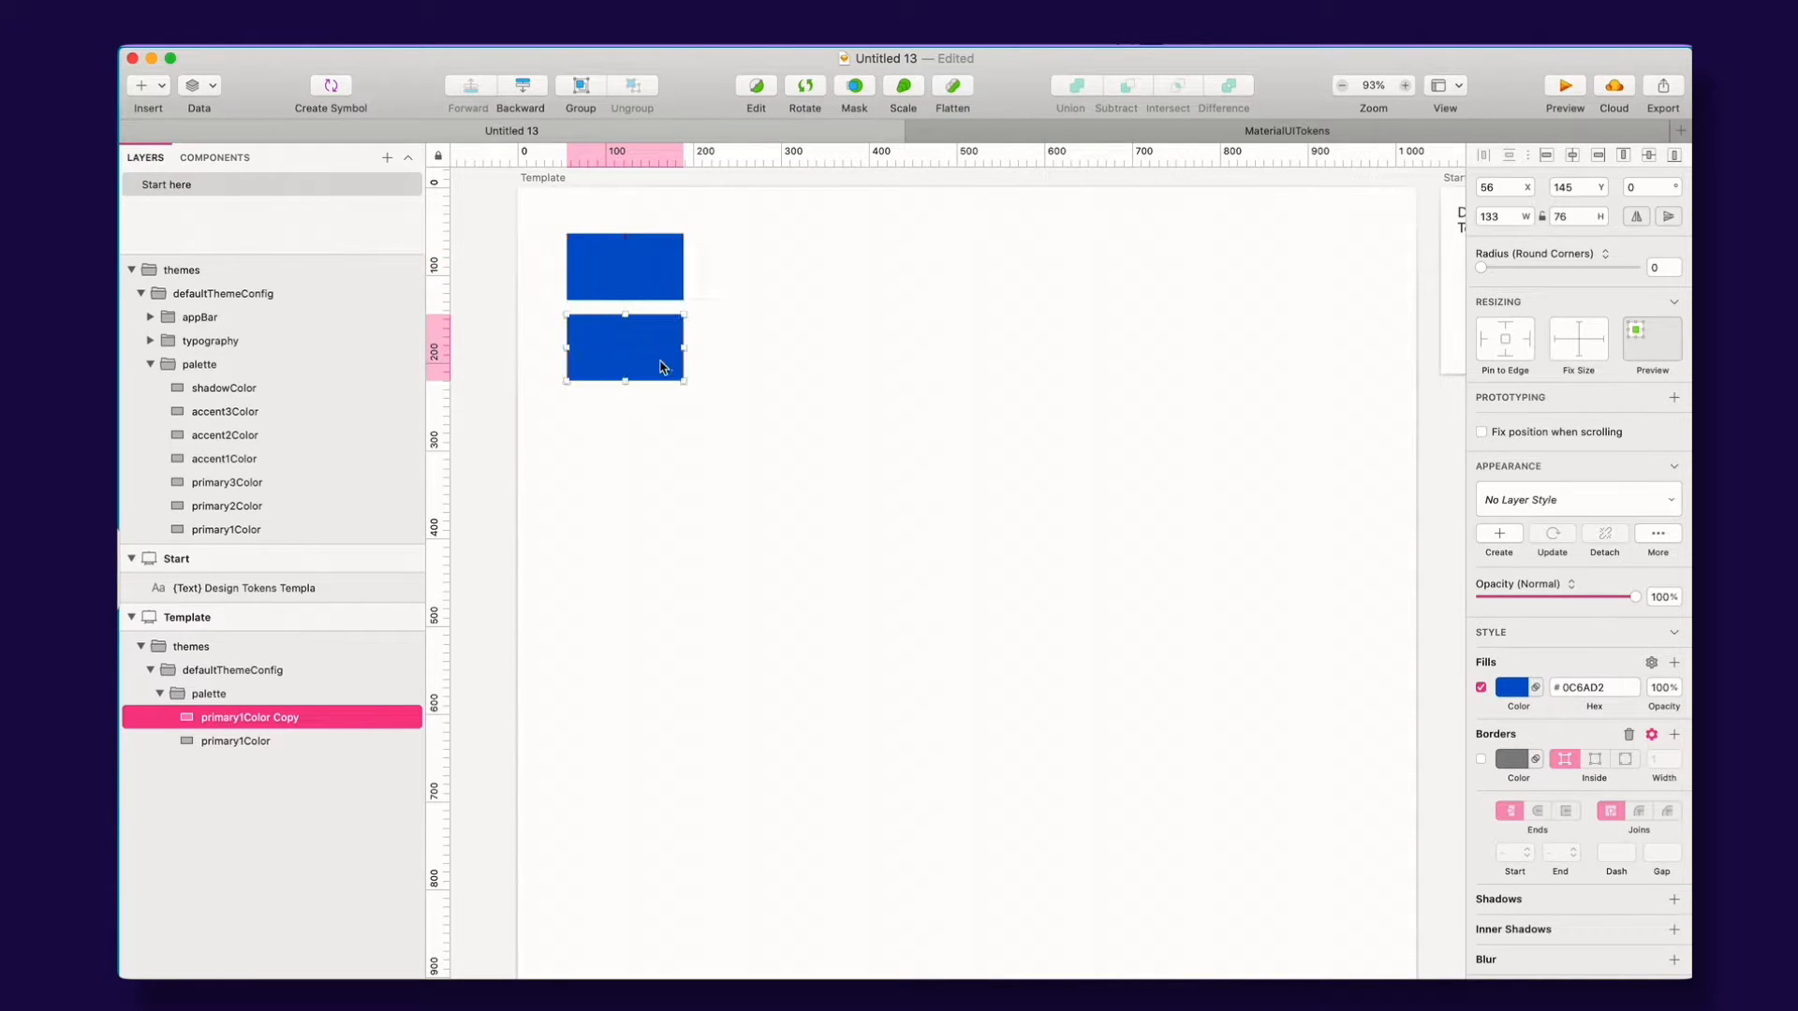
# Step: Copy the name primary2Color from the Mui Theme Generator and rename the duplicated rectangle in Sketch with it
pyautogui.doubleClick(284, 719)
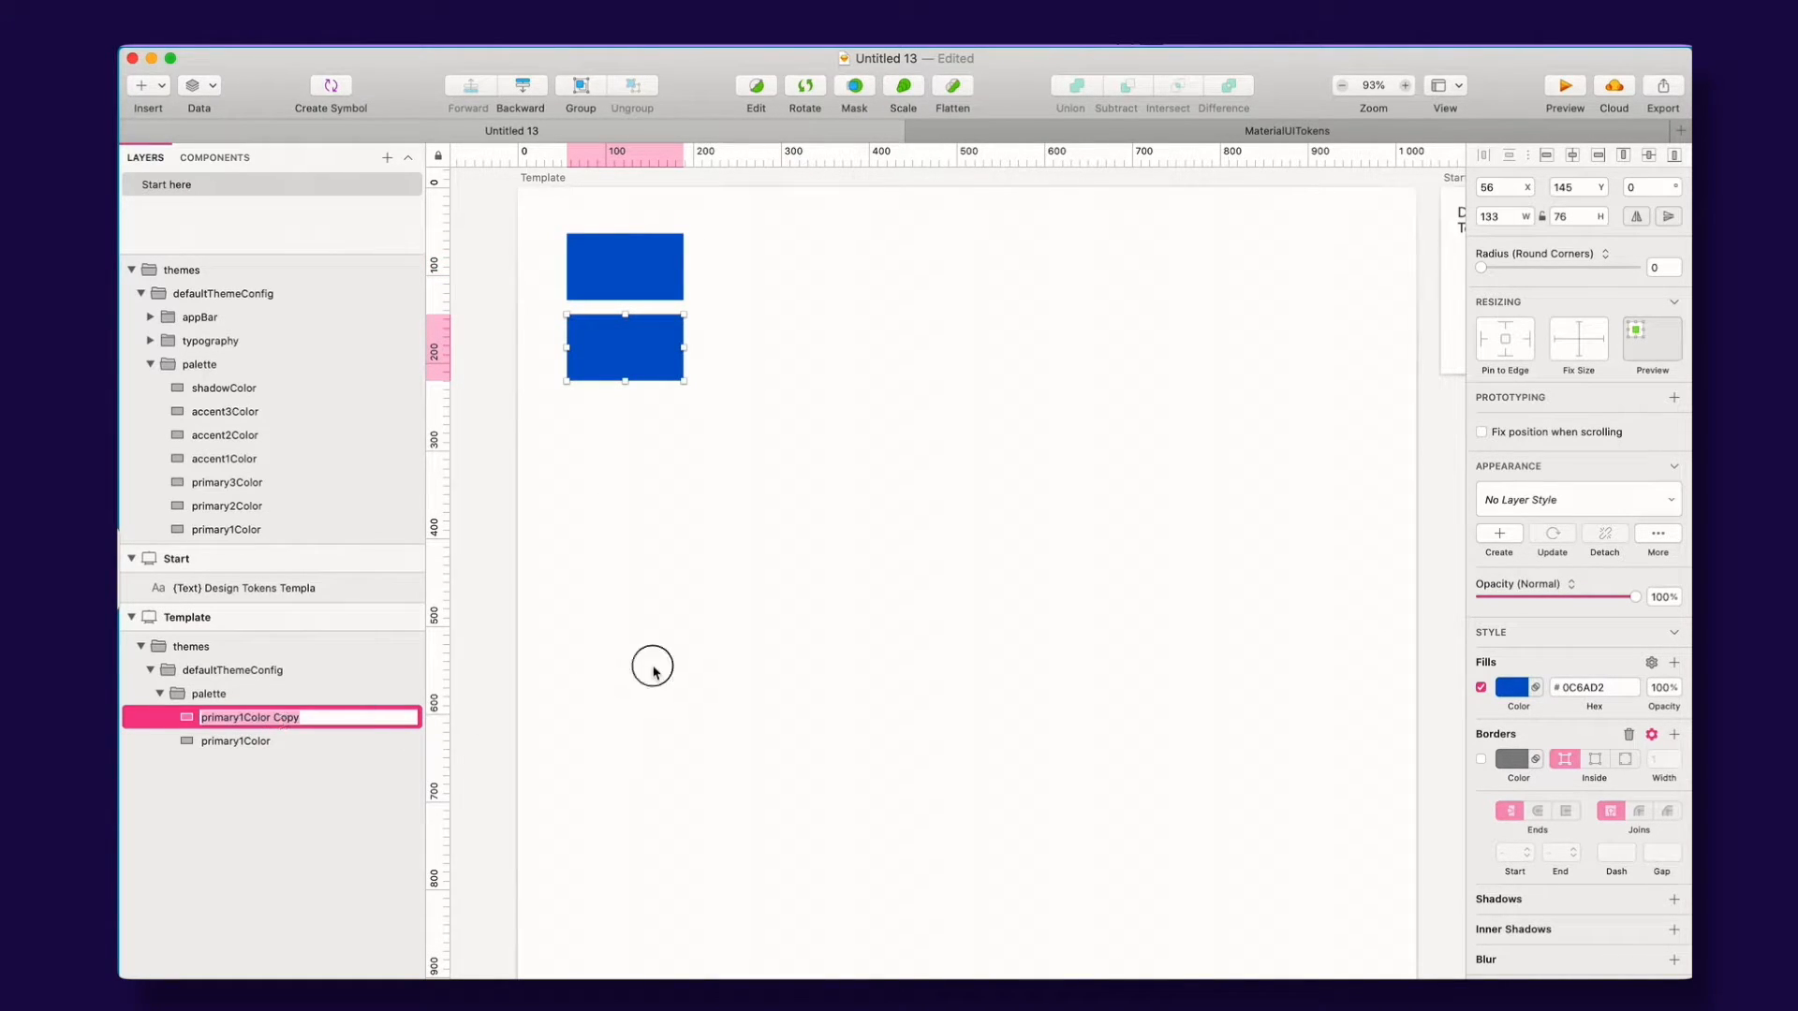
pyautogui.press('super+Tab')
pyautogui.moveTo(1404, 307); pyautogui.dragTo(1297, 319)
pyautogui.press('super+c')
pyautogui.press('super+Tab')
pyautogui.doubleClick(236, 719)
pyautogui.press('super+v')
pyautogui.press('Return')
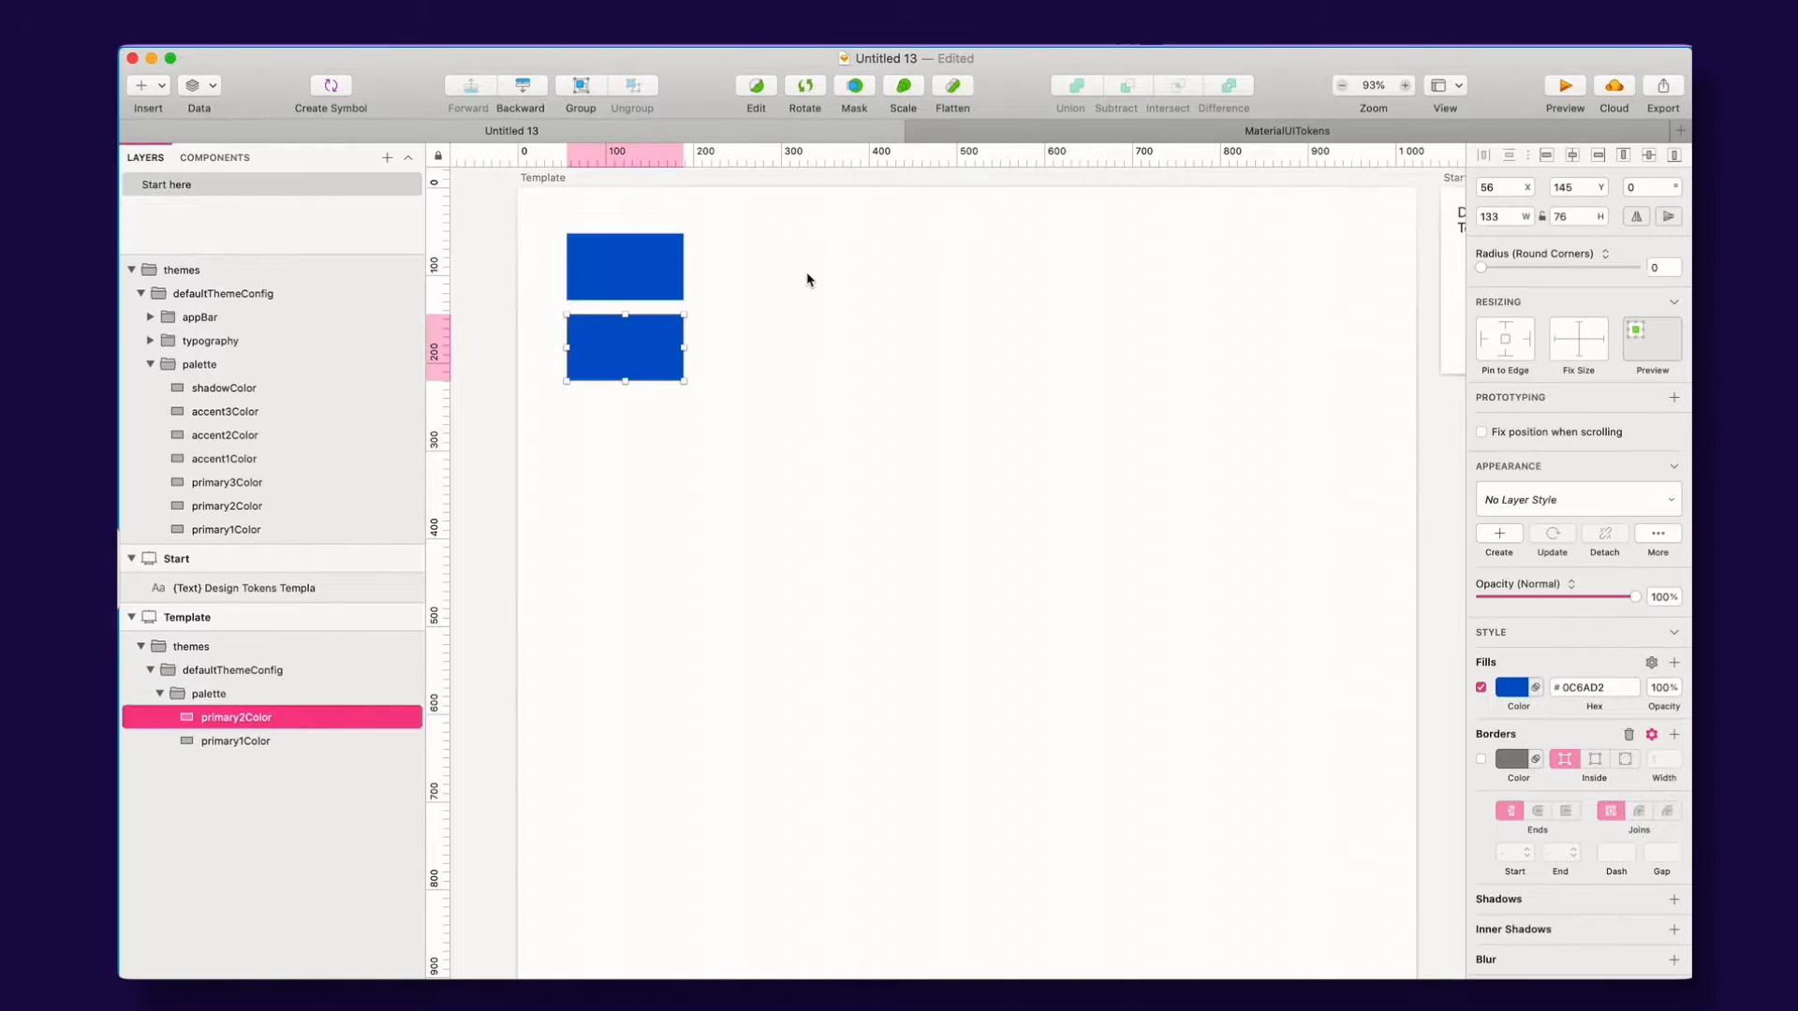
# Step: Change the fill of the primary2Color rectangle to a muted blue of about 6087B1
pyautogui.click(1517, 689)
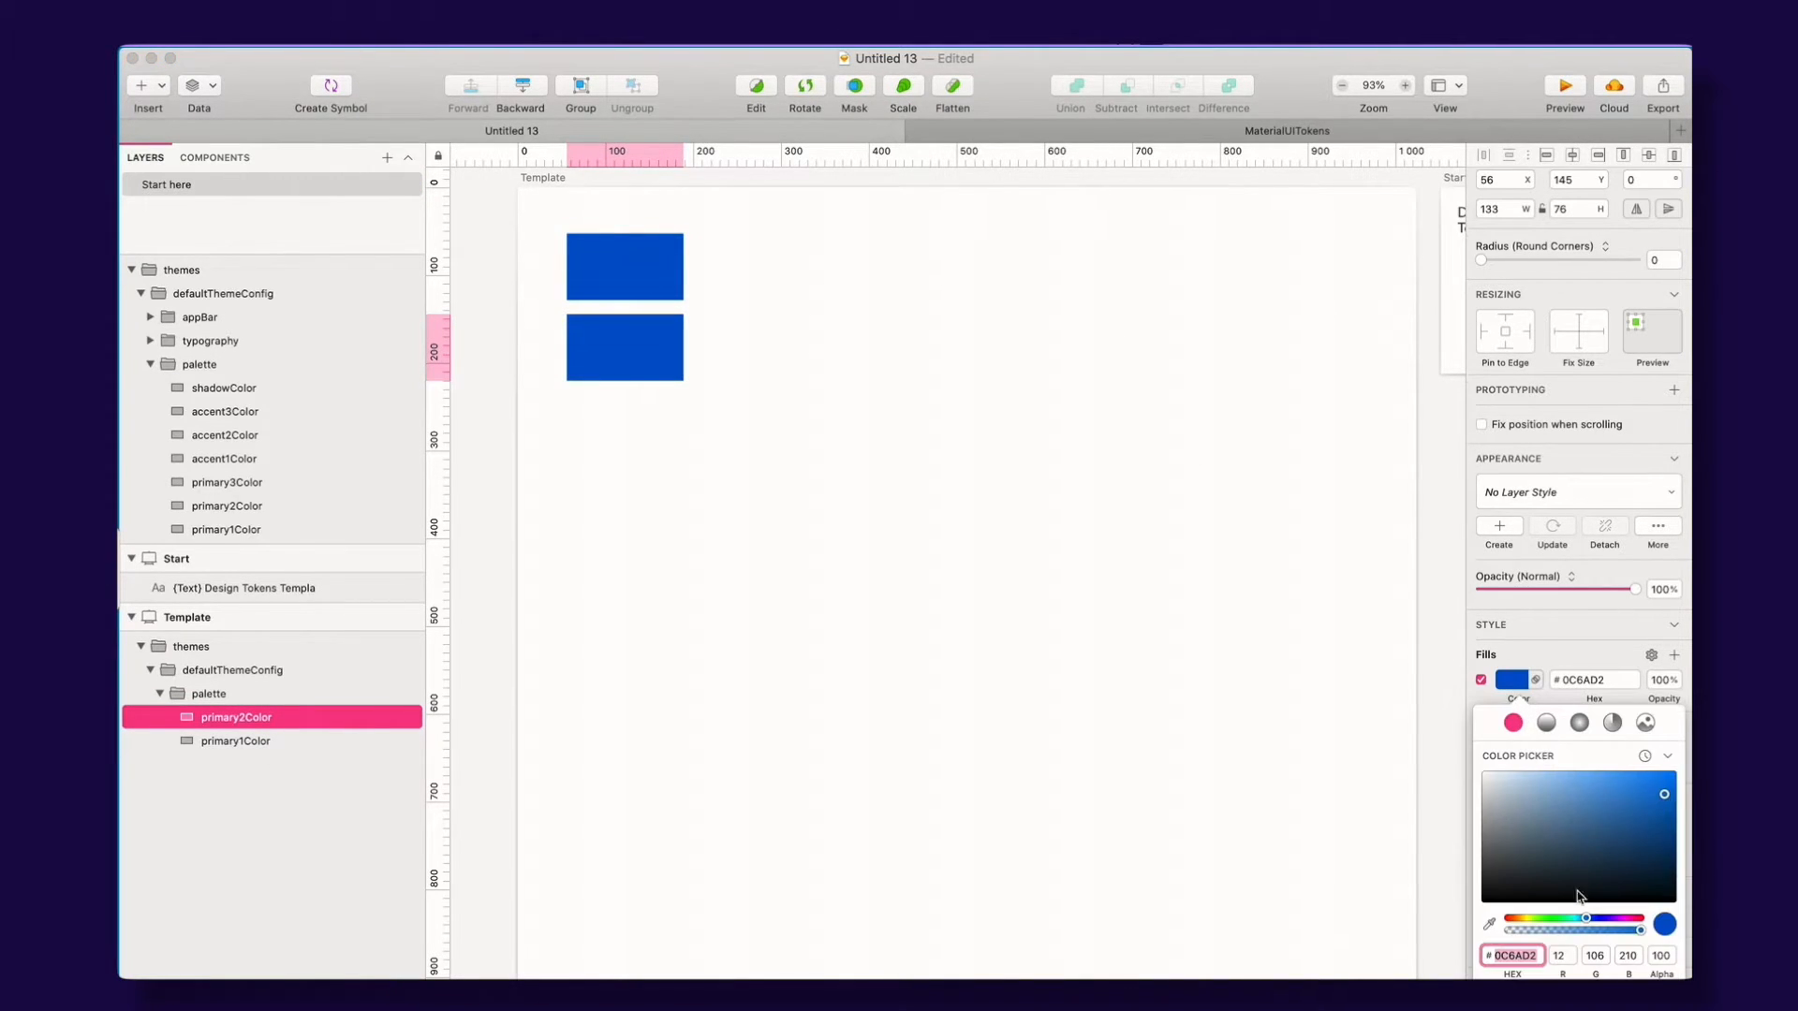
pyautogui.moveTo(1601, 789); pyautogui.dragTo(1572, 817)
pyautogui.click(1040, 618)
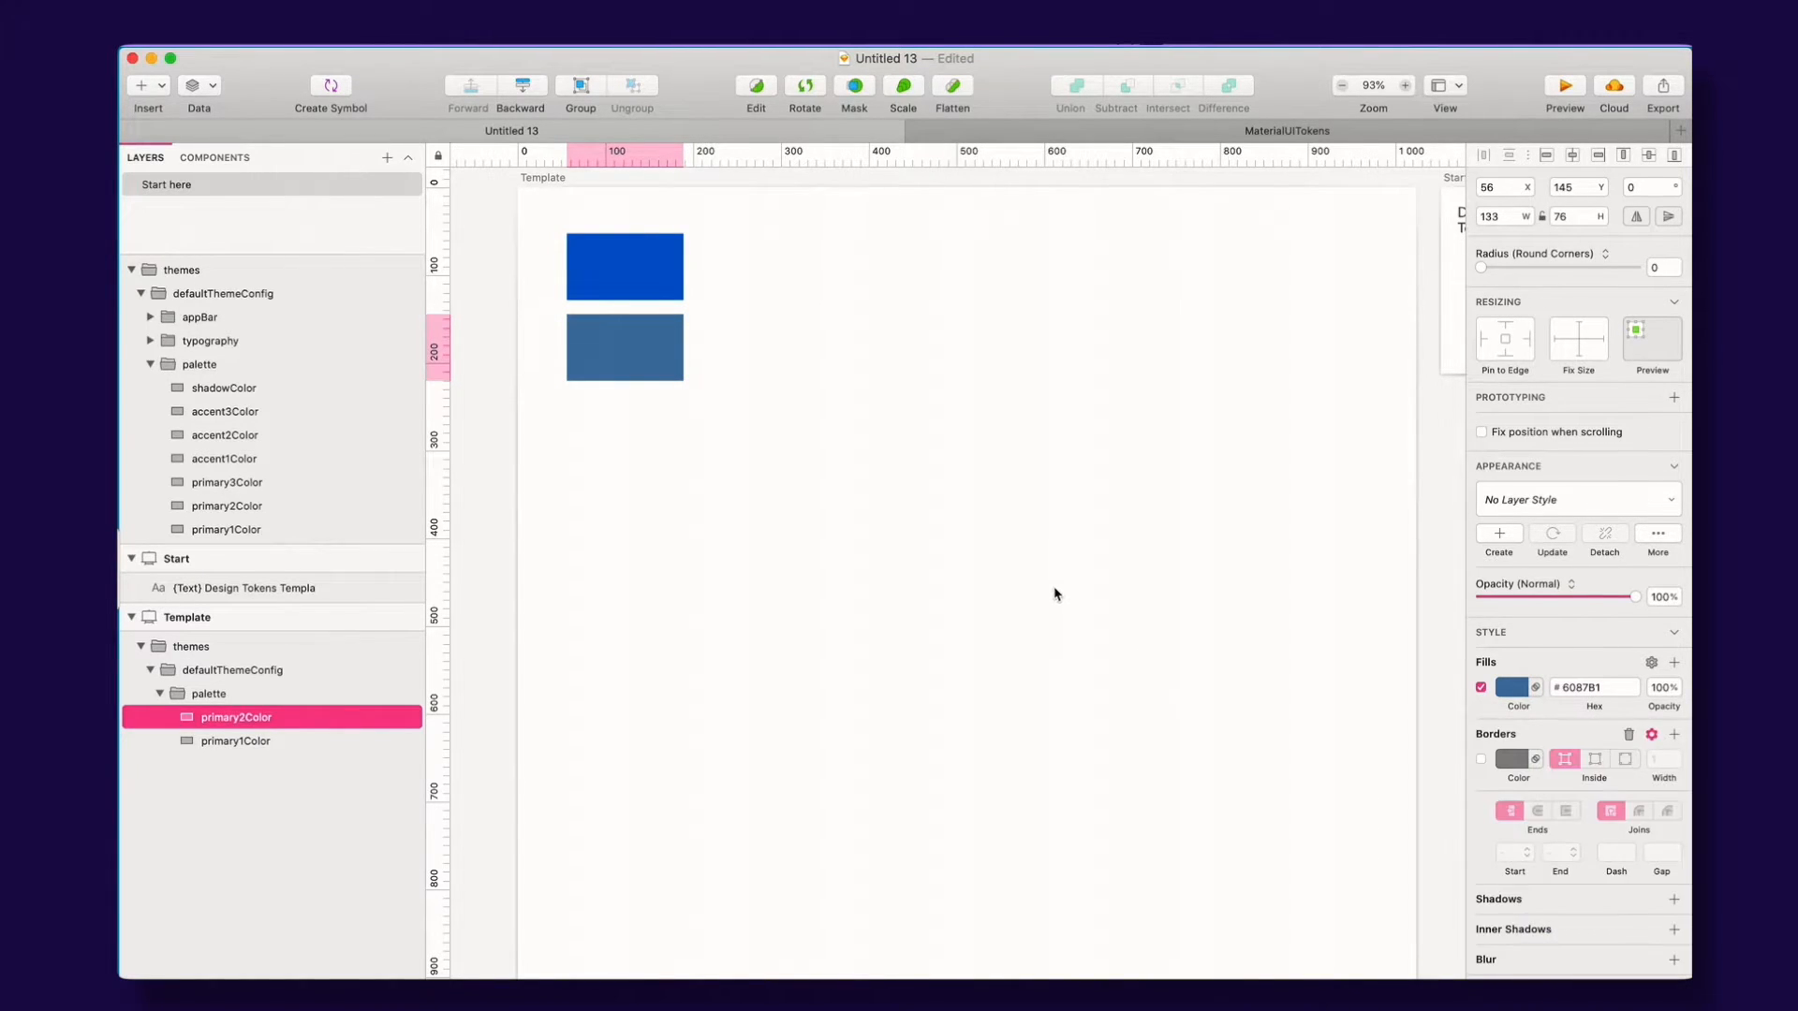
pyautogui.click(1056, 593)
# Step: Compare the Template artboard's themes group with the reference palette and typography layers farther away on the canvas
pyautogui.click(614, 289)
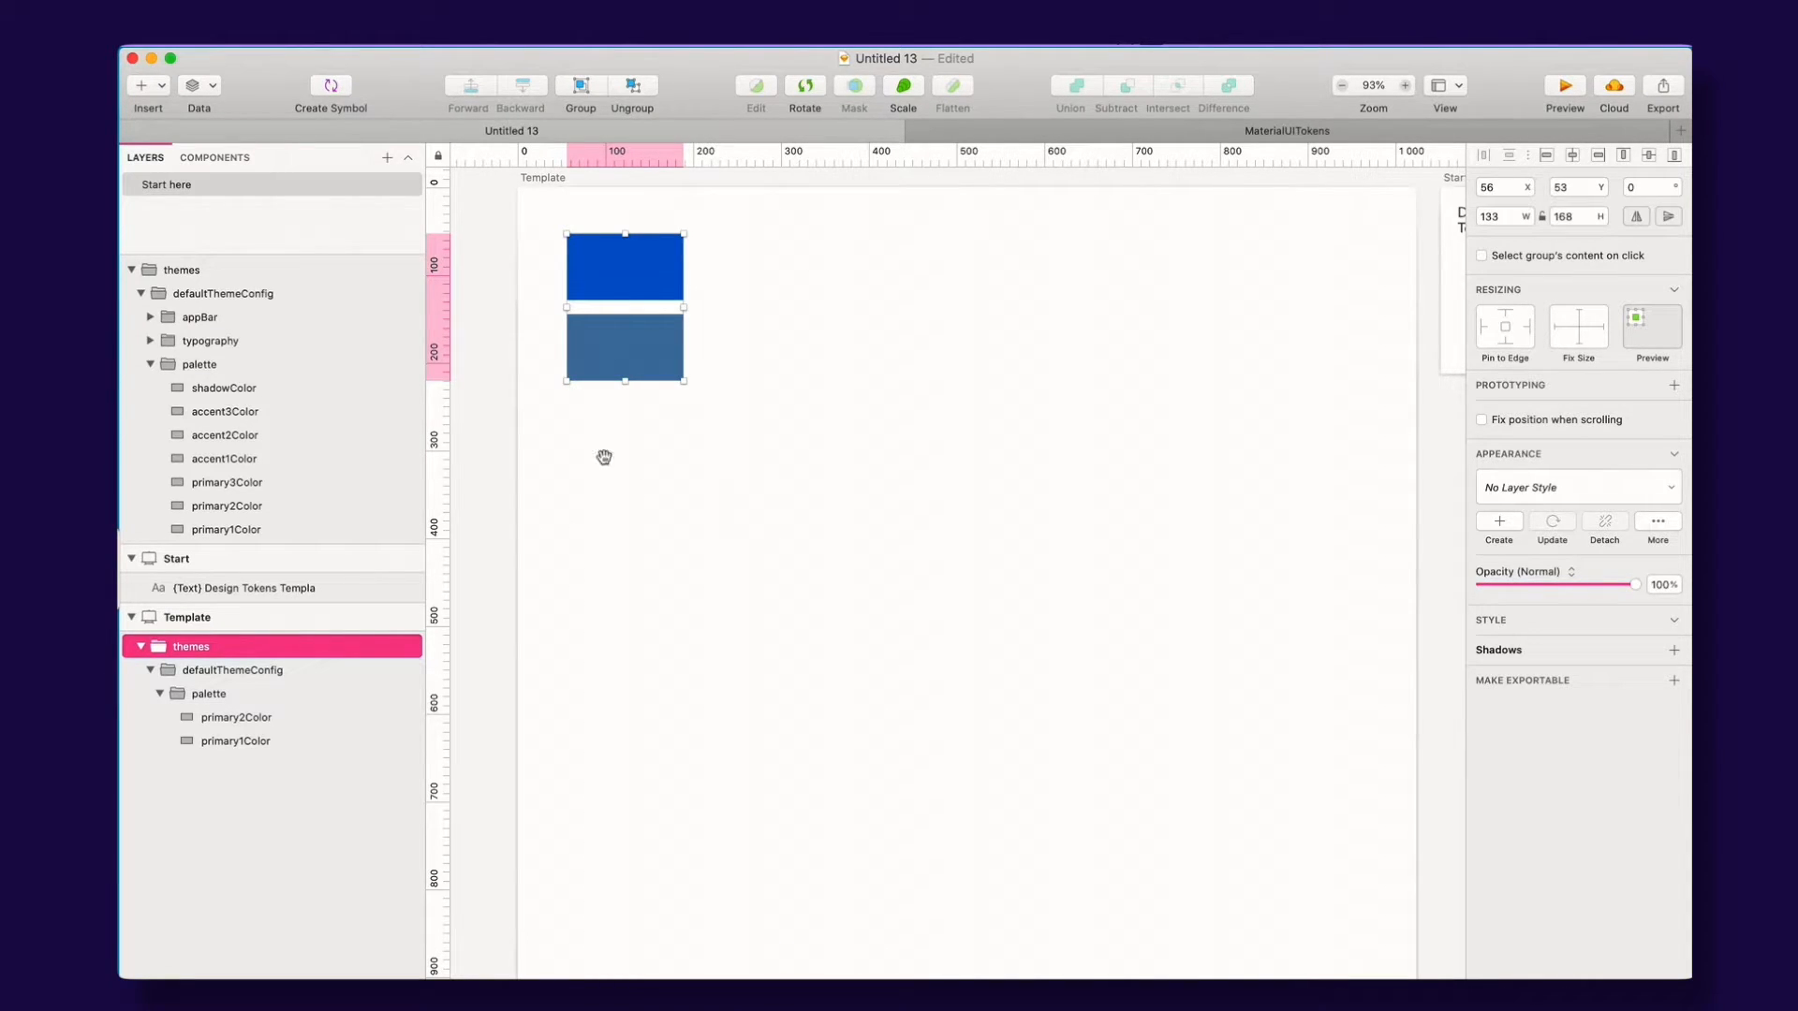
pyautogui.moveTo(562, 470); pyautogui.dragTo(778, 461)
pyautogui.scroll(-5, 740, 463)
pyautogui.moveTo(670, 466); pyautogui.dragTo(959, 389)
pyautogui.moveTo(840, 402); pyautogui.dragTo(1364, 393)
pyautogui.moveTo(1092, 397); pyautogui.dragTo(779, 398)
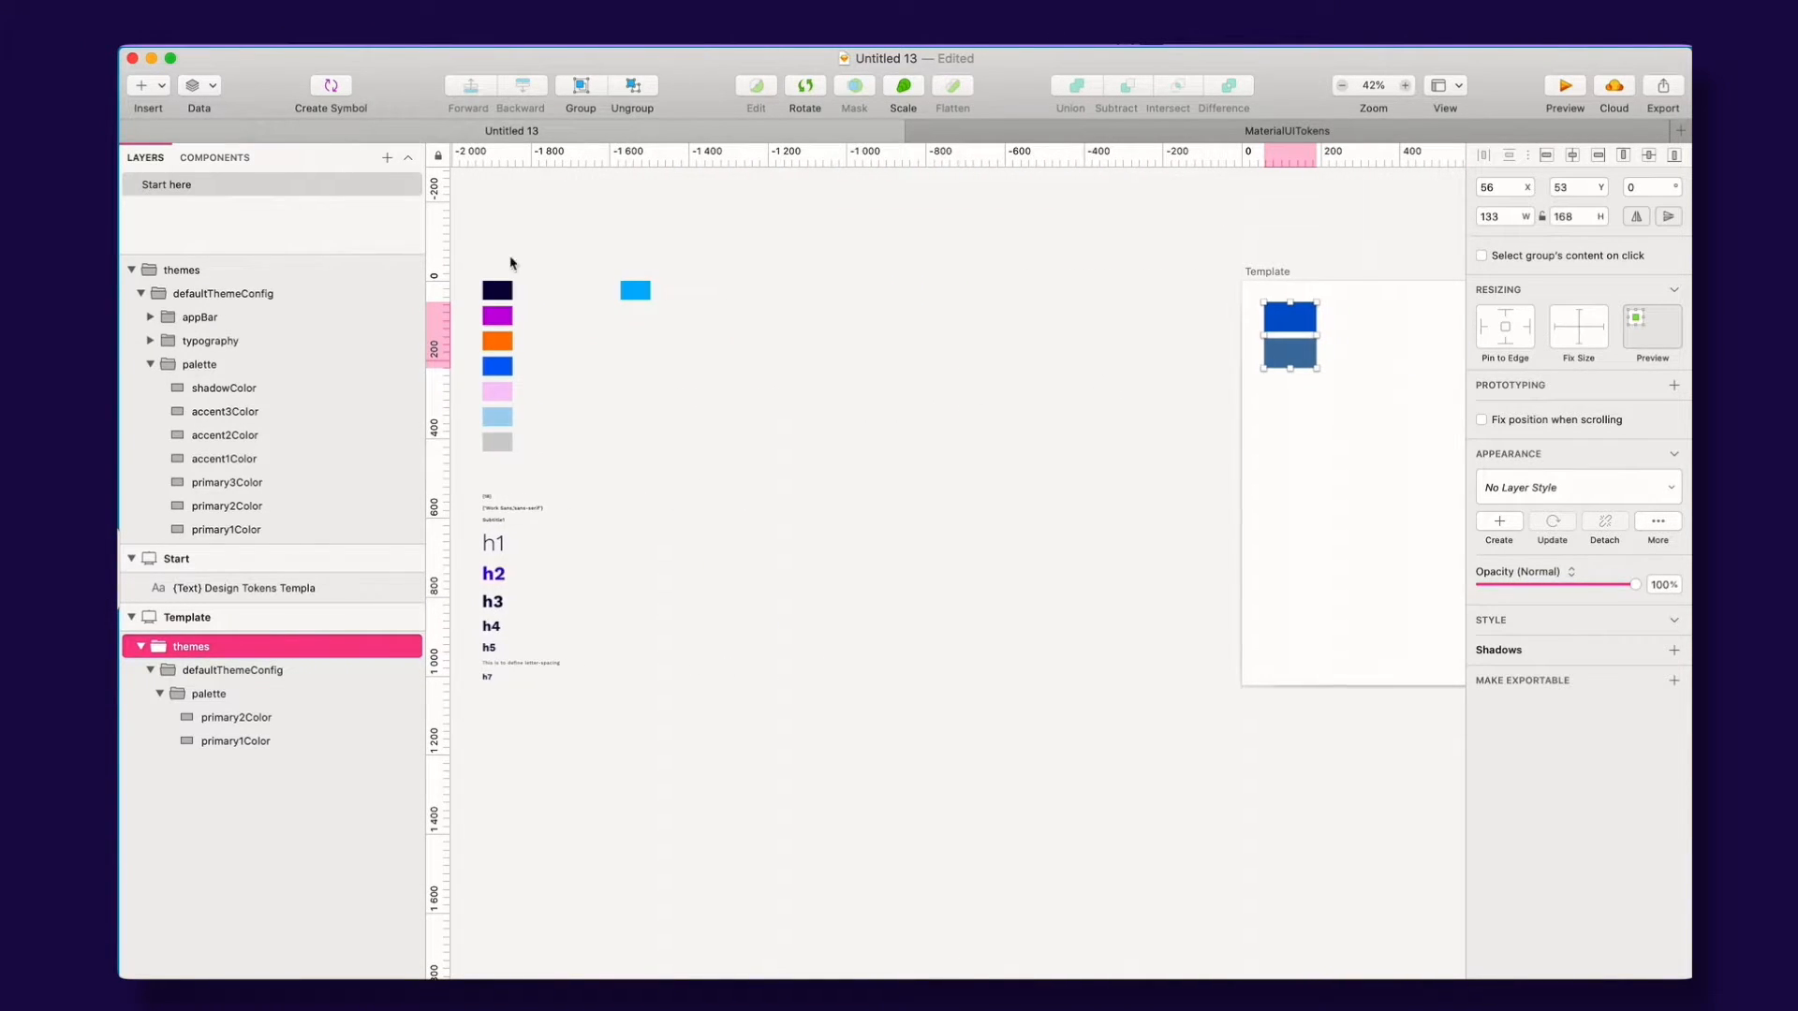
pyautogui.moveTo(1189, 385); pyautogui.dragTo(590, 408)
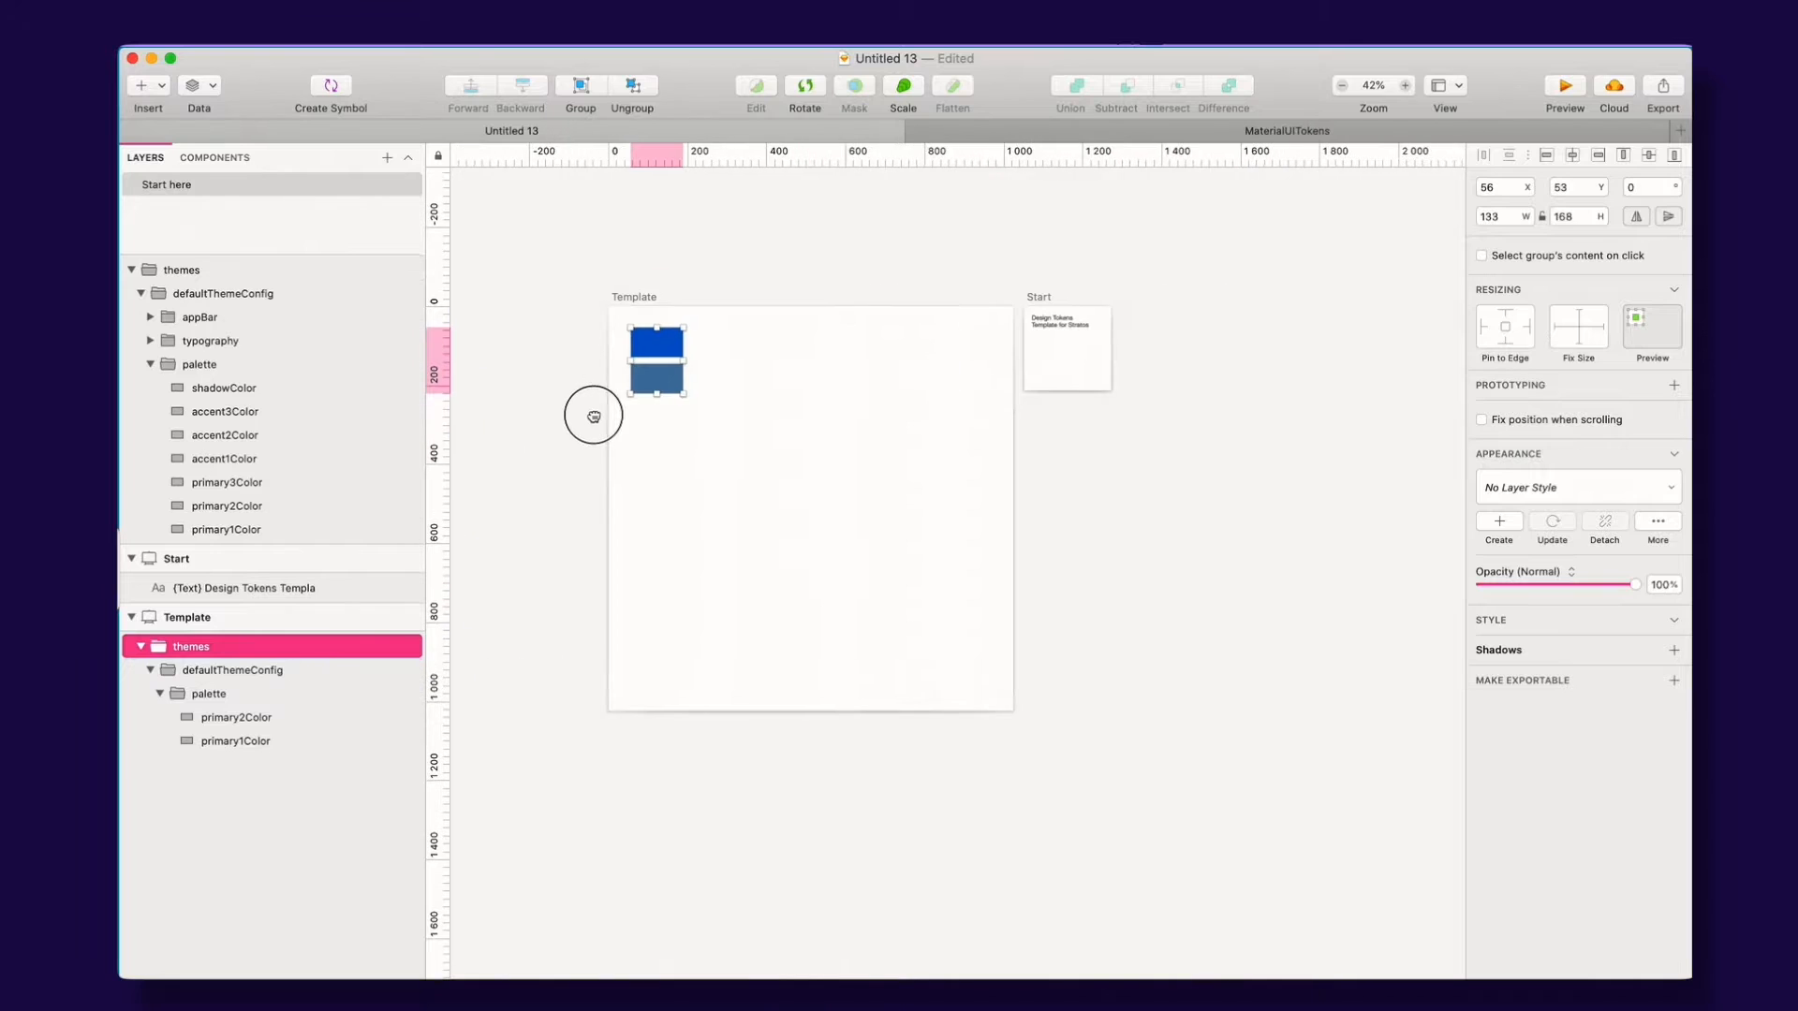
# Step: Switch to the MaterialUITokens document and inspect the color rectangle under Components in the appBar group
pyautogui.click(1073, 133)
pyautogui.click(1025, 340)
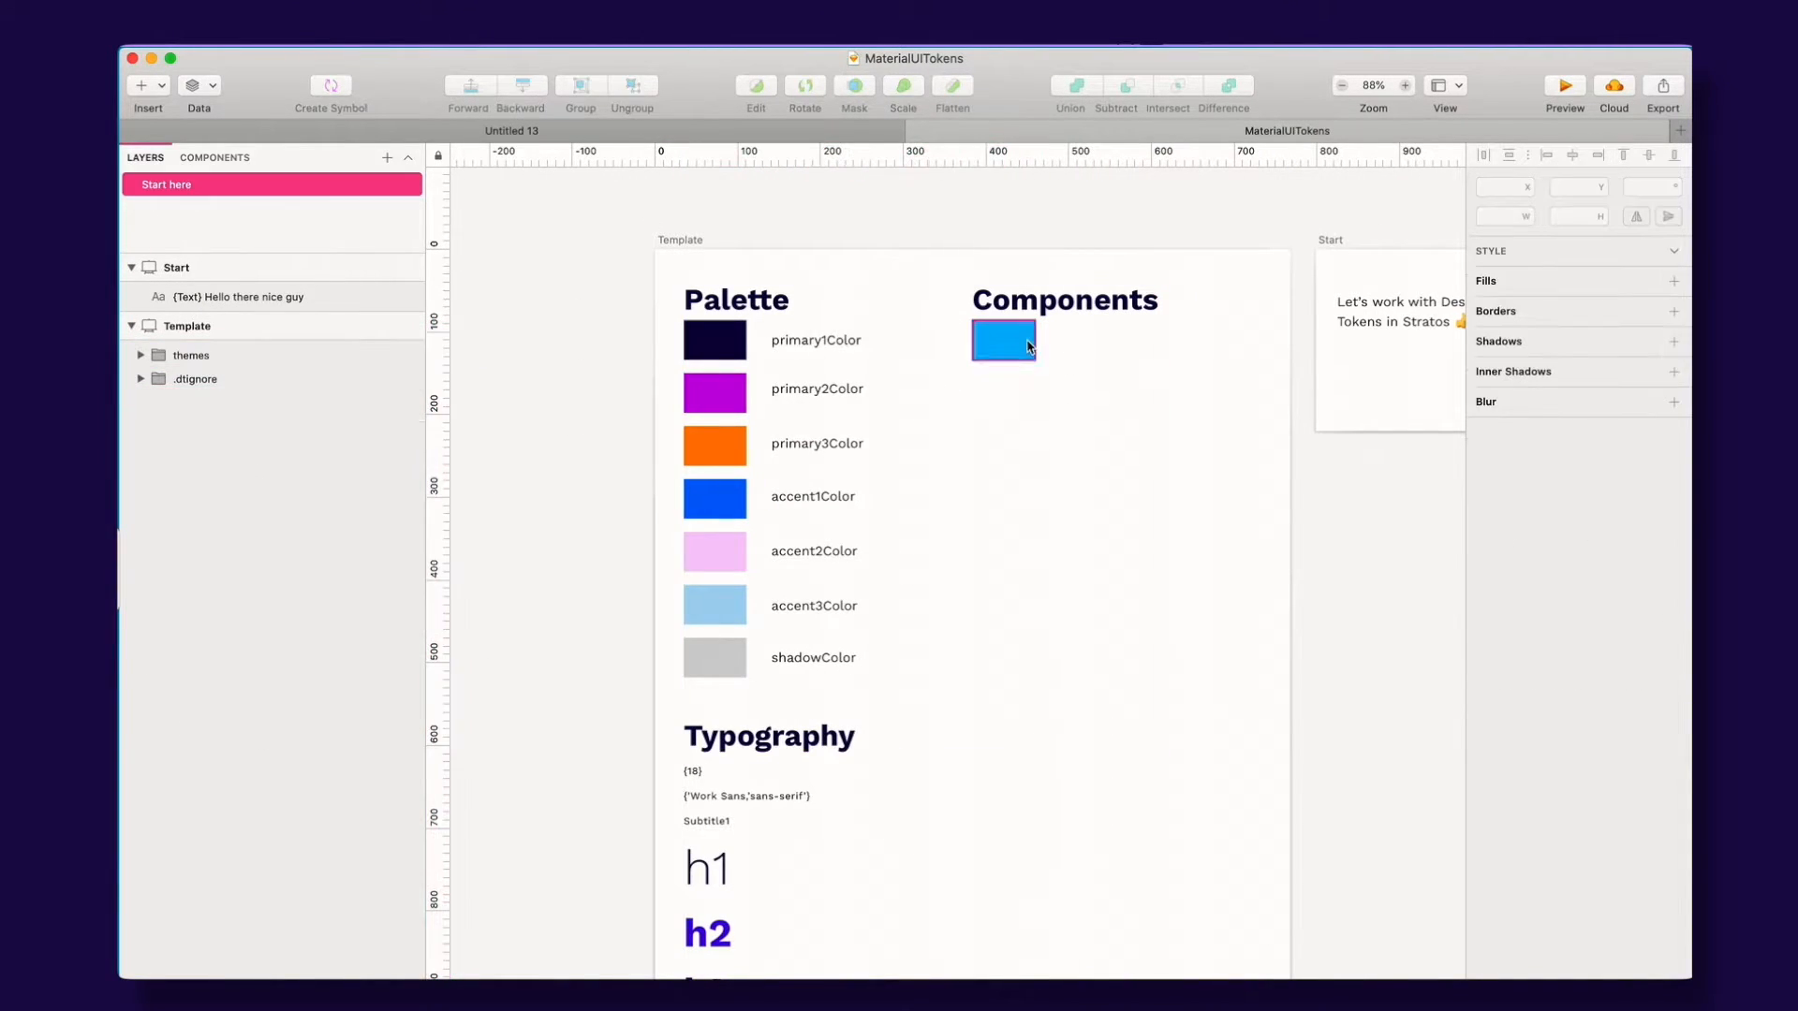
pyautogui.scroll(-3, 855, 469)
pyautogui.hscroll(2, 855, 469)
pyautogui.scroll(2, 772, 351)
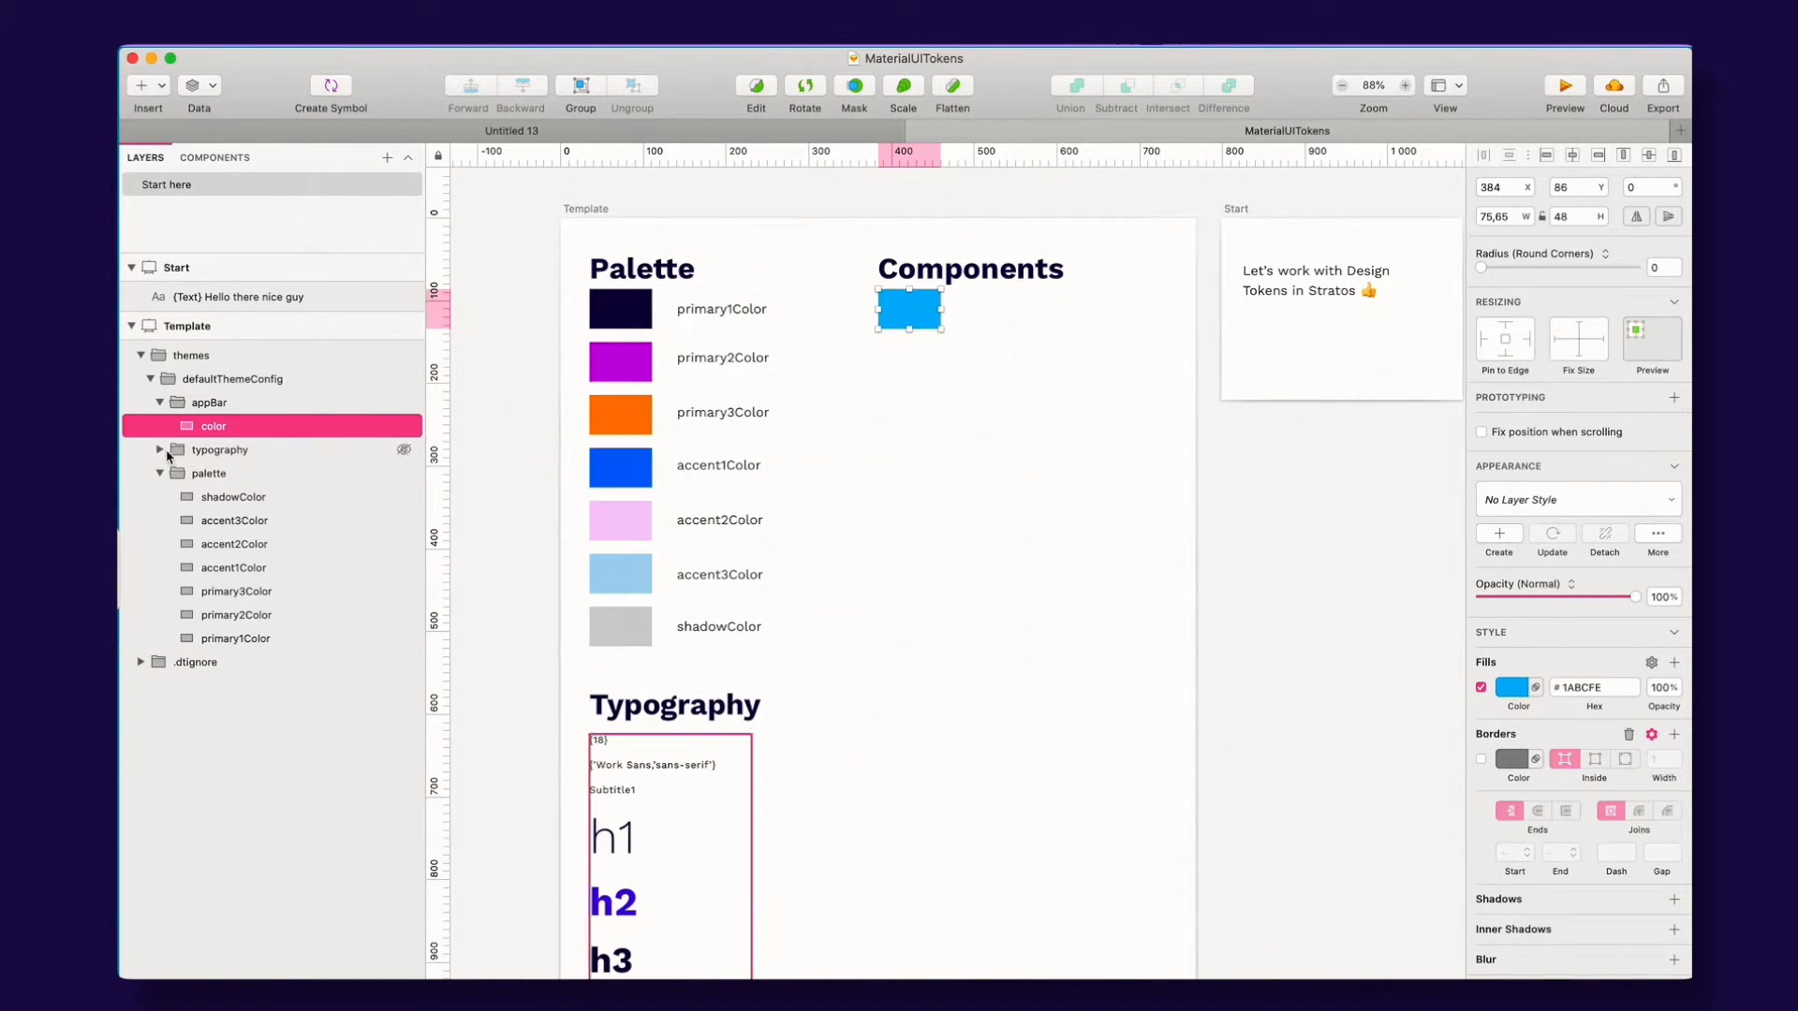
# Step: Switch to the Mui Theme Generator and expand the appBar component to examine its properties
pyautogui.press('super+Tab')
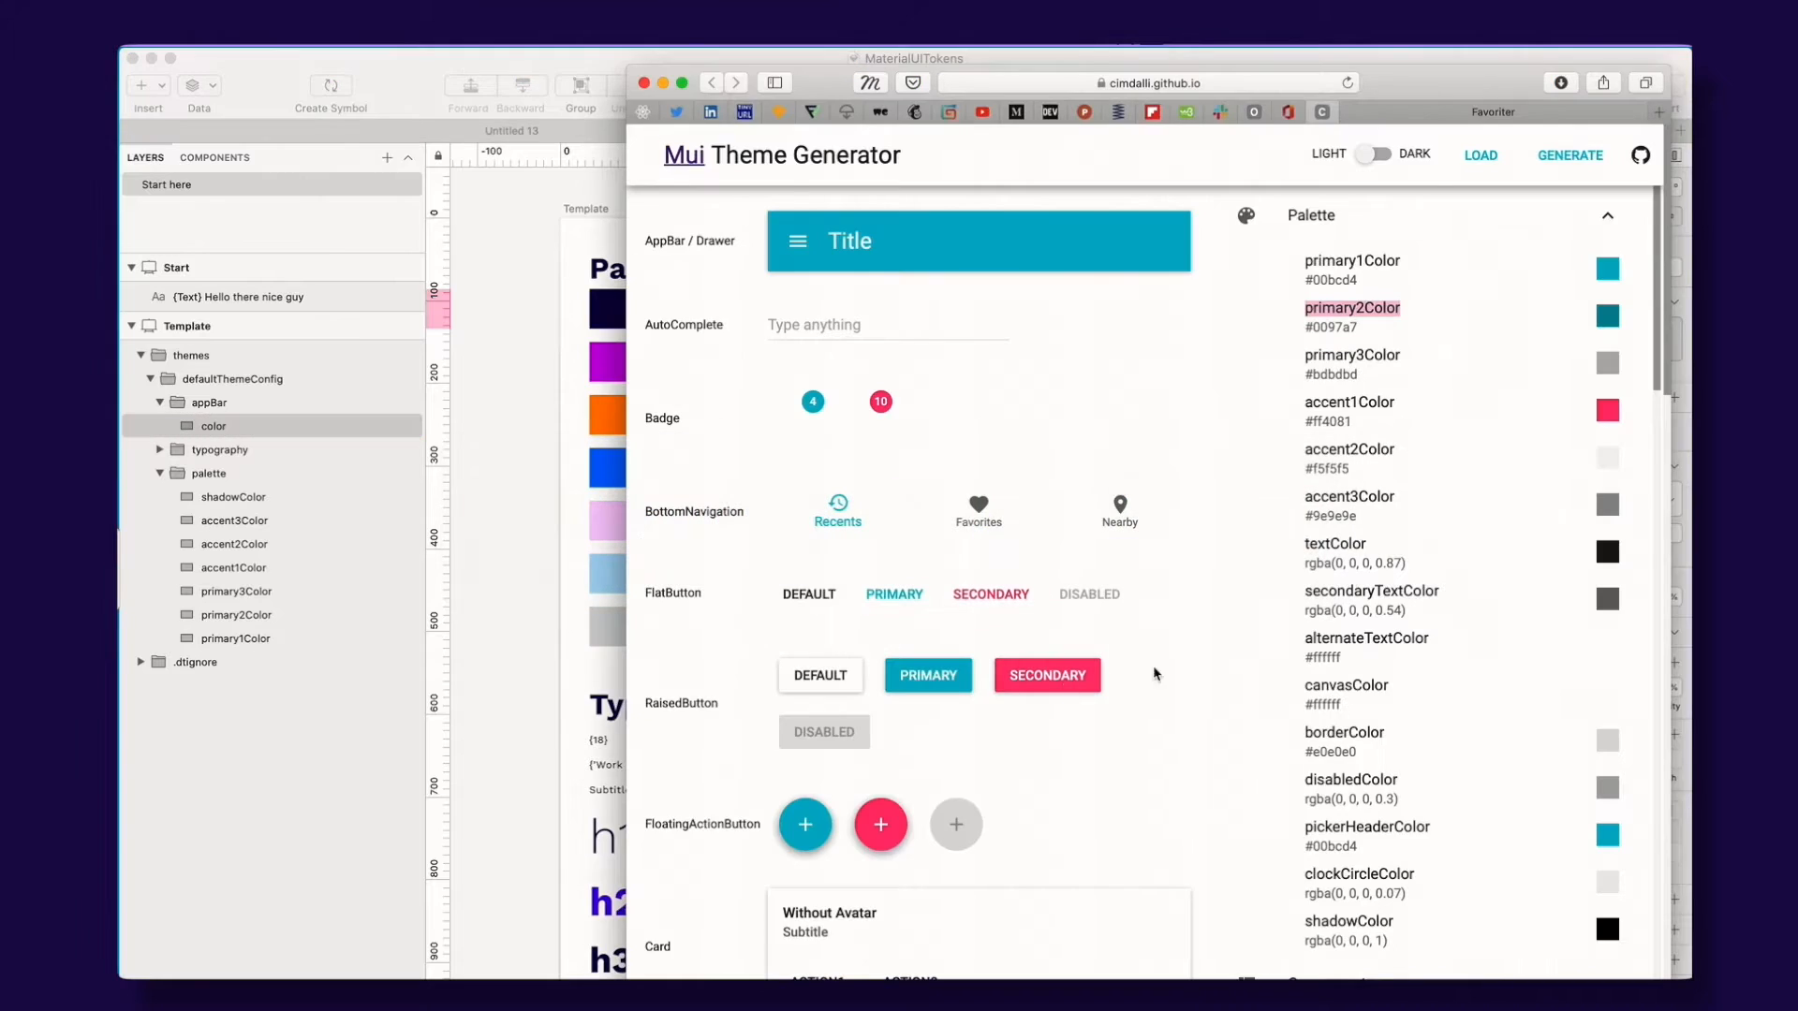
pyautogui.scroll(-10, 1385, 670)
pyautogui.scroll(5, 1385, 670)
pyautogui.scroll(-15, 1384, 670)
pyautogui.scroll(-10, 1380, 672)
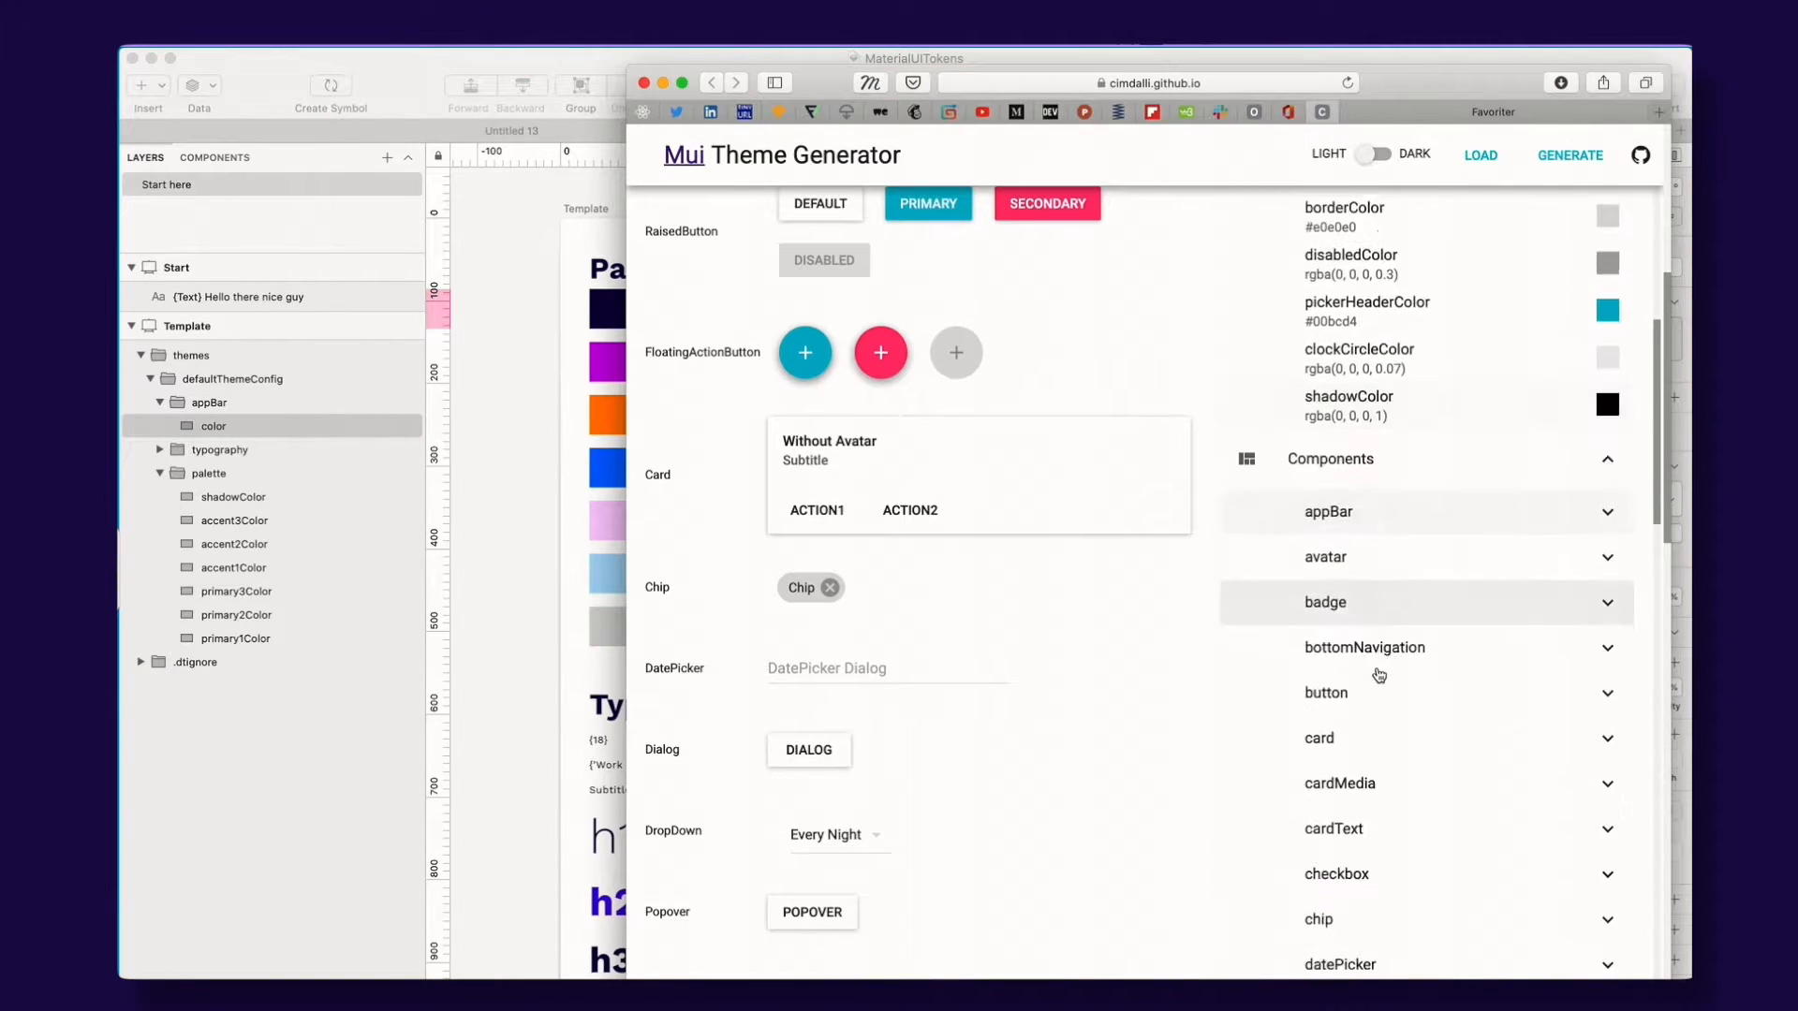
pyautogui.click(1608, 444)
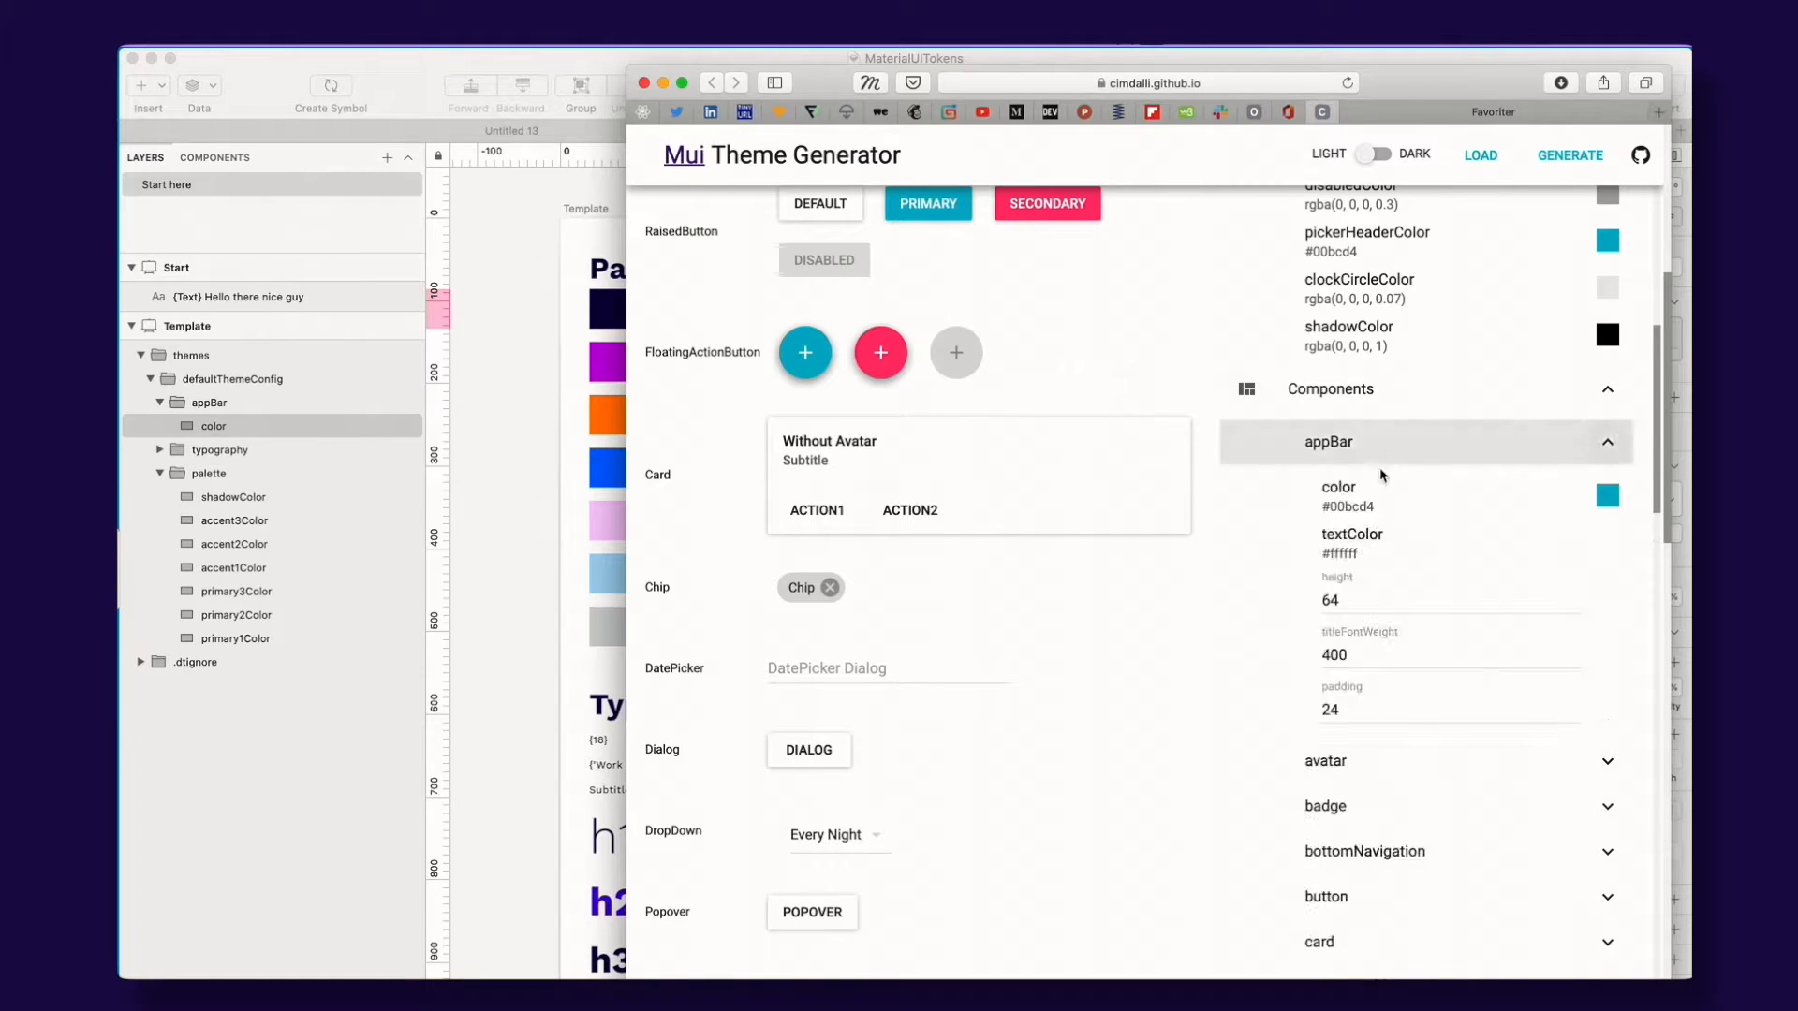
pyautogui.scroll(1, 1339, 498)
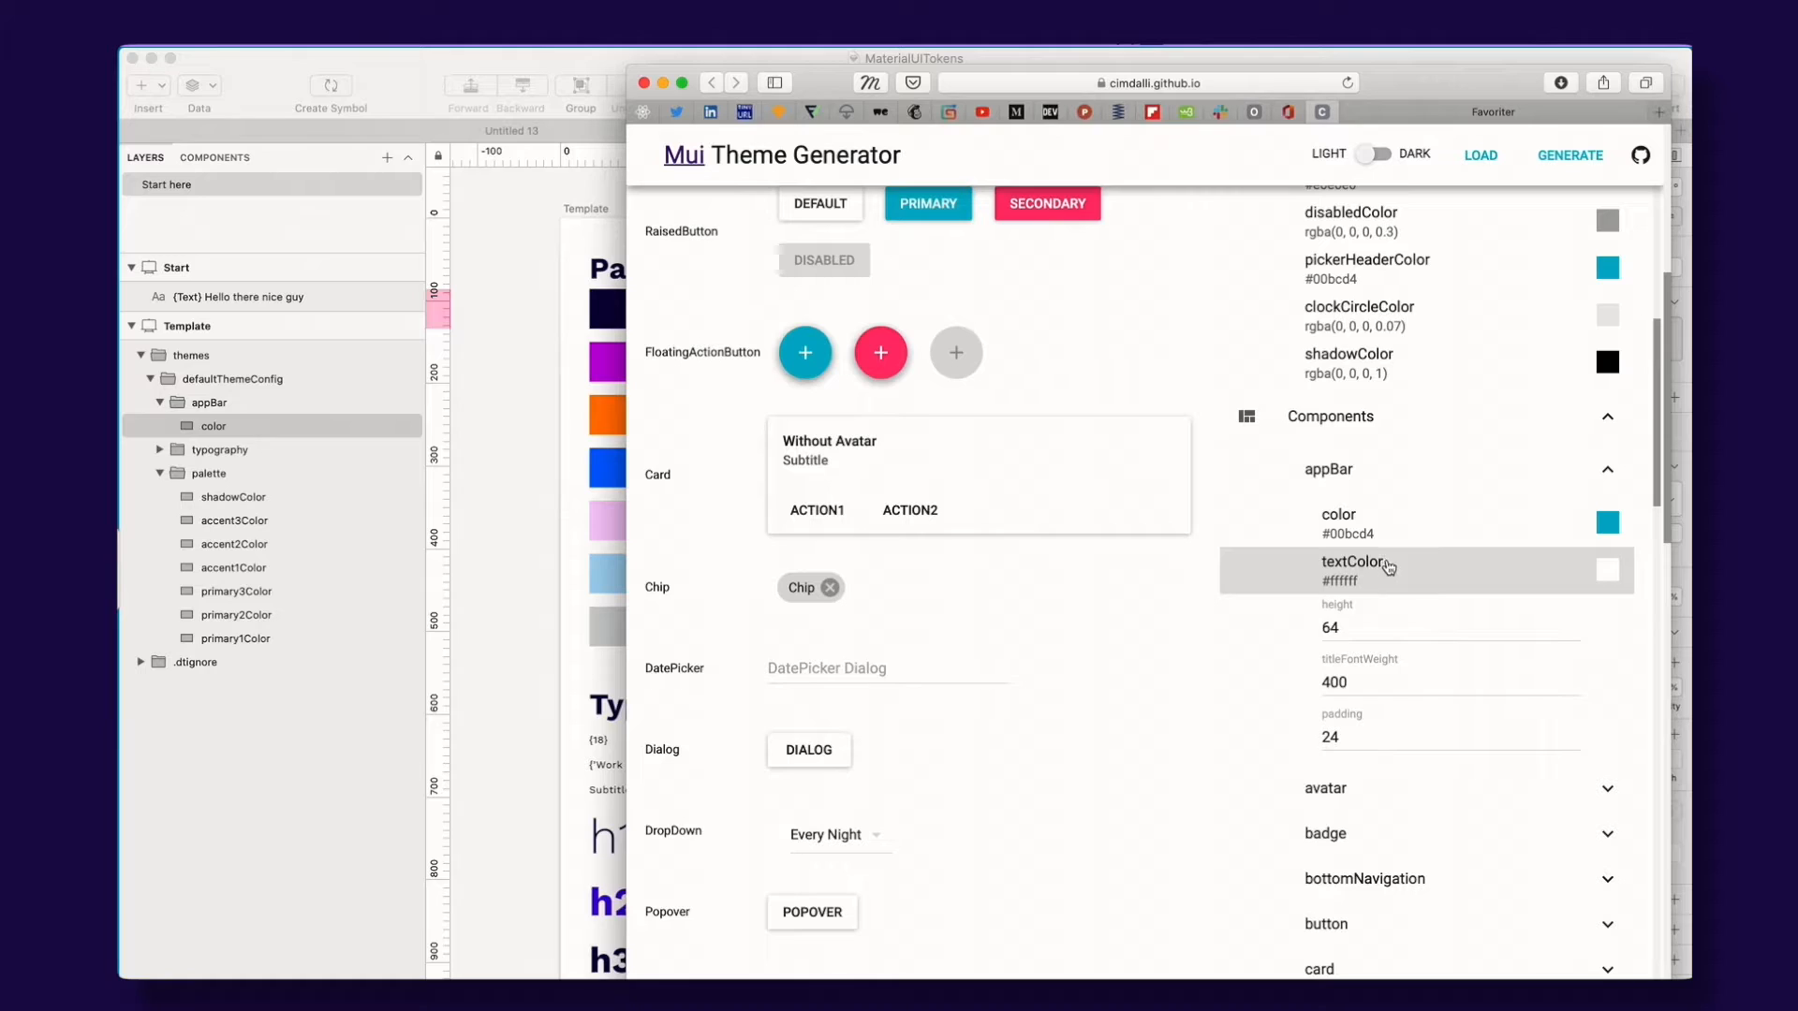
# Step: Return to Sketch, duplicate the appBar color rectangle under Components and move the copy straight down to Y 146
pyautogui.click(534, 475)
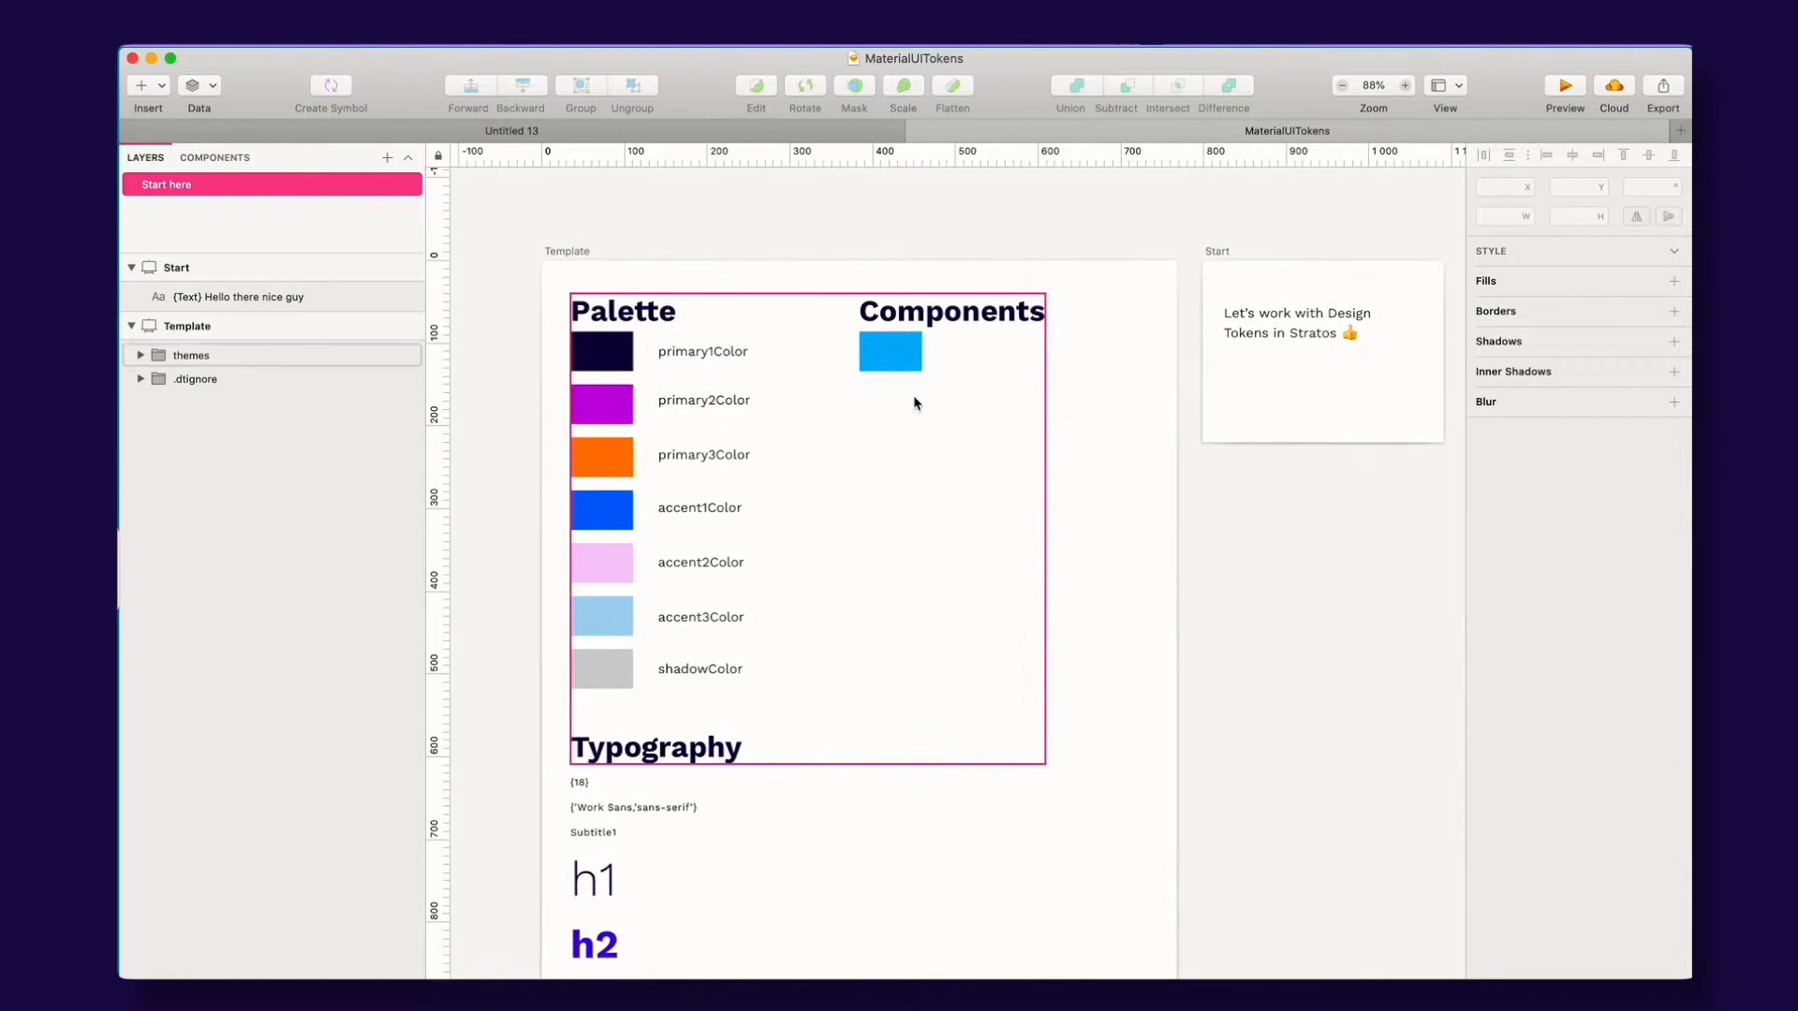
pyautogui.scroll(5, 927, 413)
pyautogui.click(875, 300)
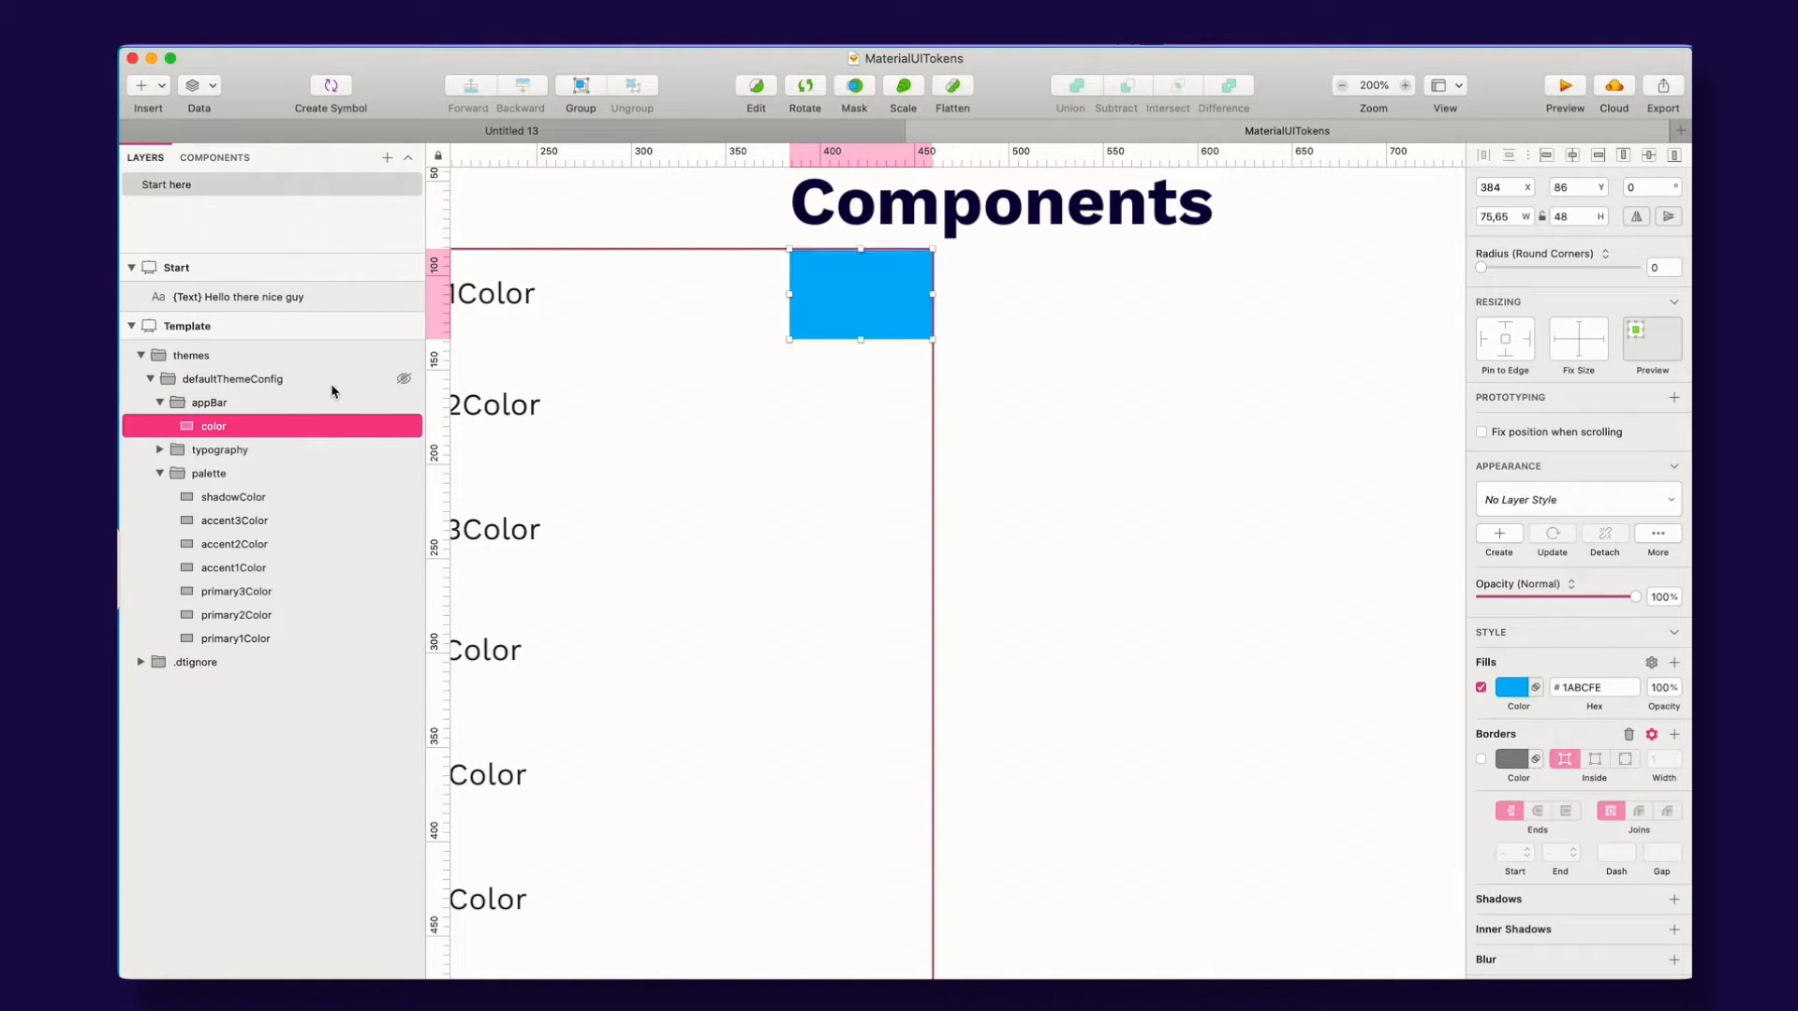
pyautogui.press('super+d')
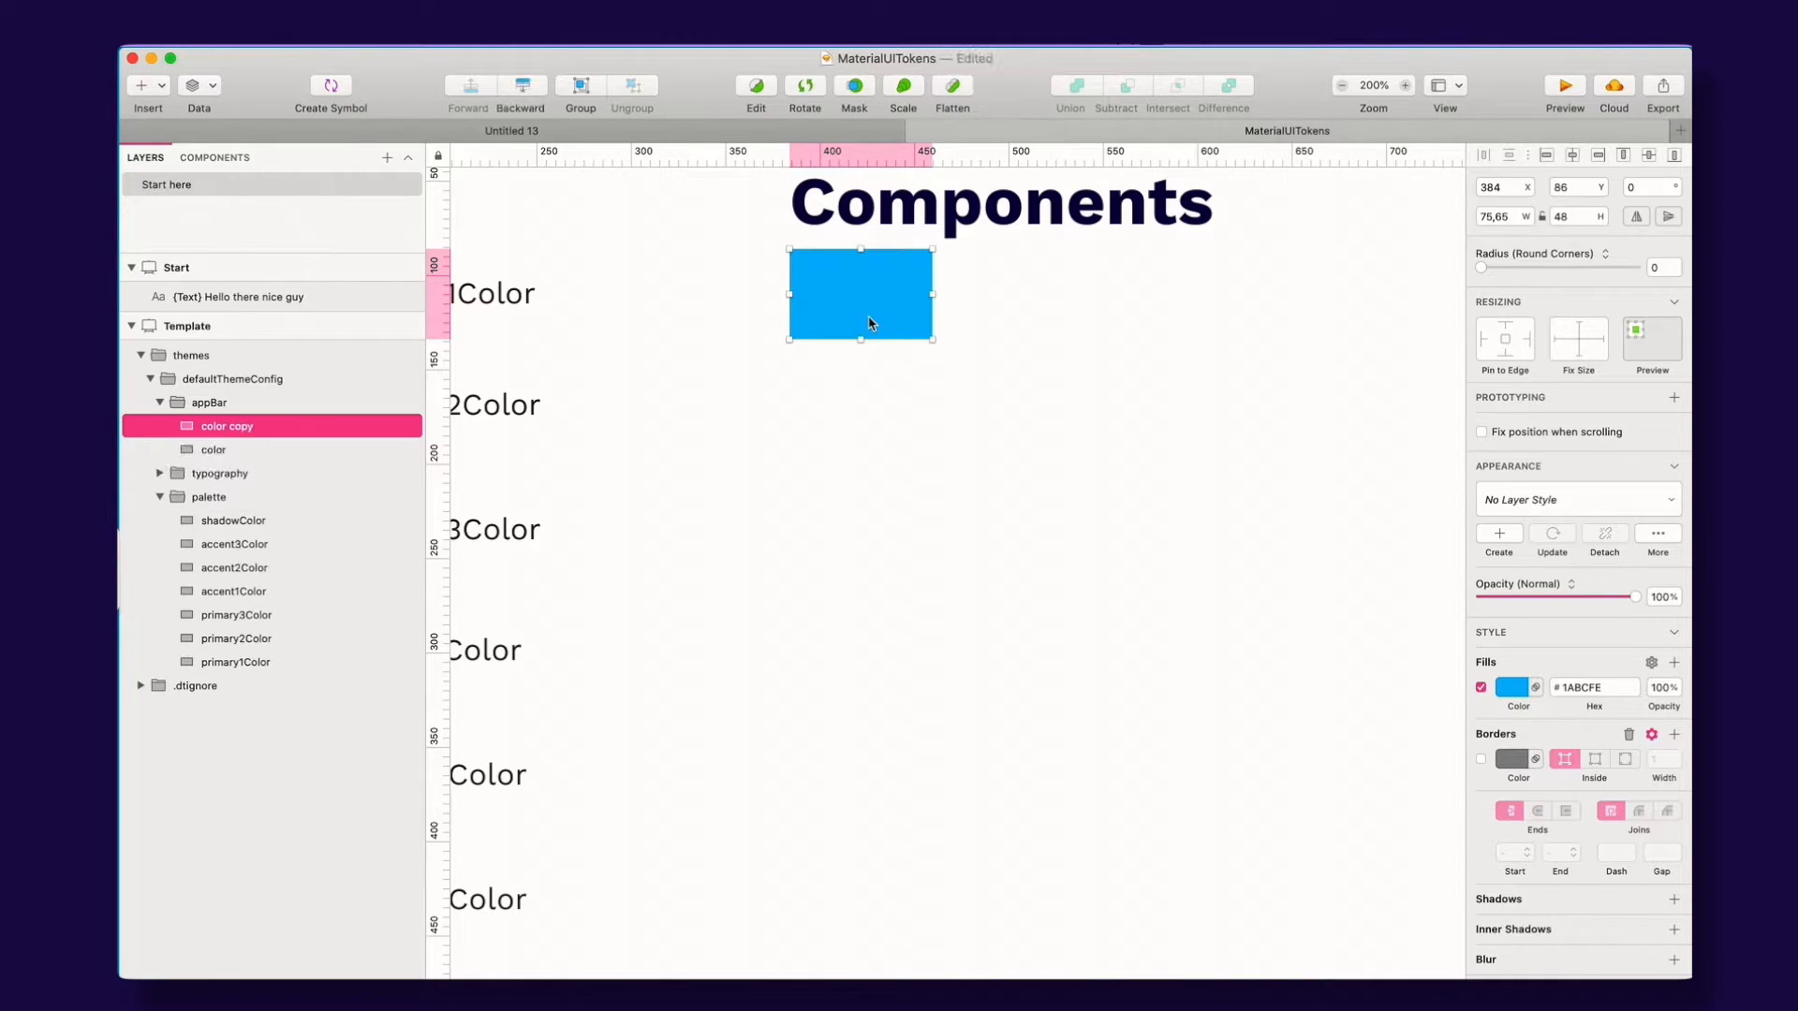
pyautogui.hotkey('shift', 'Down')
pyautogui.hotkey('shift', 'Down')
pyautogui.hotkey('shift', 'Down')
pyautogui.hotkey('shift', 'Down')
pyautogui.hotkey('shift', 'Down')
pyautogui.hotkey('shift', 'Down')
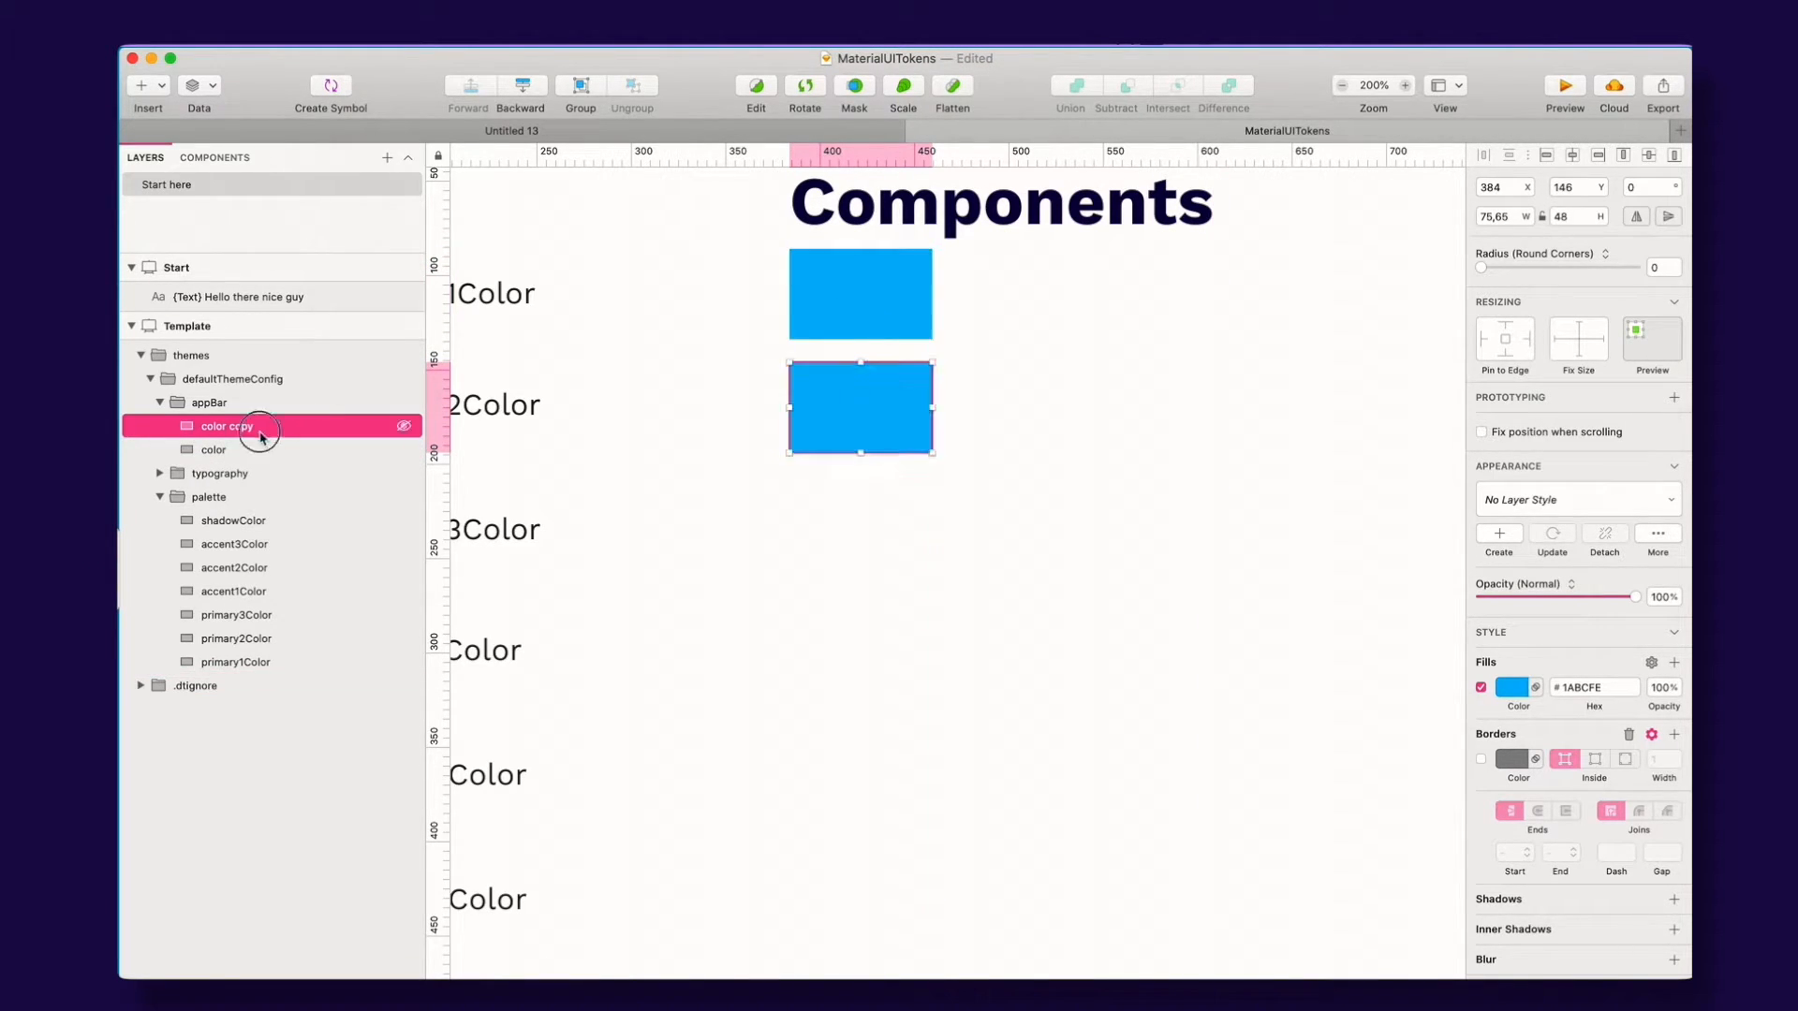
# Step: Increase the vertical spacing between the two appBar rectangles so the copy sits at Y 150, and reselect the copy
pyautogui.keyDown('shift'); pyautogui.click(214, 452); pyautogui.keyUp('shift')
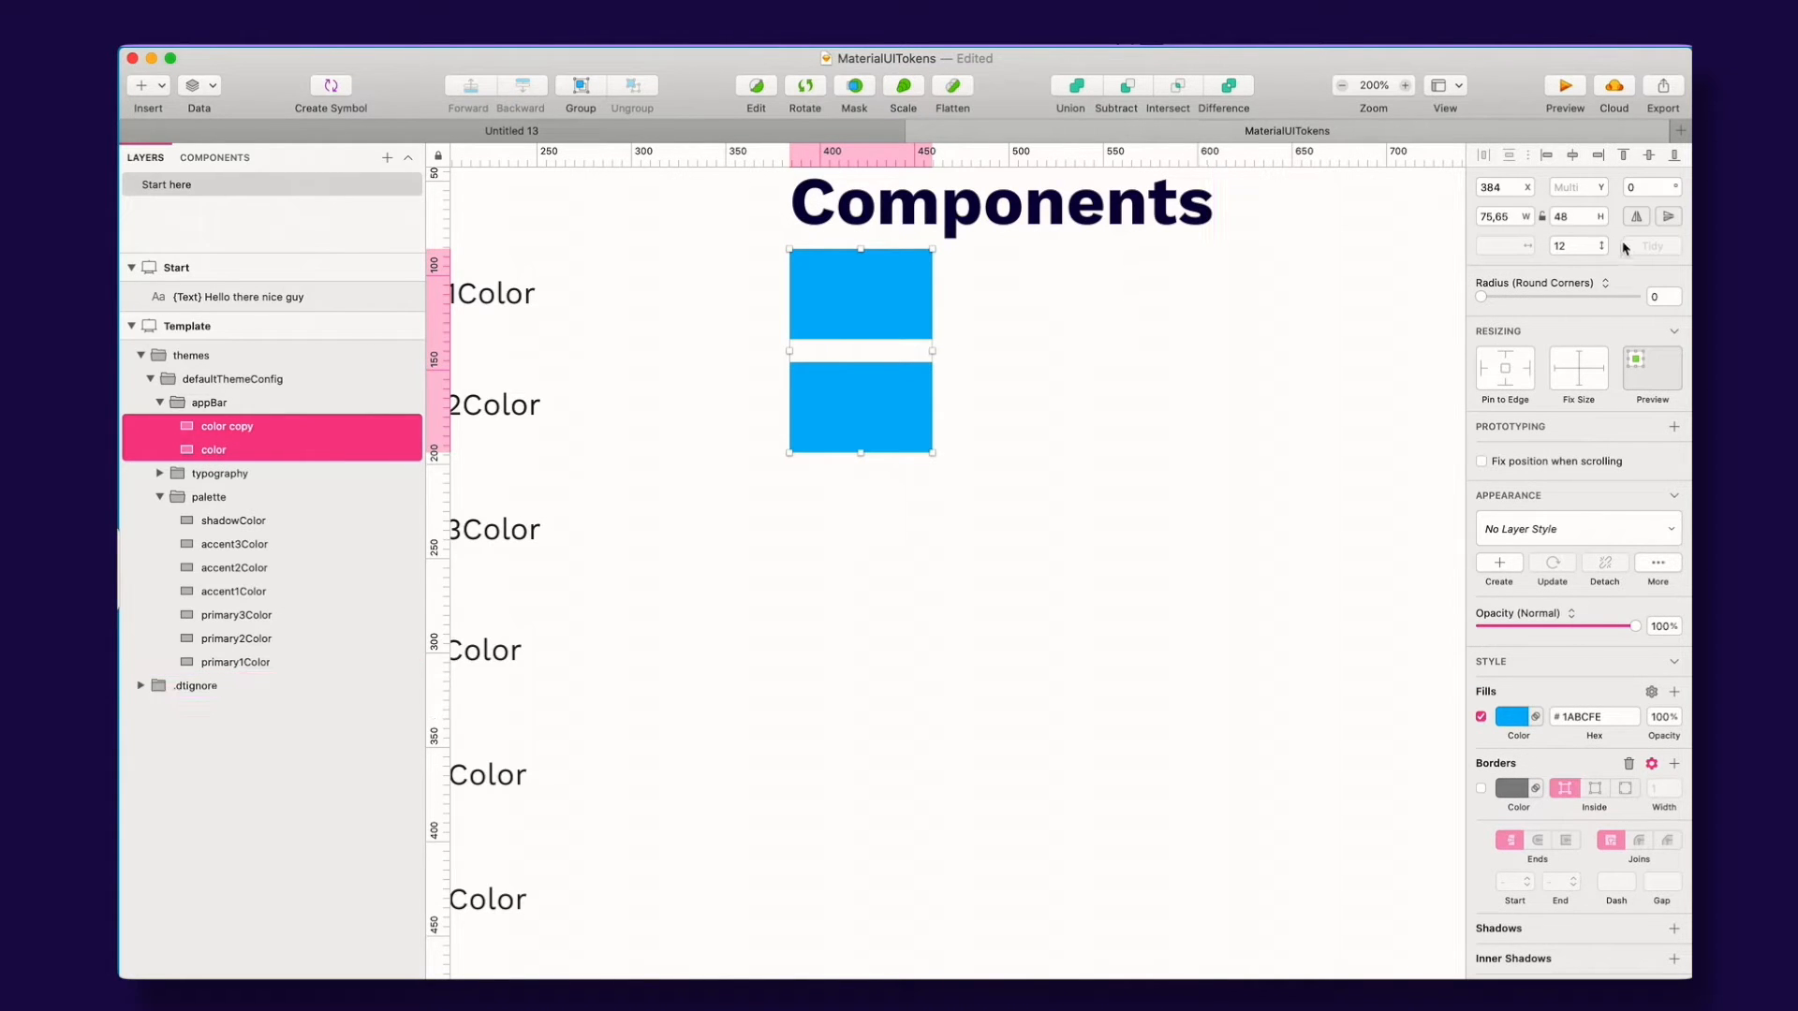
pyautogui.click(1579, 246)
pyautogui.press('Return')
pyautogui.scroll(-3, 1012, 333)
pyautogui.click(1429, 325)
pyautogui.click(911, 409)
# Step: Copy the name textColor from the Mui Theme Generator's appBar component and rename the color copy rectangle in Sketch with it
pyautogui.press('super+Tab')
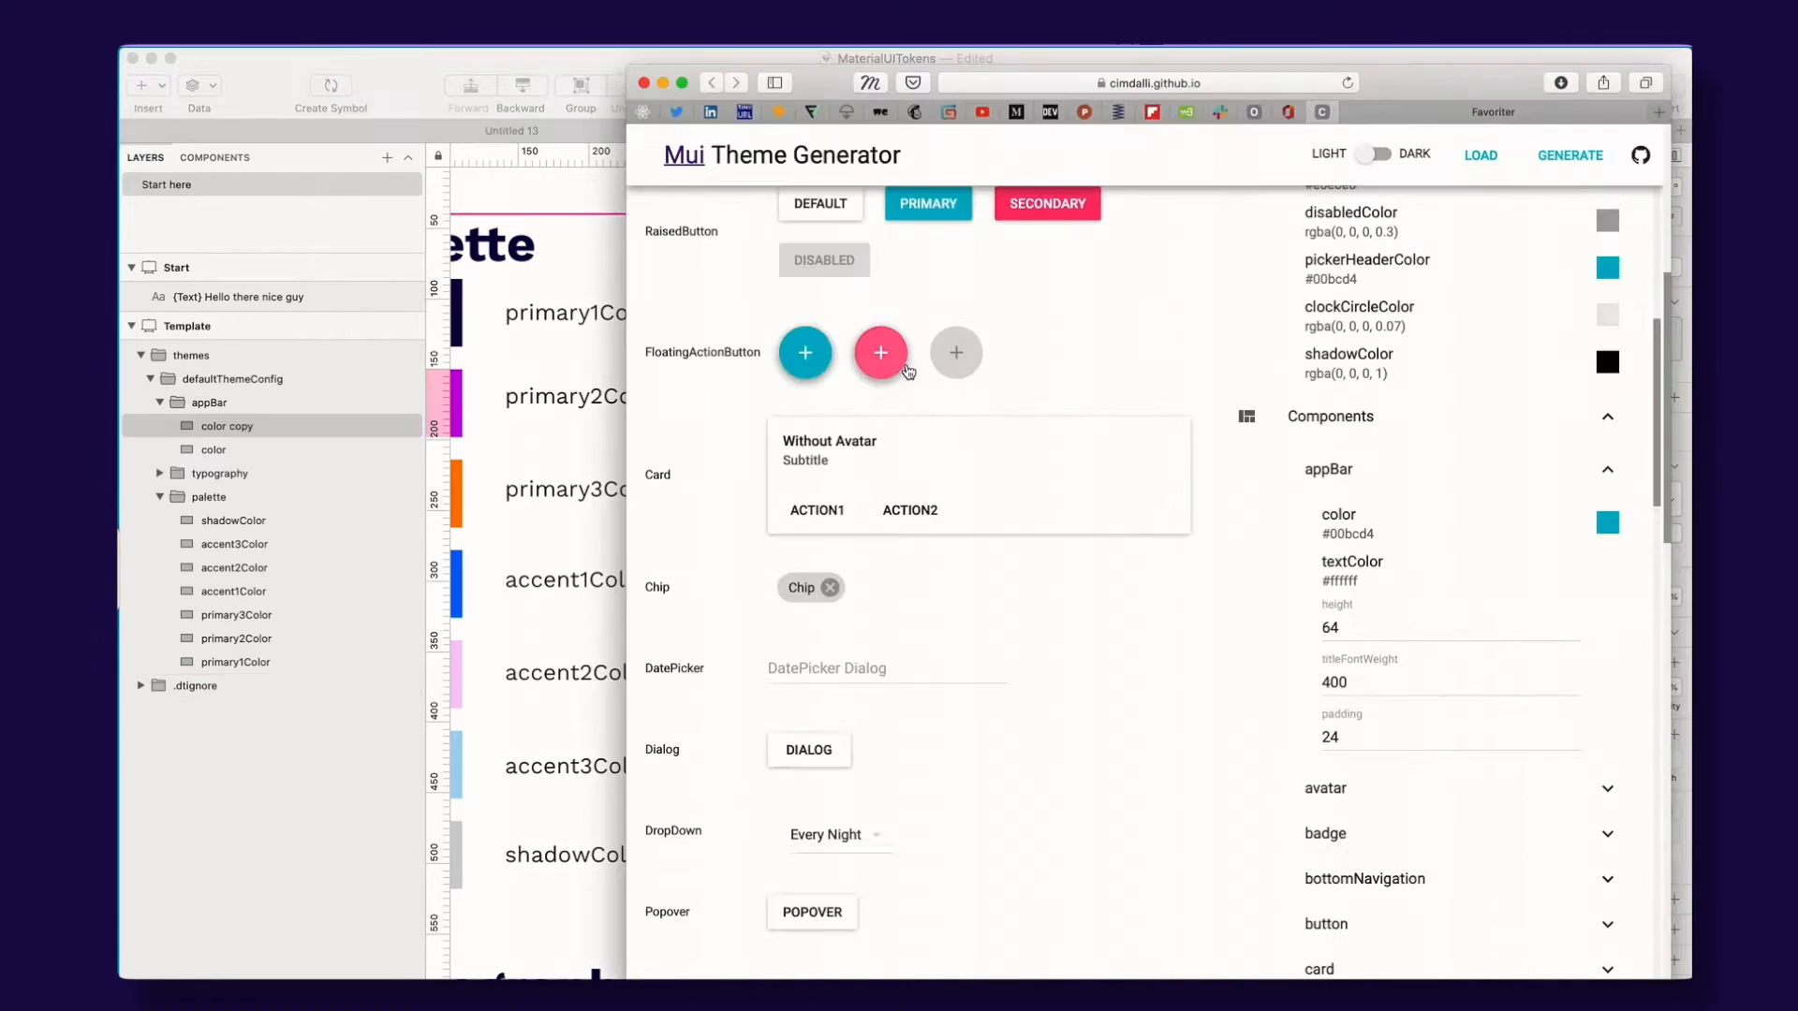
pyautogui.moveTo(1384, 564); pyautogui.dragTo(1320, 564)
pyautogui.press('super+c')
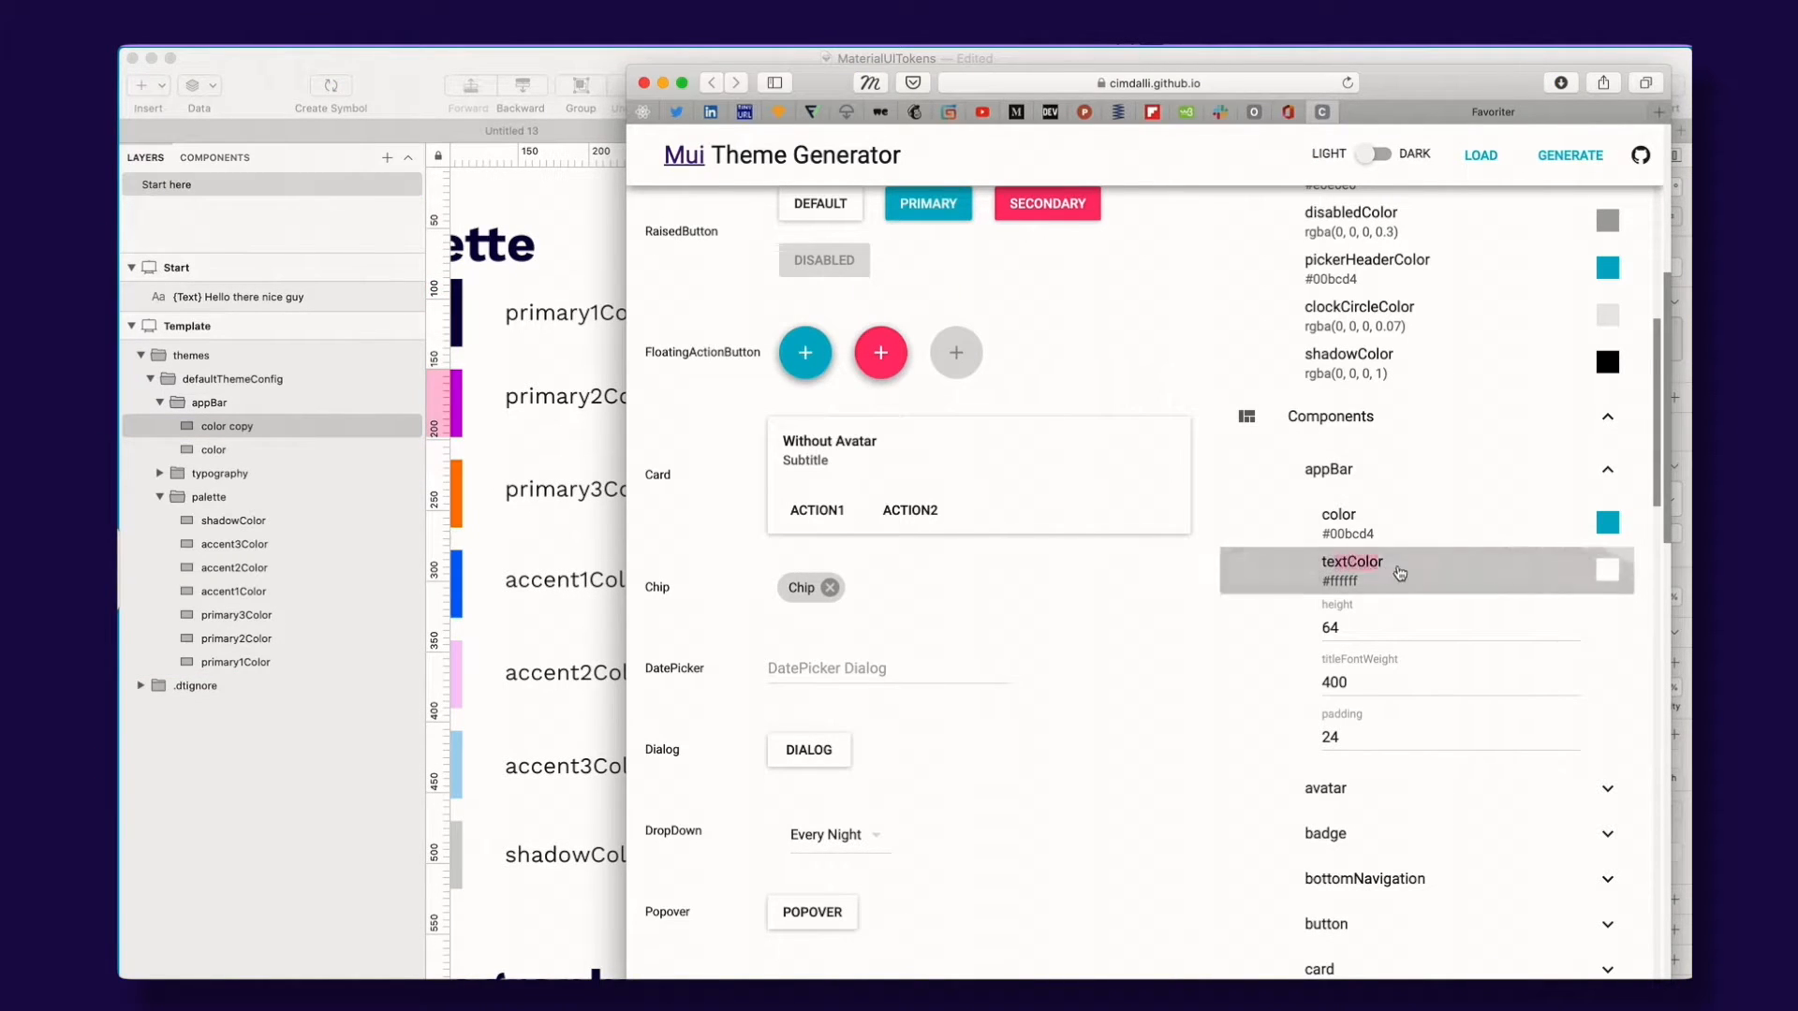
pyautogui.press('super+Tab')
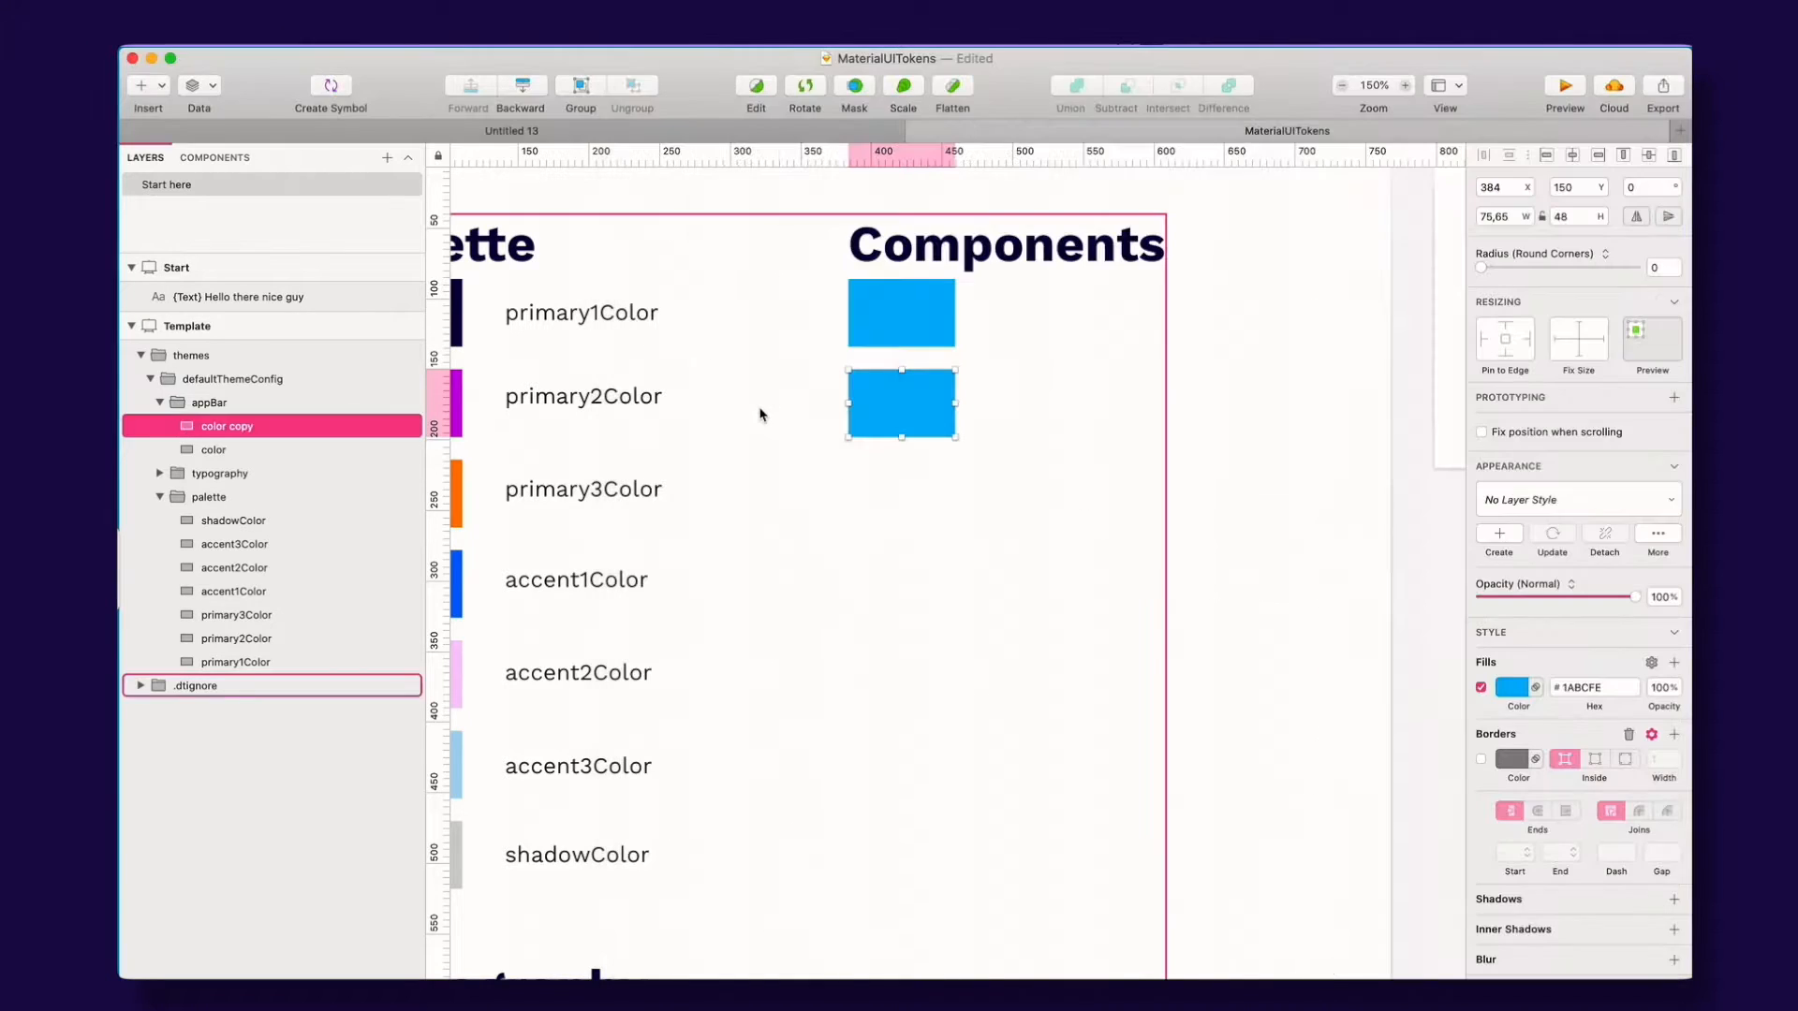
pyautogui.doubleClick(223, 426)
pyautogui.press('super+v')
pyautogui.press('Tab')
pyautogui.click(260, 431)
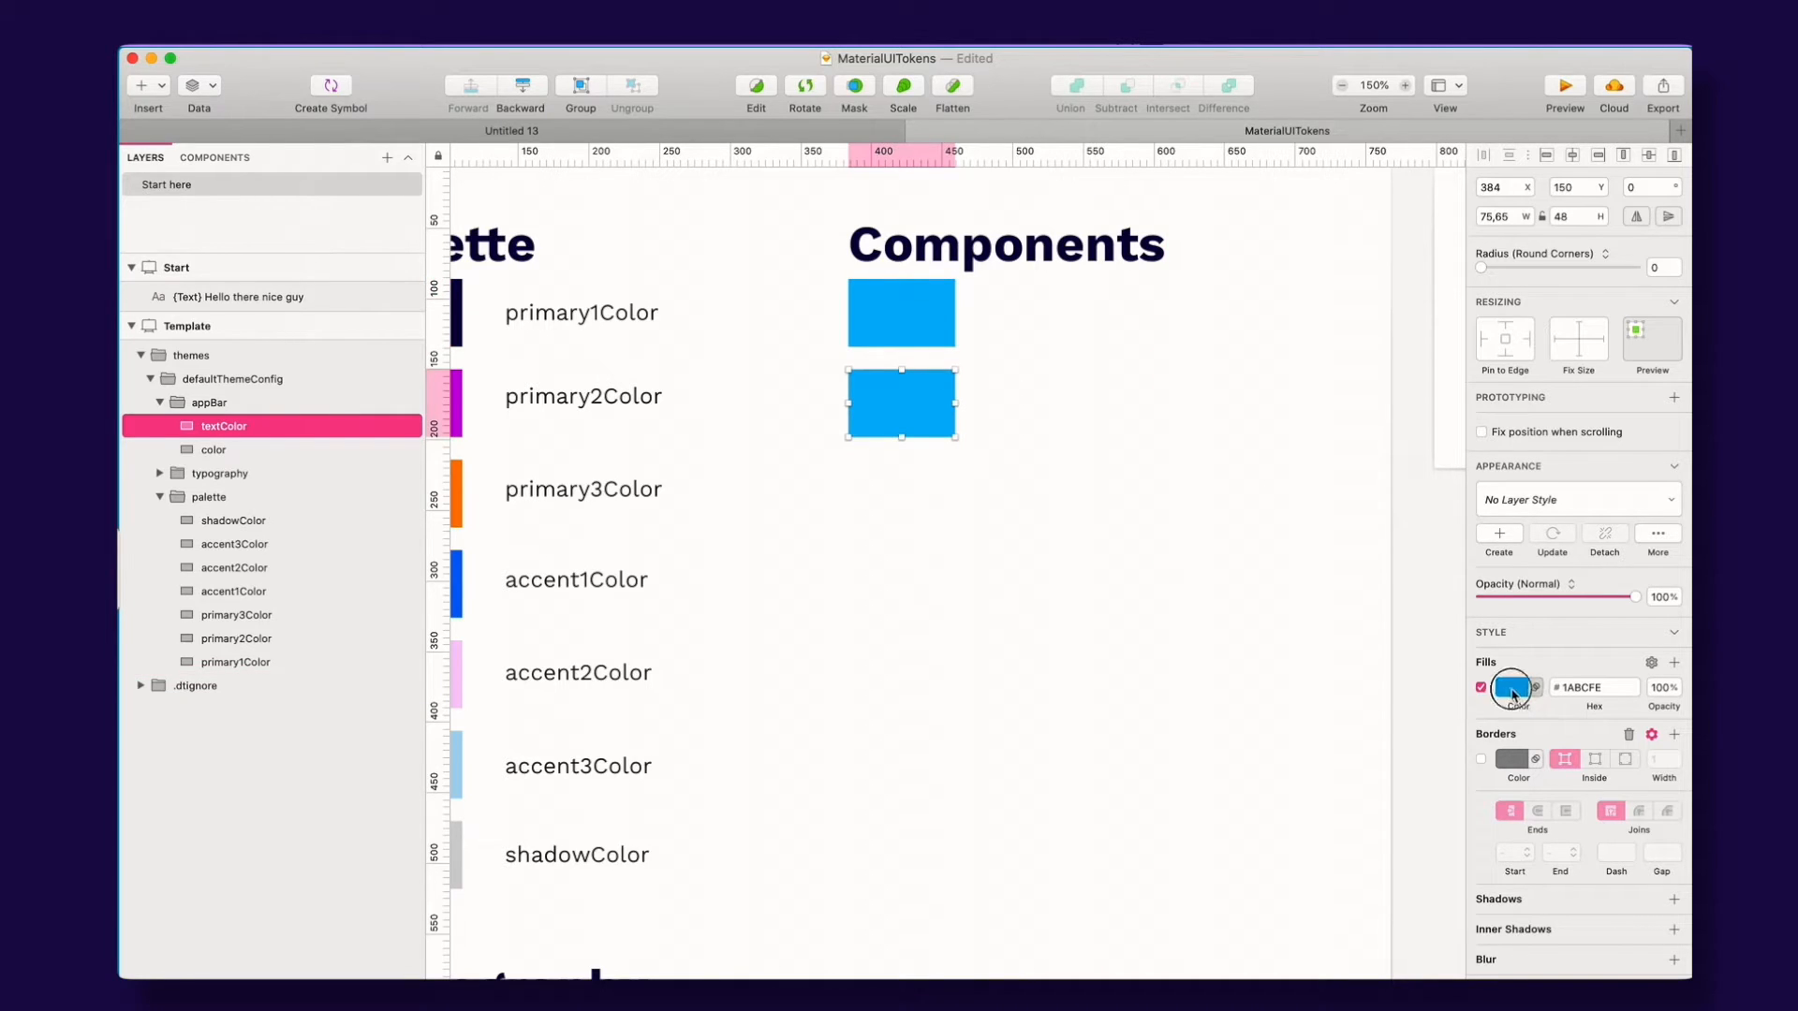
# Step: Change the textColor rectangle's fill to the light grey F5F5F5 and save the MaterialUITokens document
pyautogui.click(1511, 683)
pyautogui.moveTo(1524, 794); pyautogui.dragTo(1445, 771)
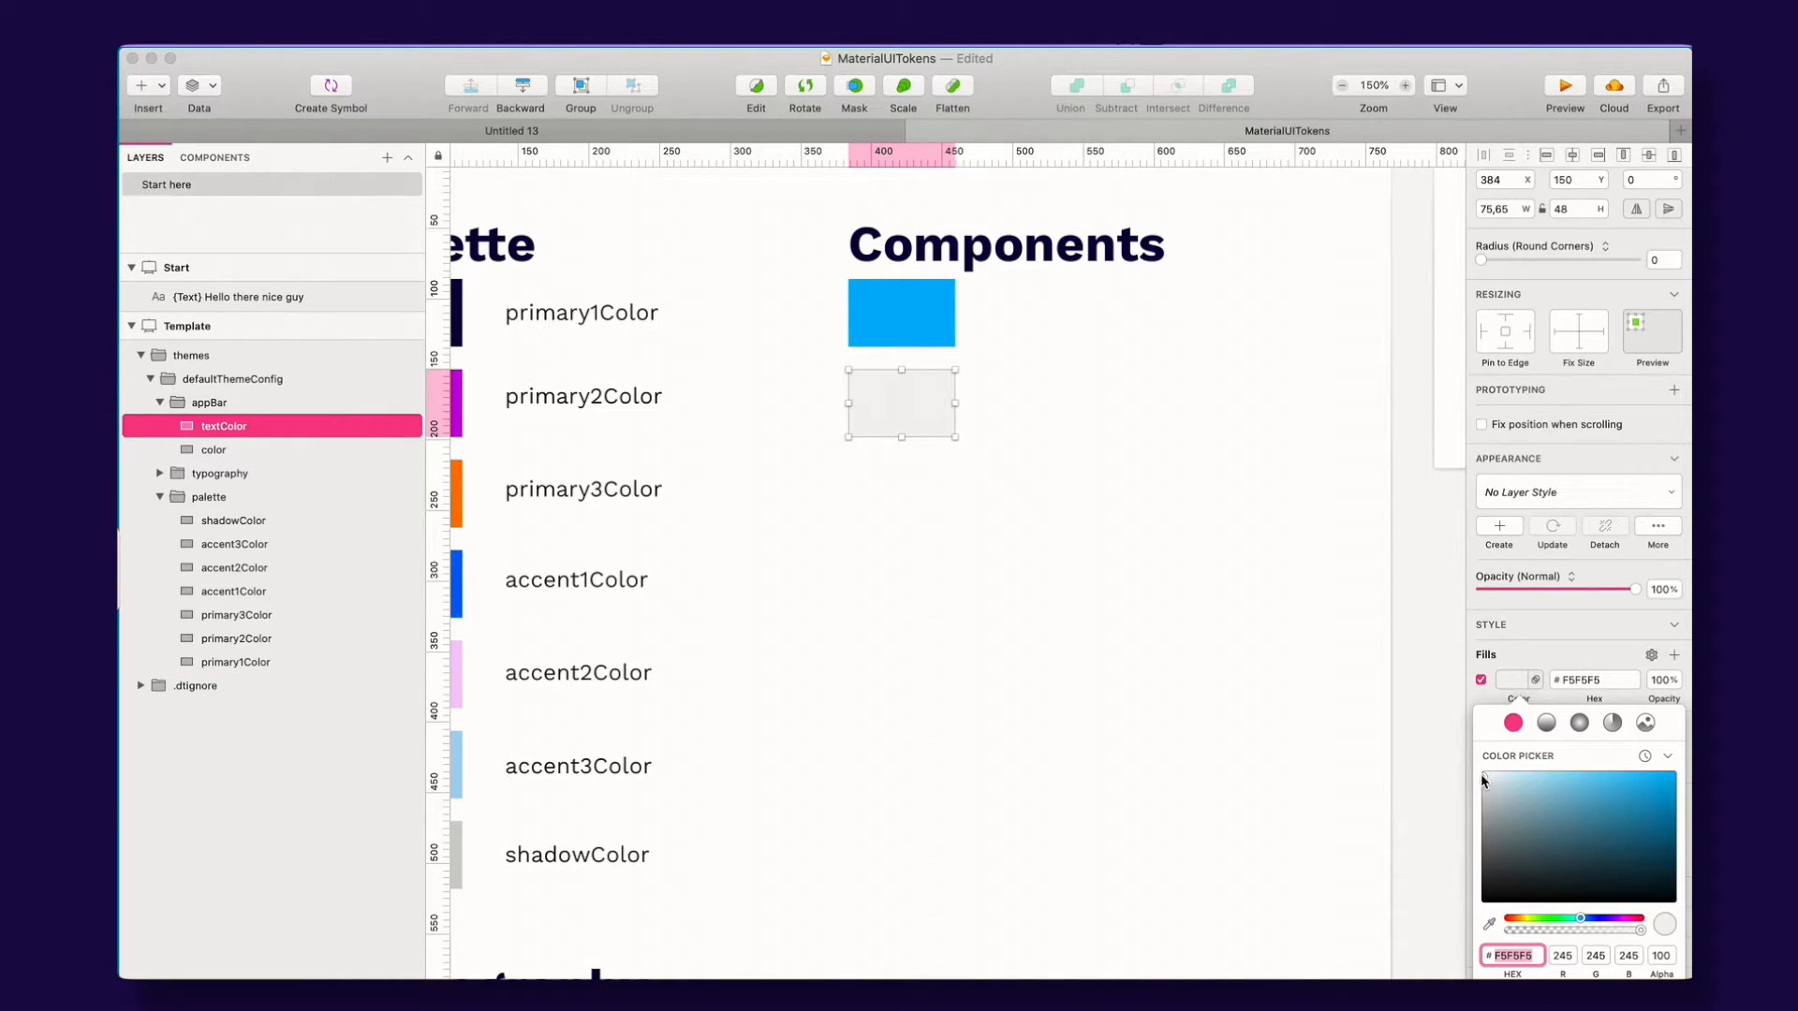
pyautogui.click(1211, 398)
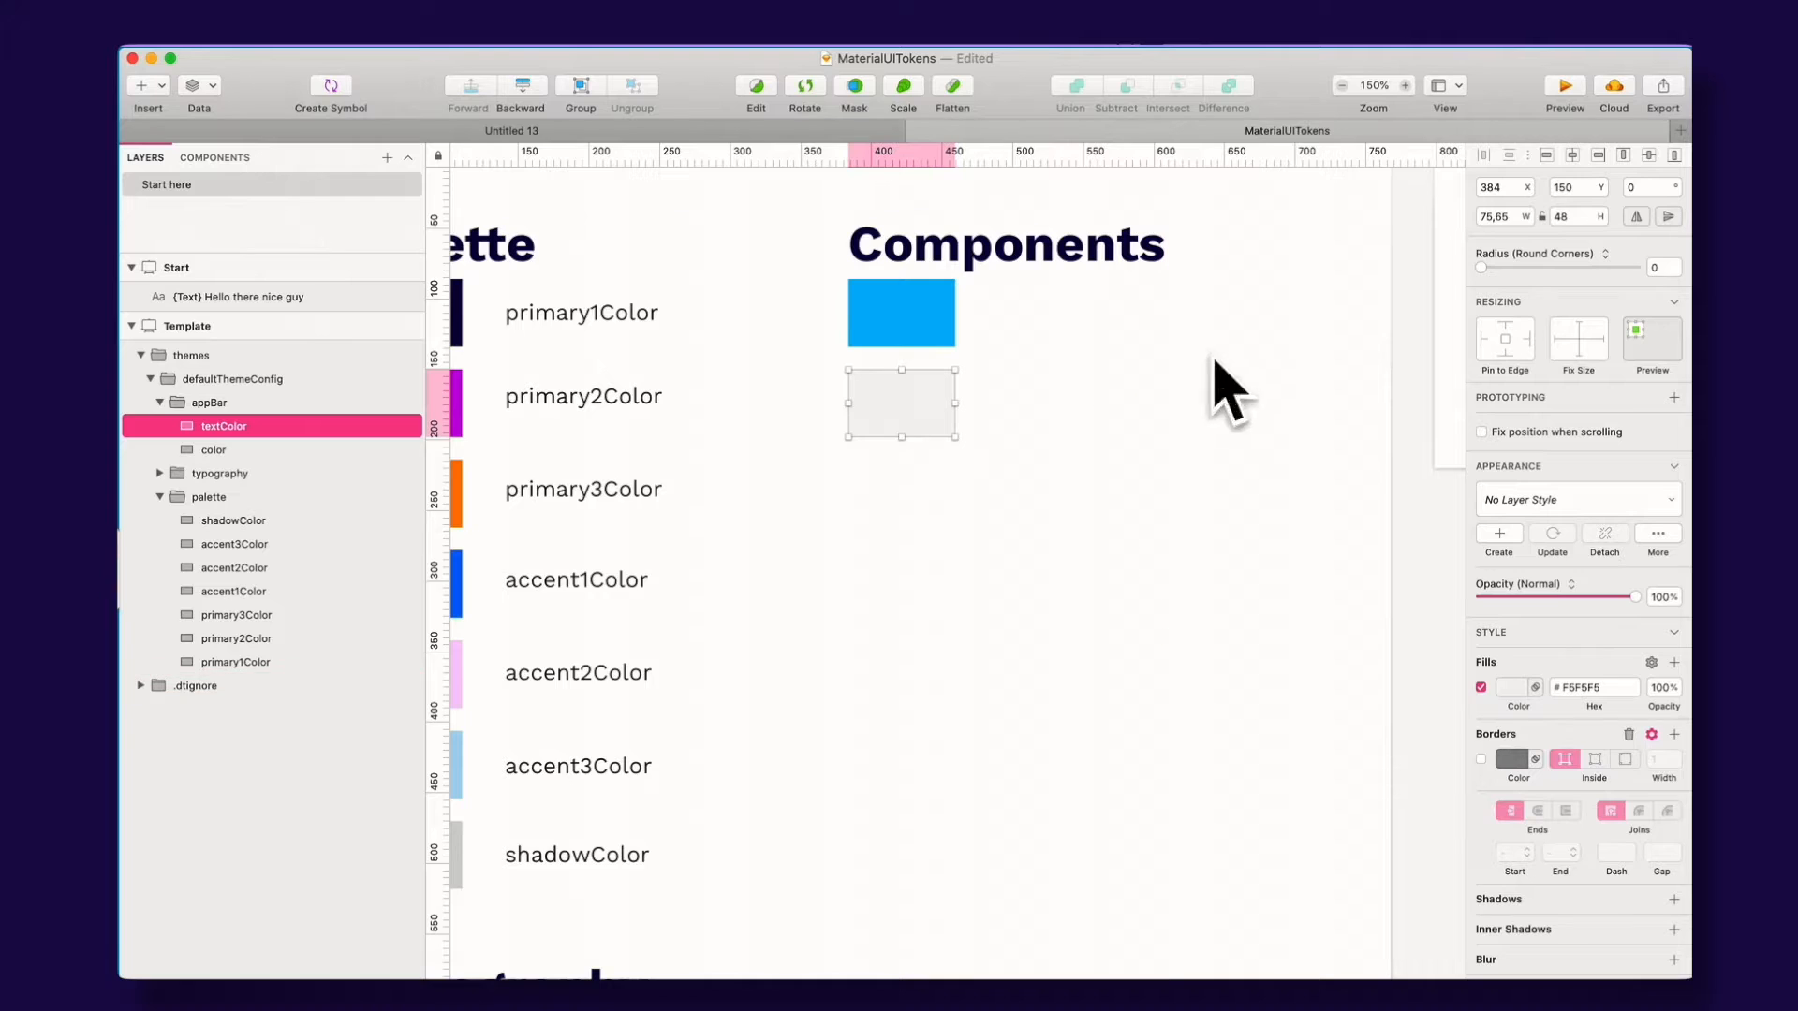
pyautogui.click(1213, 354)
pyautogui.press('super+s')
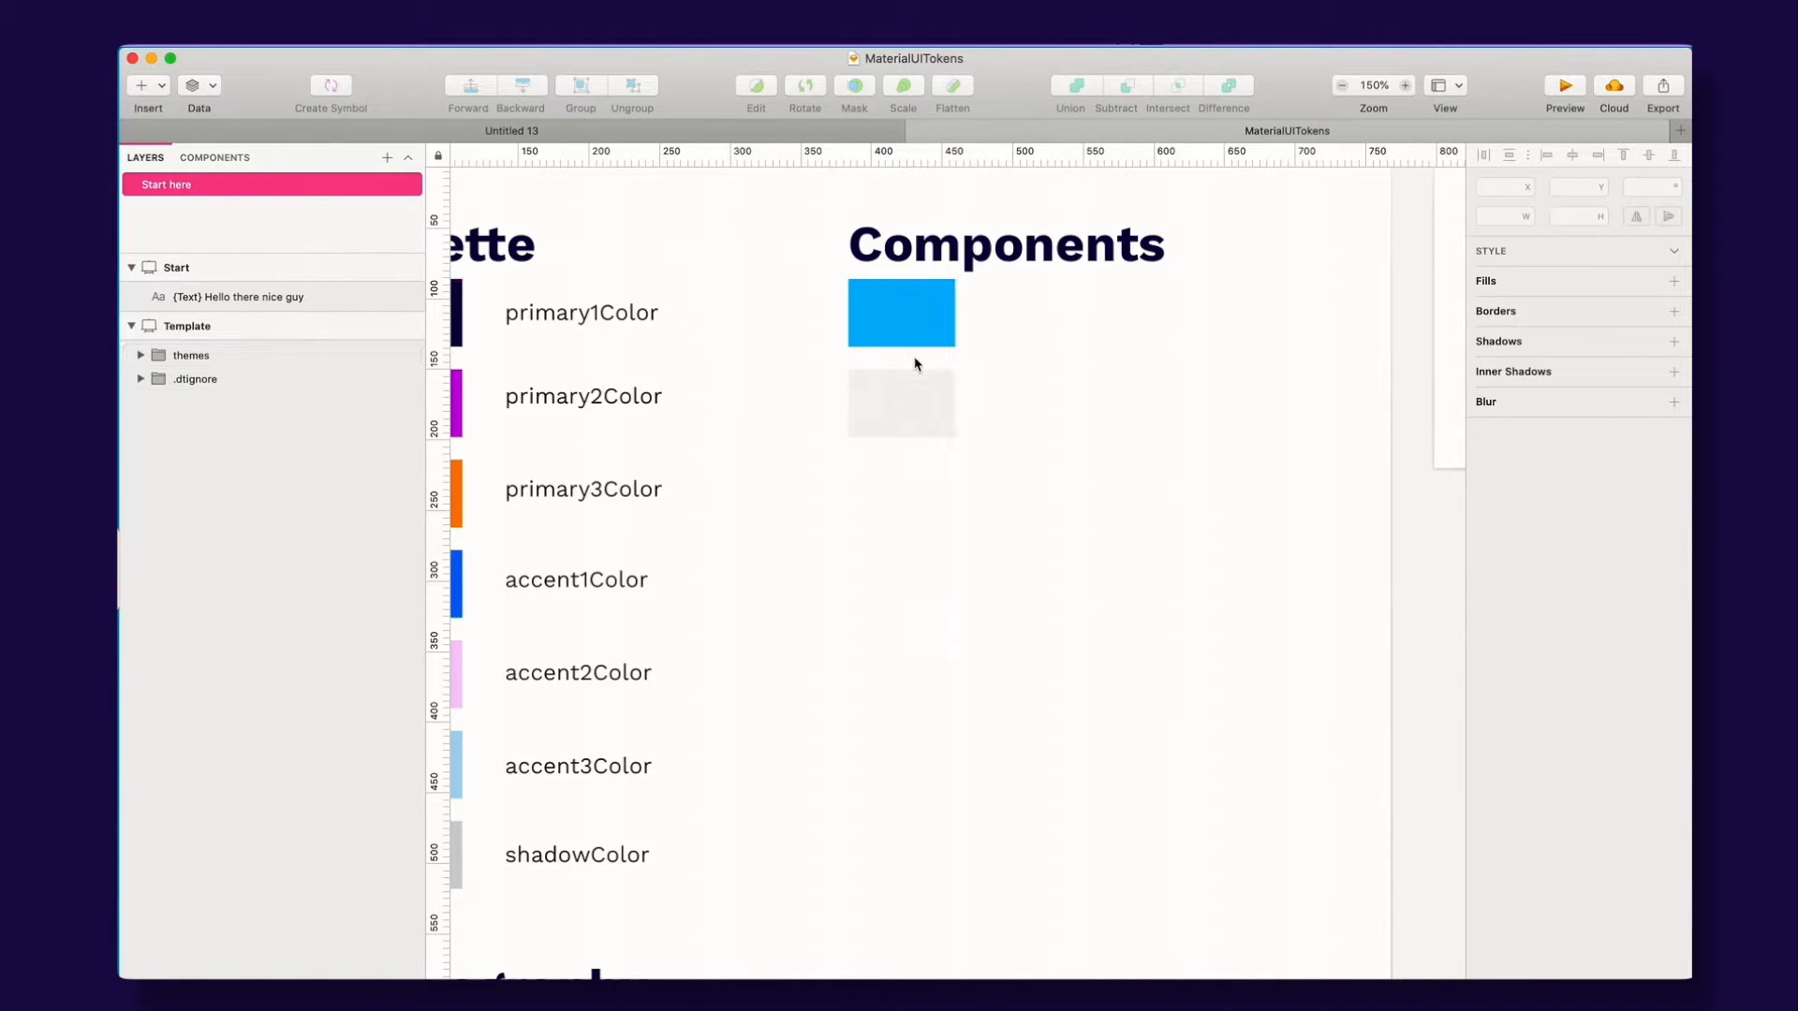
# Step: Switch to Stratos and name the new project MuiDesignTokenDemo
pyautogui.scroll(-5, 915, 364)
pyautogui.scroll(3, 917, 364)
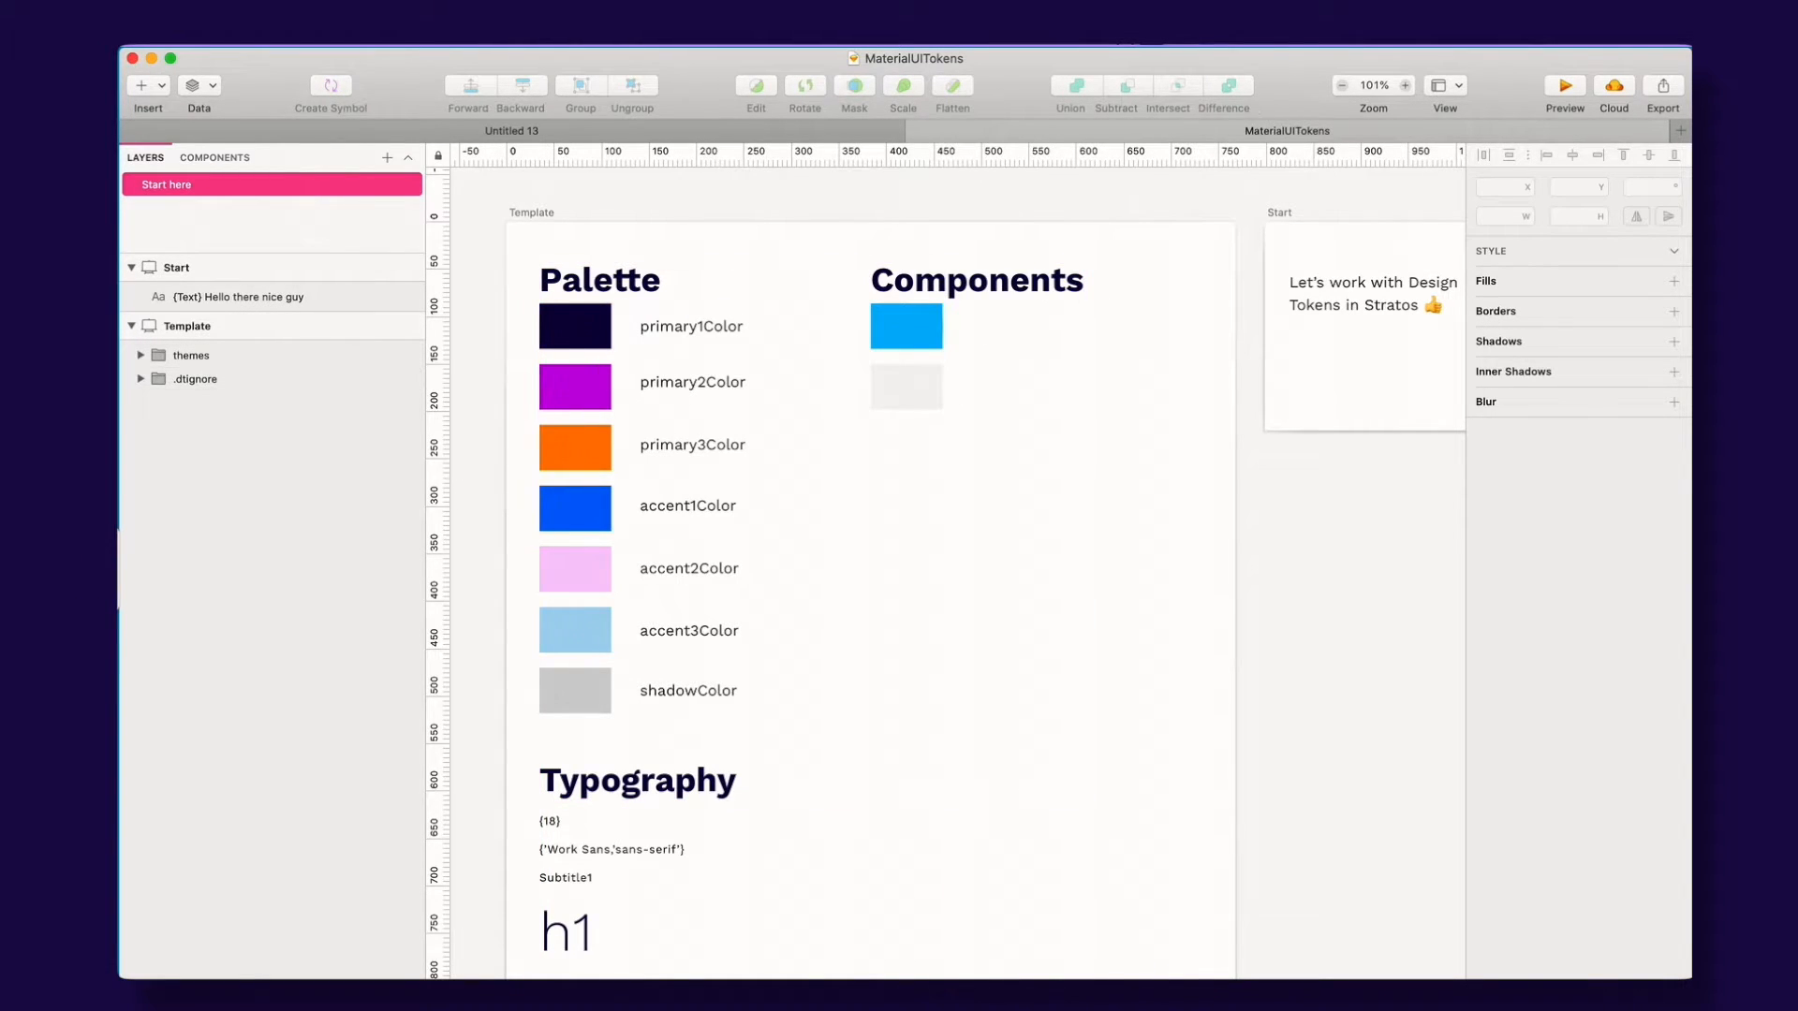
pyautogui.click(1133, 44)
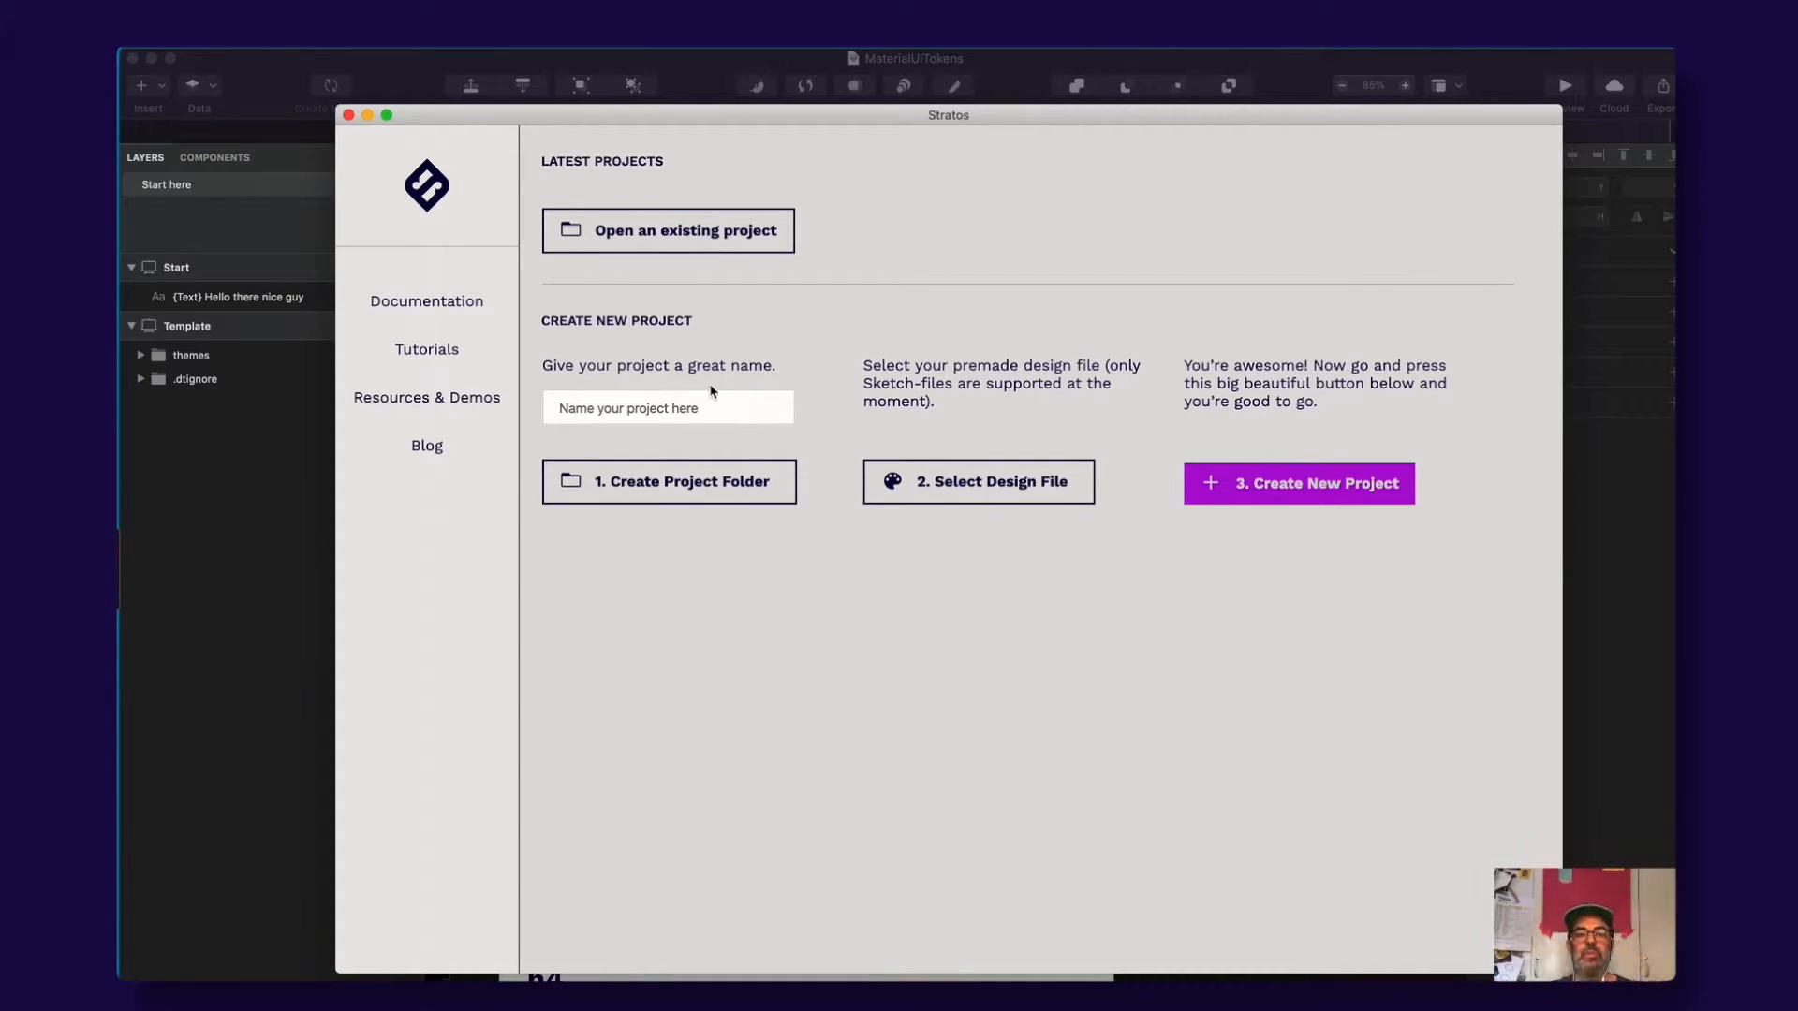
pyautogui.click(683, 406)
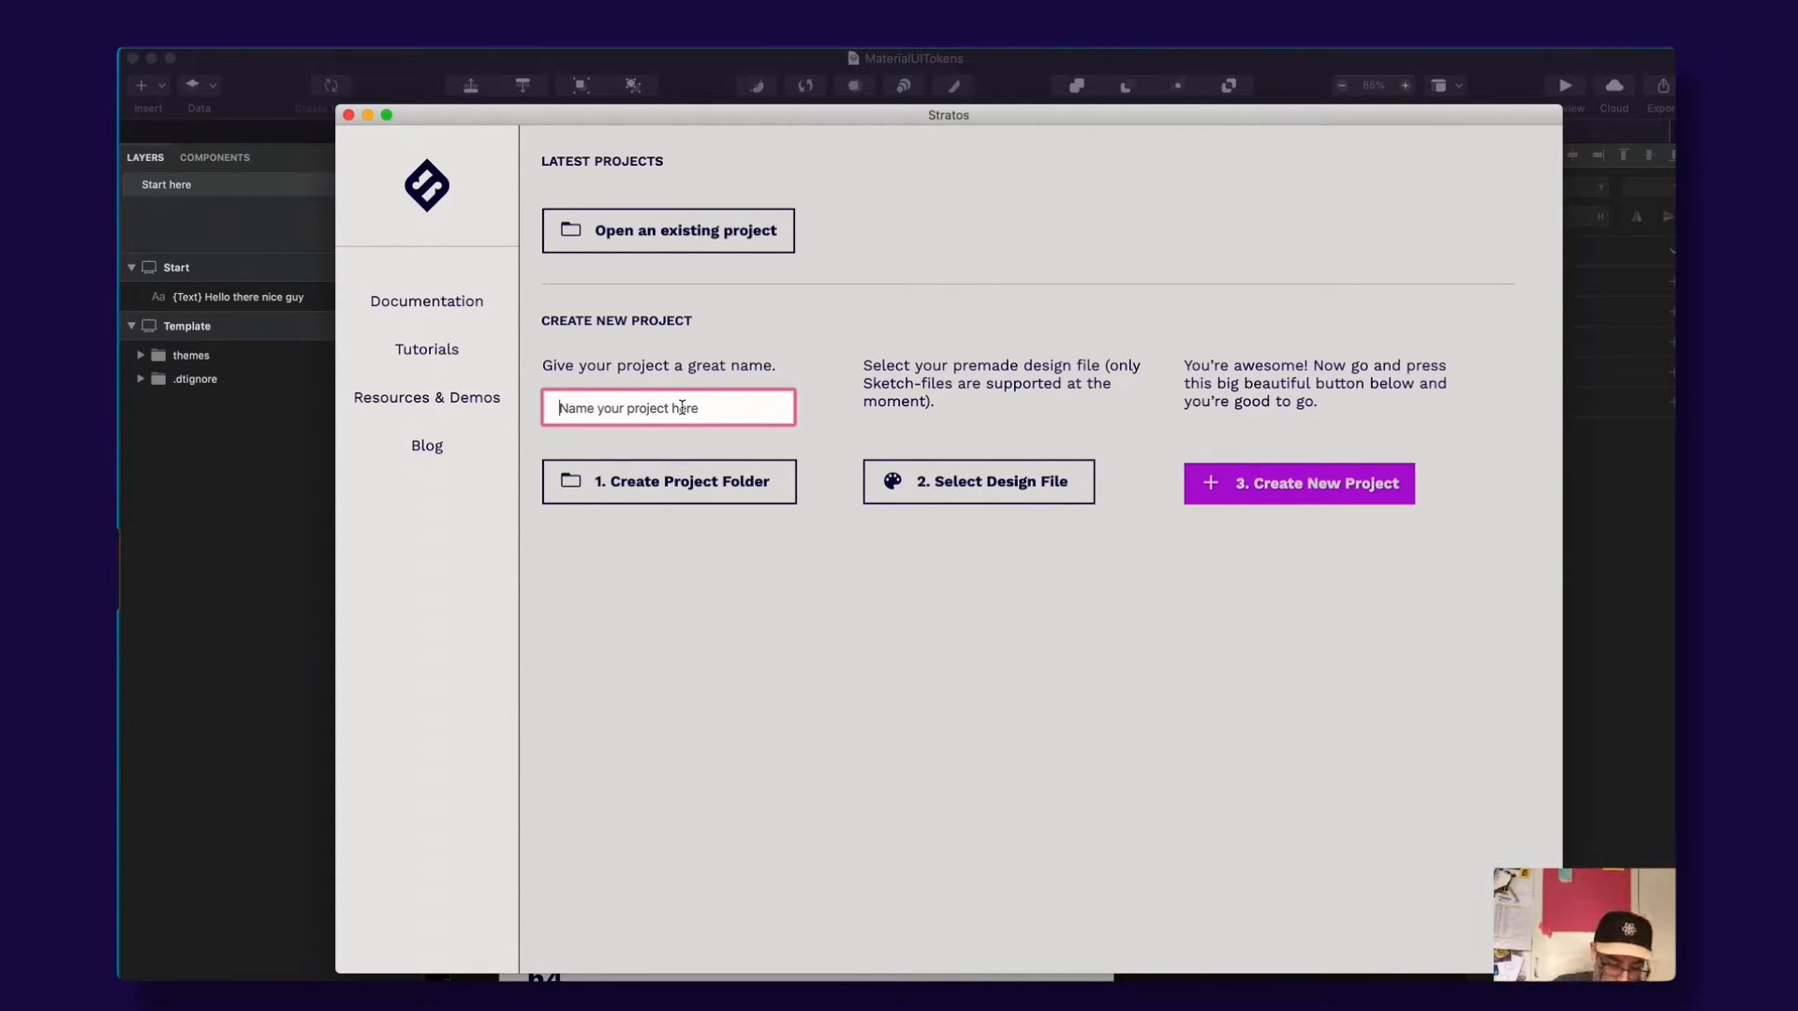
pyautogui.write('MuiDesignTokenDemo')
pyautogui.click(732, 559)
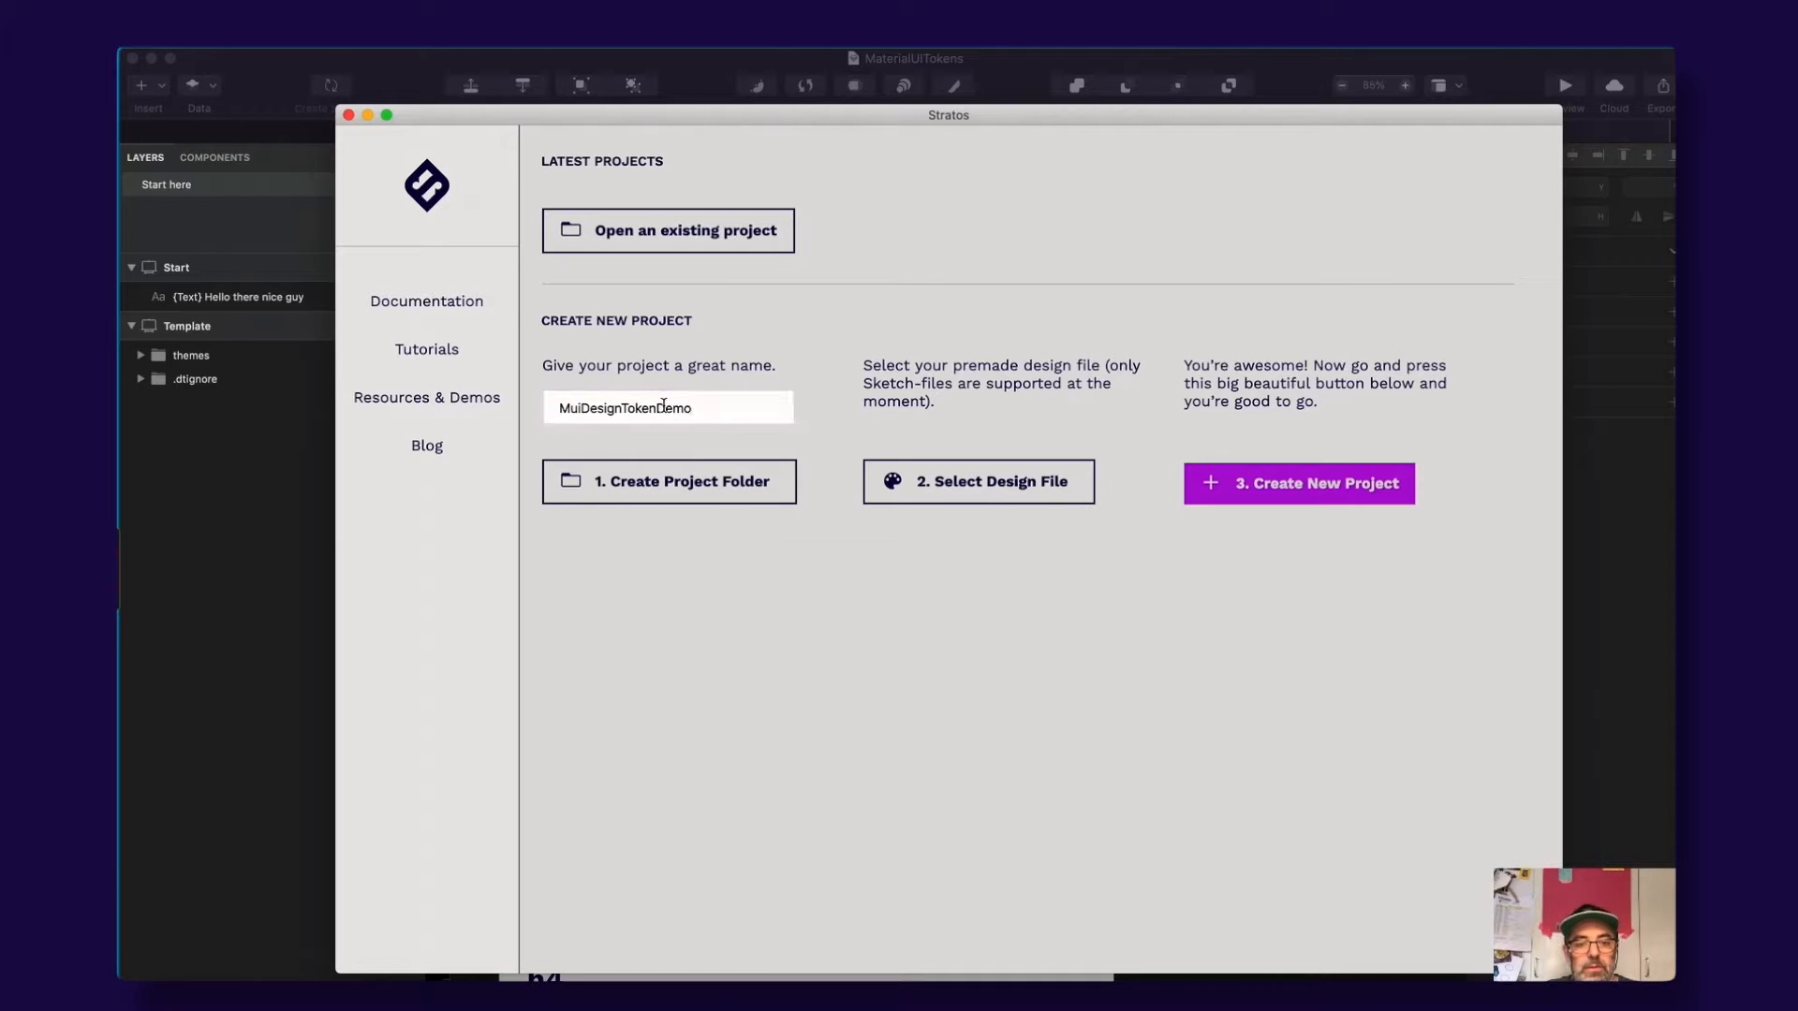
# Step: Create a folder named MuiTokensDemoFriday inside Sketch2ReactBuilds and set it as the project folder
pyautogui.click(663, 490)
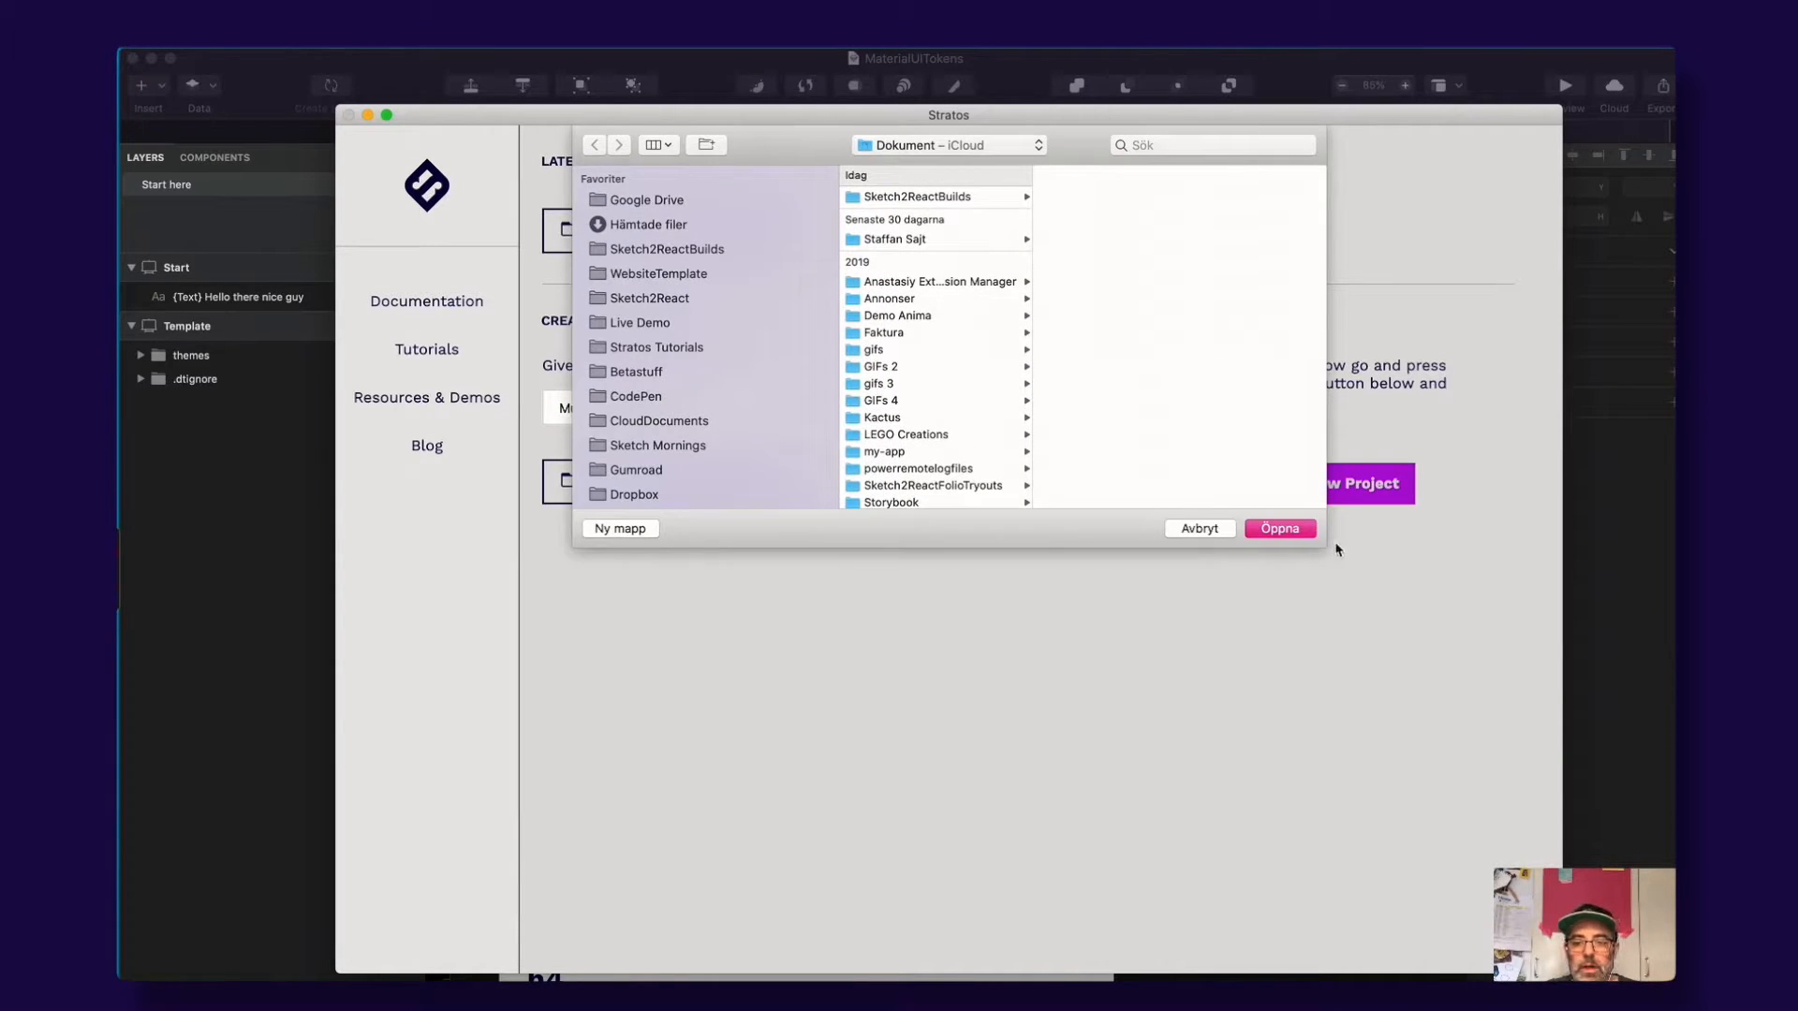
pyautogui.click(849, 197)
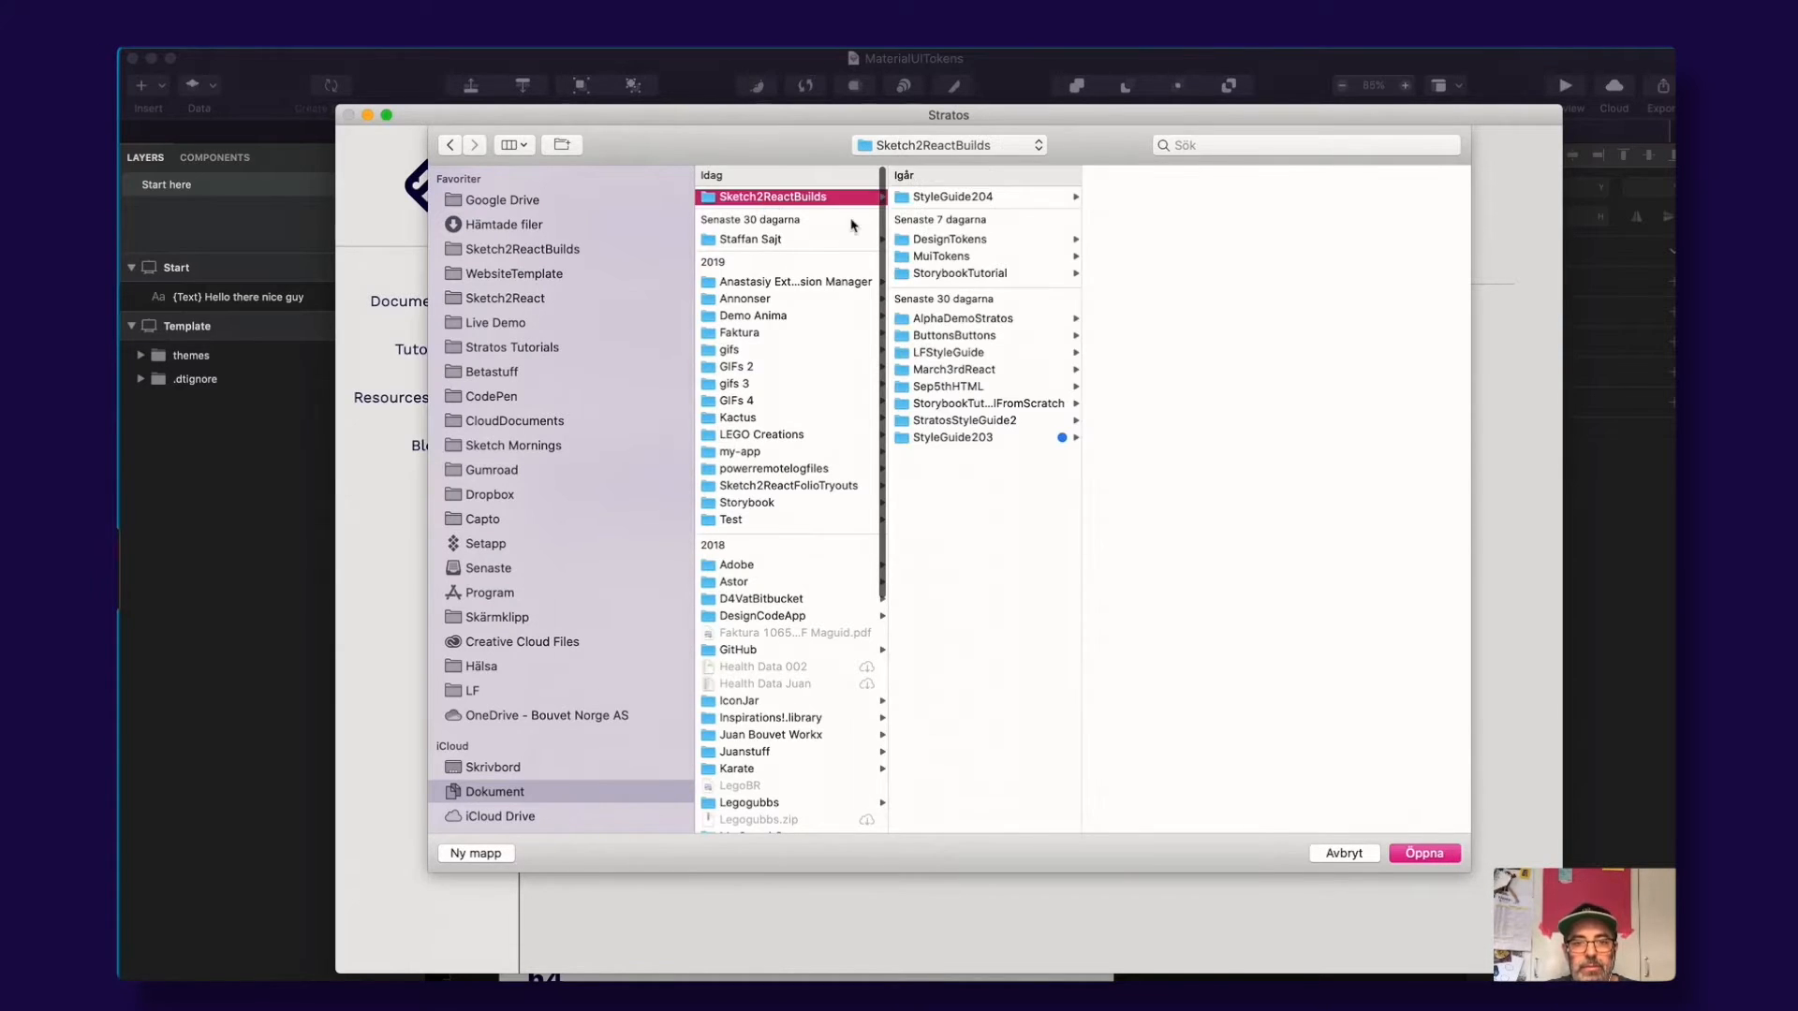
pyautogui.click(473, 854)
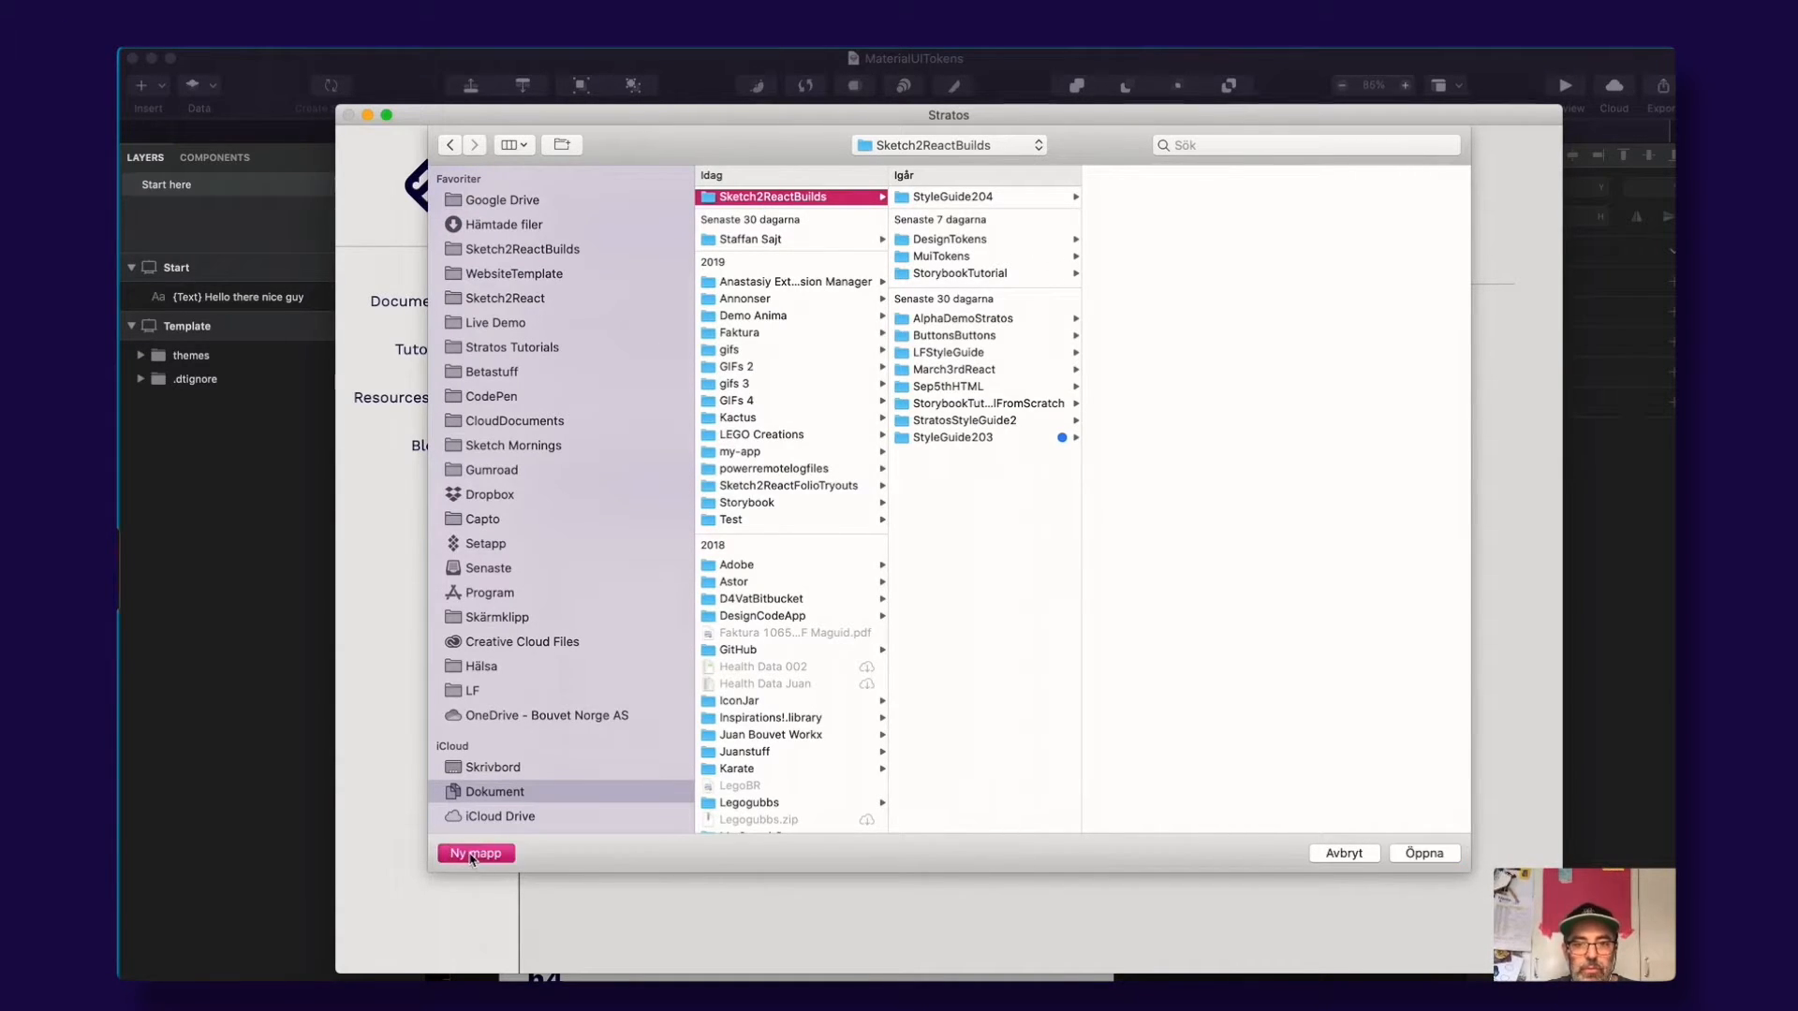
pyautogui.write('MuiTokensDemoFriday')
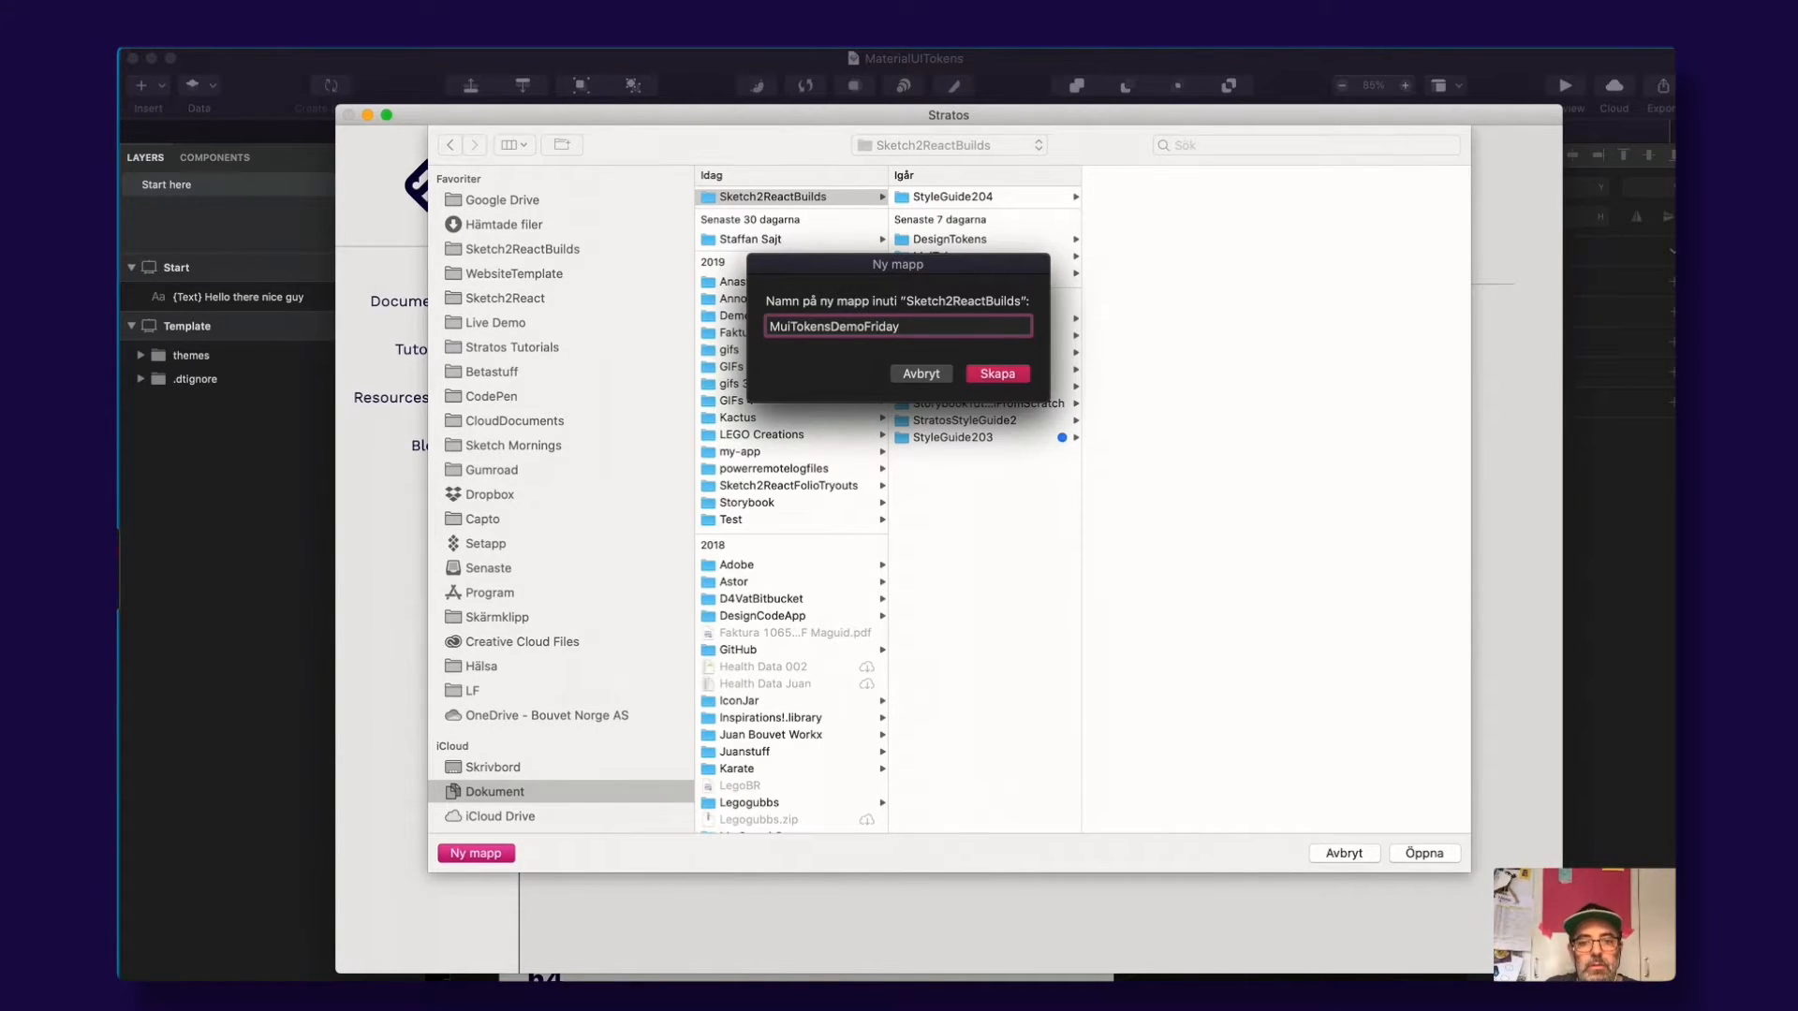
pyautogui.press('Return')
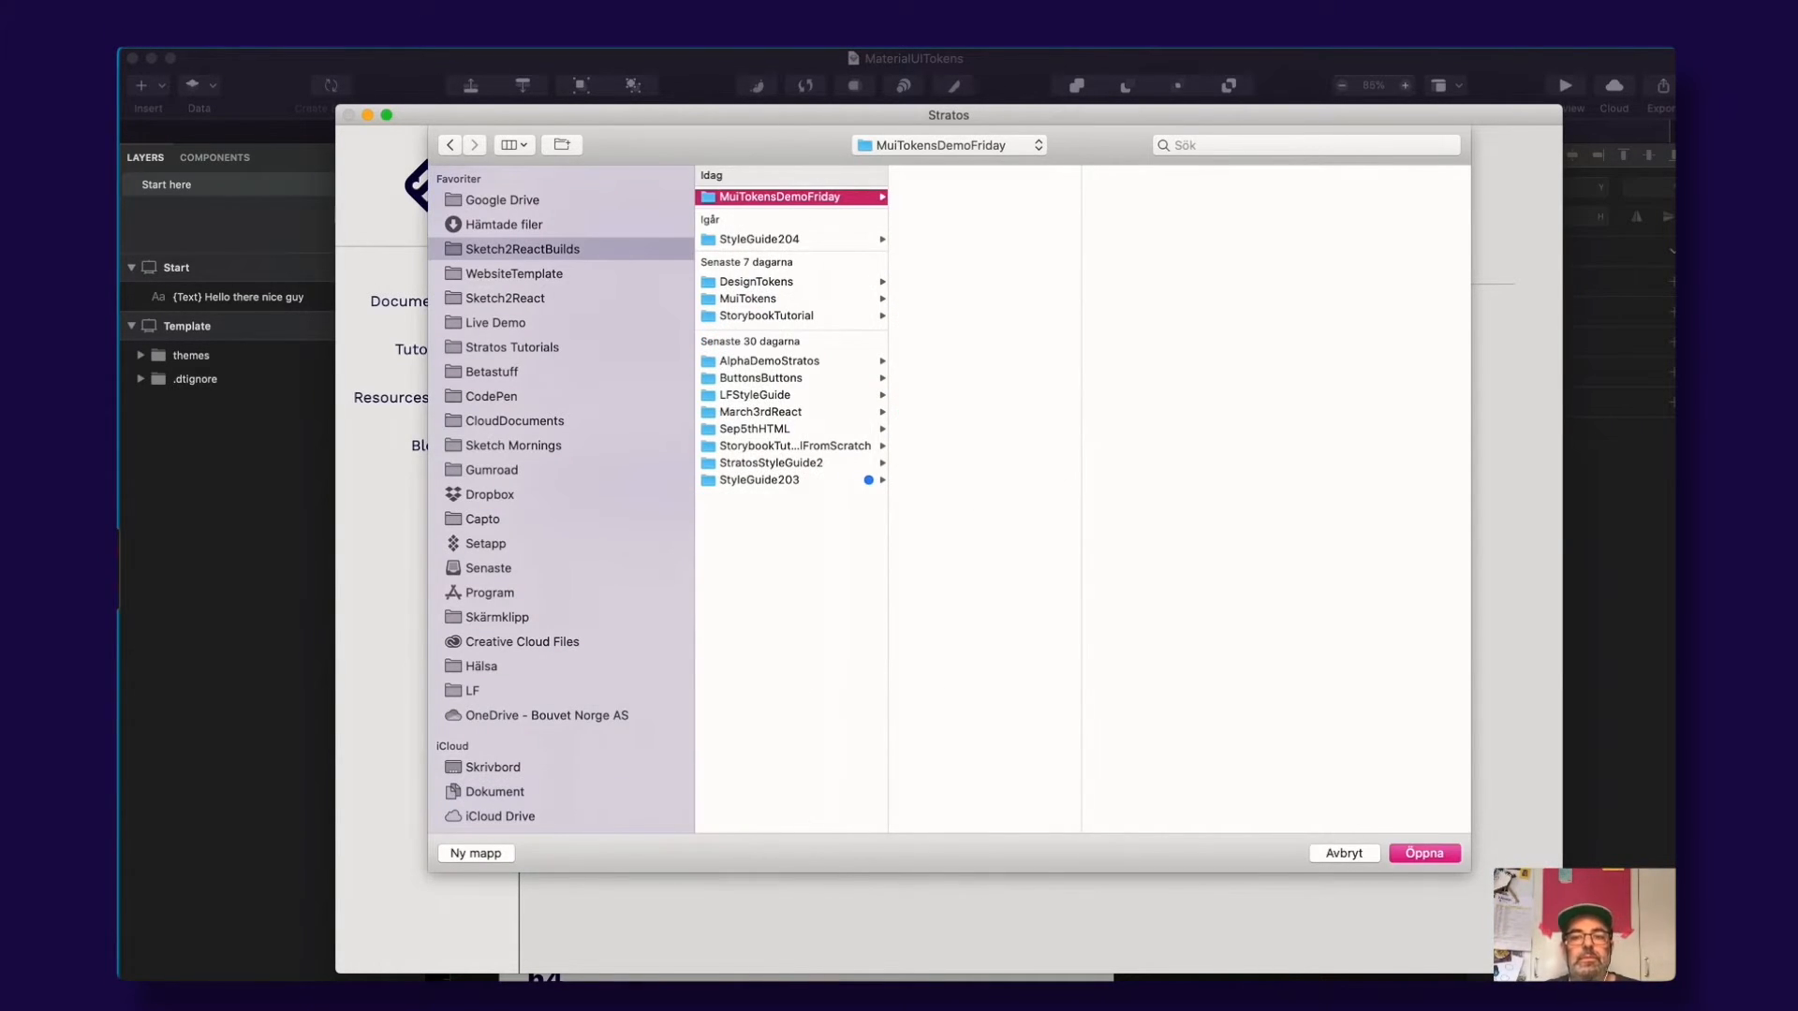
pyautogui.click(1424, 854)
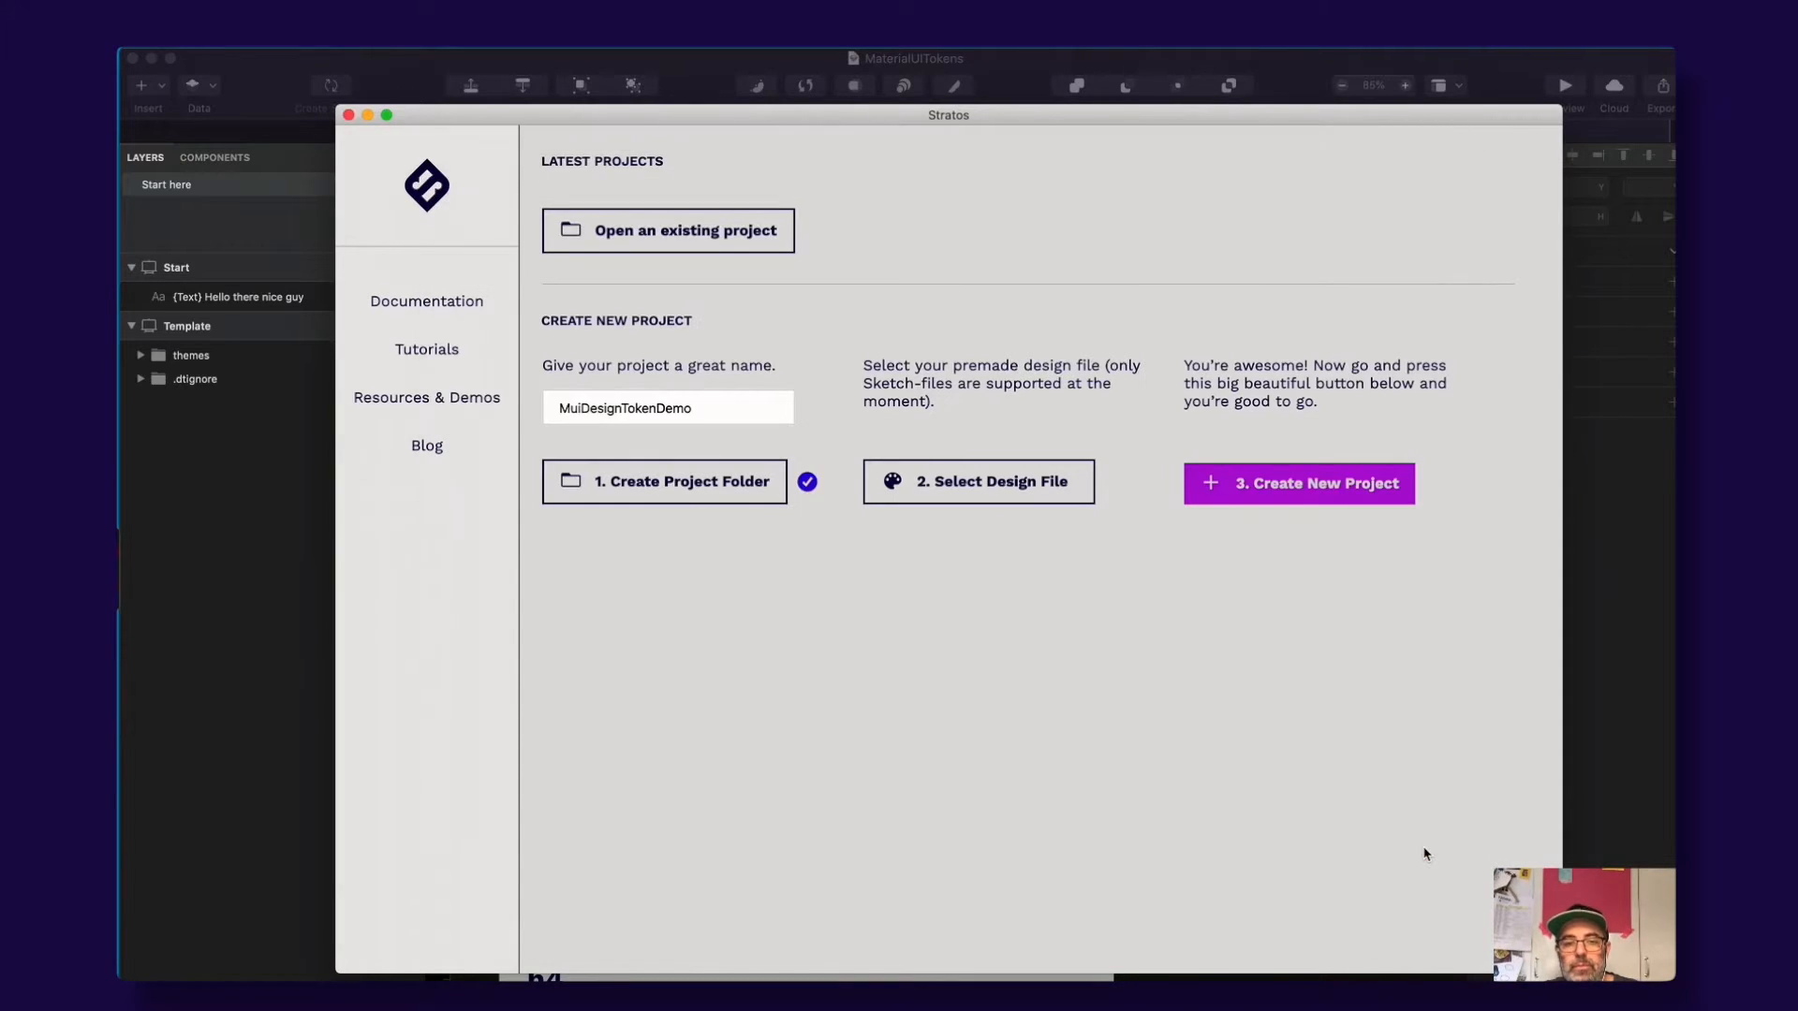
# Step: Switch to Finder, copy the MaterialUITokens Sketch file from the Stratos folder into MuiTokensDemoFriday, and show that folder as icons
pyautogui.press('super+Tab')
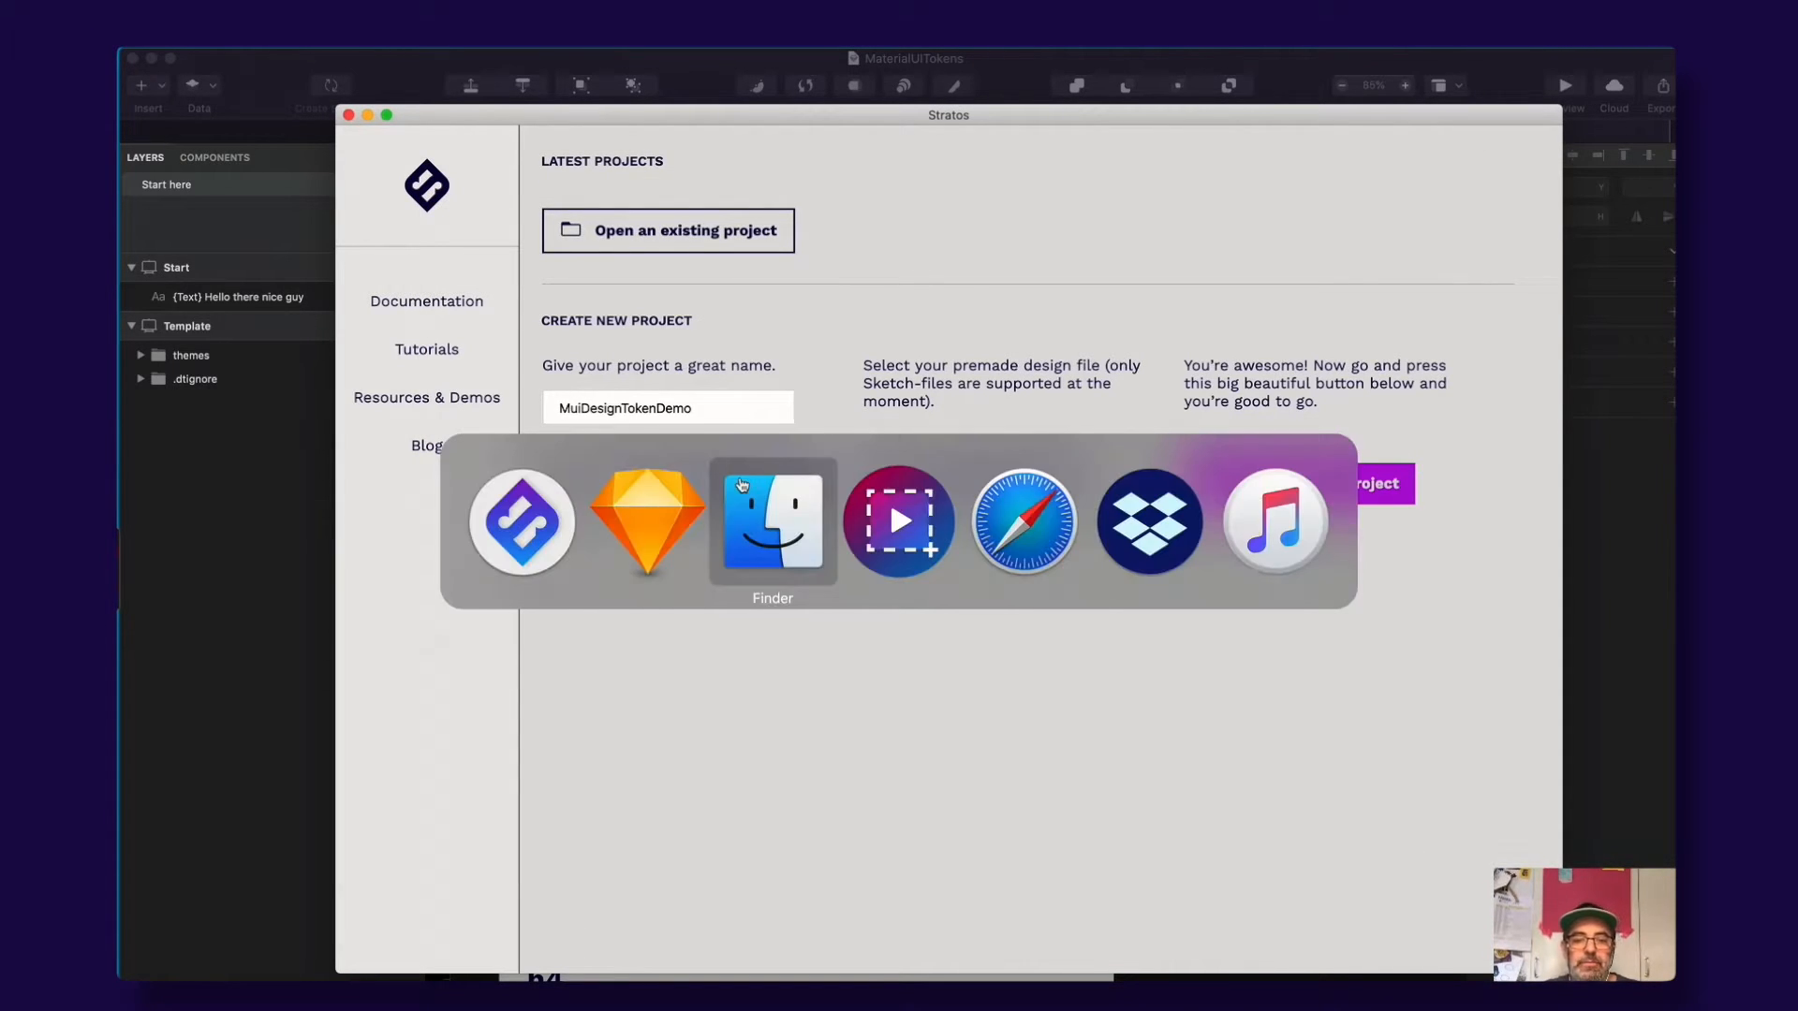
pyautogui.click(771, 518)
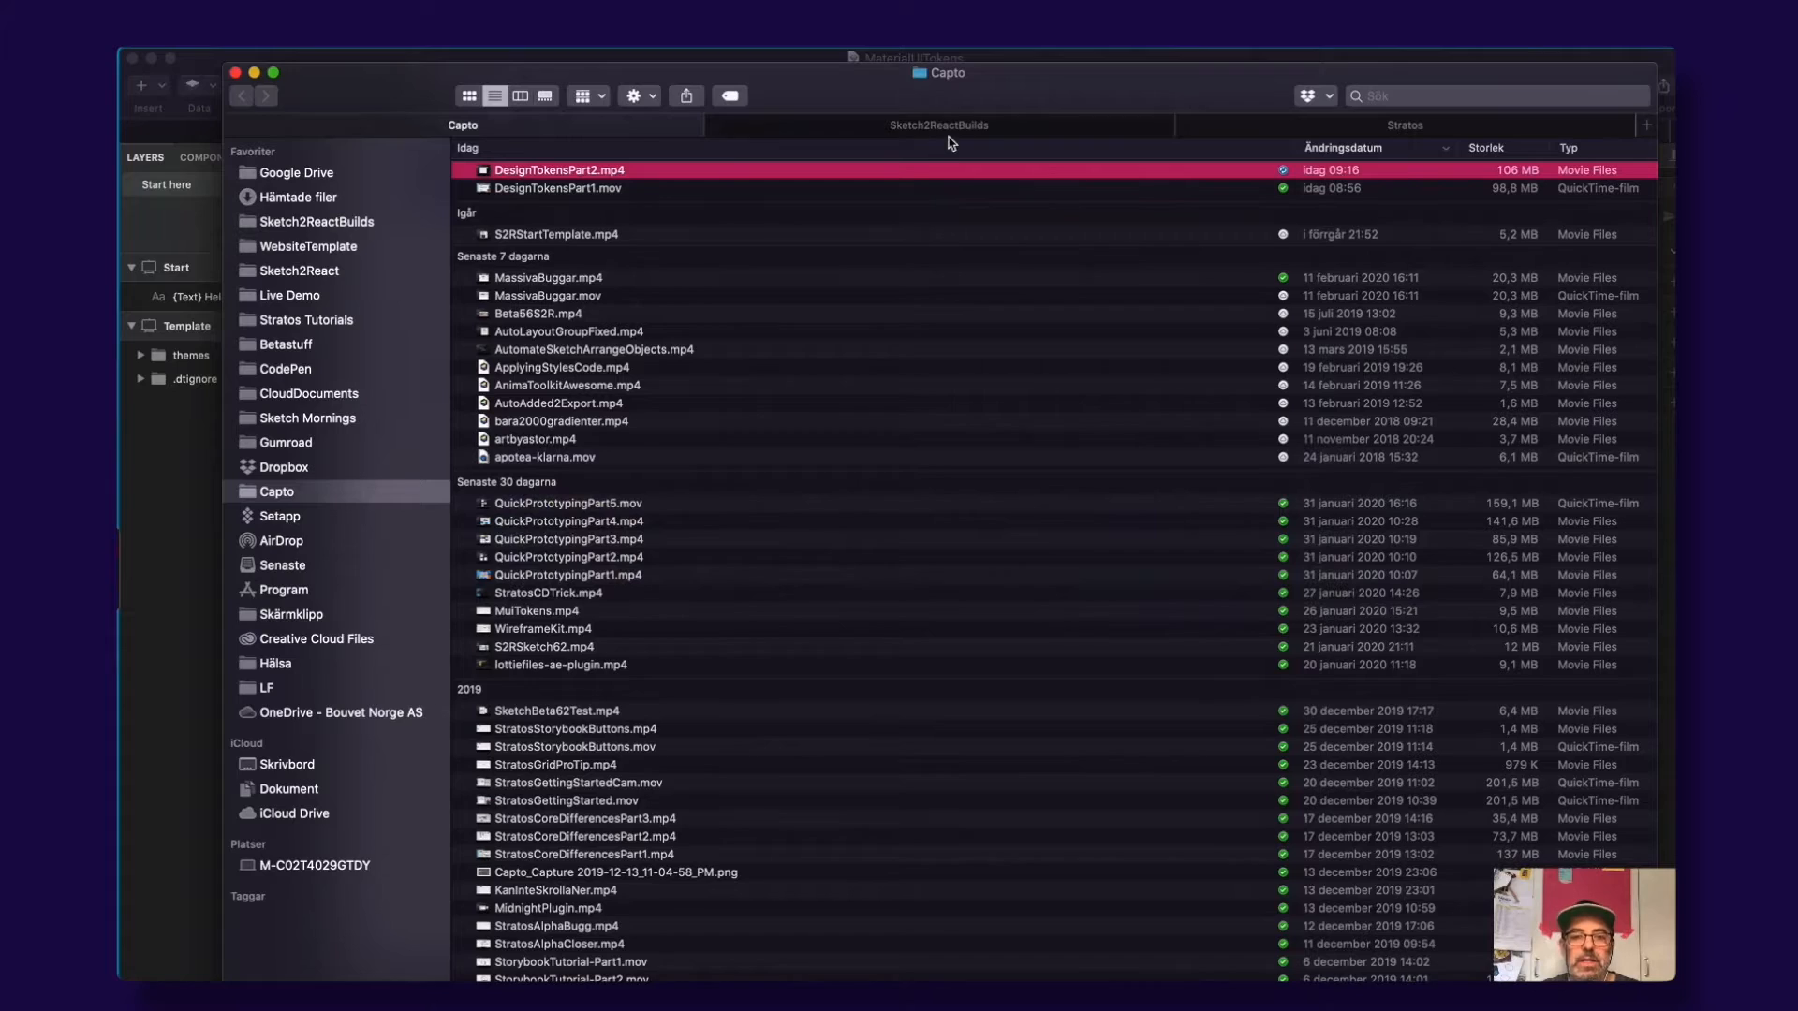
pyautogui.click(1123, 125)
pyautogui.click(1266, 132)
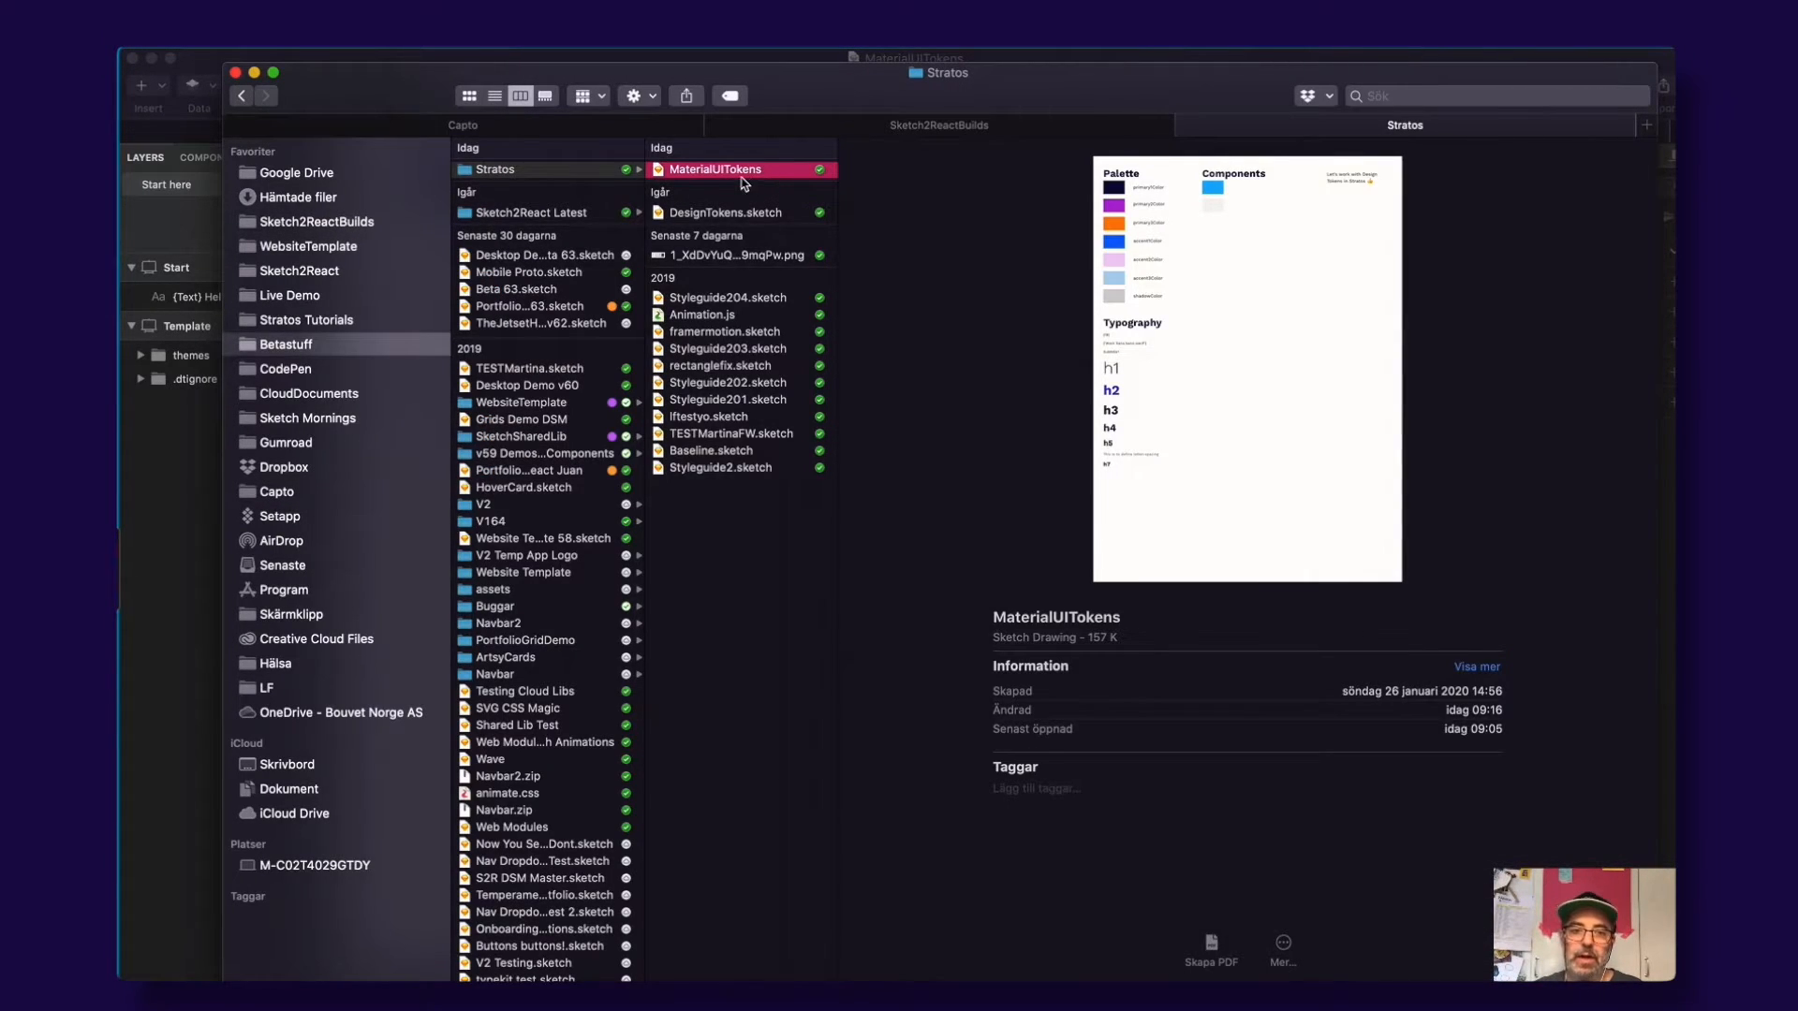
pyautogui.press('space')
pyautogui.press('space')
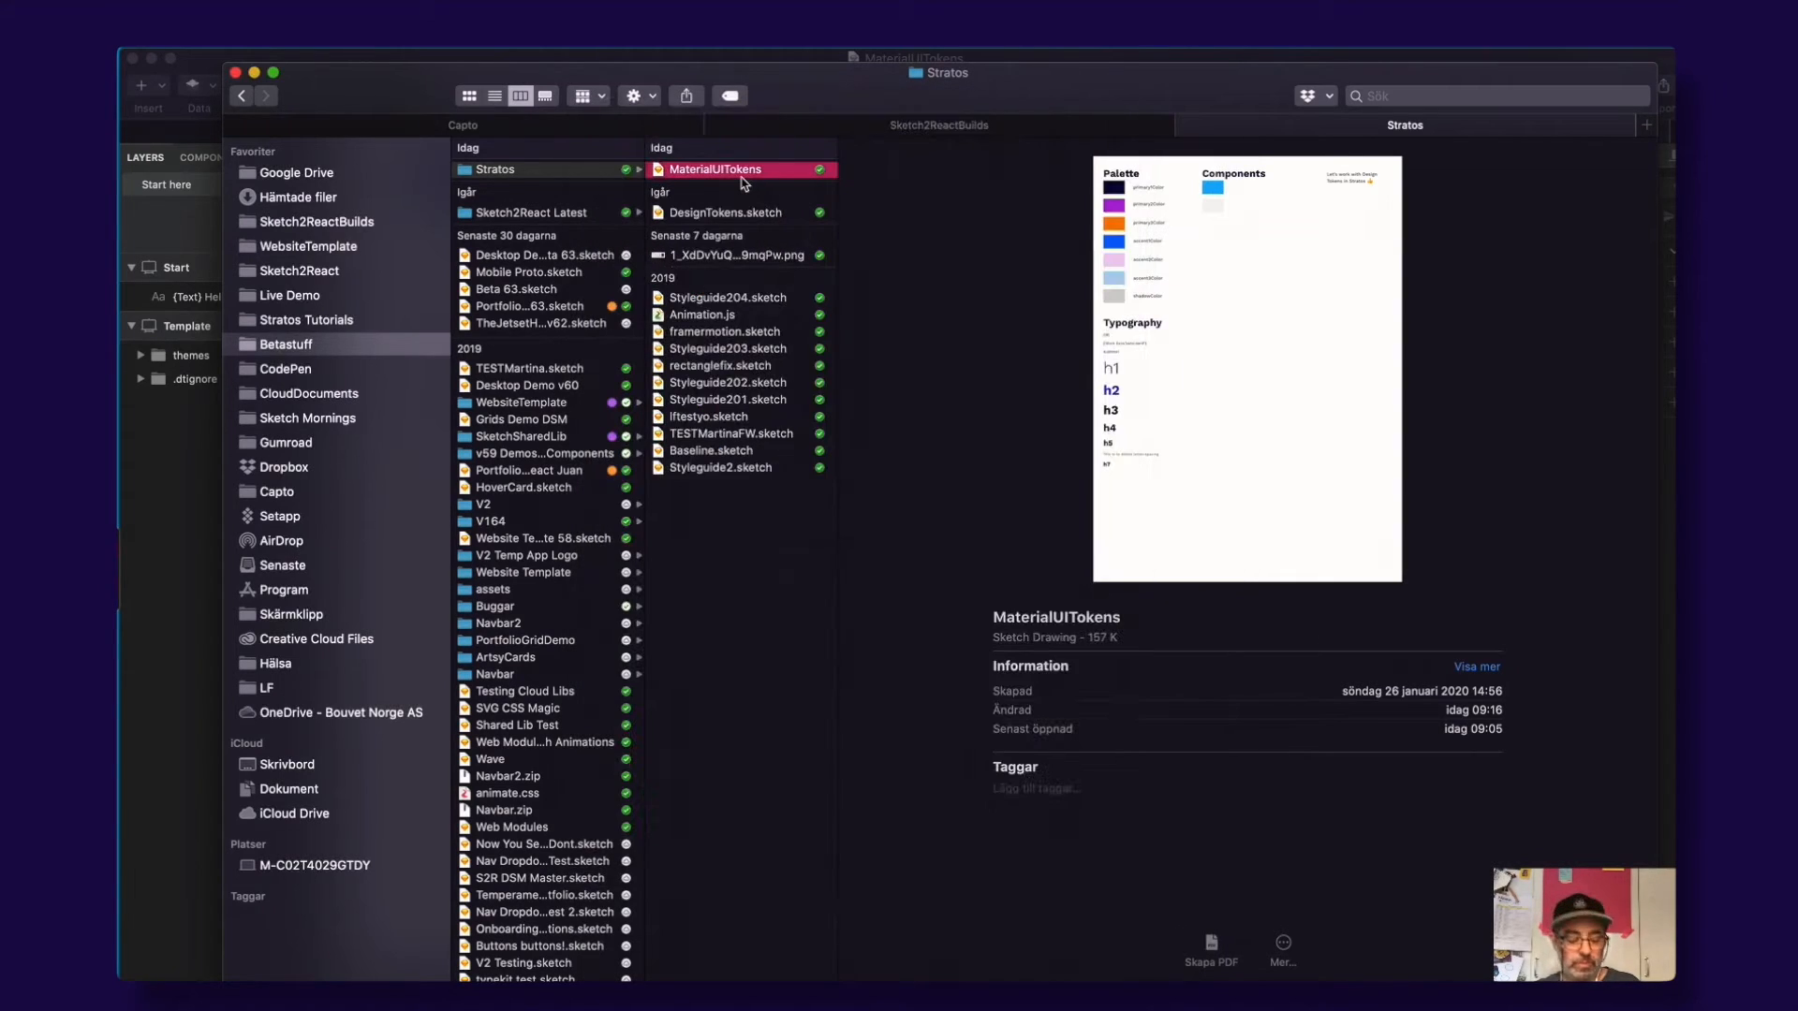
pyautogui.click(912, 131)
pyautogui.doubleClick(477, 176)
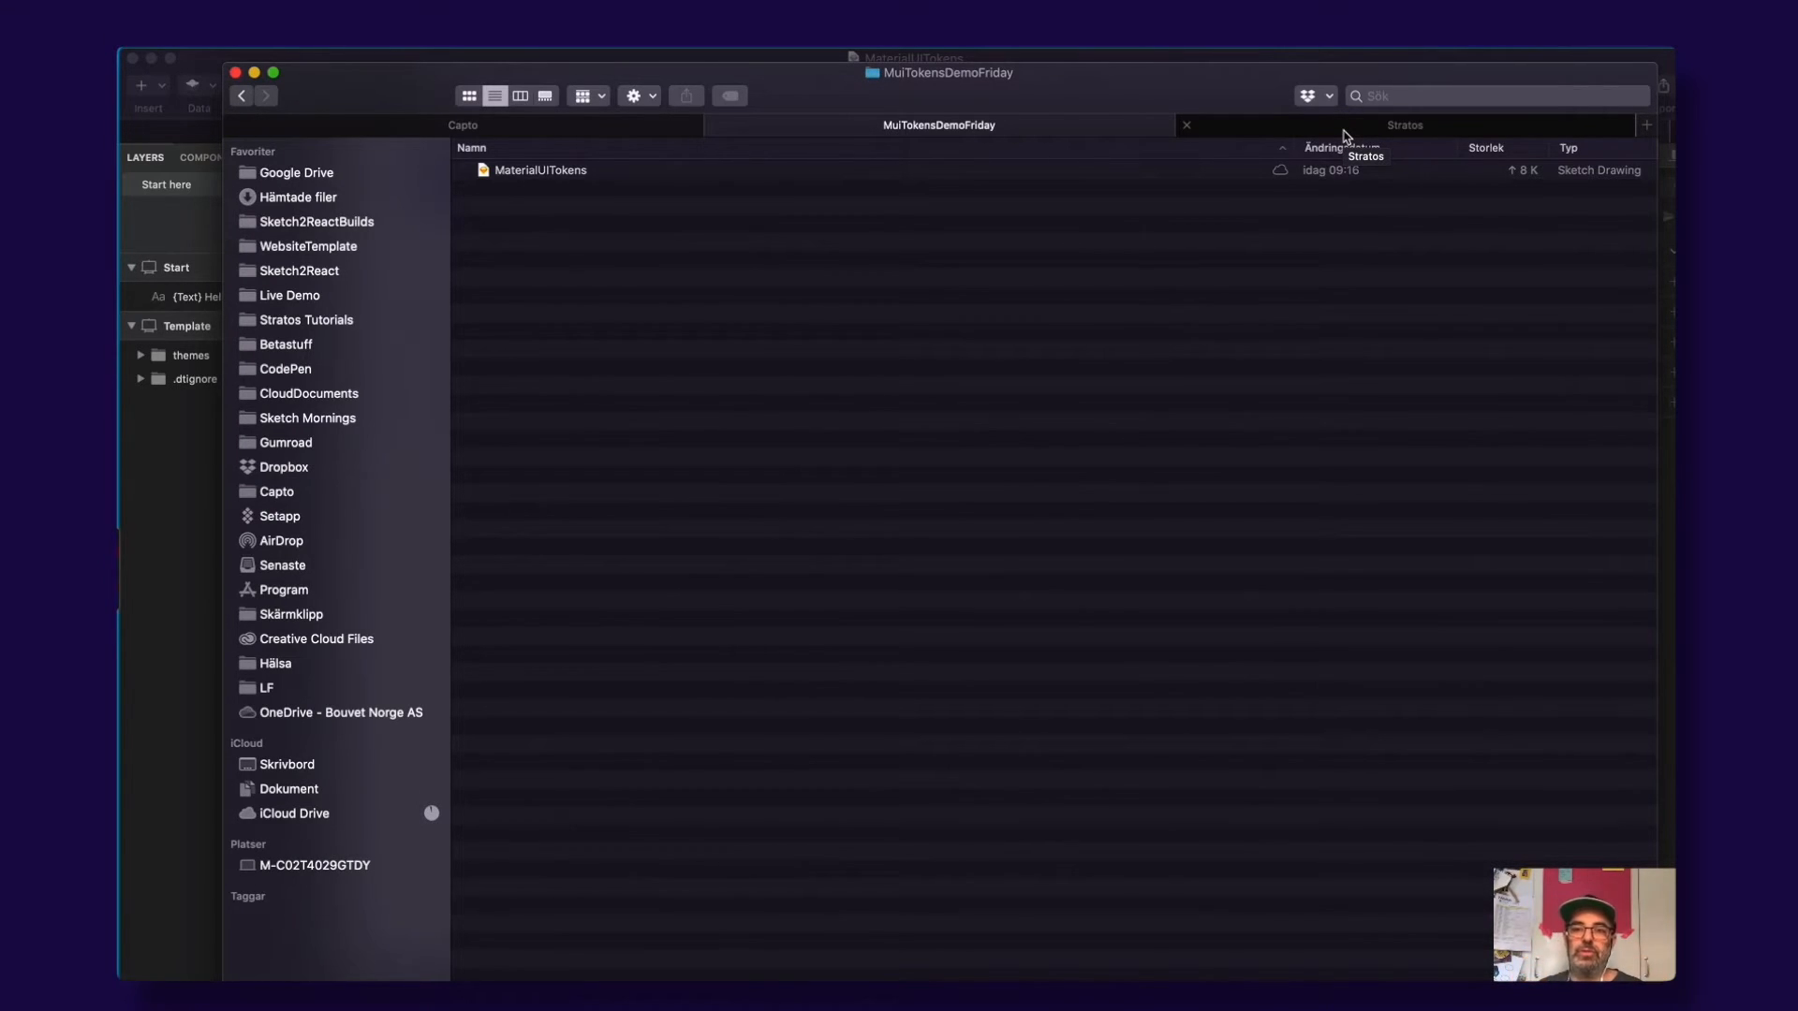
pyautogui.click(468, 96)
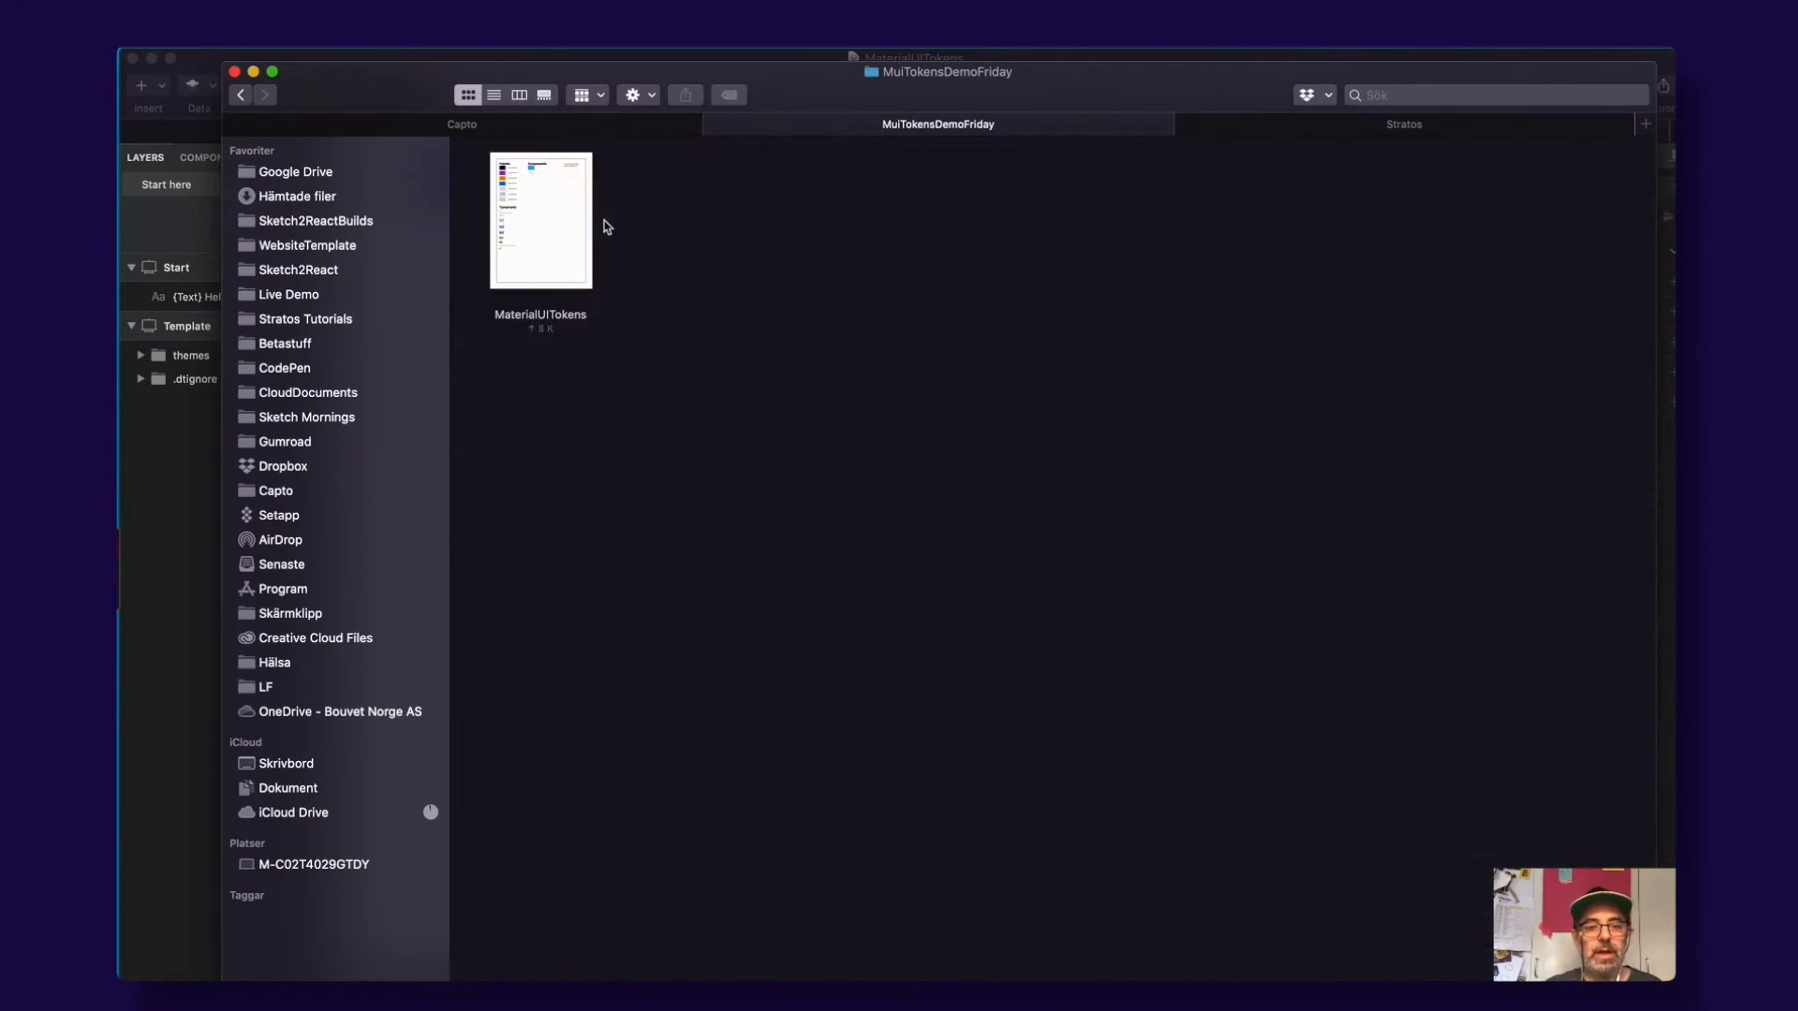
# Step: Back in Stratos, choose MaterialUITokens from the MuiTokensDemoFriday folder as the design file and create the project
pyautogui.press('super+Tab')
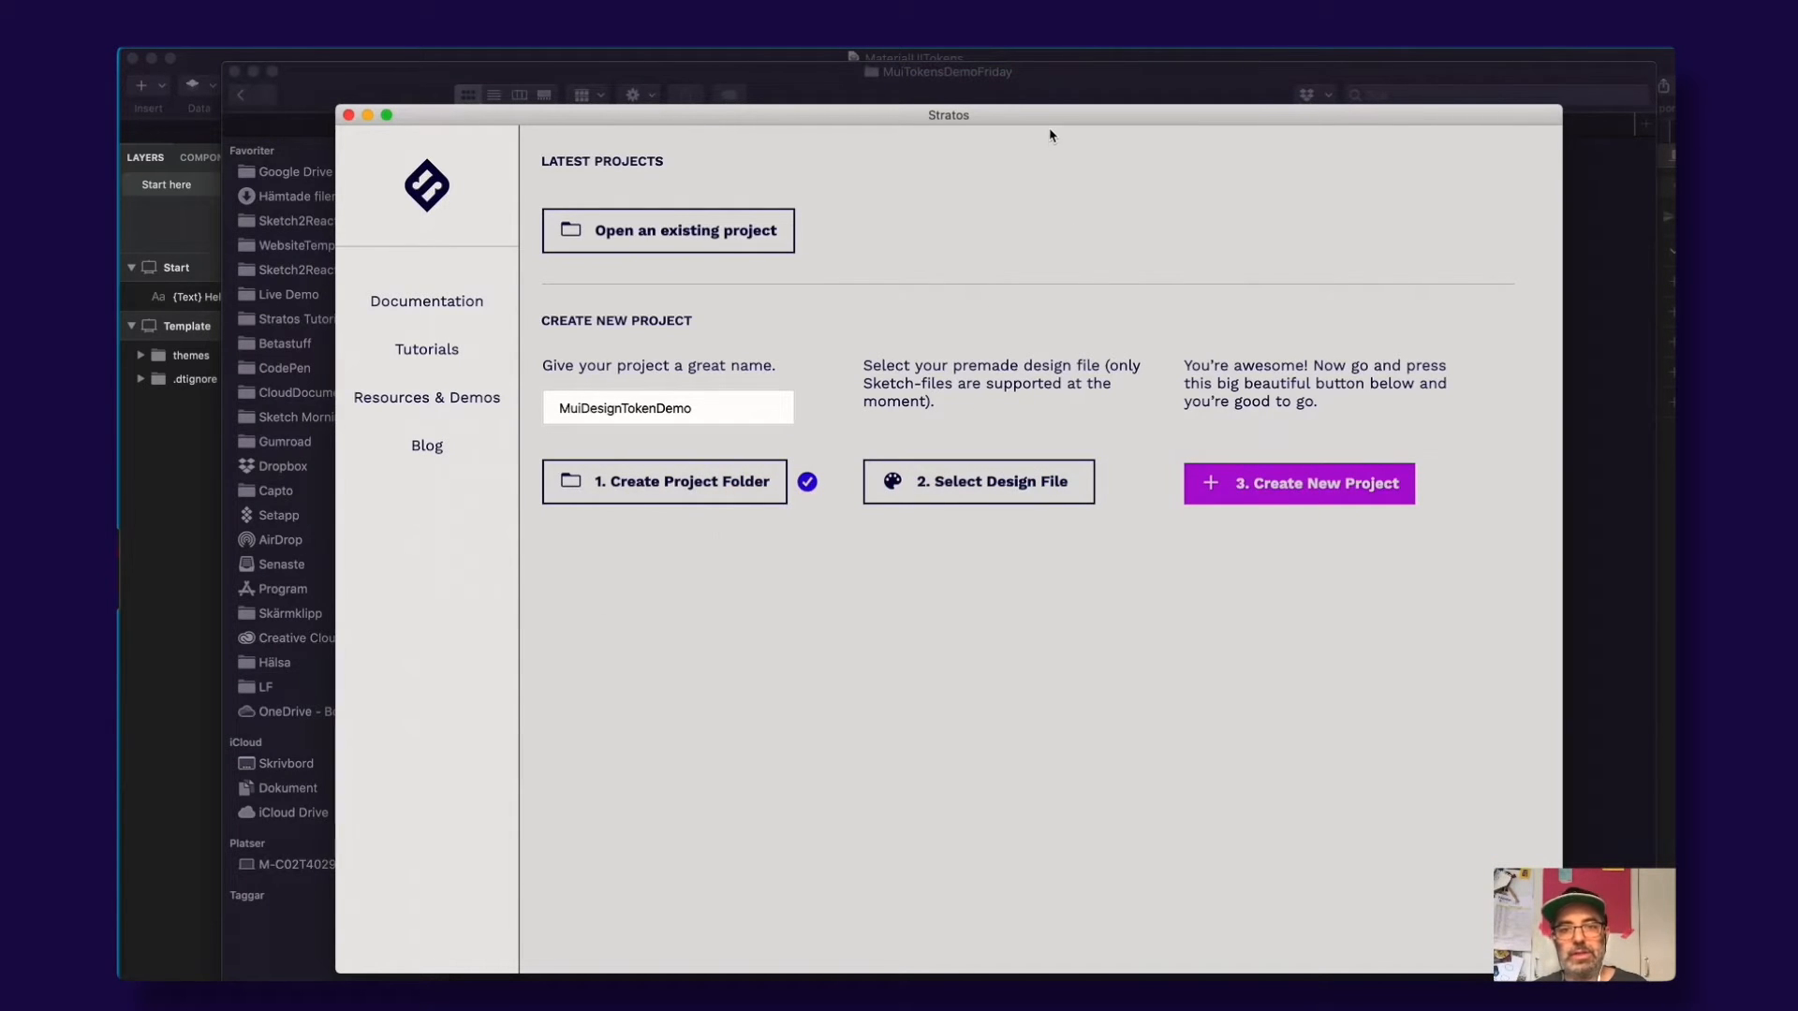
pyautogui.click(970, 488)
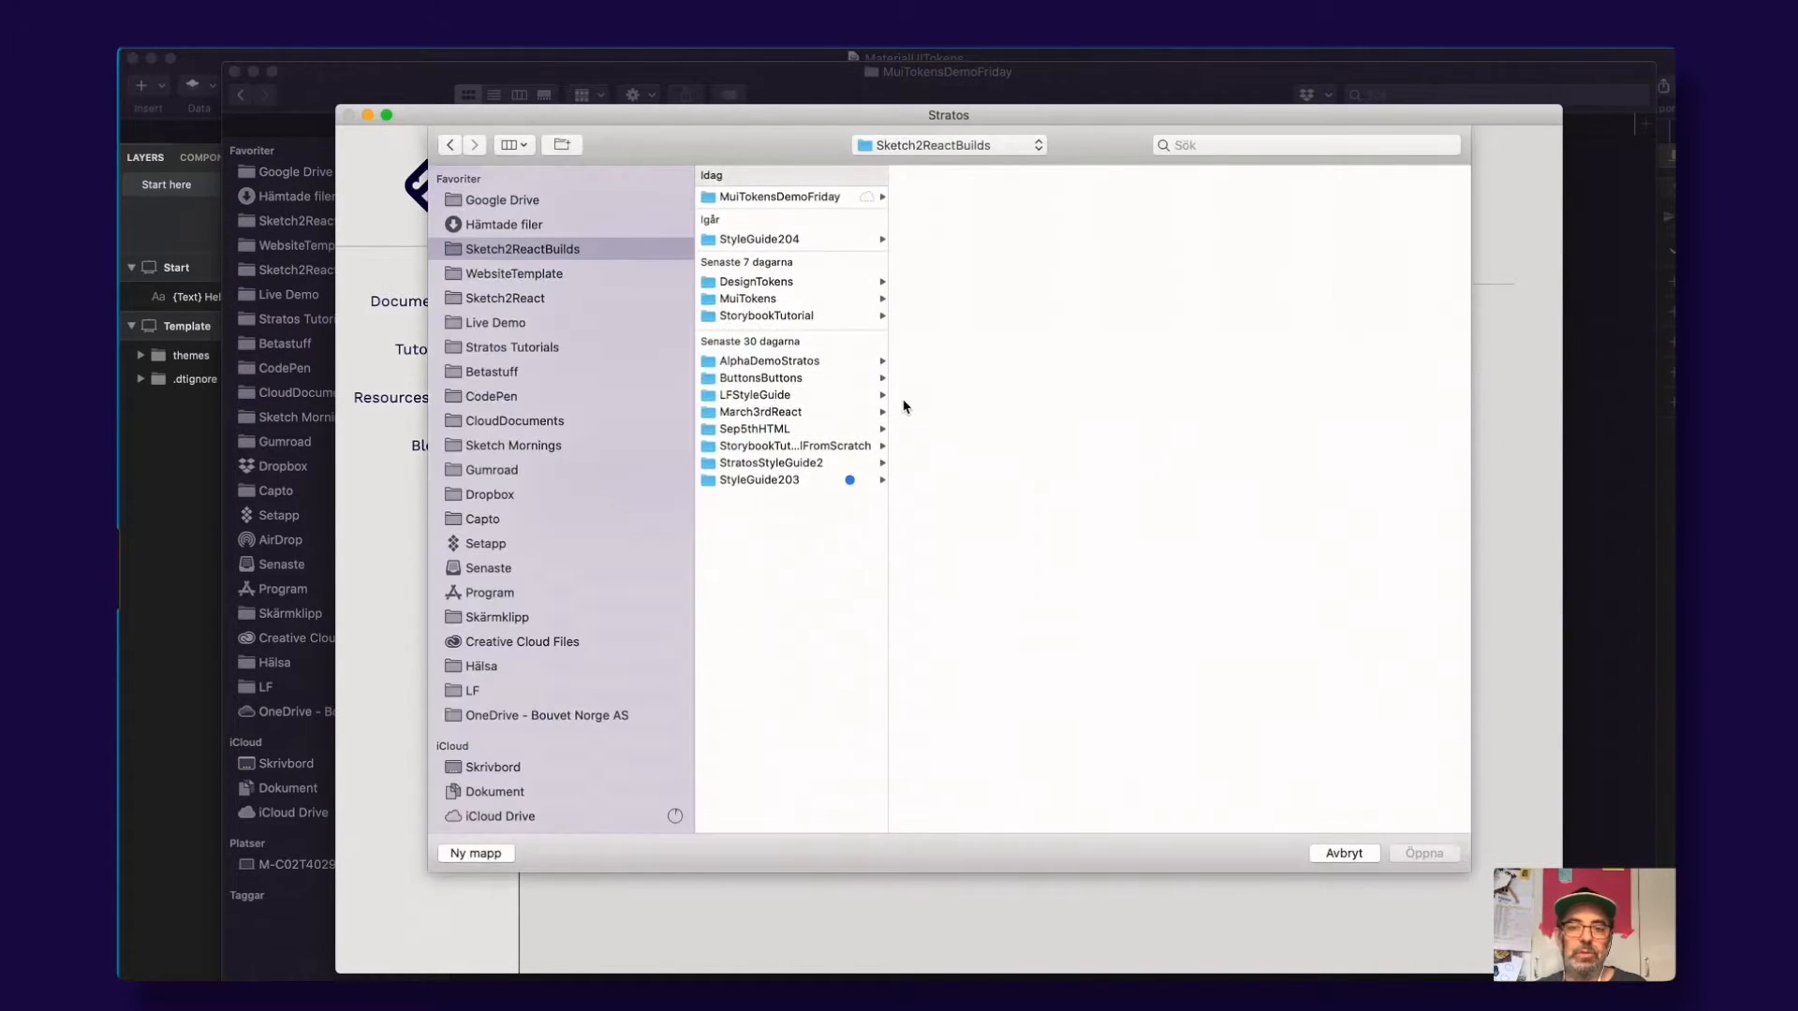
pyautogui.click(787, 197)
pyautogui.click(976, 201)
pyautogui.click(1428, 853)
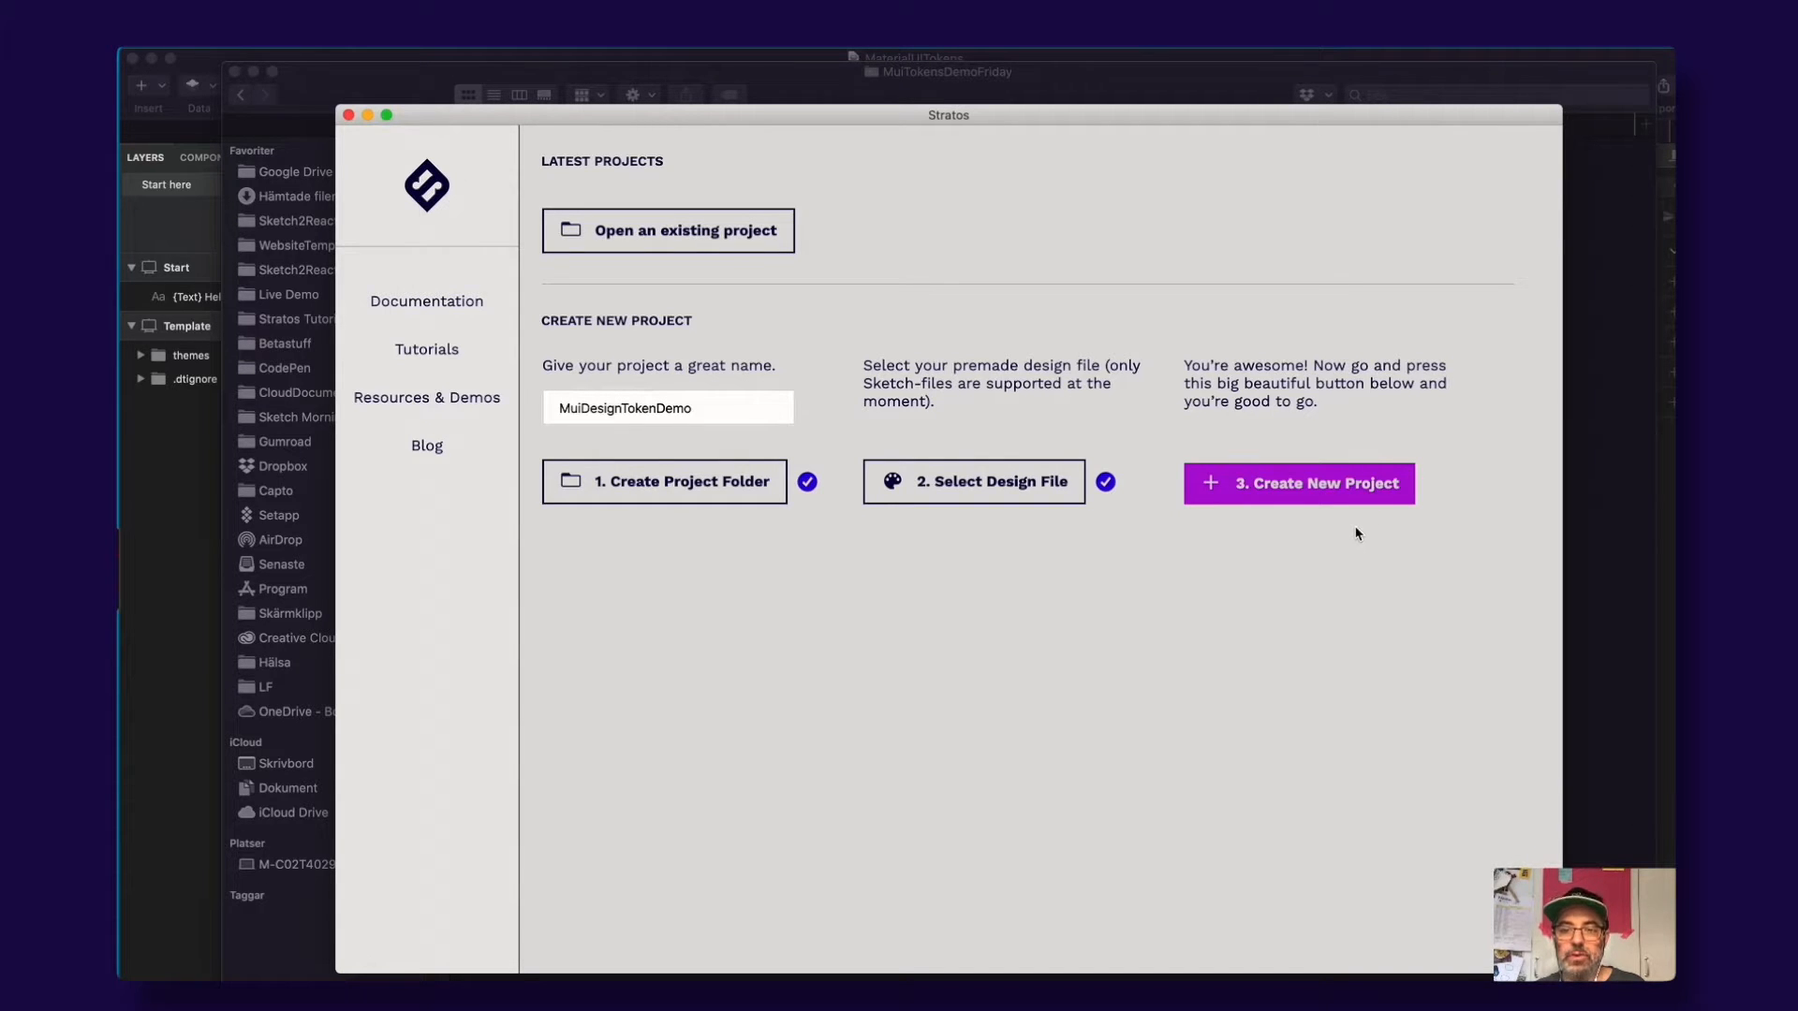
pyautogui.click(1298, 484)
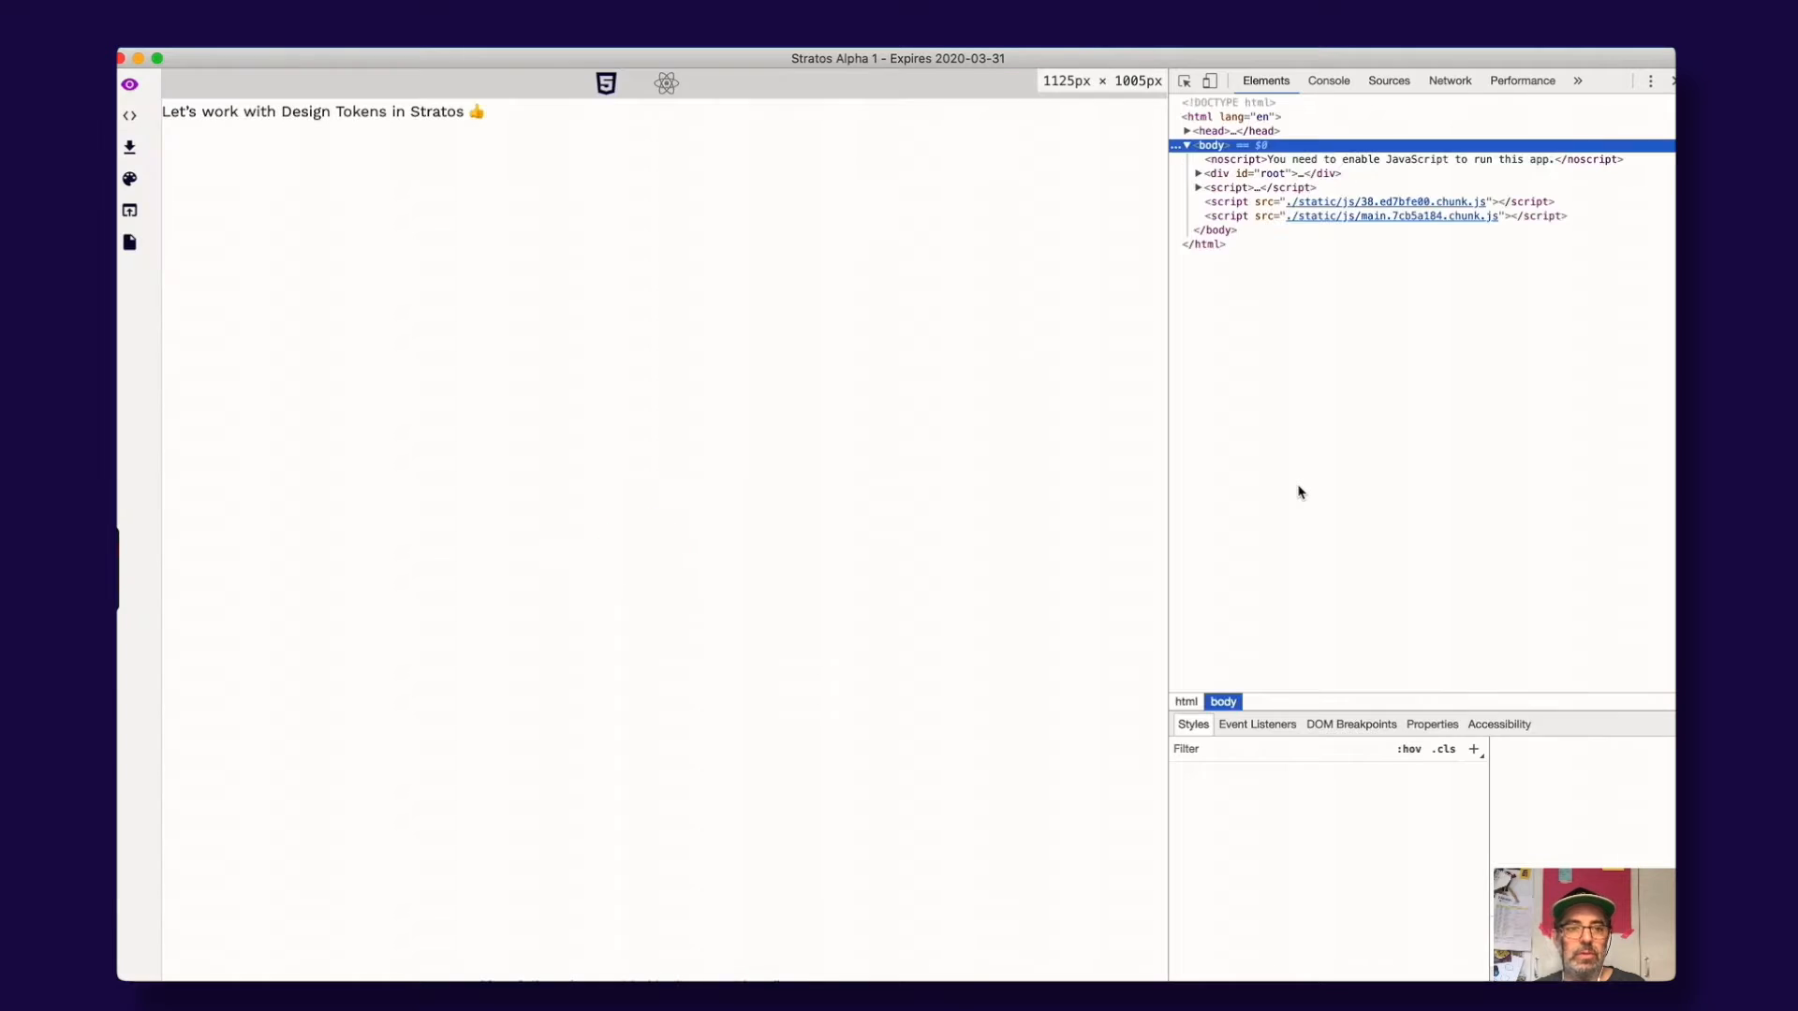
# Step: Close the developer tools and open the Template artboard from the explorer to examine its generated token JSON
pyautogui.click(1670, 81)
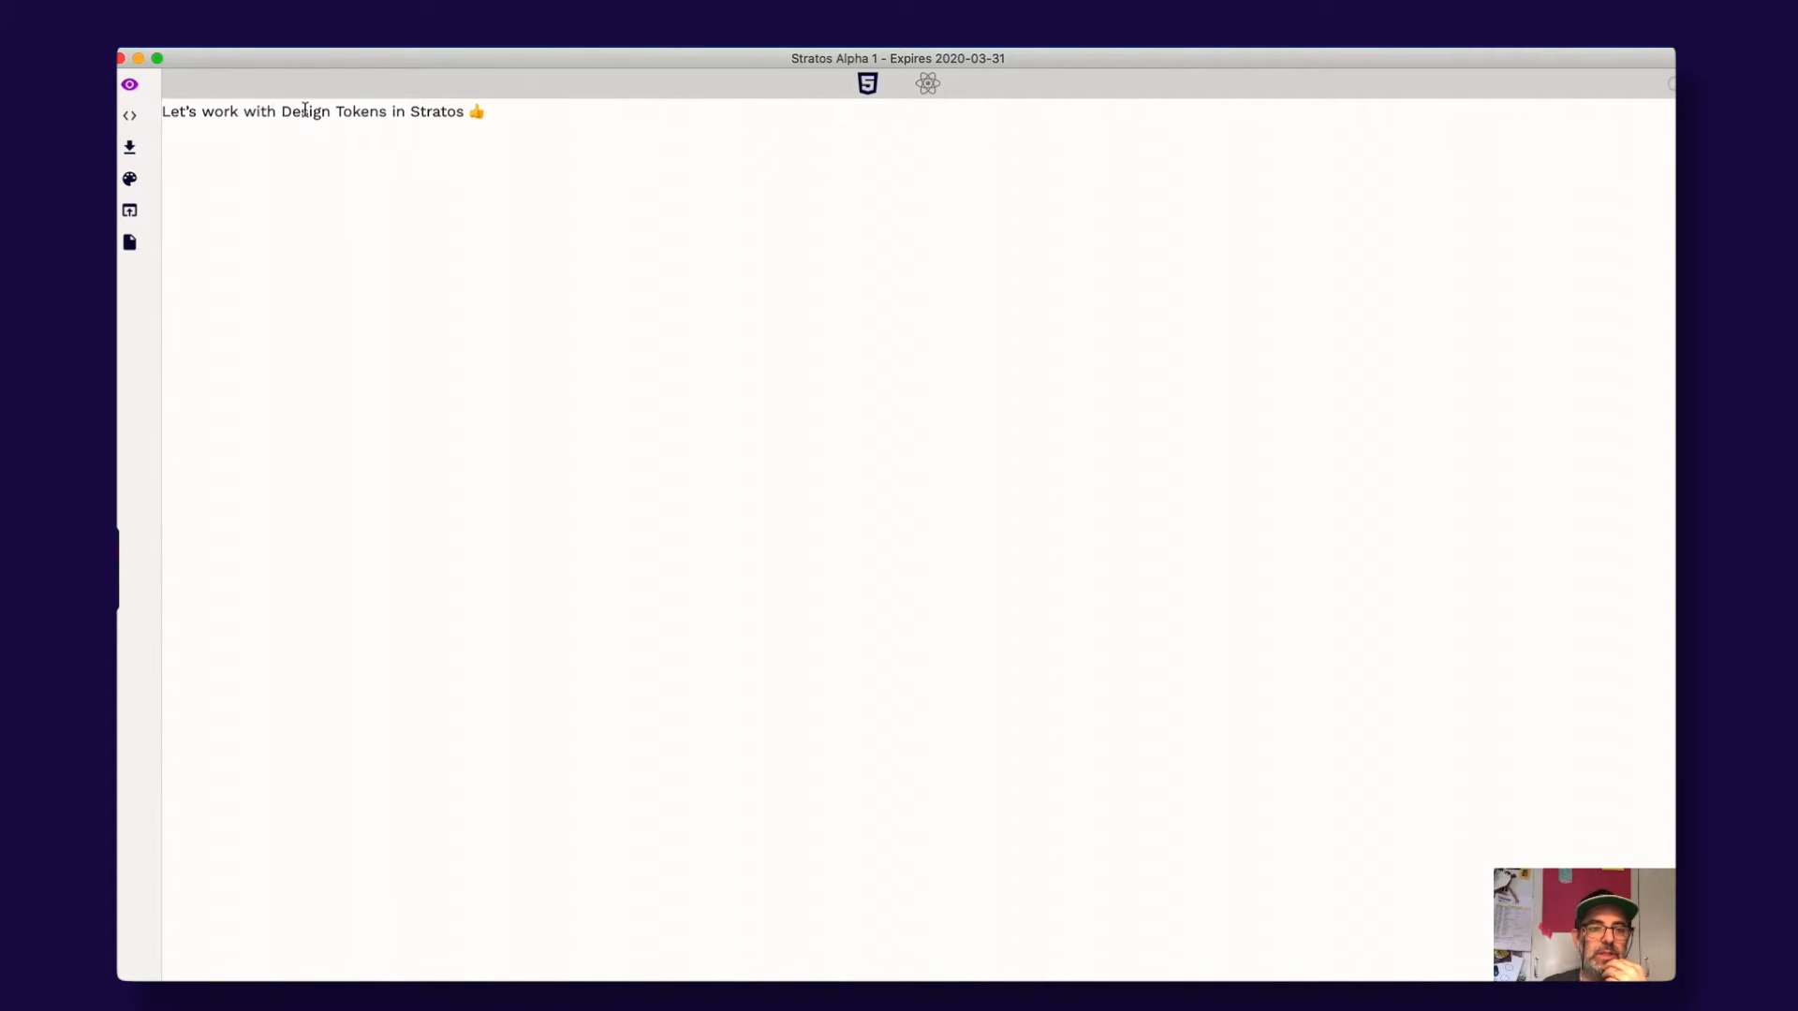
pyautogui.click(126, 248)
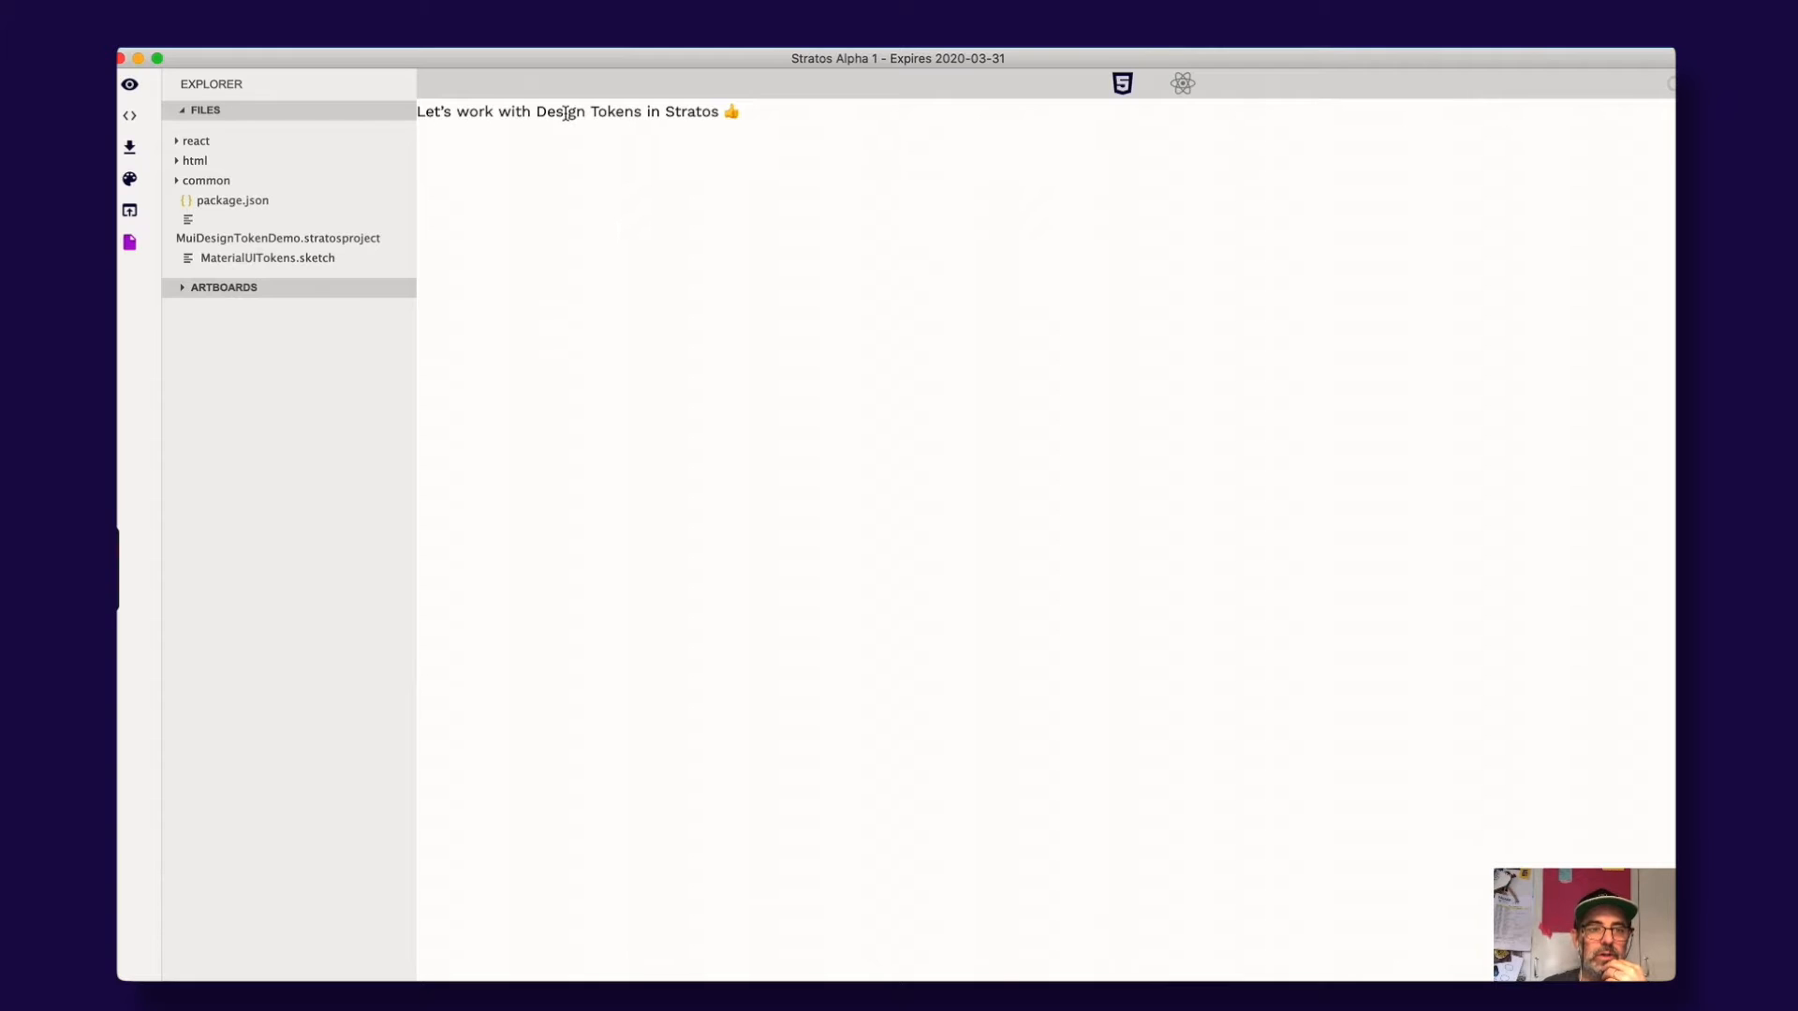
pyautogui.click(193, 289)
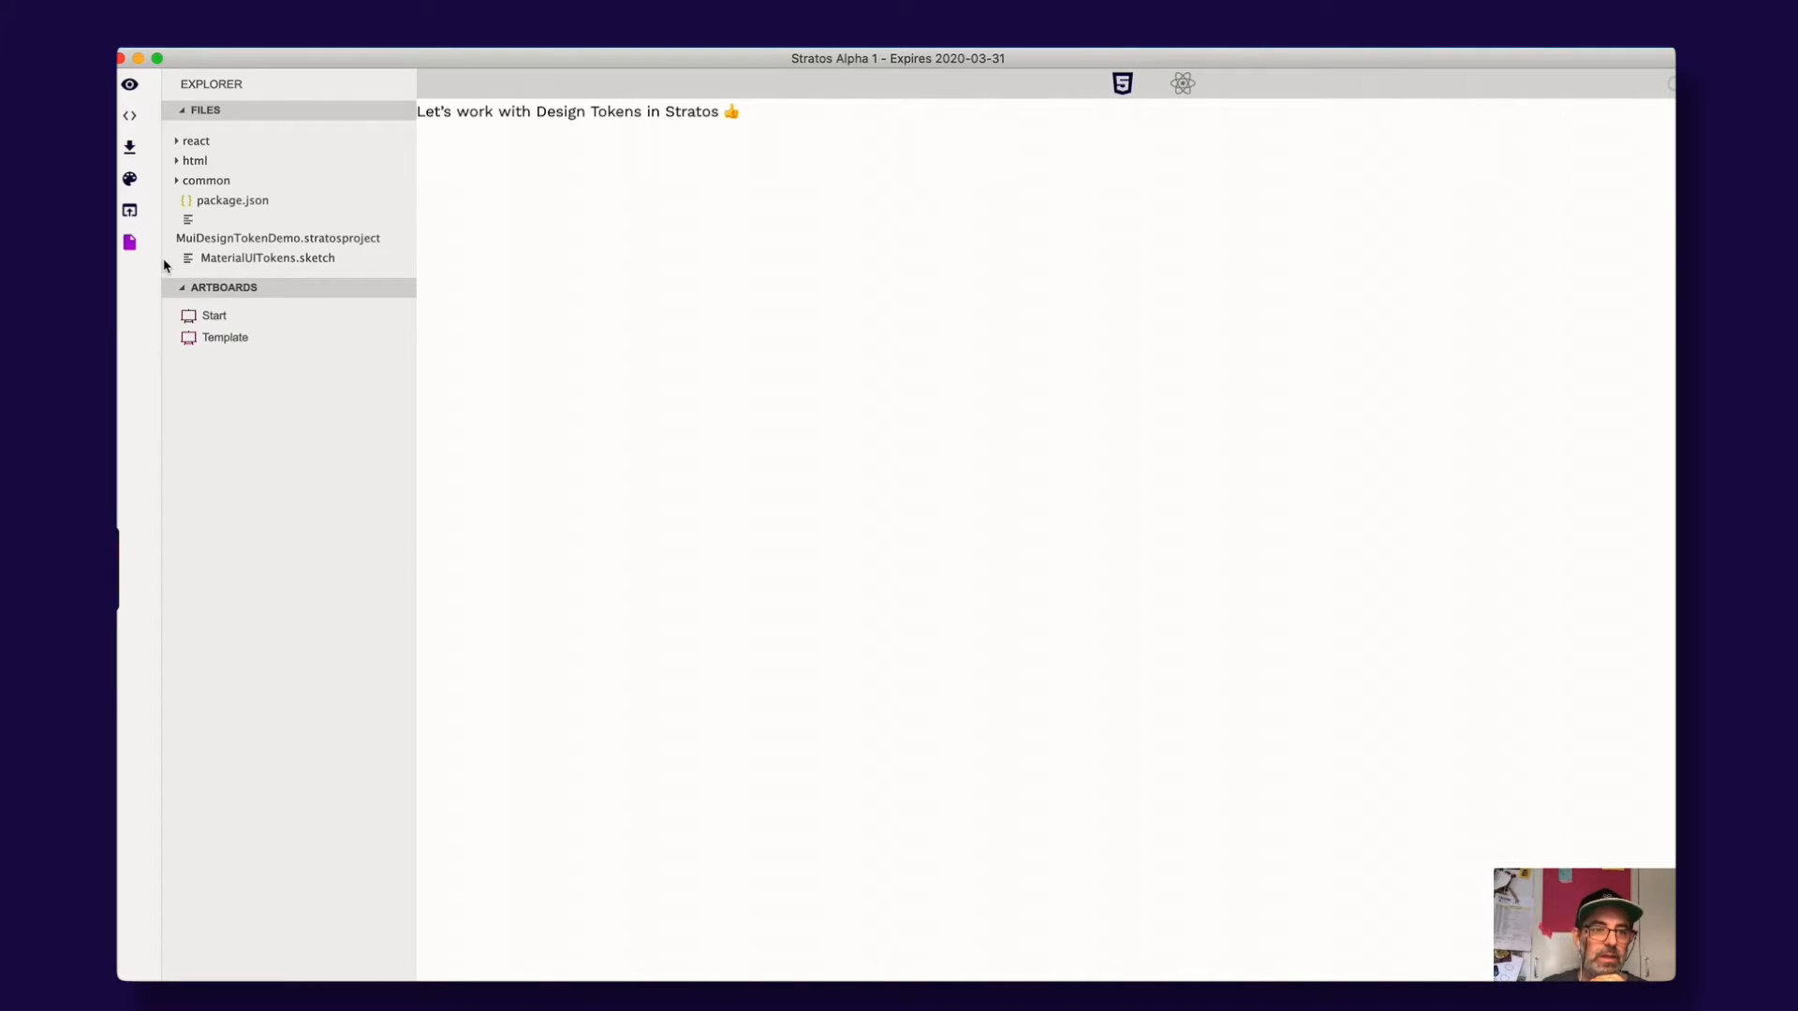
pyautogui.click(131, 250)
pyautogui.click(131, 252)
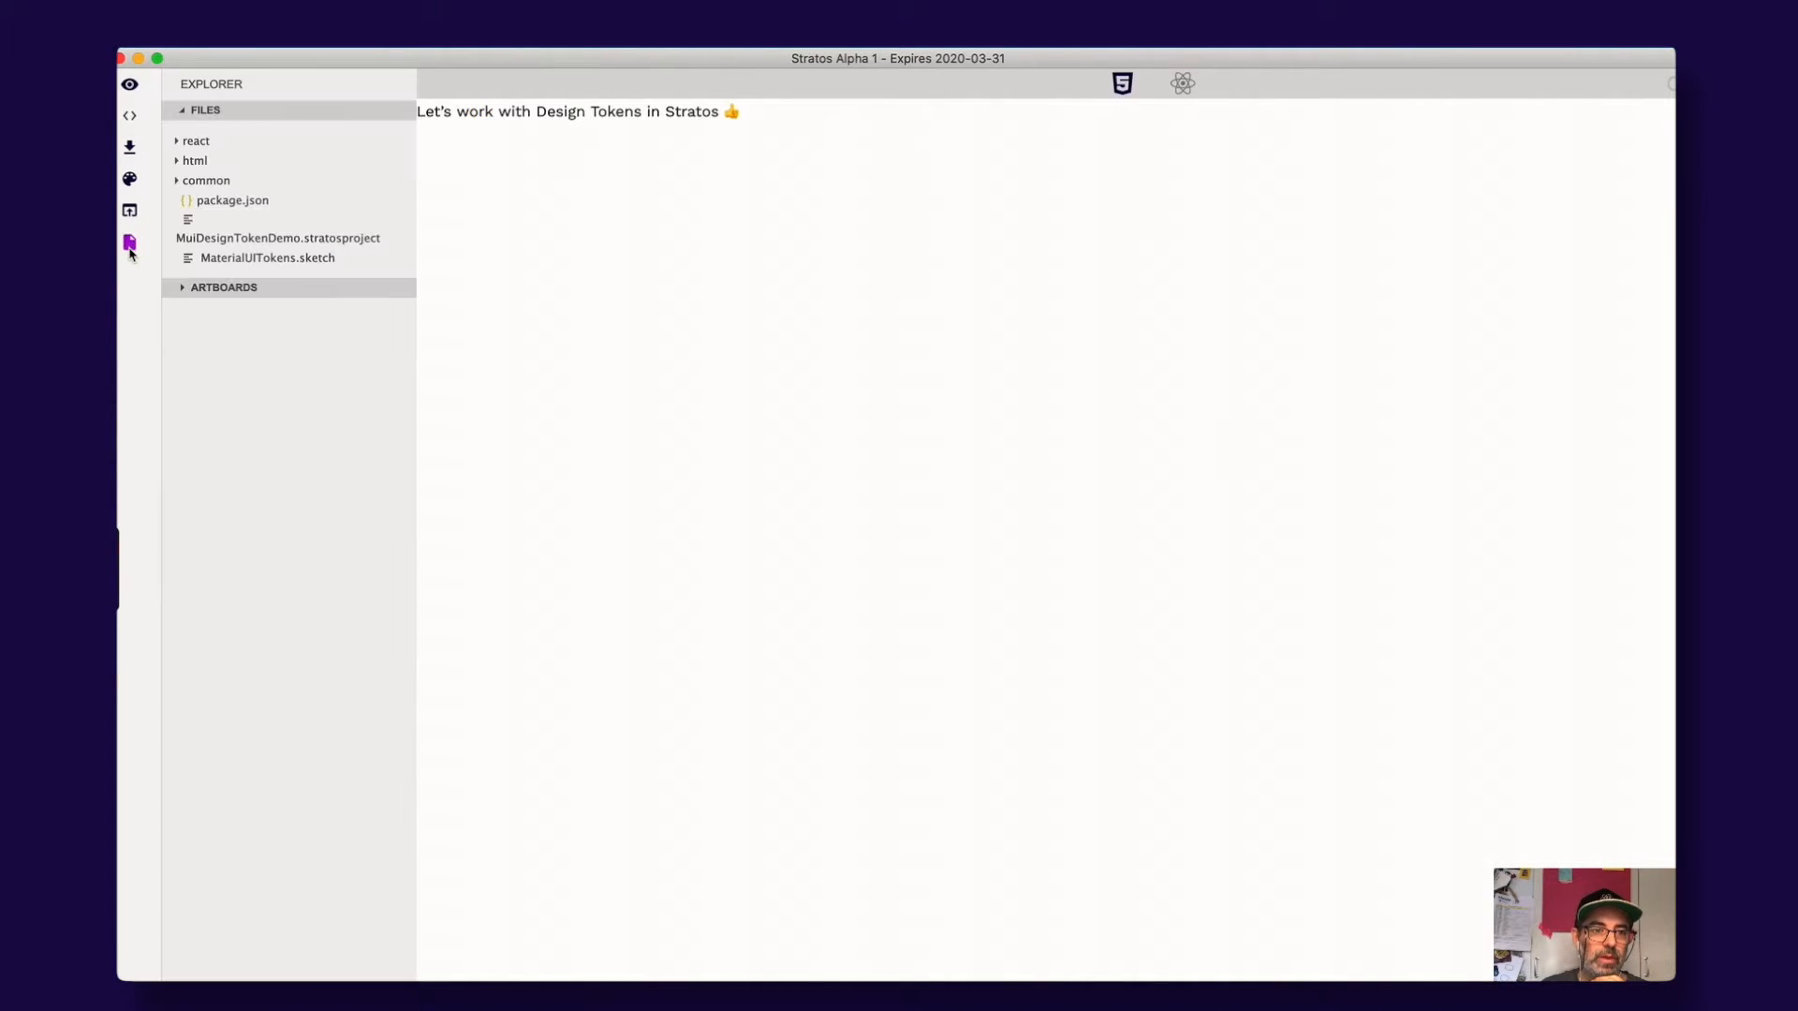
pyautogui.click(209, 287)
pyautogui.click(228, 339)
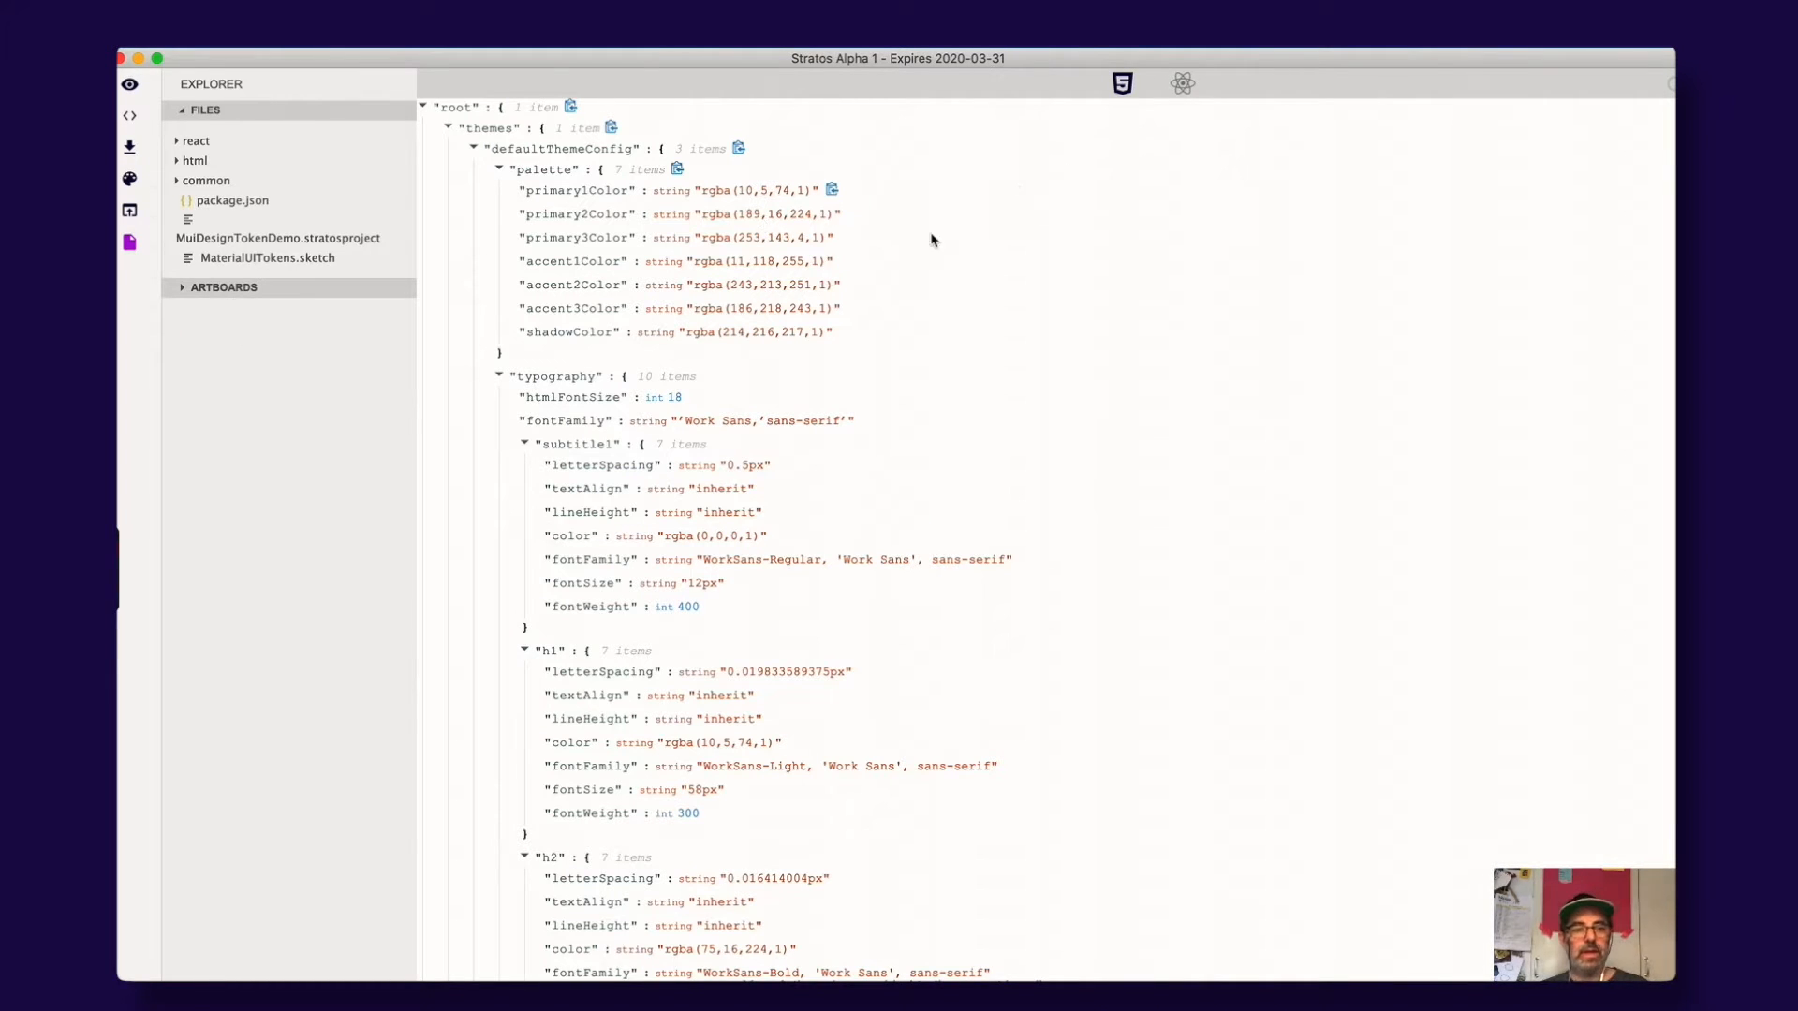
pyautogui.scroll(-15, 876, 256)
pyautogui.scroll(15, 876, 255)
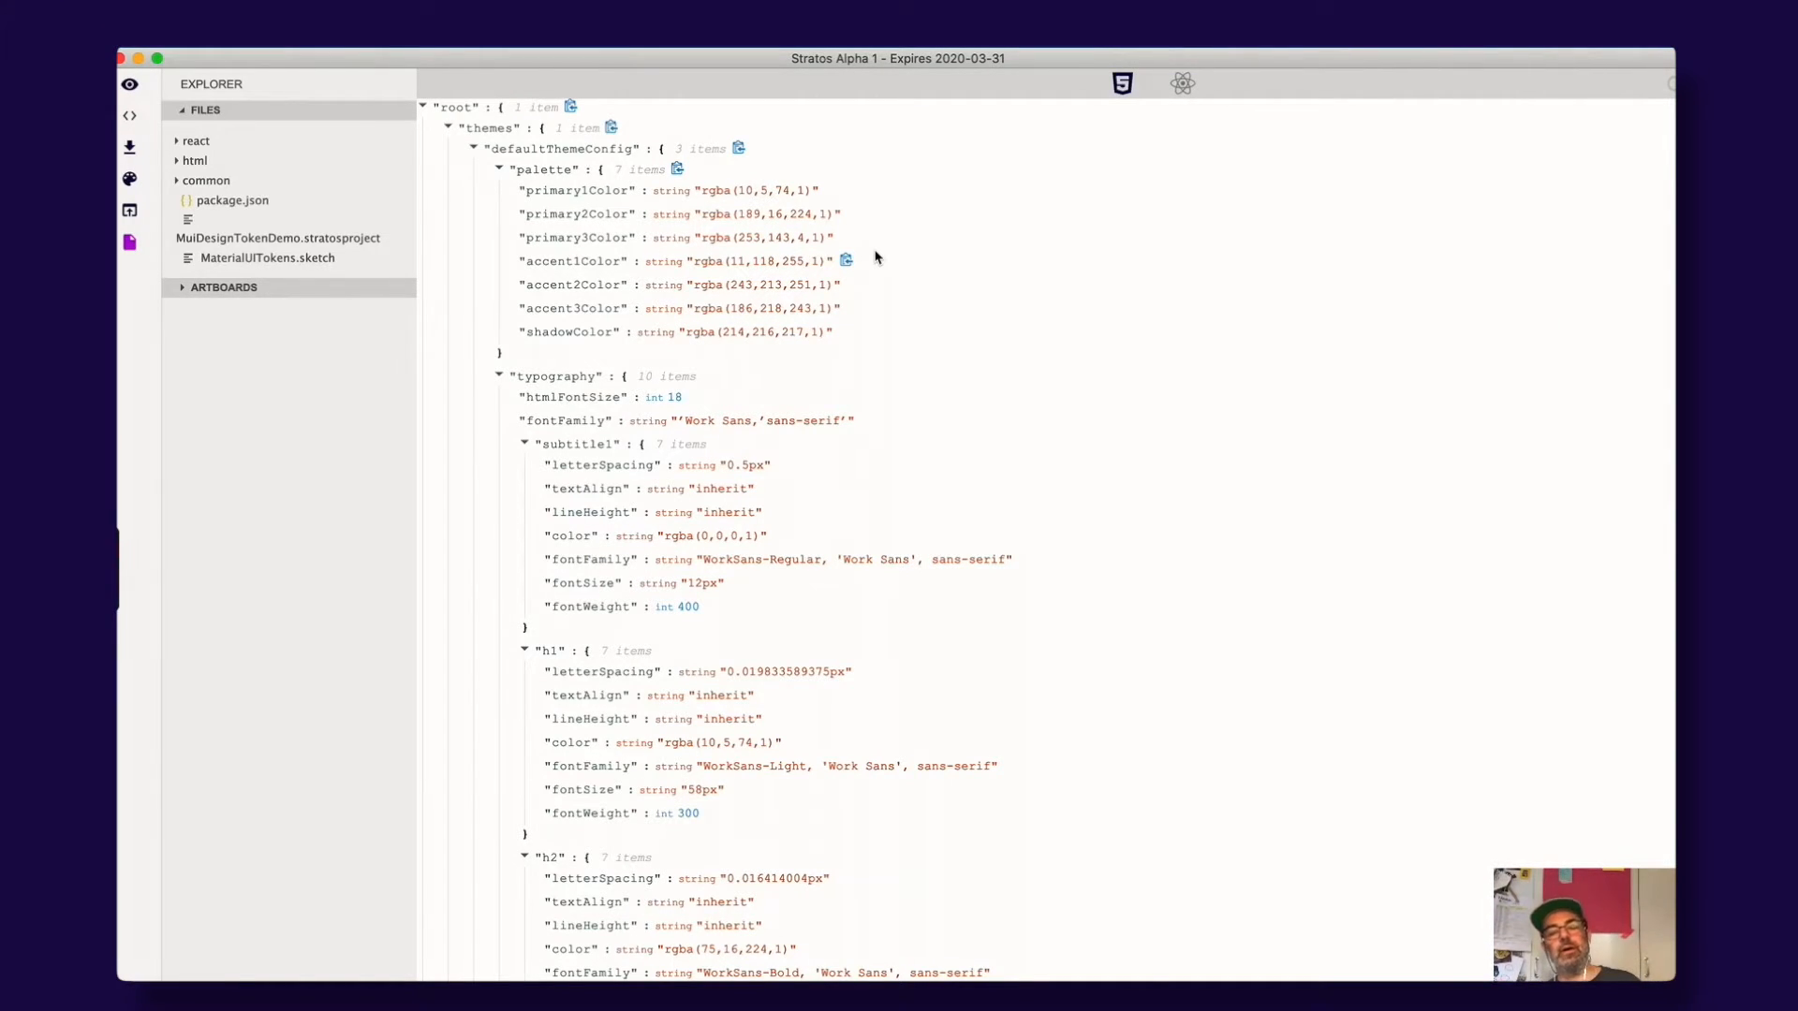
# Step: Switch to Sketch, darken the textColor rectangle's fill to E6E6E6 and save the MaterialUITokens document
pyautogui.press('super+Tab')
pyautogui.press('super+Tab')
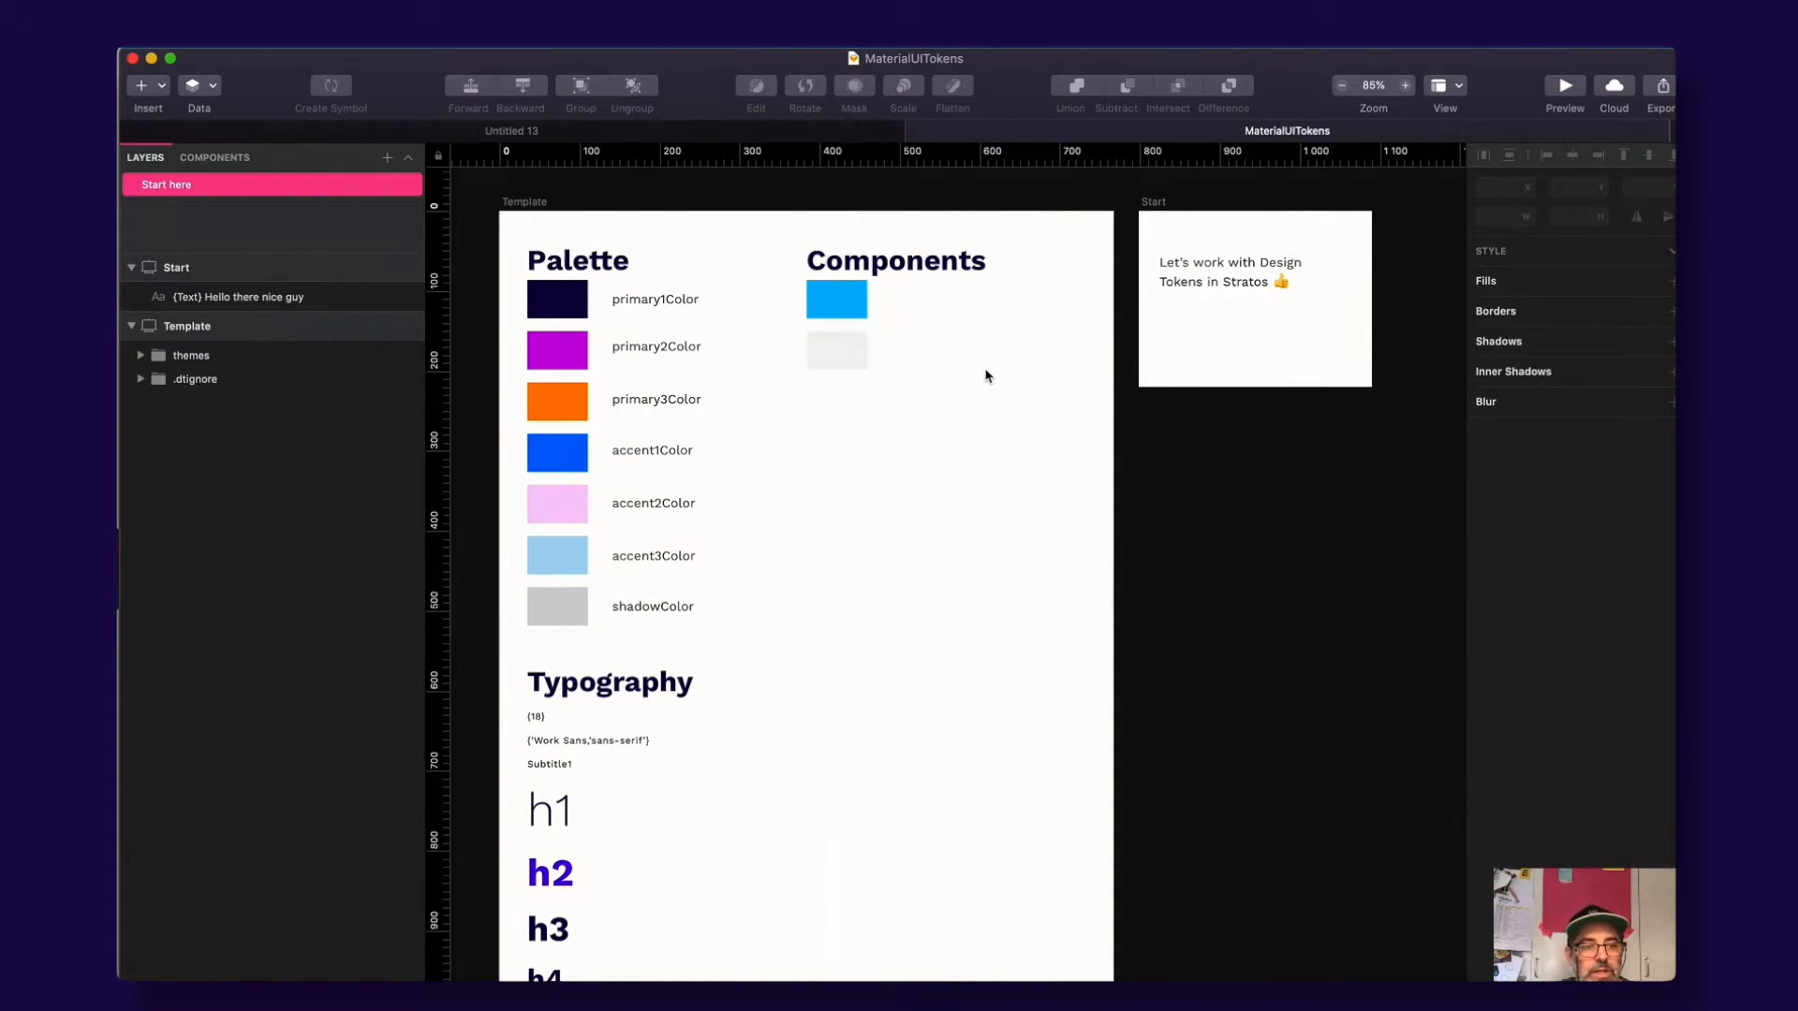
pyautogui.click(836, 351)
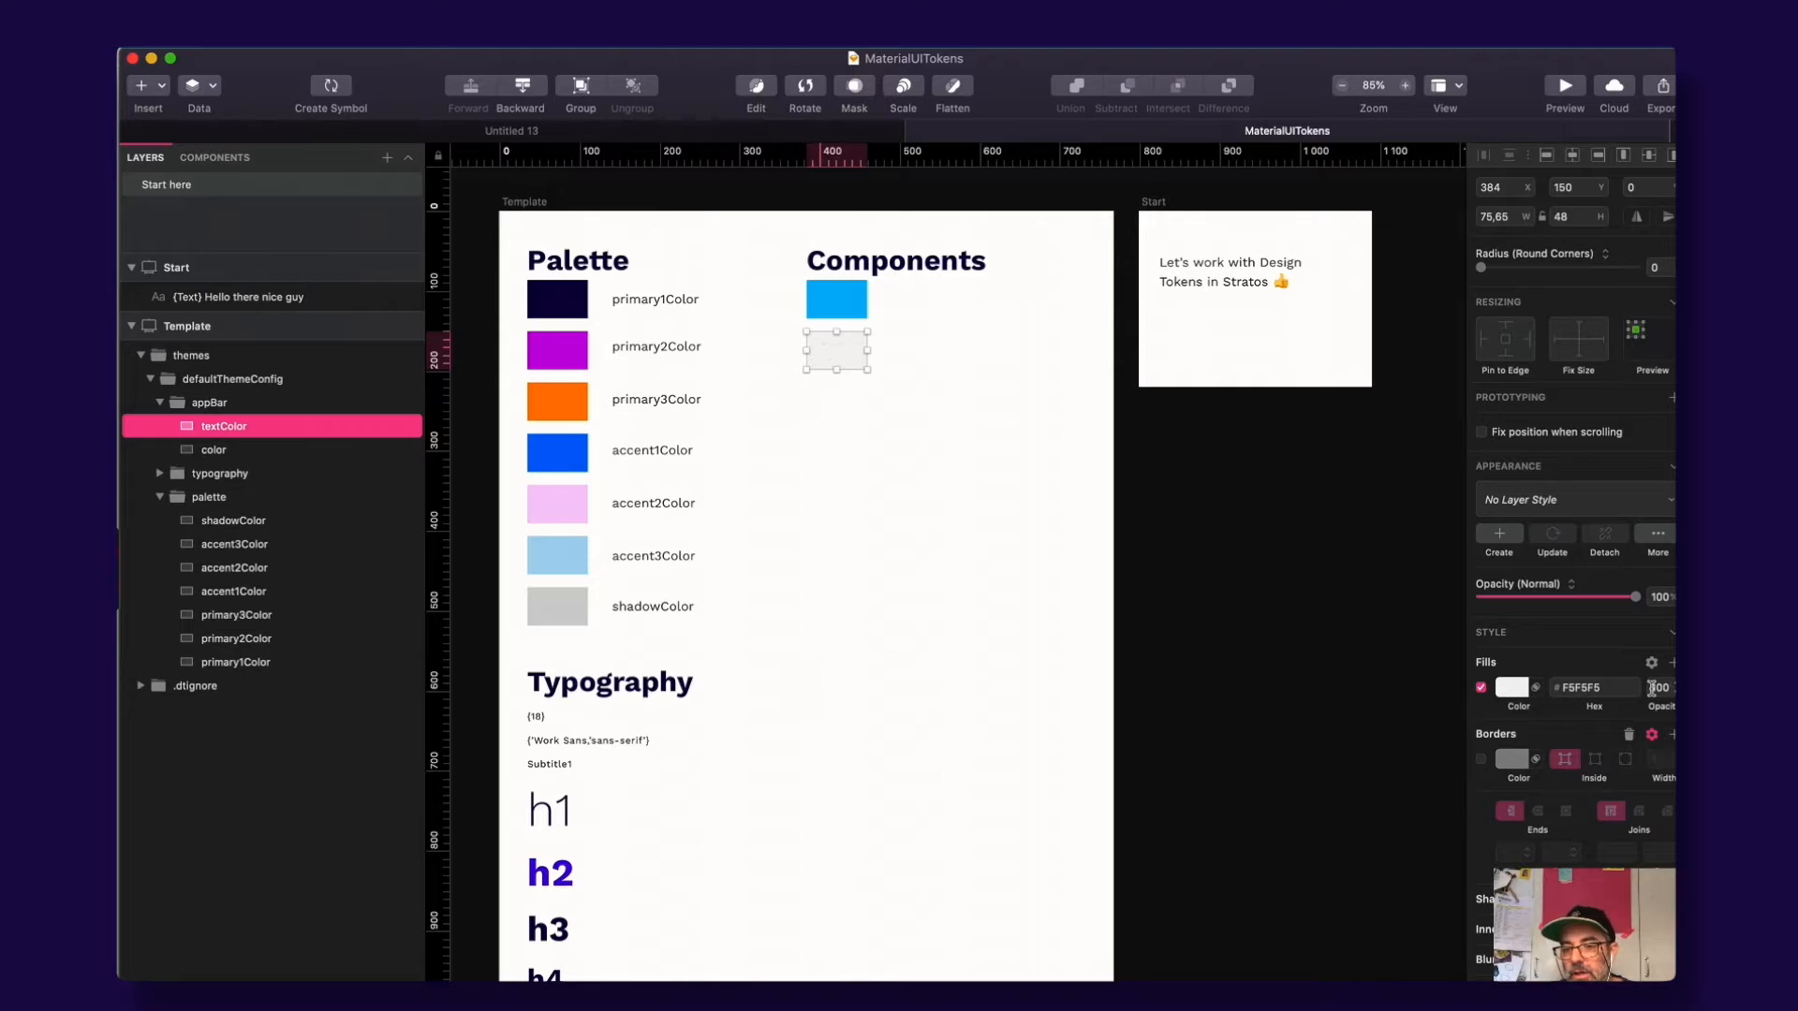
pyautogui.click(1506, 693)
pyautogui.moveTo(1493, 785); pyautogui.dragTo(1447, 784)
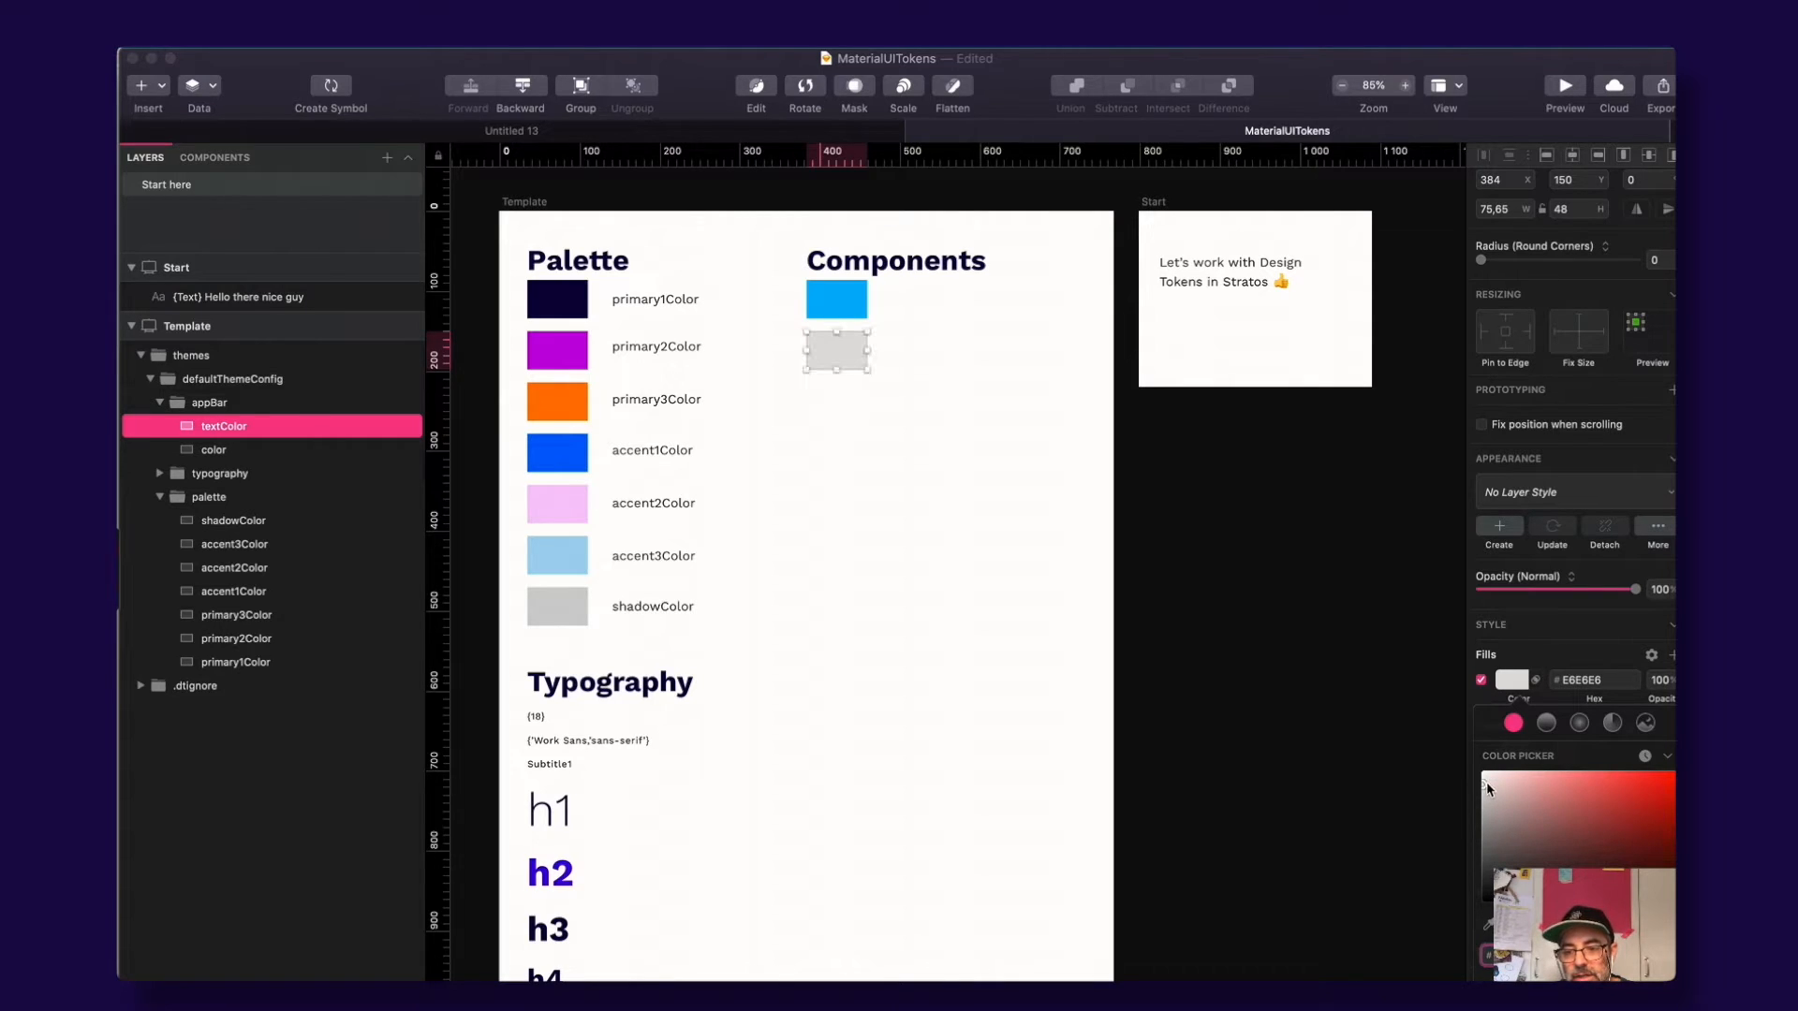
pyautogui.click(939, 397)
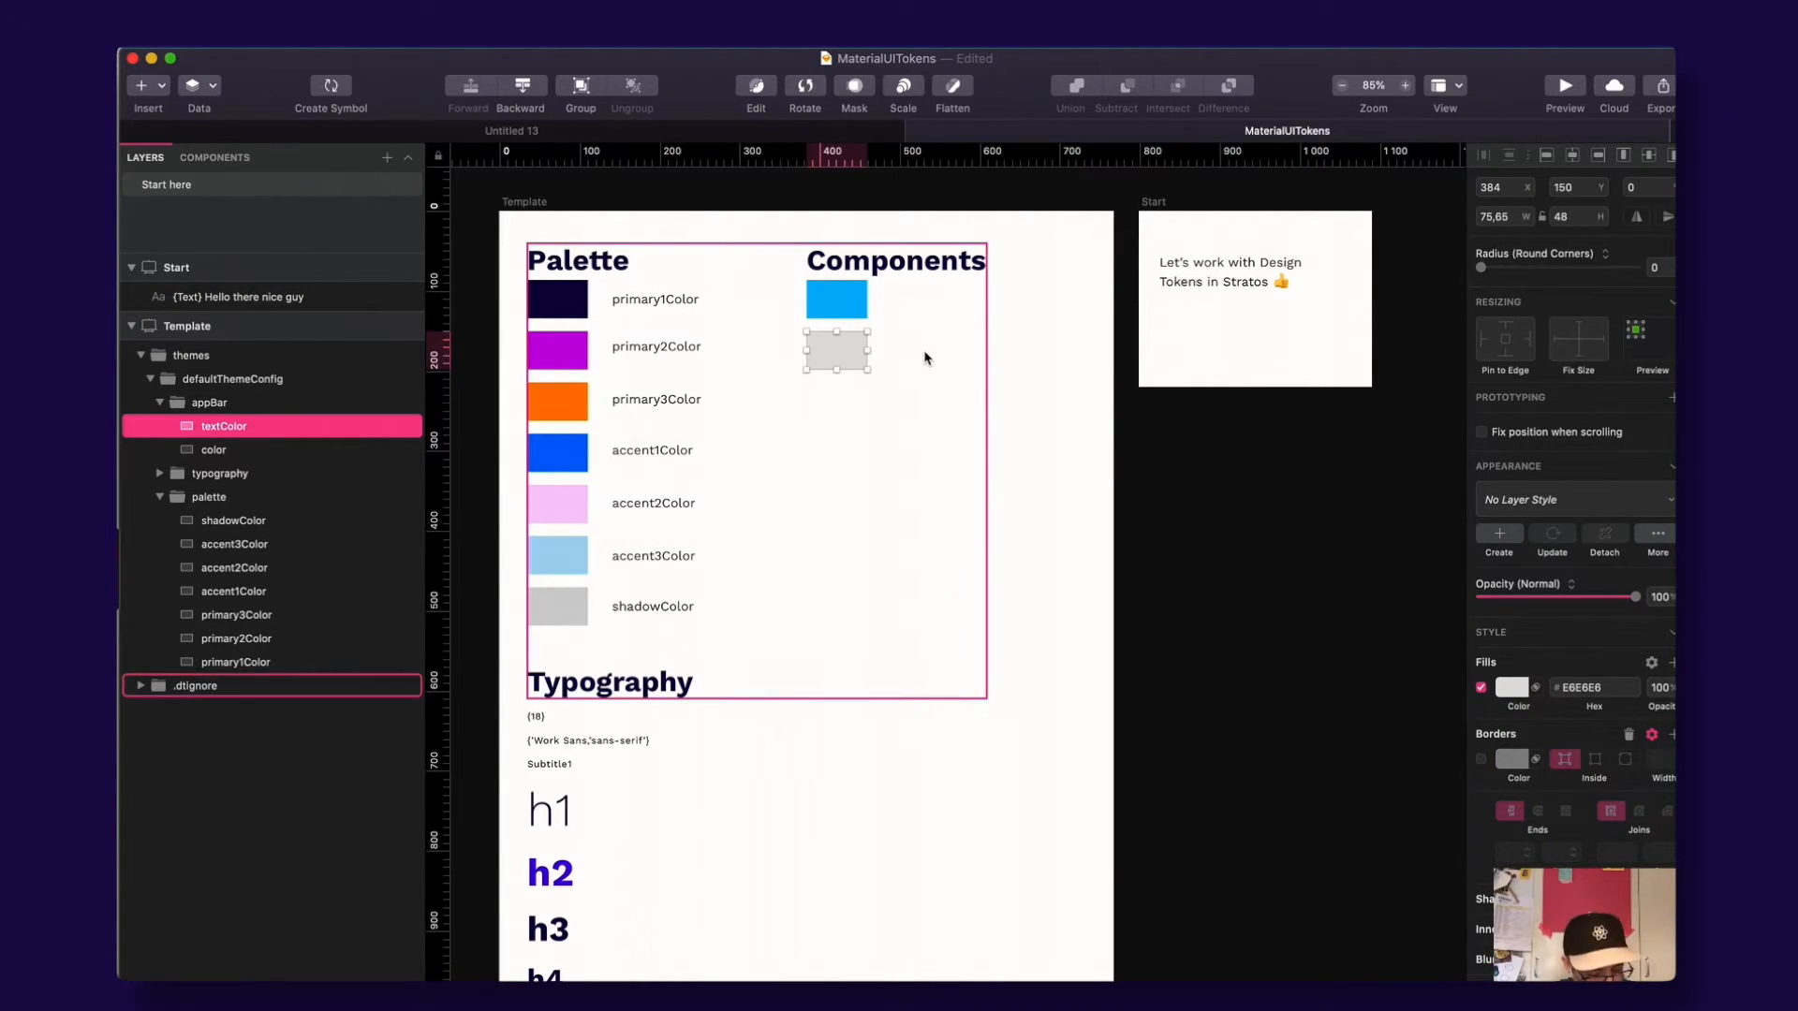
pyautogui.press('super+s')
# Step: Return to Stratos, refresh the project and reopen the Template artboard's tokens
pyautogui.click(627, 511)
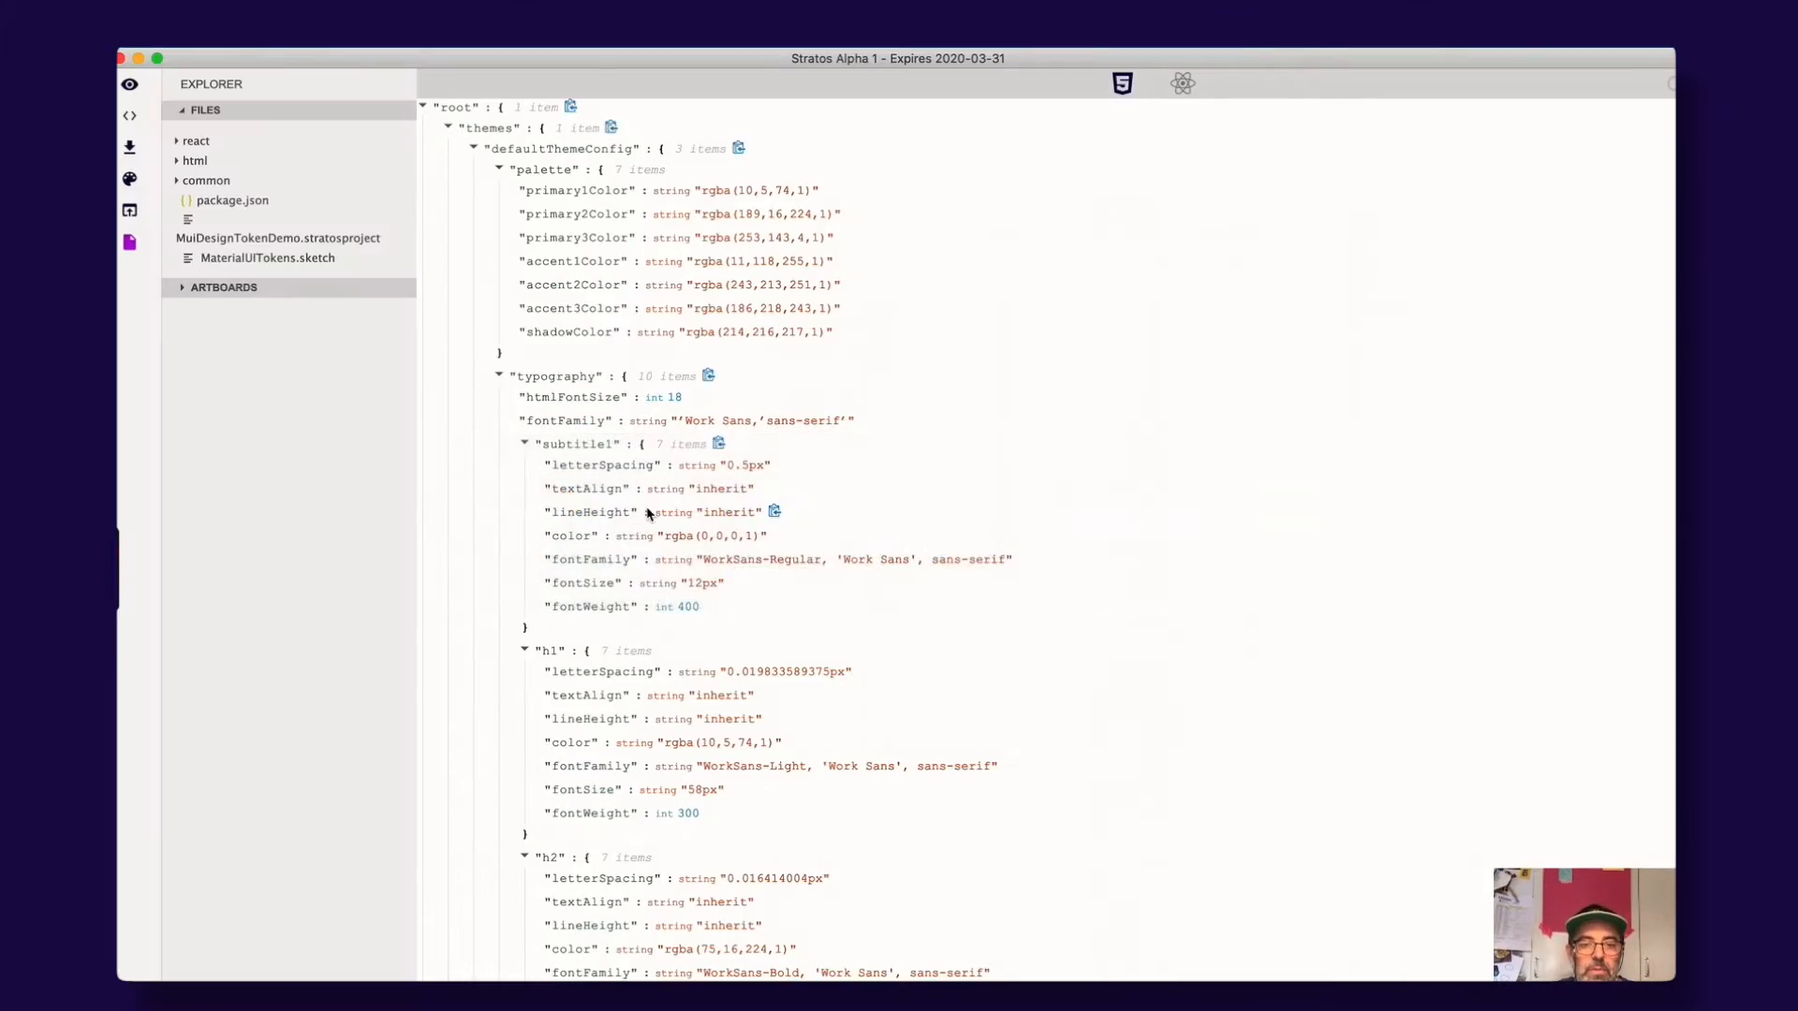
pyautogui.click(1672, 86)
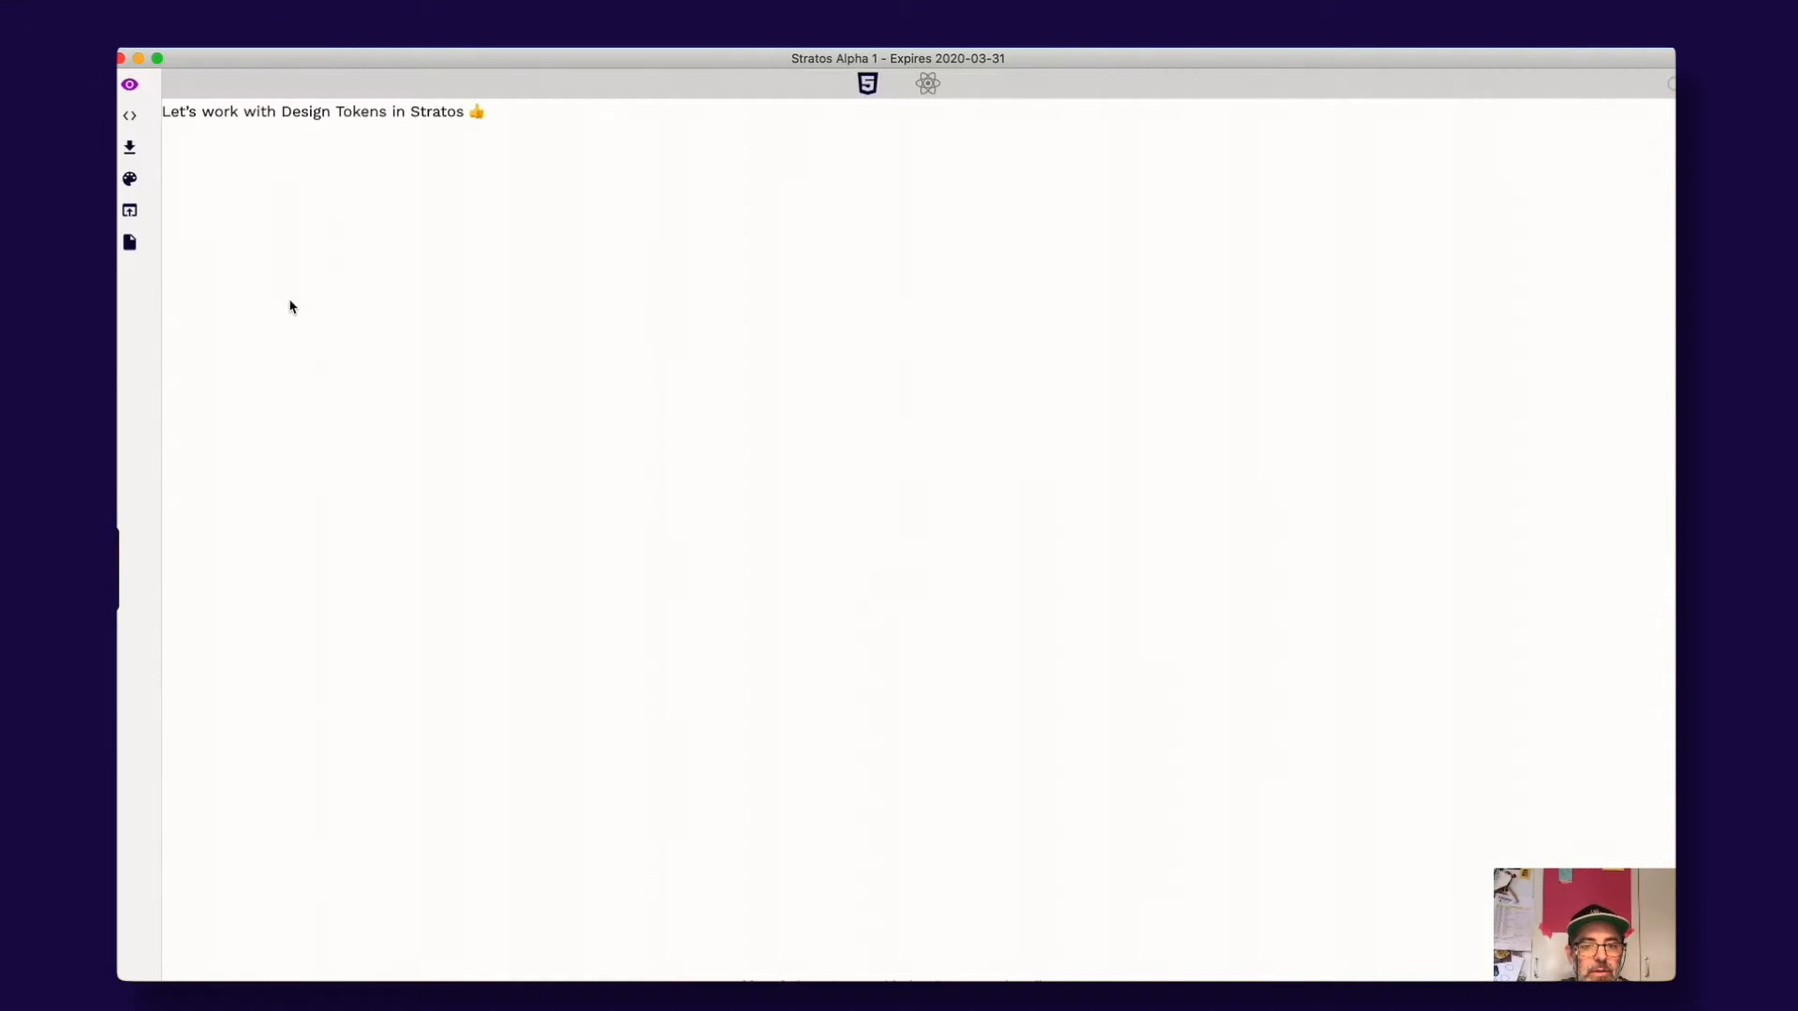
pyautogui.click(129, 243)
pyautogui.click(224, 338)
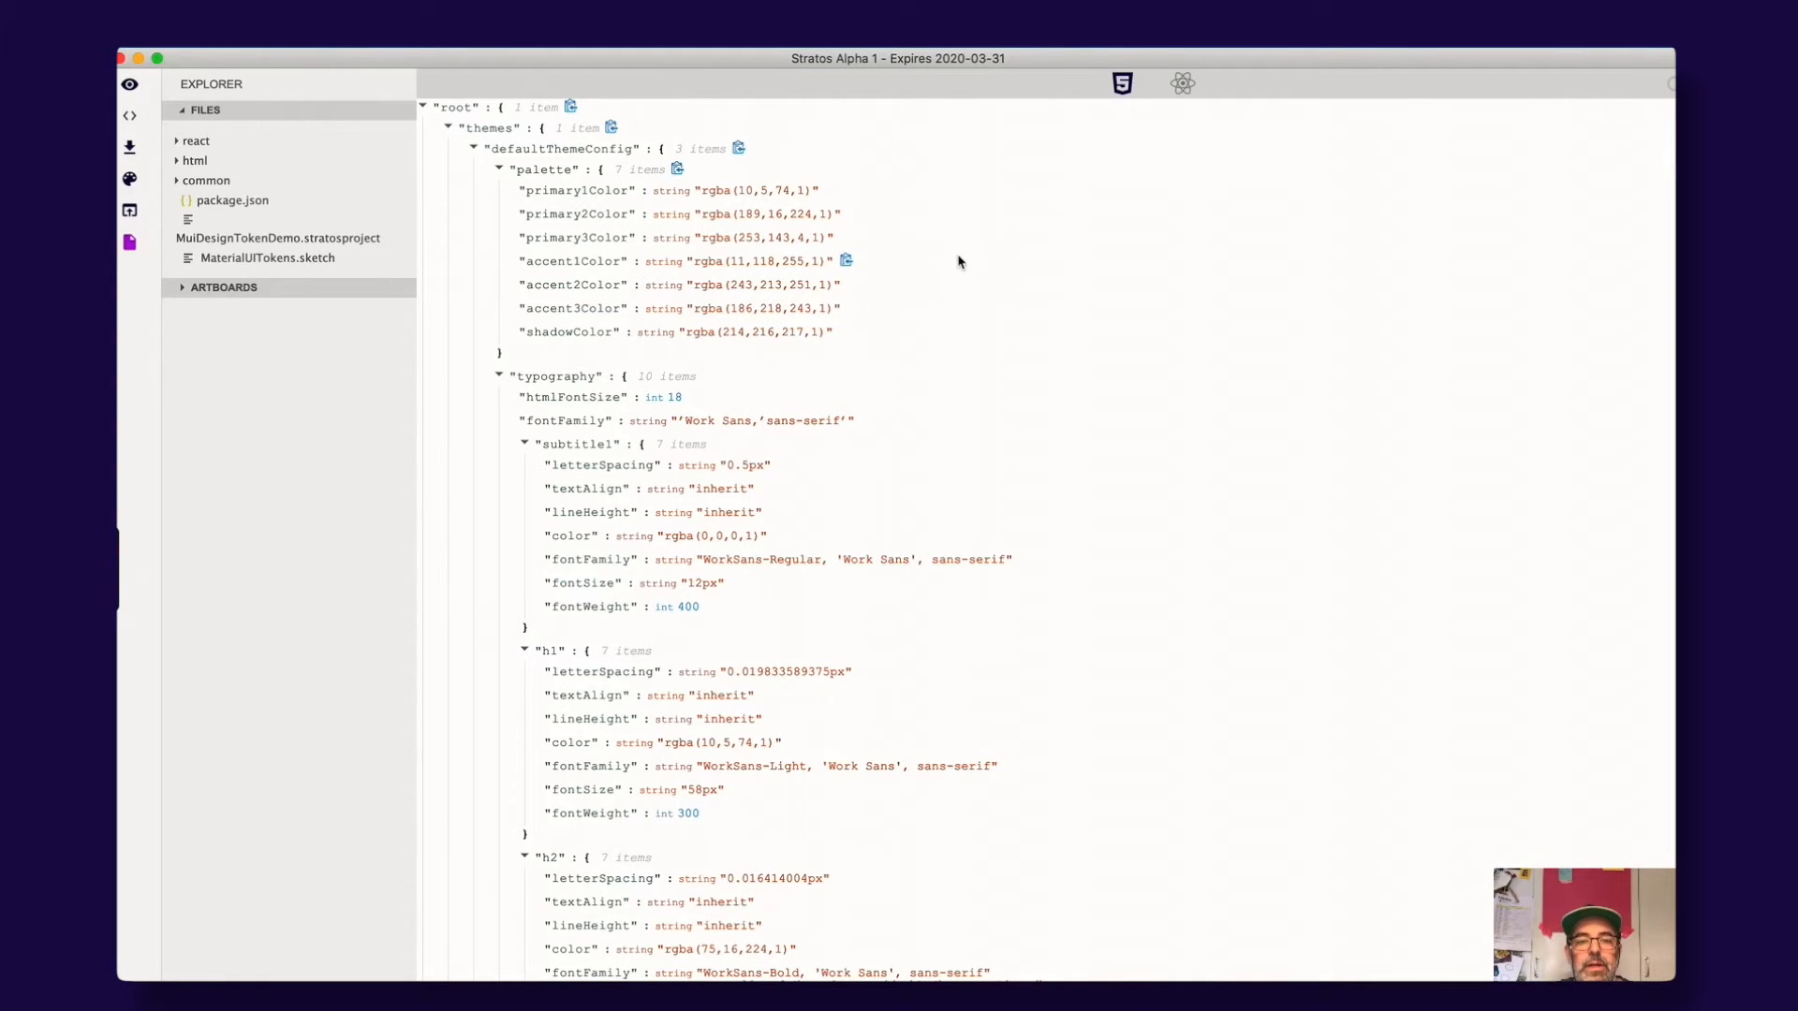
# Step: Review the token JSON down to the appBar entries and copy the complete defaultThemeConfig object to the clipboard
pyautogui.scroll(-2, 642, 389)
pyautogui.scroll(2, 642, 389)
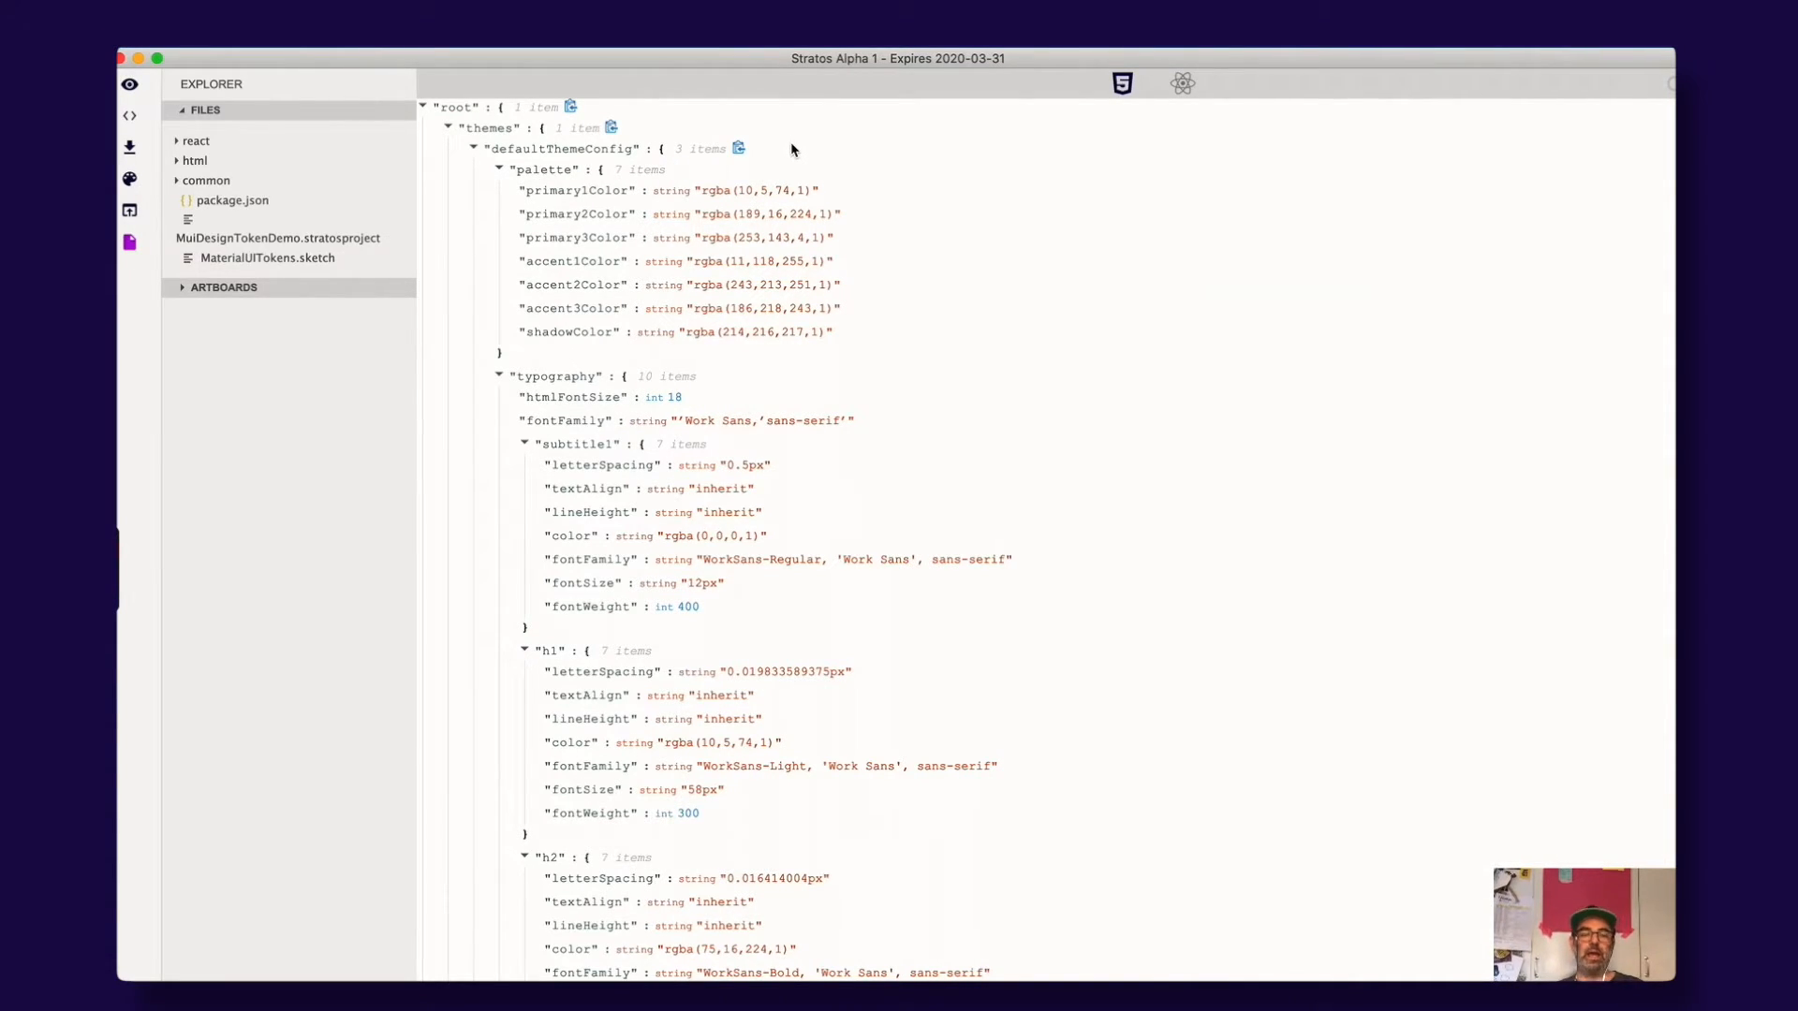
pyautogui.scroll(-10, 765, 426)
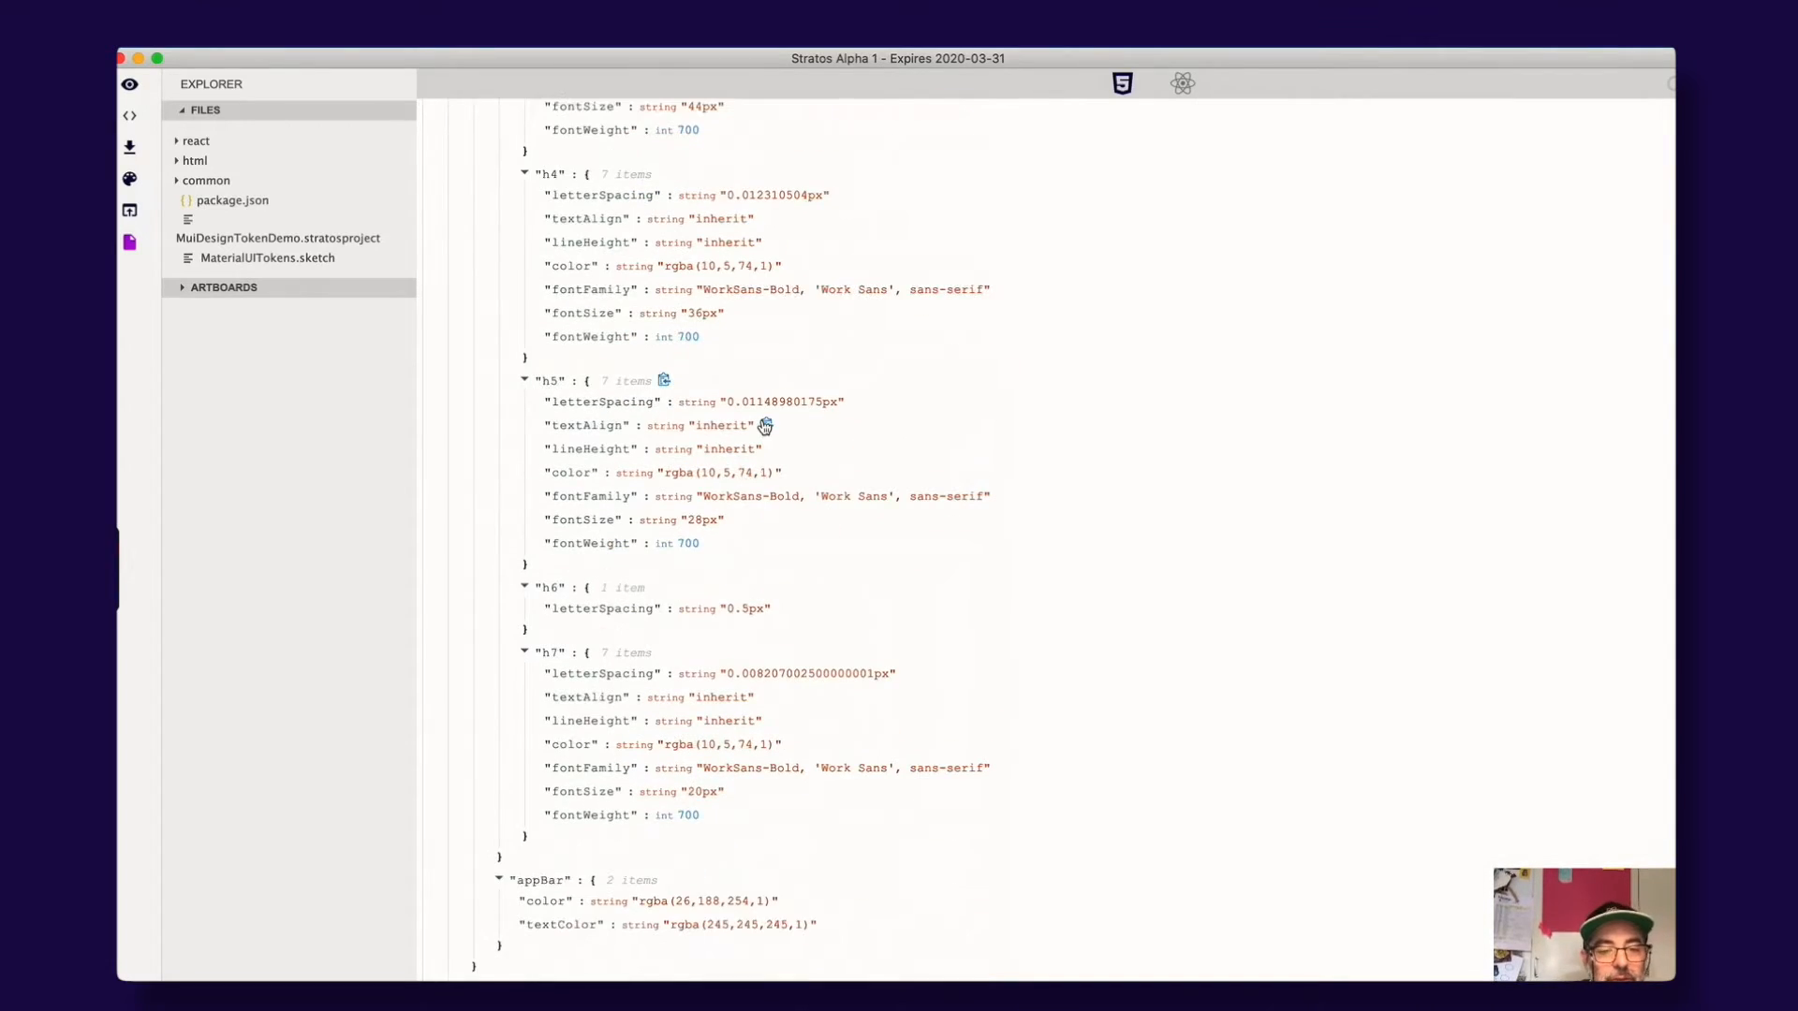
pyautogui.scroll(10, 765, 426)
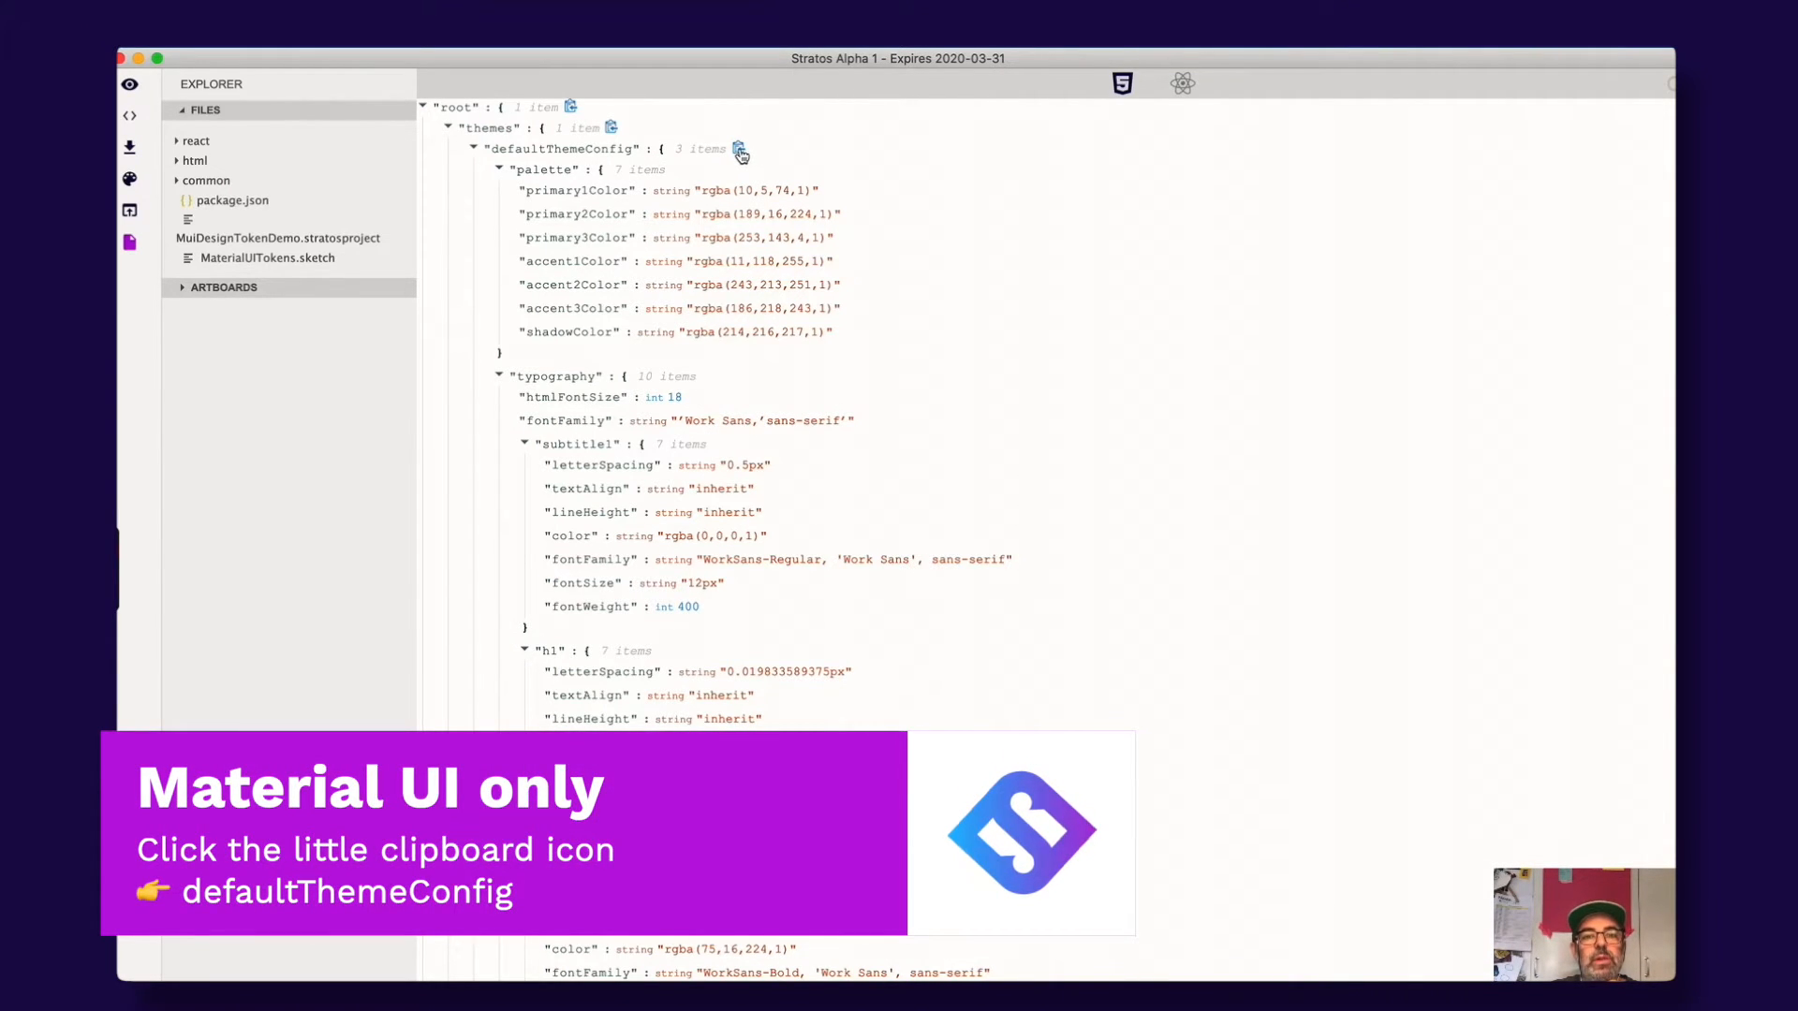
pyautogui.click(739, 150)
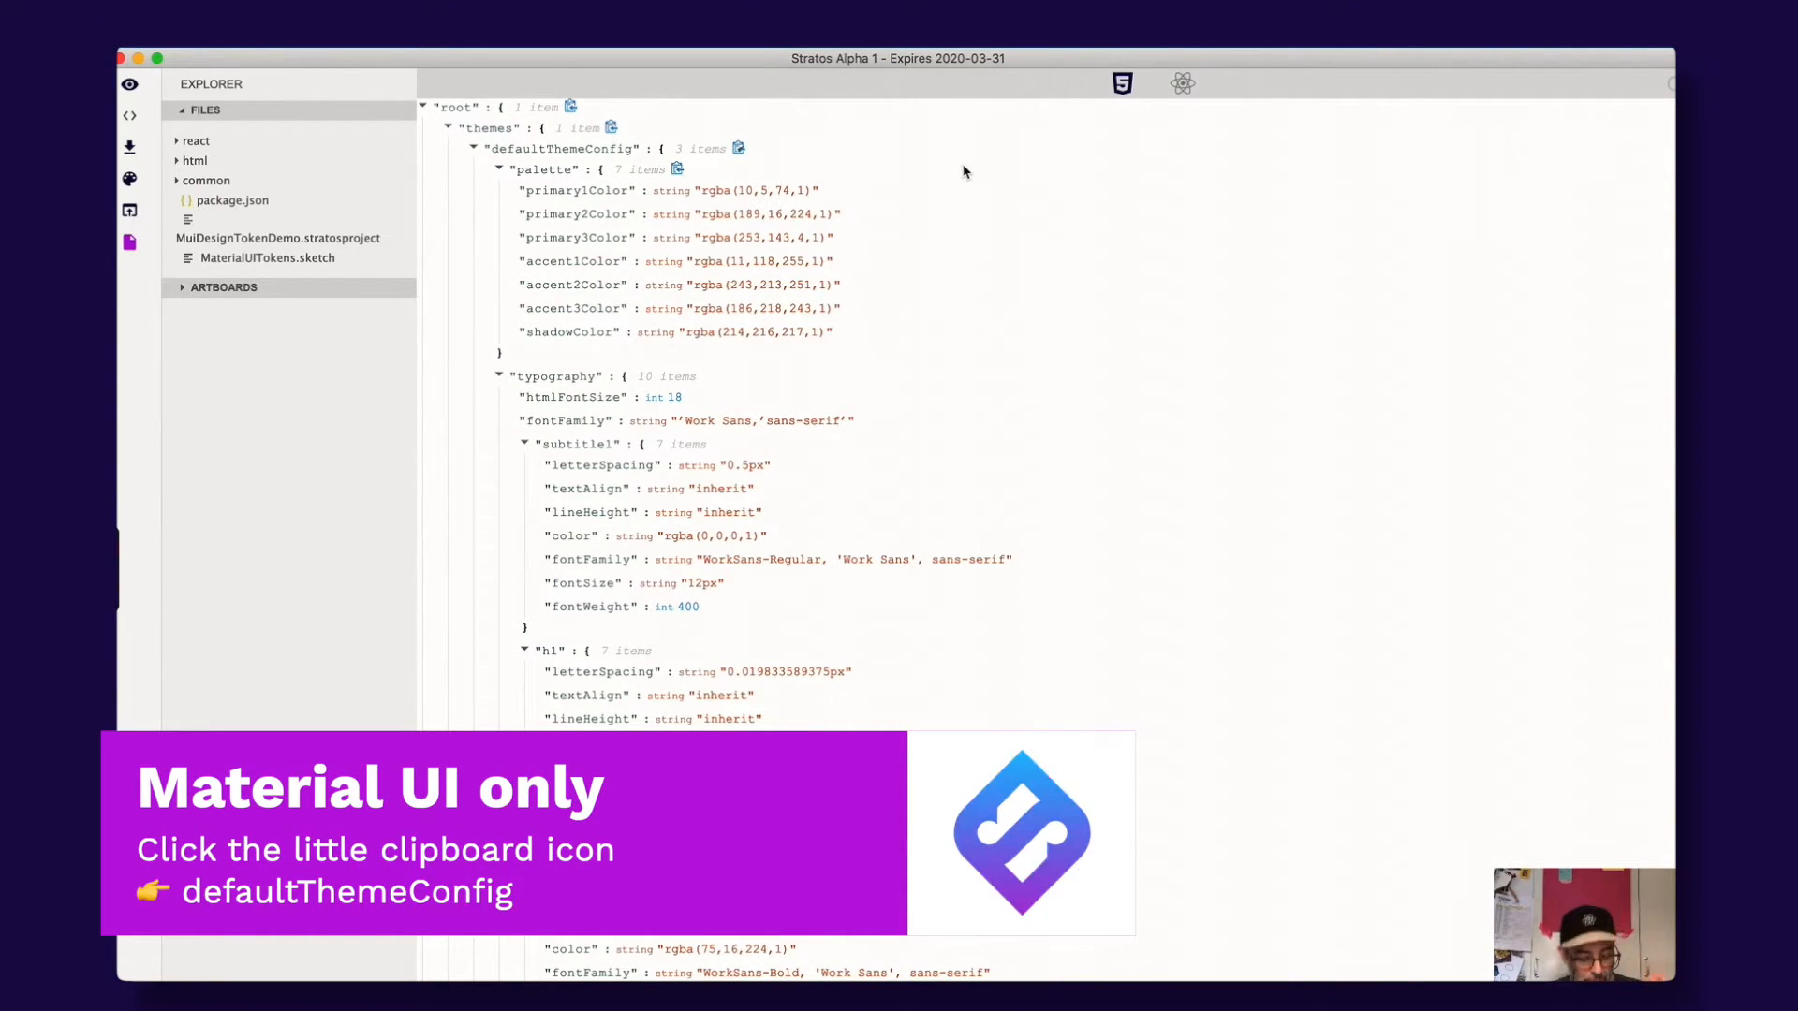
# Step: Switch to the Mui Theme Generator in Safari and enlarge its browser window
pyautogui.press('super+Tab')
pyautogui.press('super+Tab')
pyautogui.press('super+shift+Tab')
pyautogui.press('super+Tab')
pyautogui.press('super+Tab')
pyautogui.press('super+Tab')
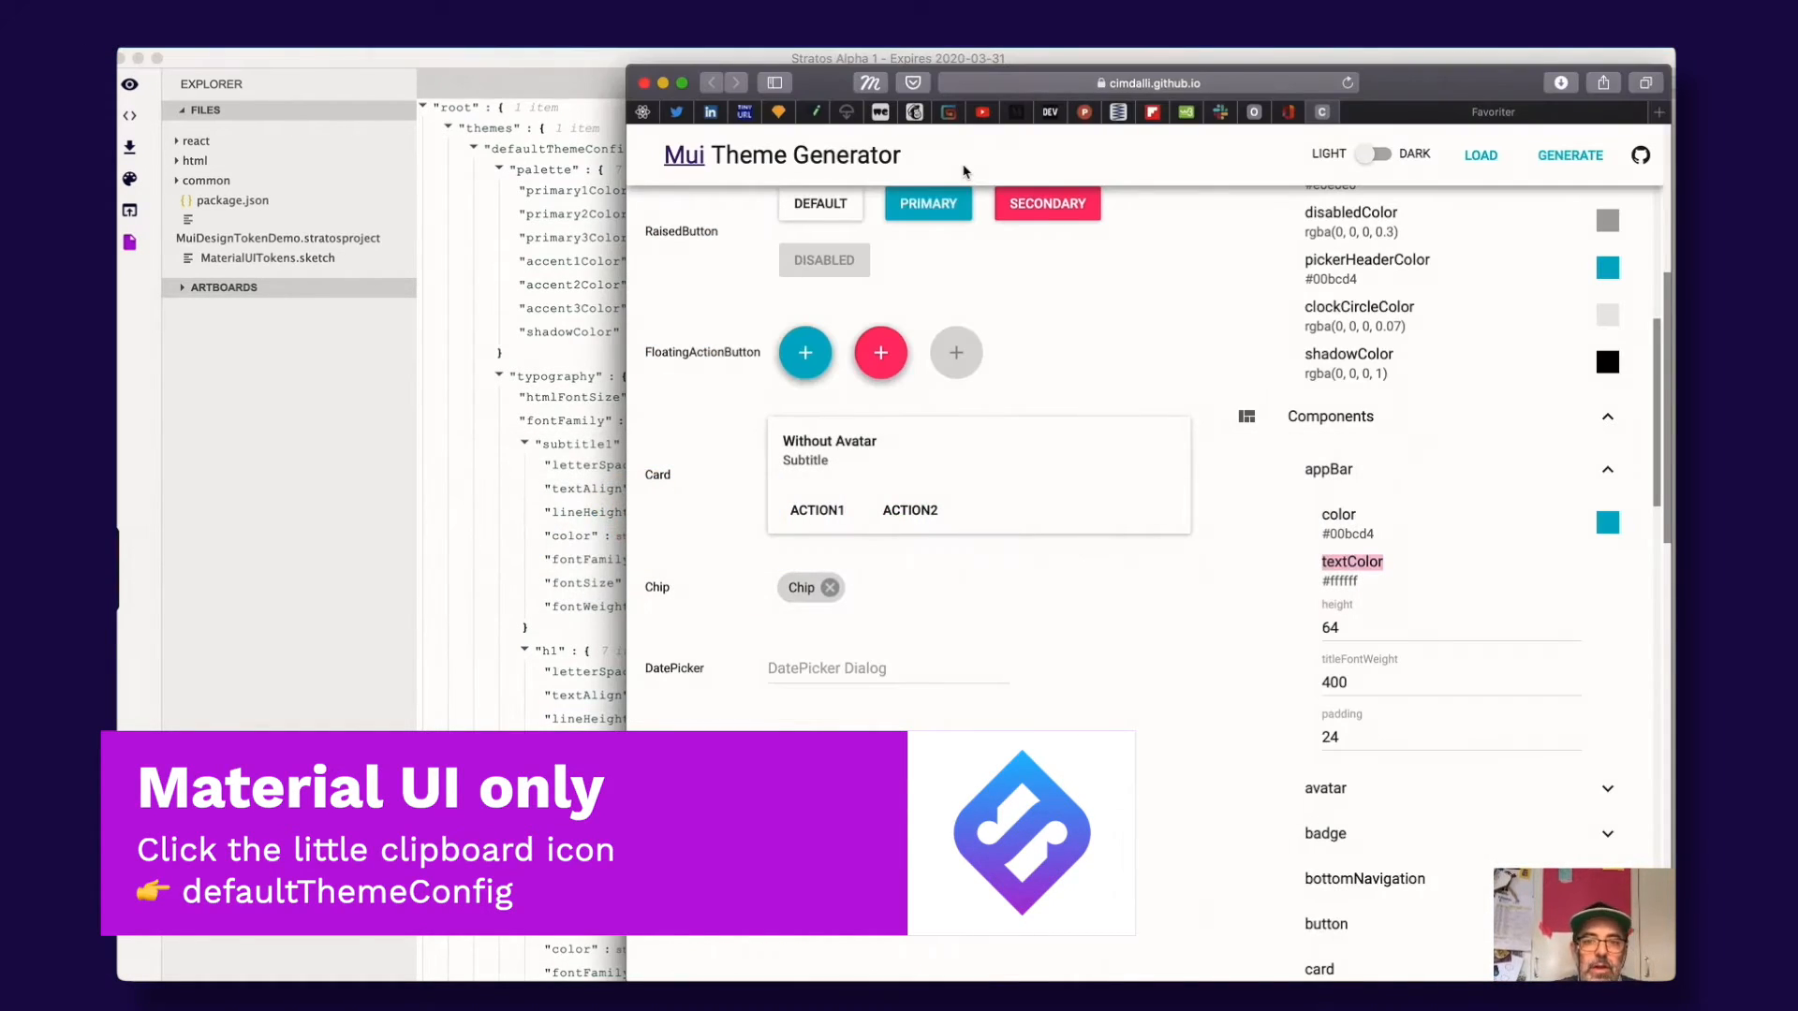
pyautogui.moveTo(627, 69); pyautogui.dragTo(314, 89)
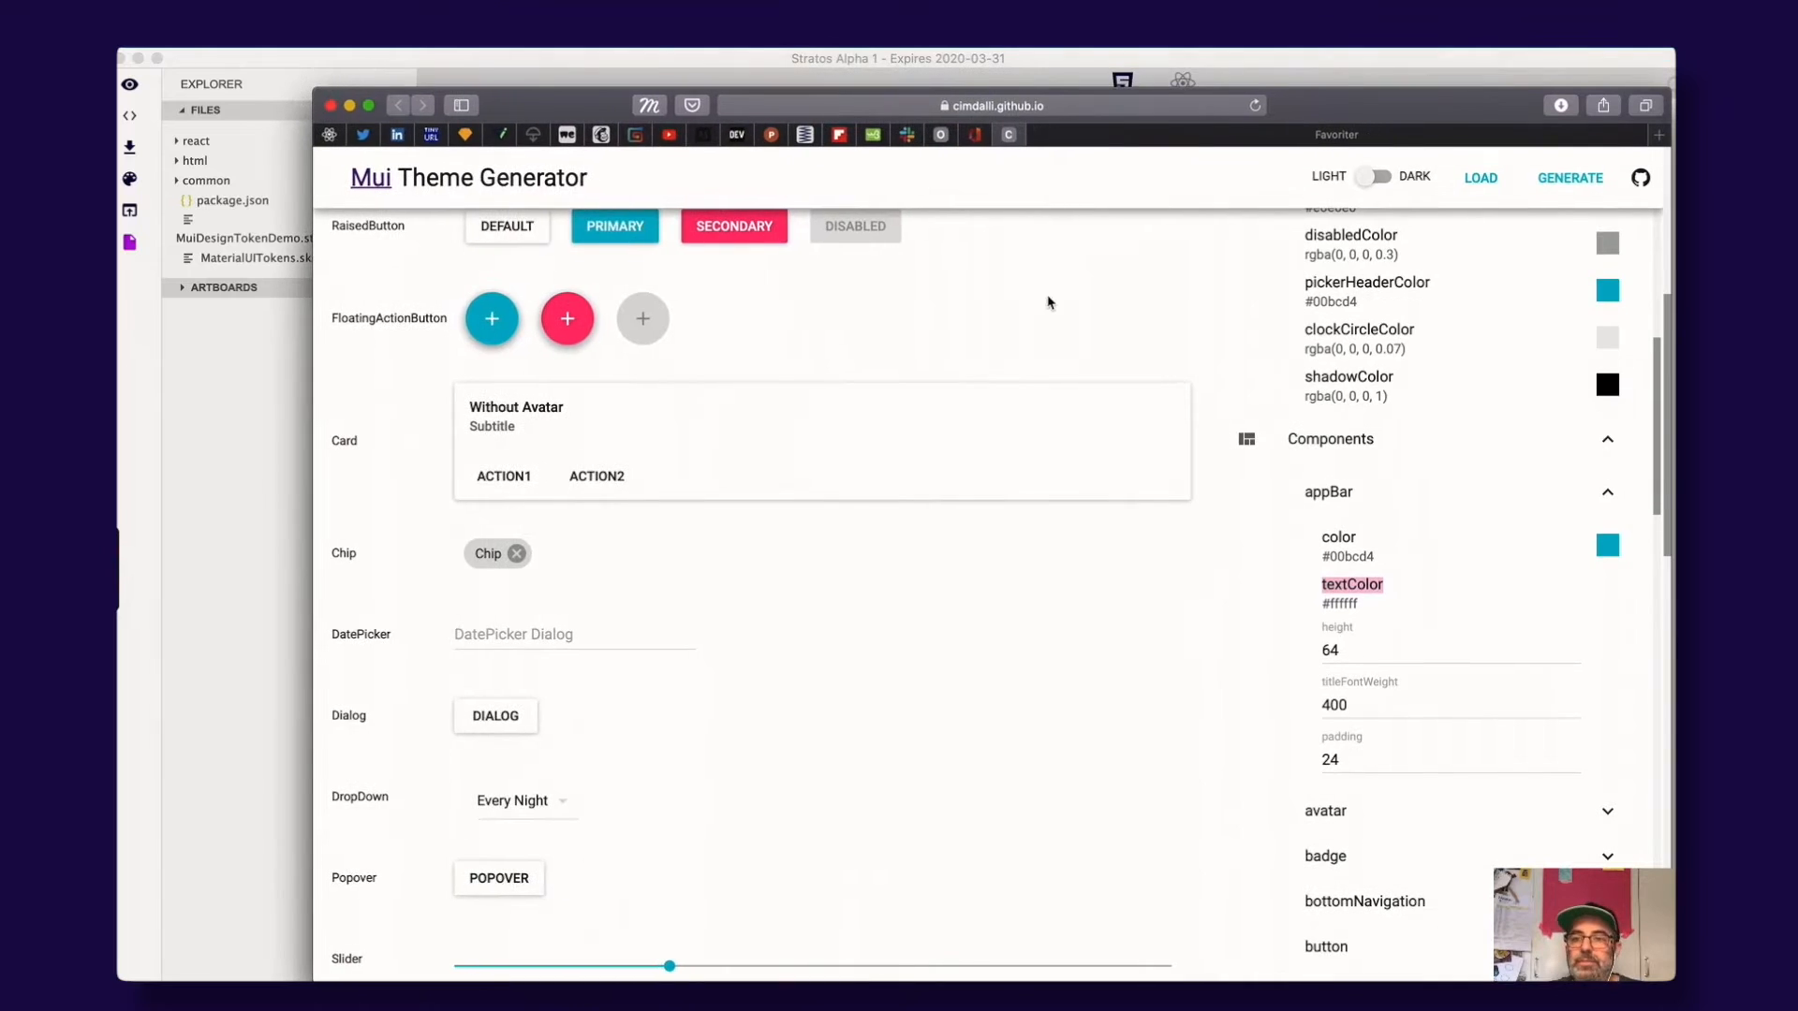
# Step: Load the copied defaultThemeConfig JSON into Mui Theme Generator as a theme supplied as text
pyautogui.scroll(5, 1039, 290)
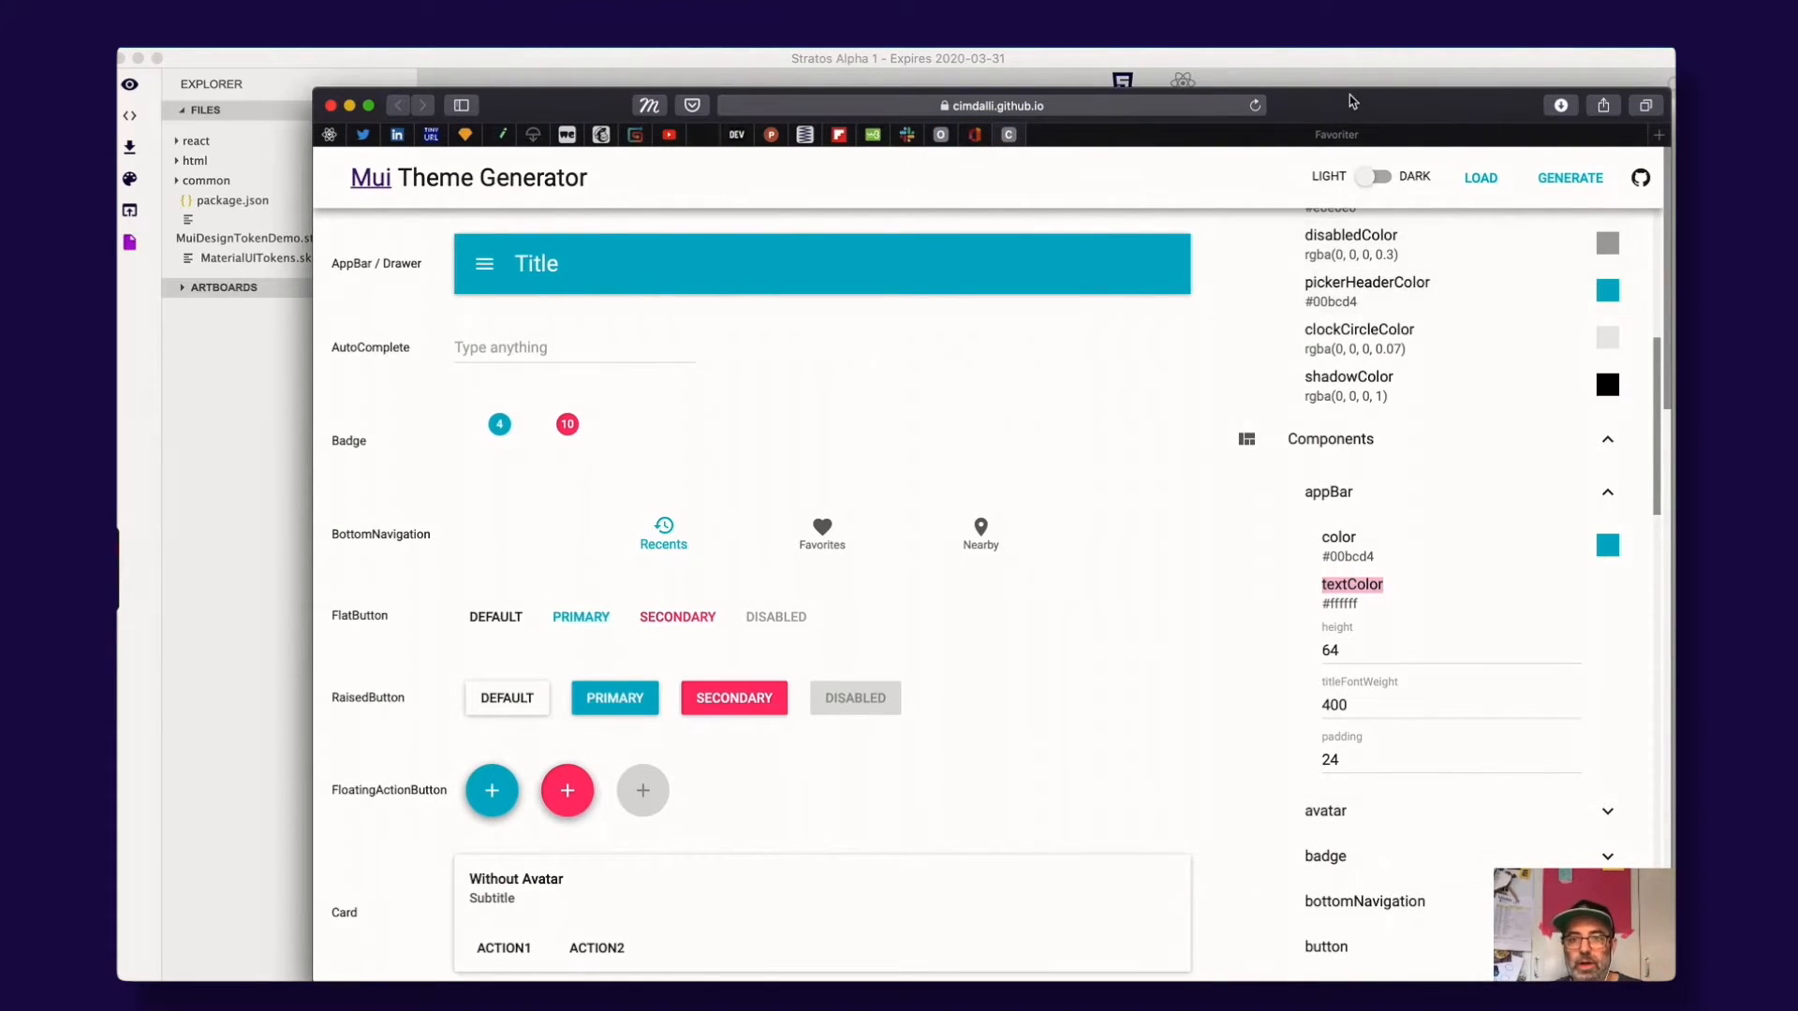
pyautogui.moveTo(1338, 109); pyautogui.dragTo(1341, 103)
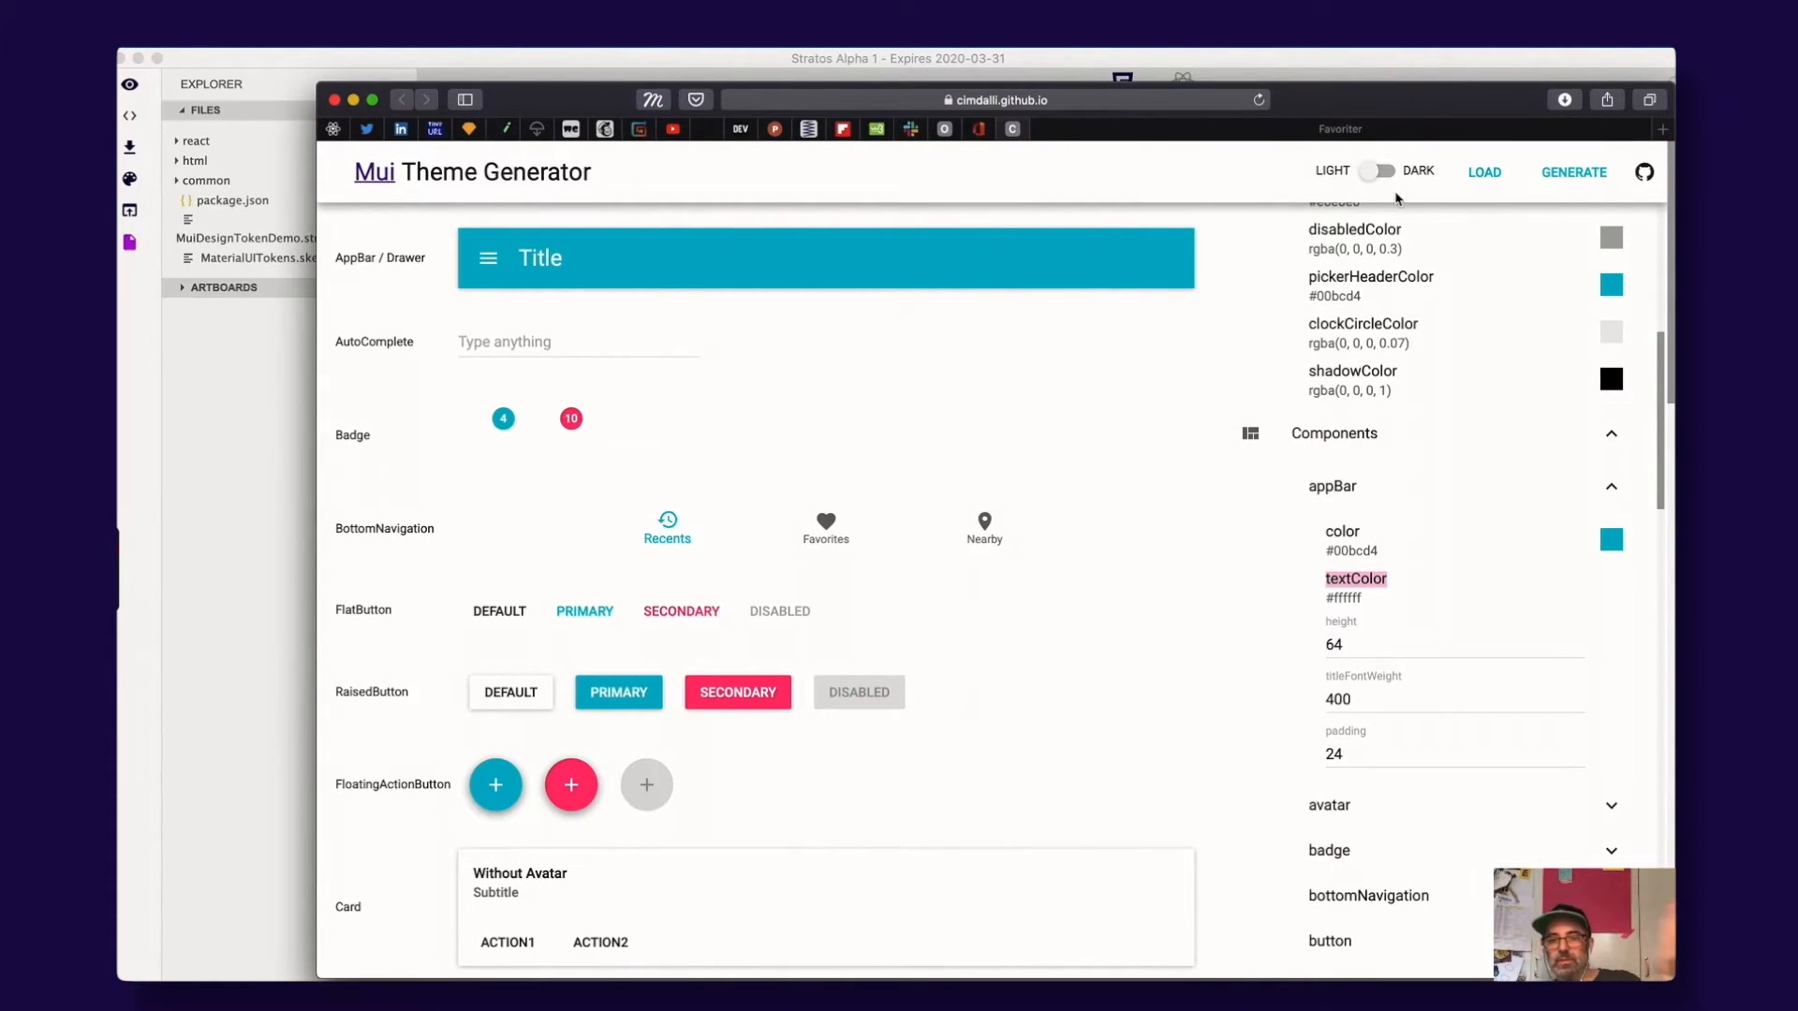
pyautogui.click(1484, 173)
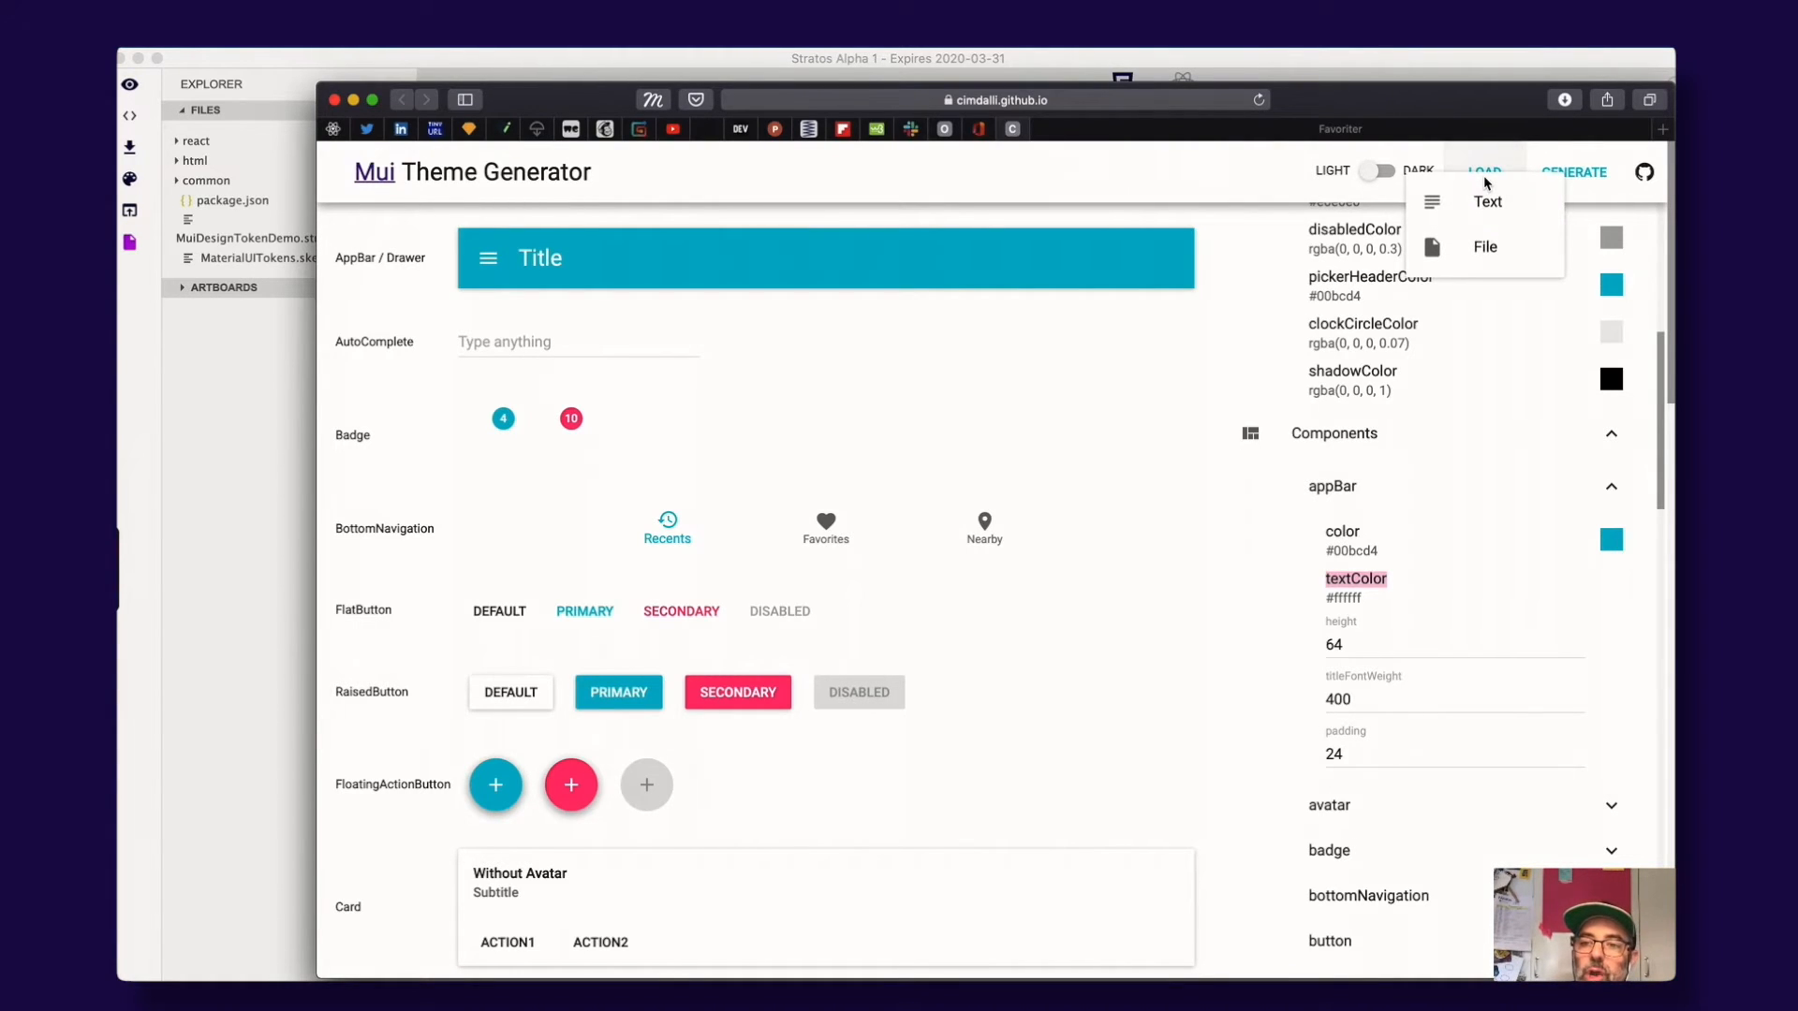
pyautogui.click(1512, 207)
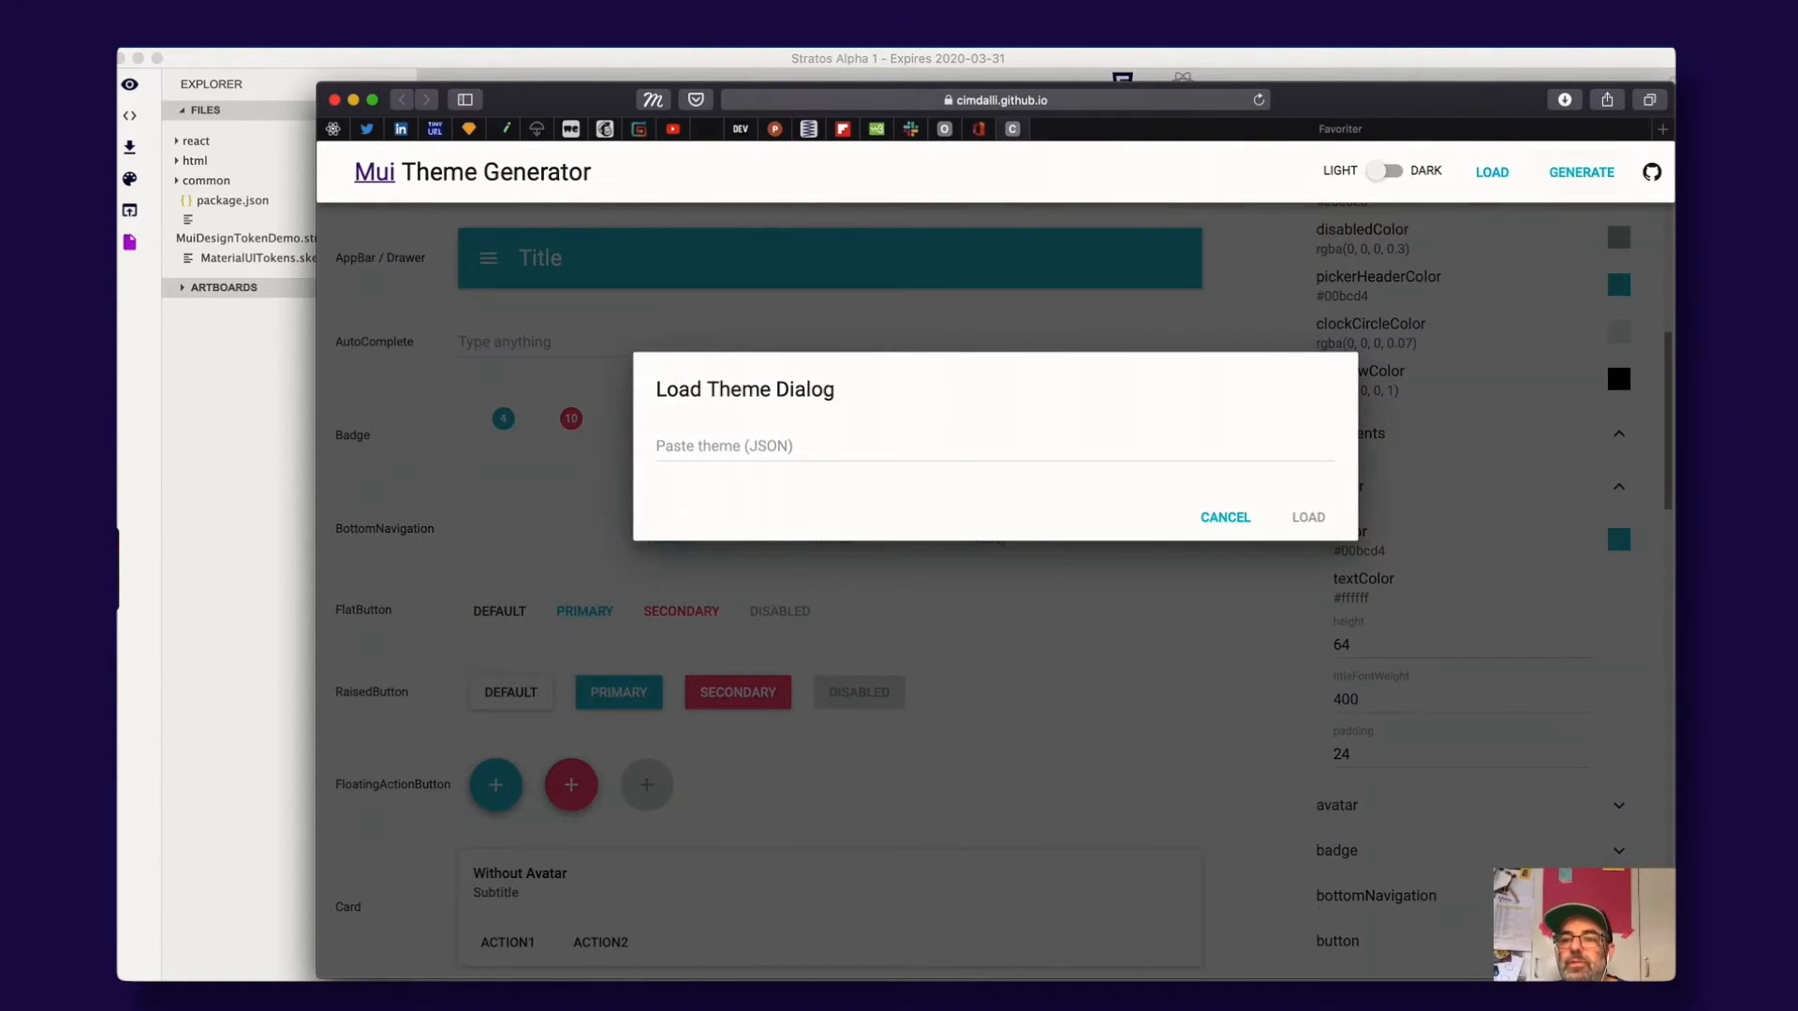
pyautogui.click(799, 450)
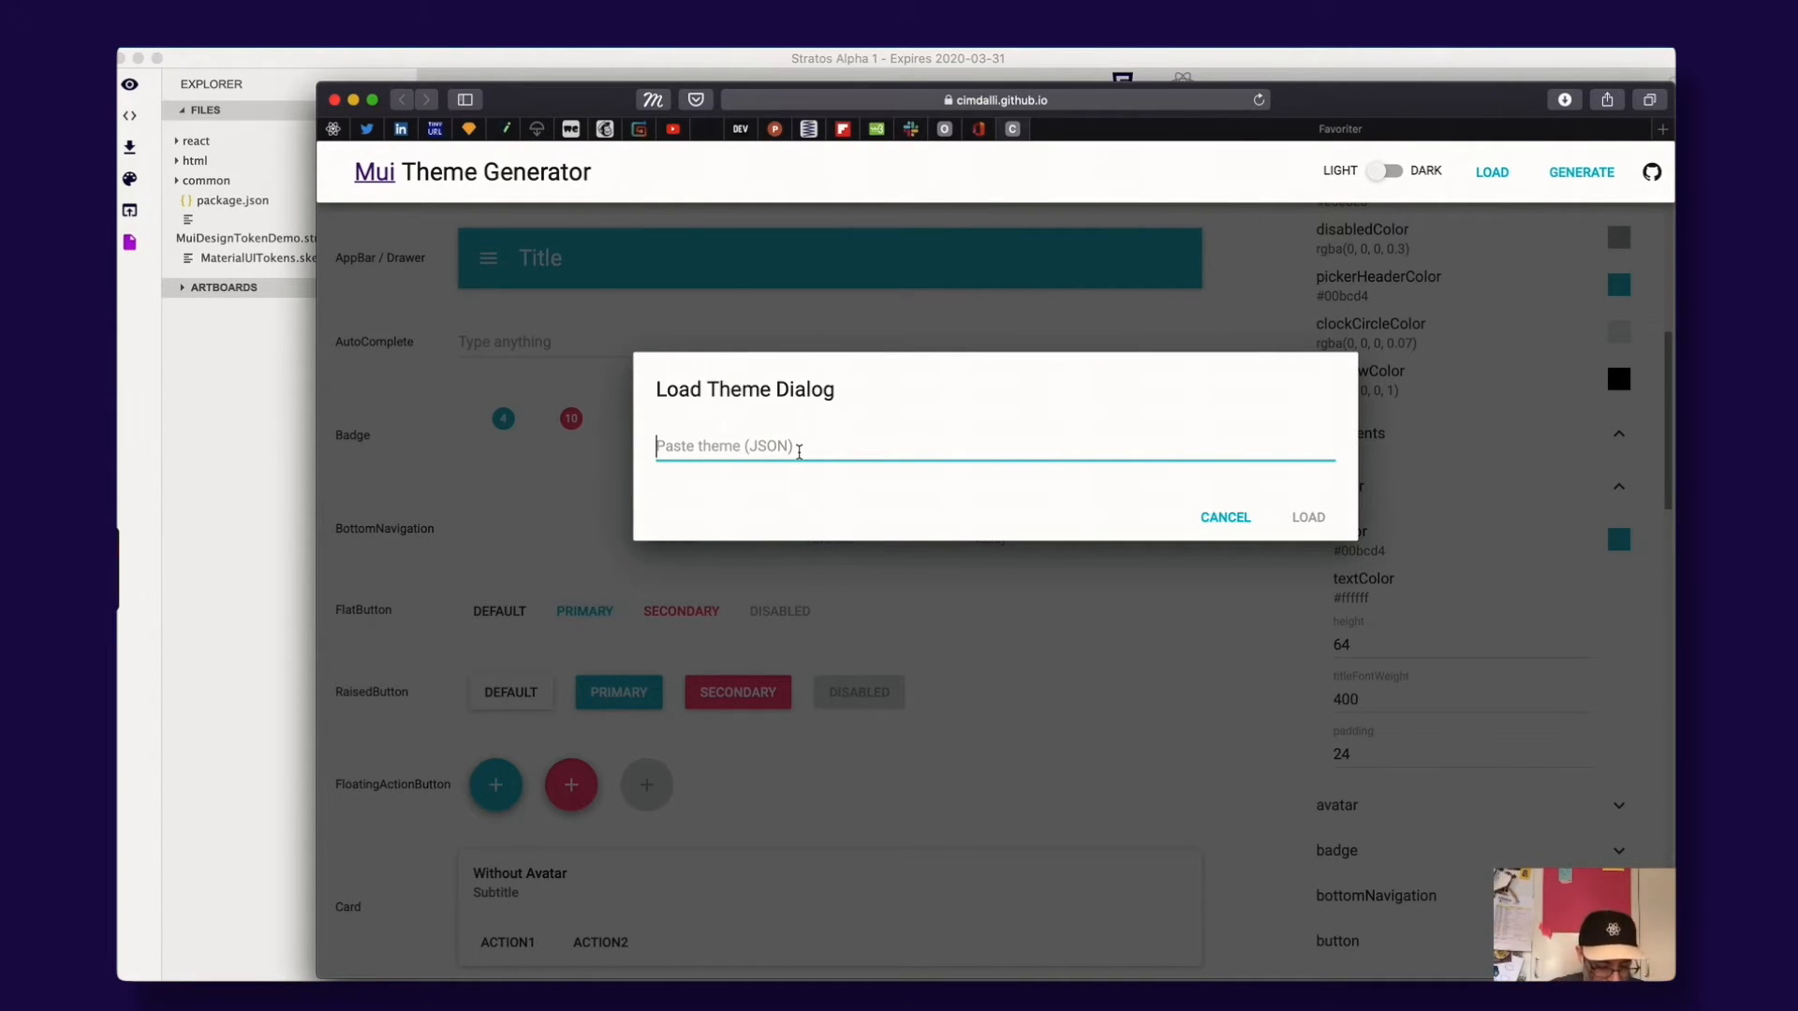
pyautogui.press('super+v')
pyautogui.scroll(15, 1039, 478)
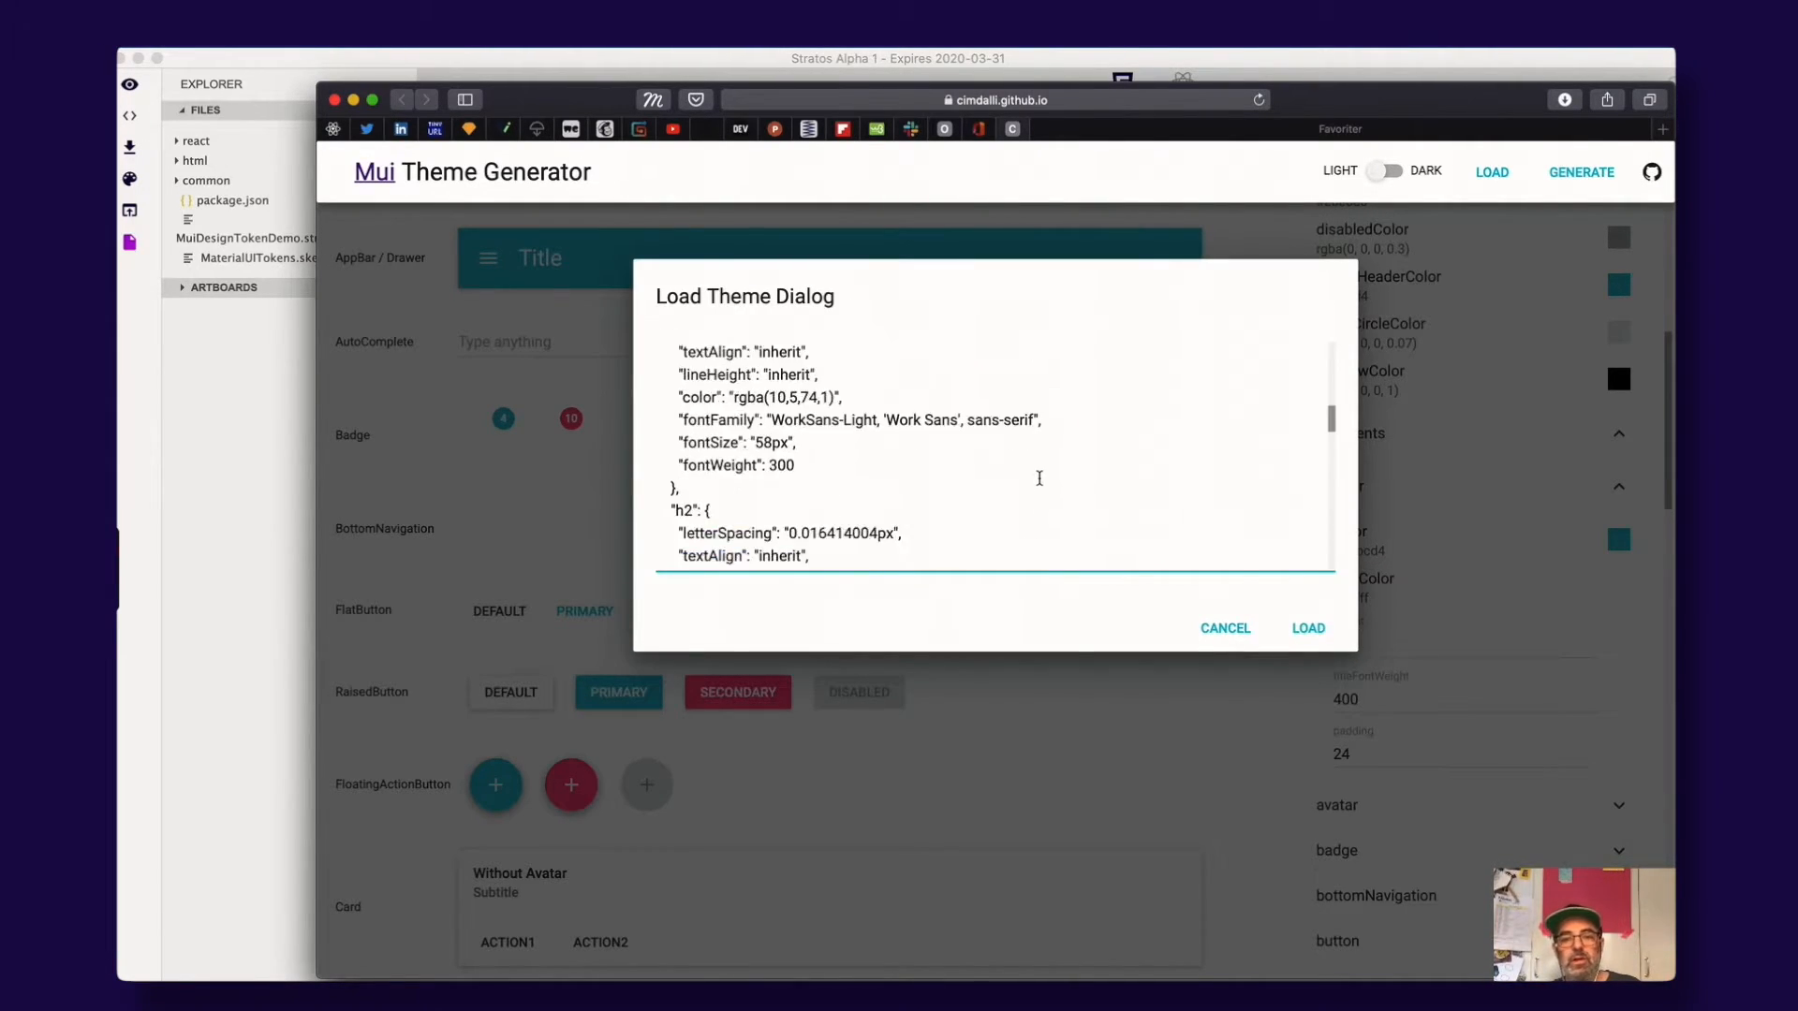
pyautogui.click(1308, 629)
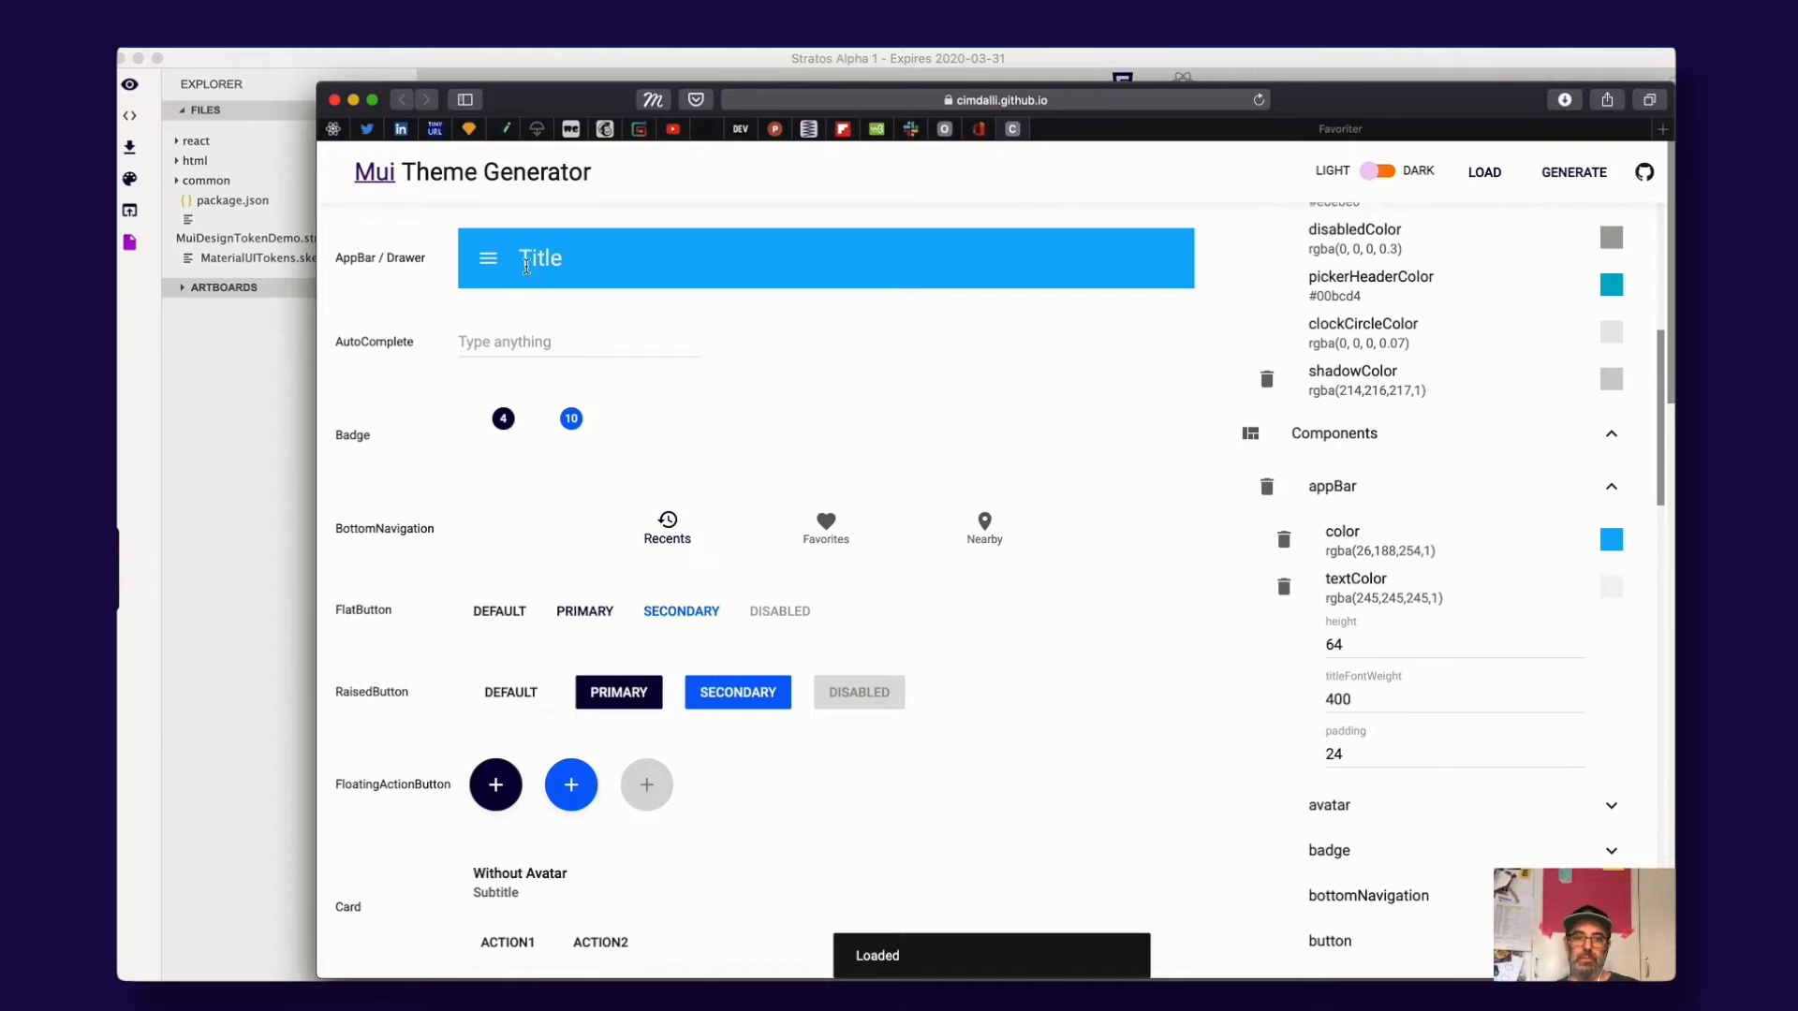
# Step: Examine how the loaded theme colors the component previews, from the AppBar and buttons to the toggles, table and tabs
pyautogui.scroll(-7, 785, 450)
pyautogui.scroll(7, 787, 465)
pyautogui.scroll(-2, 789, 455)
pyautogui.scroll(-10, 794, 468)
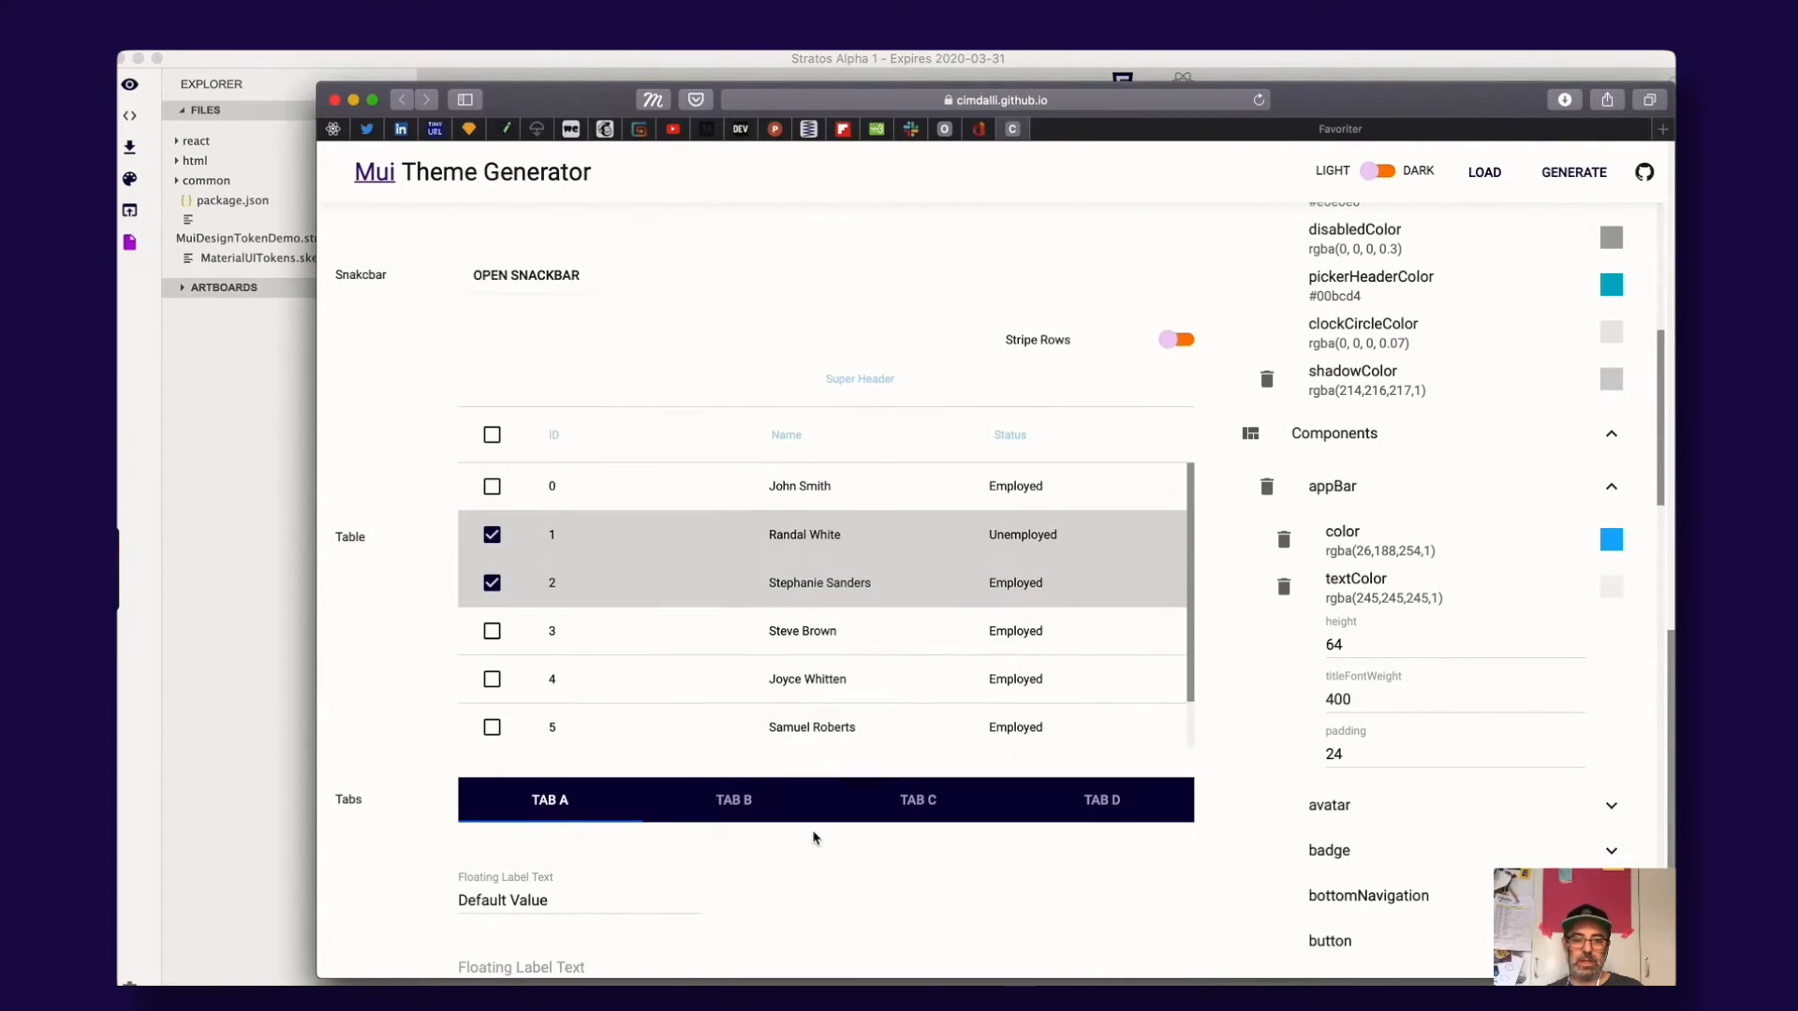
pyautogui.click(591, 802)
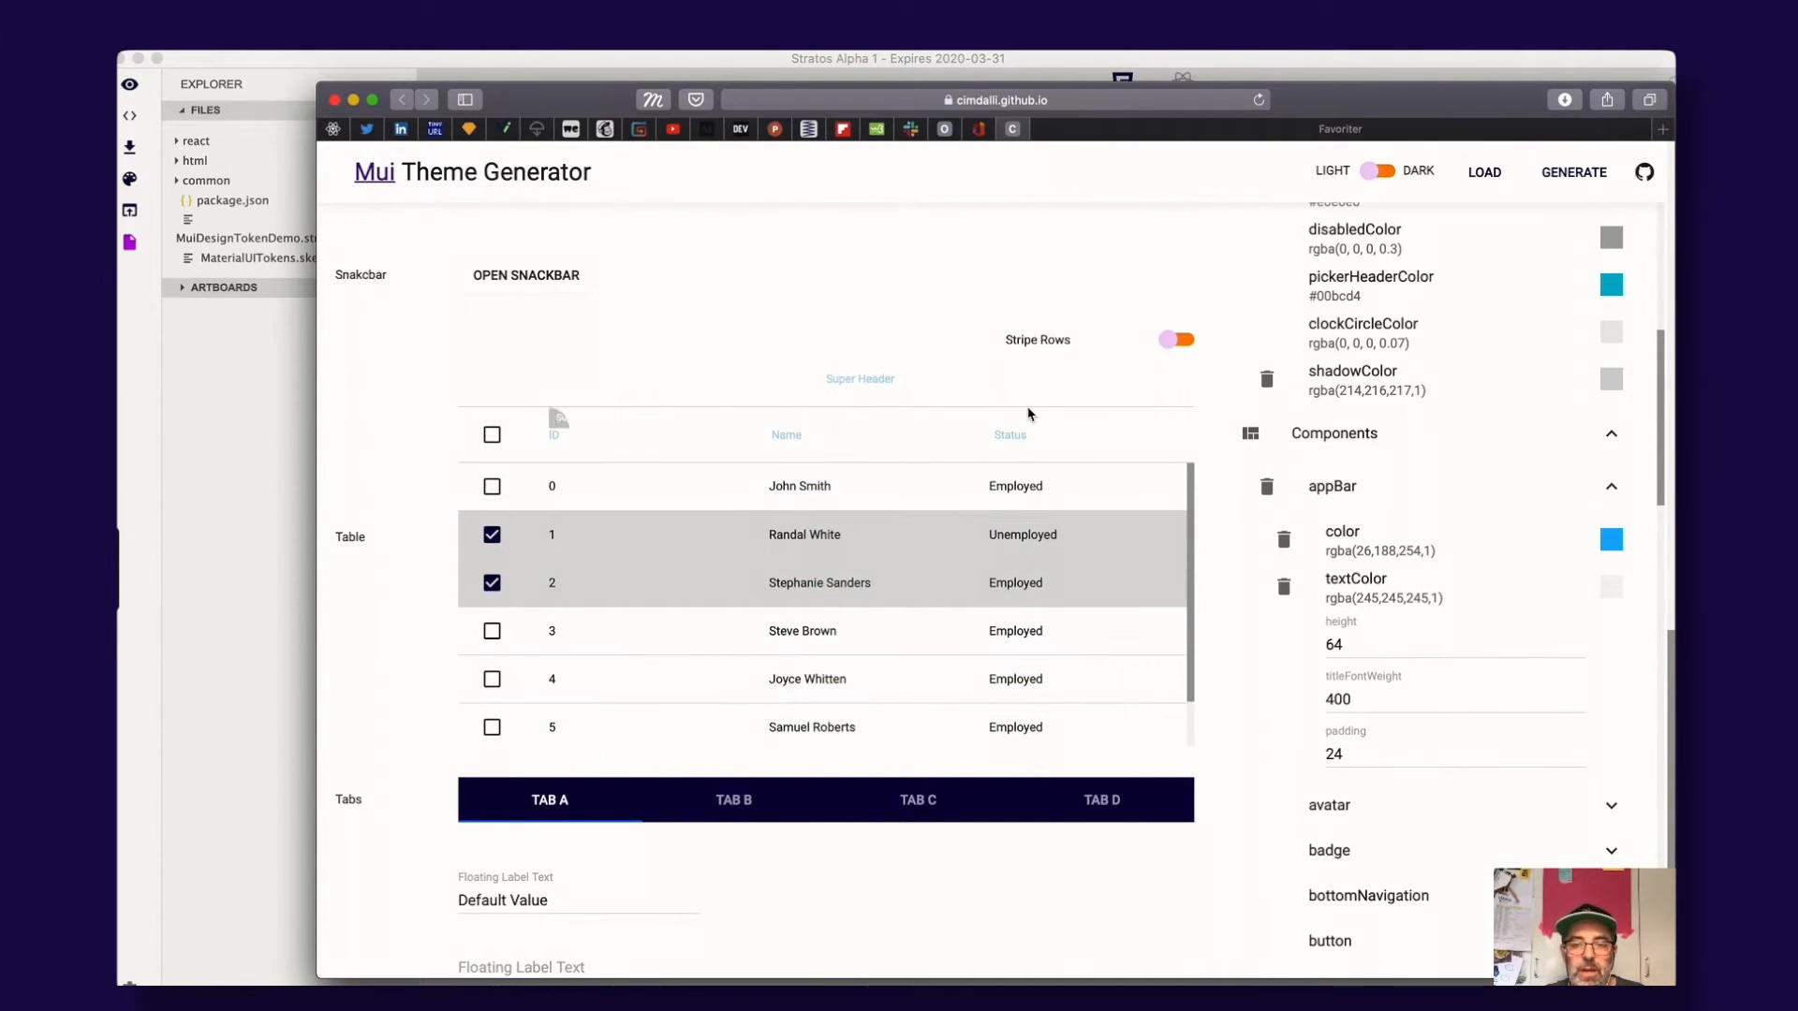
pyautogui.scroll(10, 855, 416)
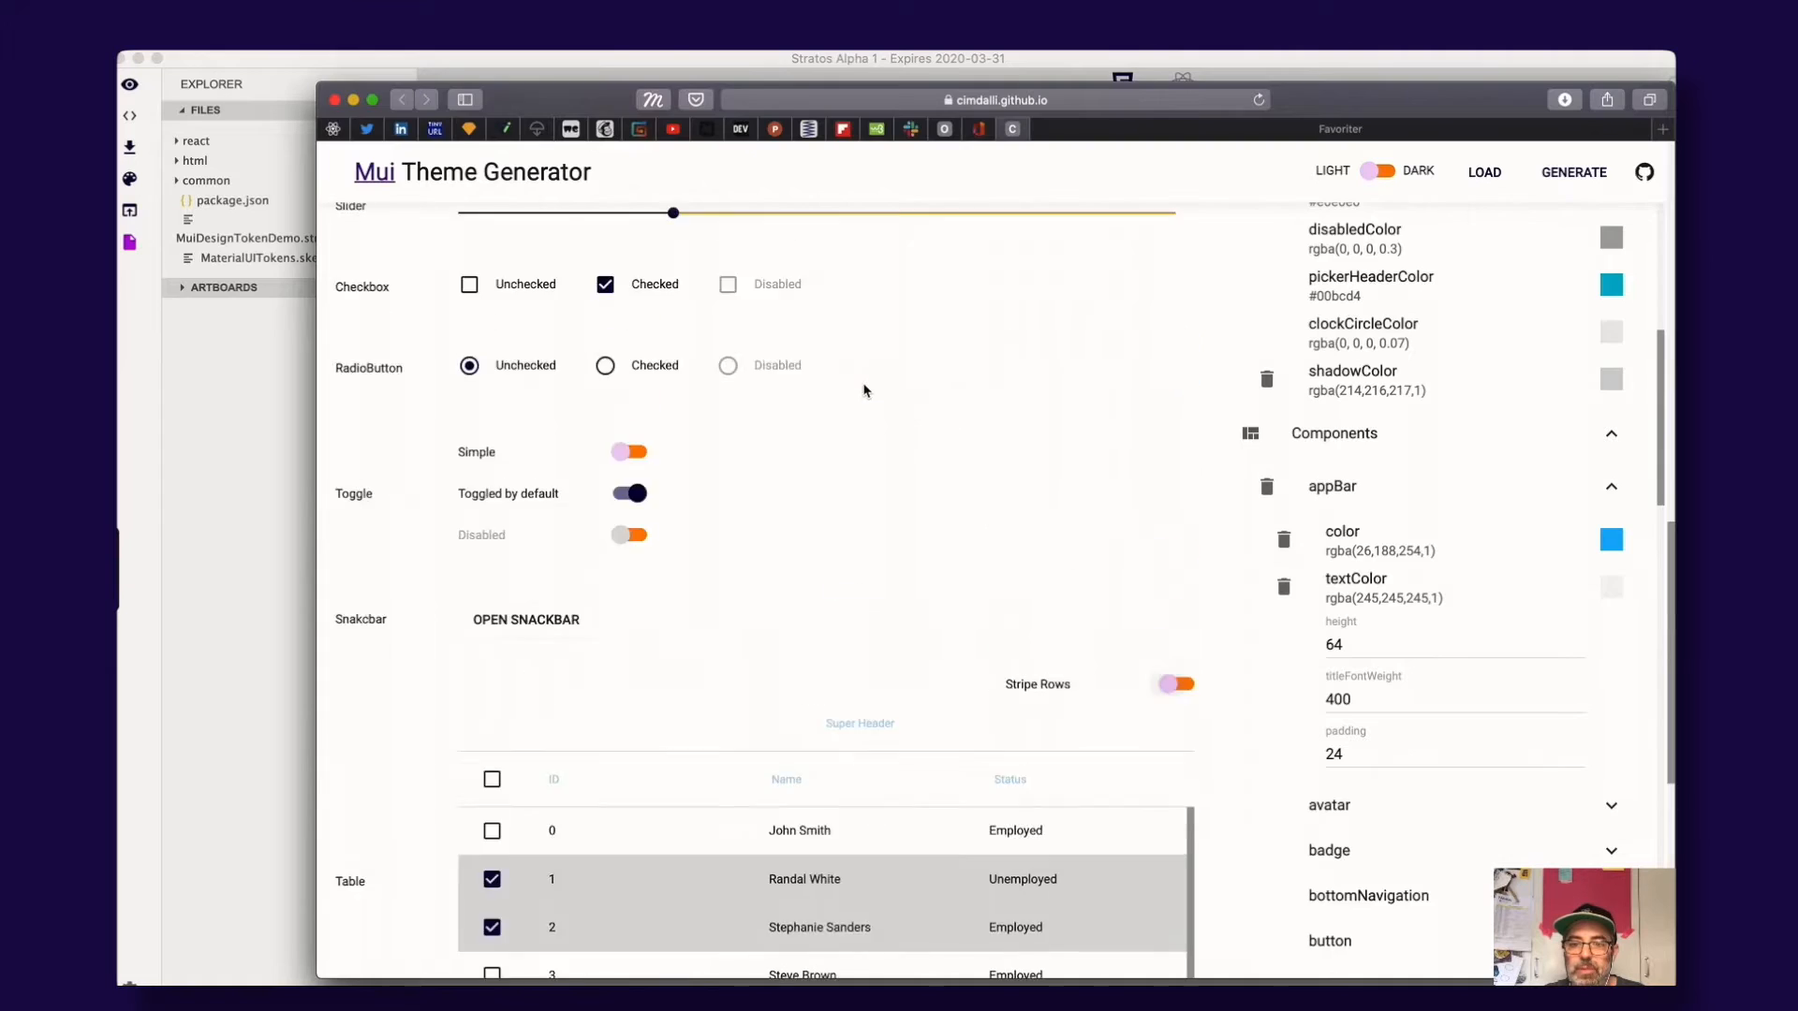
pyautogui.scroll(-3, 855, 416)
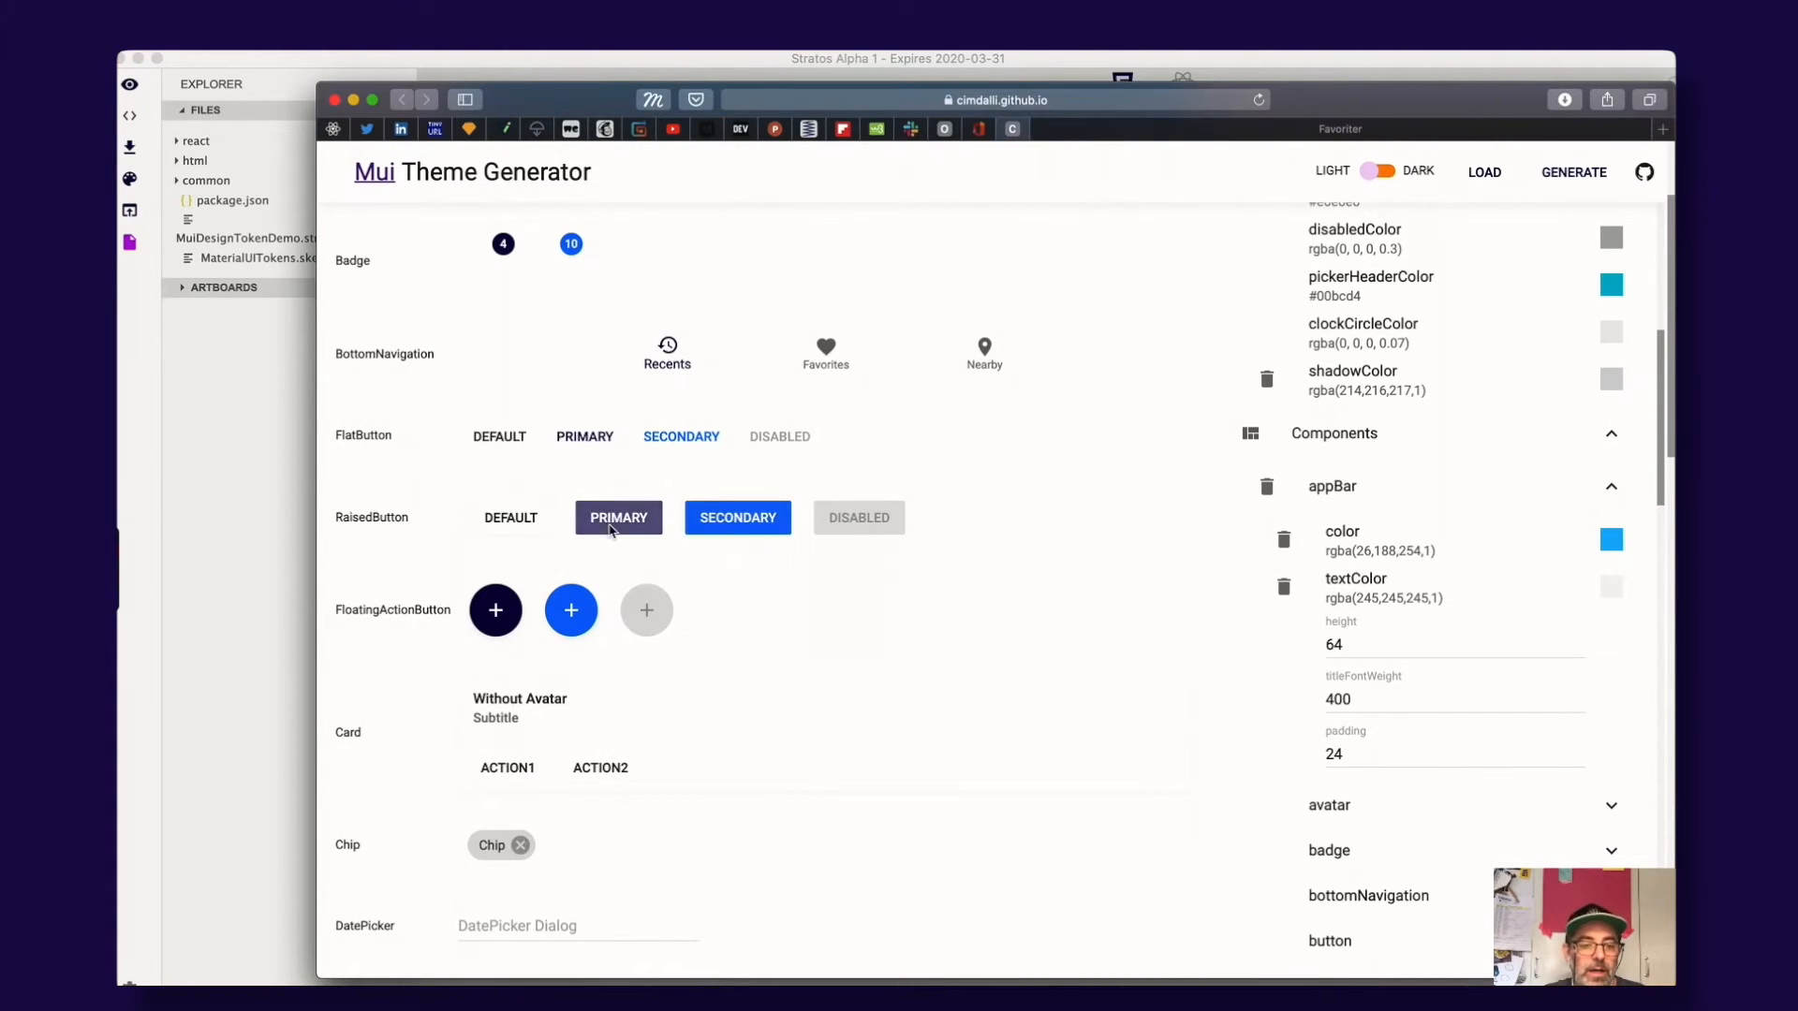
# Step: Try out the themed DatePicker preview by choosing February 11, 2020 and accepting the date
pyautogui.scroll(-3, 618, 515)
pyautogui.click(491, 691)
pyautogui.click(1077, 555)
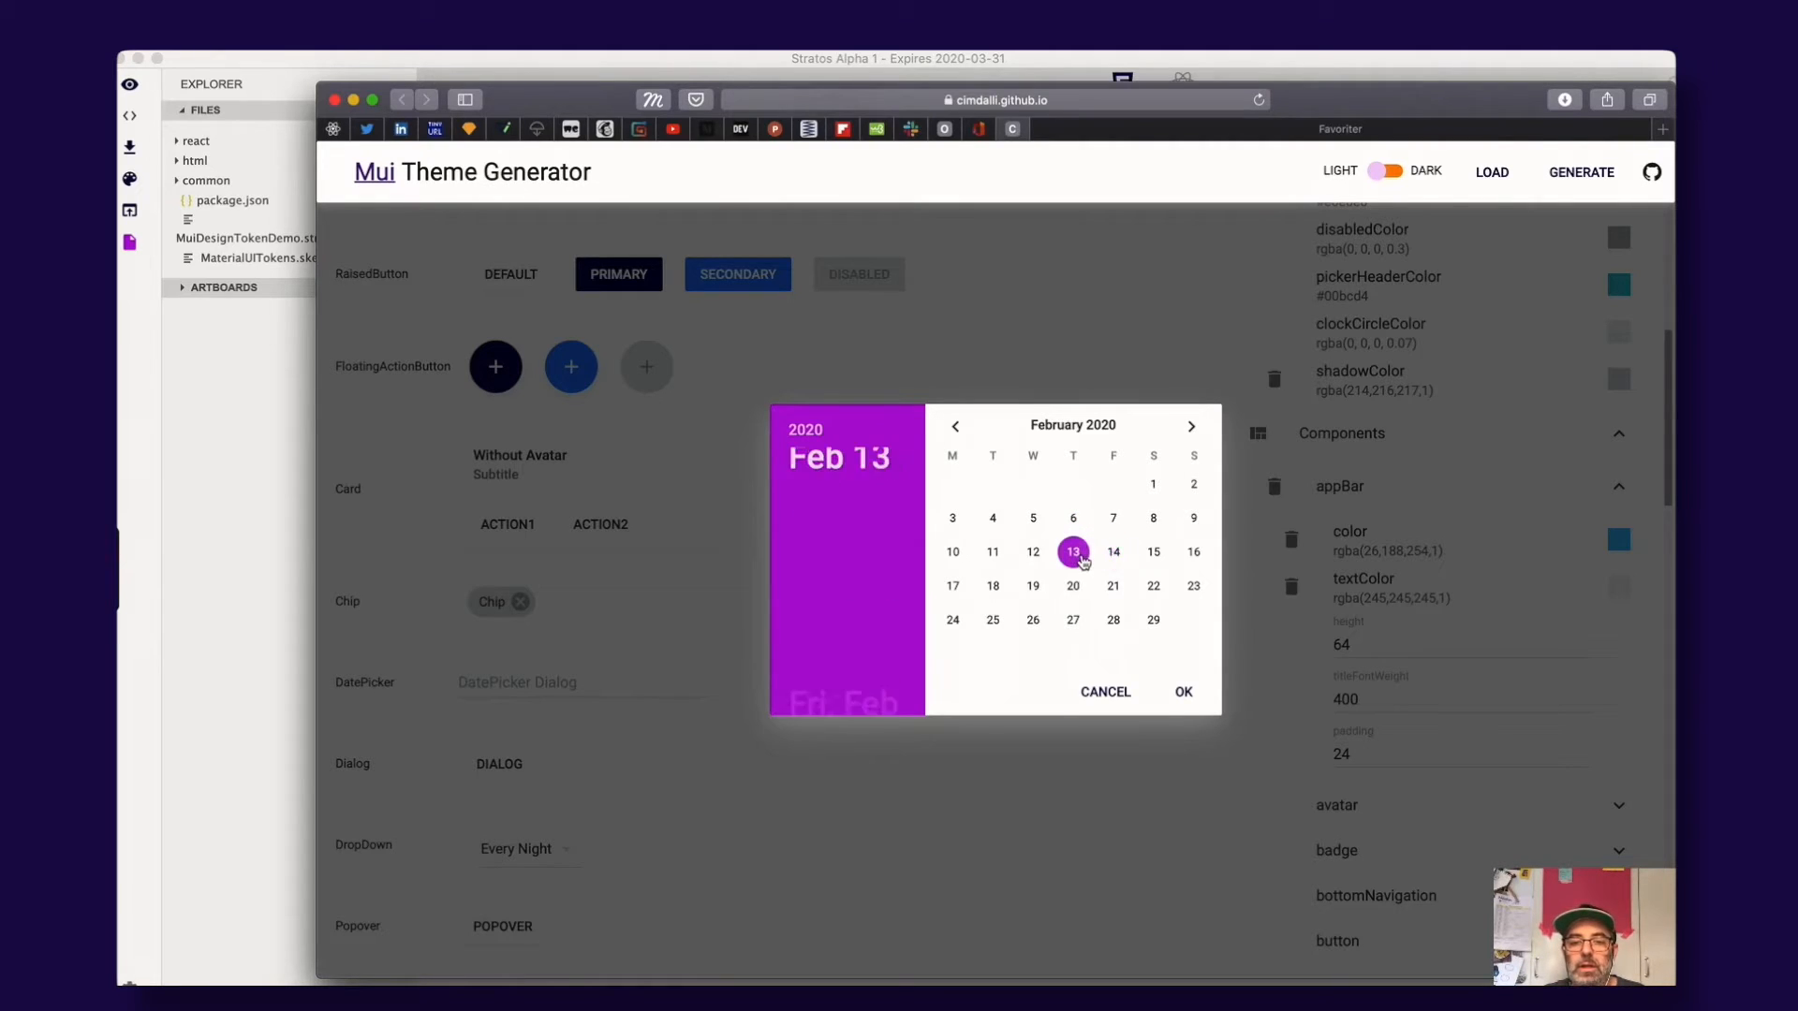
pyautogui.click(1154, 551)
pyautogui.click(1154, 518)
pyautogui.click(992, 517)
pyautogui.click(993, 552)
pyautogui.click(1183, 690)
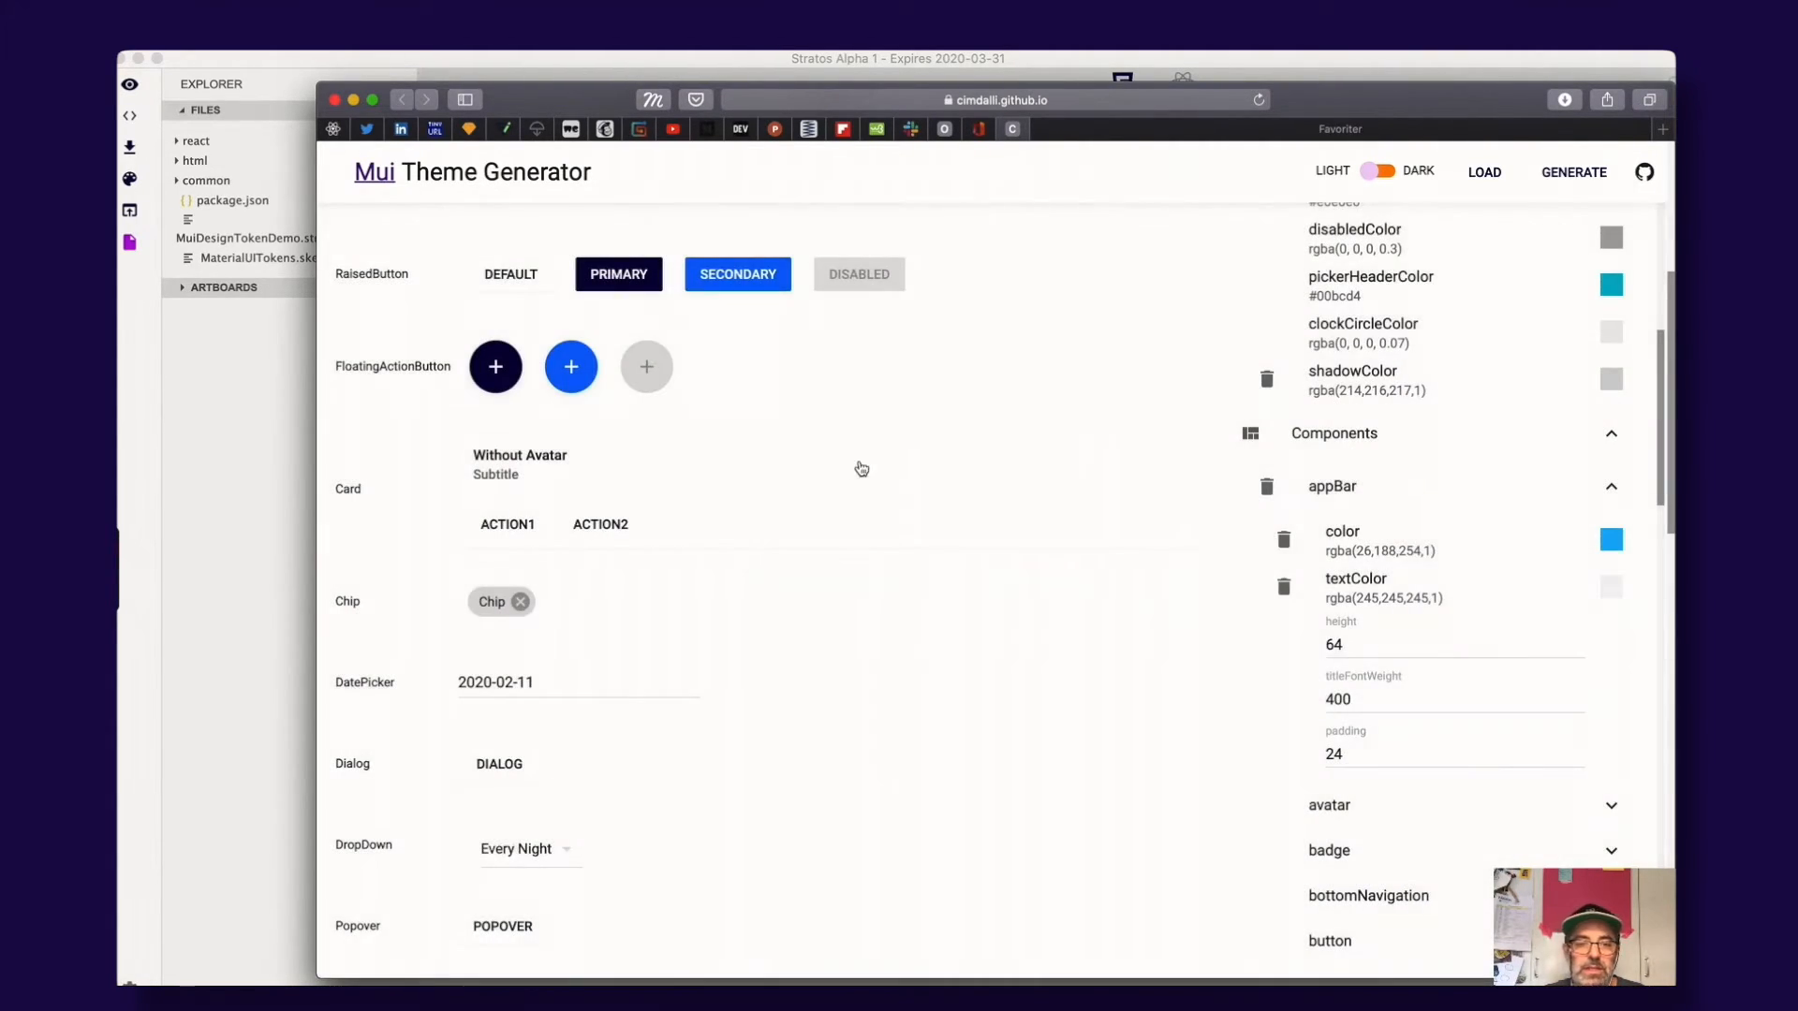
# Step: Switch to Sketch to view the Template artboard, and return to Mui Theme Generator to inspect the individual component settings
pyautogui.press('super+Tab')
pyautogui.press('super+Tab')
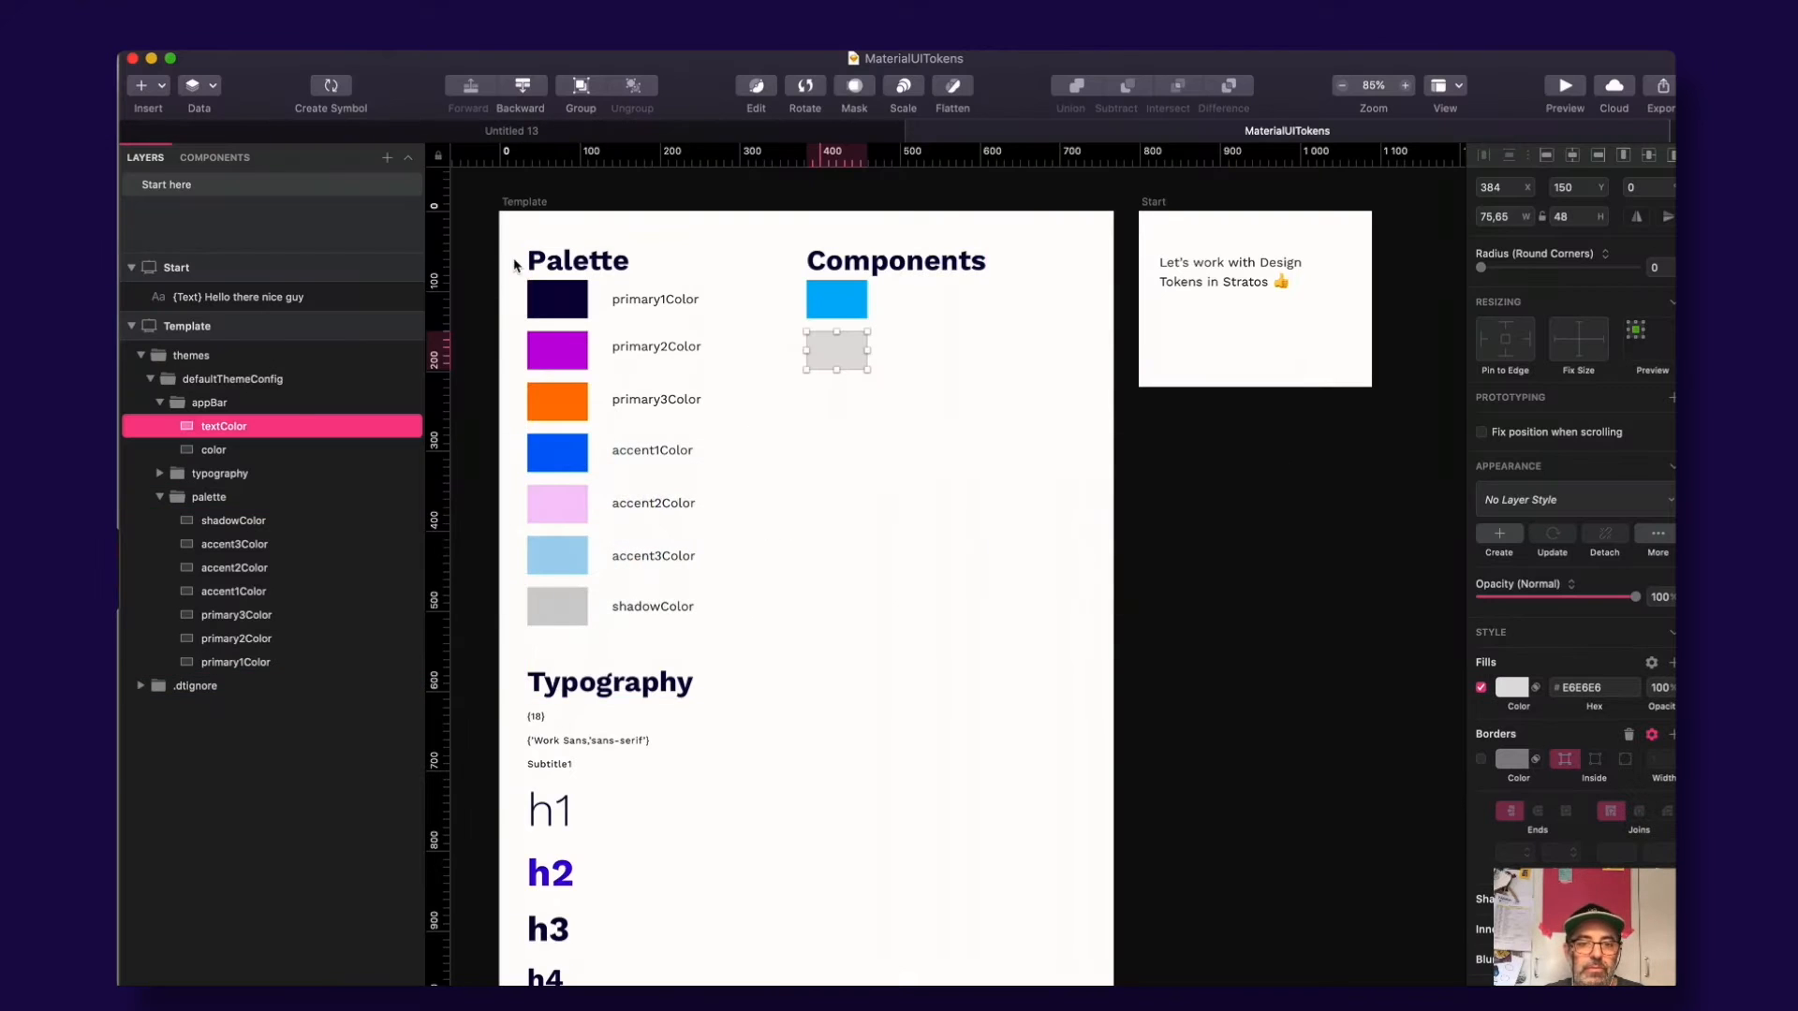
pyautogui.click(1007, 543)
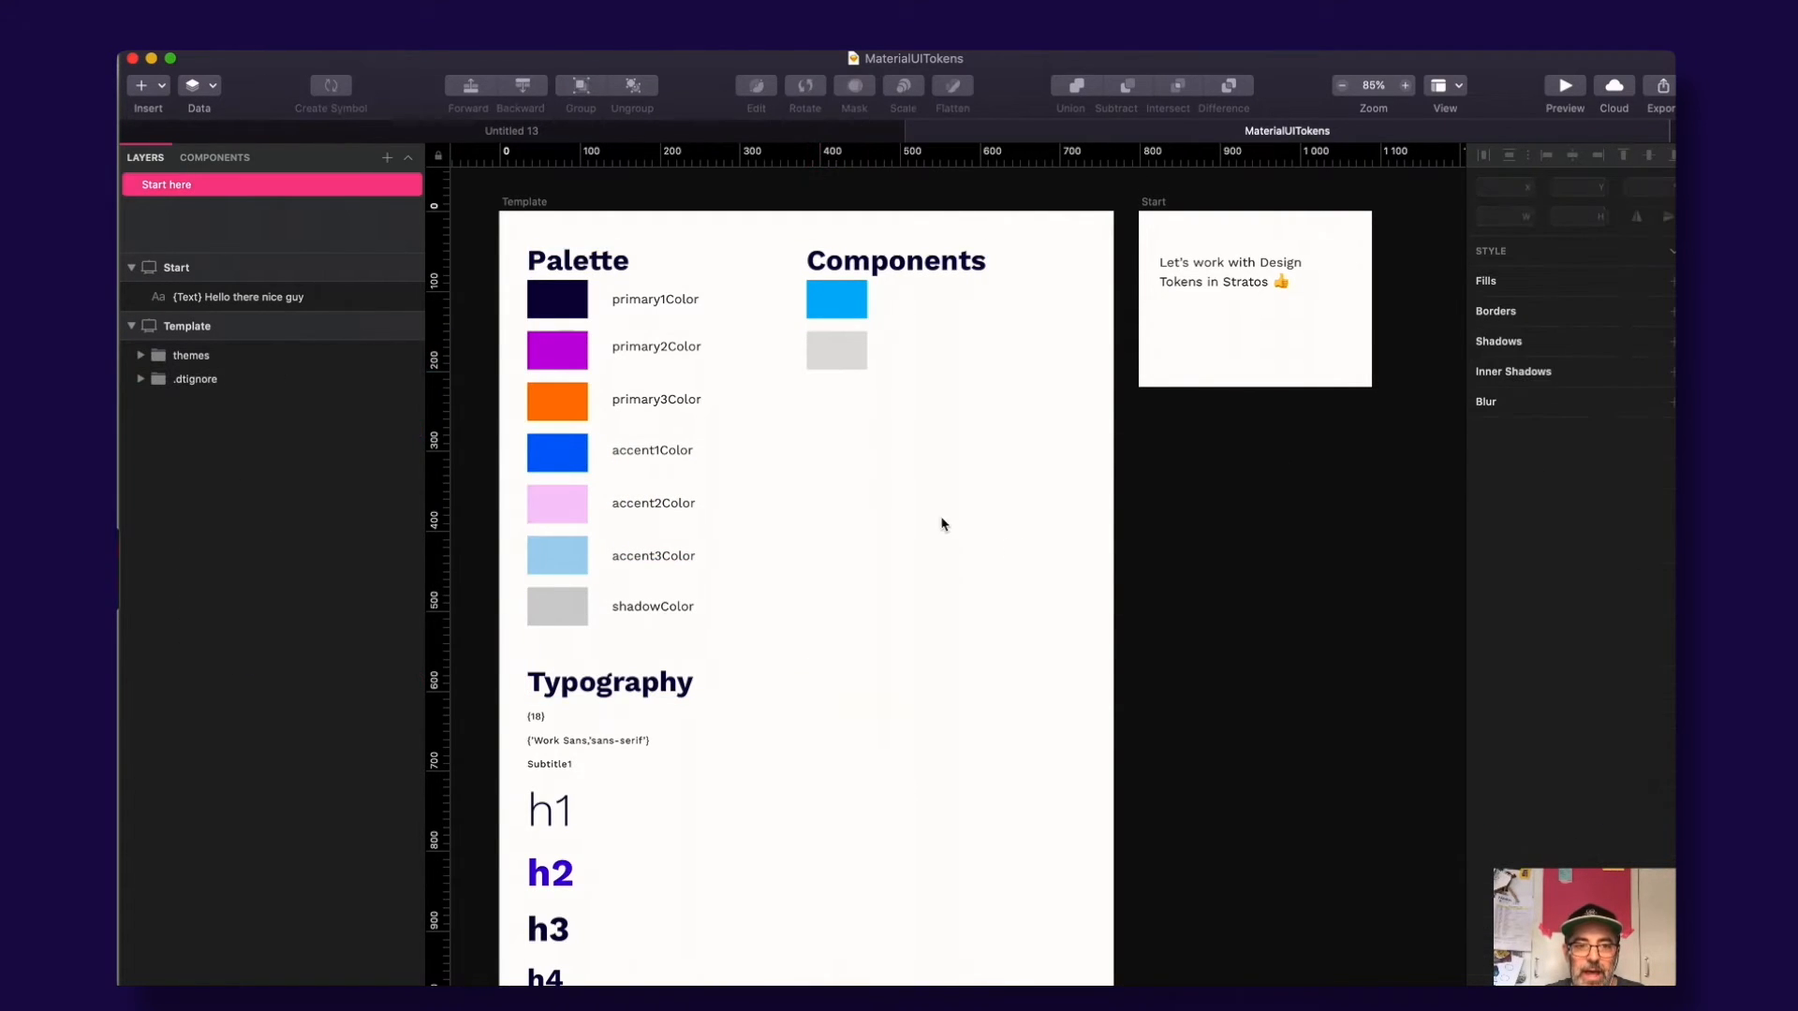
pyautogui.press('super+Tab')
pyautogui.scroll(-5, 1423, 552)
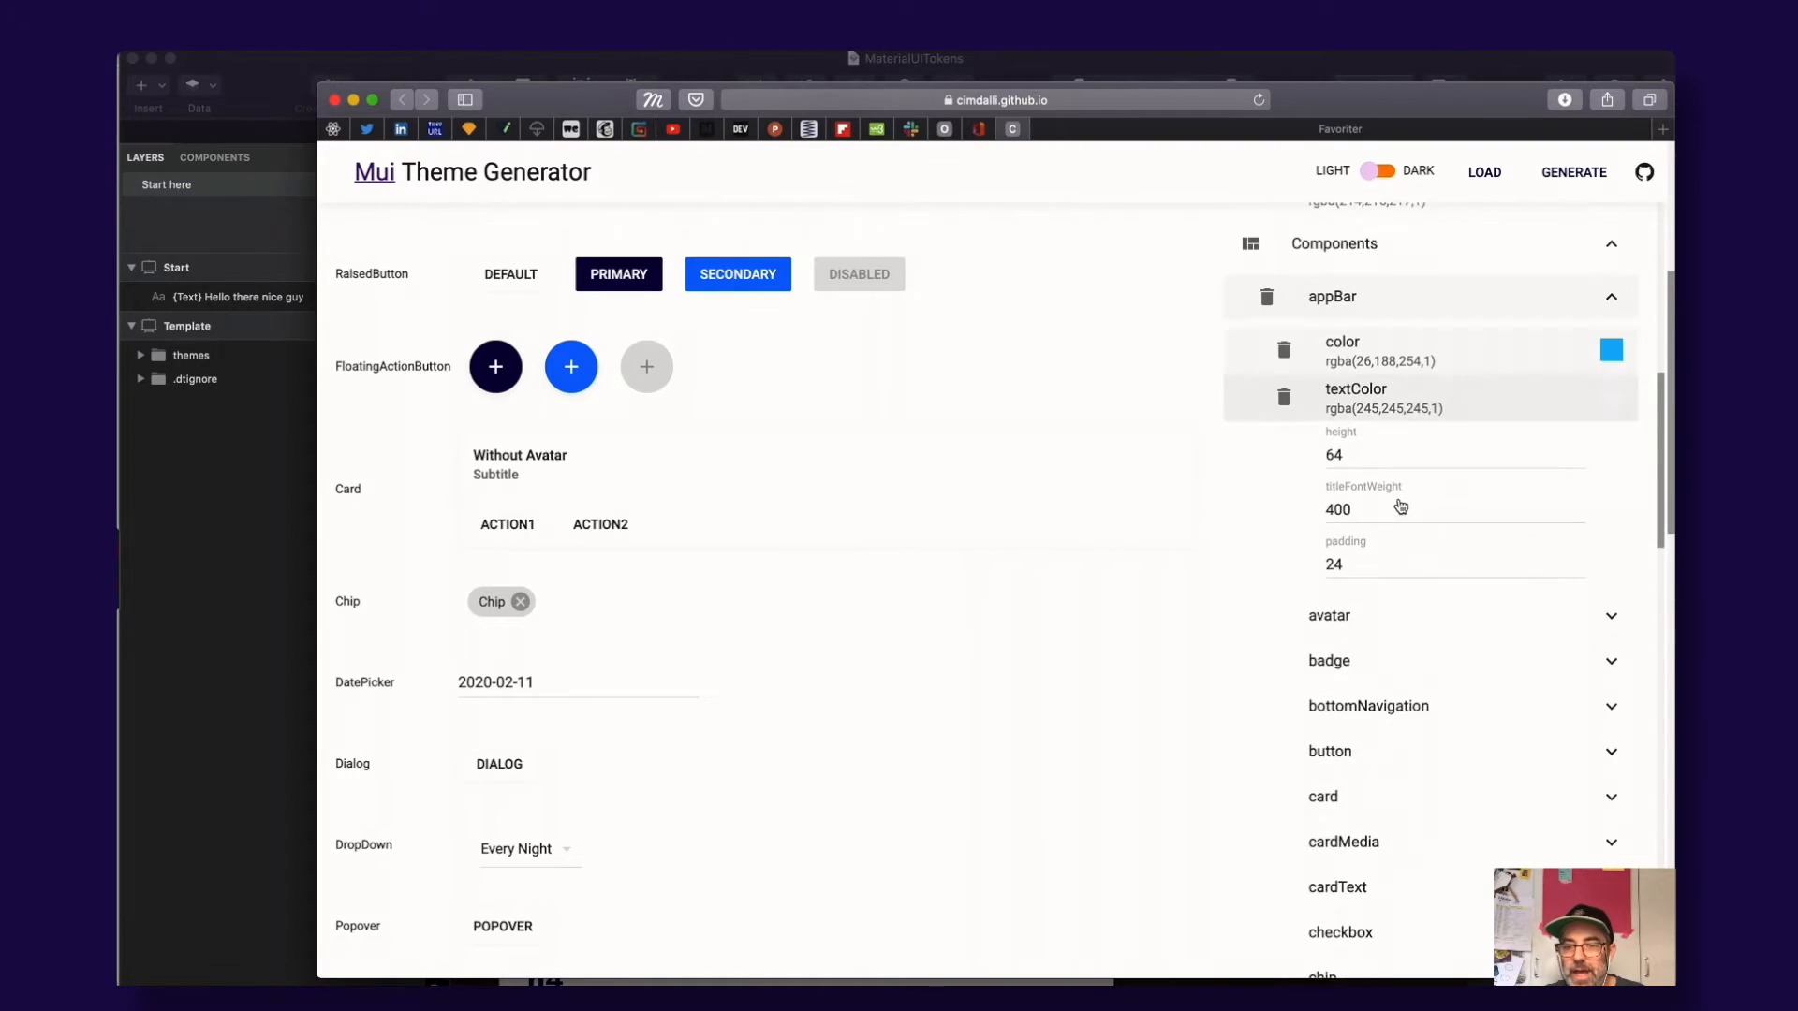
pyautogui.scroll(-3, 1360, 587)
pyautogui.click(1610, 418)
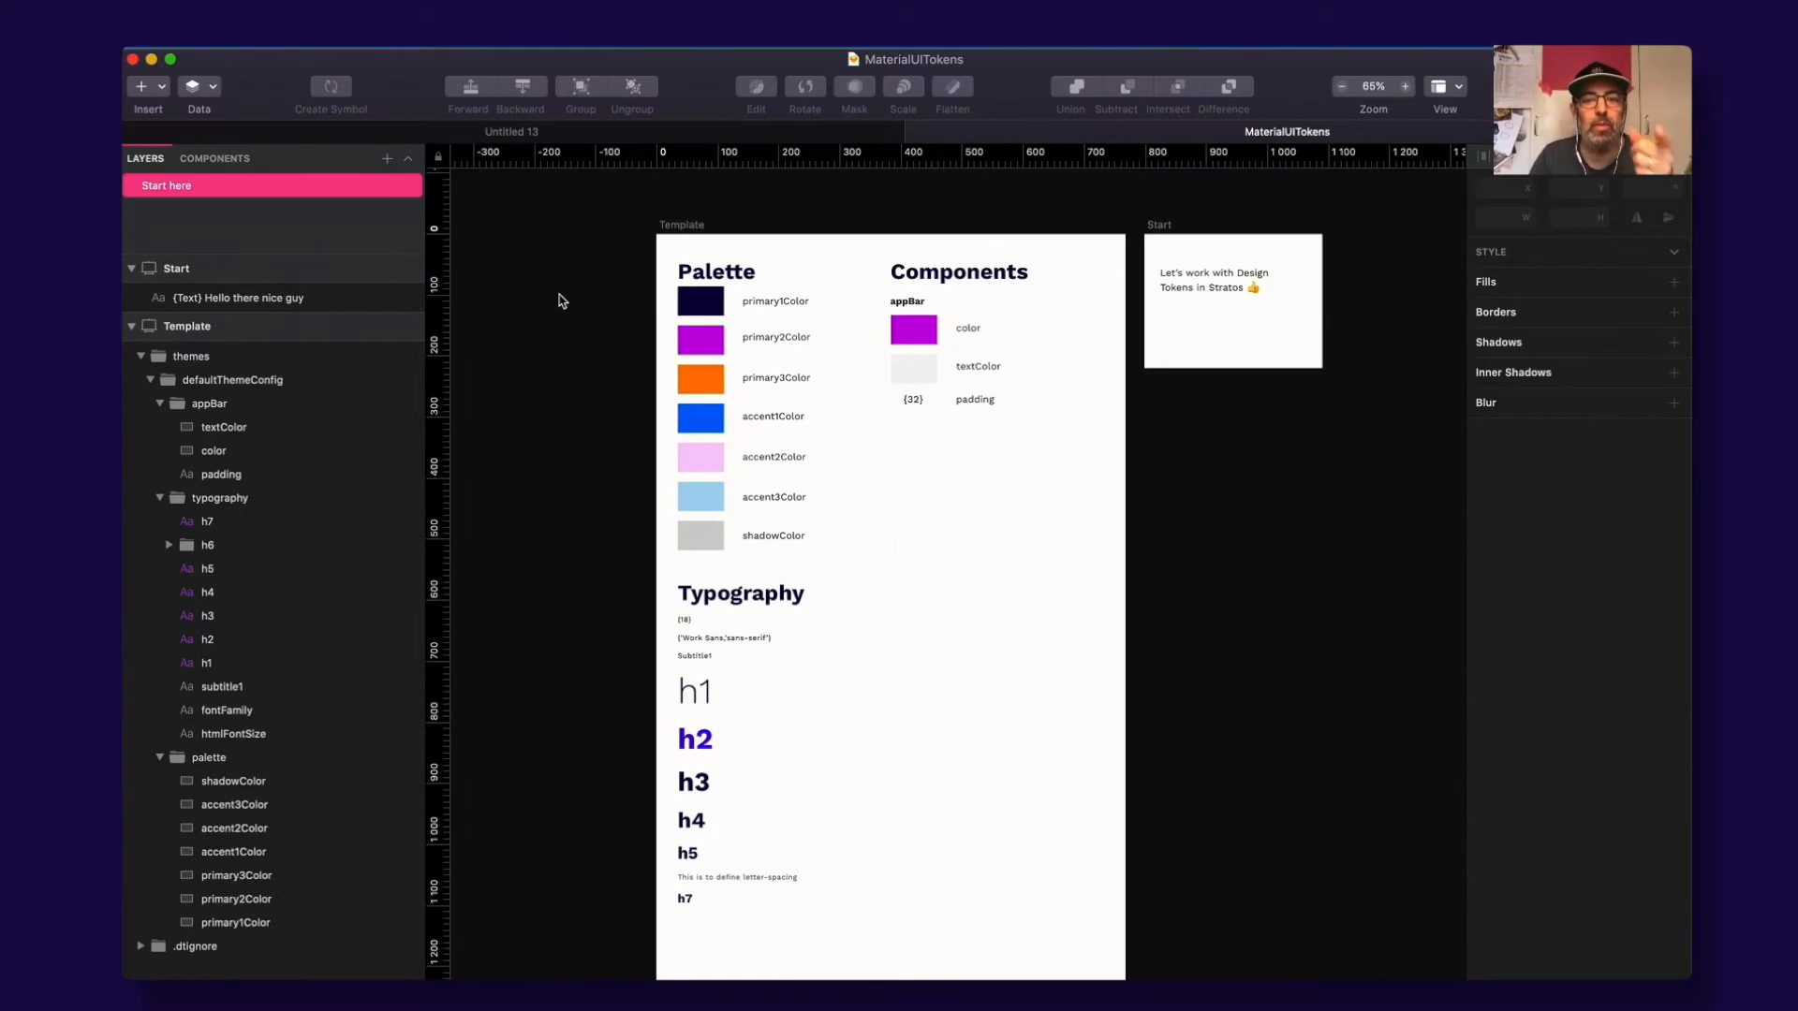
# Step: Select the Template artboard in Sketch, and switch to Mui Theme Generator to expand its Components list
pyautogui.click(783, 307)
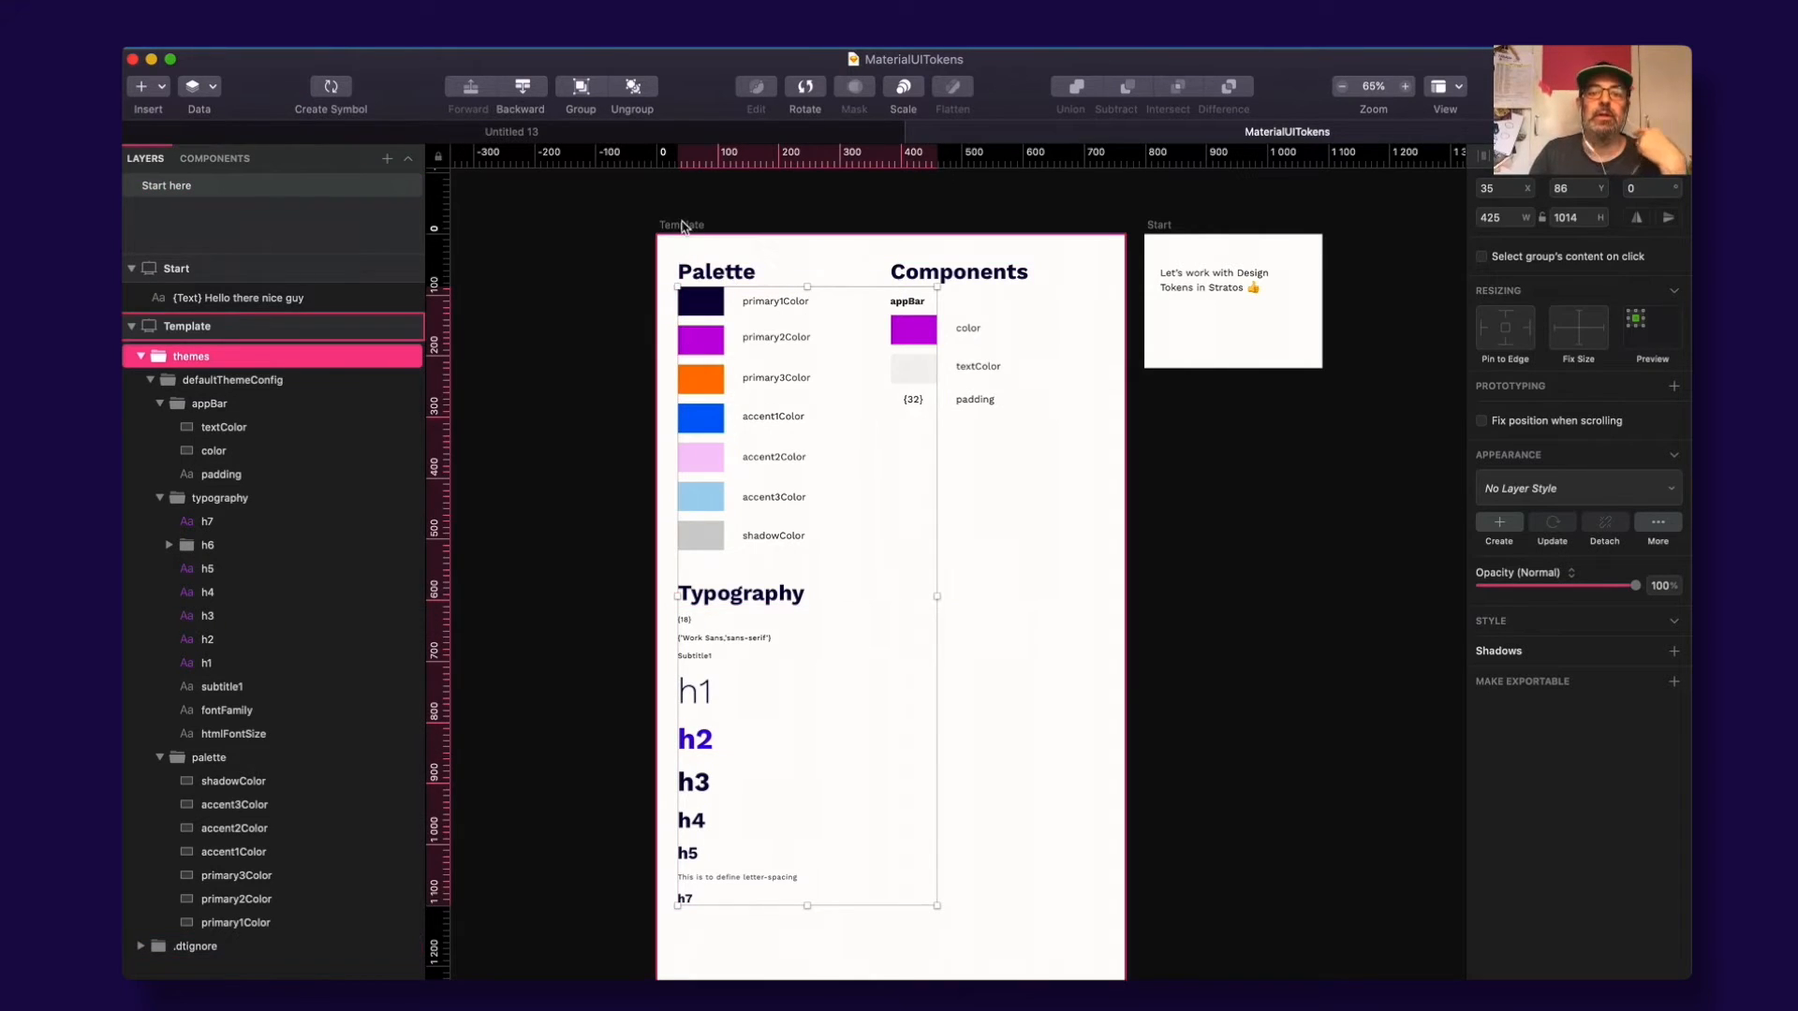
pyautogui.click(681, 225)
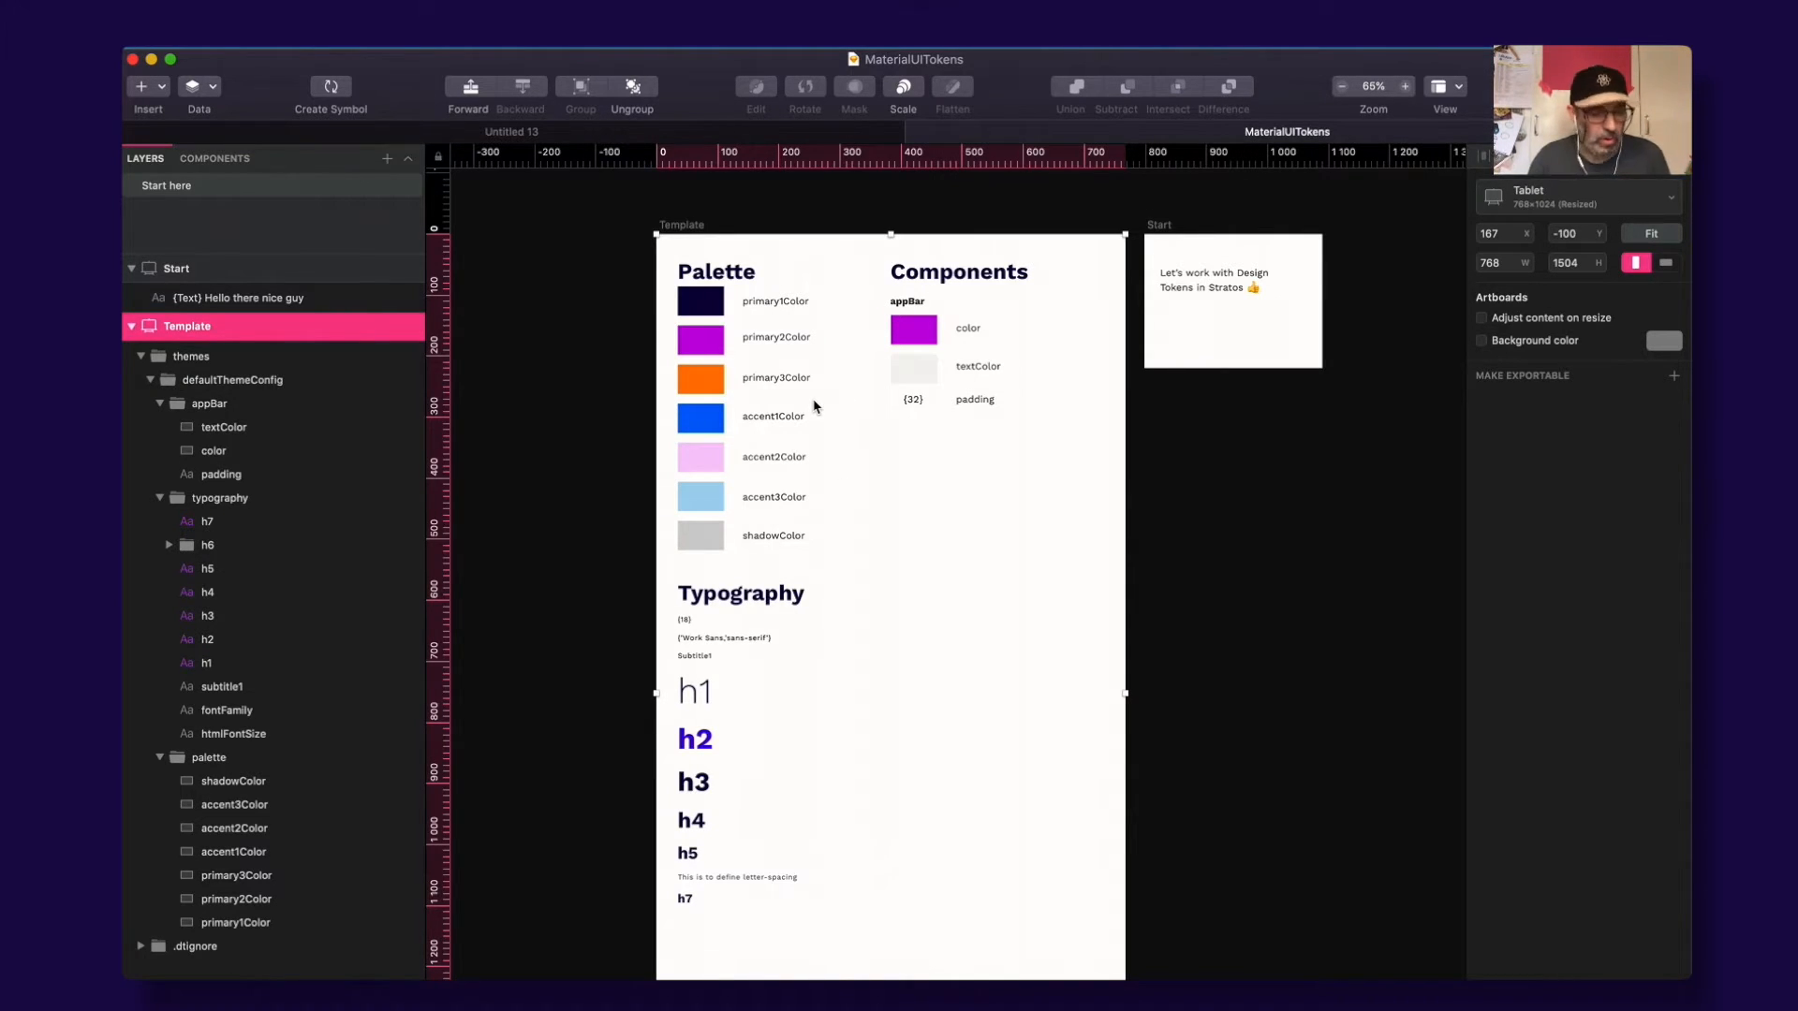
pyautogui.press('super+Tab')
pyautogui.press('super+Tab')
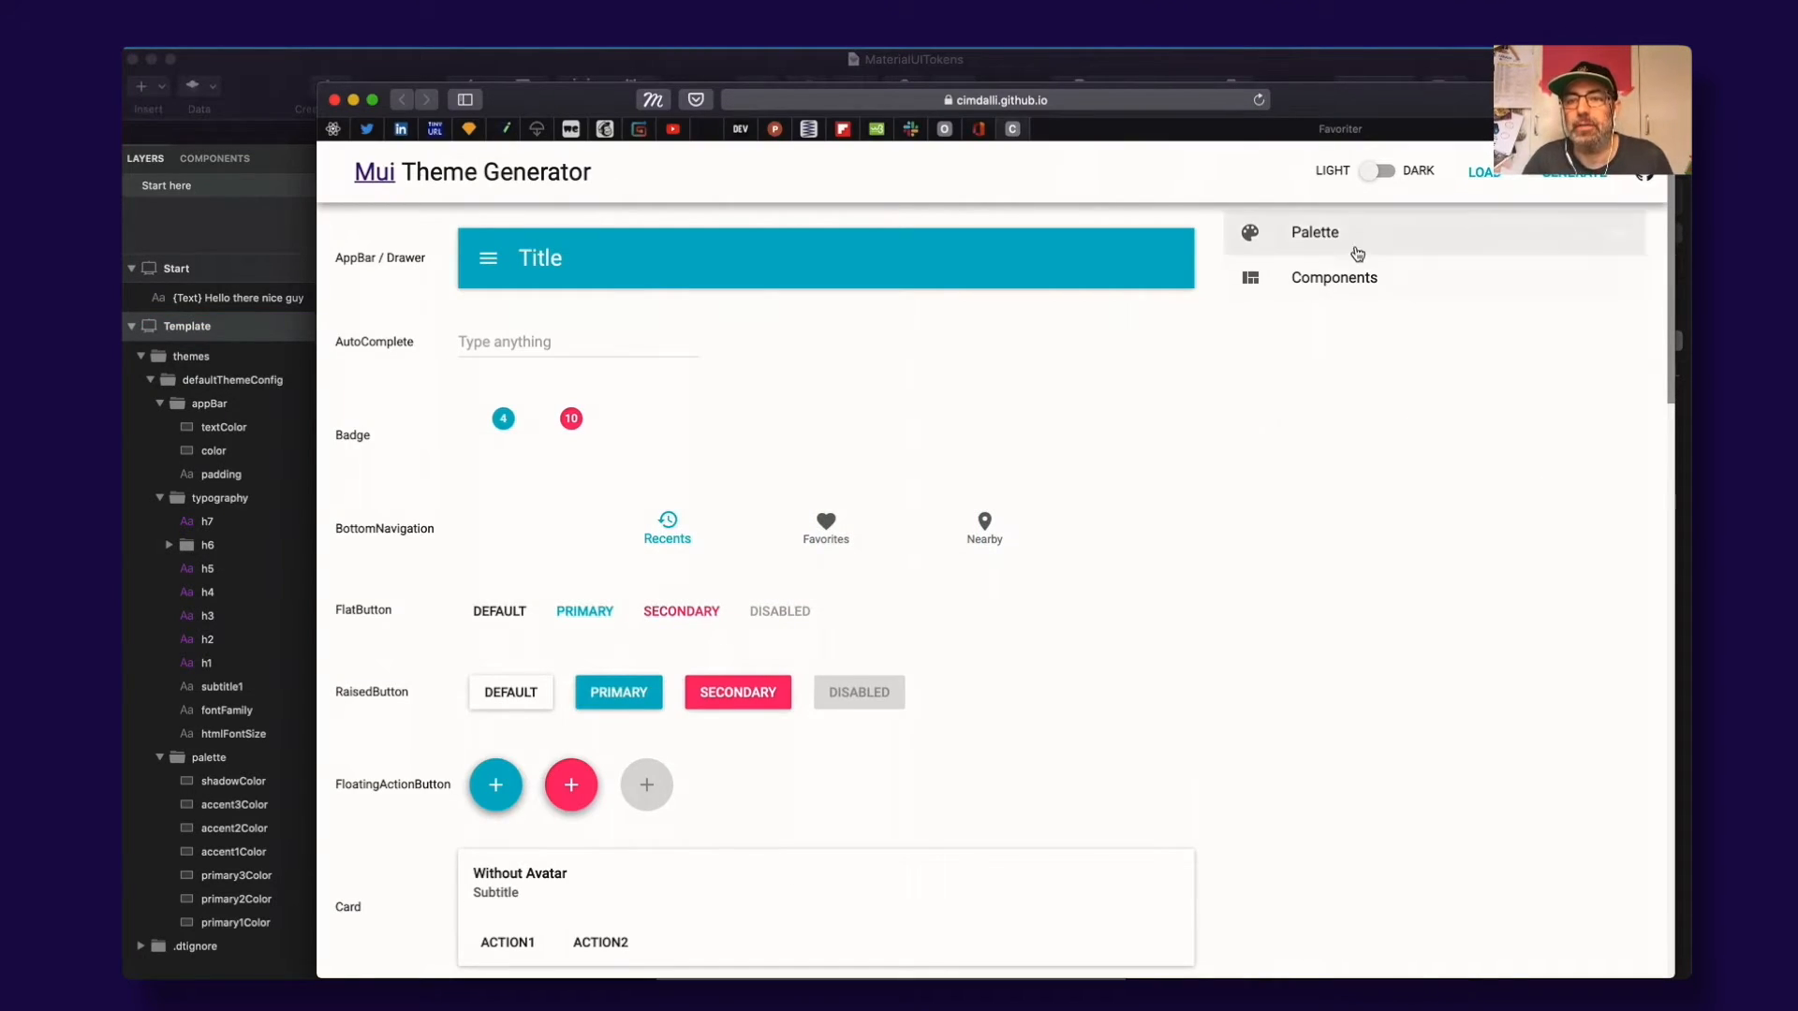
pyautogui.click(1348, 277)
# Step: Switch back to Sketch, make the Template artboard exportable as a 1x PNG and enable its background color
pyautogui.press('super+Tab')
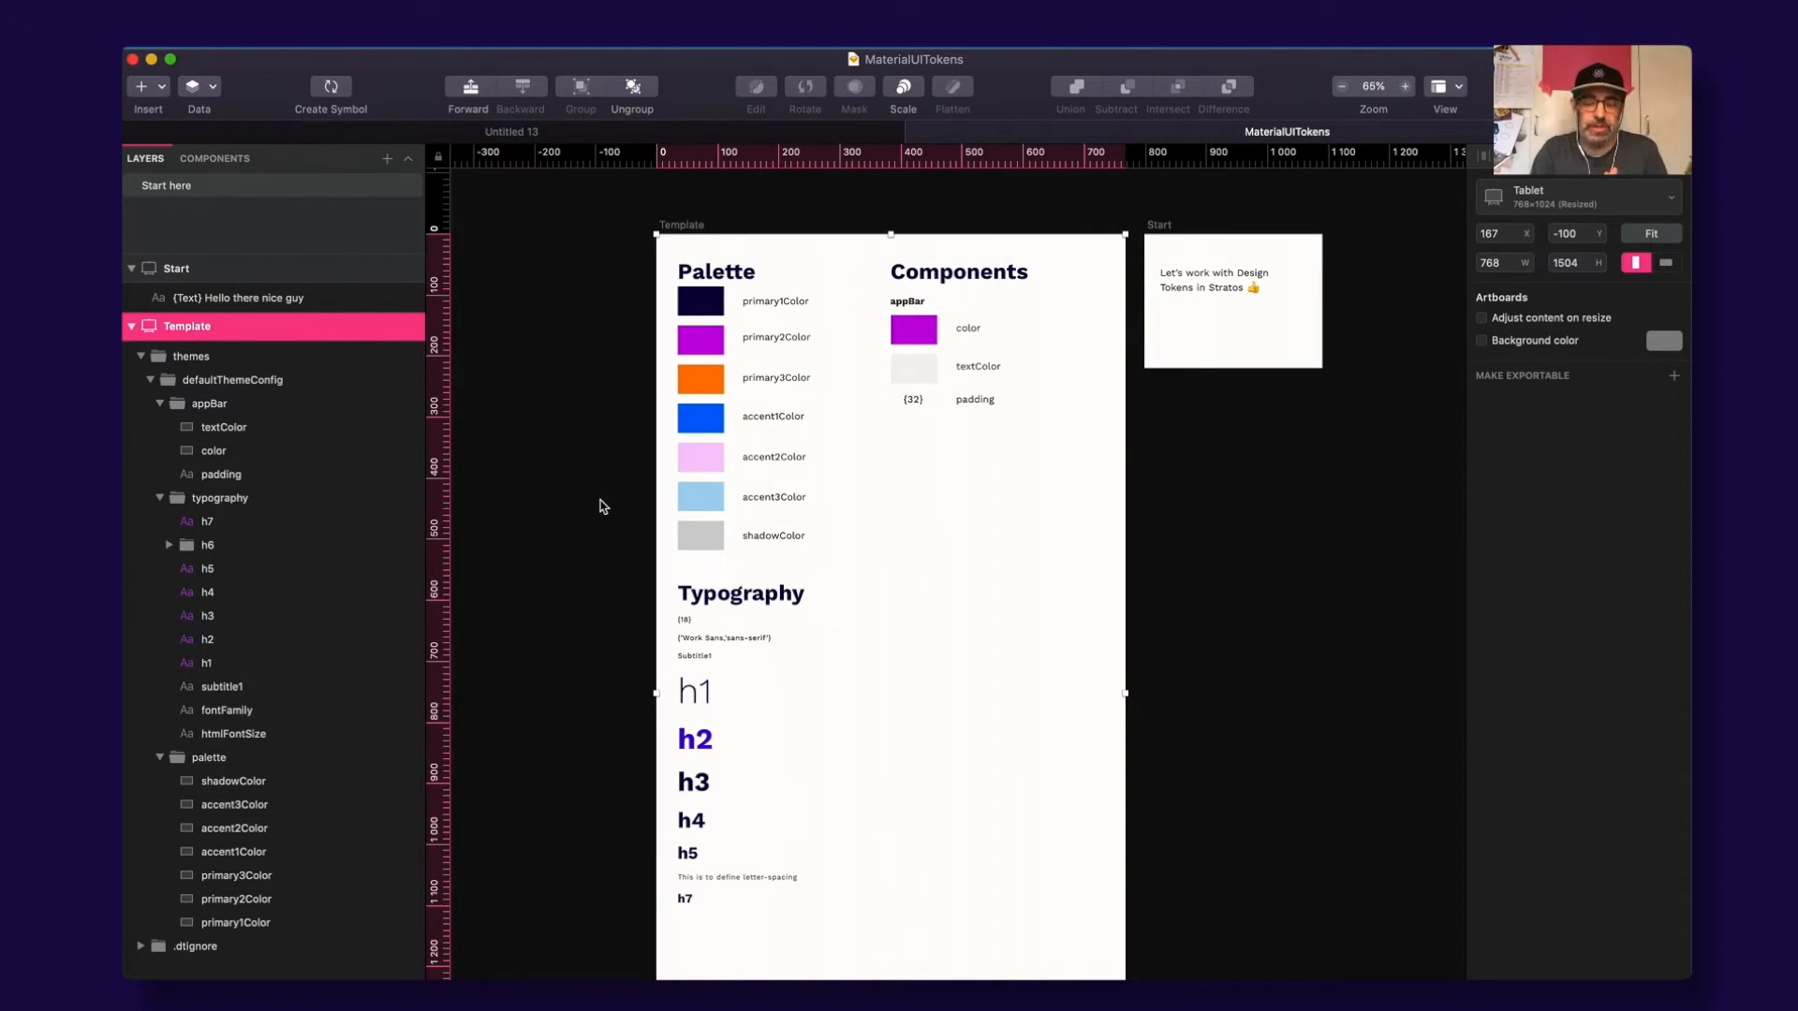
pyautogui.scroll(-2, 655, 515)
pyautogui.hscroll(1, 655, 515)
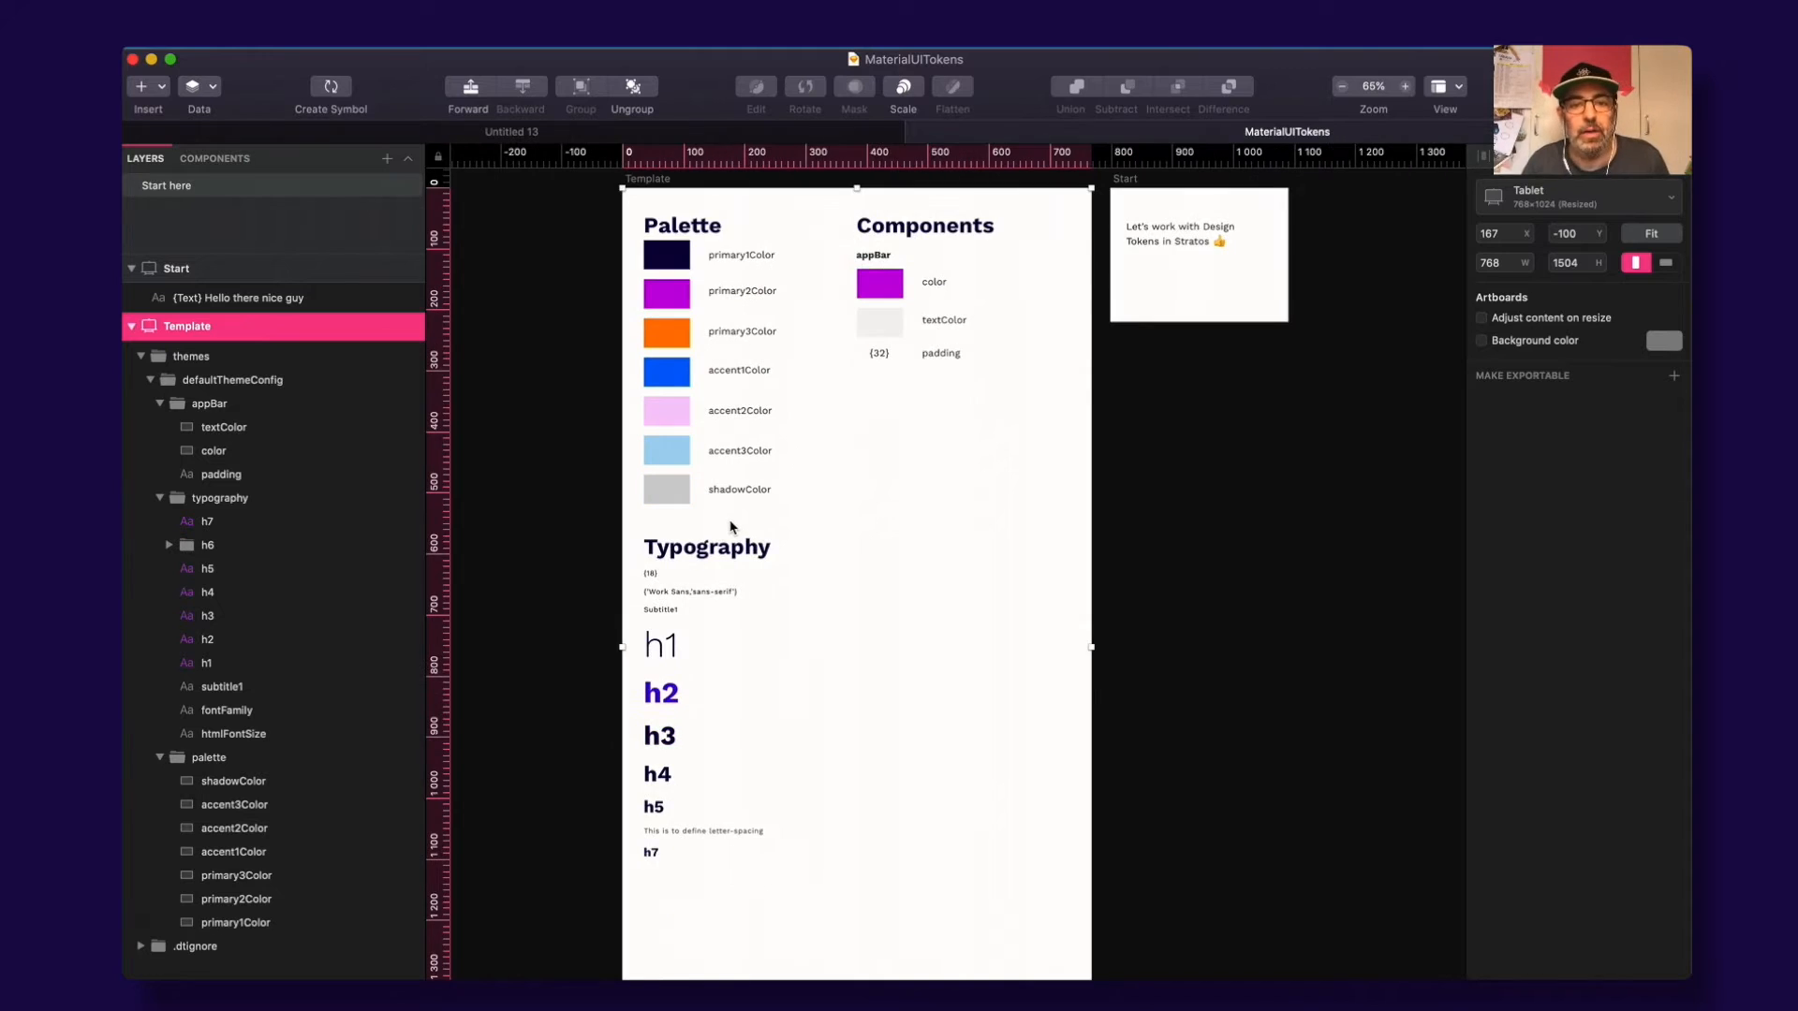
pyautogui.click(1675, 376)
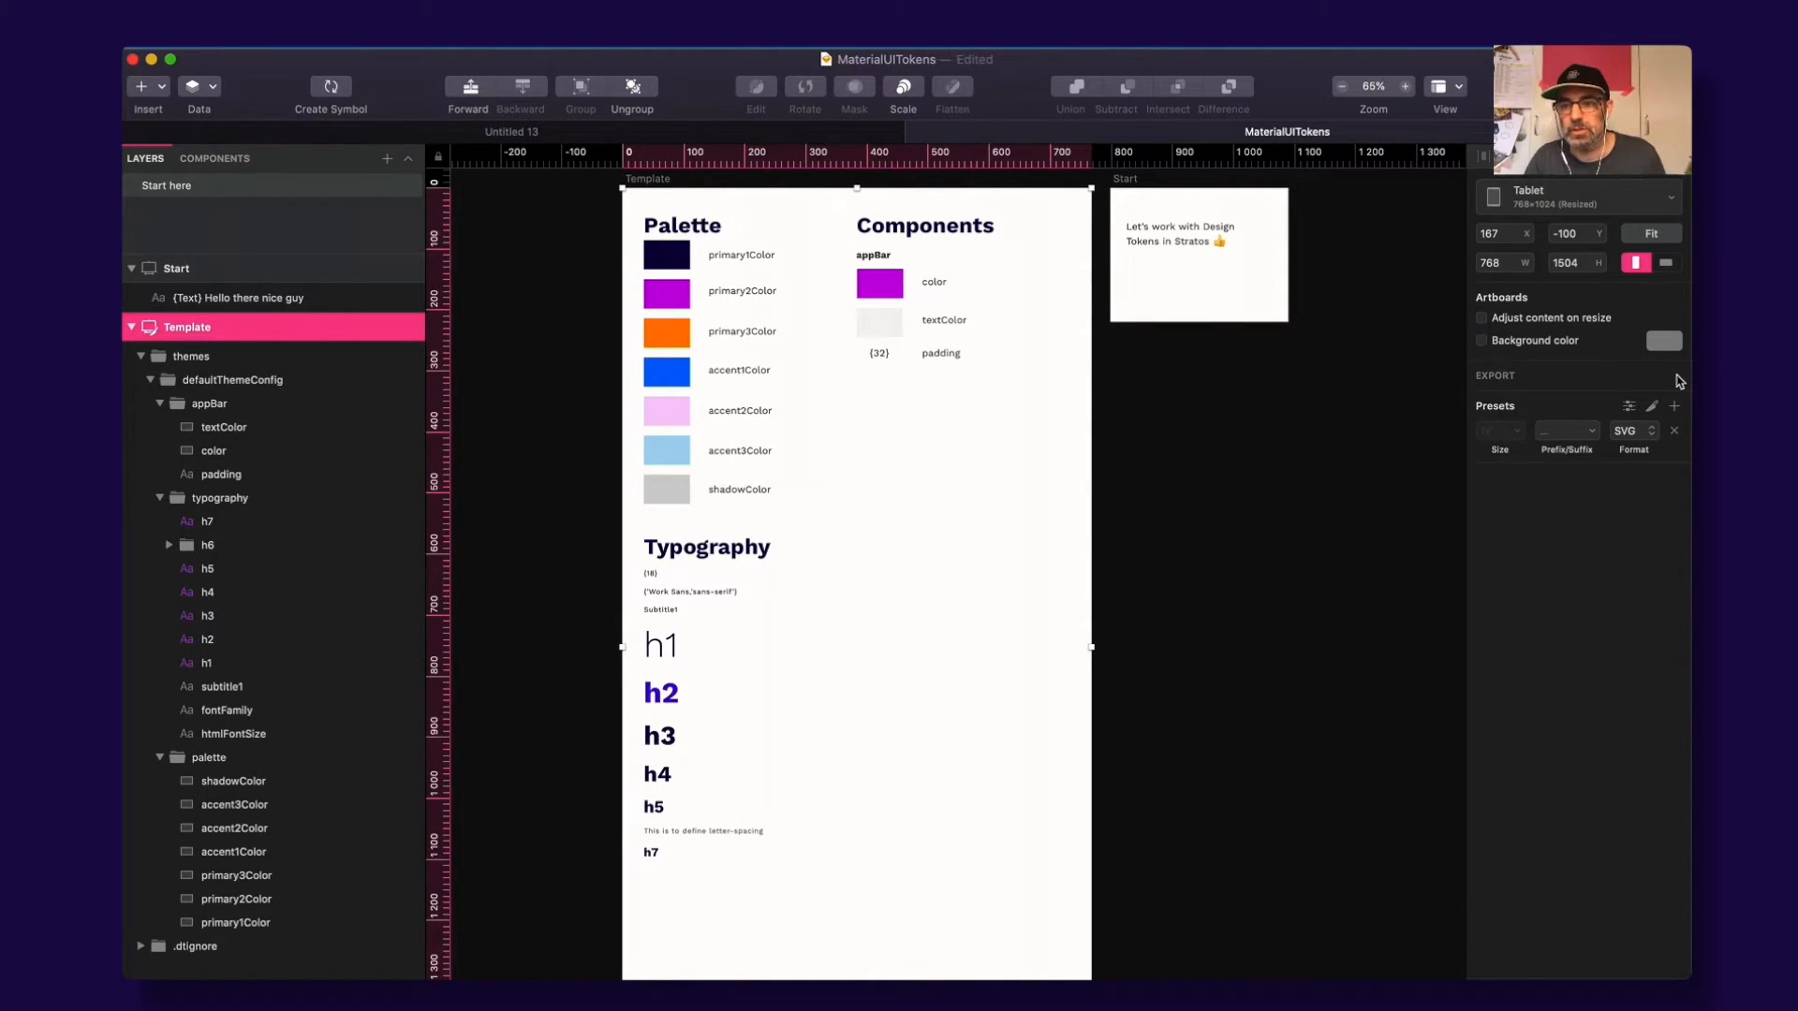
pyautogui.click(1640, 434)
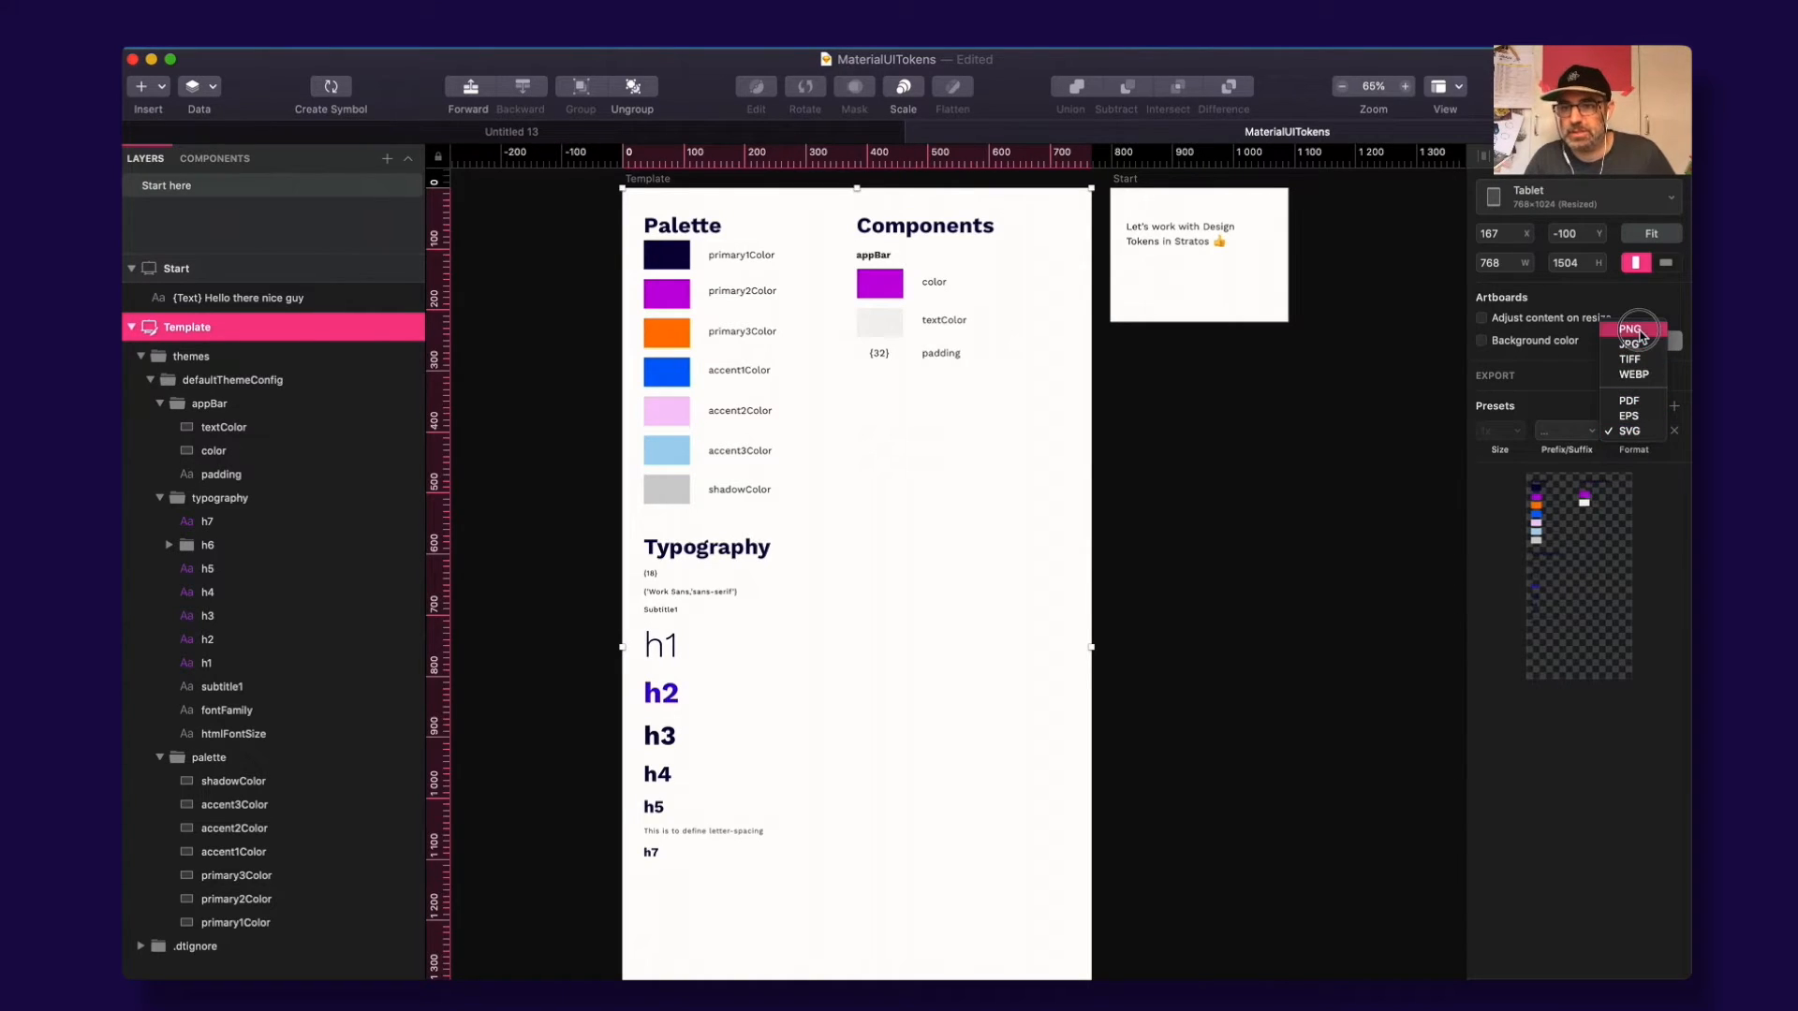
pyautogui.click(1634, 331)
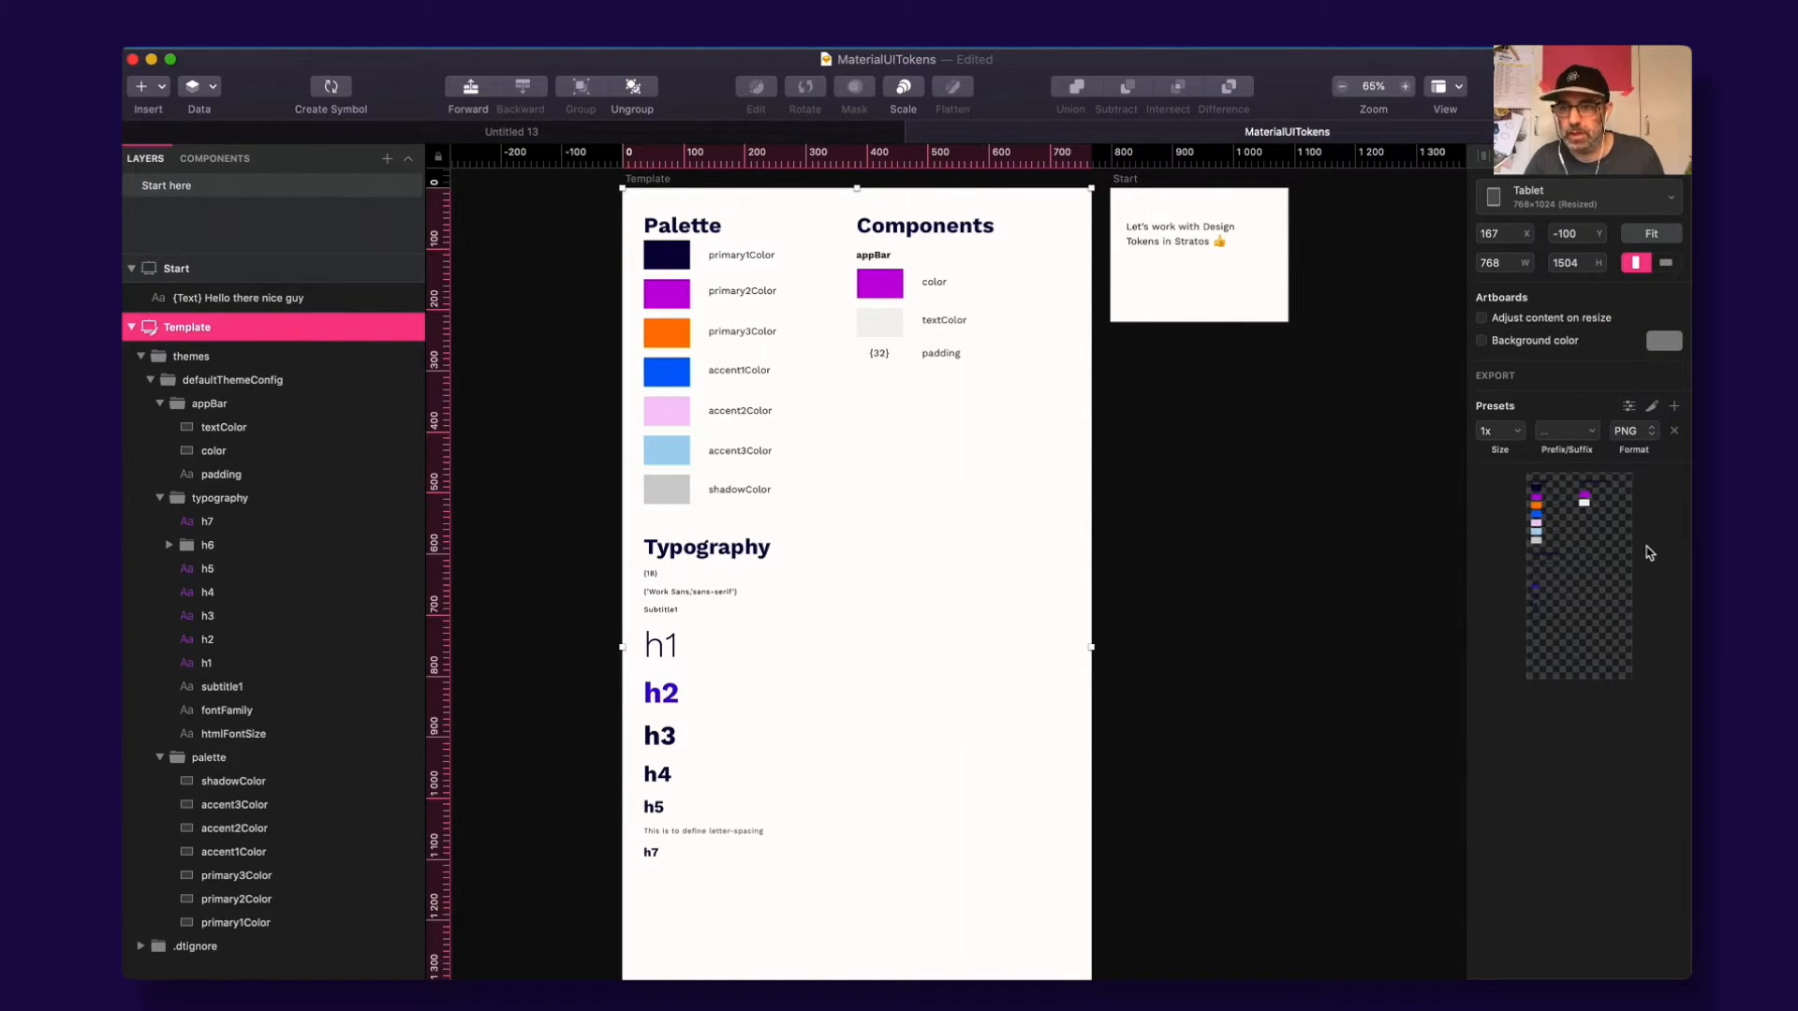
pyautogui.click(1497, 343)
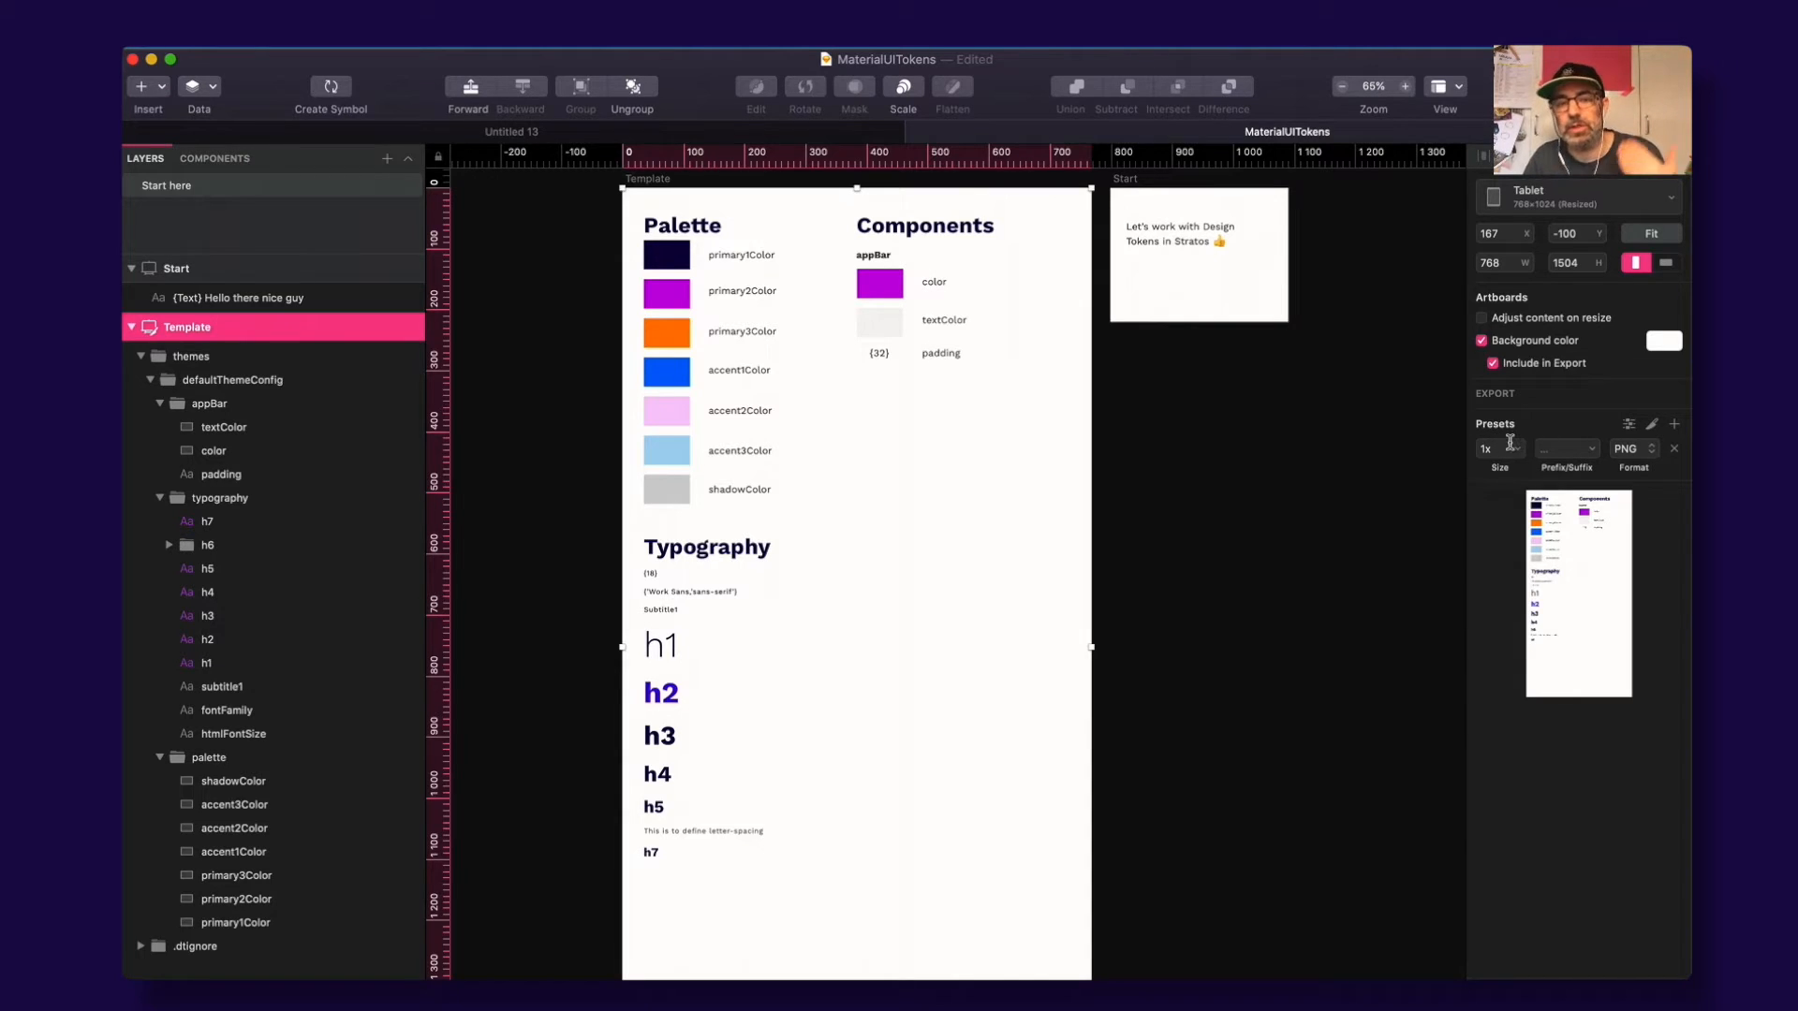
pyautogui.click(1434, 434)
# Step: Select the {32} padding text in the appBar group of the Template artboard and examine it up close
pyautogui.press('super+Tab')
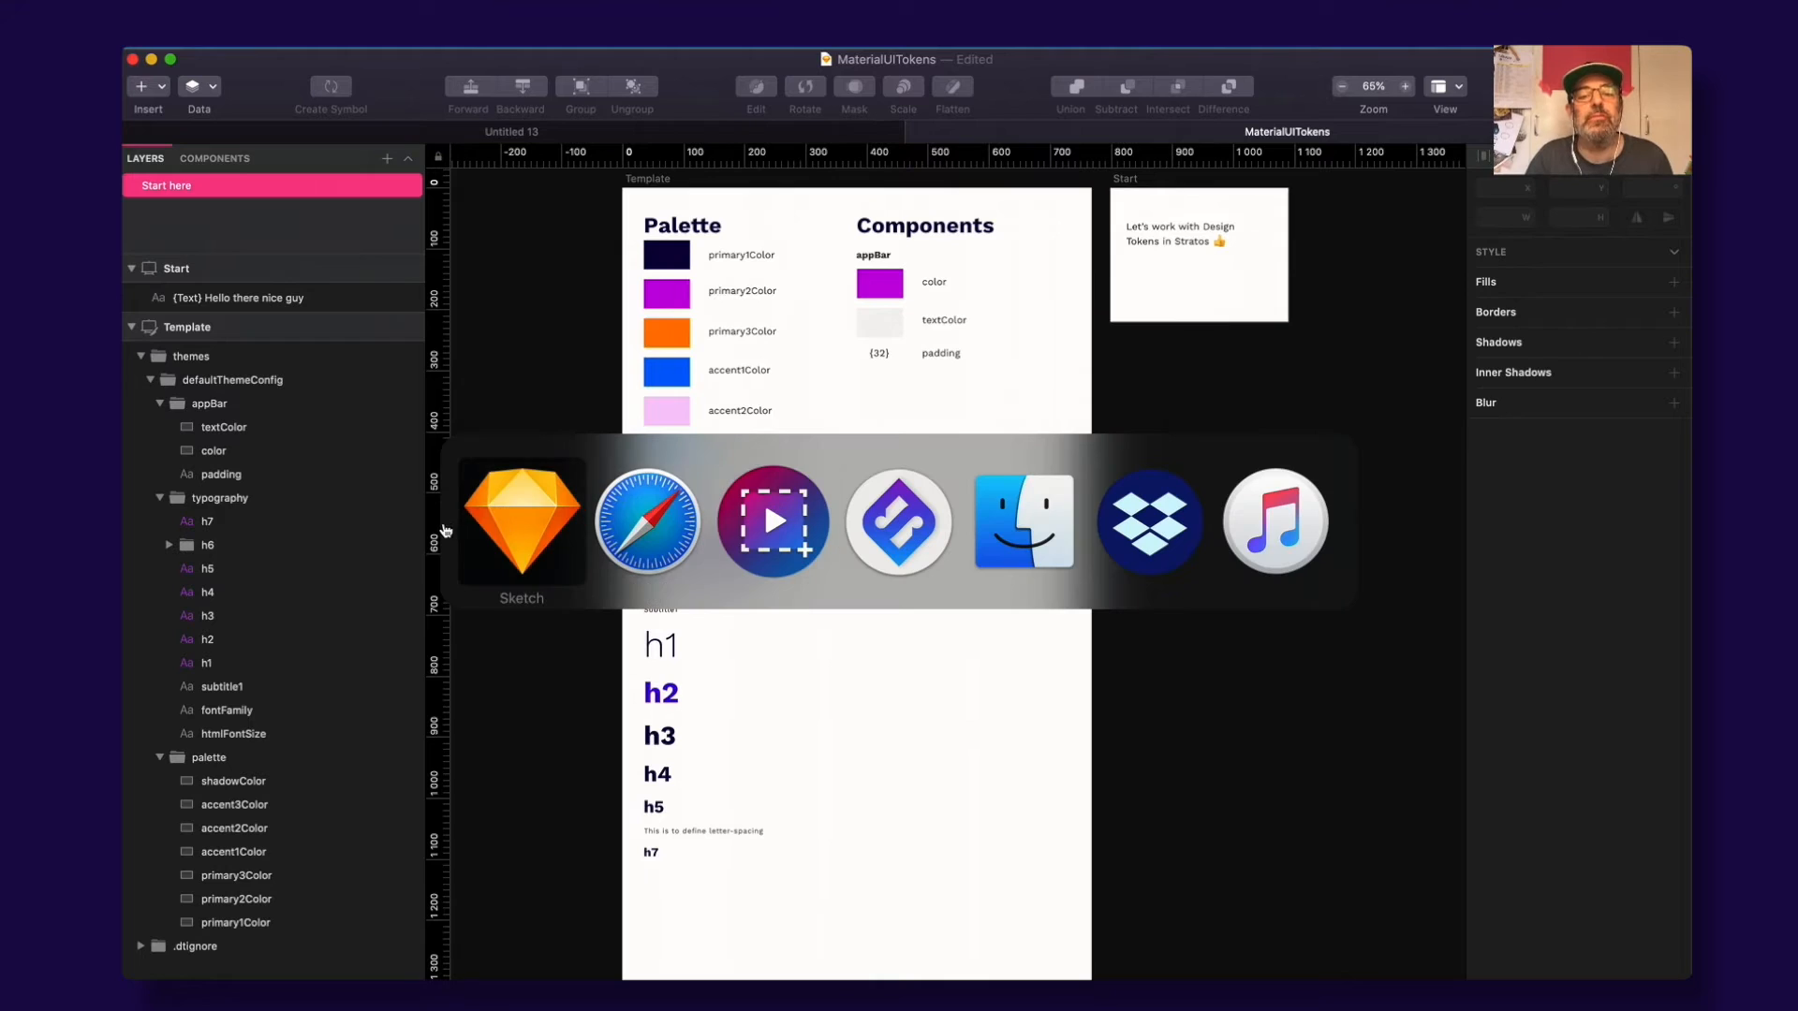
pyautogui.scroll(5, 897, 364)
pyautogui.moveTo(898, 417); pyautogui.dragTo(1010, 574)
pyautogui.click(959, 501)
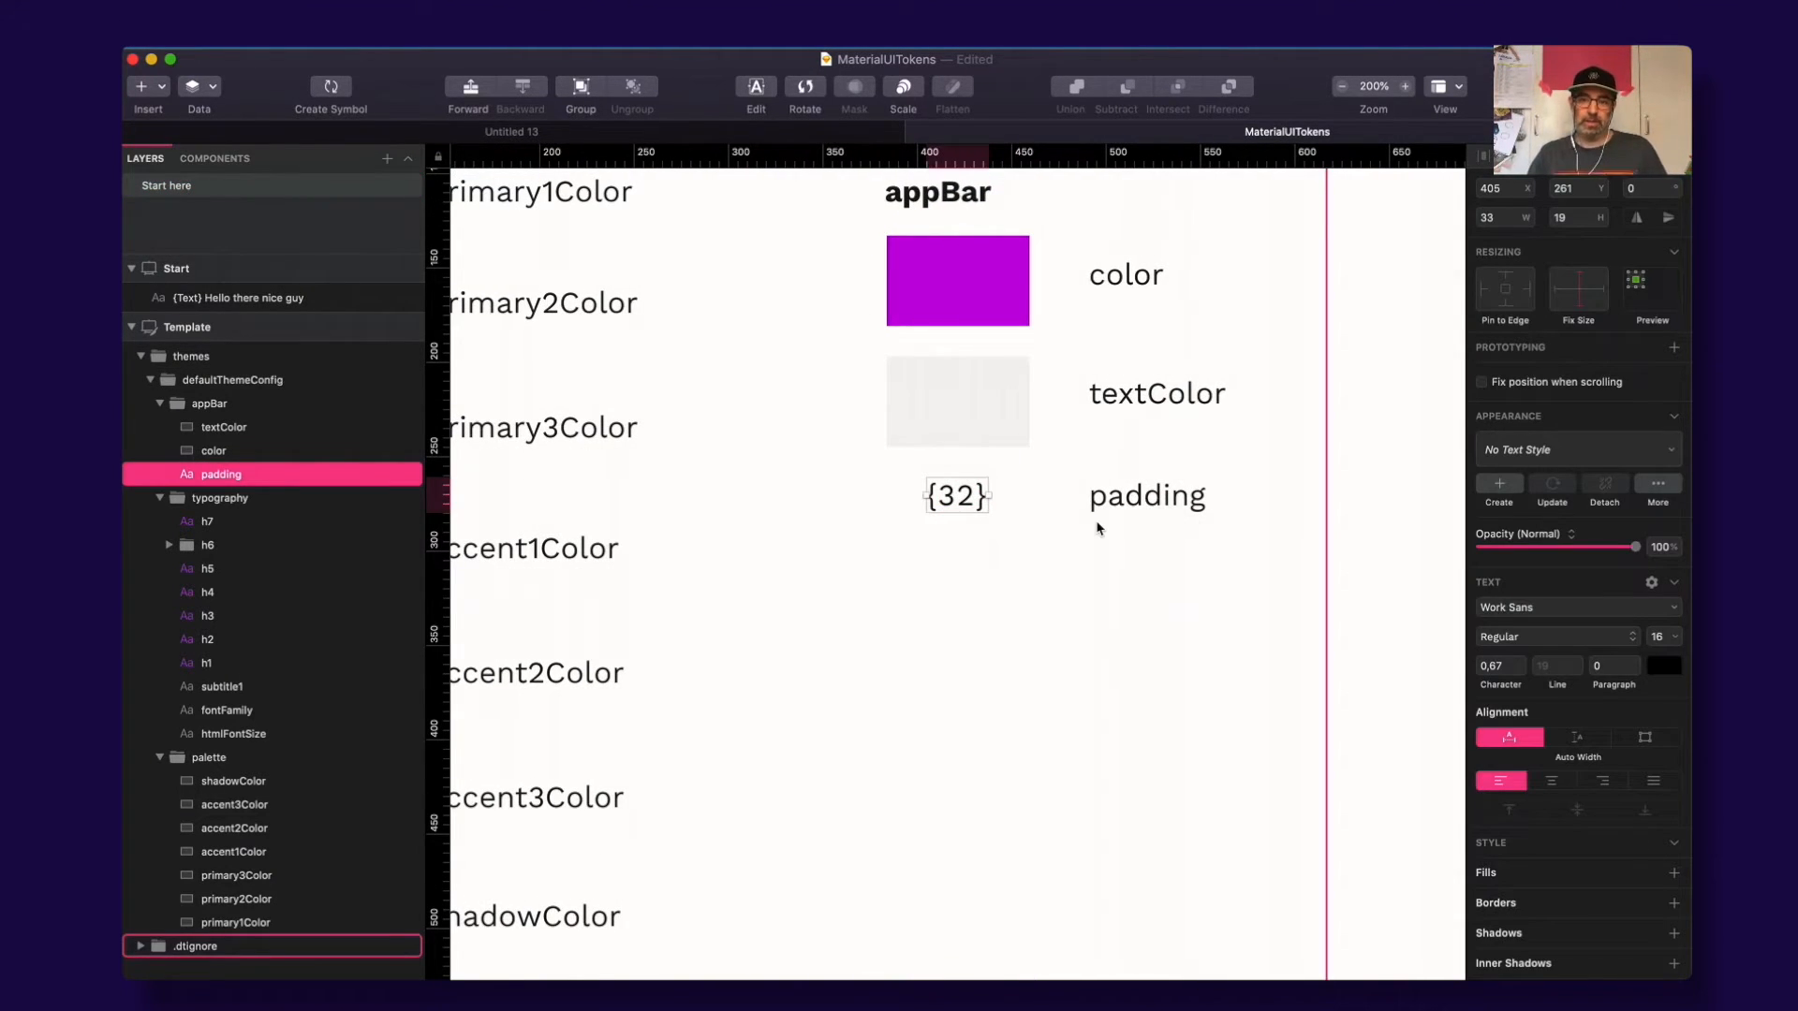
pyautogui.scroll(-5, 1098, 529)
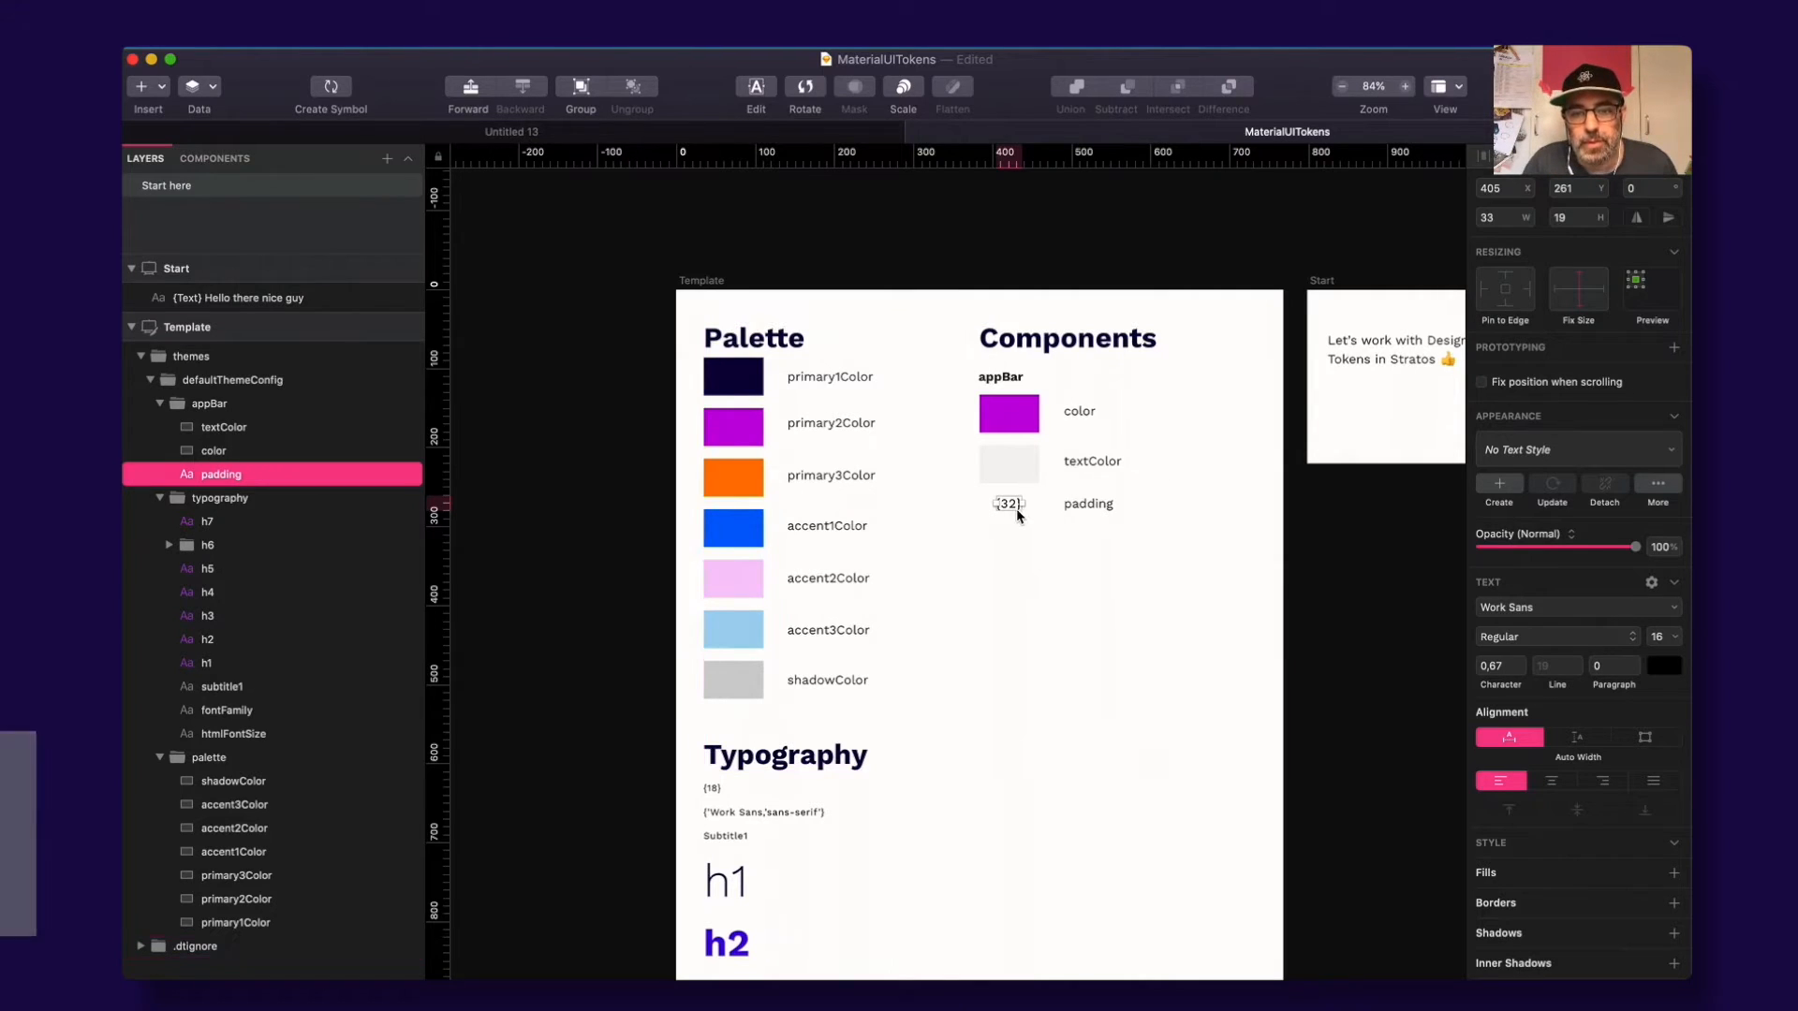
pyautogui.scroll(5, 1016, 510)
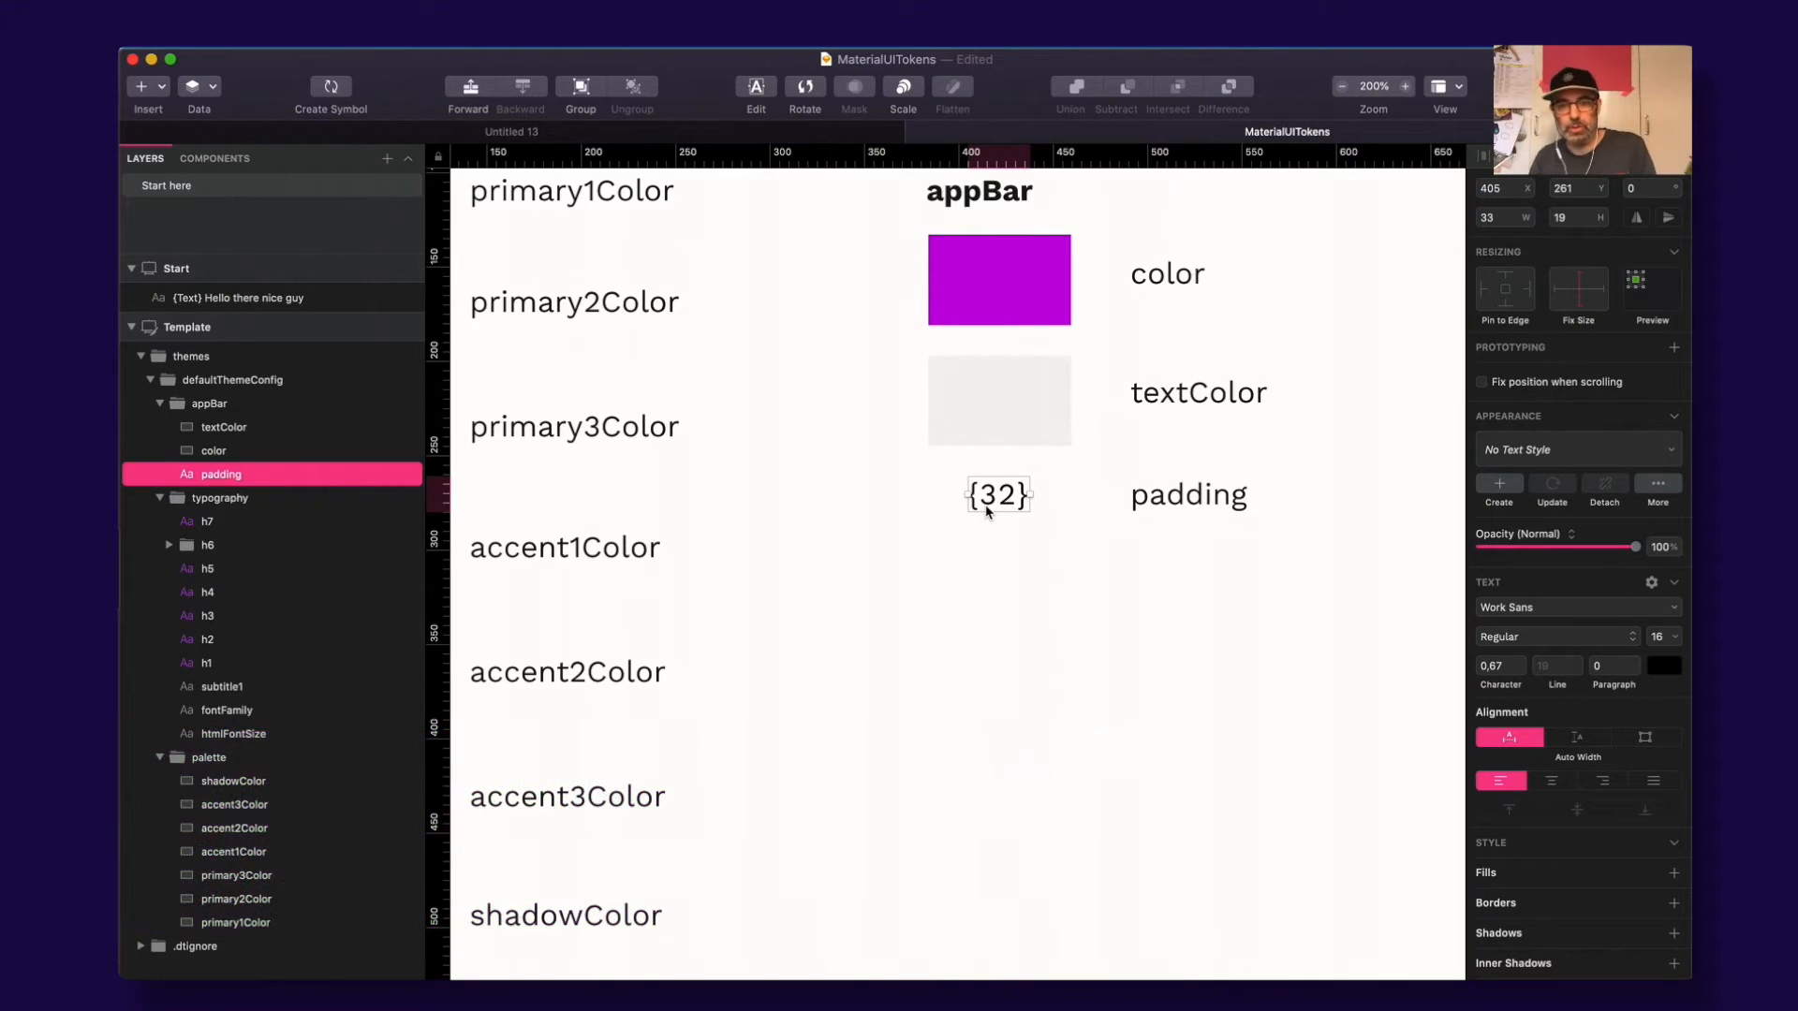
# Step: Switch to Mui Theme Generator in Safari, expand the appBar component settings and place the cursor in the padding field
pyautogui.press('super+Tab')
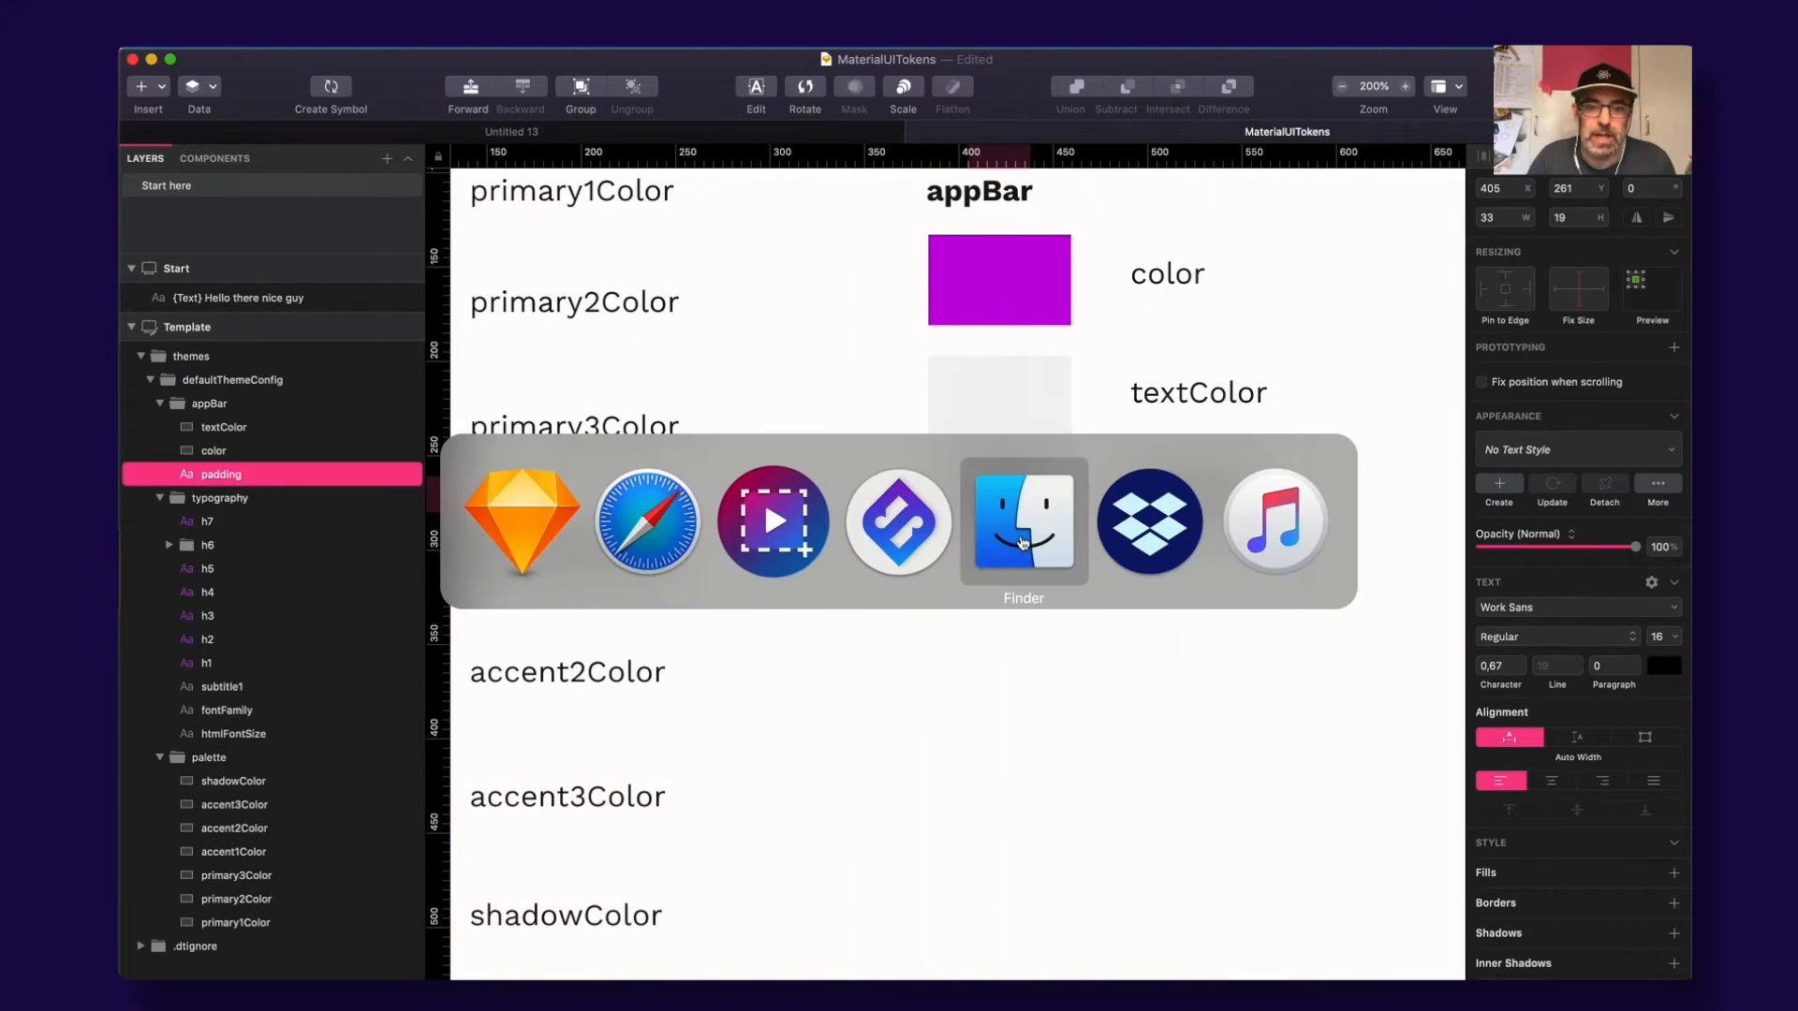
pyautogui.click(652, 529)
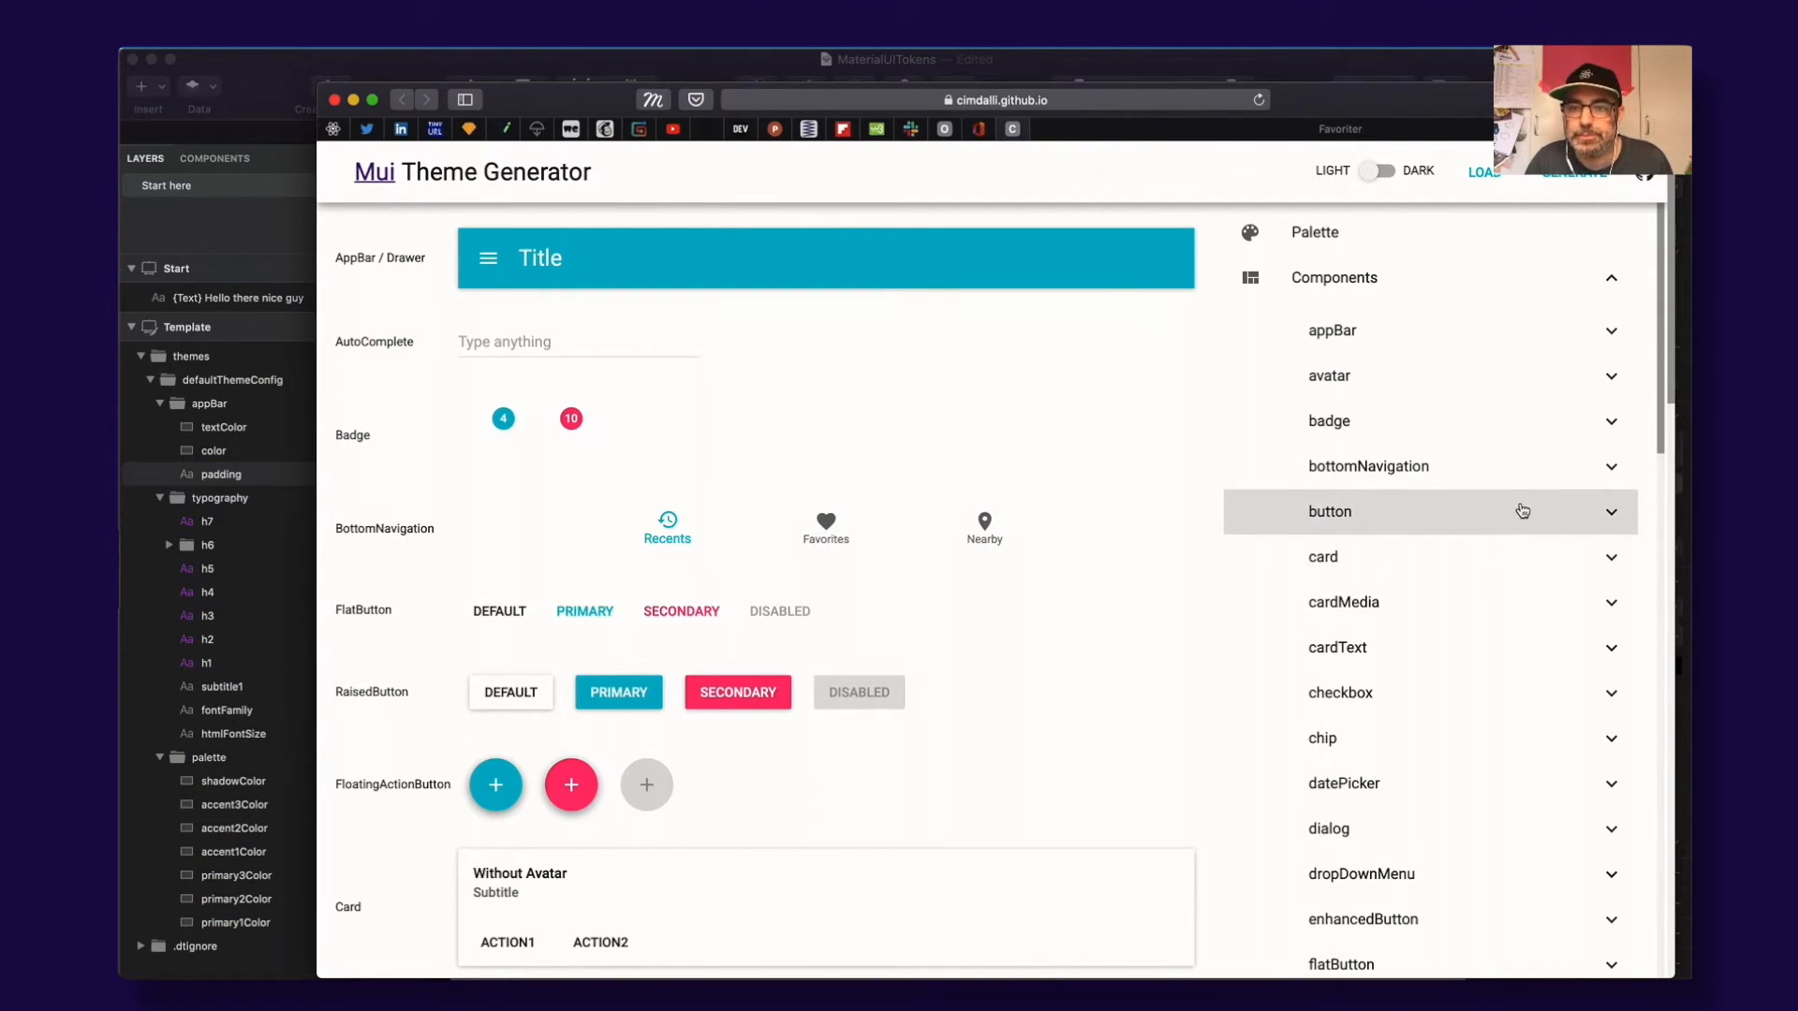
pyautogui.click(1611, 331)
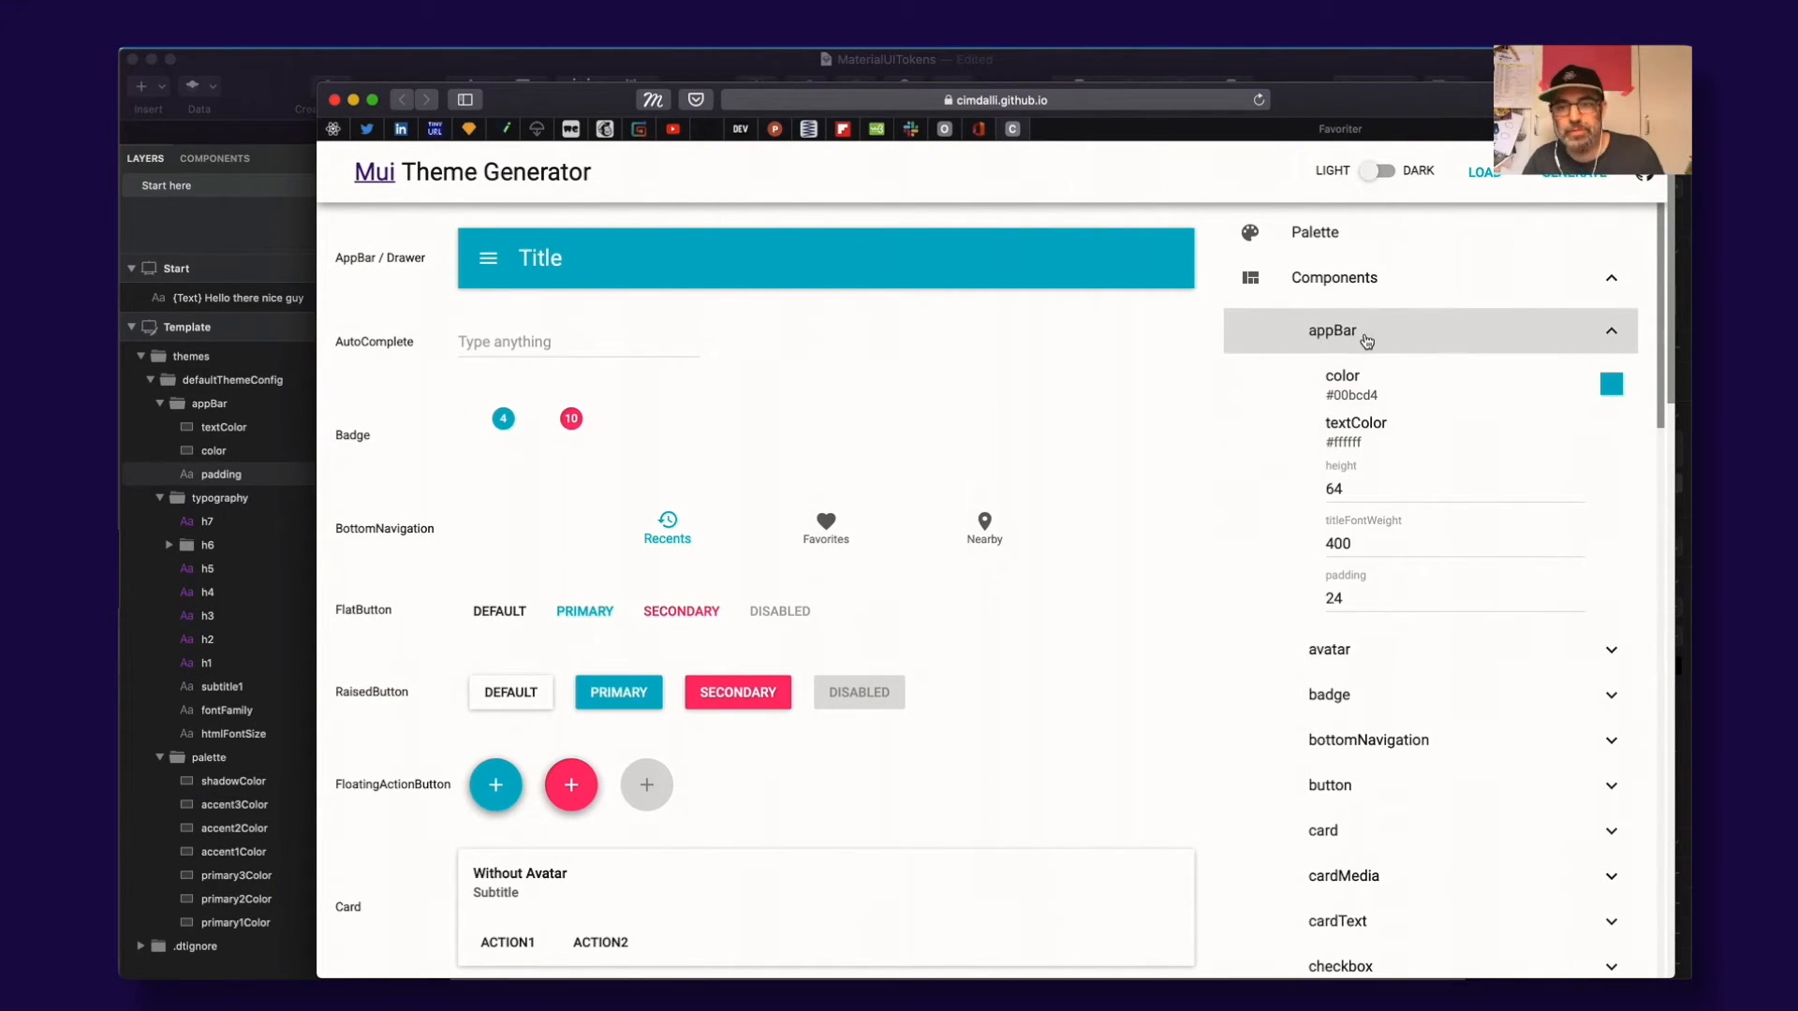
pyautogui.click(1327, 581)
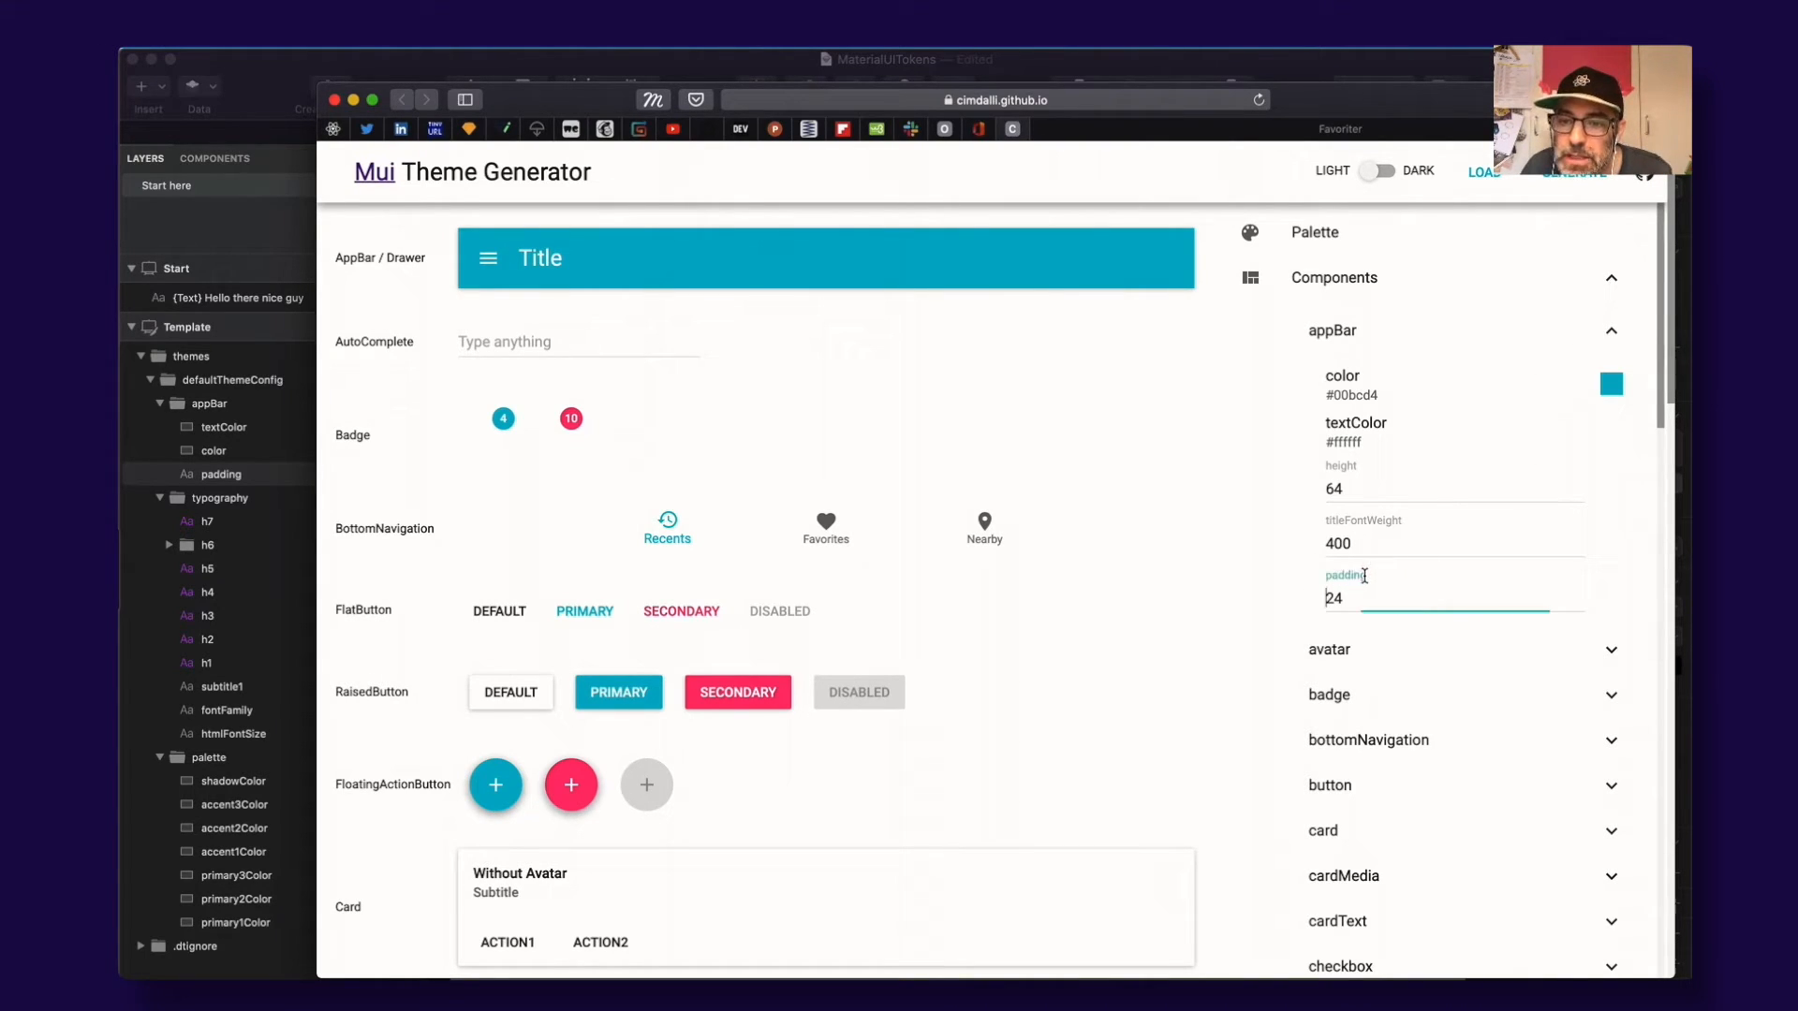
pyautogui.moveTo(1326, 578)
pyautogui.mouseDown()
pyautogui.moveTo(1372, 576)
pyautogui.moveTo(1316, 573)
pyautogui.mouseUp()
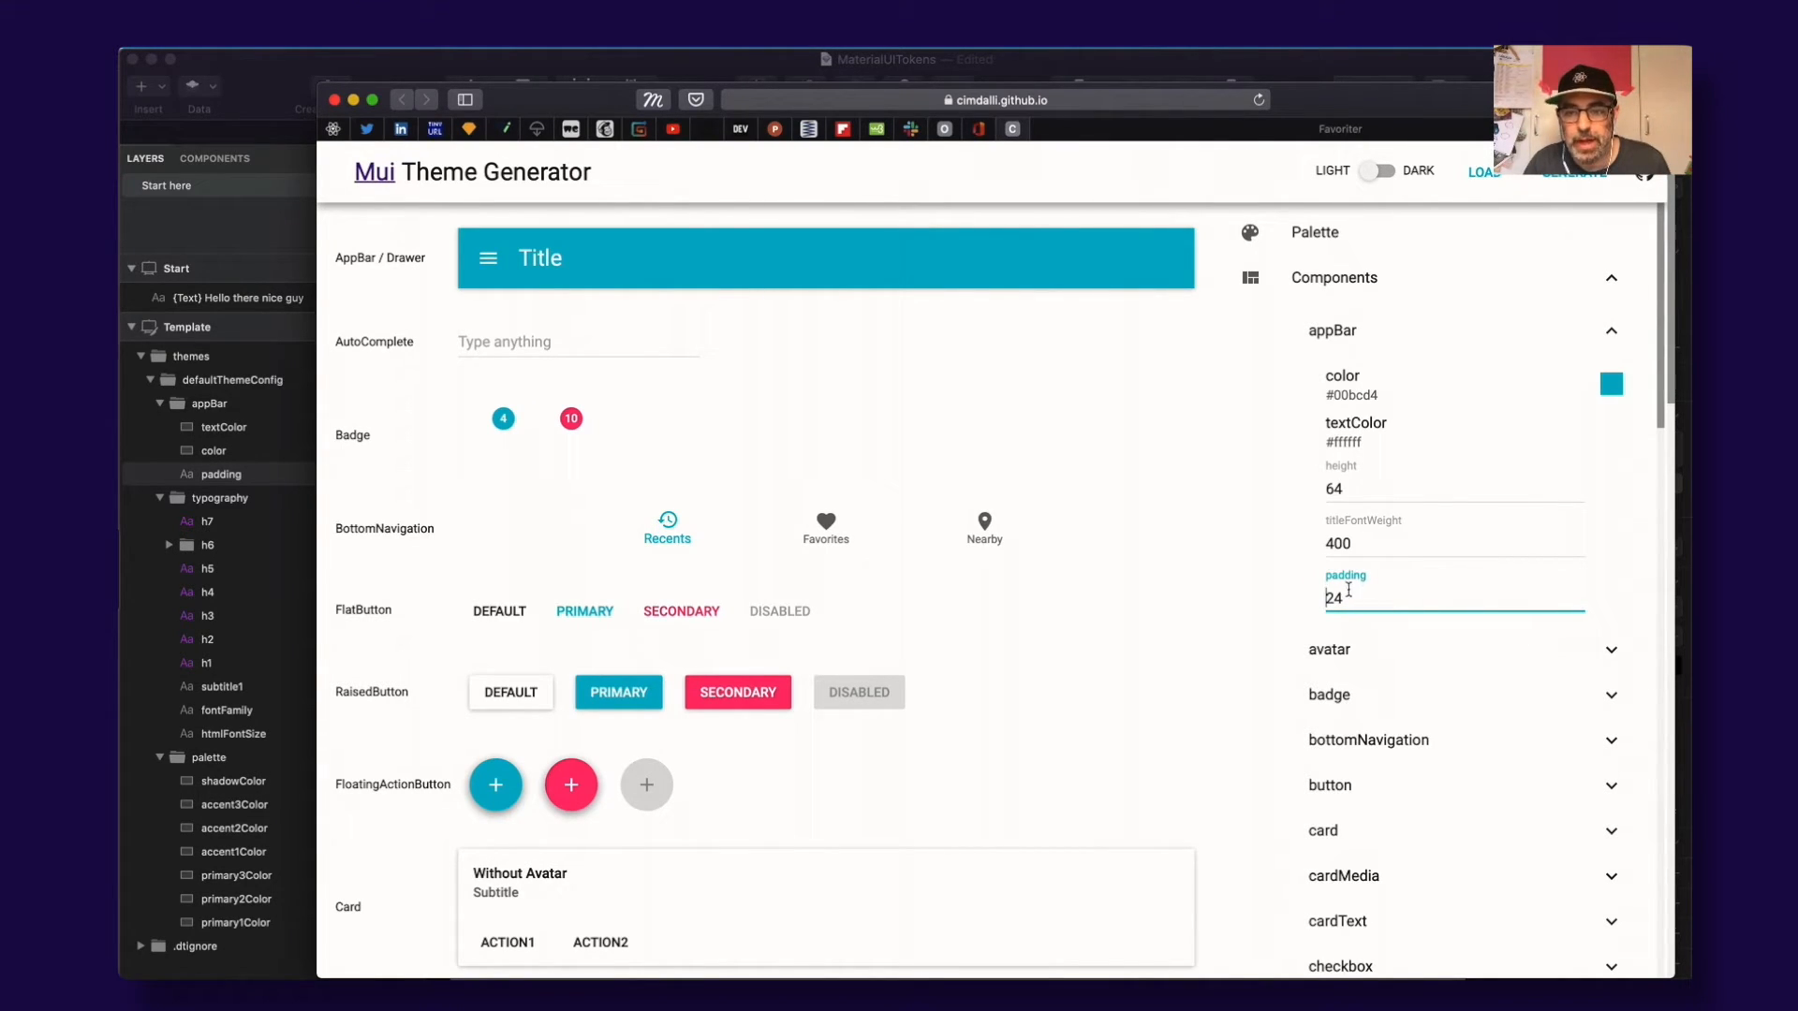
# Step: Switch to Sketch and examine which layers hold the padding, textColor and color labels and the Components heading on the Template artboard
pyautogui.click(265, 80)
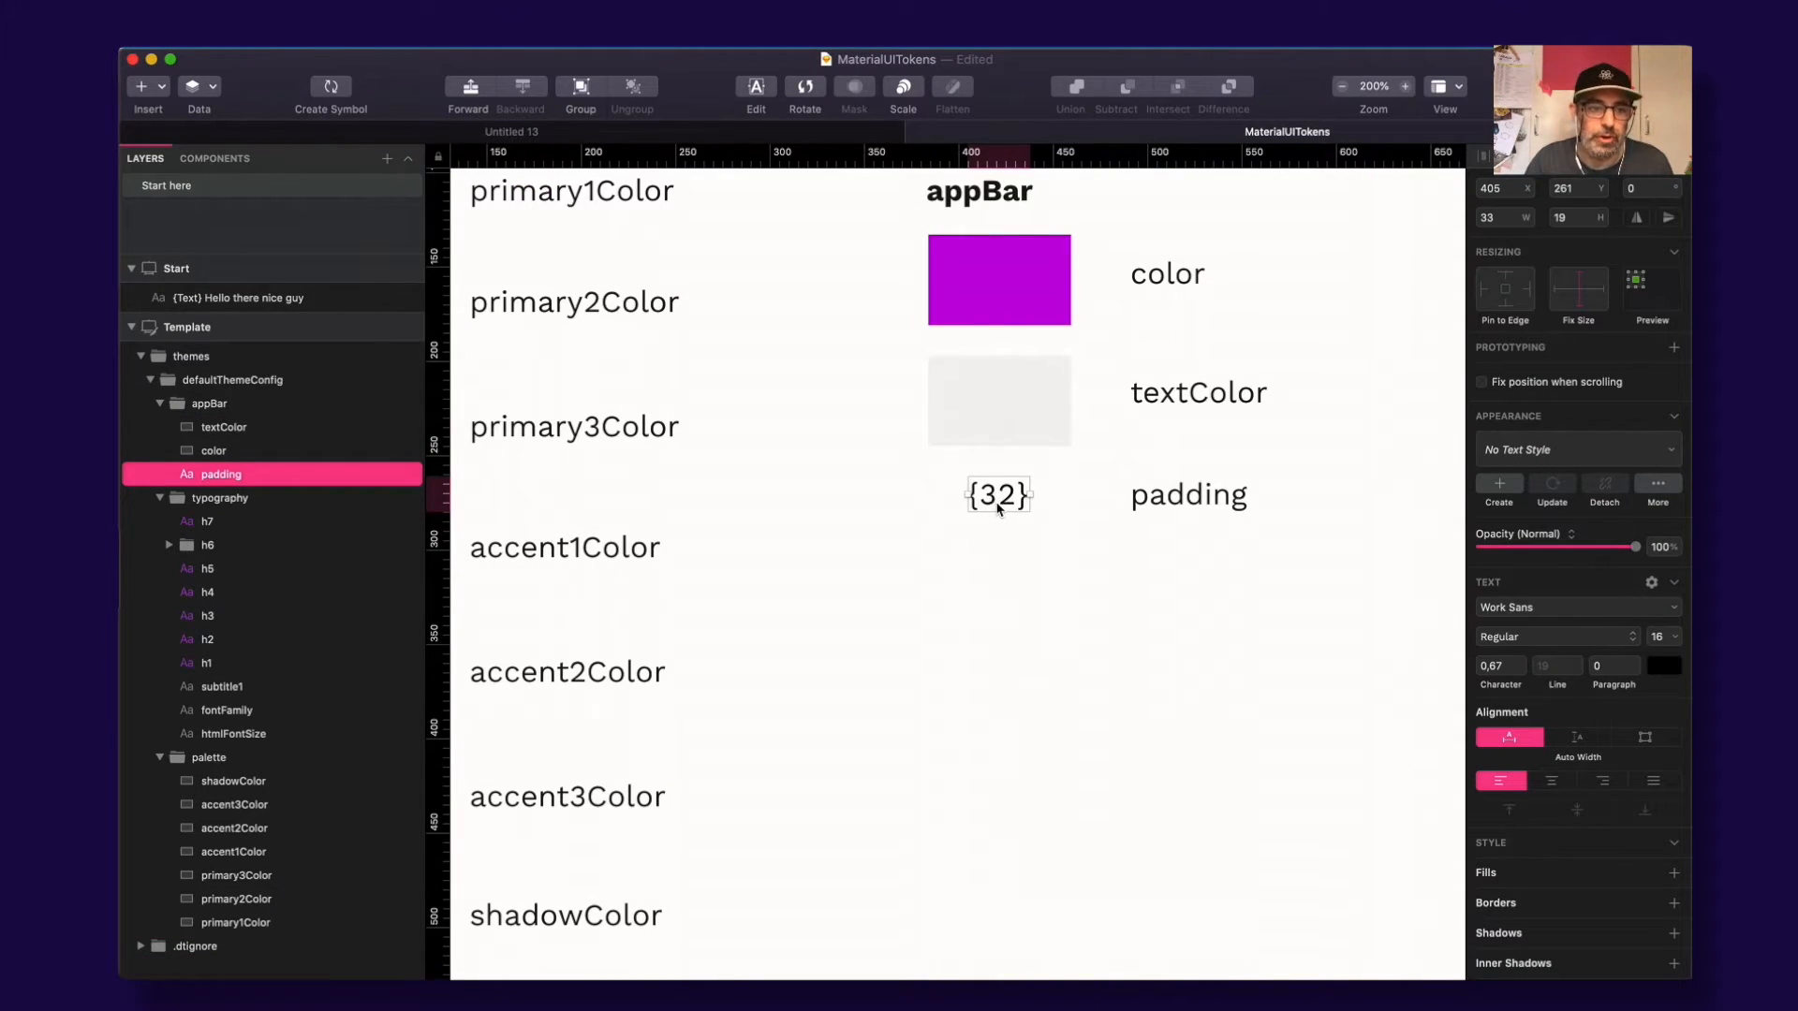
pyautogui.click(1194, 501)
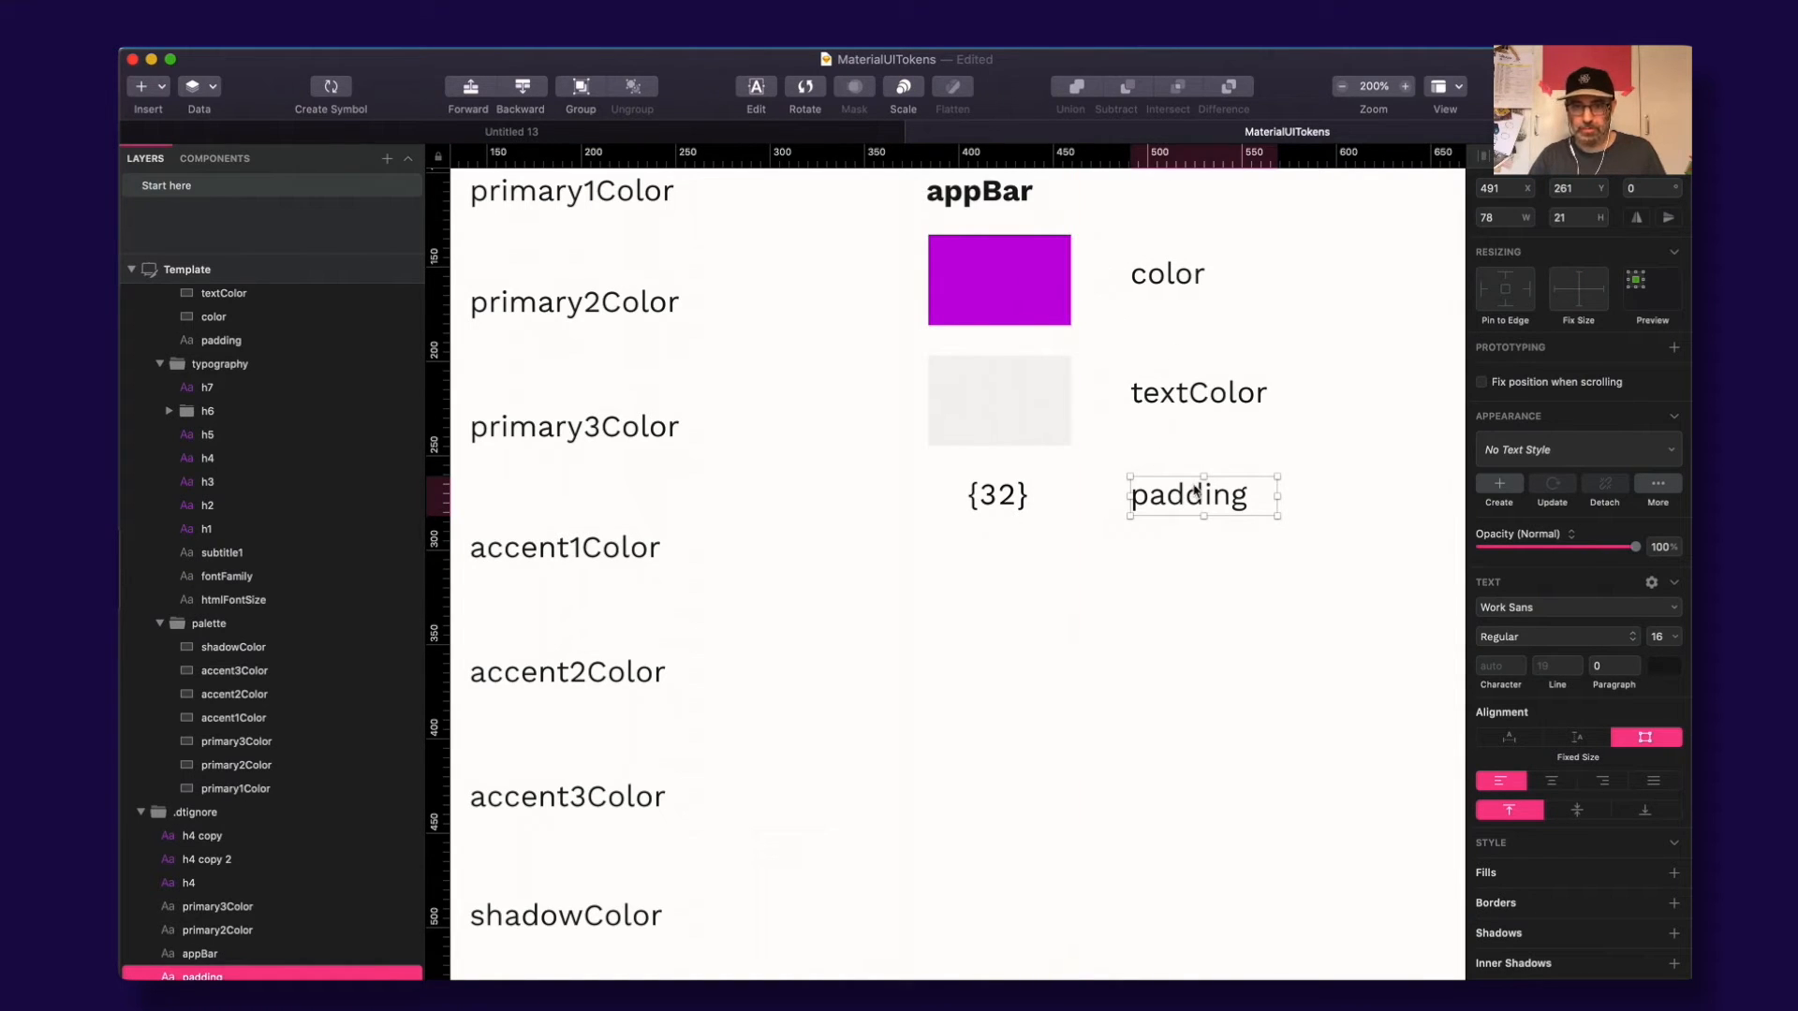
pyautogui.click(1190, 398)
pyautogui.click(1171, 276)
pyautogui.click(1204, 504)
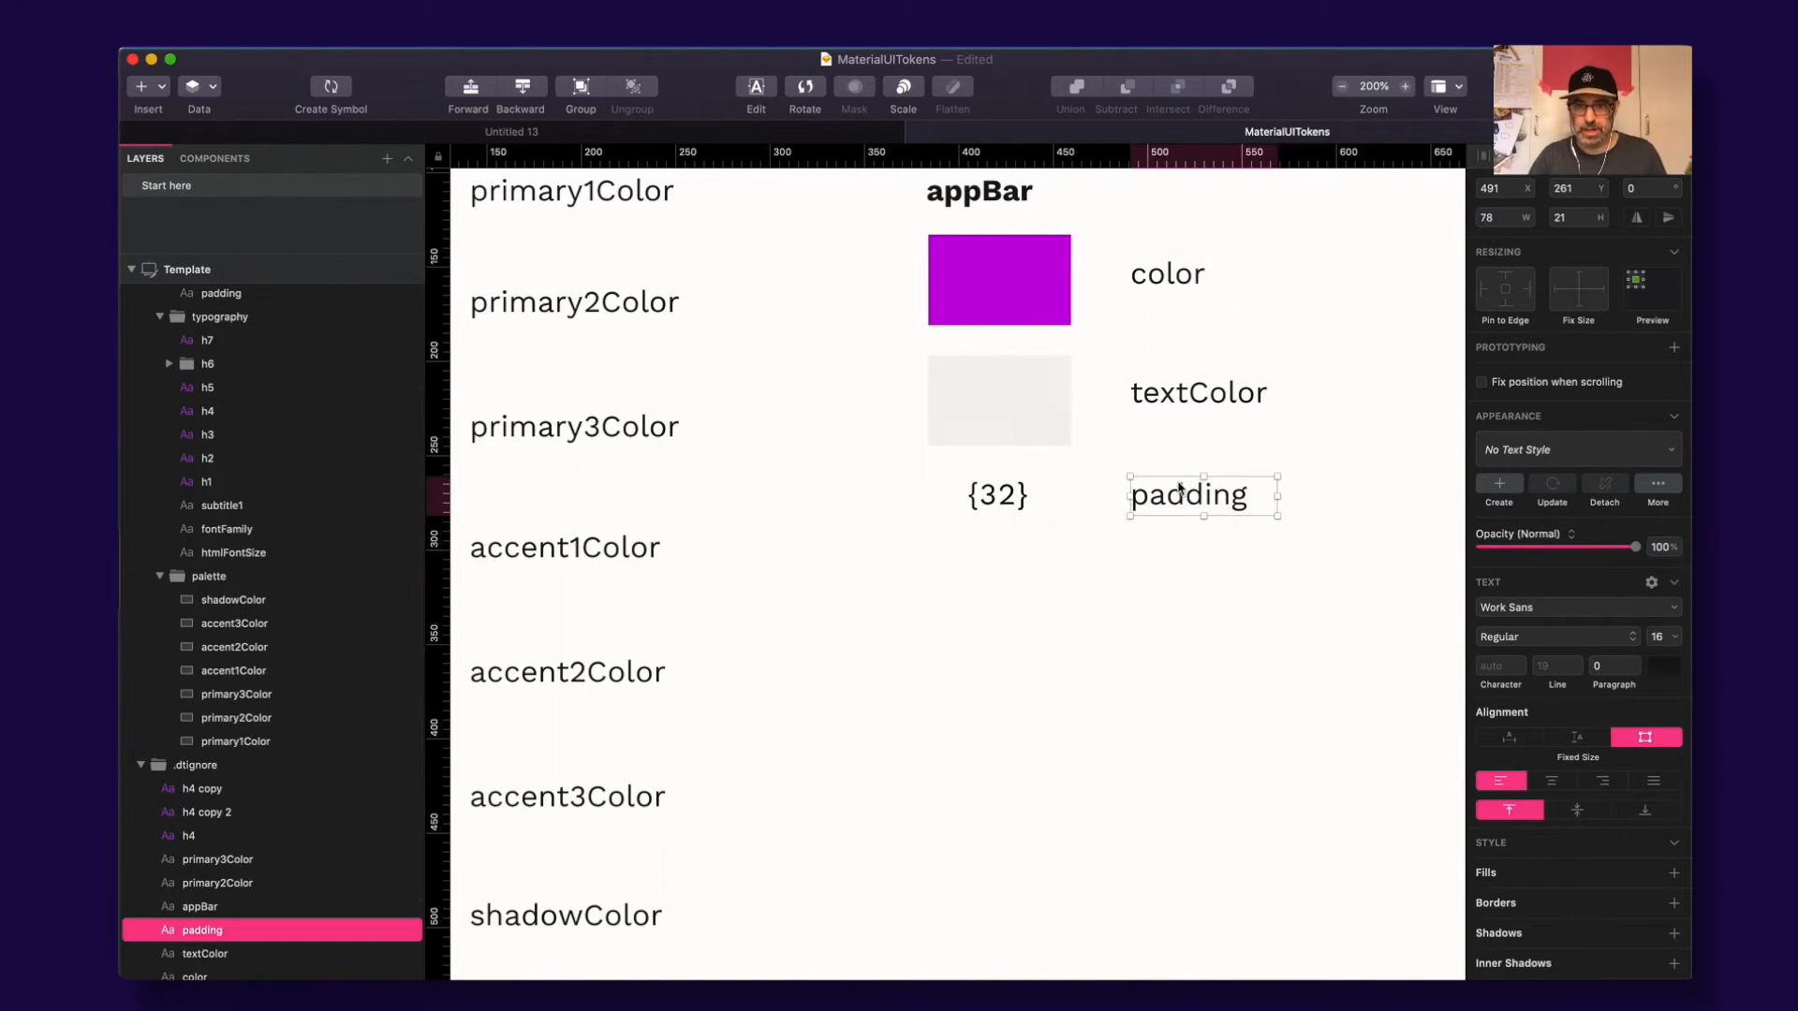
pyautogui.scroll(-4, 1177, 492)
pyautogui.scroll(1, 1177, 490)
pyautogui.click(1067, 345)
pyautogui.click(1136, 278)
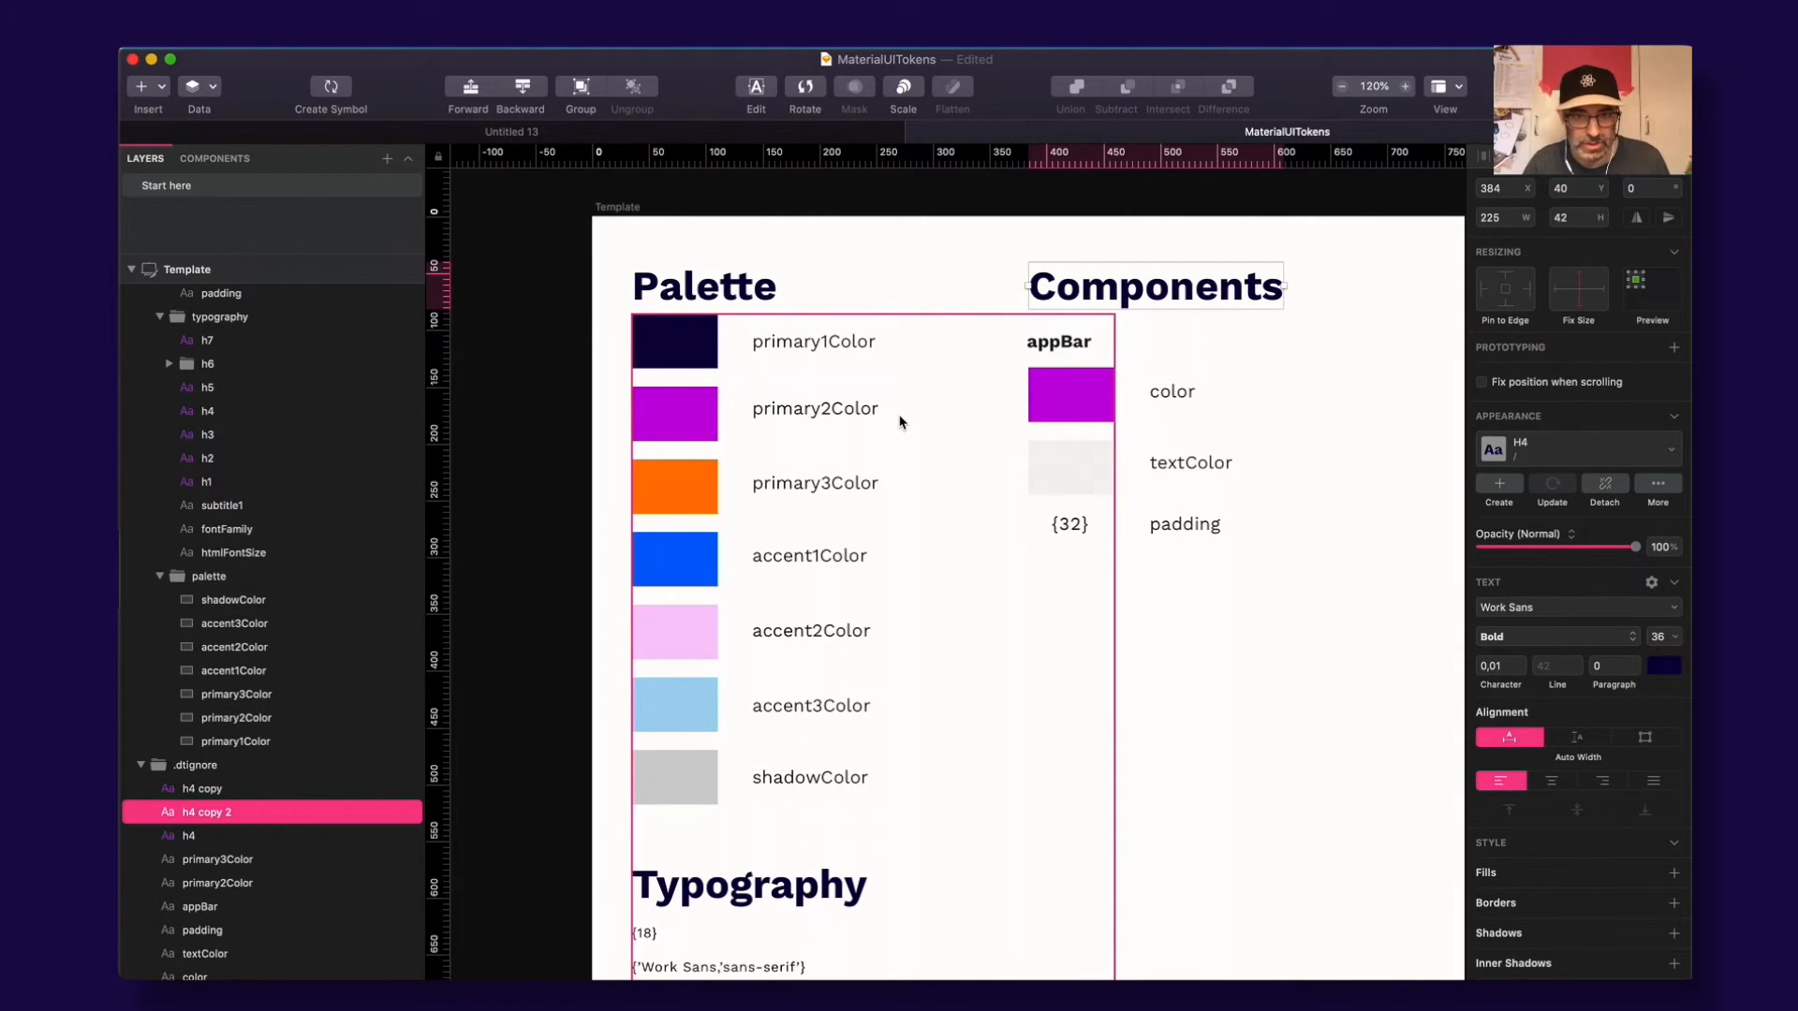
pyautogui.click(1186, 528)
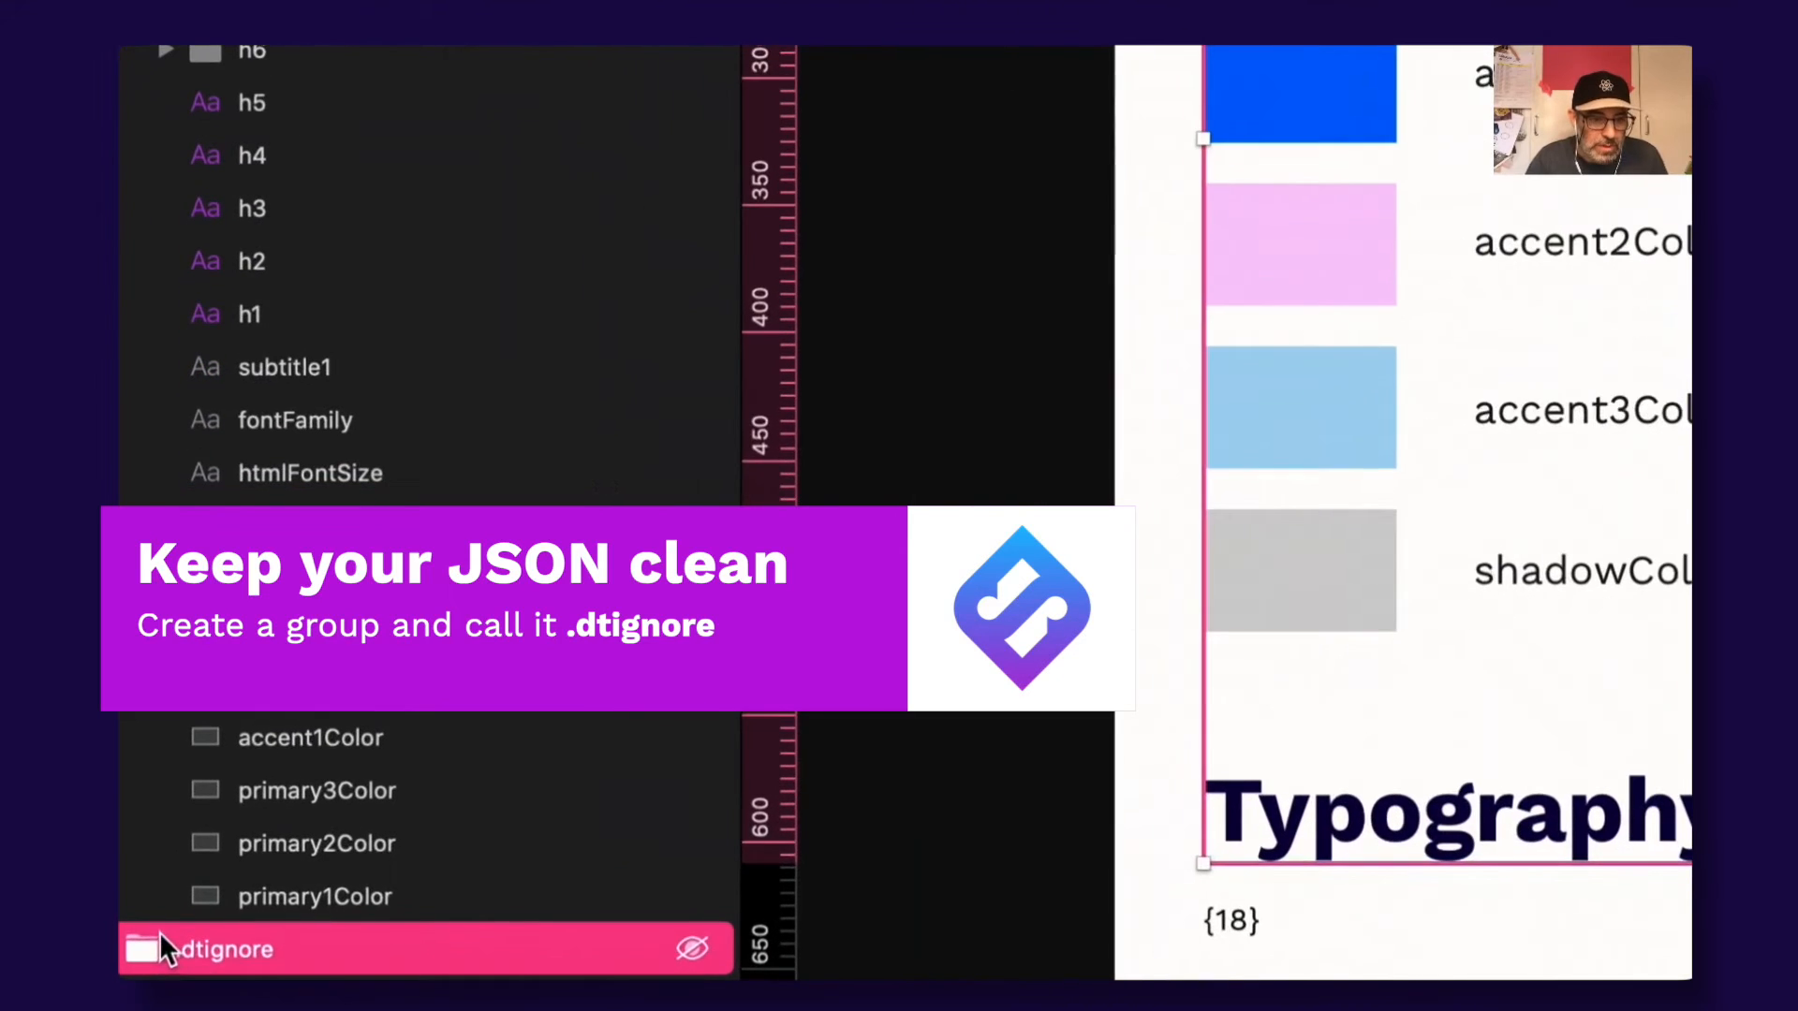
# Step: Expand the .dtignore group to examine its label and heading layers, and collapse it again
pyautogui.click(182, 934)
pyautogui.scroll(-6, 208, 927)
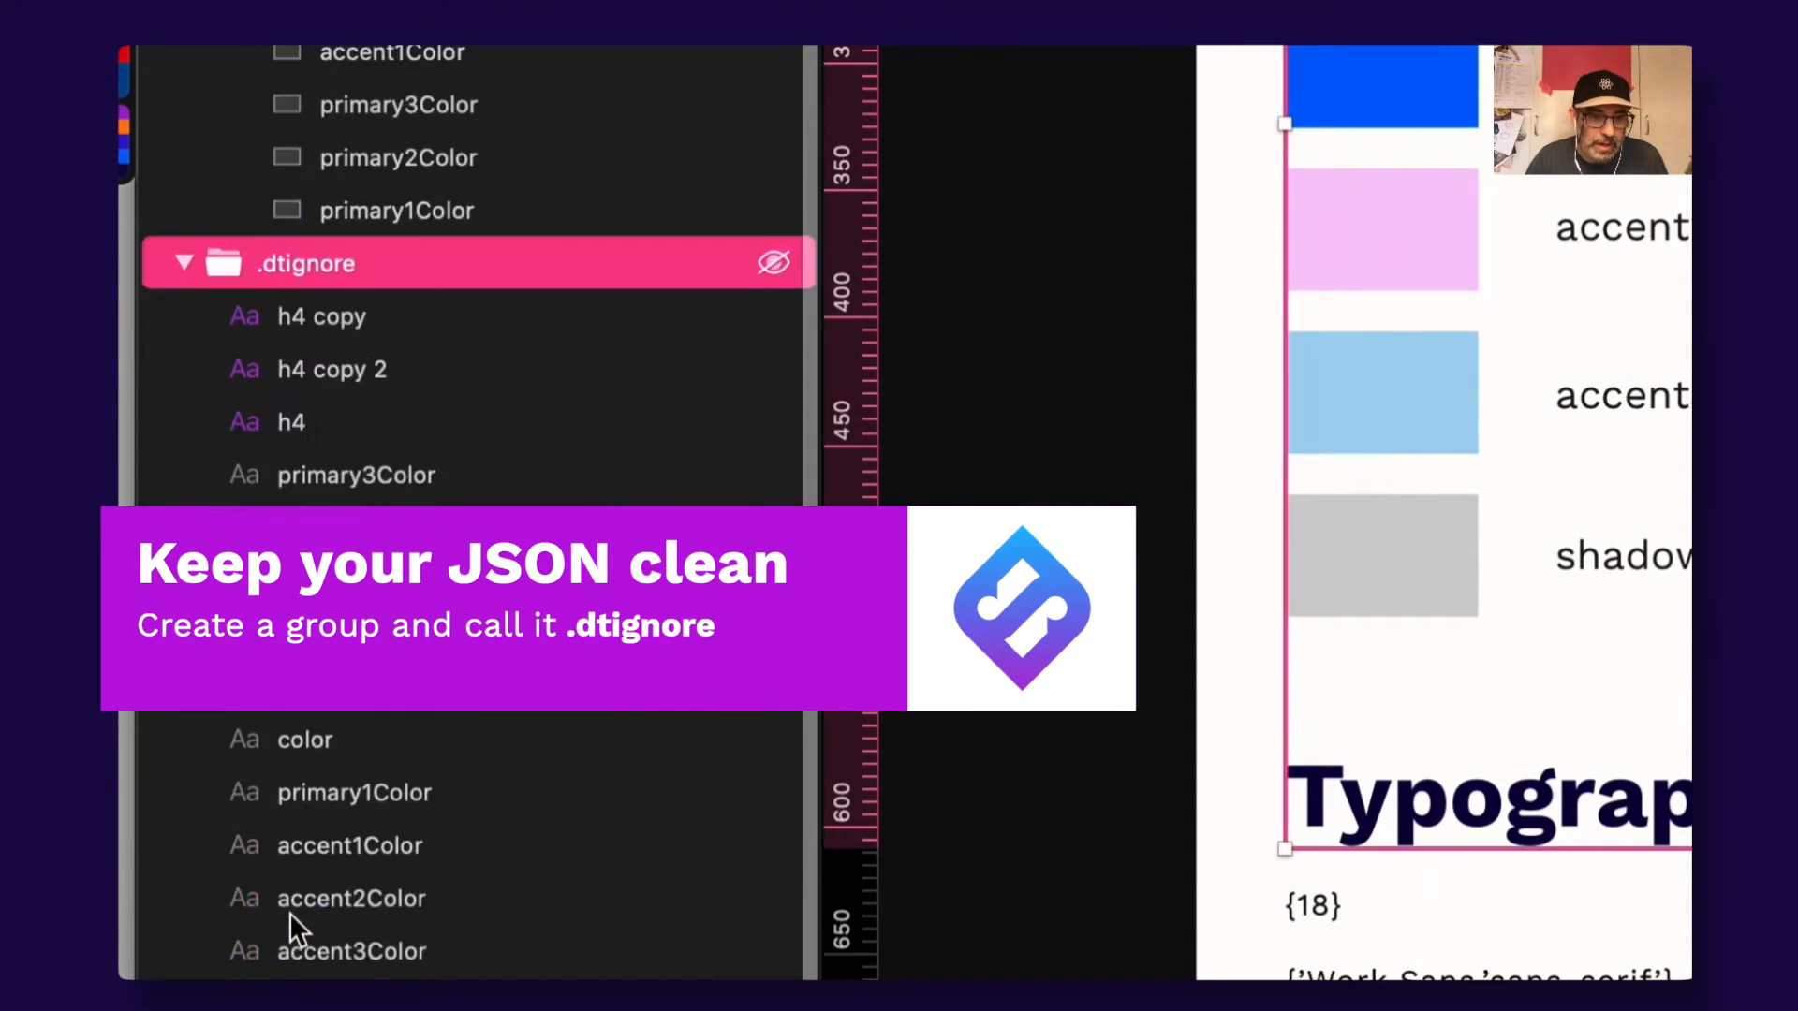
pyautogui.click(182, 263)
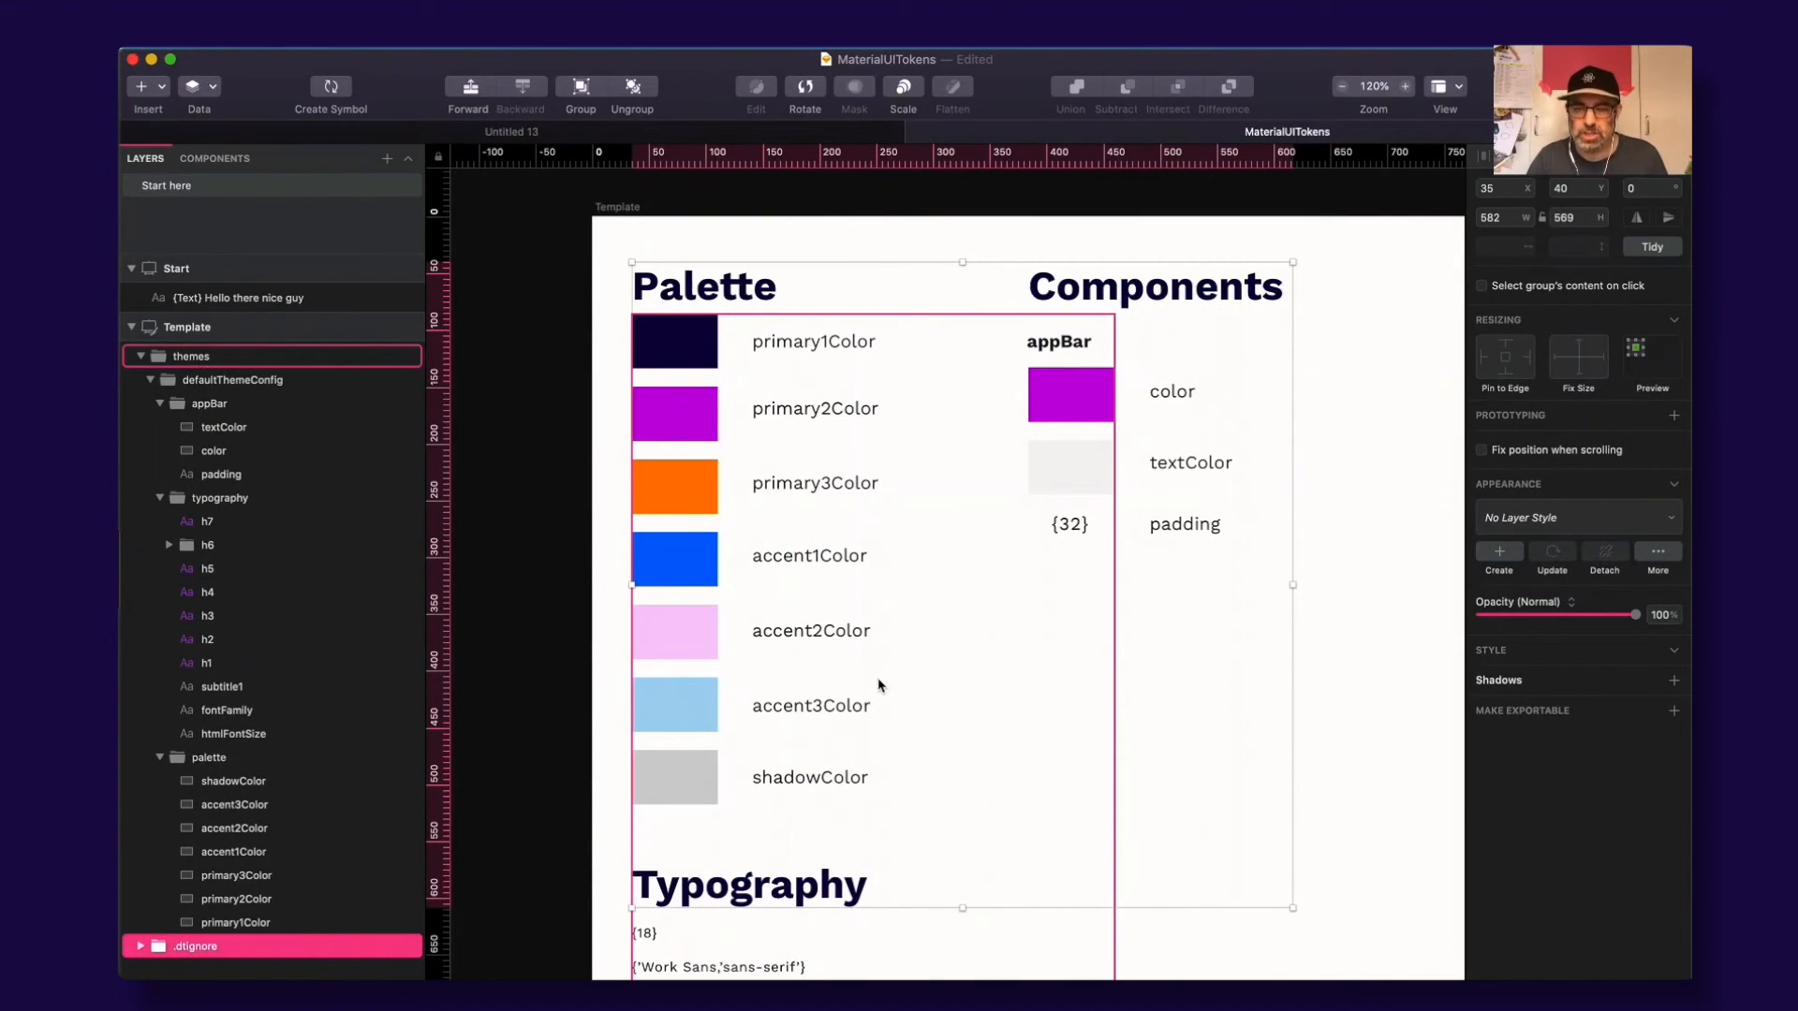
# Step: Clear the layer selection on the Template artboard and save the MaterialUITokens document
pyautogui.scroll(-5, 787, 670)
pyautogui.moveTo(783, 795); pyautogui.dragTo(787, 678)
pyautogui.press('z')
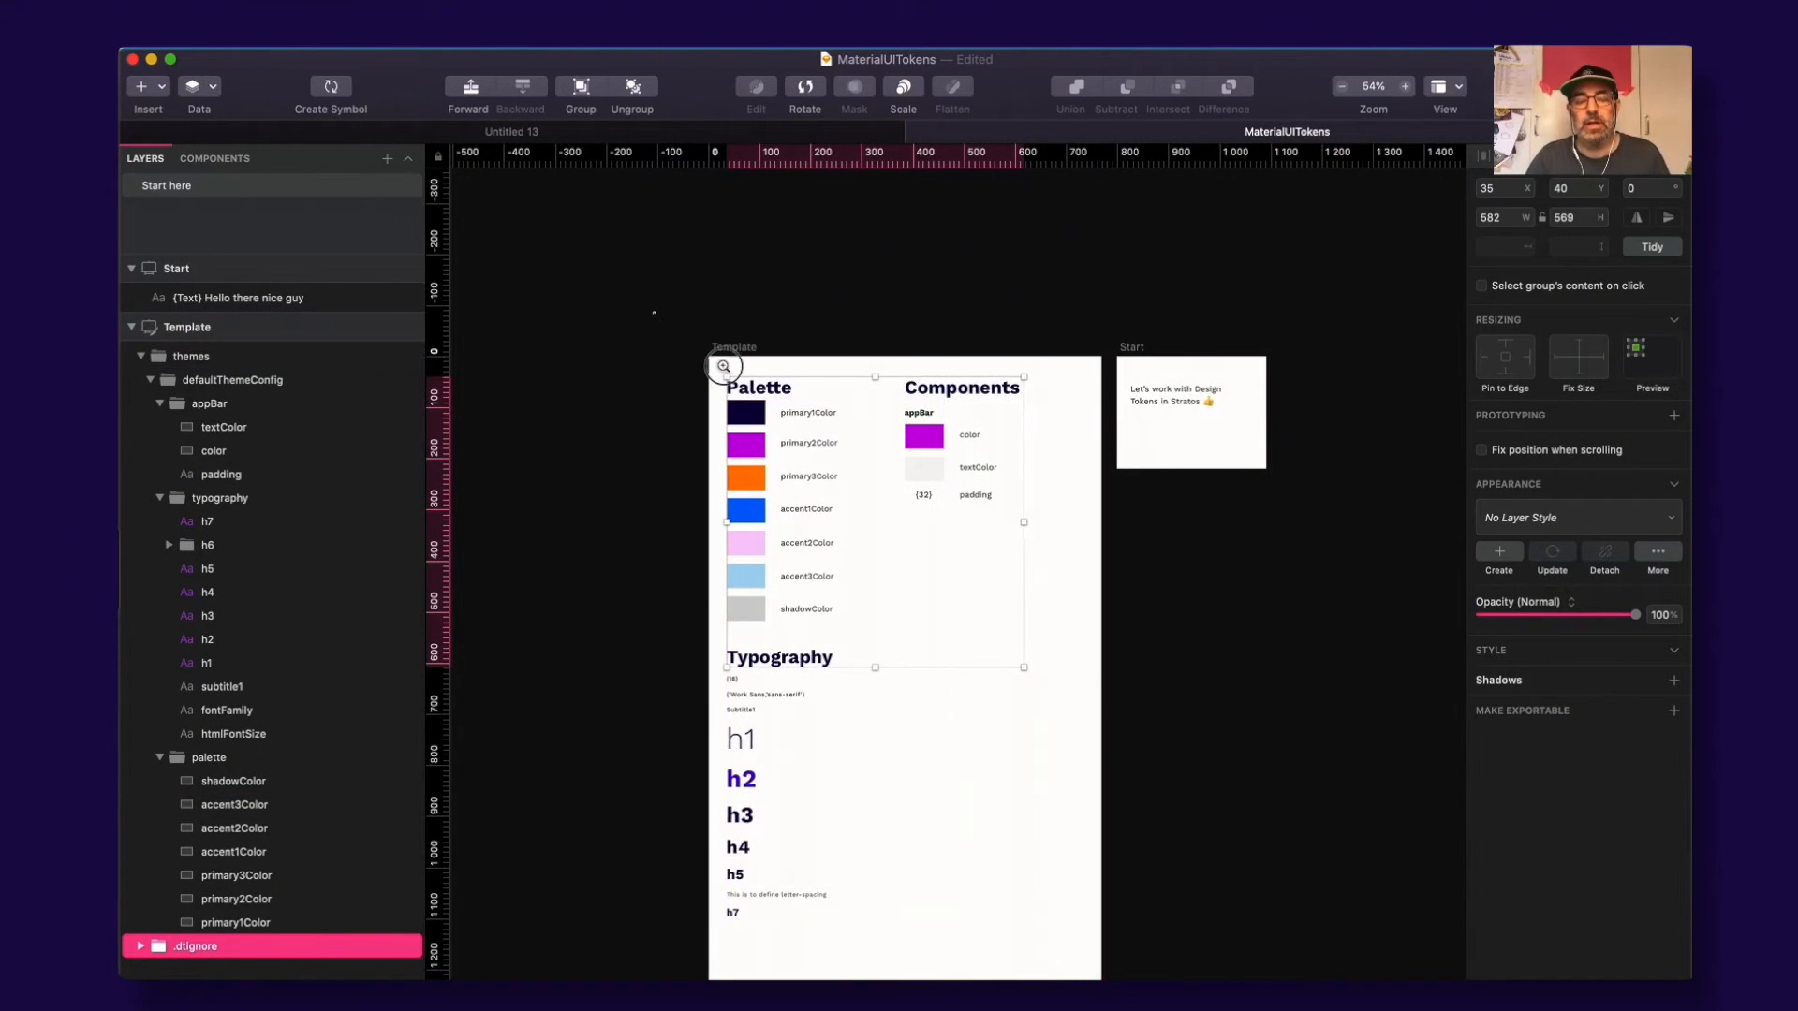
pyautogui.moveTo(723, 366); pyautogui.dragTo(1303, 638)
pyautogui.moveTo(1049, 619); pyautogui.dragTo(1108, 378)
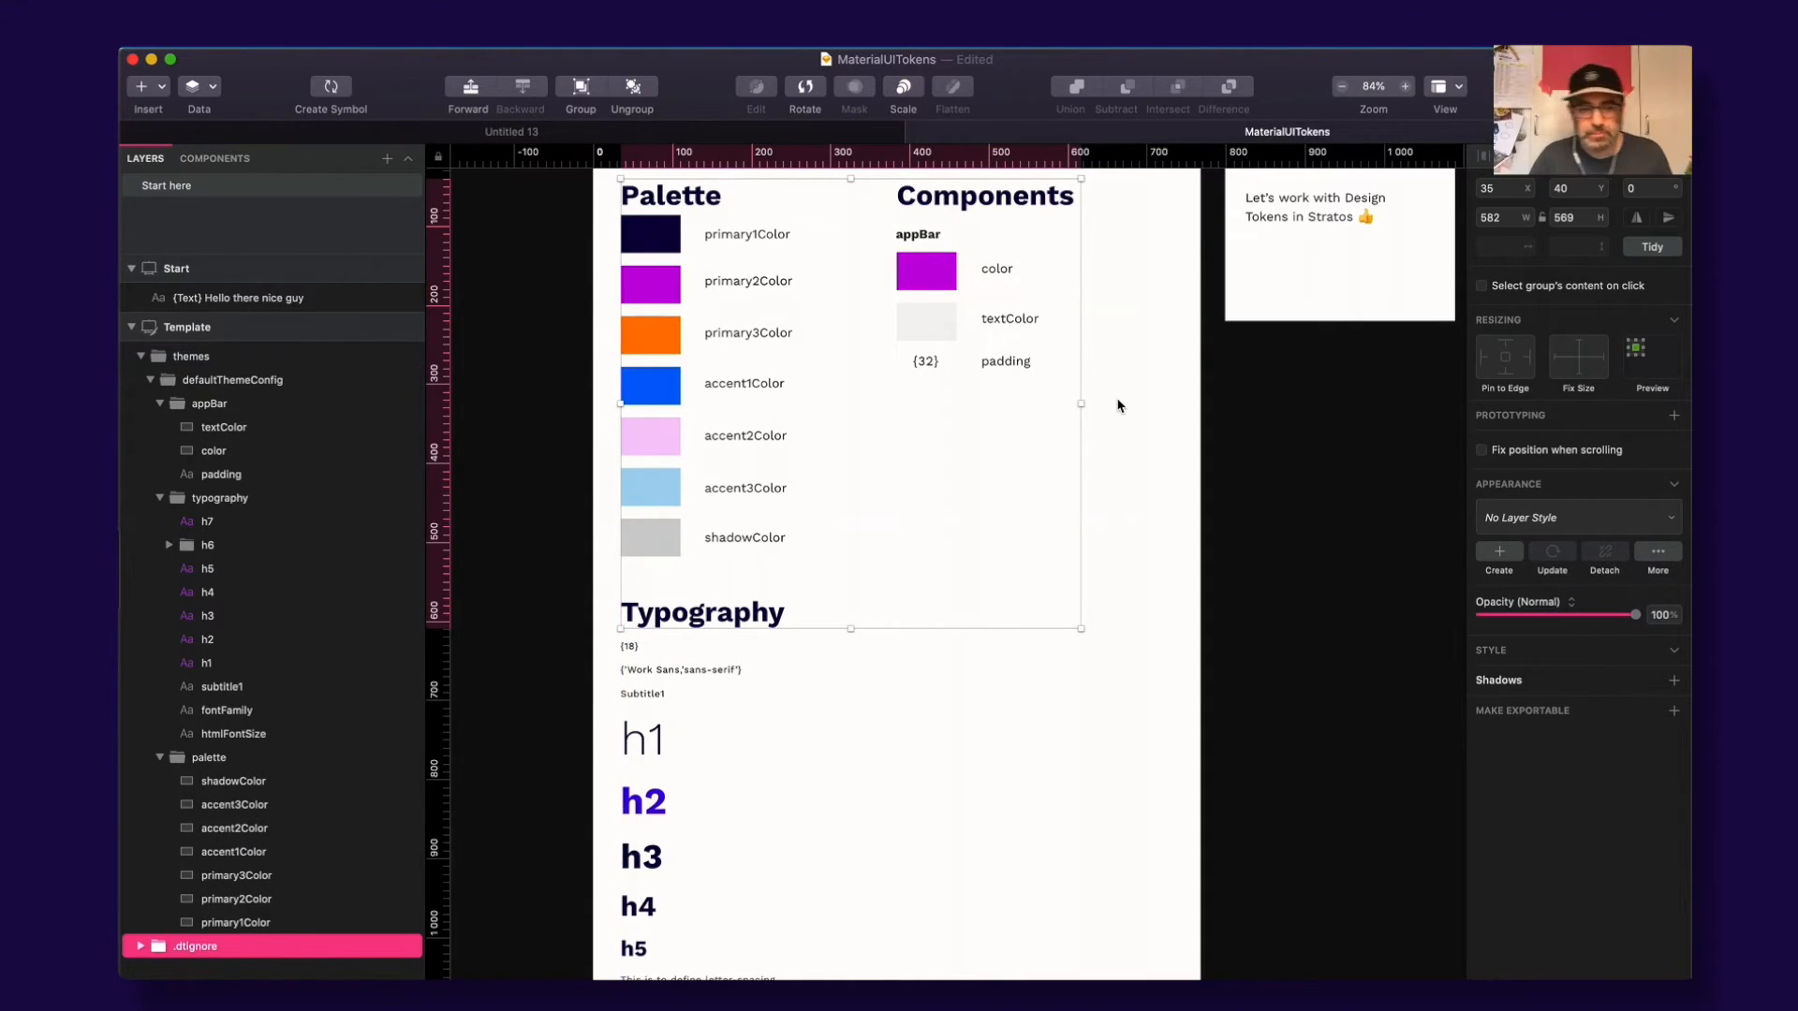
pyautogui.moveTo(1152, 401); pyautogui.dragTo(1117, 449)
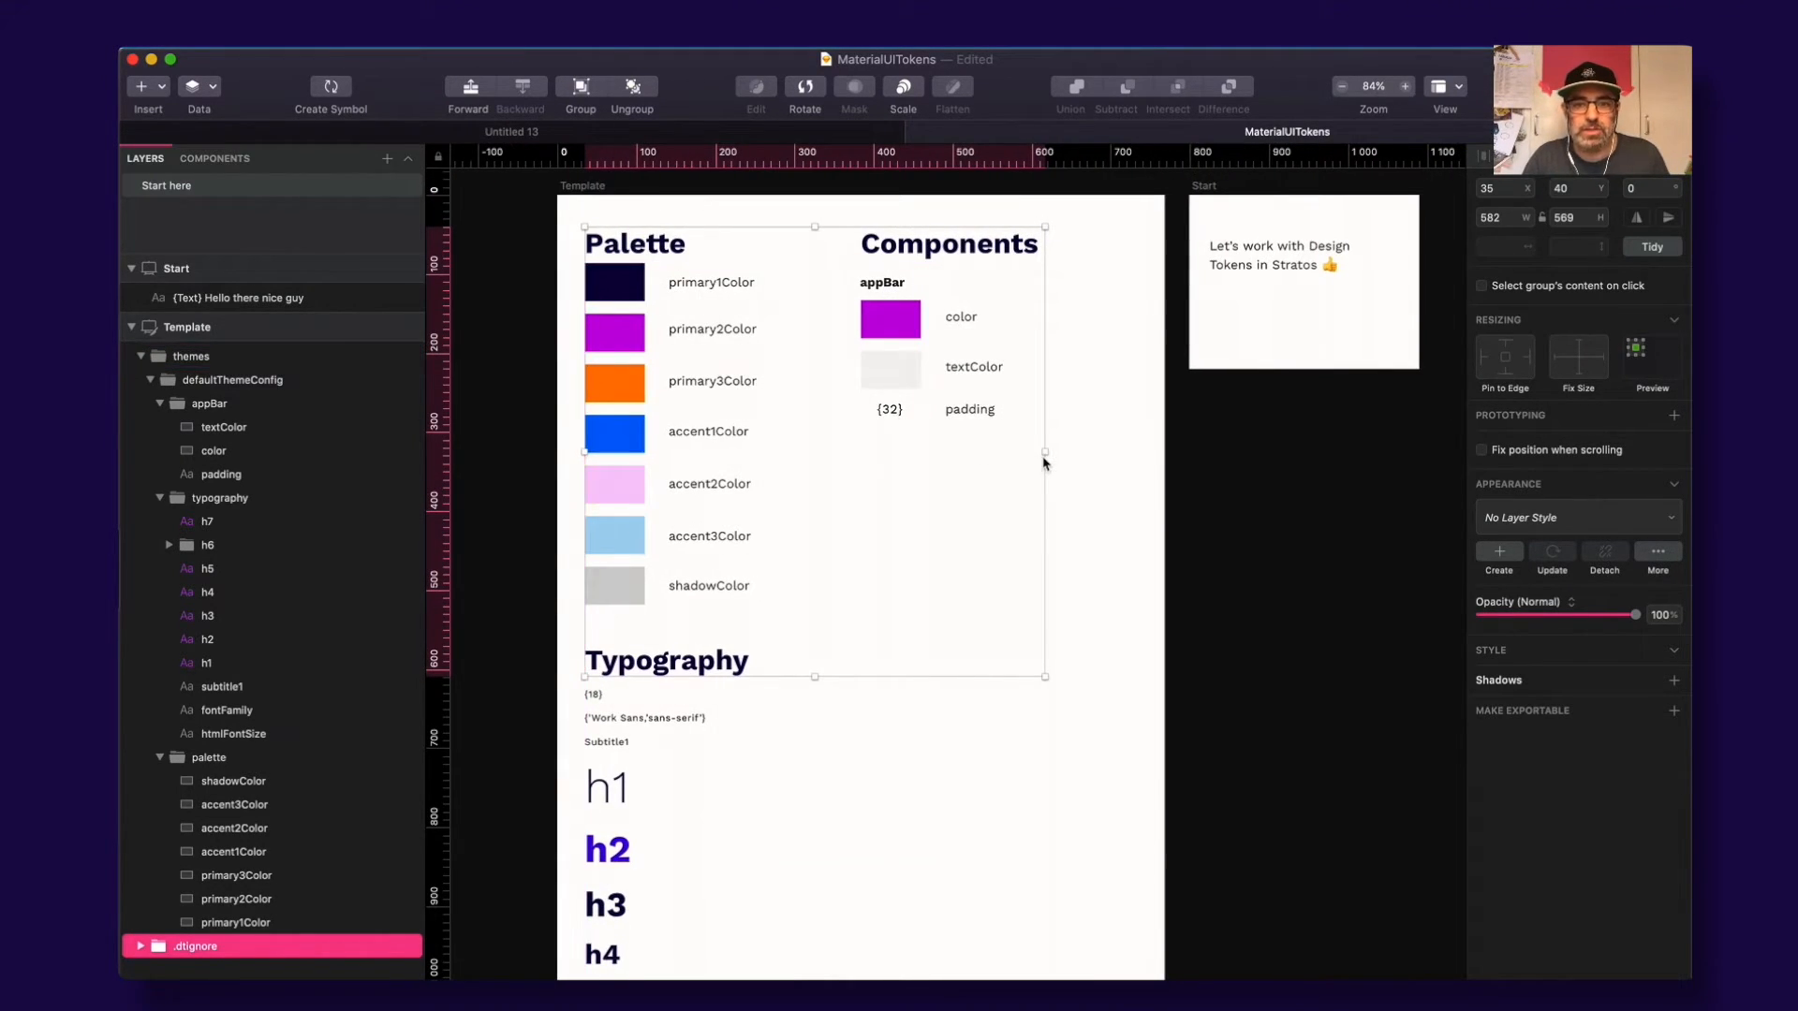
pyautogui.click(1067, 454)
pyautogui.press('super+s')
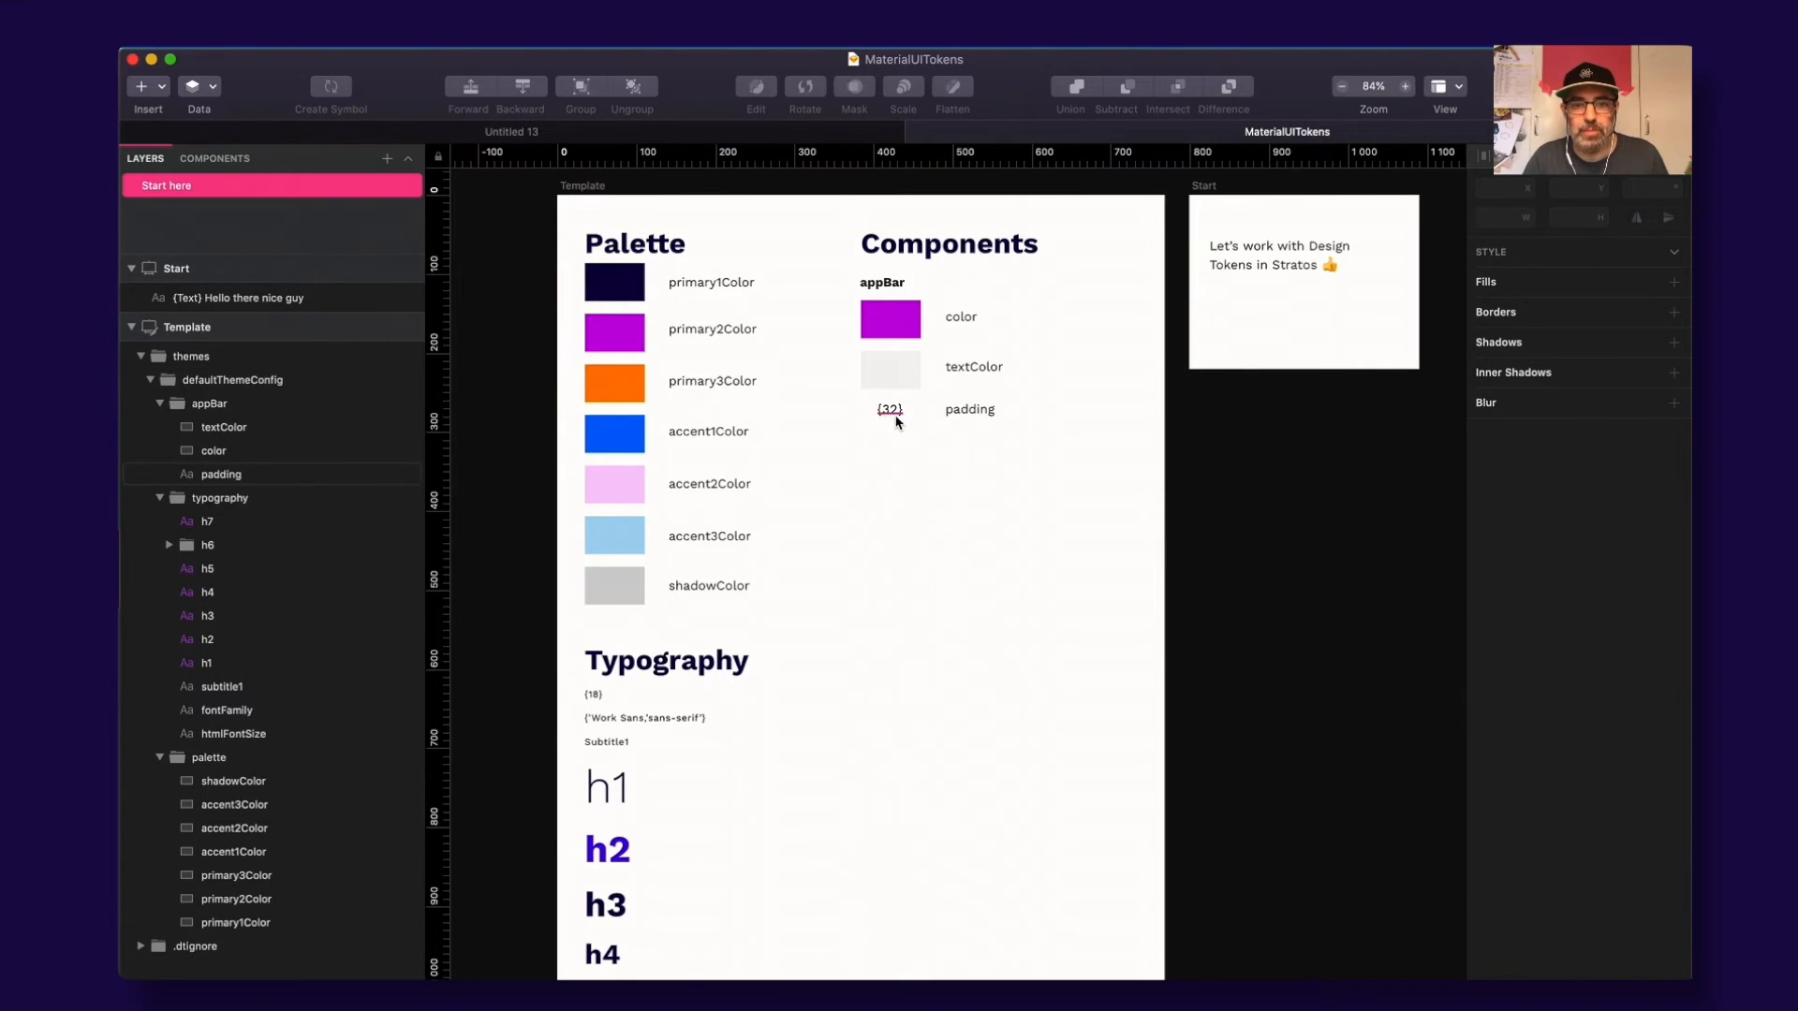
# Step: Switch to Stratos, display the Template artboard's tokens including the appBar group, and copy the defaultThemeConfig object
pyautogui.press('super+Tab')
pyautogui.press('super+Tab')
pyautogui.press('super+Tab')
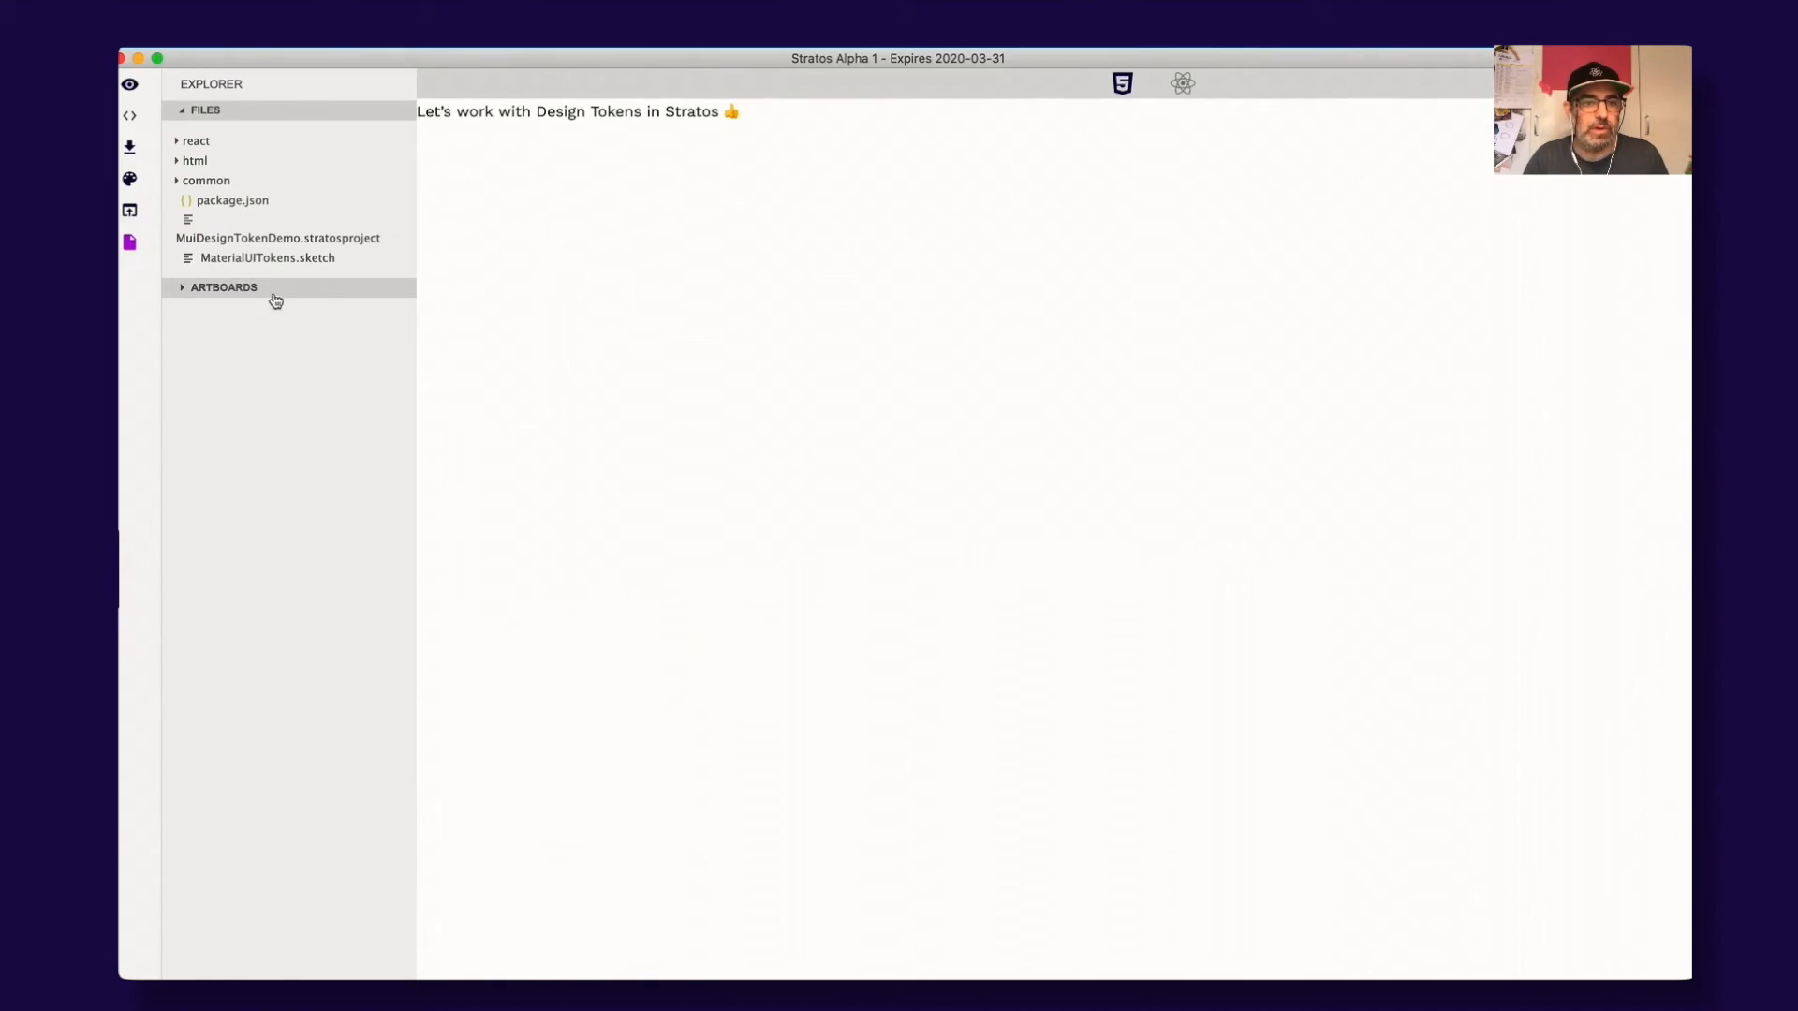
pyautogui.click(275, 290)
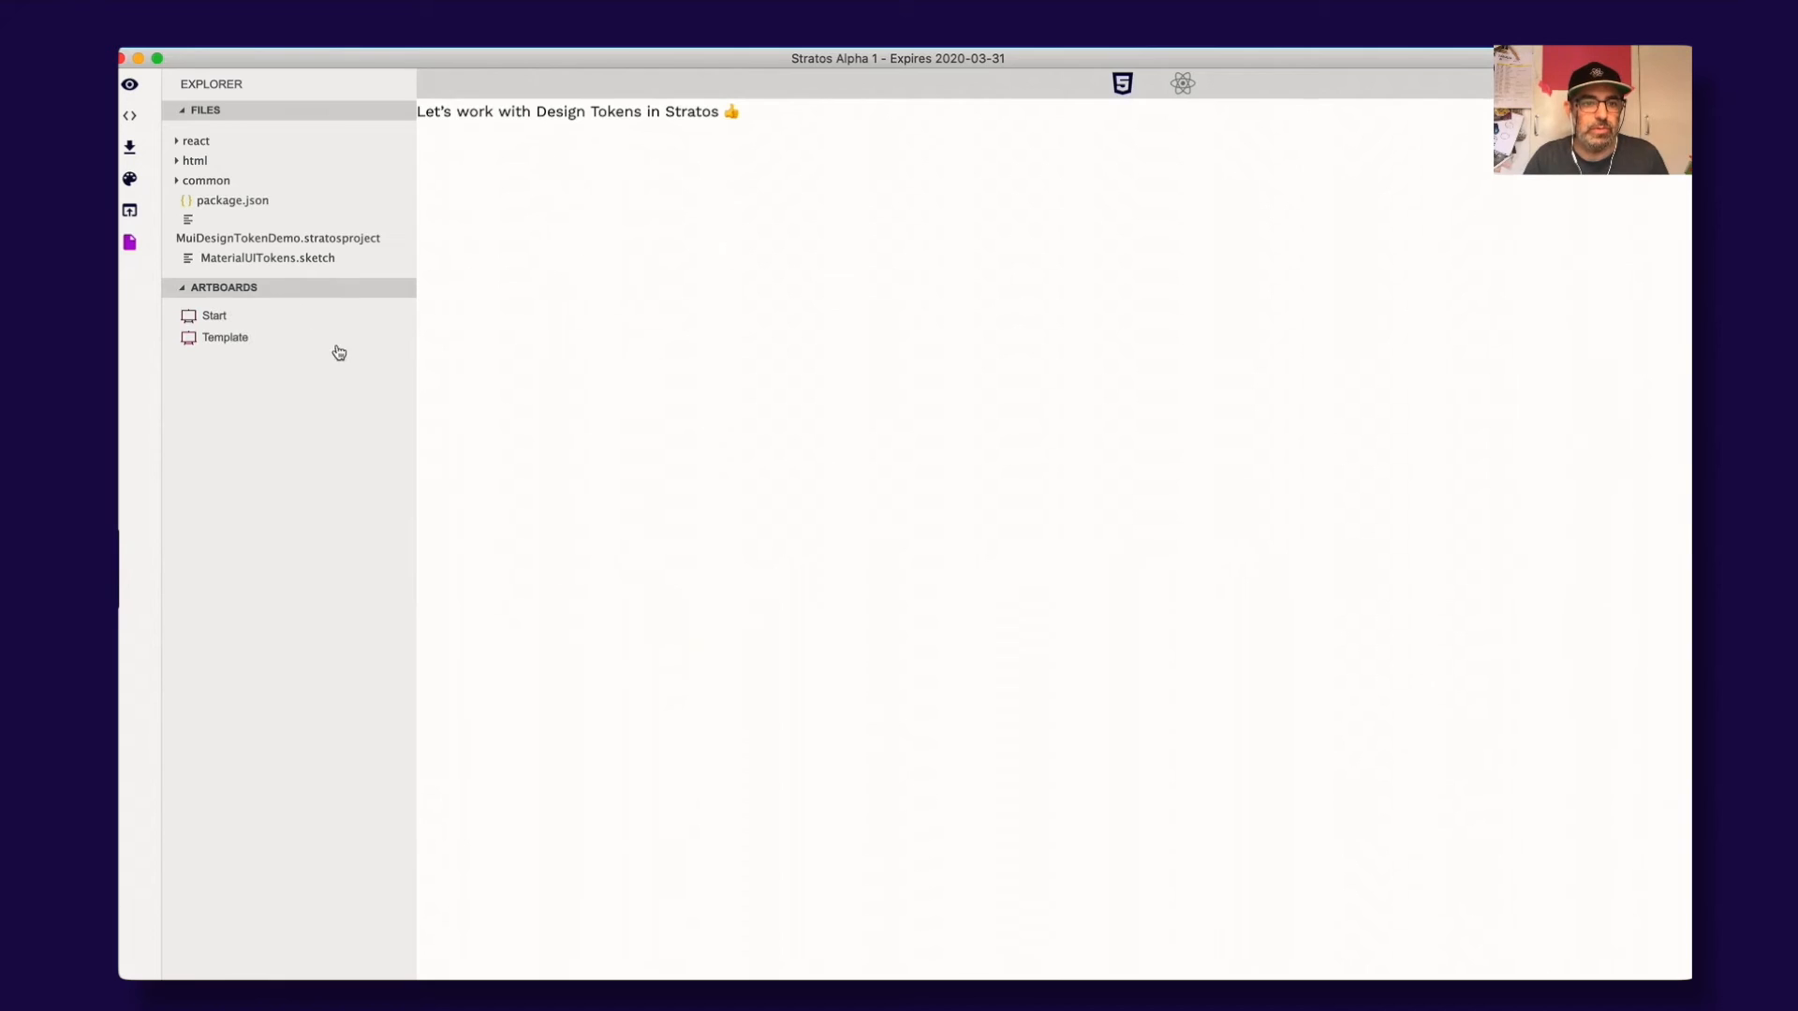
pyautogui.click(216, 339)
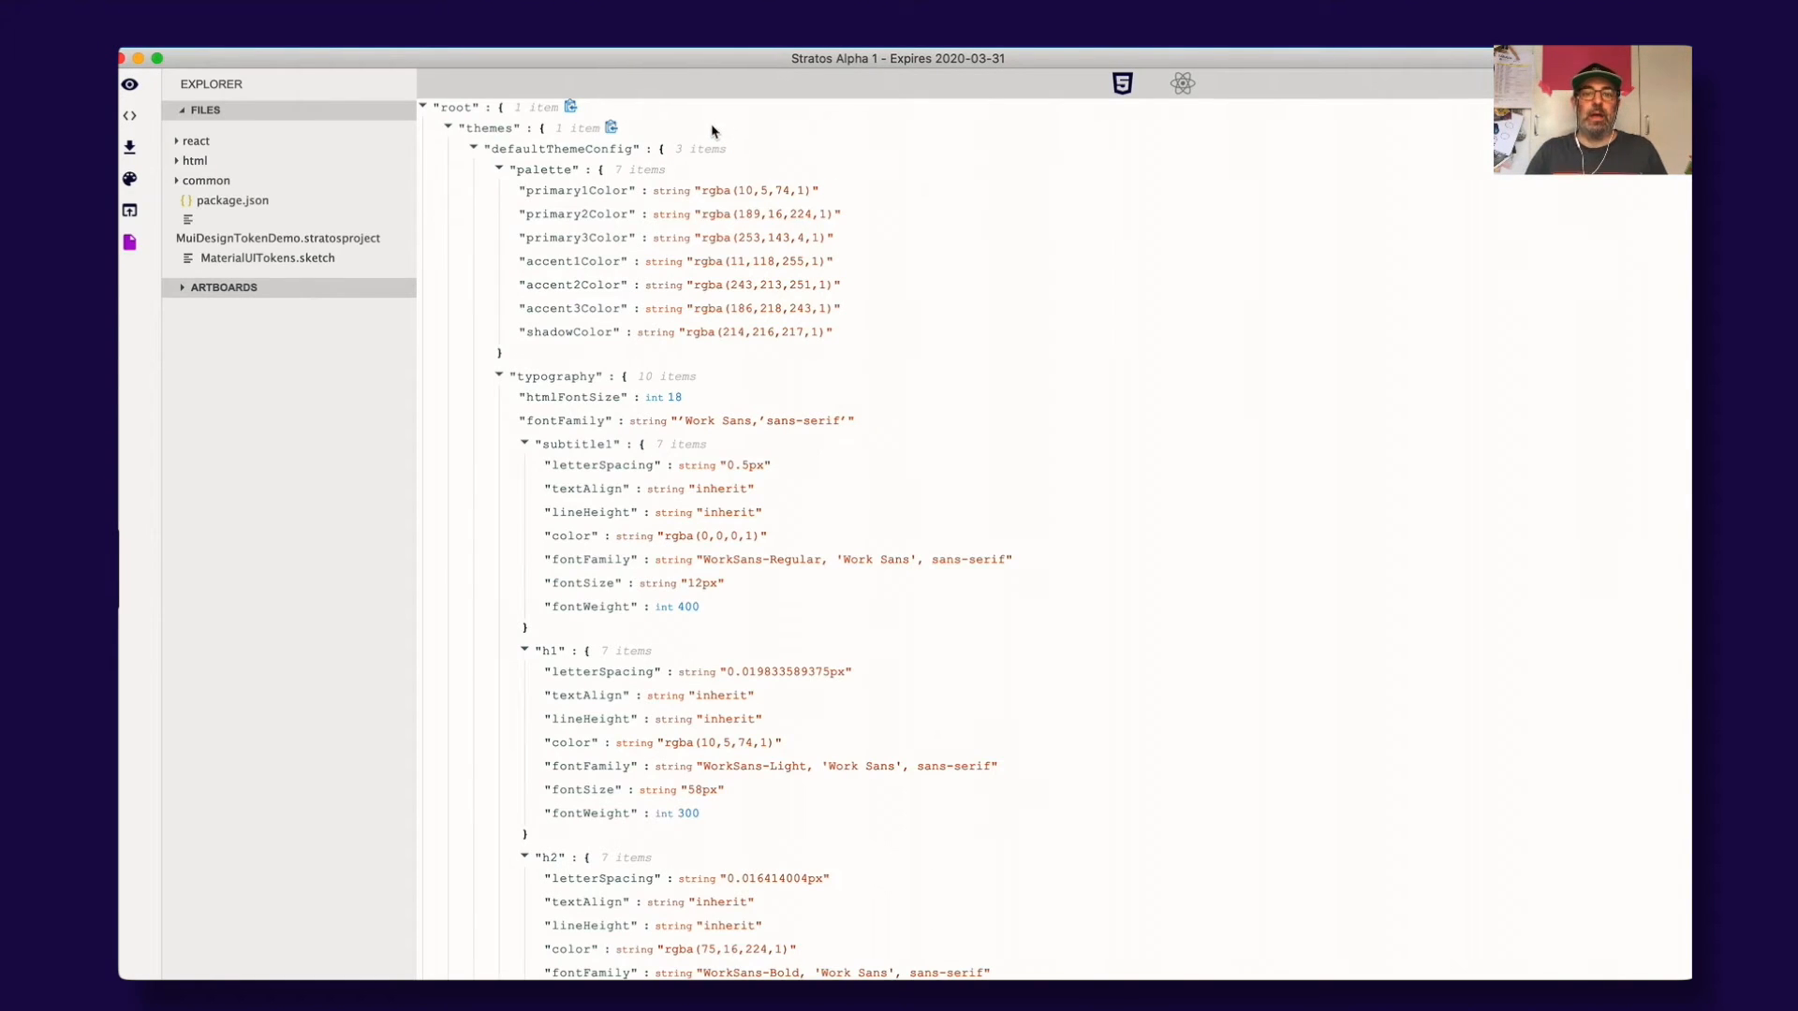
pyautogui.scroll(-2, 805, 296)
pyautogui.scroll(-10, 805, 296)
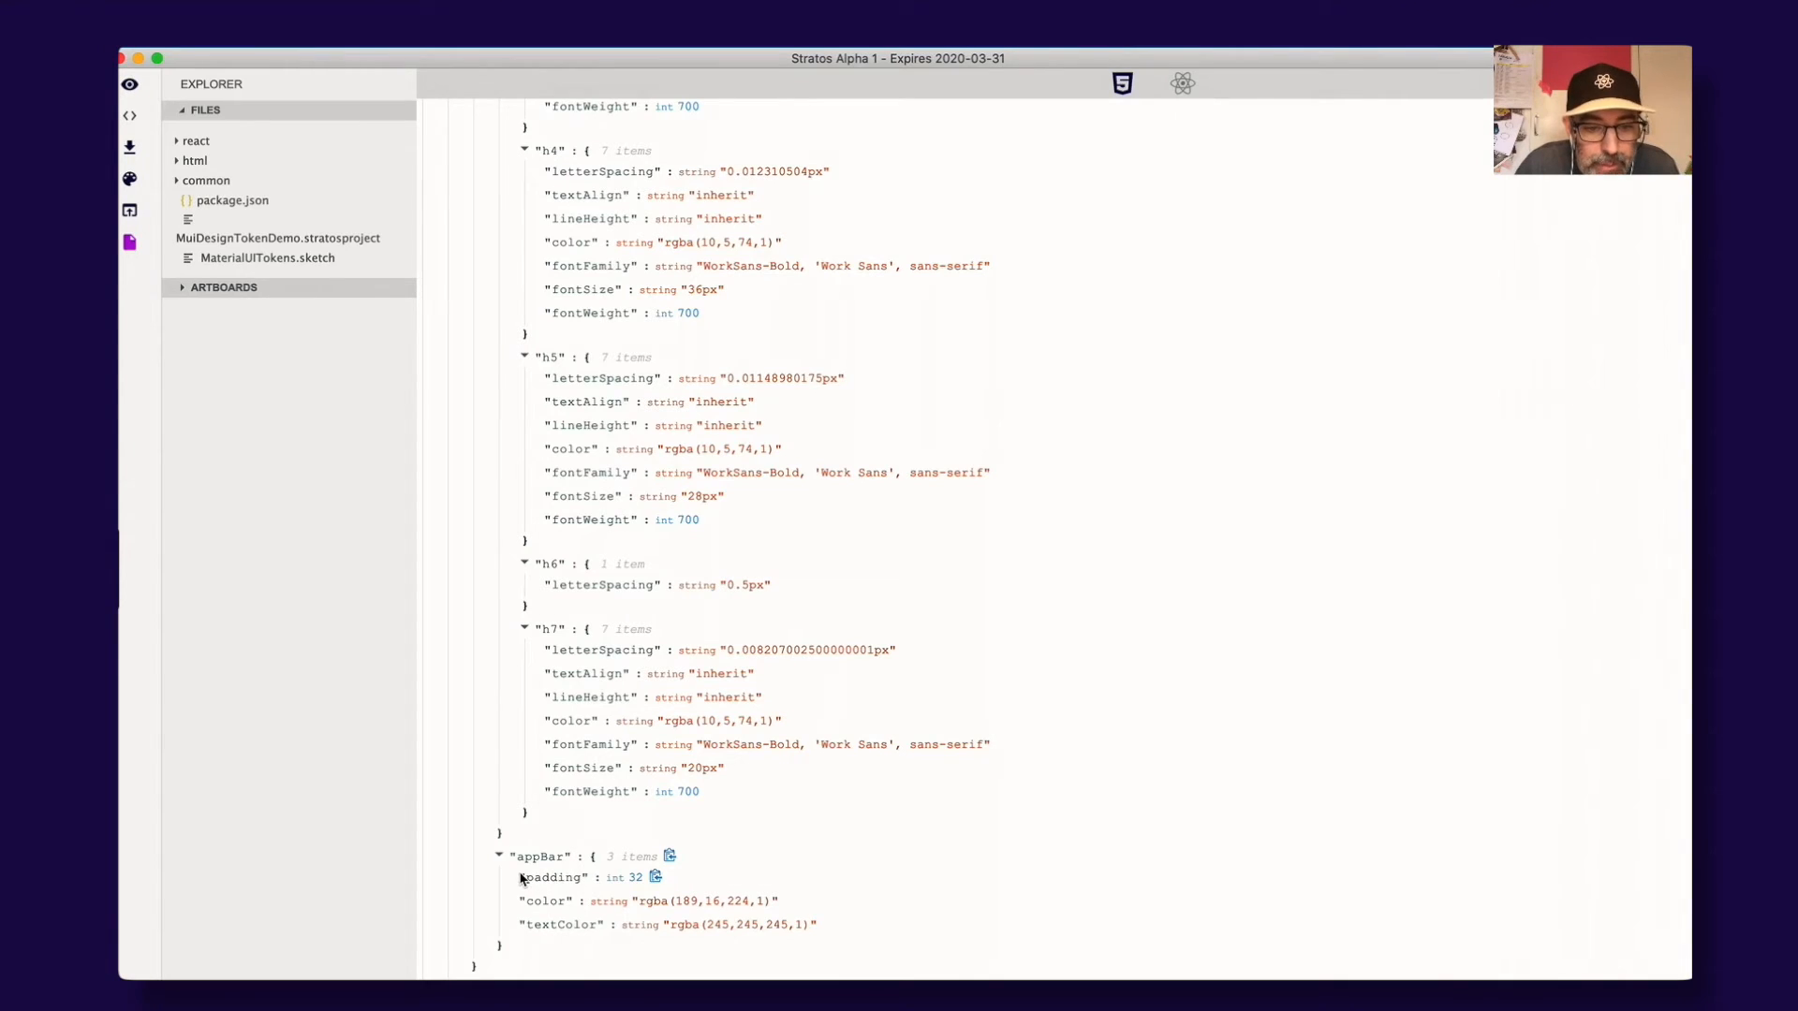
pyautogui.scroll(12, 636, 562)
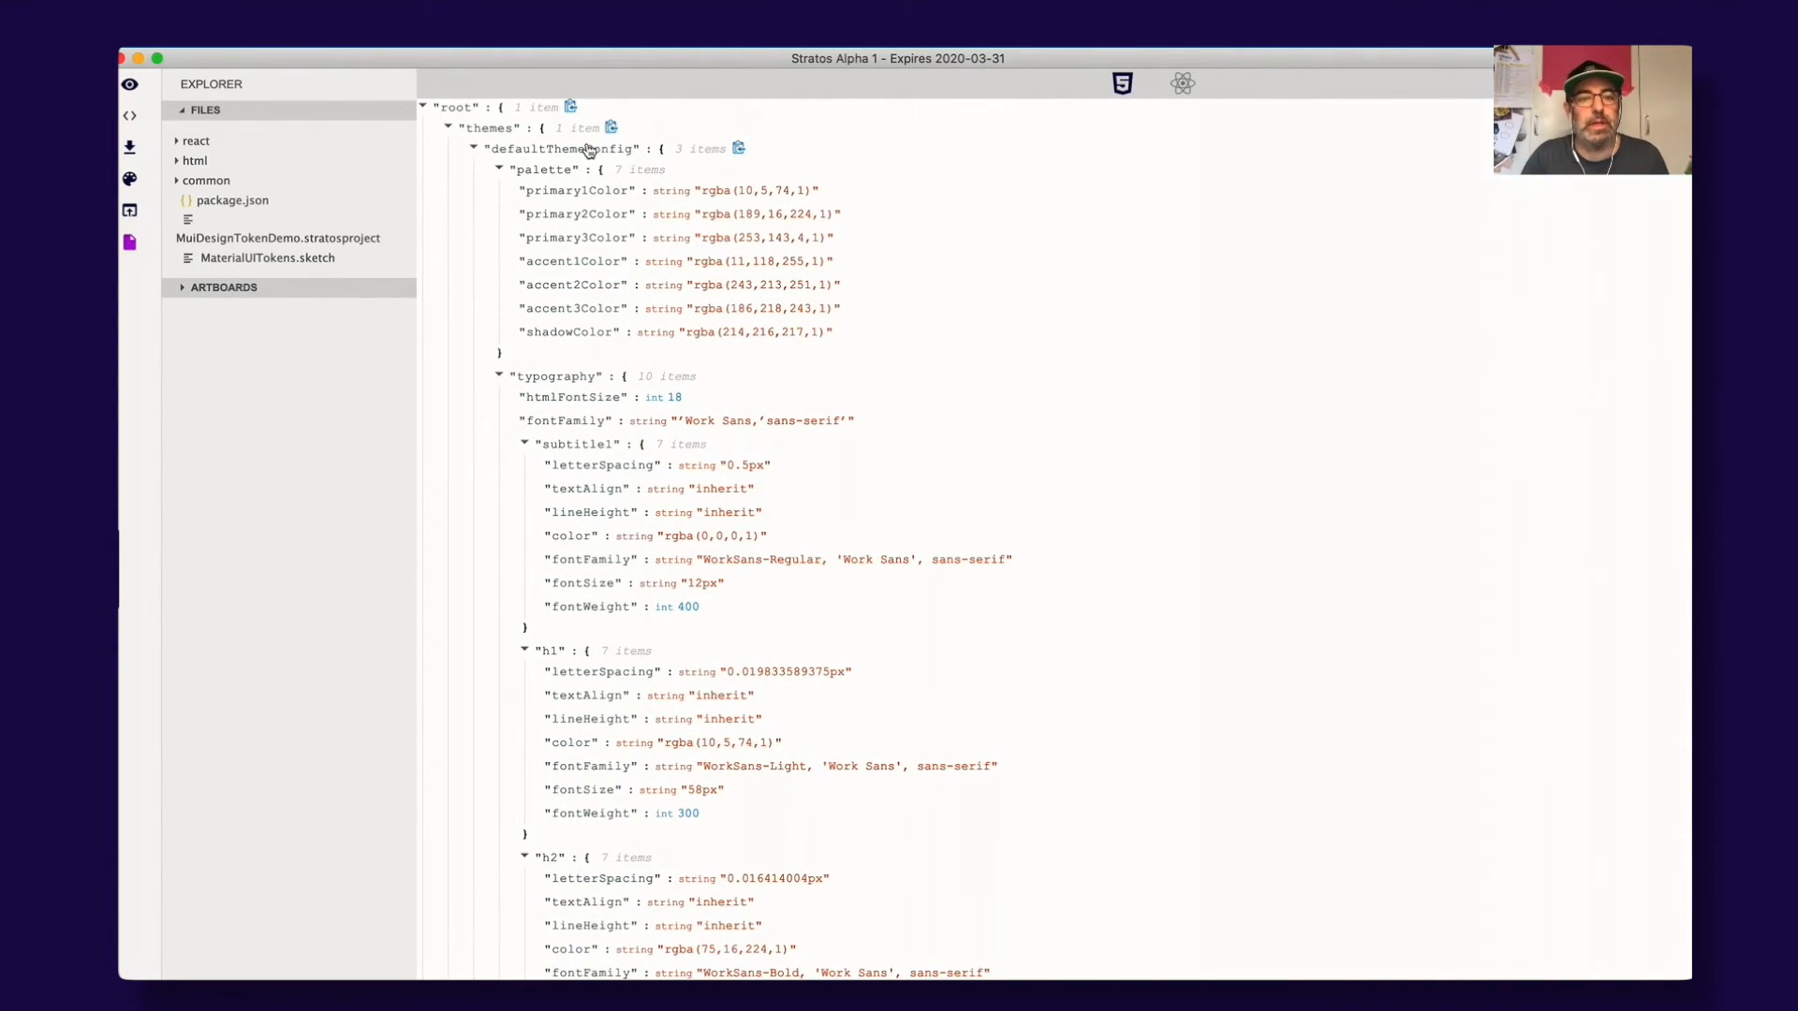
# Step: Switch to Mui Theme Generator in Safari and load the copied defaultThemeConfig JSON as a text theme
pyautogui.press('super+Tab')
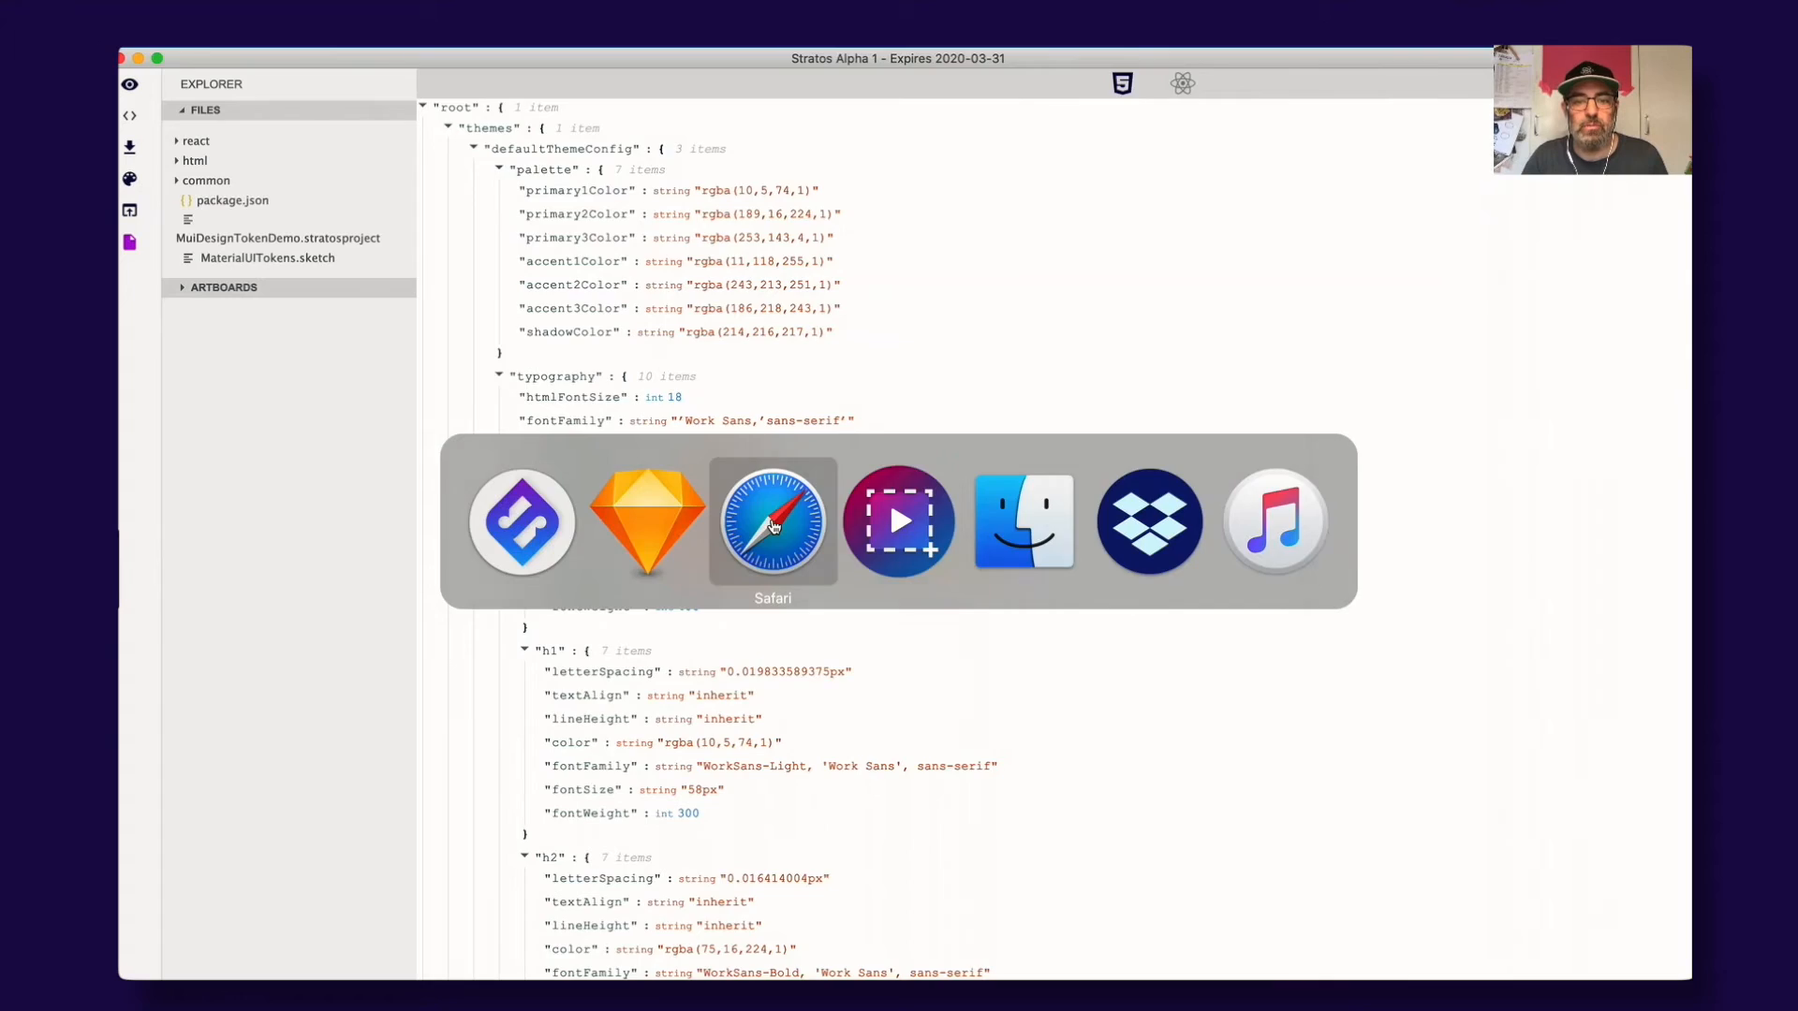
pyautogui.click(768, 520)
pyautogui.click(1480, 173)
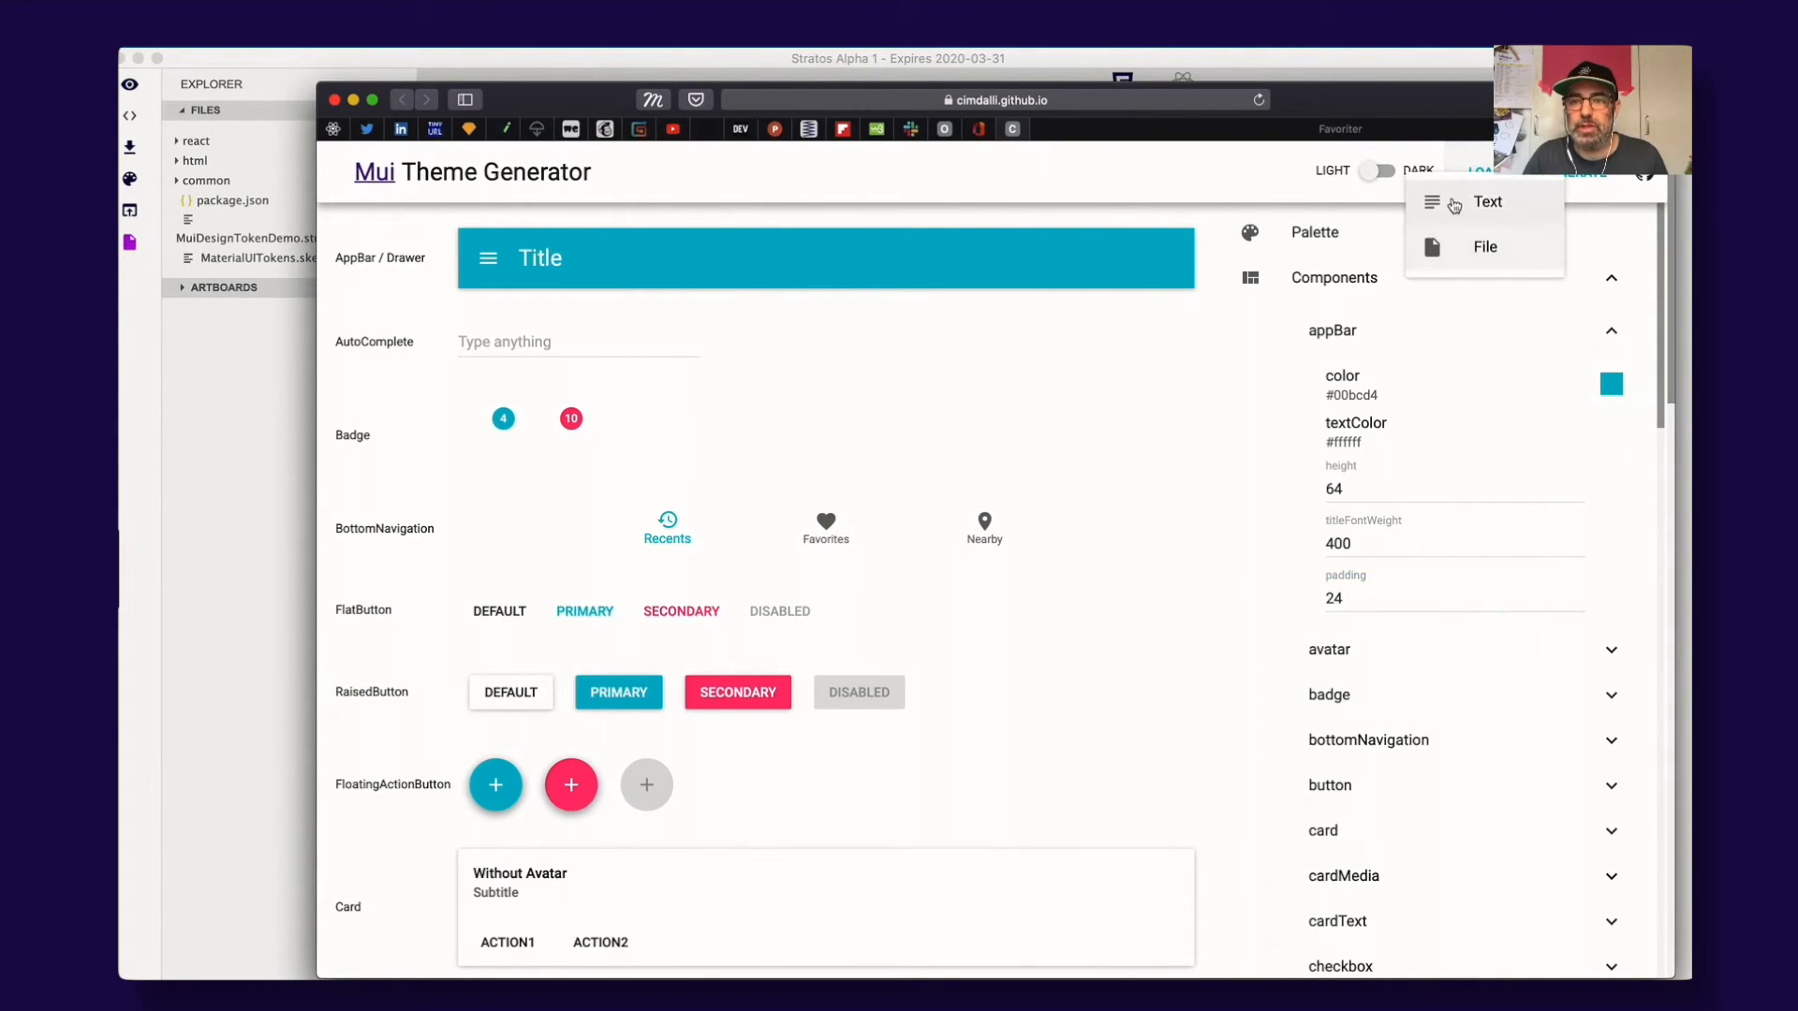
pyautogui.click(1465, 197)
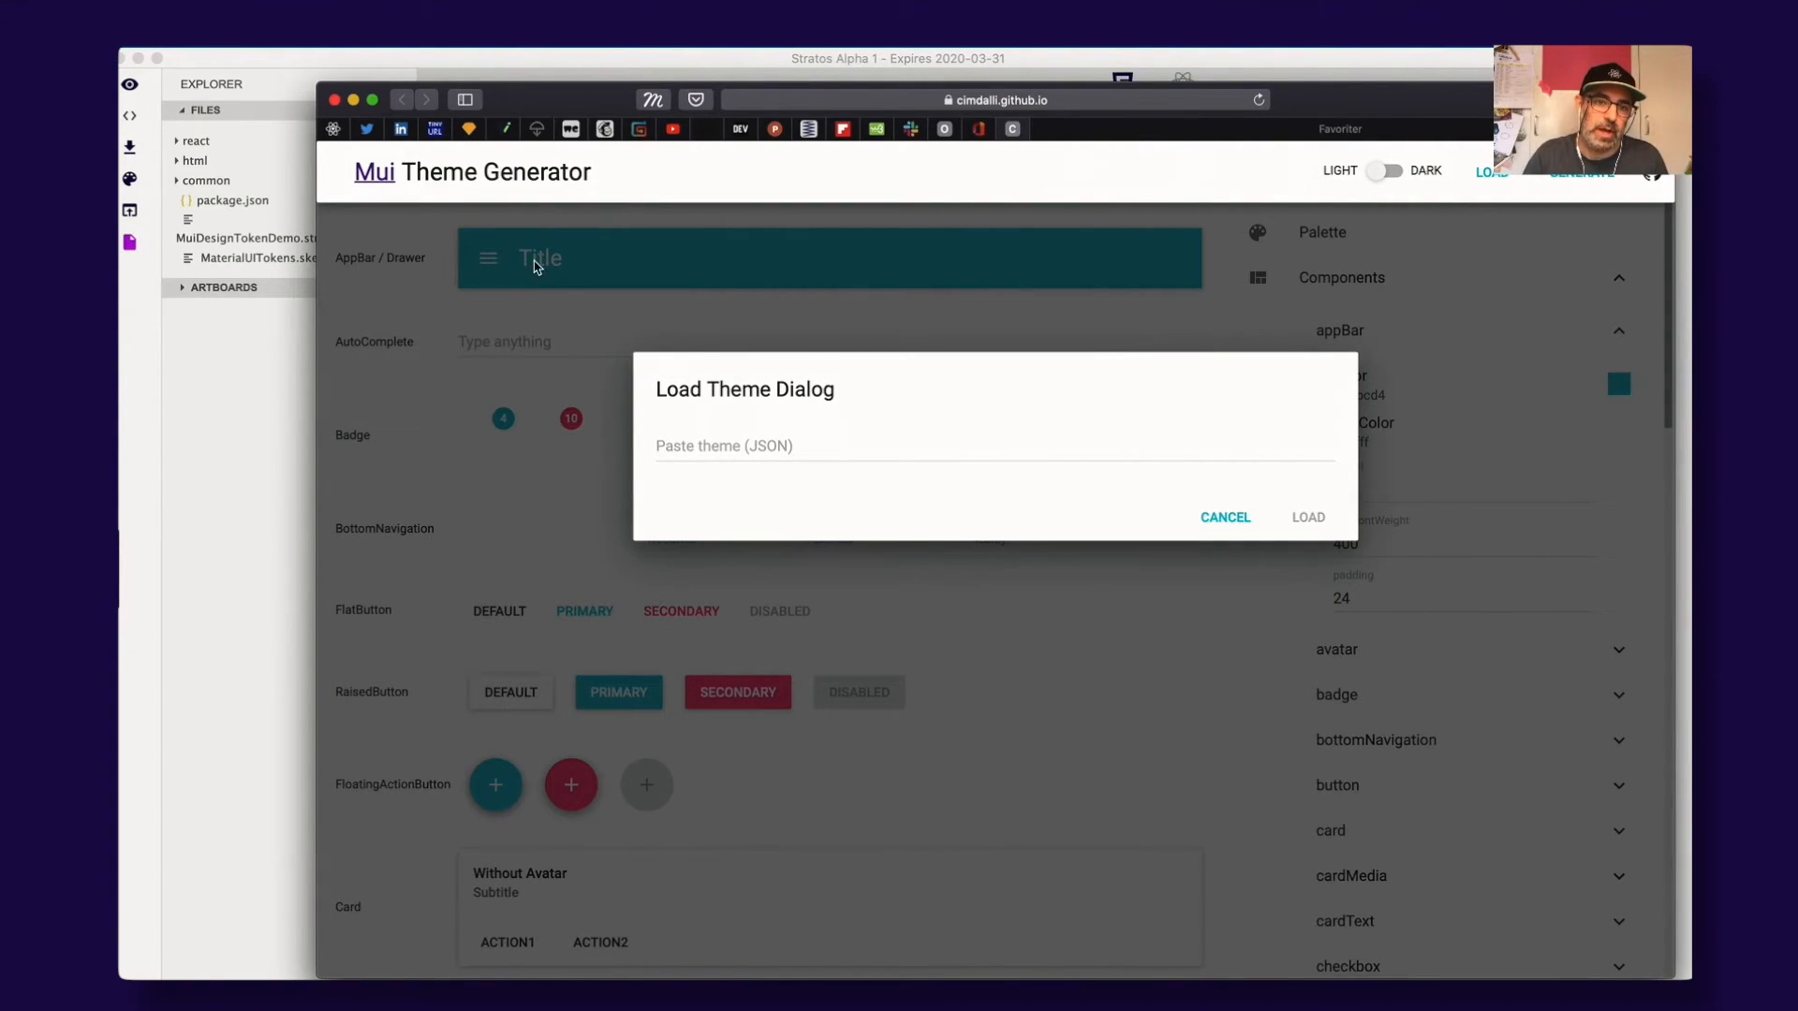
pyautogui.click(719, 454)
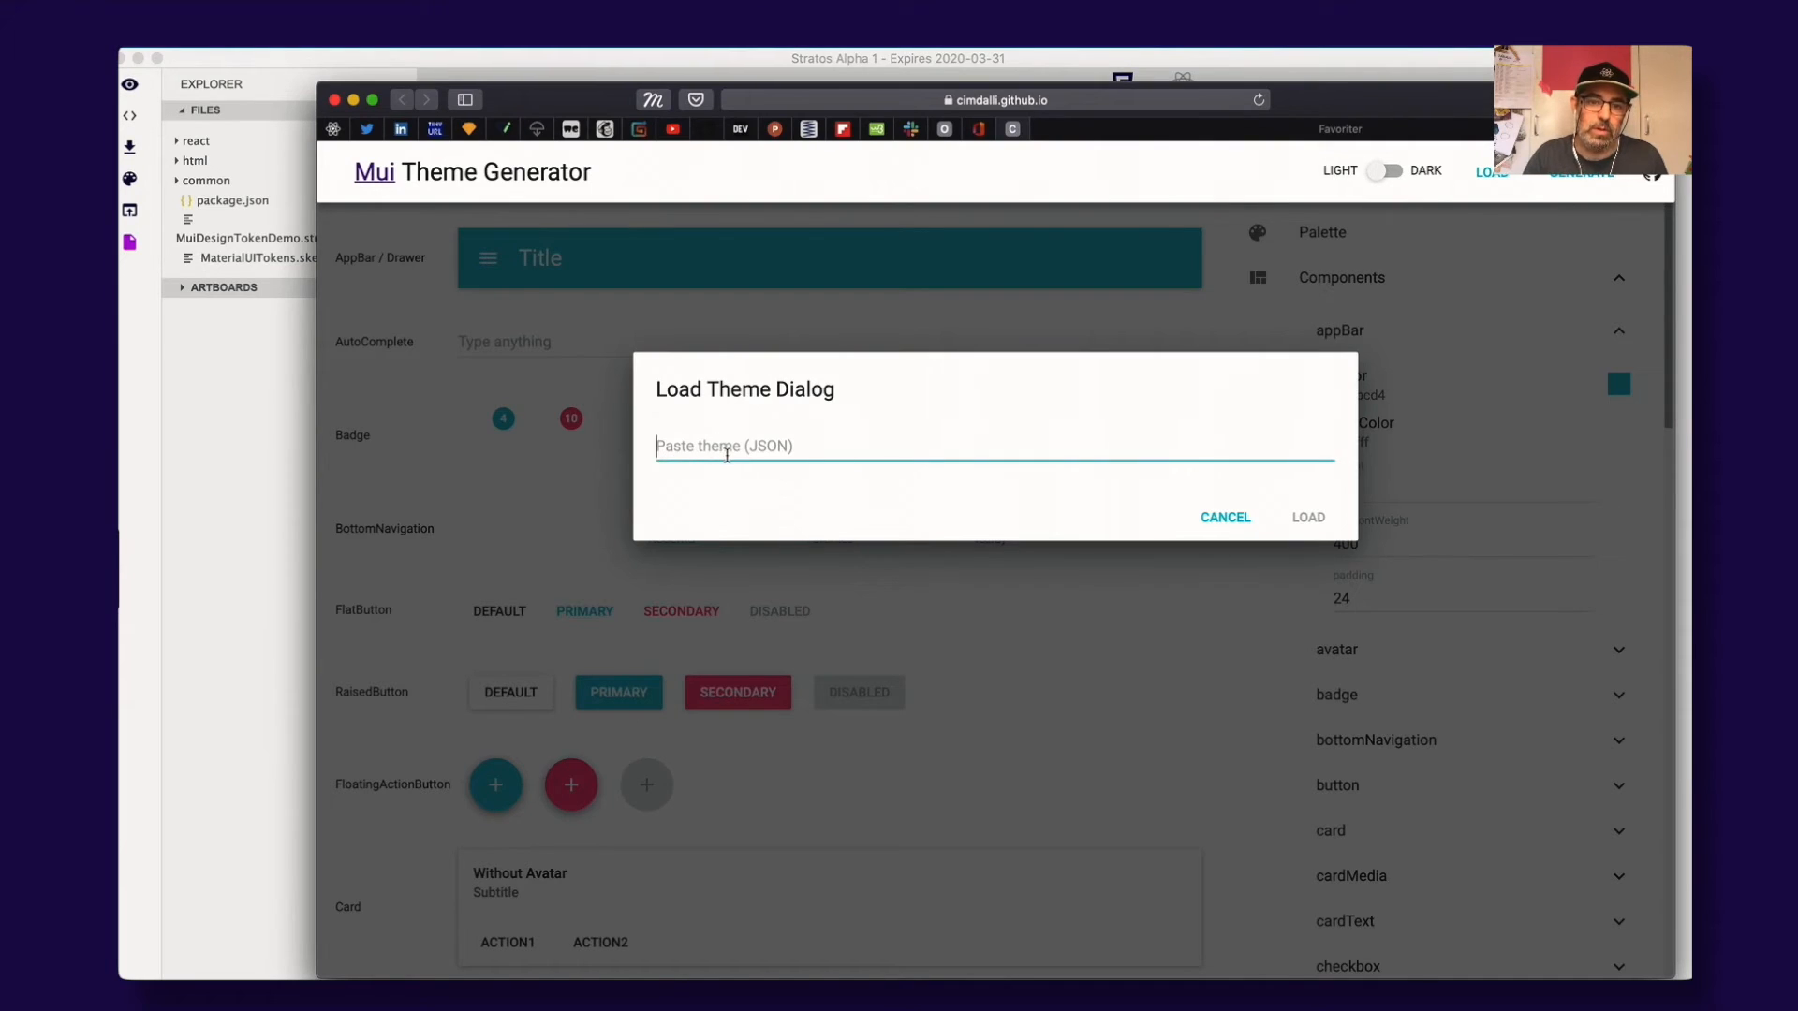
pyautogui.press('super+v')
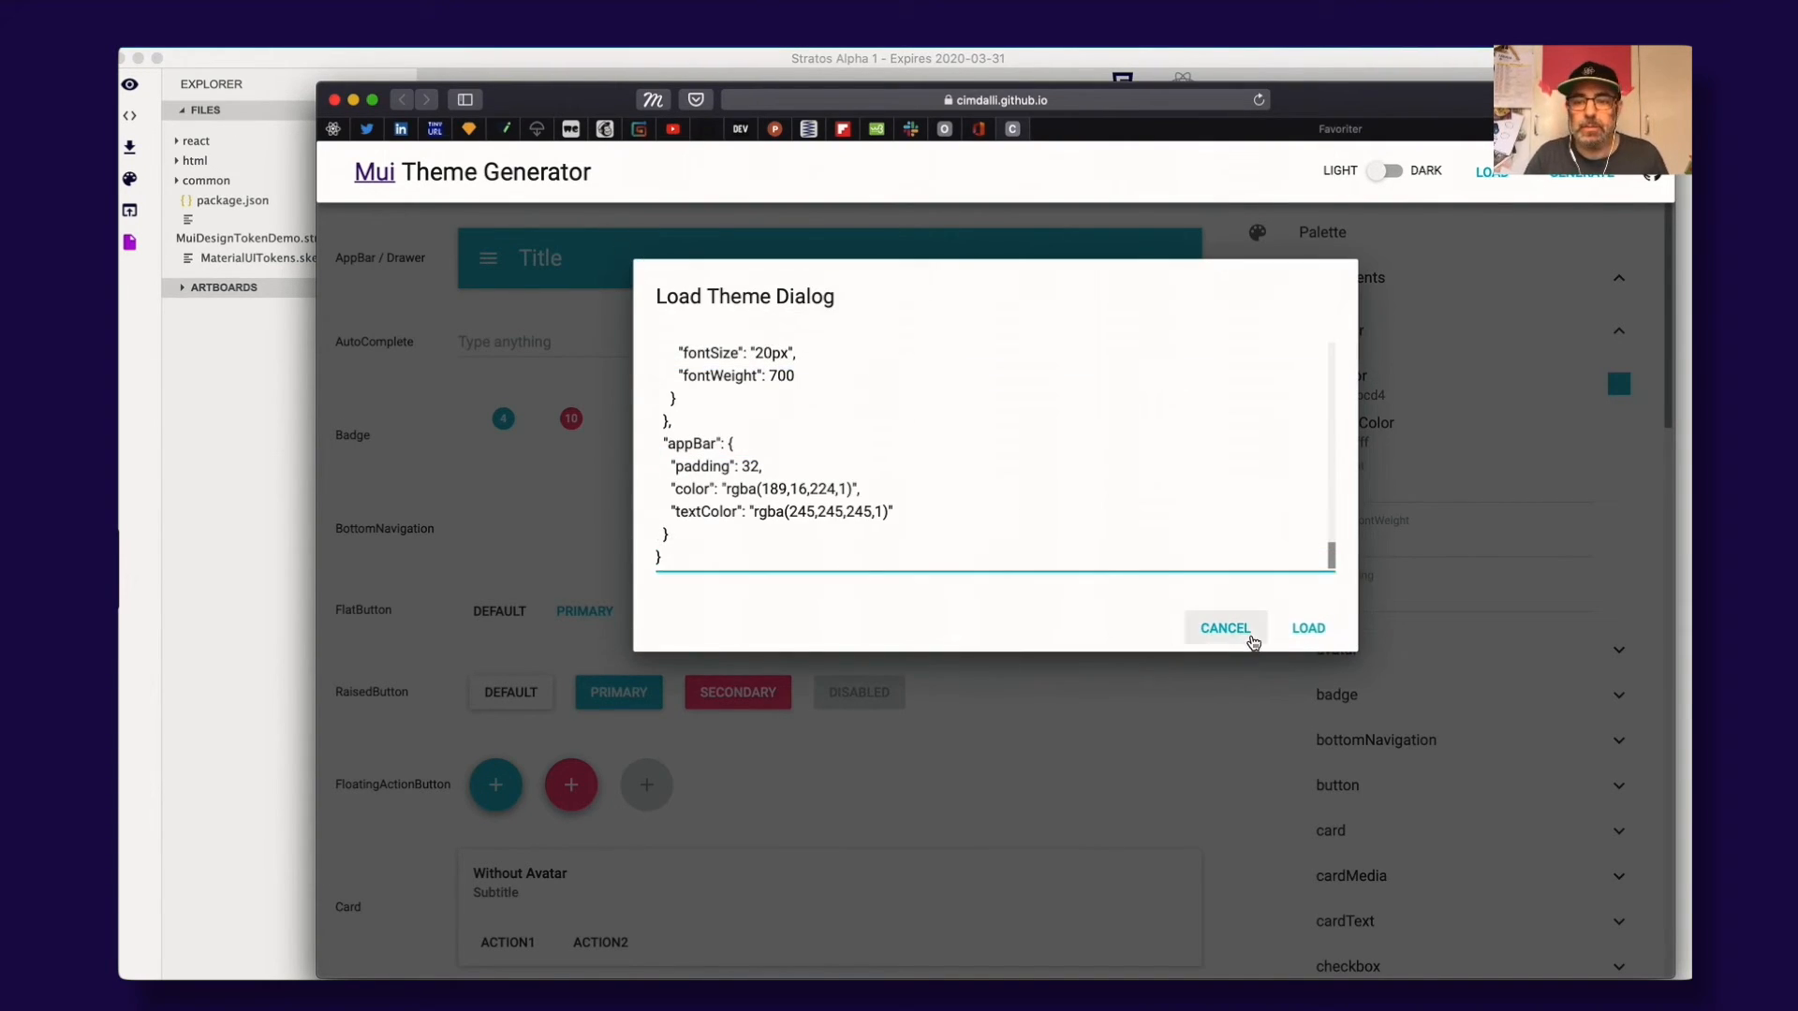
pyautogui.click(1311, 629)
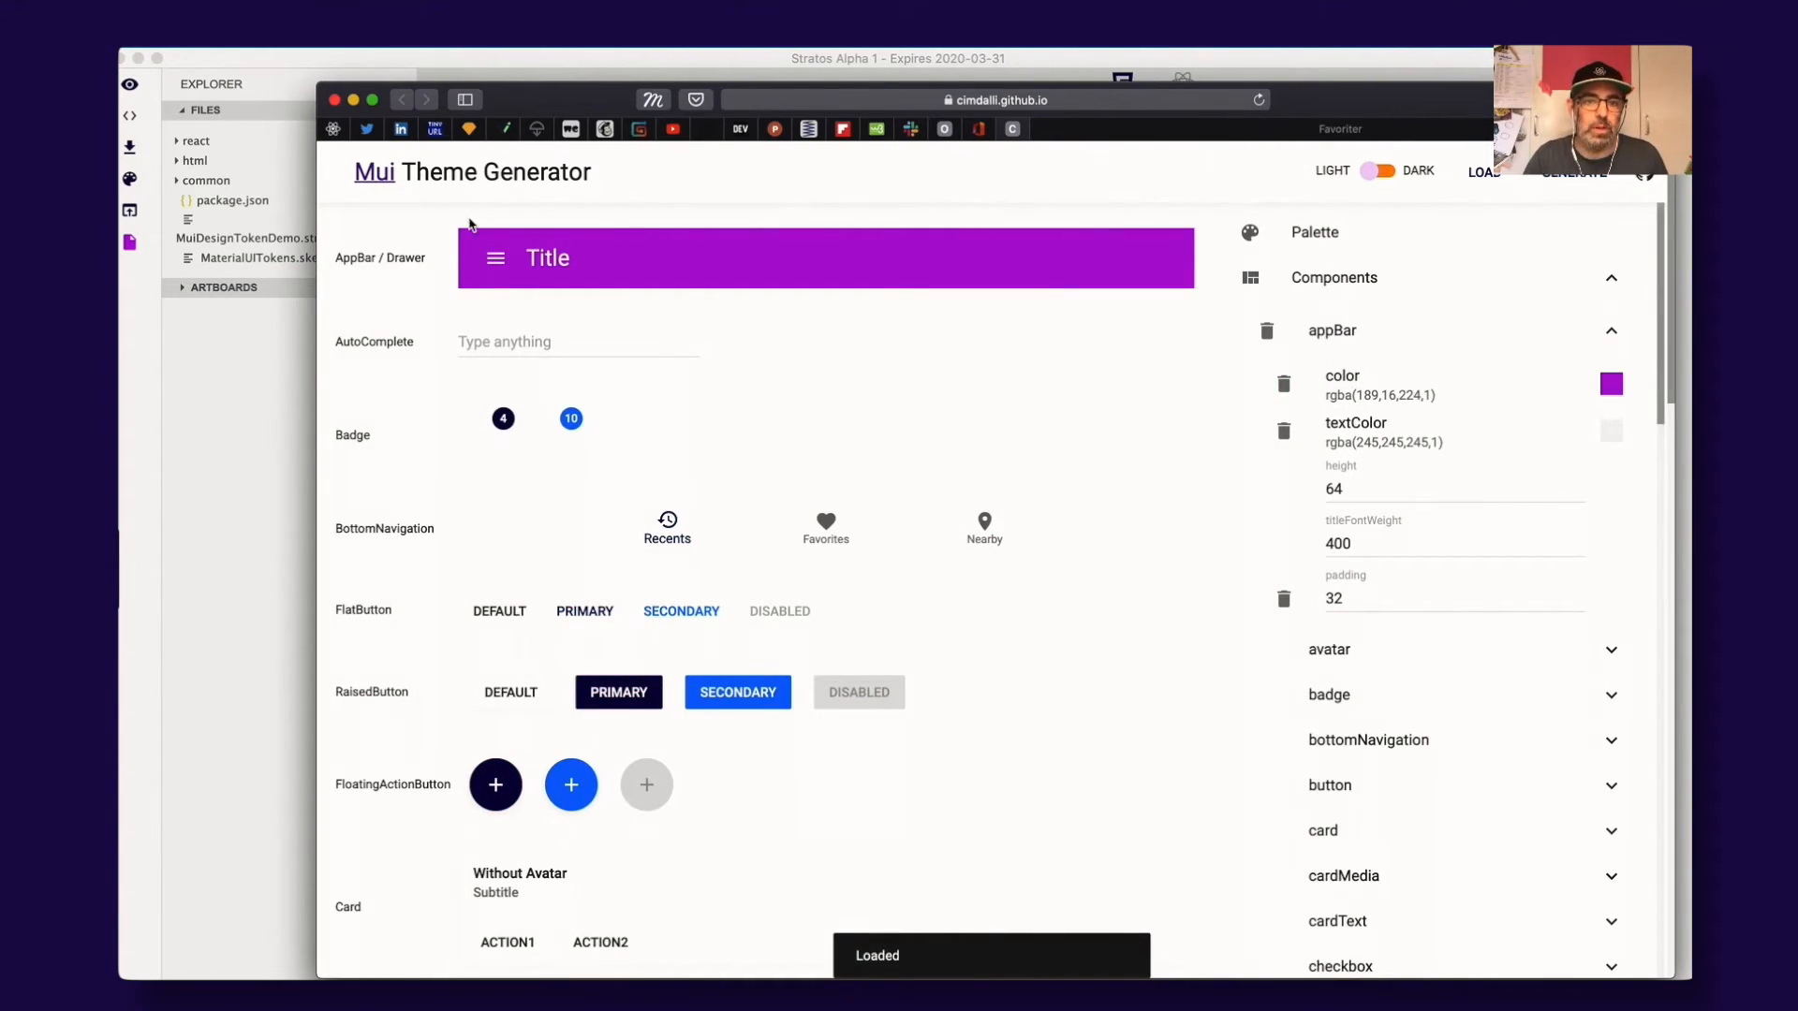
pyautogui.click(547, 253)
pyautogui.click(646, 273)
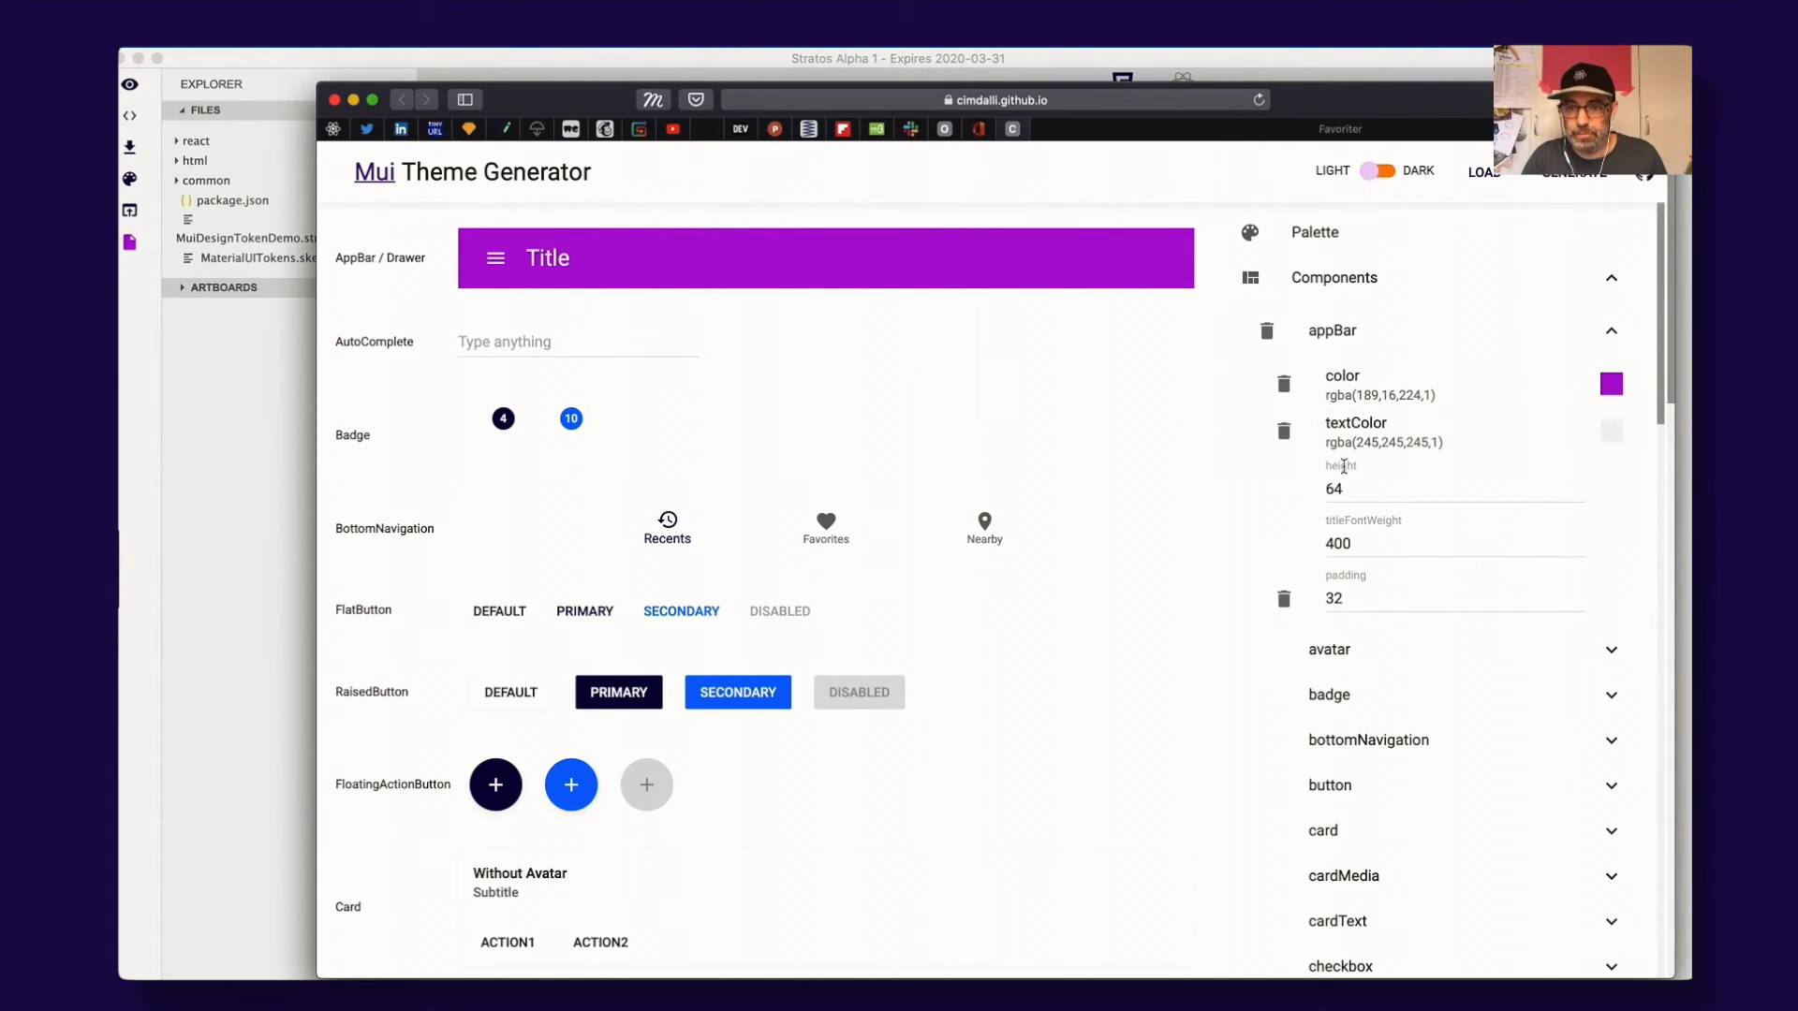
# Step: Switch to Sketch and duplicate the padding label directly below the original in the appBar section
pyautogui.press('super+Tab')
pyautogui.press('super+Tab')
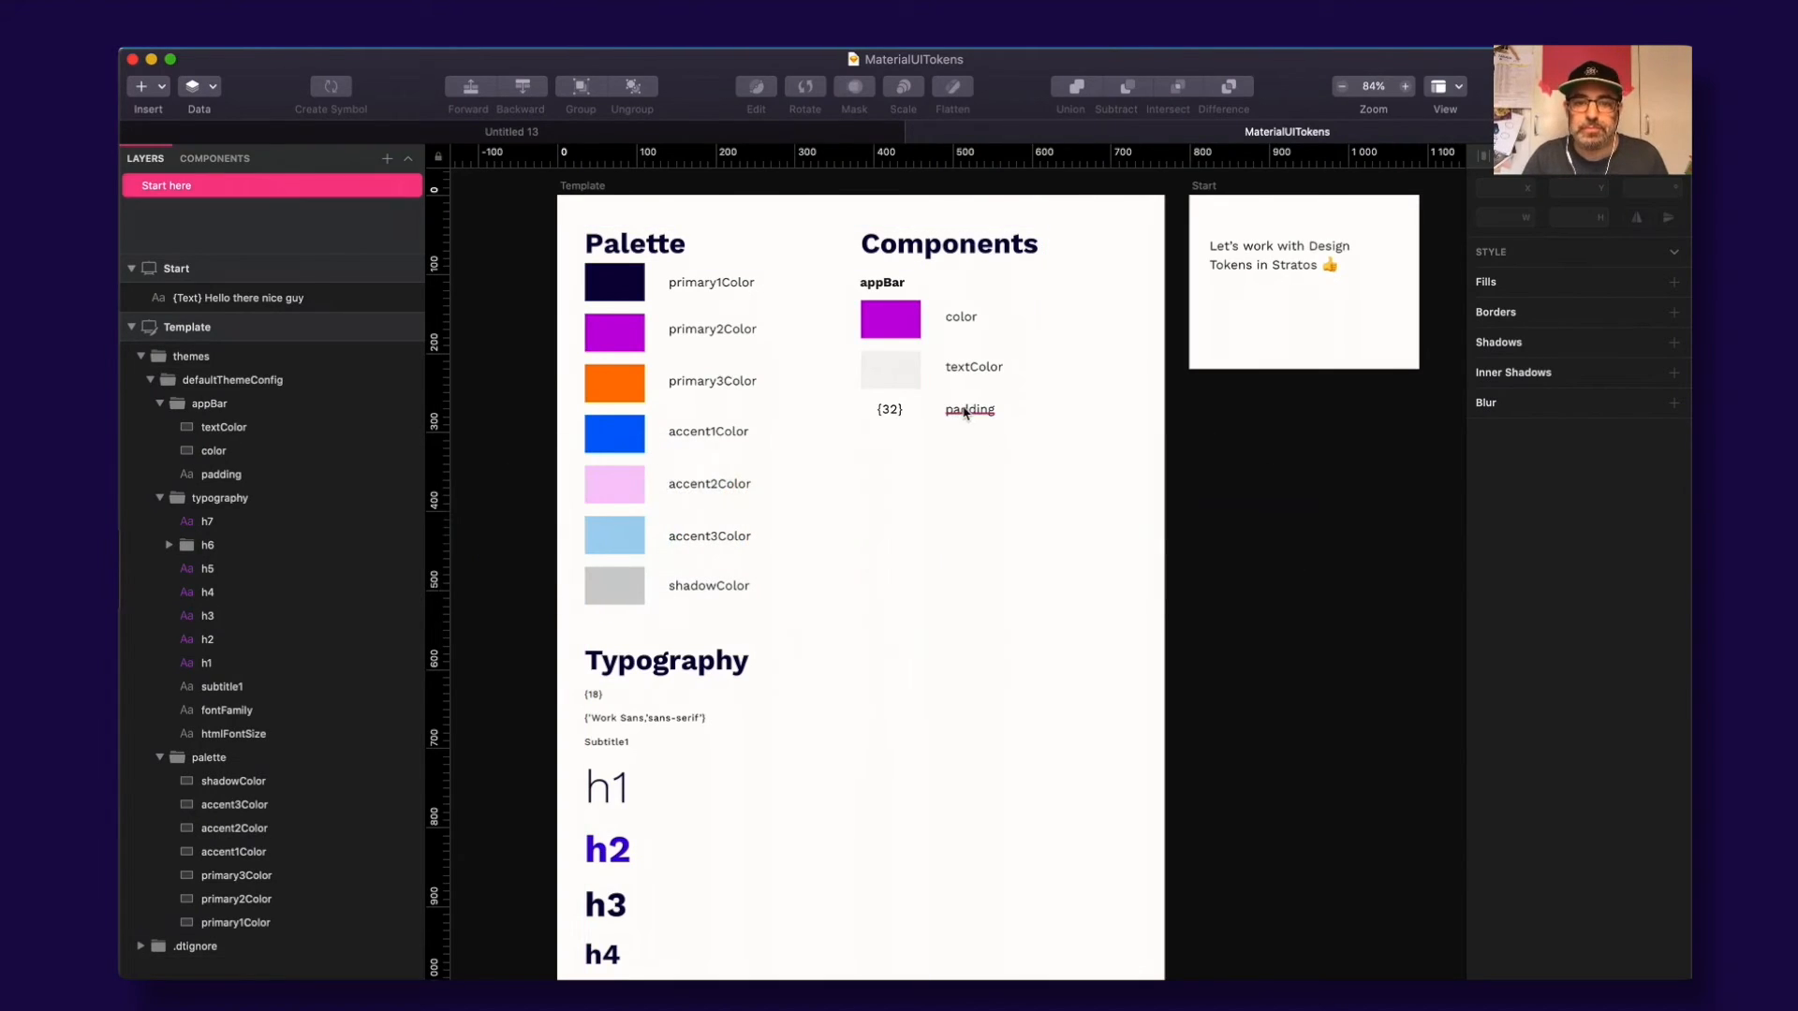
pyautogui.click(964, 412)
pyautogui.click(969, 414)
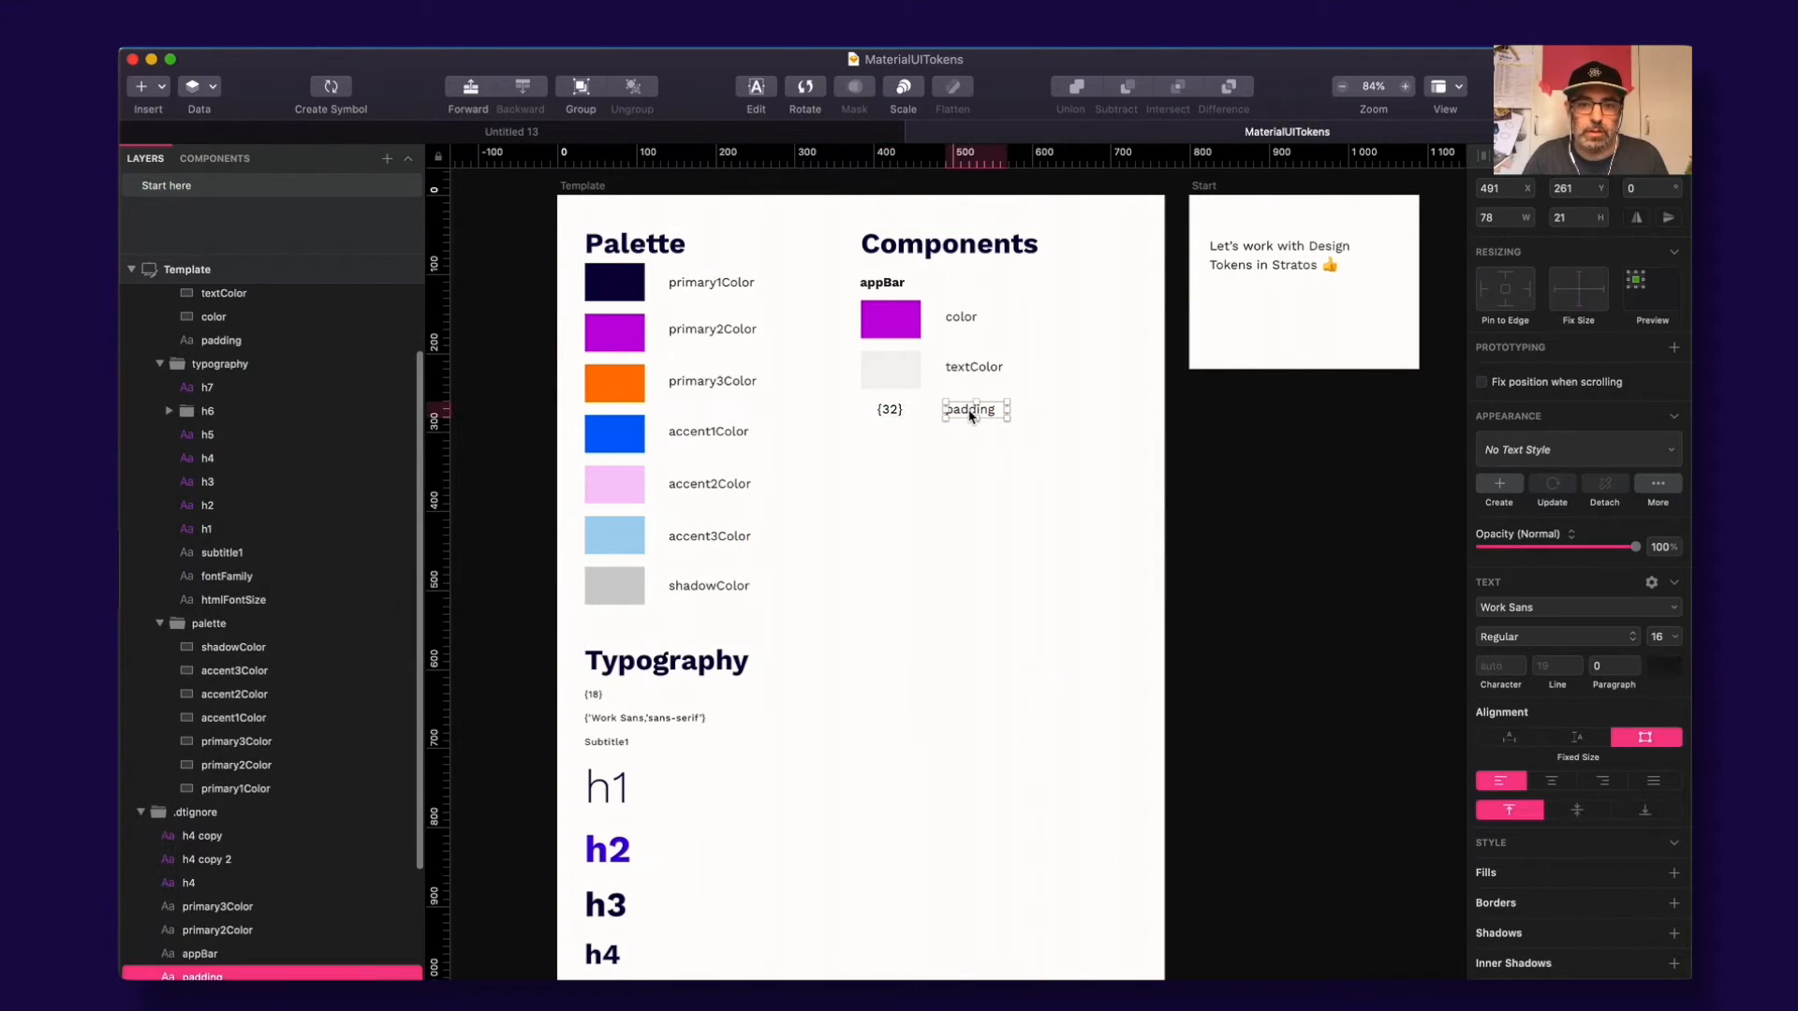
pyautogui.press('alt')
pyautogui.moveTo(978, 415); pyautogui.dragTo(969, 440)
# Step: Copy the height property name from Mui Theme Generator, replace the duplicated label's text with it in Sketch, and save the document
pyautogui.doubleClick(970, 440)
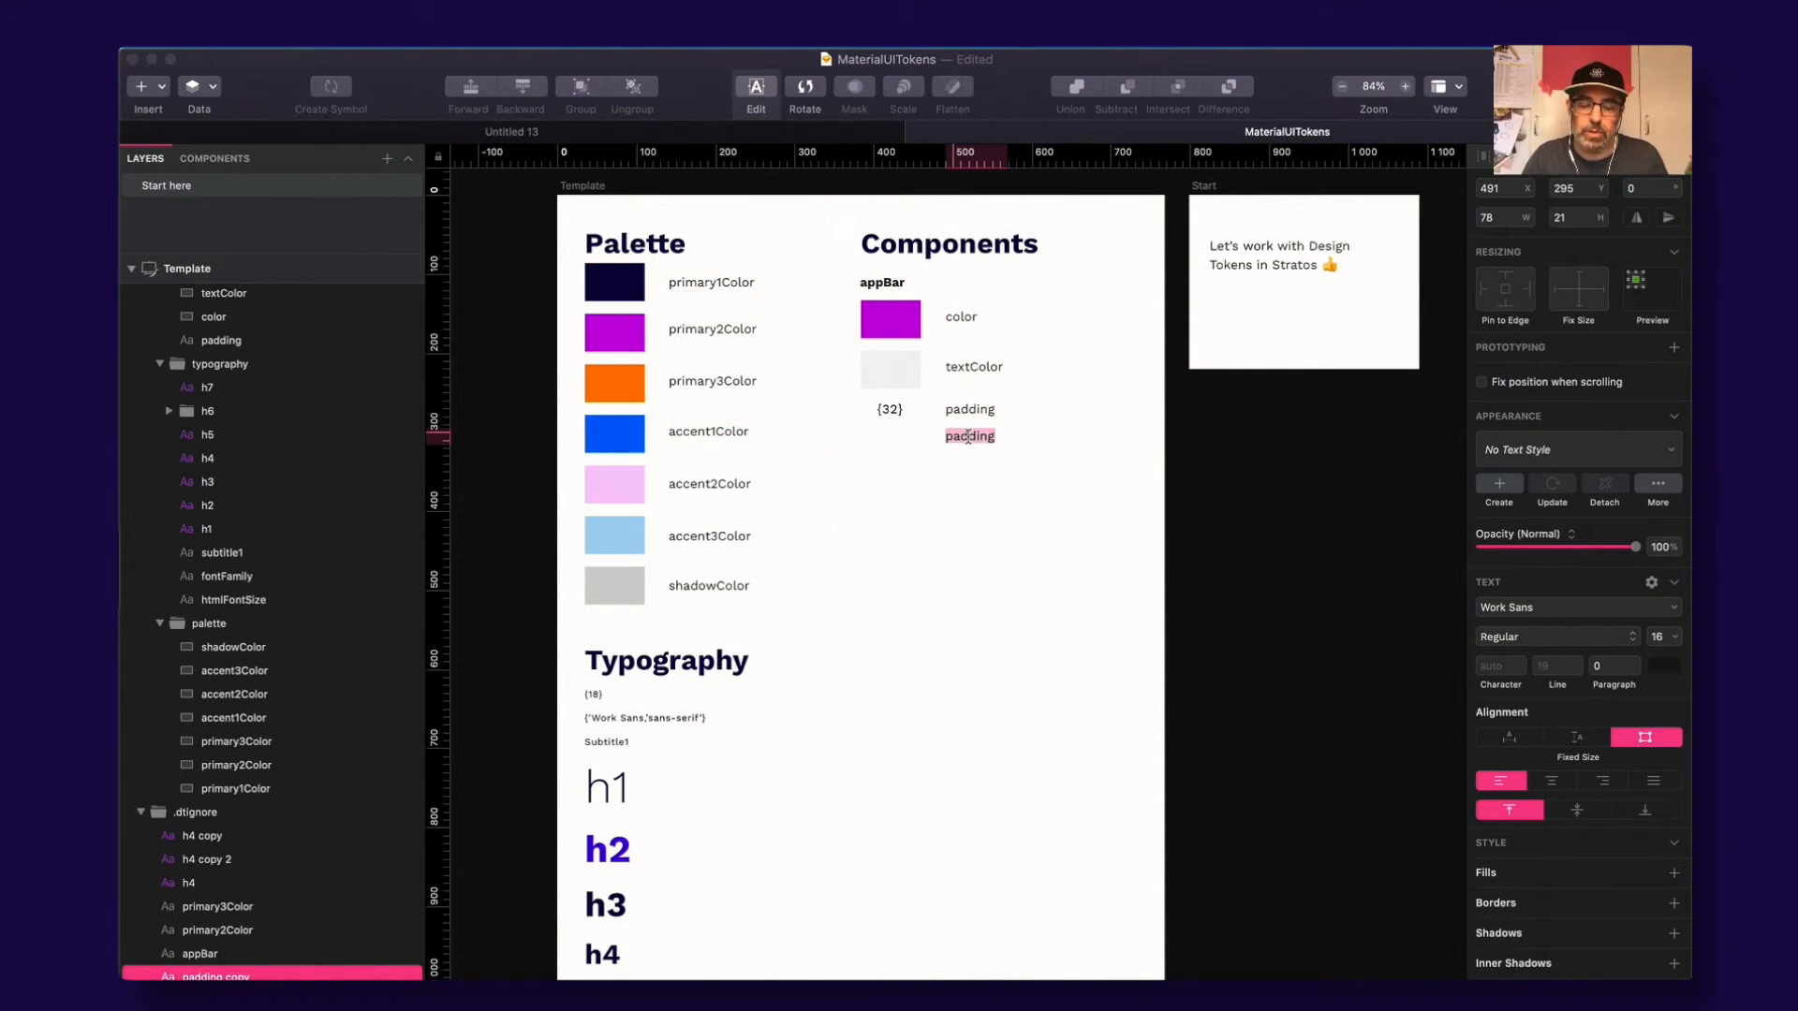
pyautogui.press('super+Tab')
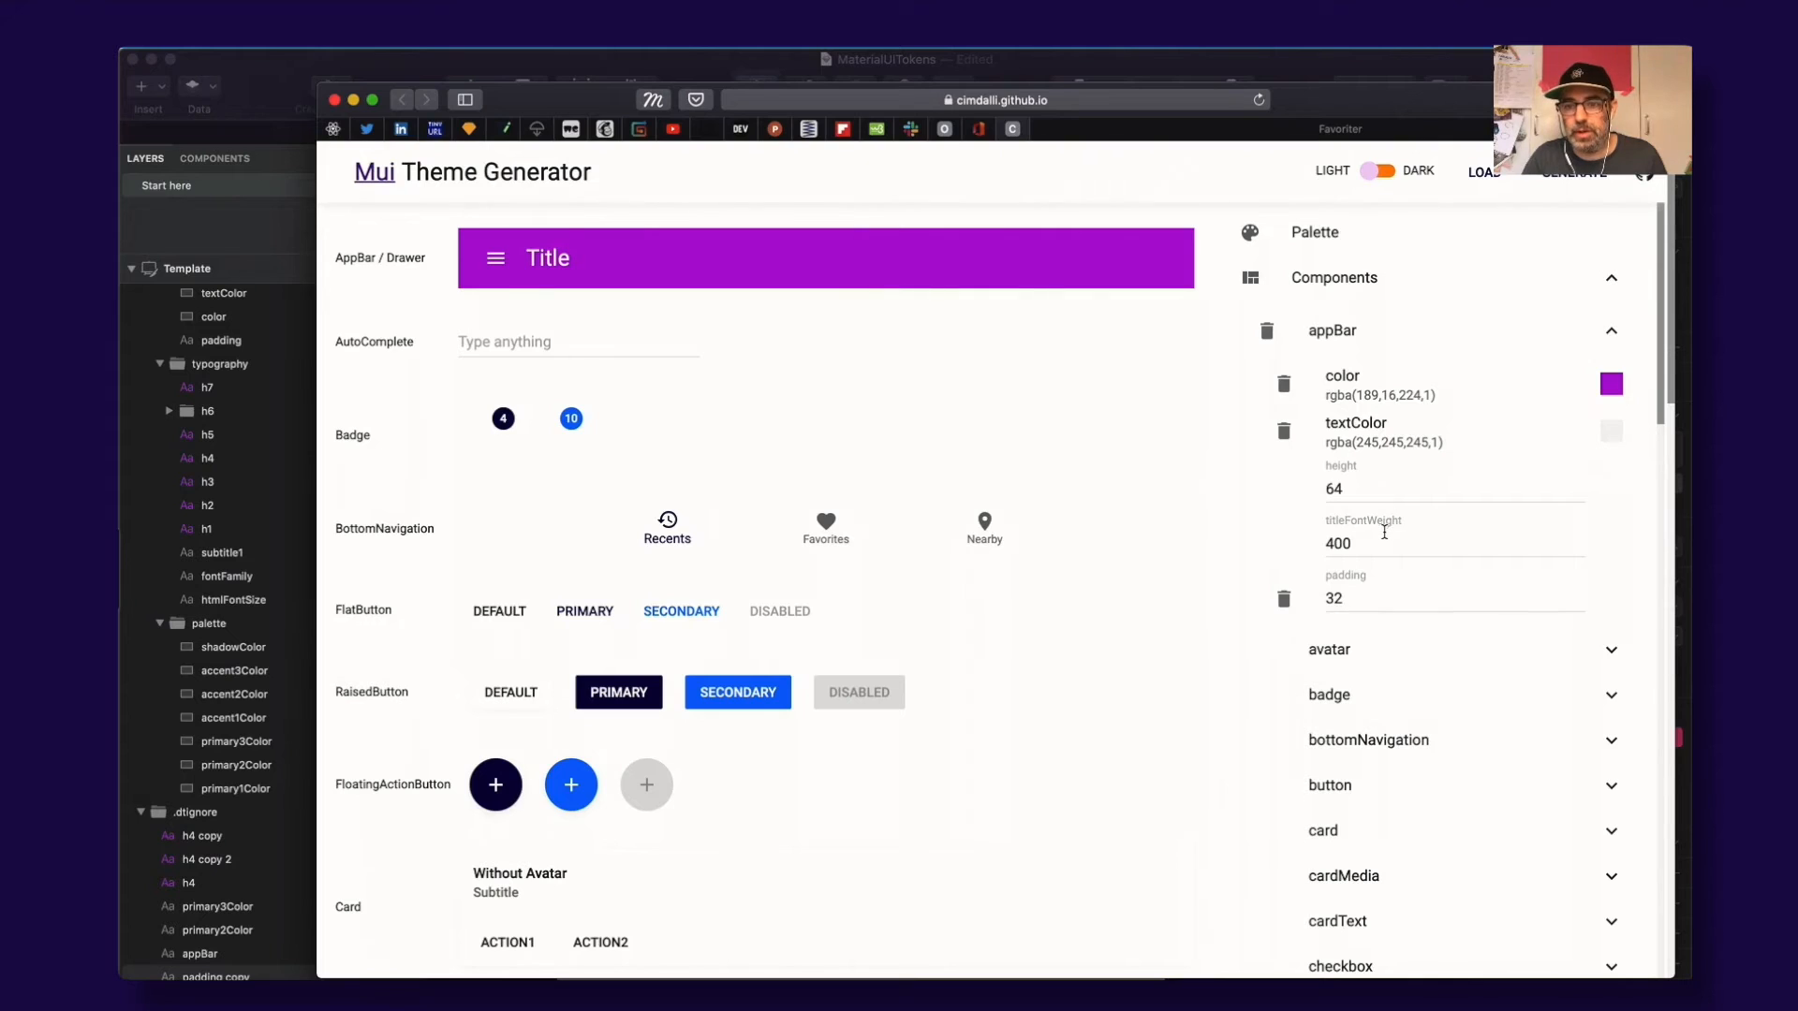
pyautogui.doubleClick(1330, 466)
pyautogui.press('super+c')
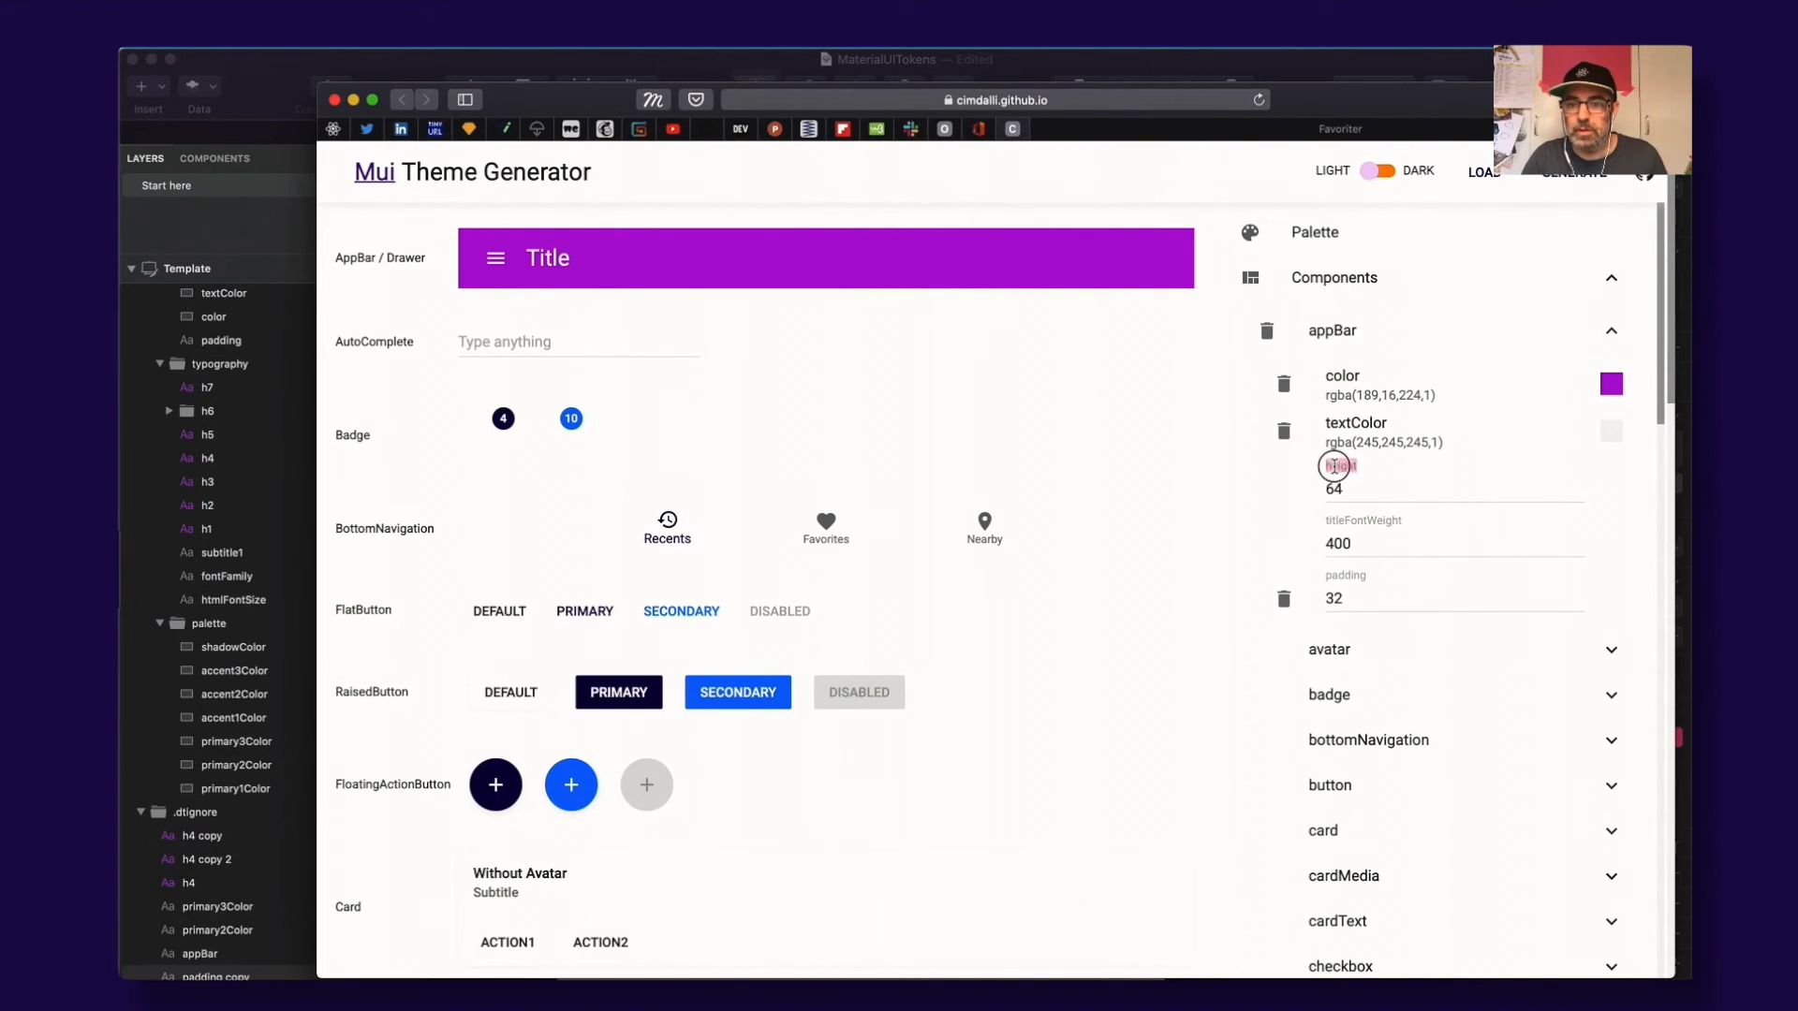
pyautogui.press('super+Tab')
pyautogui.doubleClick(975, 439)
pyautogui.press('super+v')
pyautogui.click(1119, 452)
pyautogui.press('super+s')
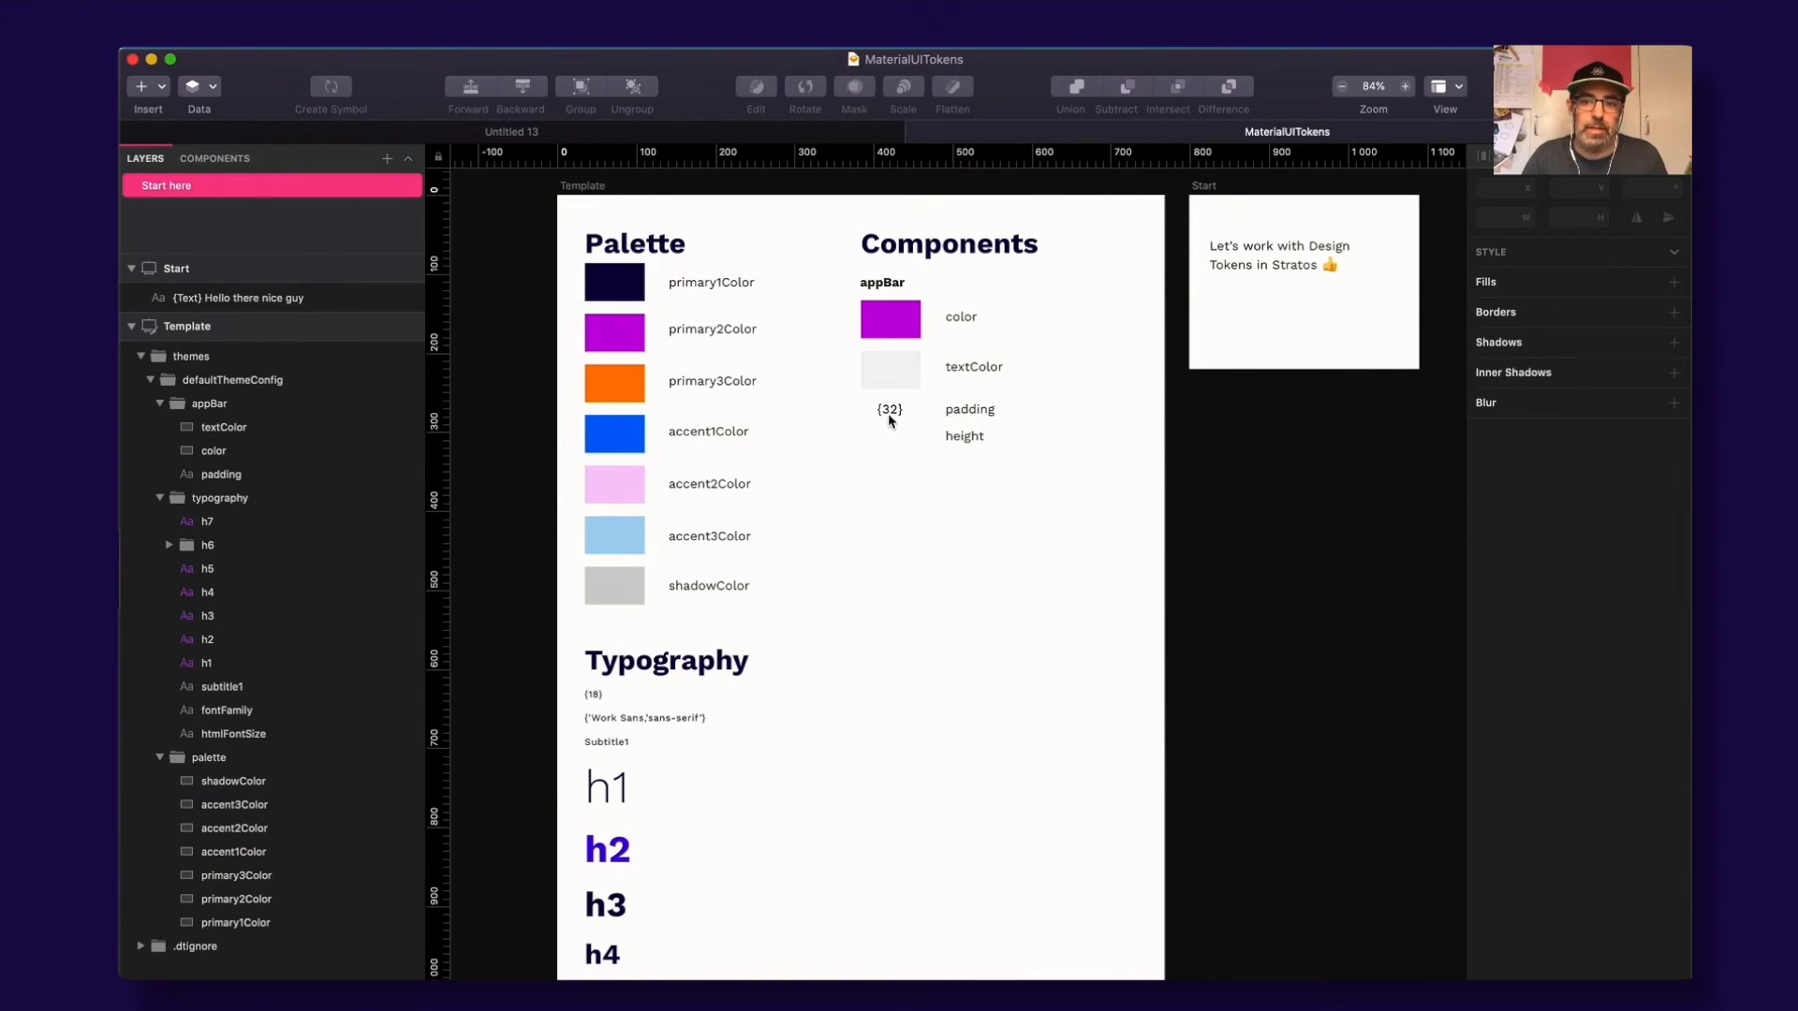
# Step: Duplicate the {32} padding value beside the height label and rename the duplicated layer height
pyautogui.click(891, 412)
pyautogui.keyDown('alt'); pyautogui.moveTo(892, 413); pyautogui.dragTo(892, 439); pyautogui.keyUp('alt')
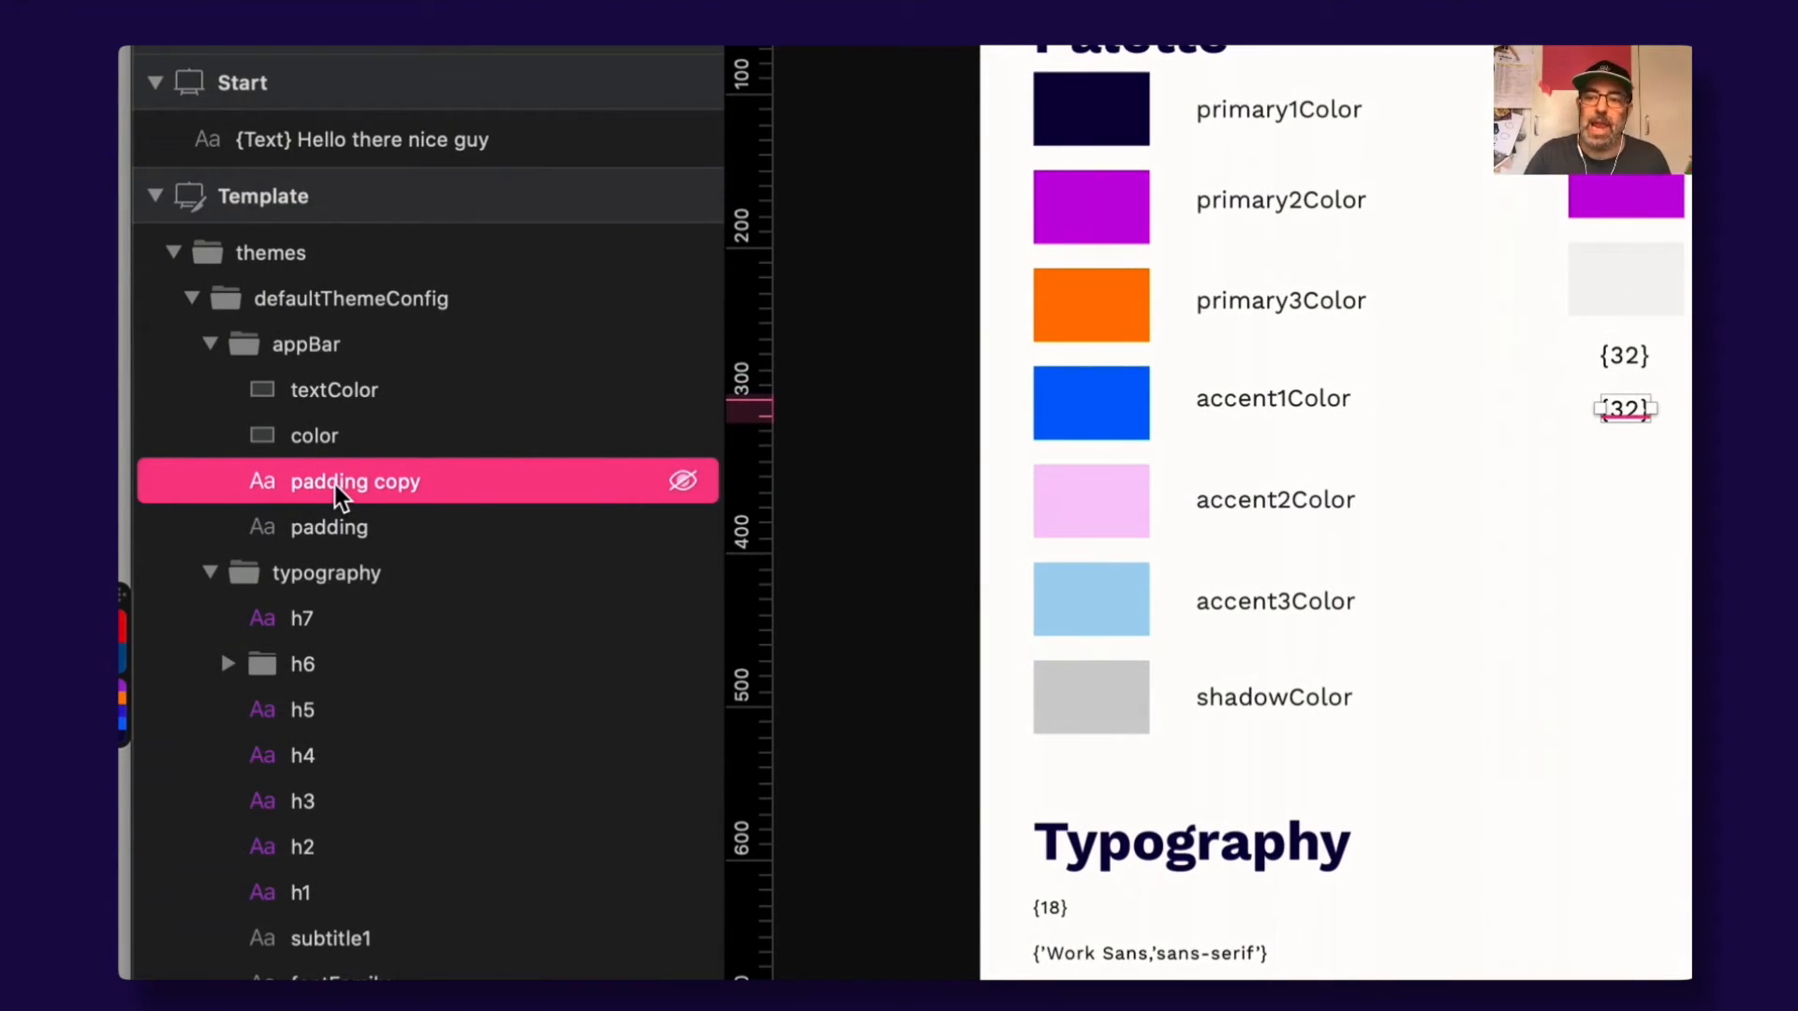
pyautogui.doubleClick(333, 485)
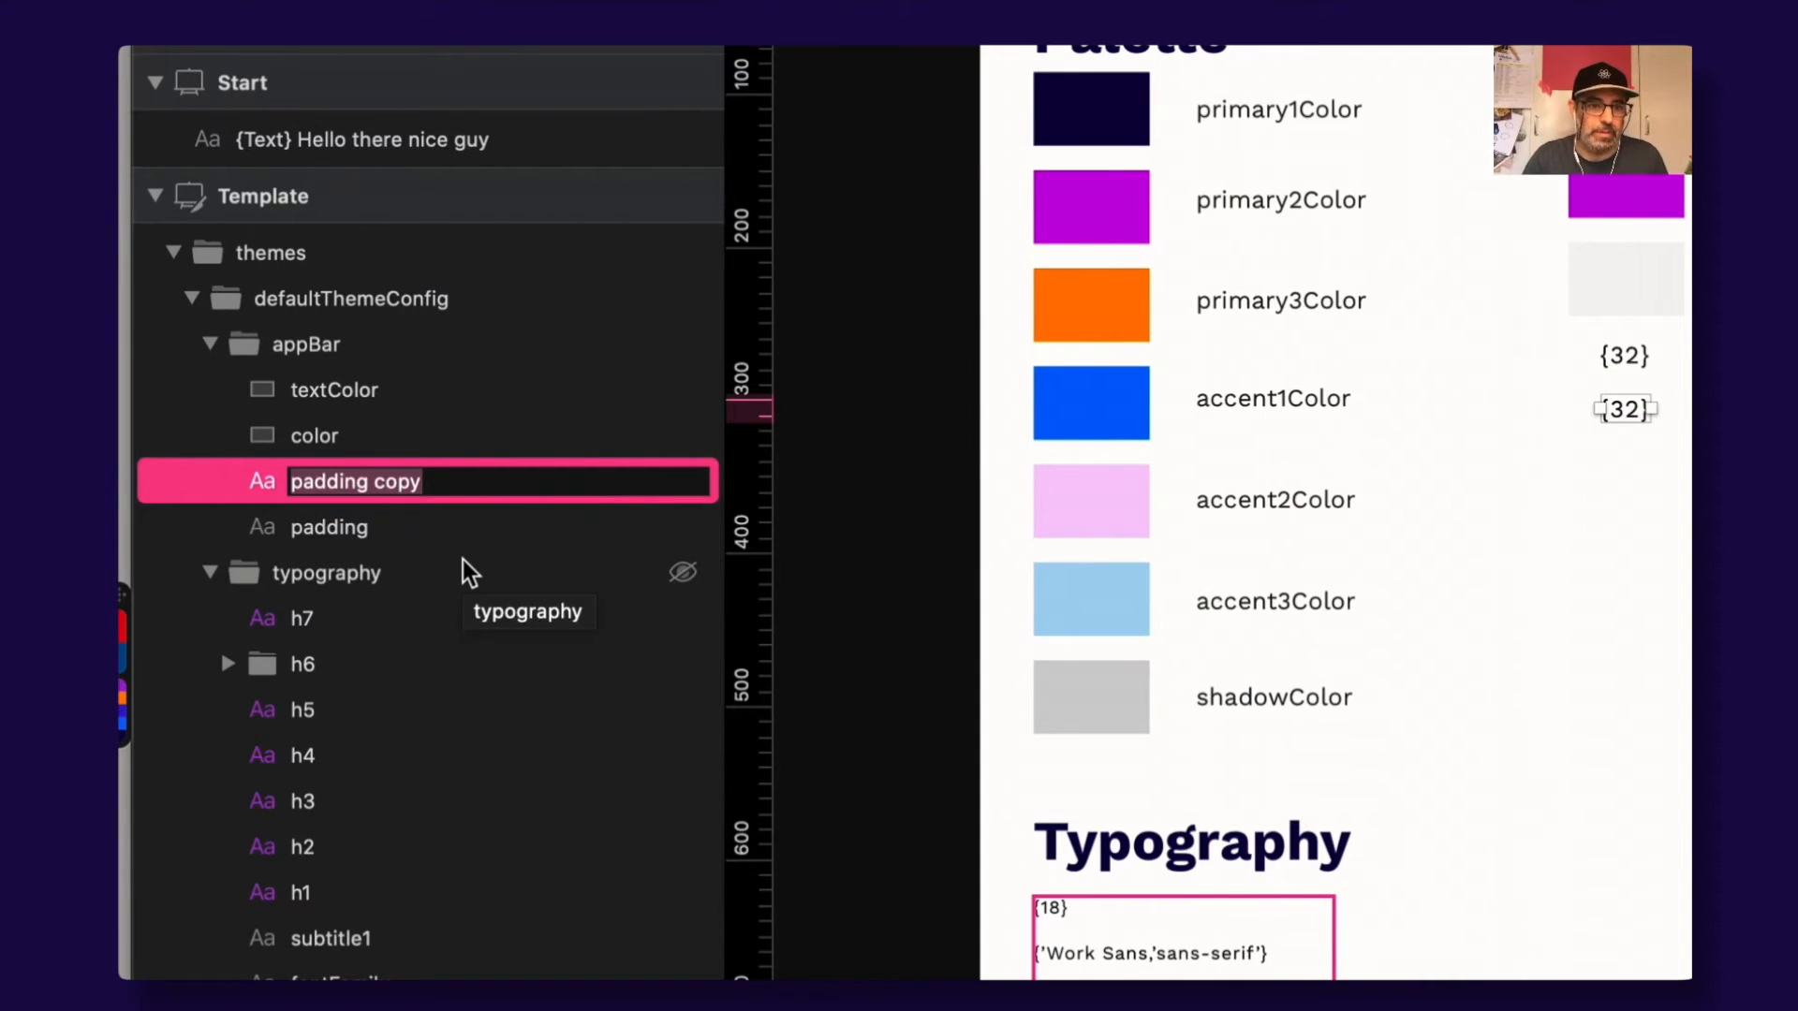
pyautogui.write('height')
pyautogui.press('Return')
pyautogui.click(357, 534)
pyautogui.click(346, 487)
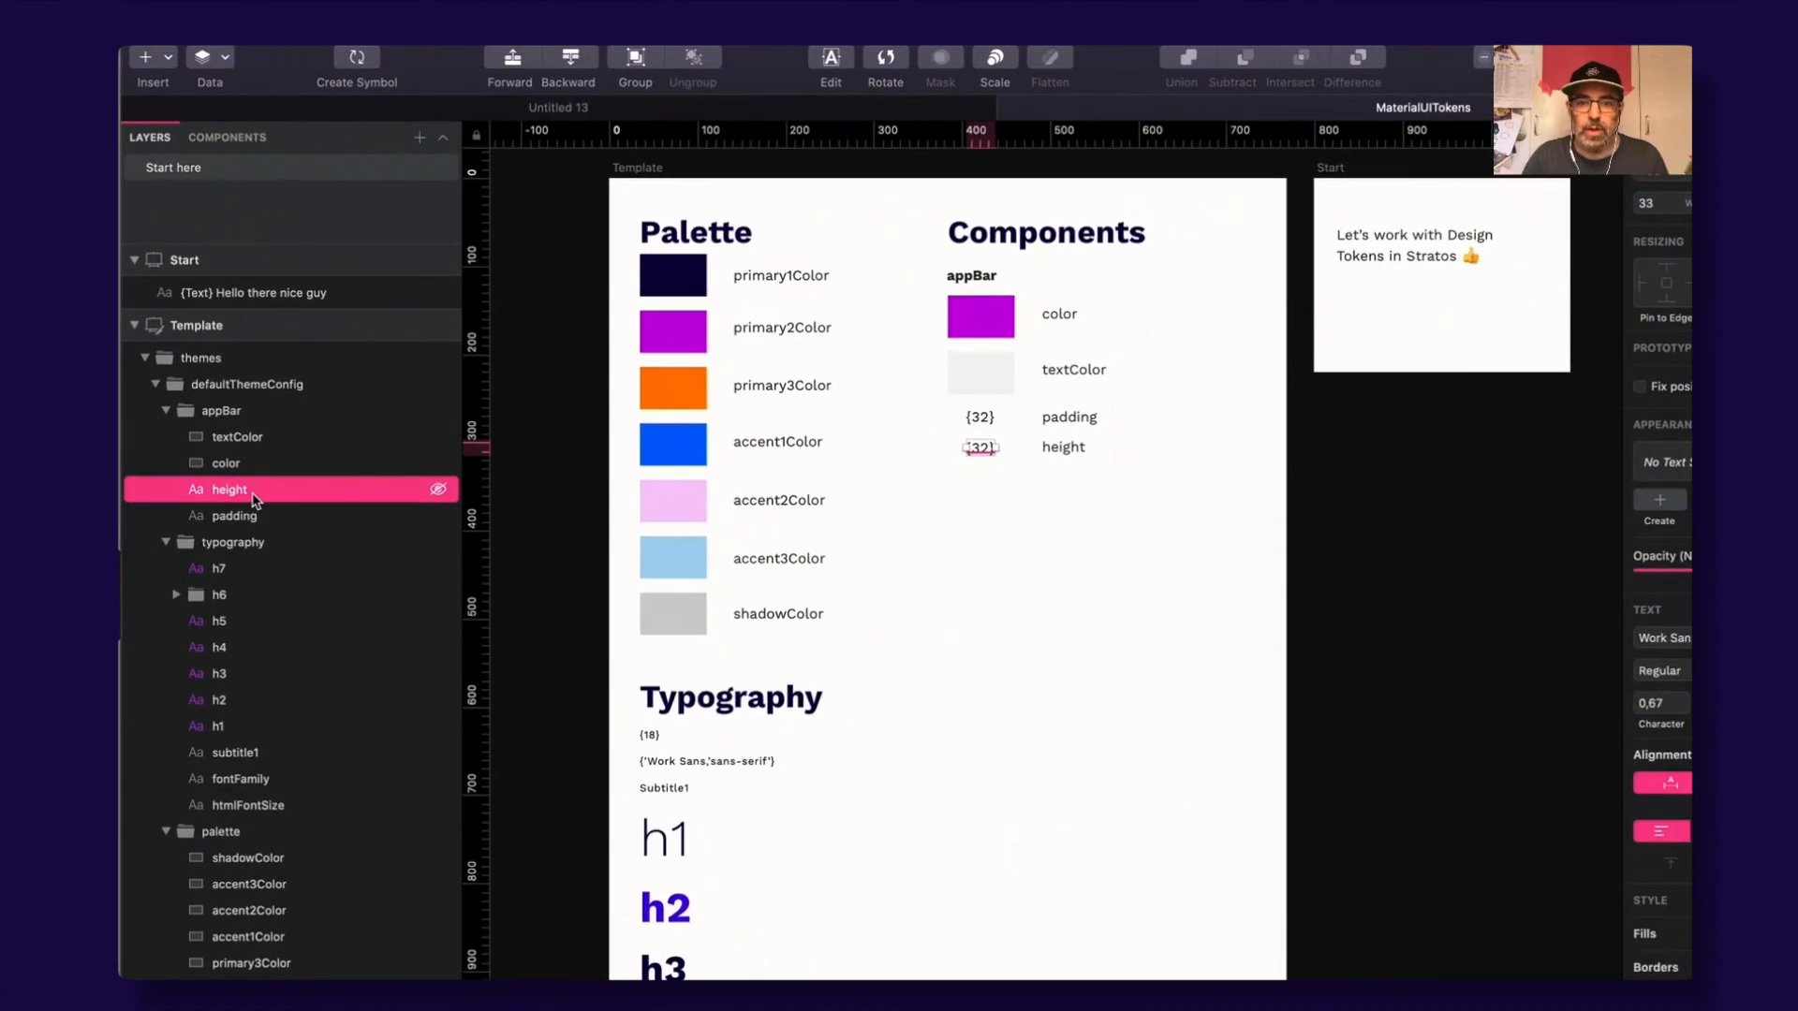
# Step: Change the value text beside the appBar height label to {104} and save the Sketch document
pyautogui.press('super+Tab')
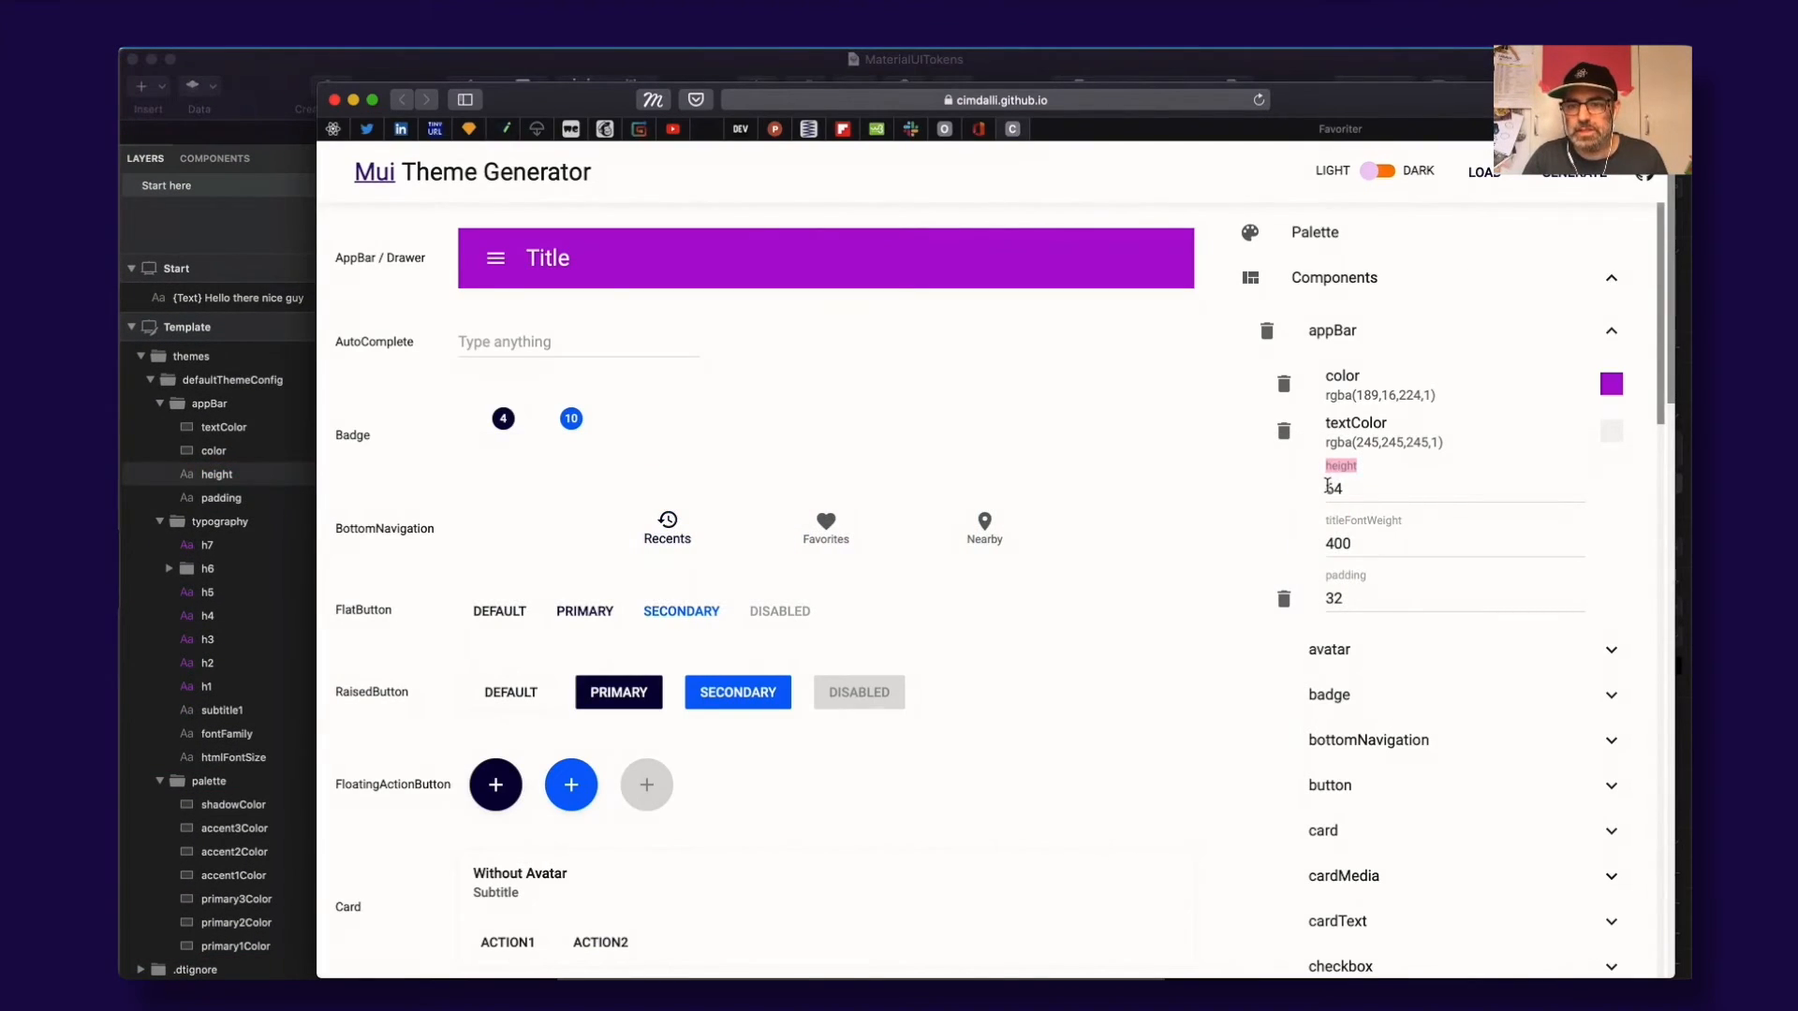
pyautogui.press('super+Tab')
pyautogui.press('z')
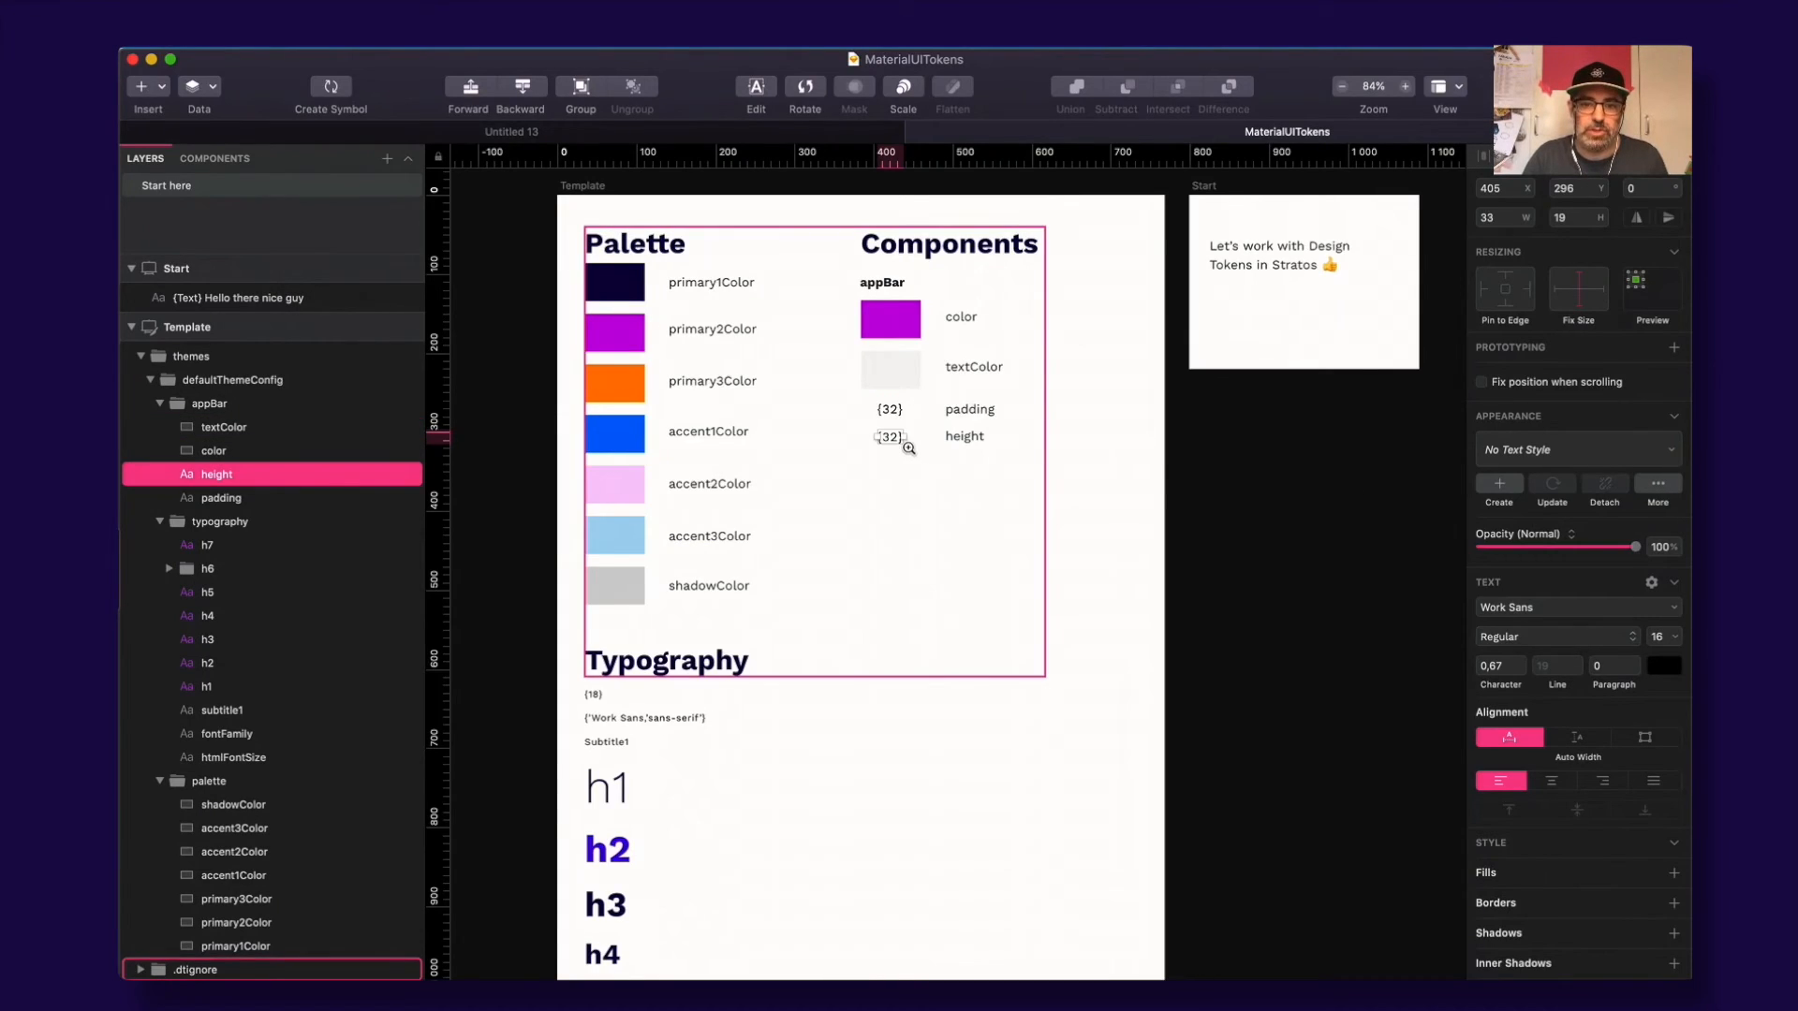
pyautogui.click(910, 450)
pyautogui.doubleClick(862, 420)
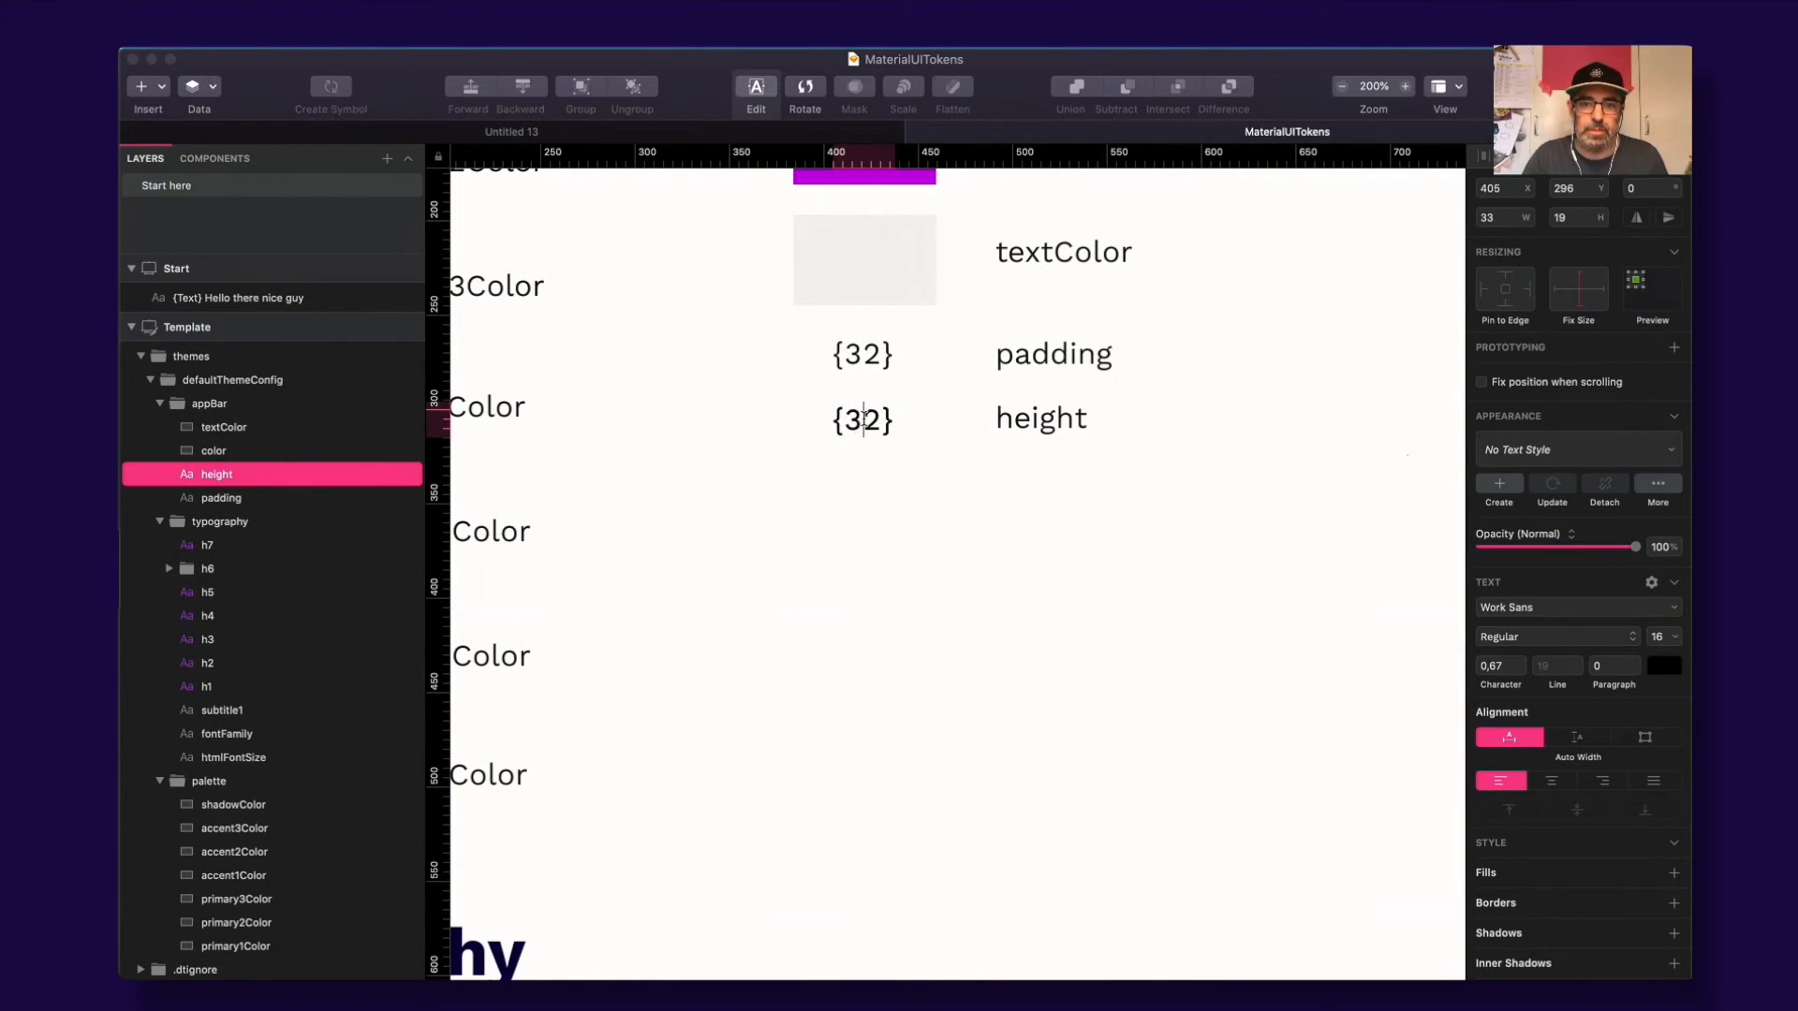
pyautogui.moveTo(845, 420); pyautogui.dragTo(909, 422)
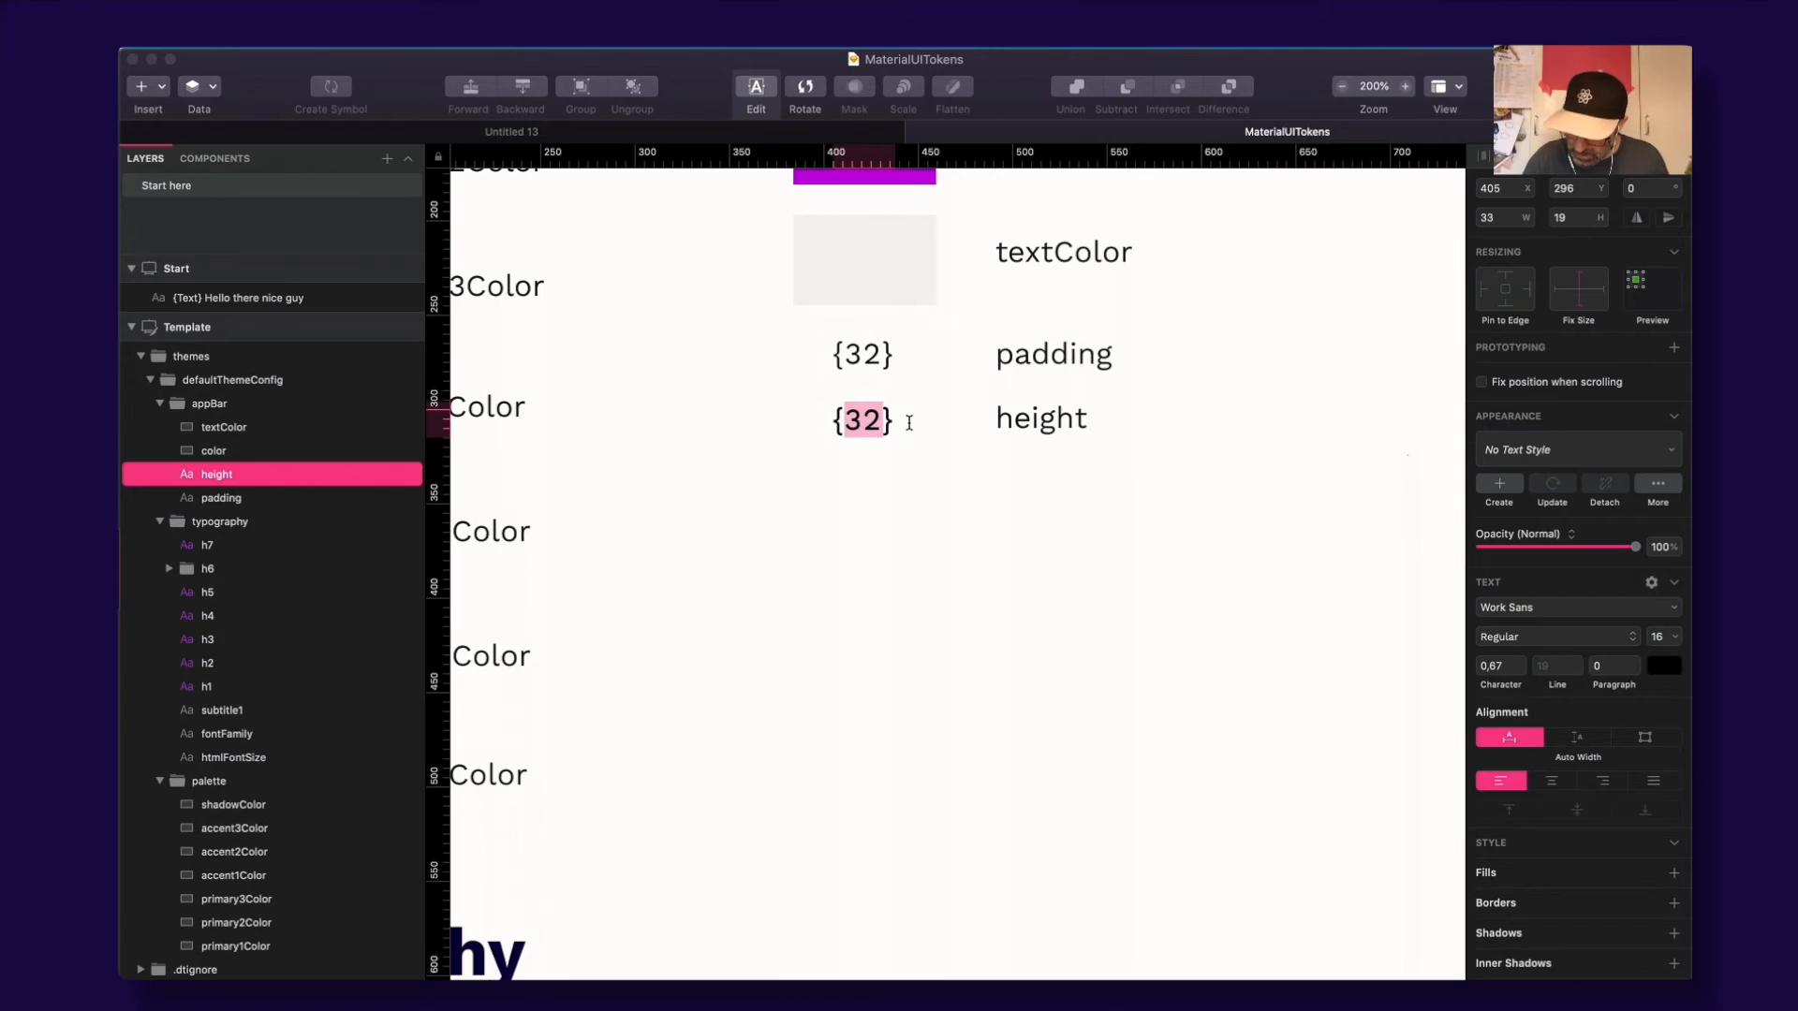
pyautogui.write('104')
pyautogui.click(1016, 485)
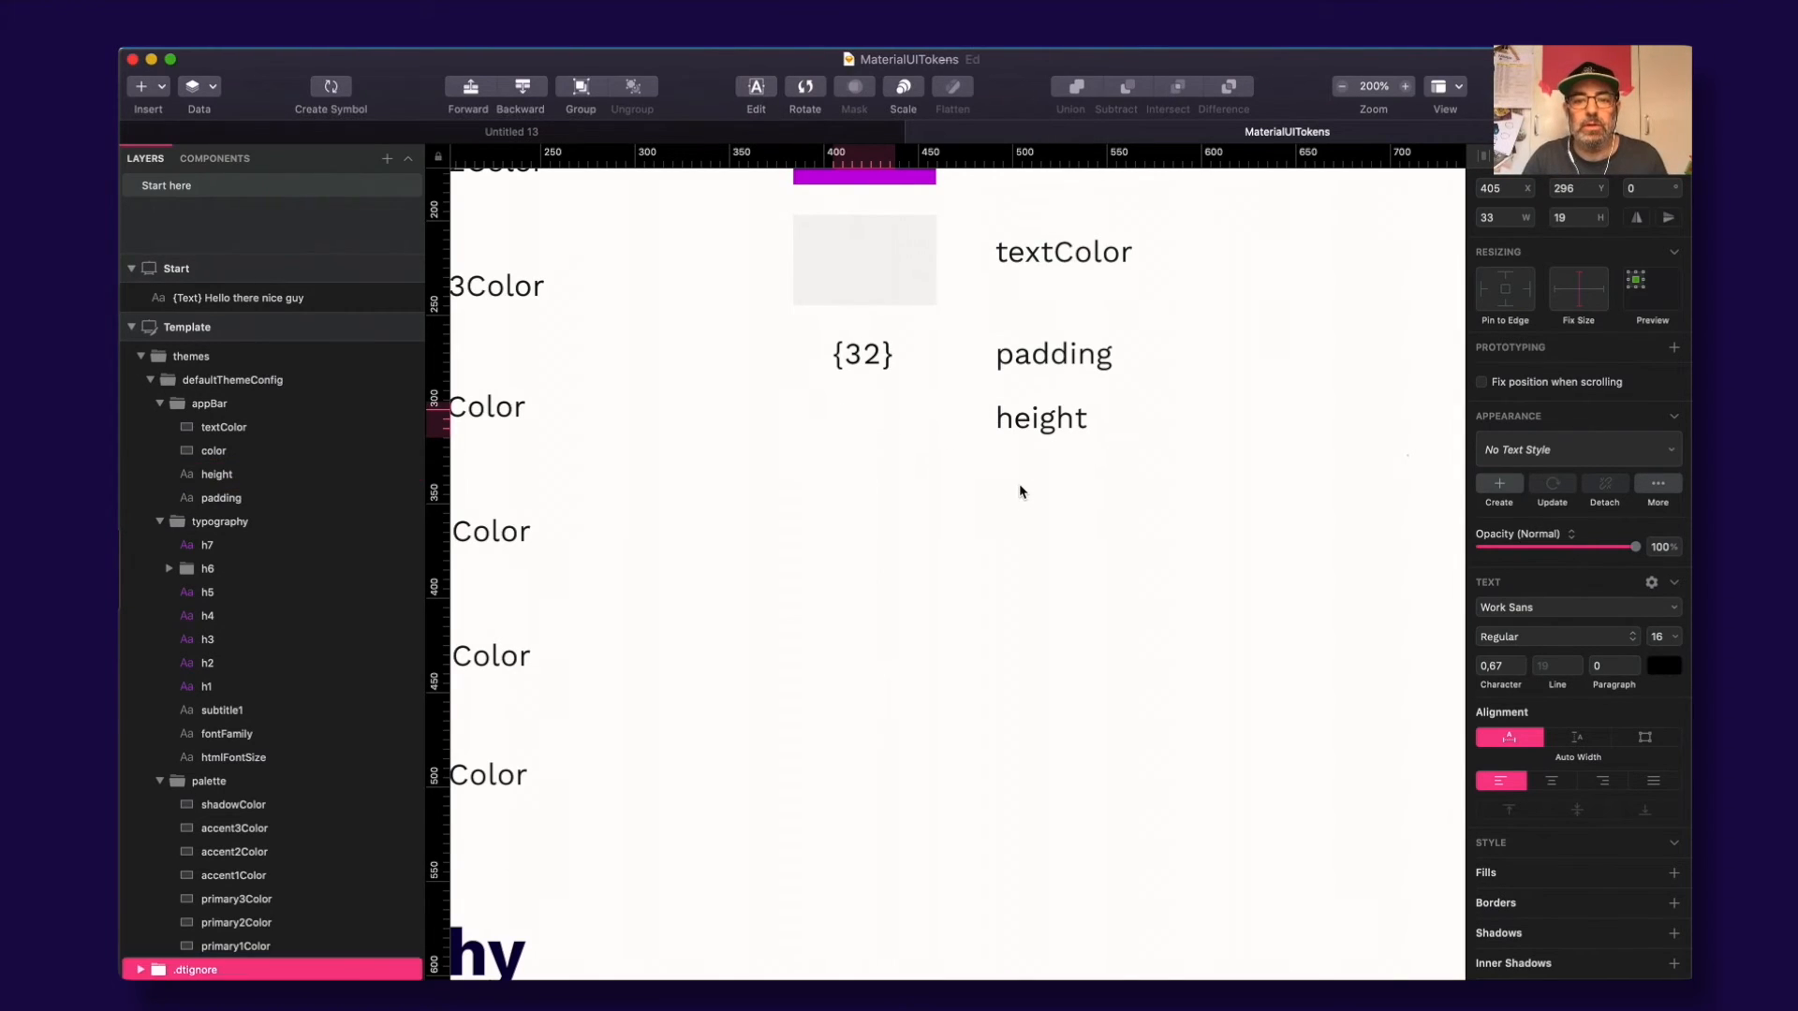
pyautogui.press('super+s')
pyautogui.press('super+1')
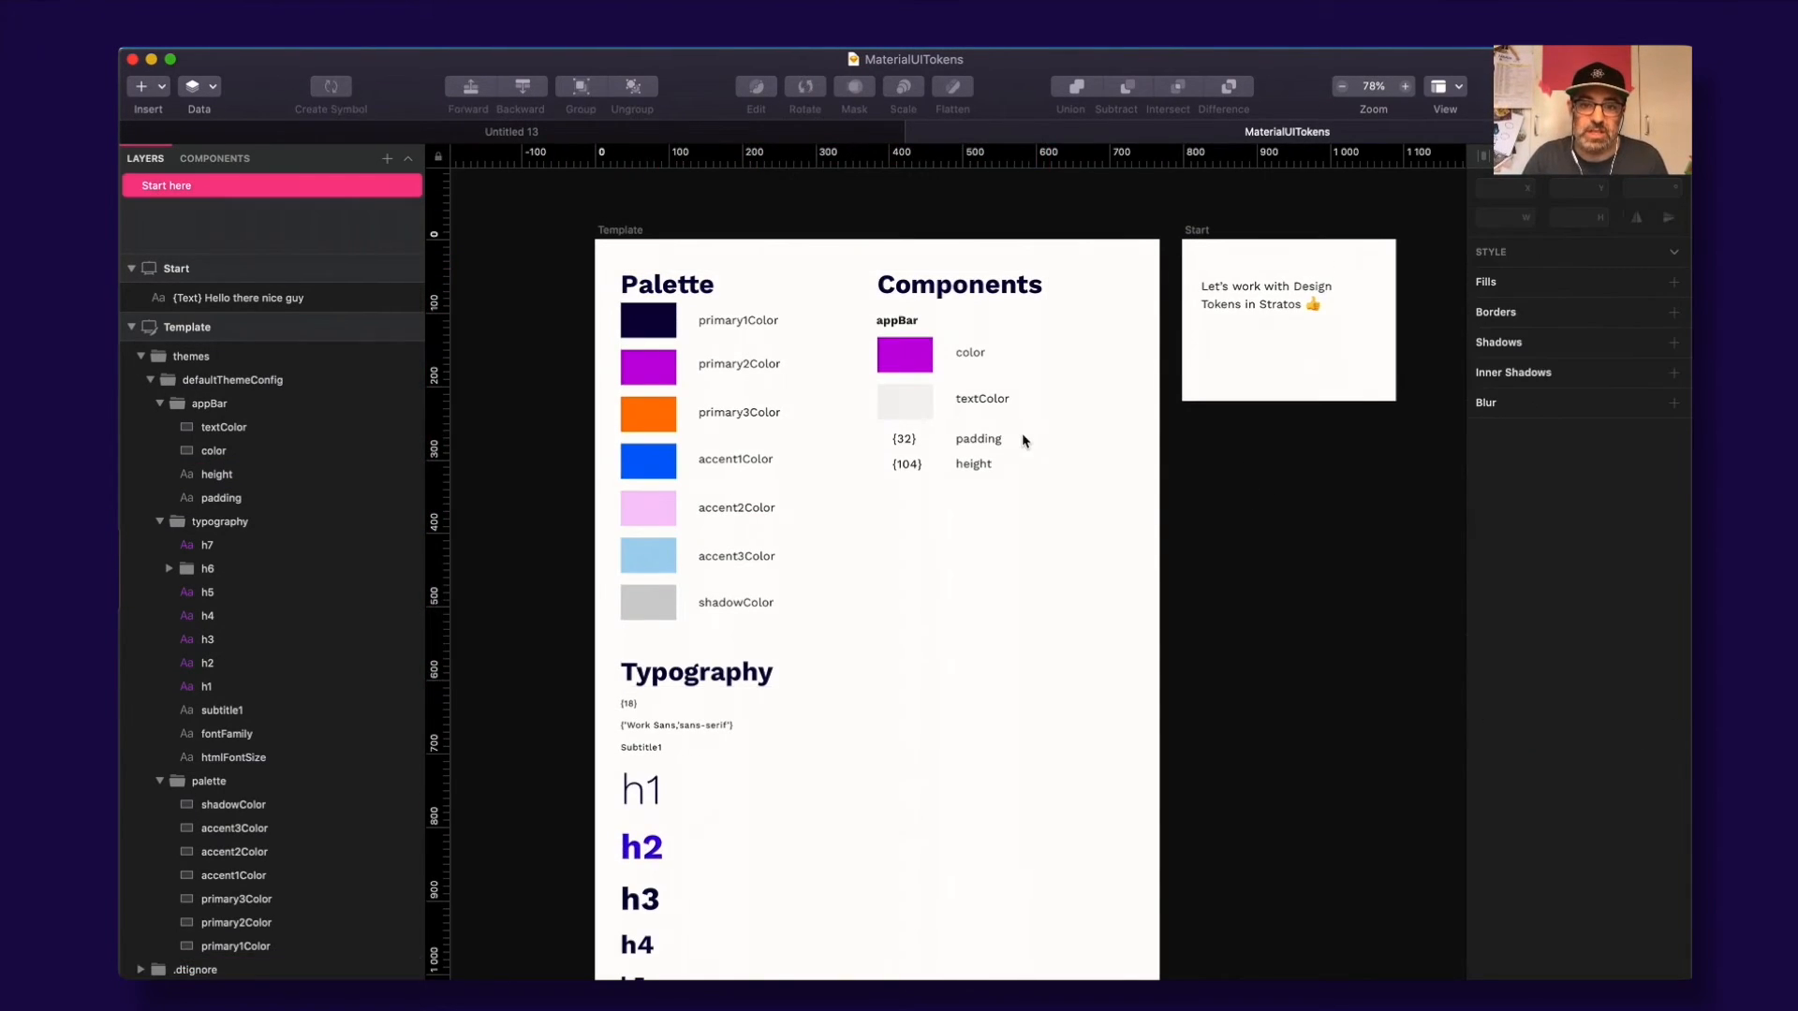
# Step: Switch to Stratos, open the Template artboard's design tokens and copy the defaultThemeConfig JSON with the appBar height of 104
pyautogui.press('super+Tab')
pyautogui.click(755, 513)
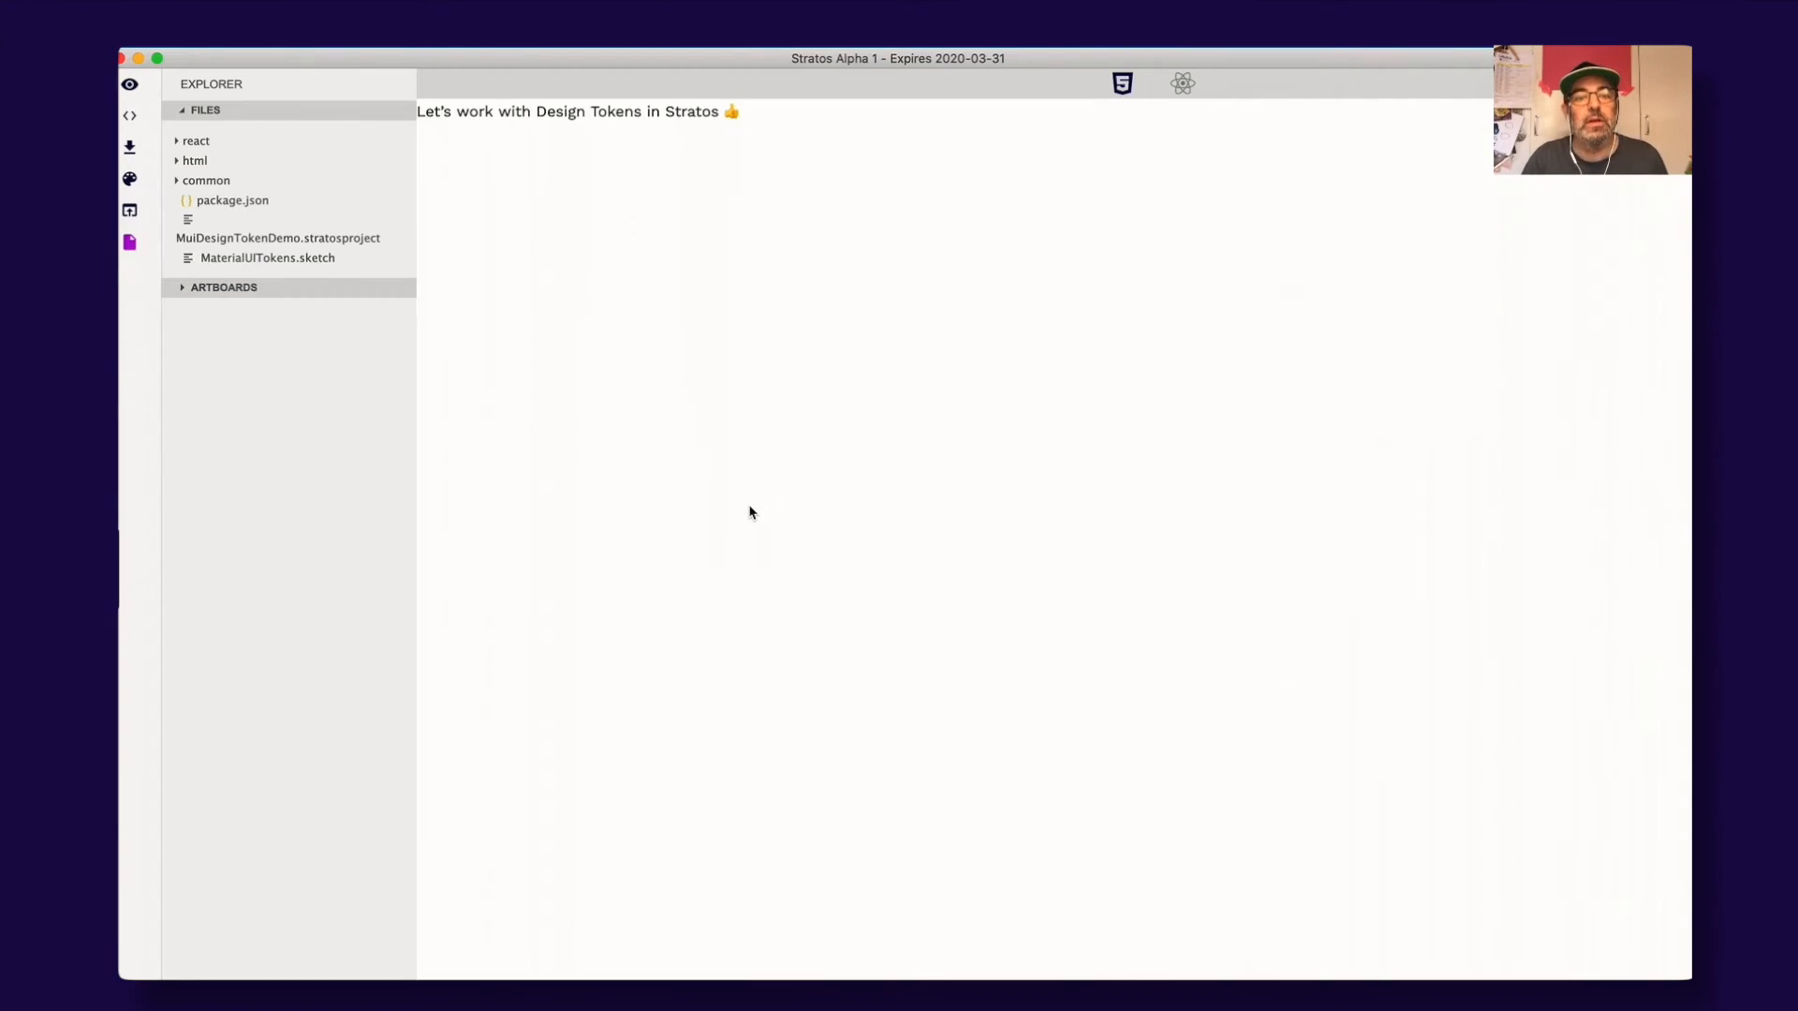
pyautogui.click(209, 290)
pyautogui.click(225, 340)
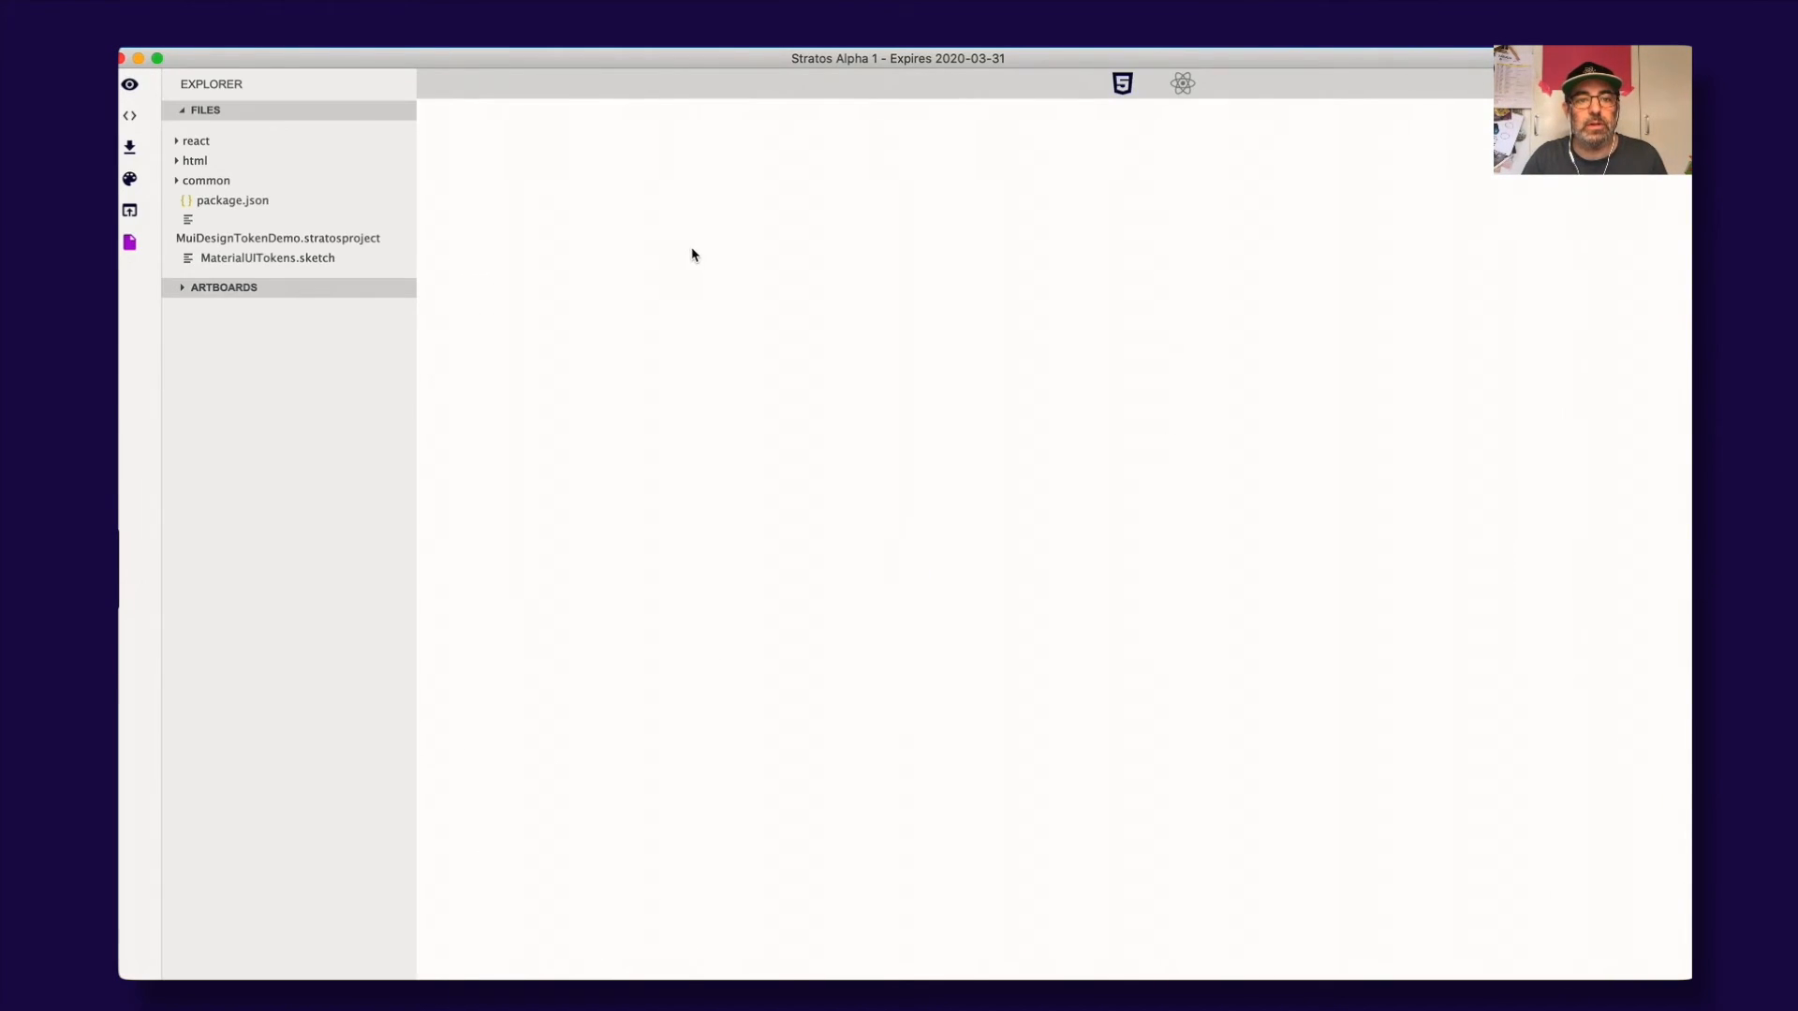
pyautogui.scroll(-15, 705, 299)
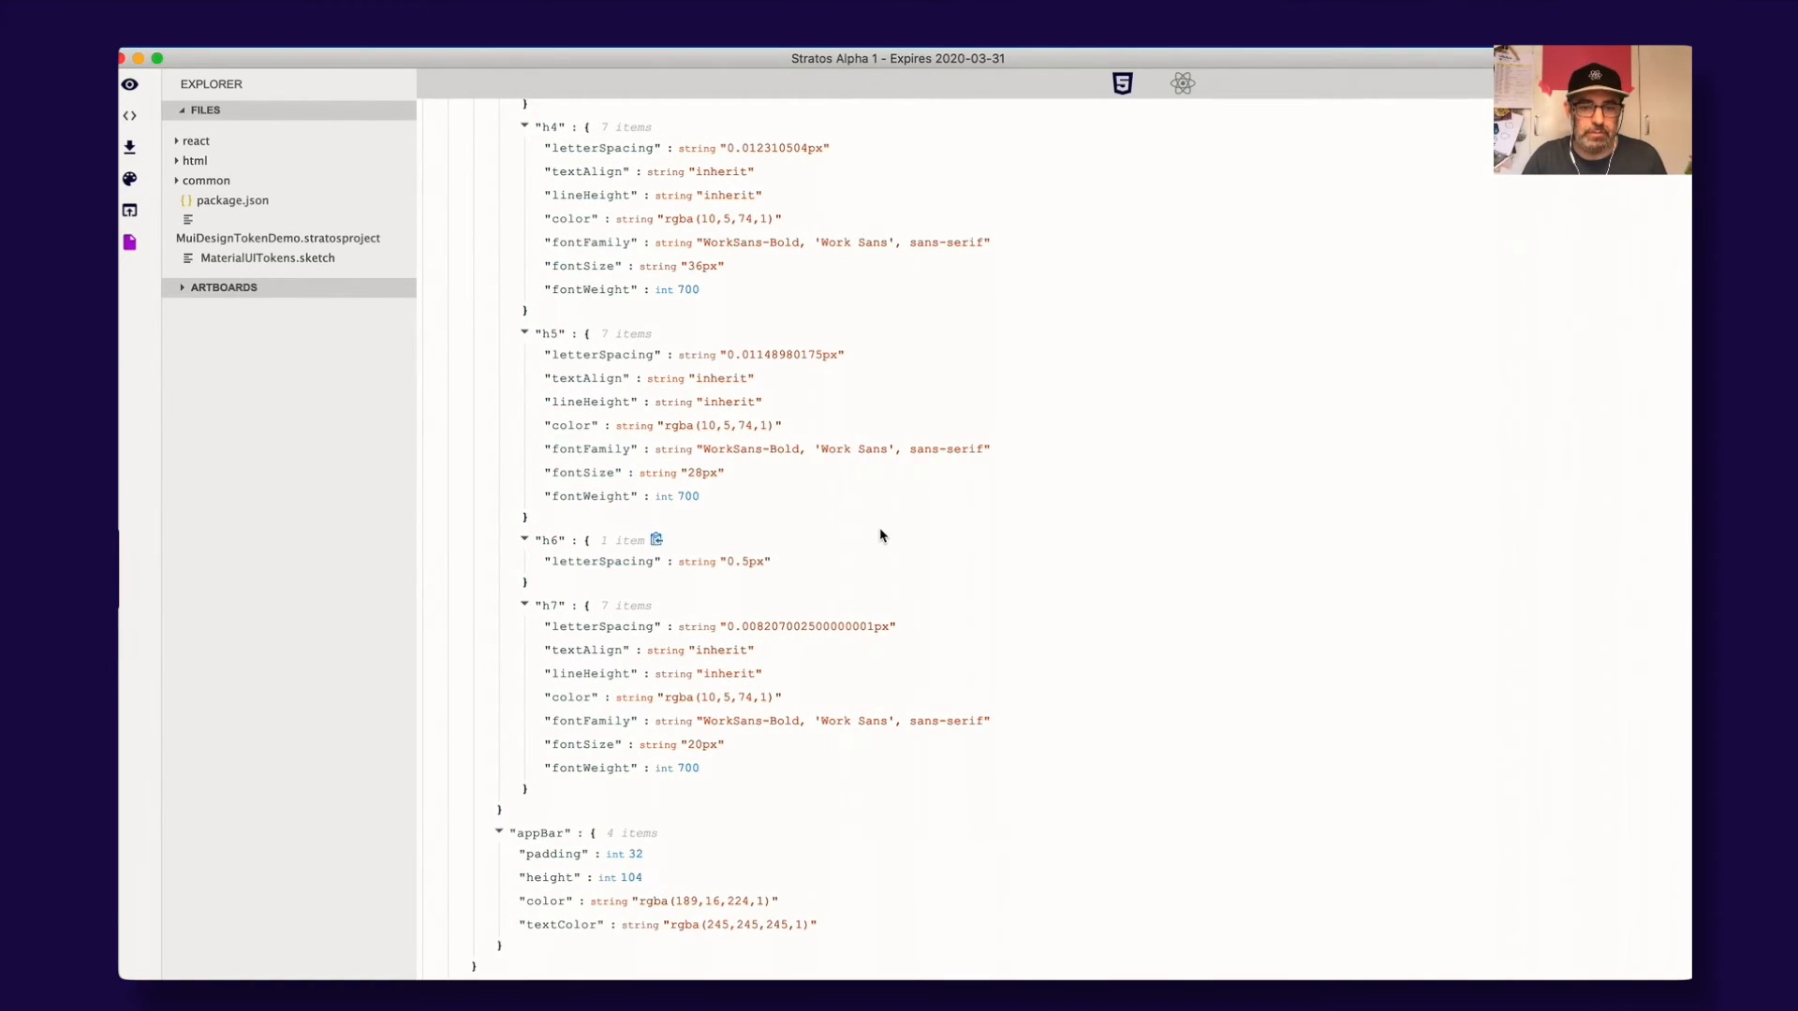
pyautogui.scroll(15, 879, 528)
pyautogui.moveTo(733, 151)
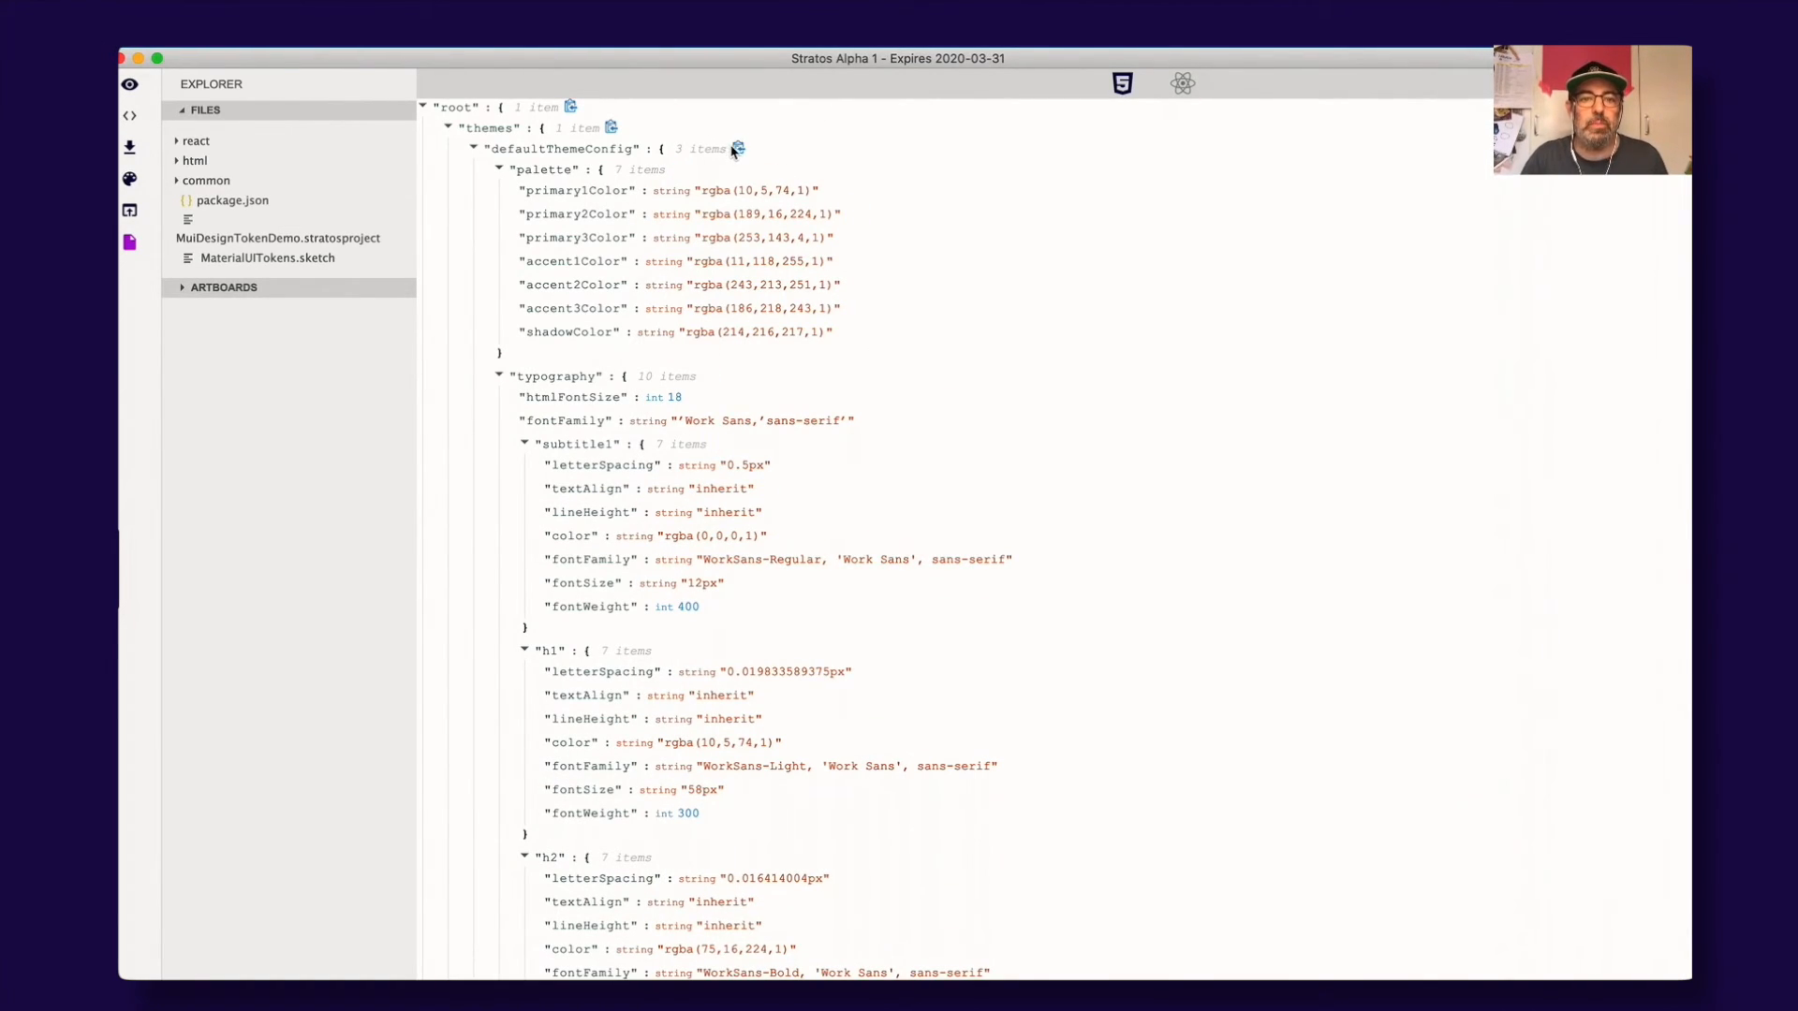
# Step: Switch to Mui Theme Generator in Safari and load the copied theme JSON with the appBar height of 104
pyautogui.press('super+Tab')
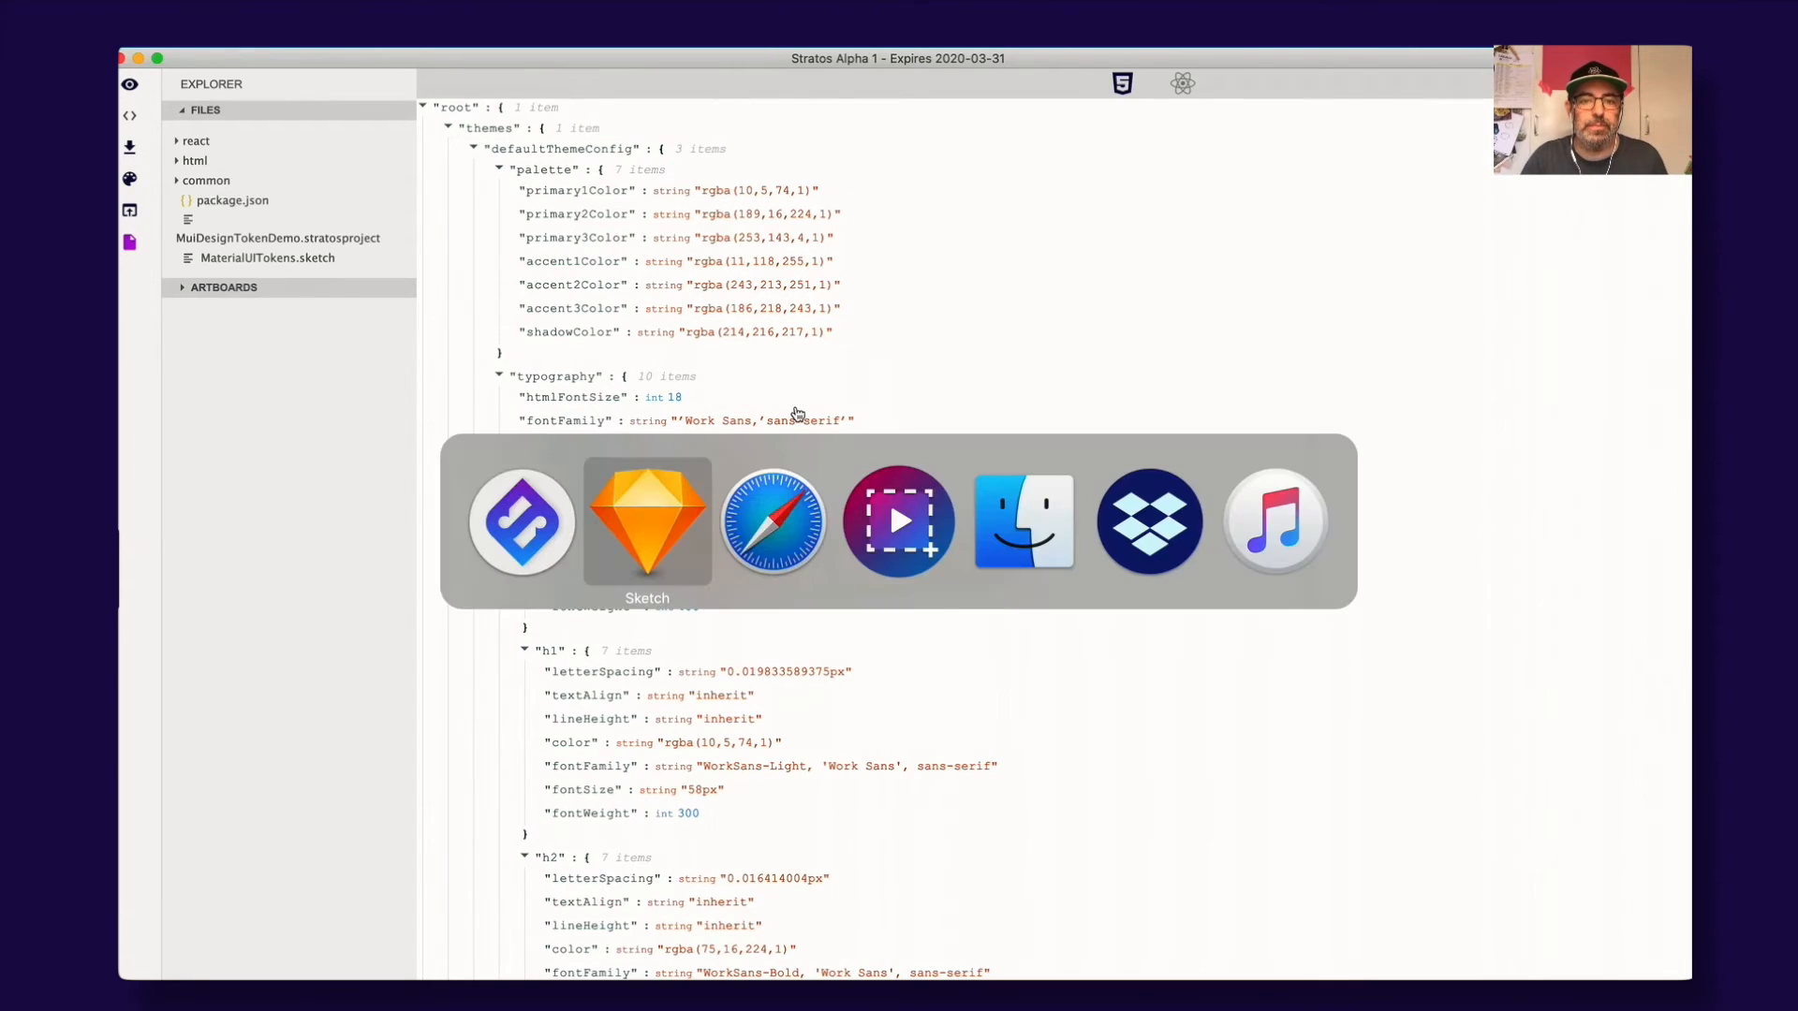
pyautogui.click(765, 496)
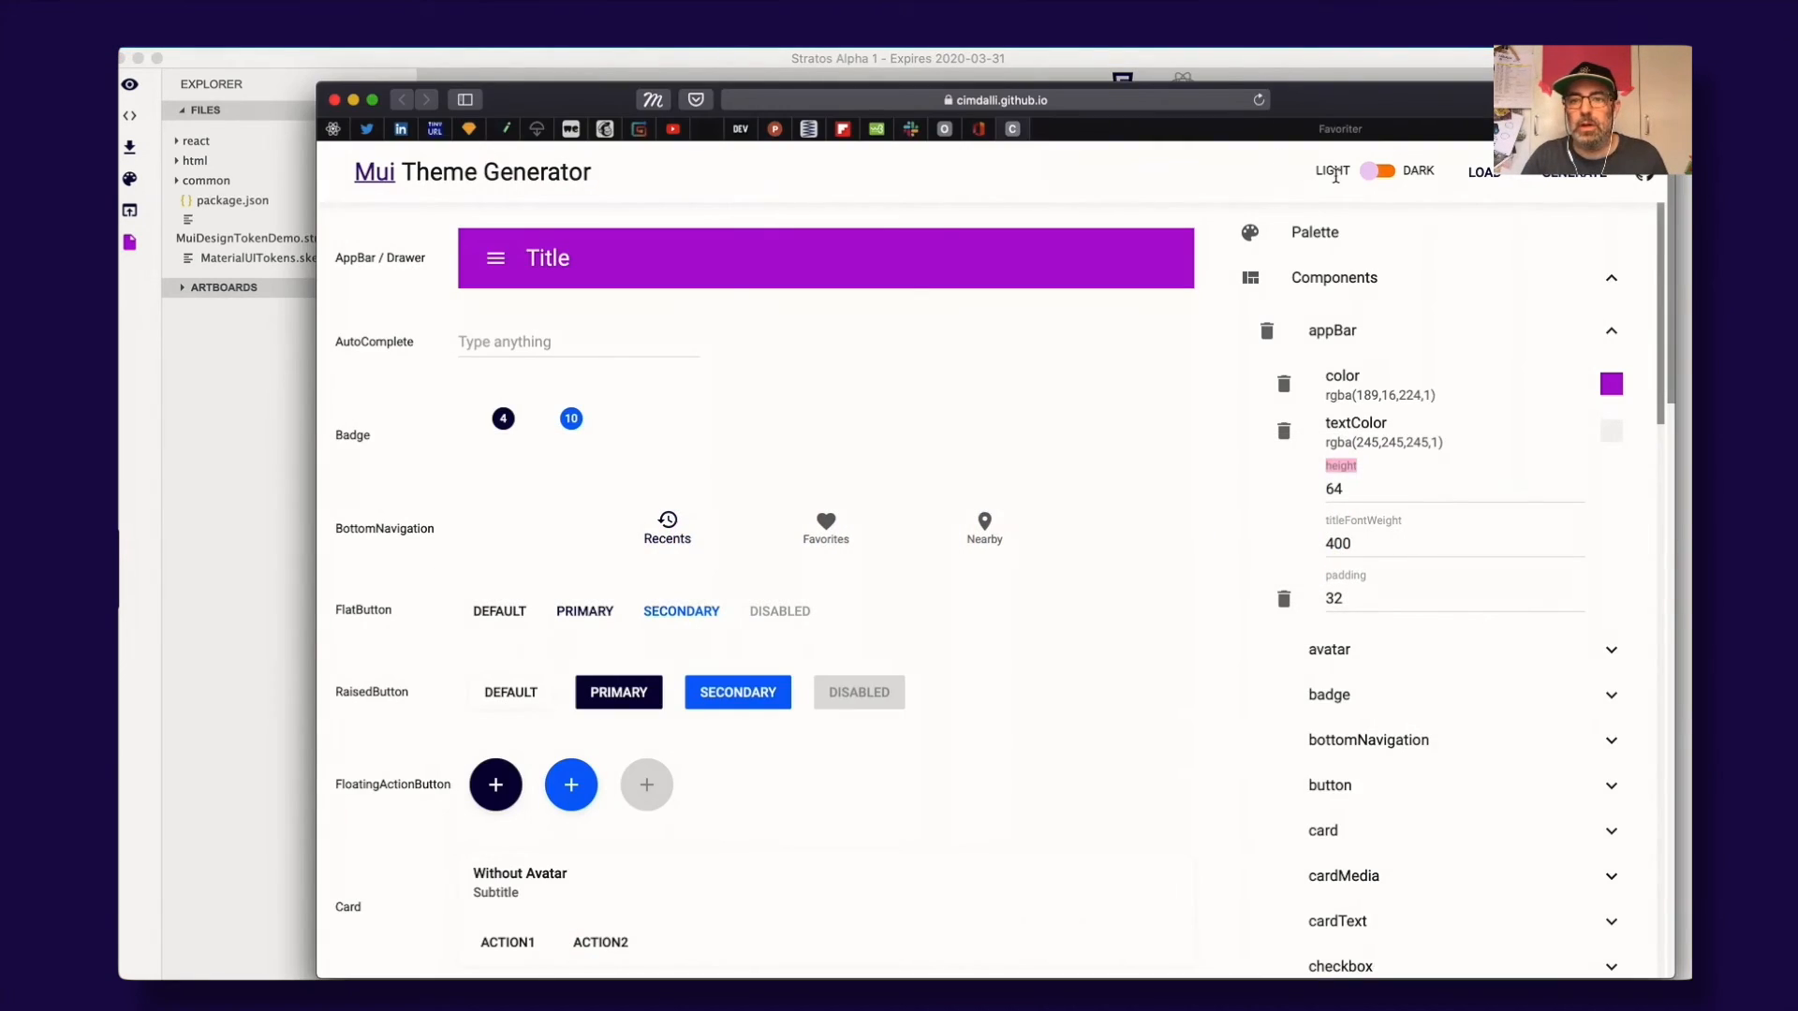
pyautogui.click(1507, 180)
pyautogui.click(1487, 202)
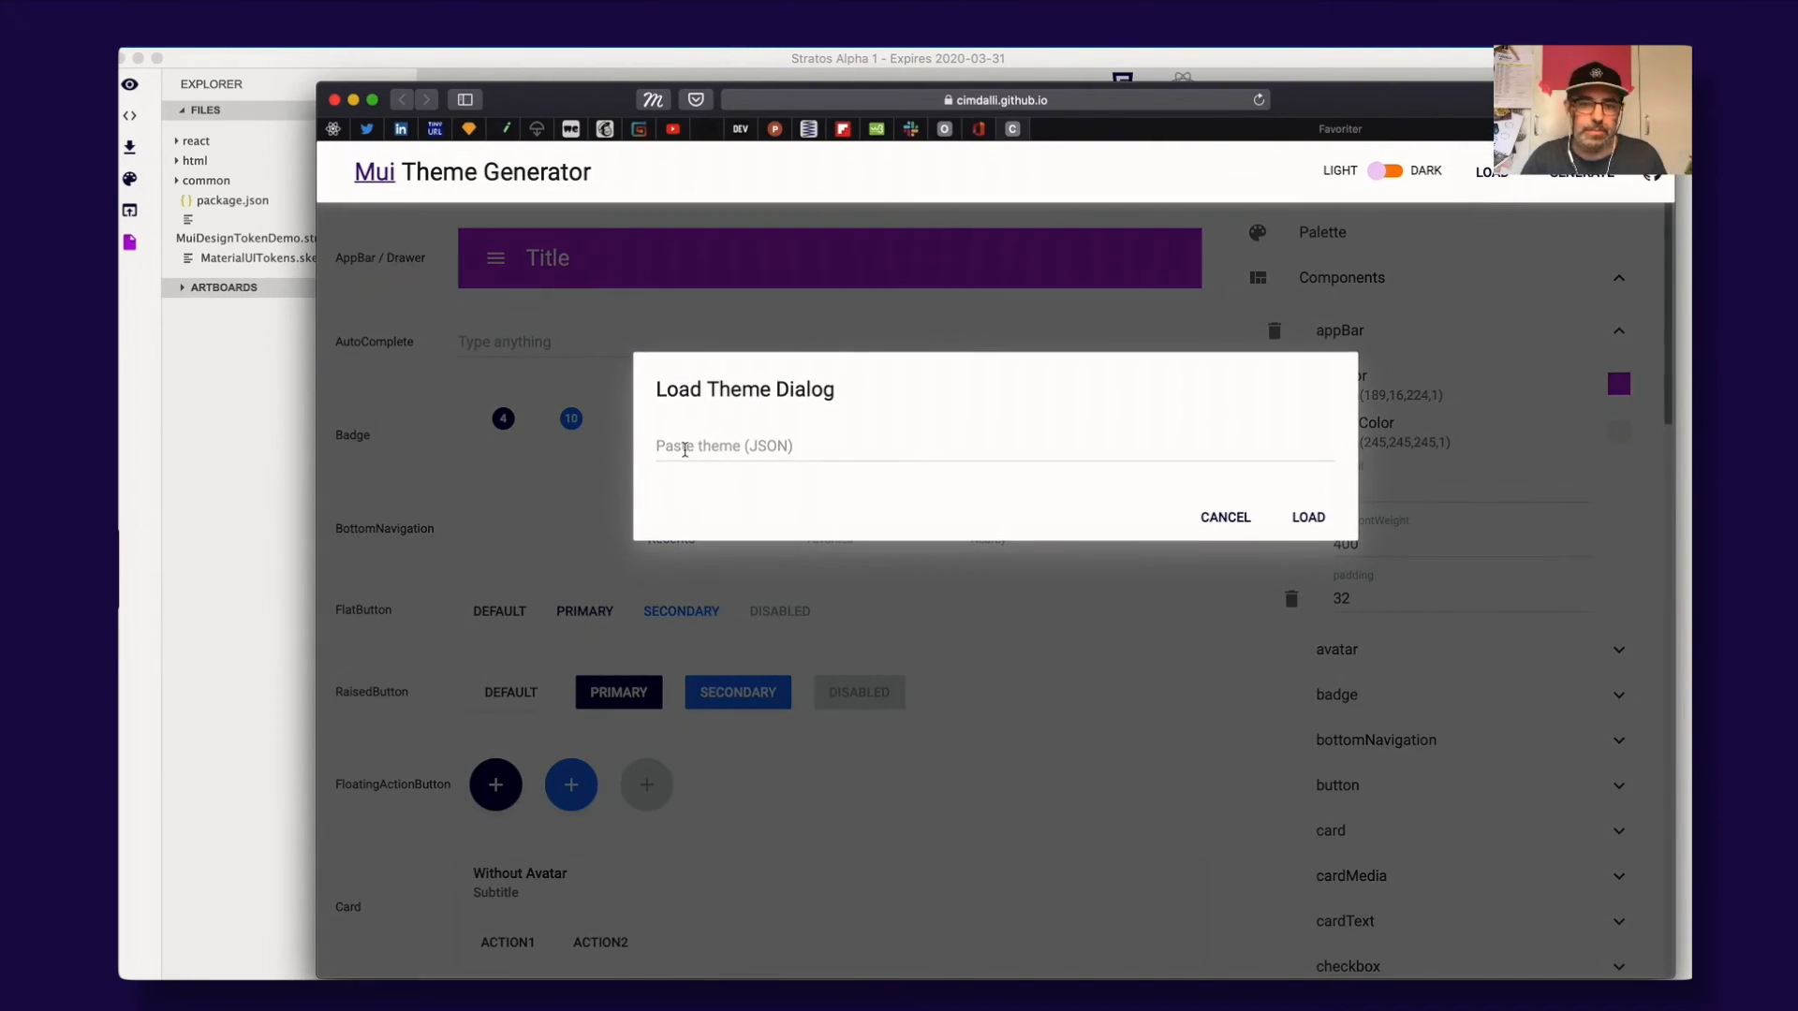
pyautogui.press('super+v')
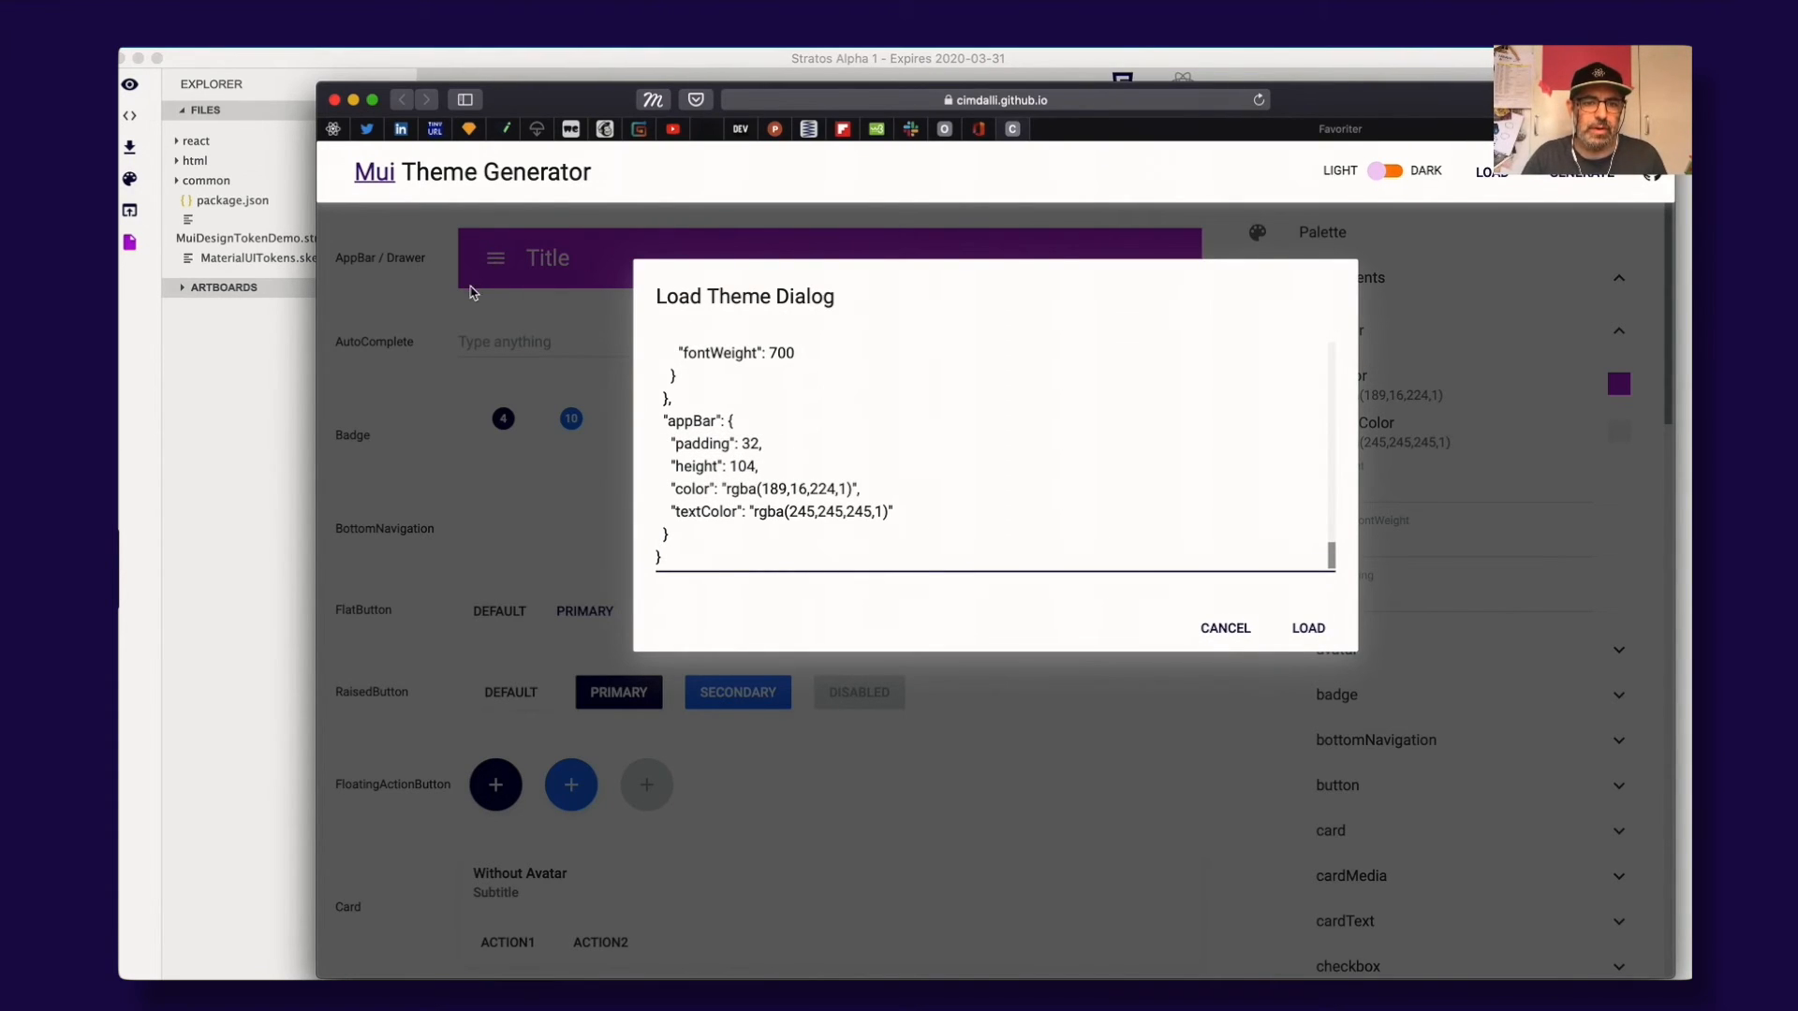
pyautogui.click(1323, 636)
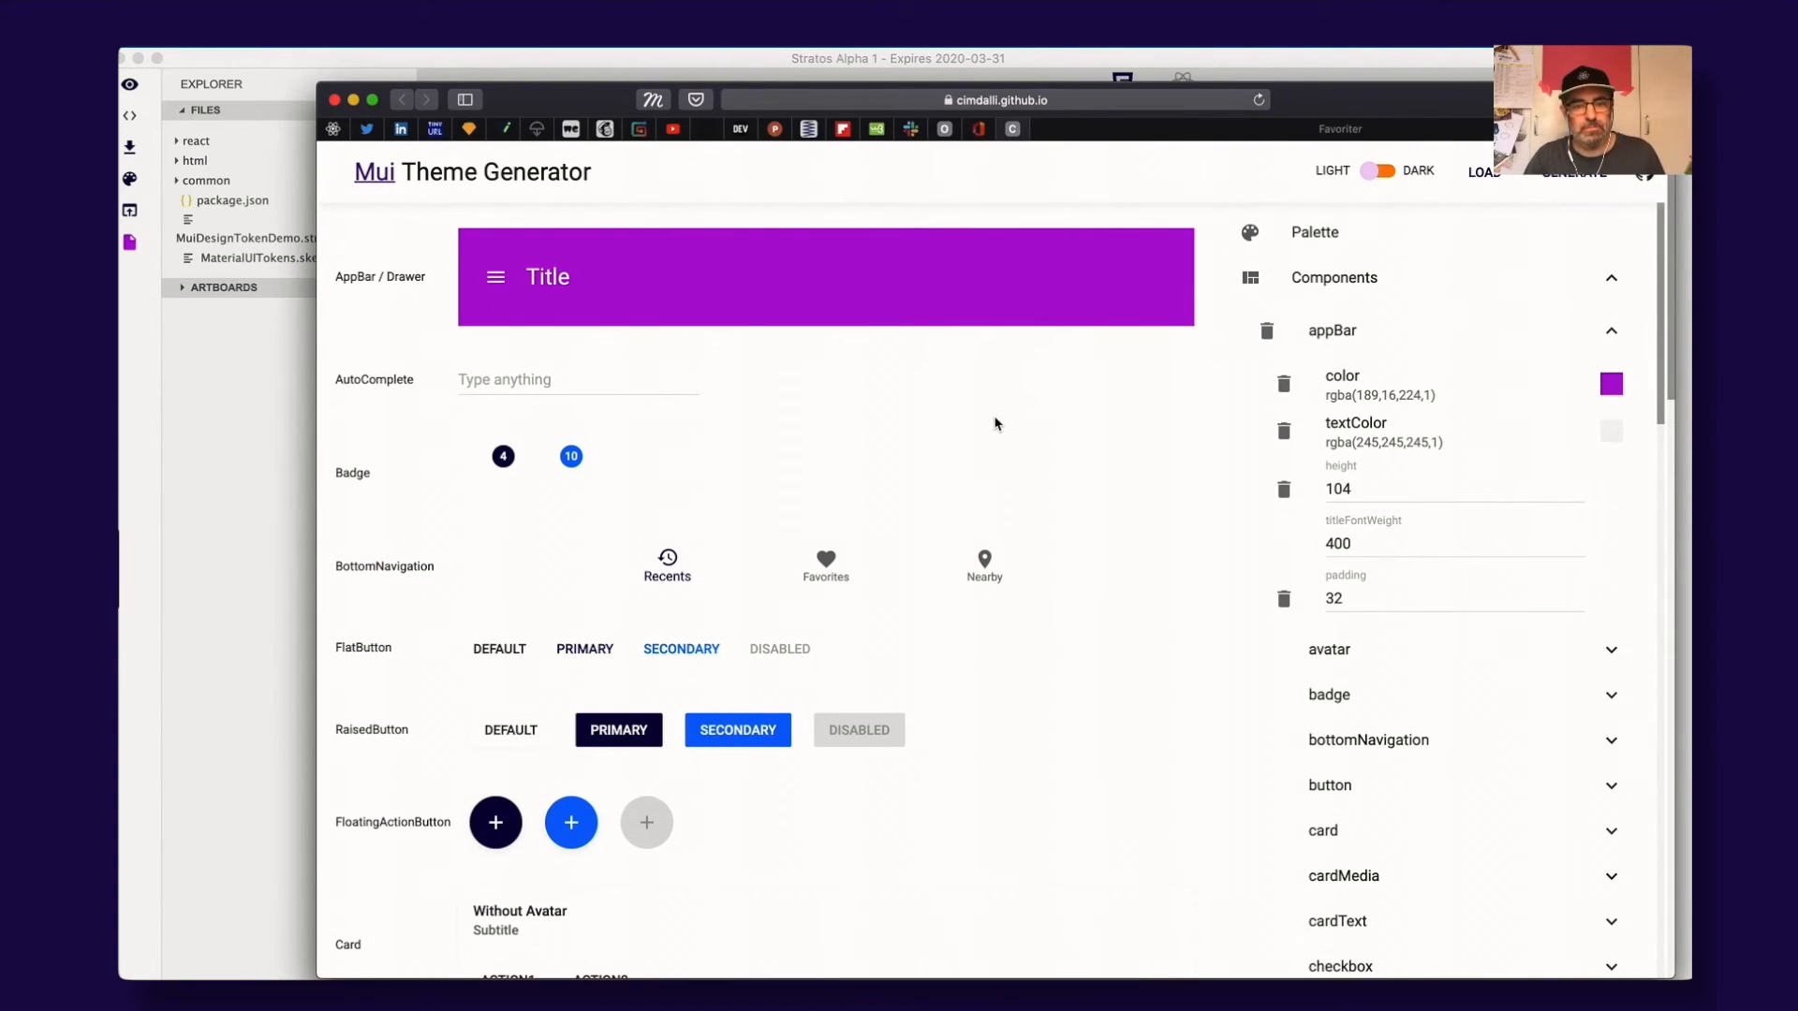
# Step: Switch to Sketch and change the appBar height value text to {68}
pyautogui.press('super+Tab')
pyautogui.press('super+Tab')
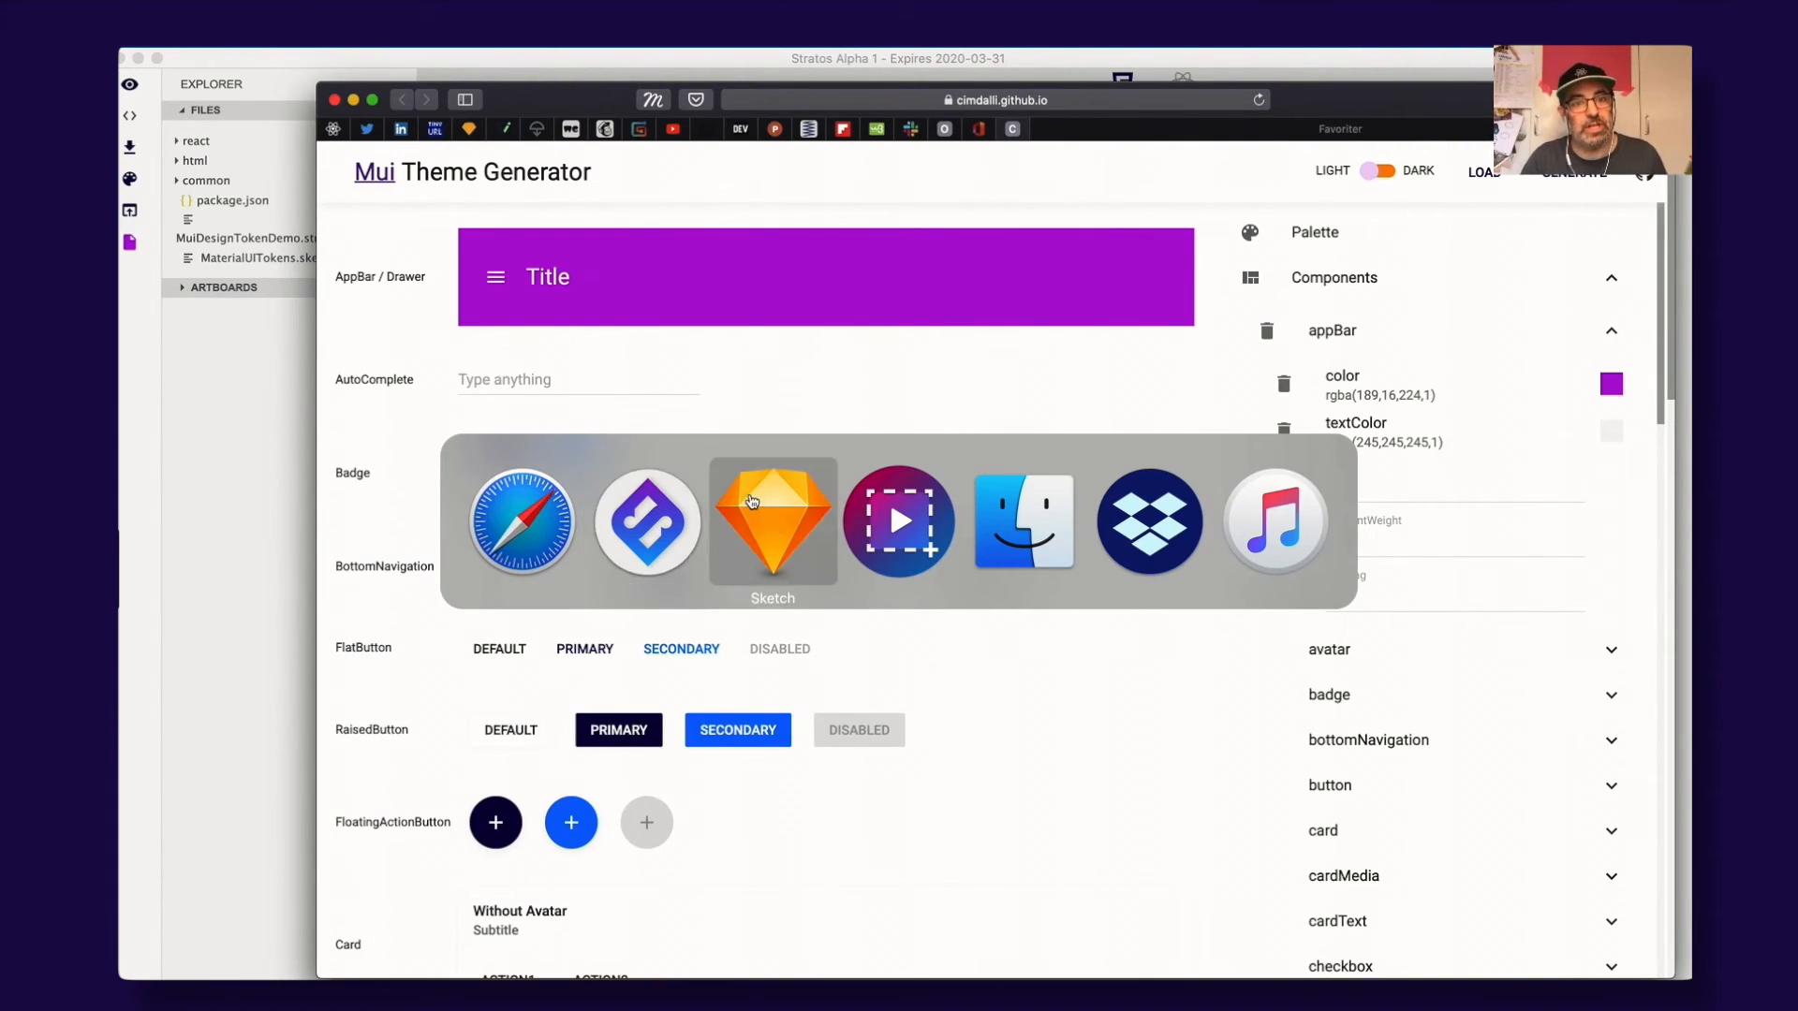
pyautogui.click(911, 465)
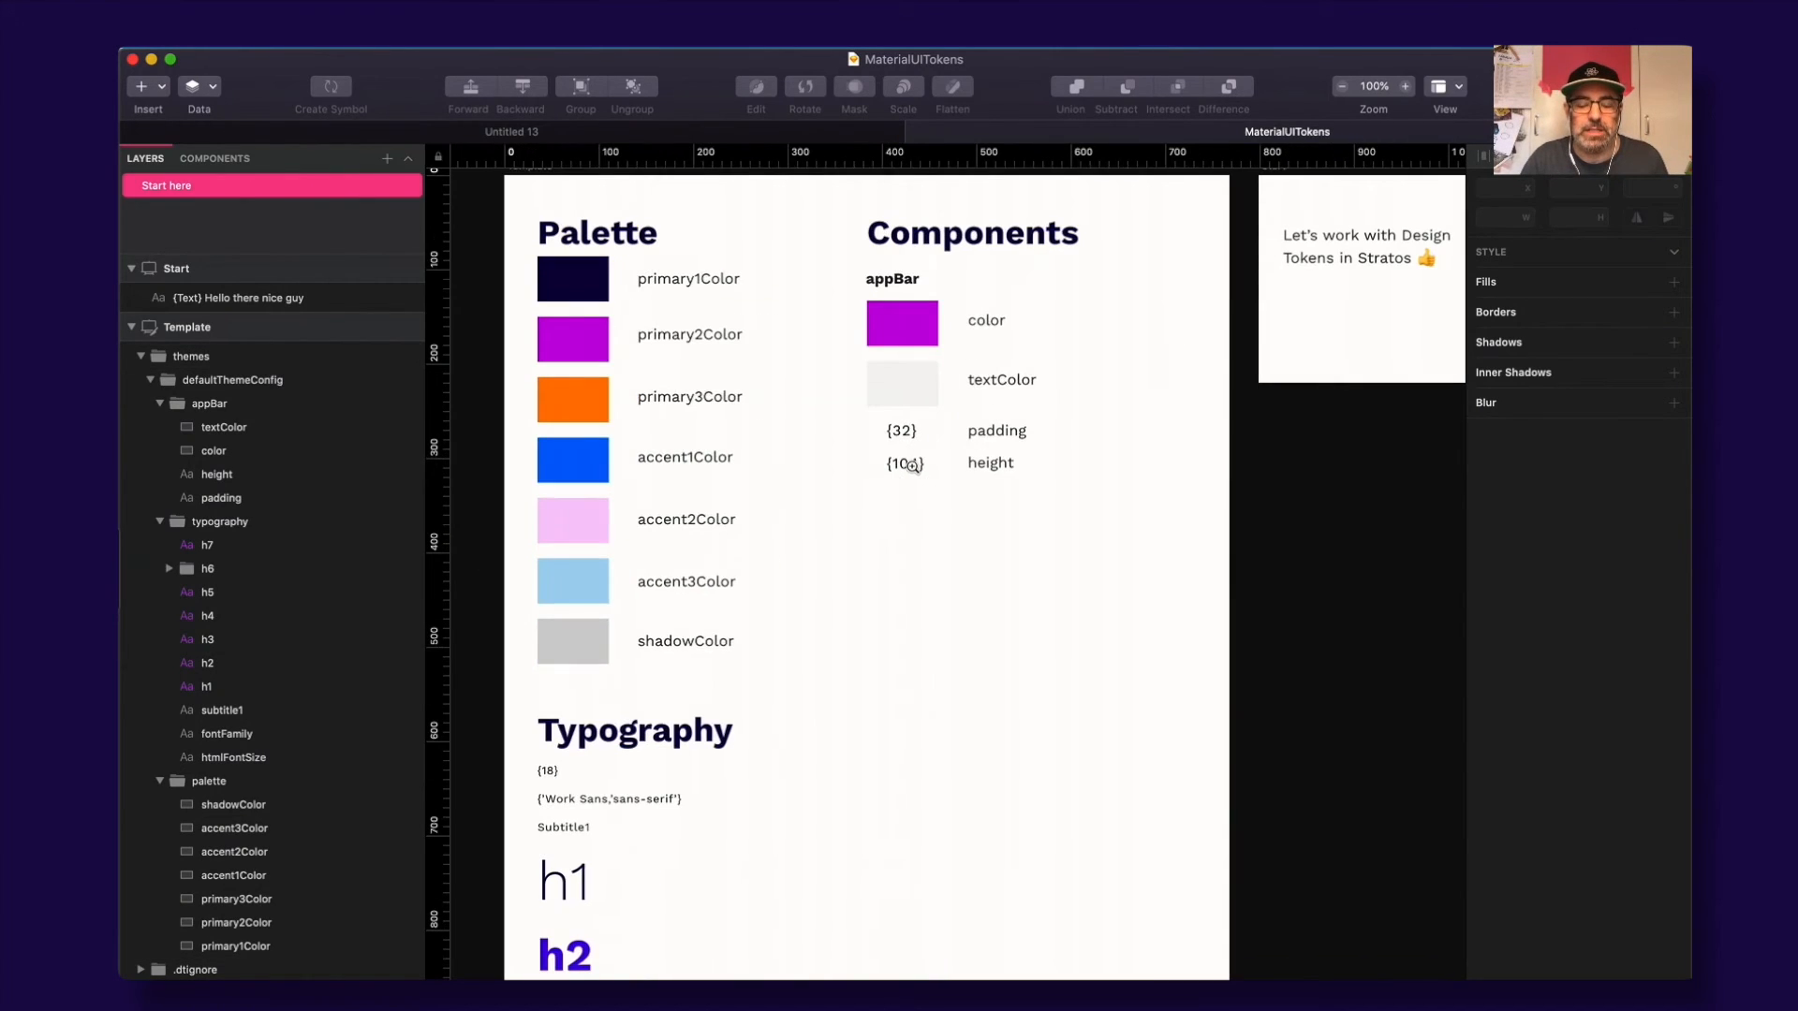
pyautogui.click(905, 463)
pyautogui.click(906, 463)
pyautogui.doubleClick(904, 463)
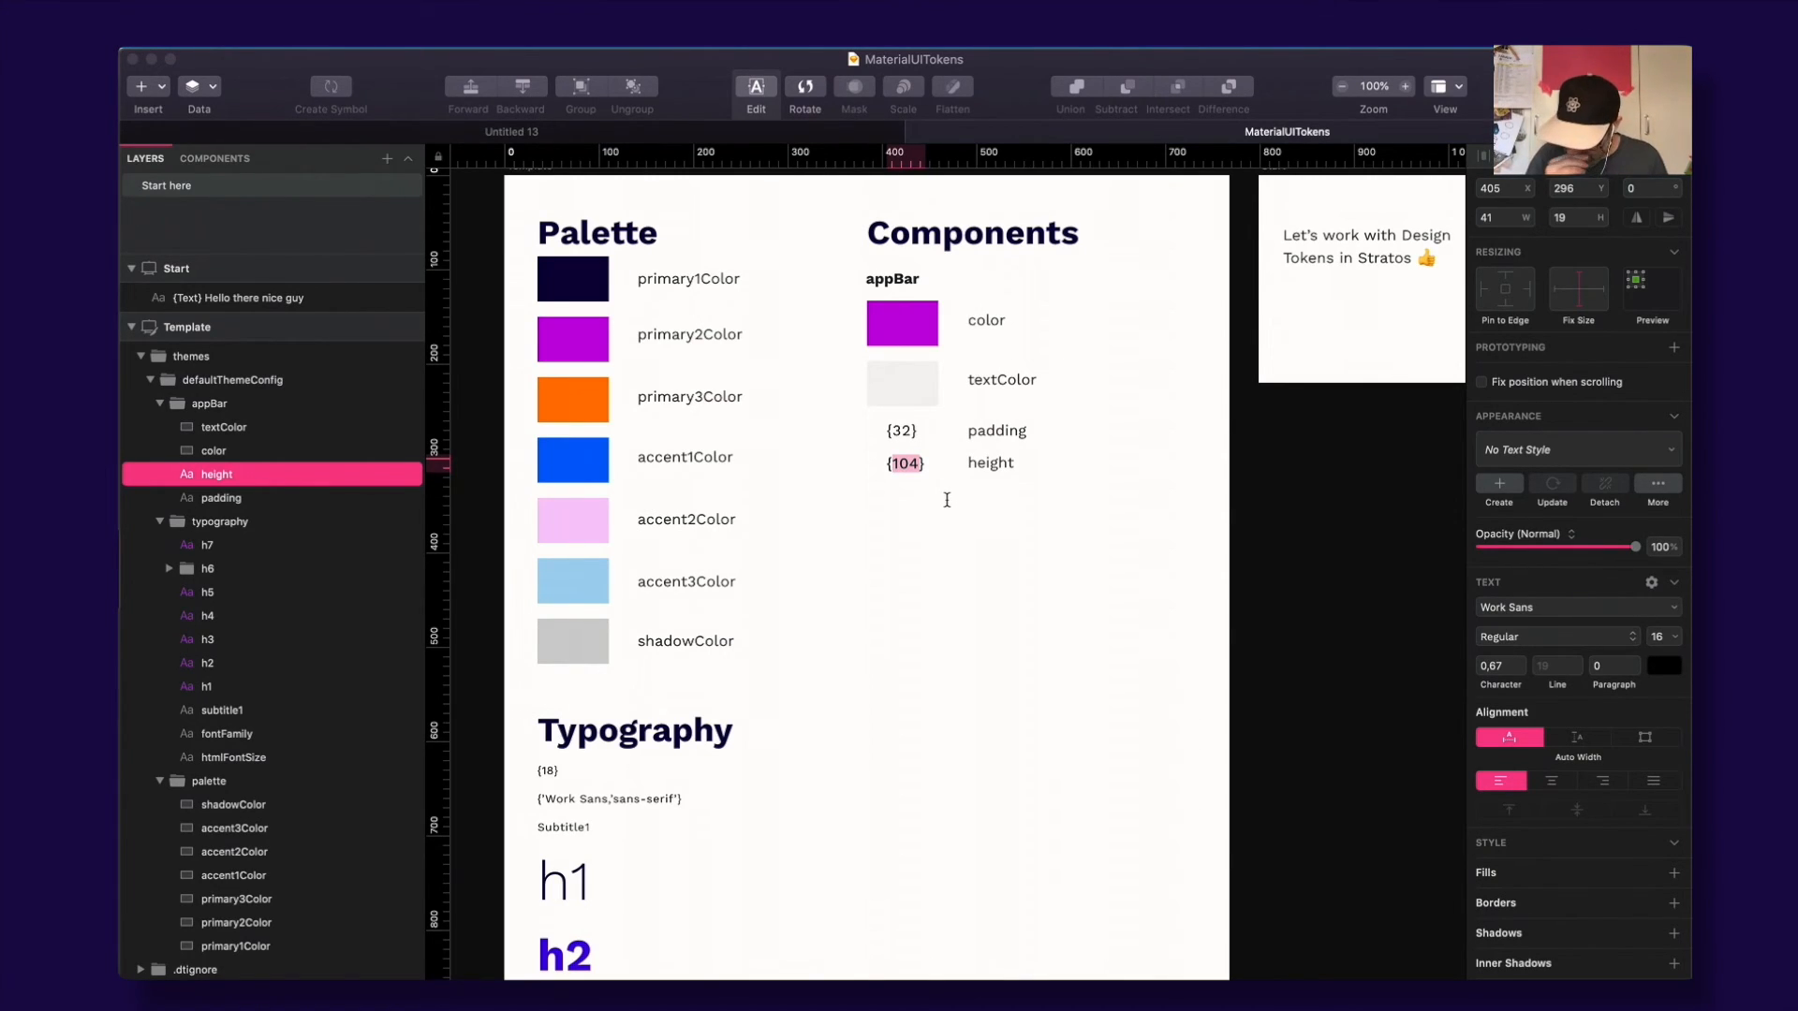
pyautogui.write('68')
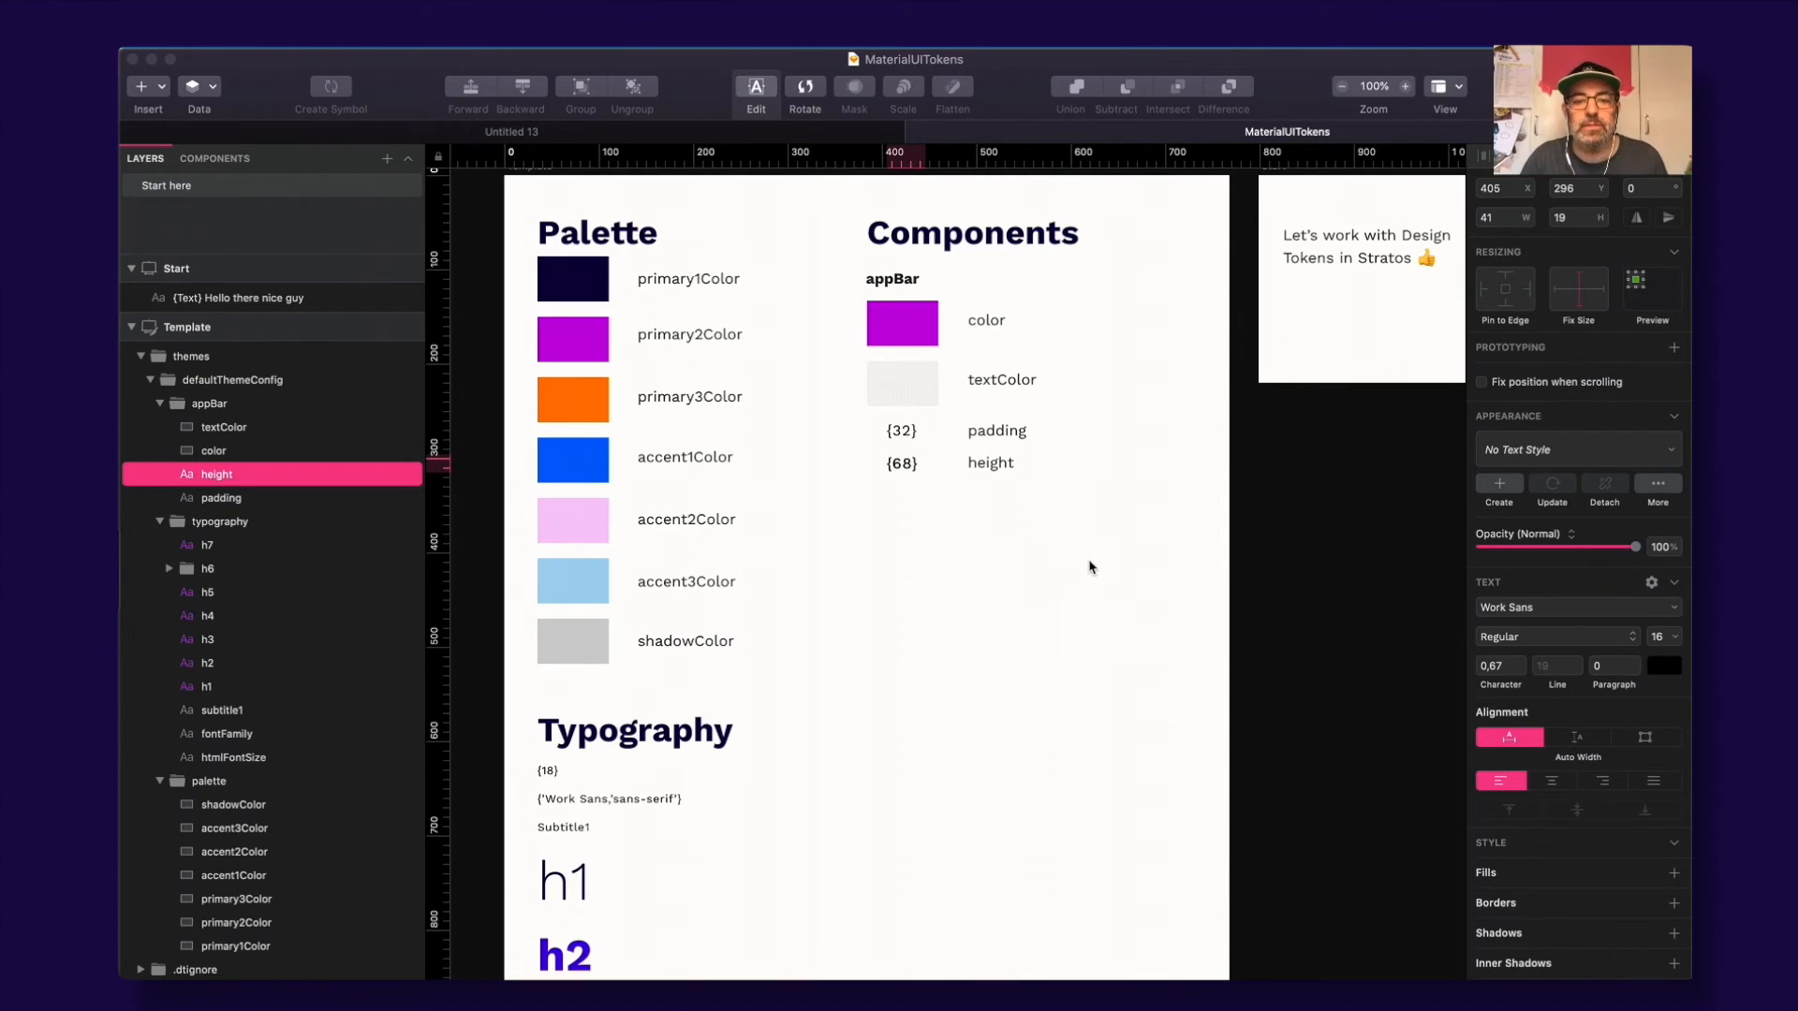
pyautogui.click(1028, 580)
# Step: Switch to Stratos and open the Template artboard's tokens to copy the updated defaultThemeConfig JSON
pyautogui.press('super+Tab')
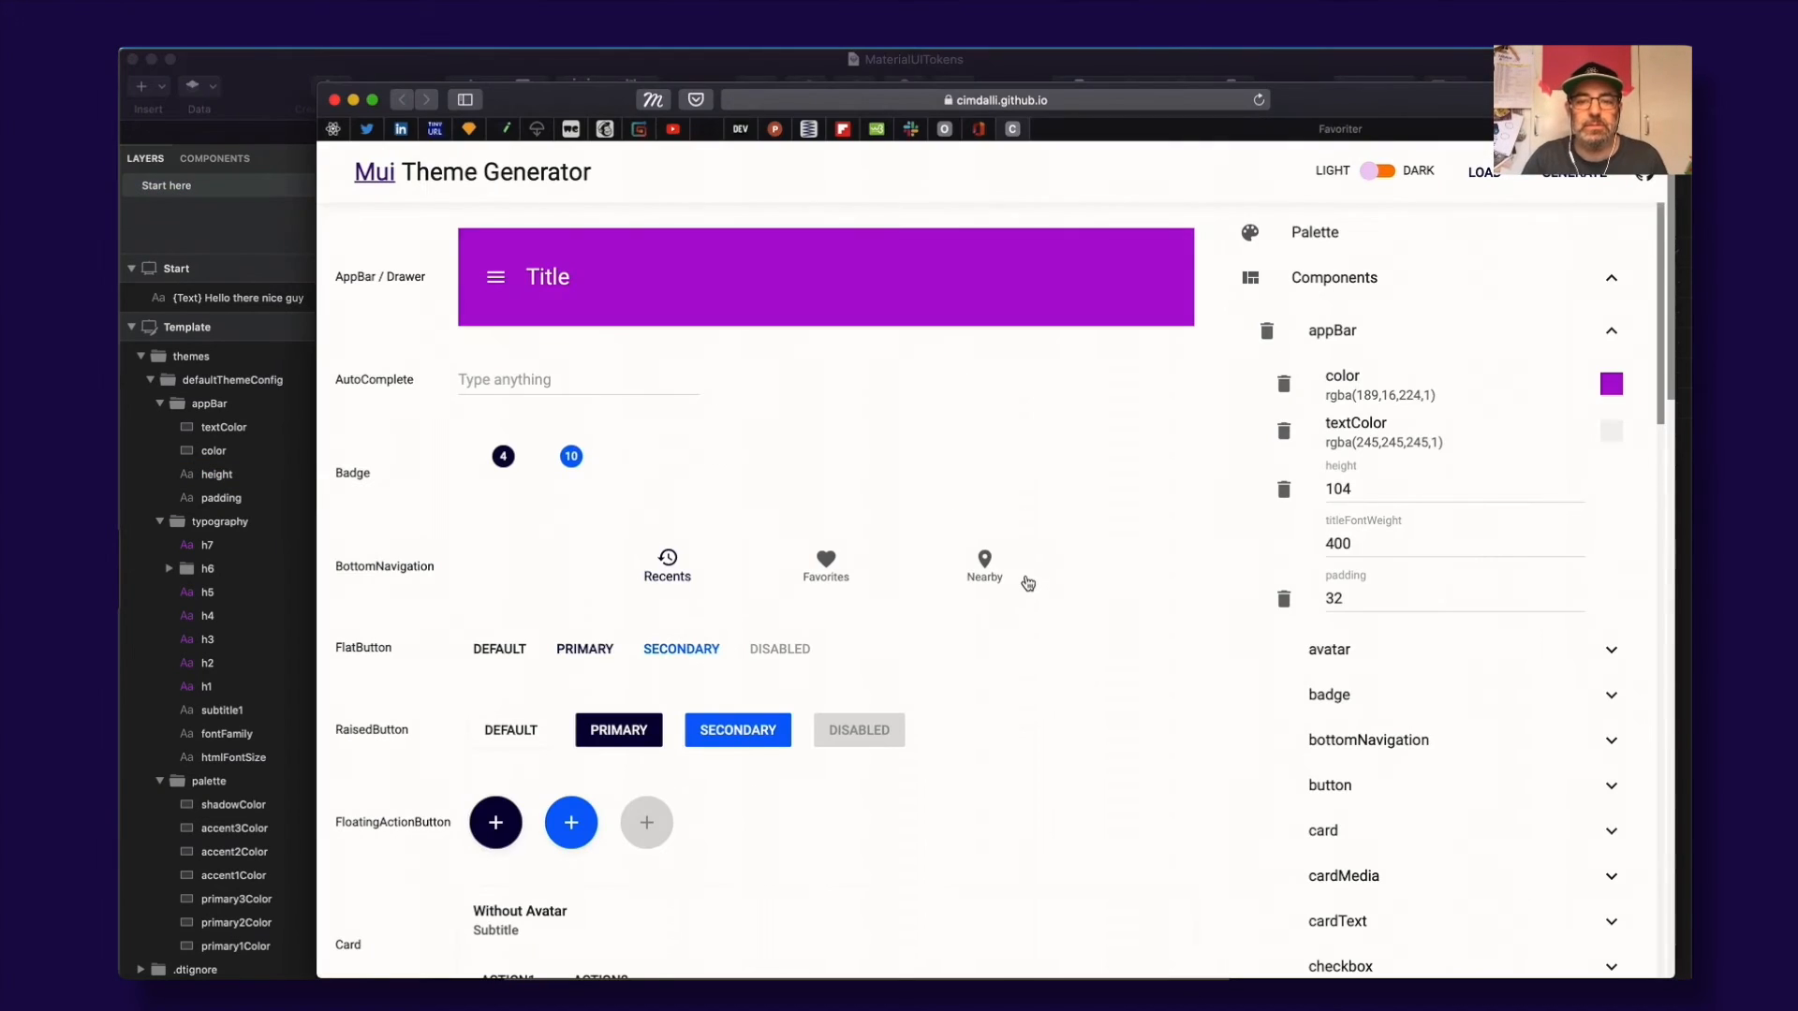
pyautogui.press('super+Tab')
pyautogui.press('super+Tab')
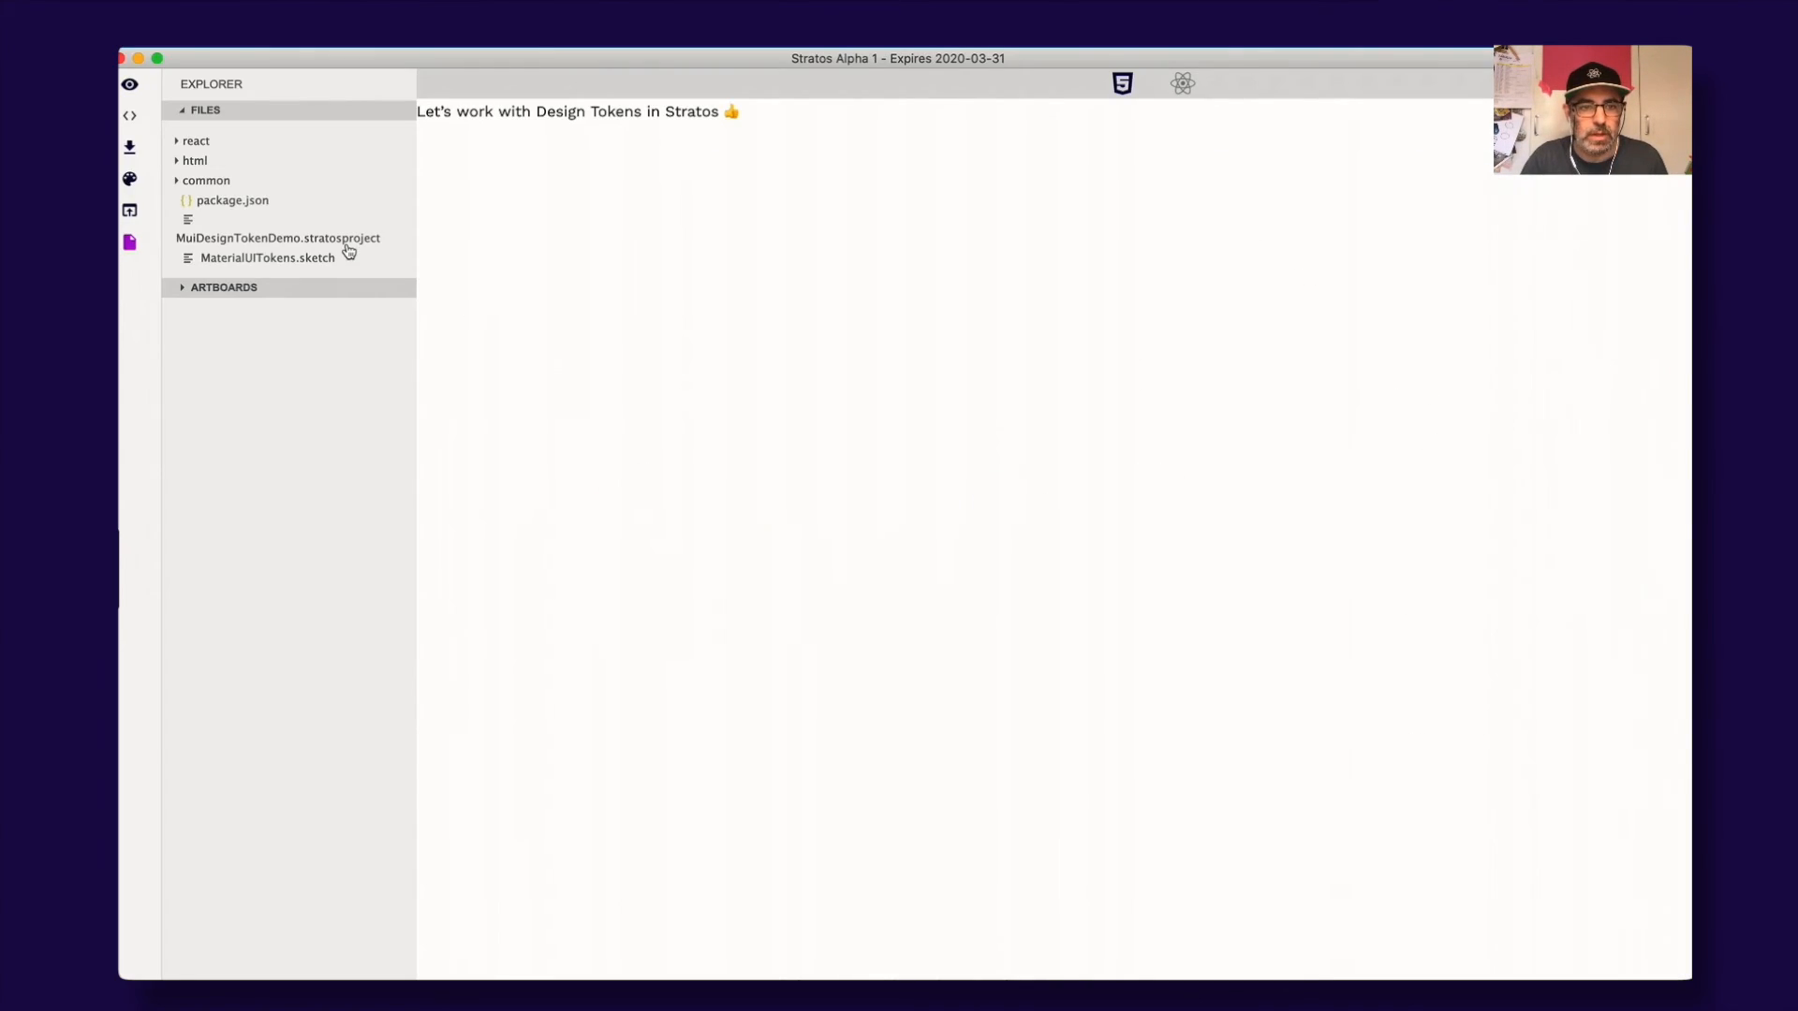
pyautogui.click(246, 296)
pyautogui.click(248, 336)
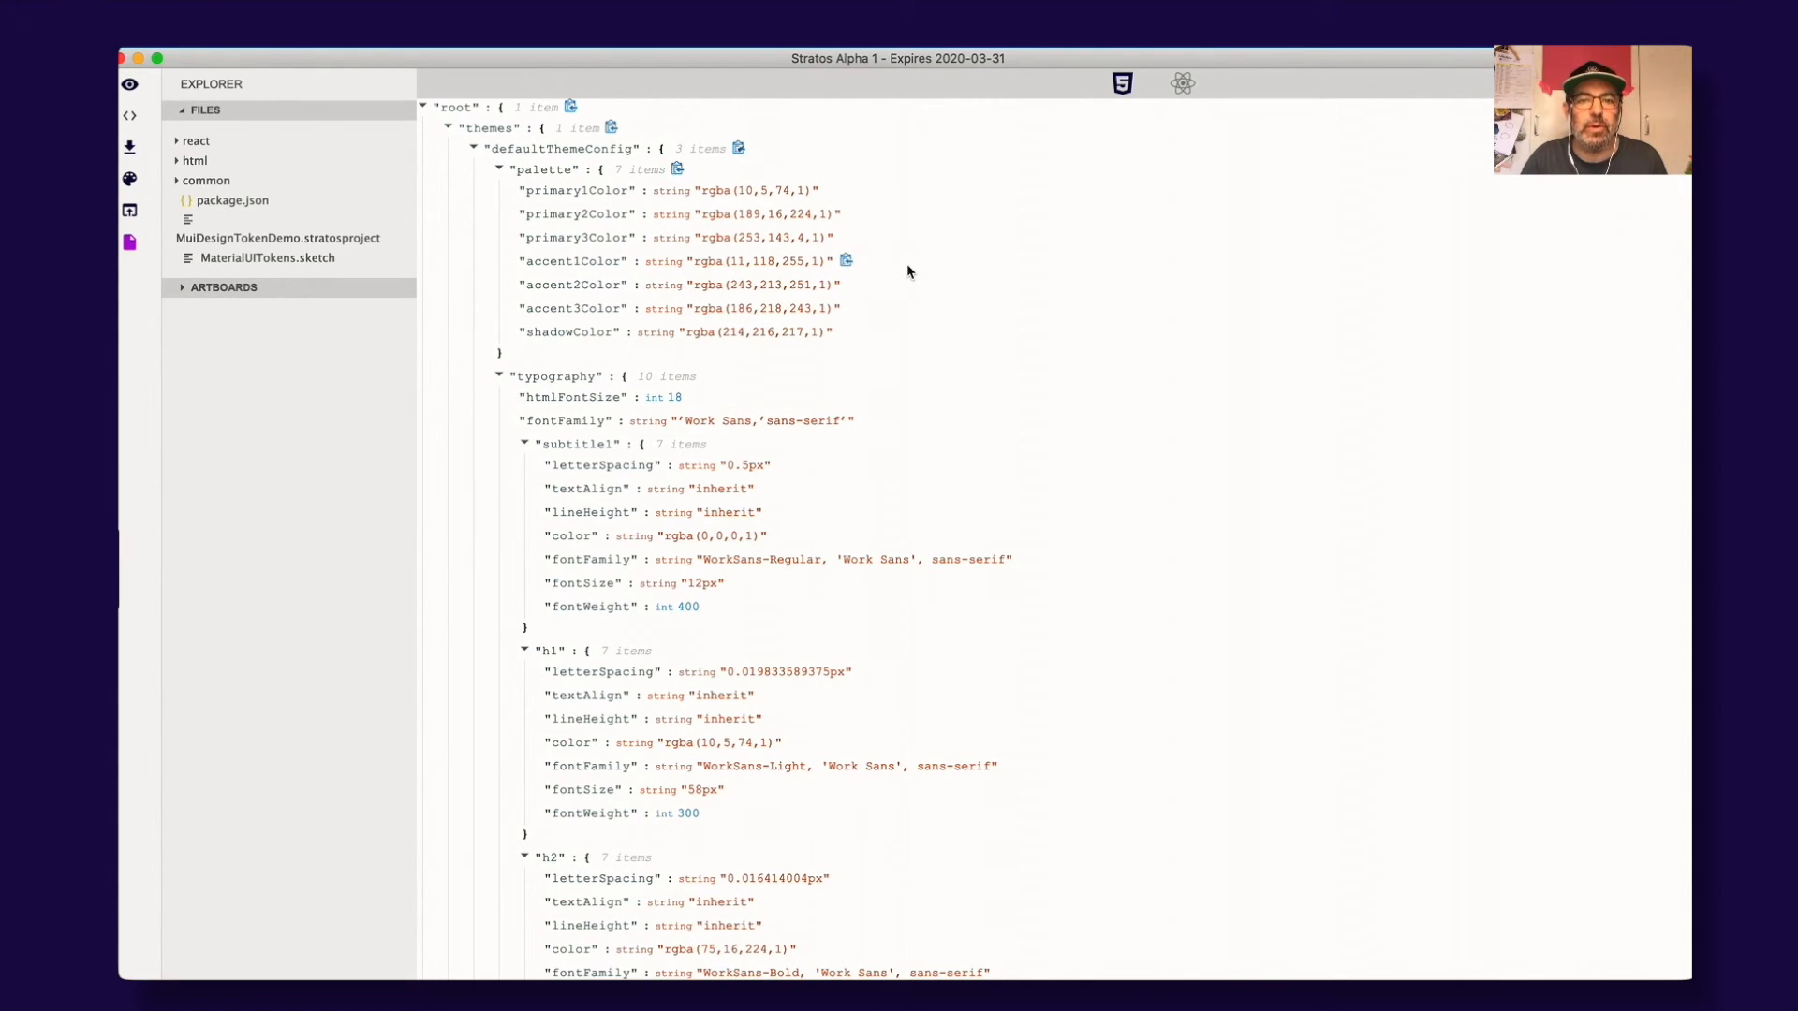
# Step: Switch to Mui Theme Generator in Safari and load the copied theme JSON with the appBar height of 68
pyautogui.press('super+Tab')
pyautogui.press('super+Tab')
pyautogui.press('super+shift+Tab')
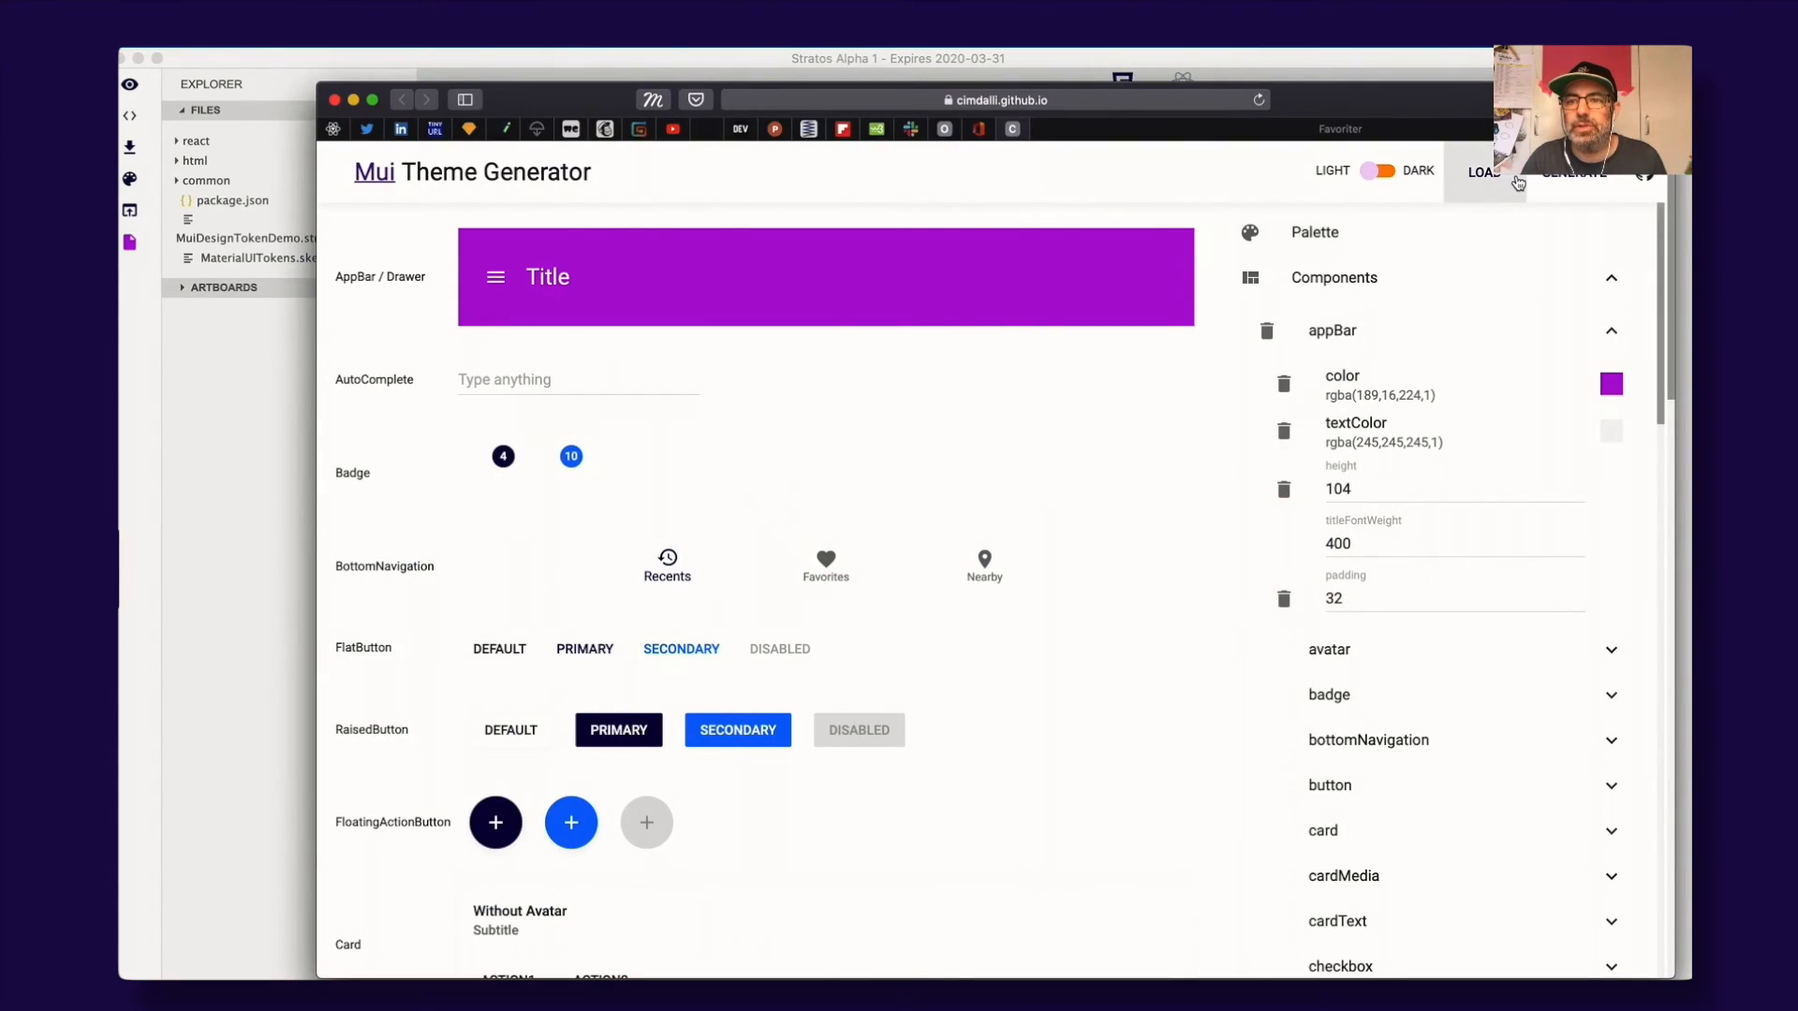
pyautogui.click(1511, 180)
pyautogui.click(1468, 194)
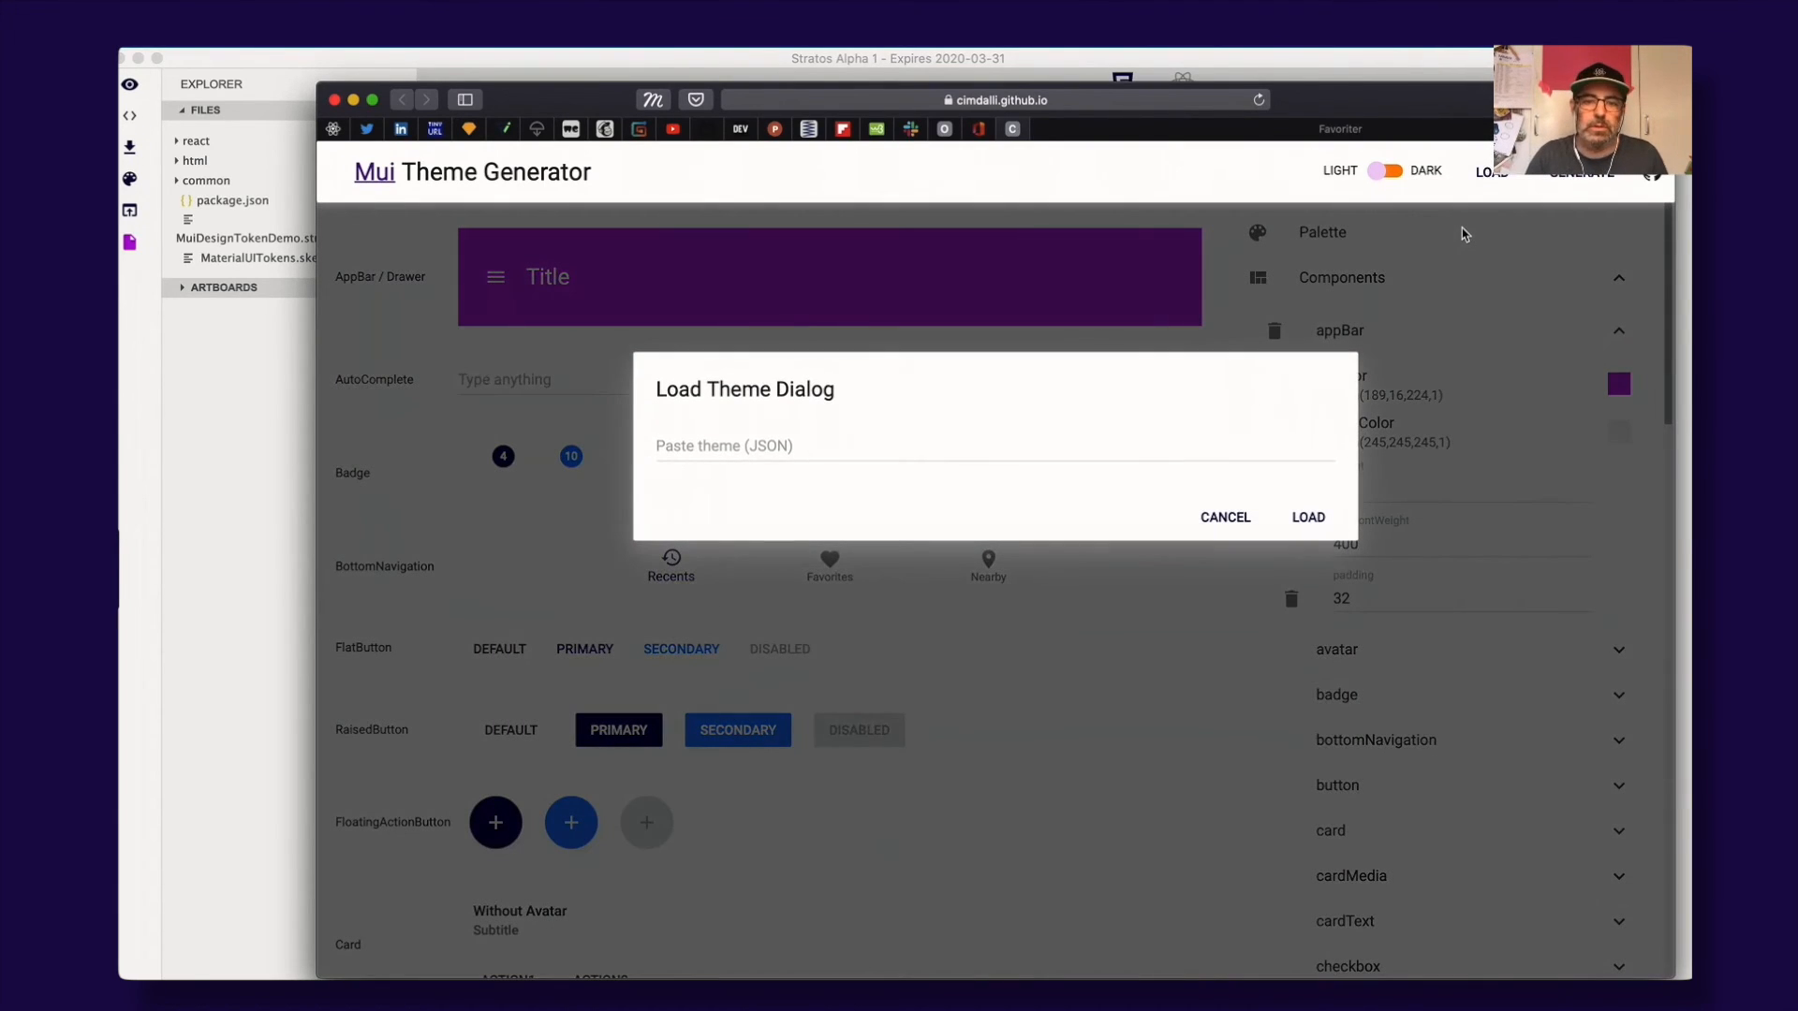
pyautogui.click(969, 445)
pyautogui.press('super+v')
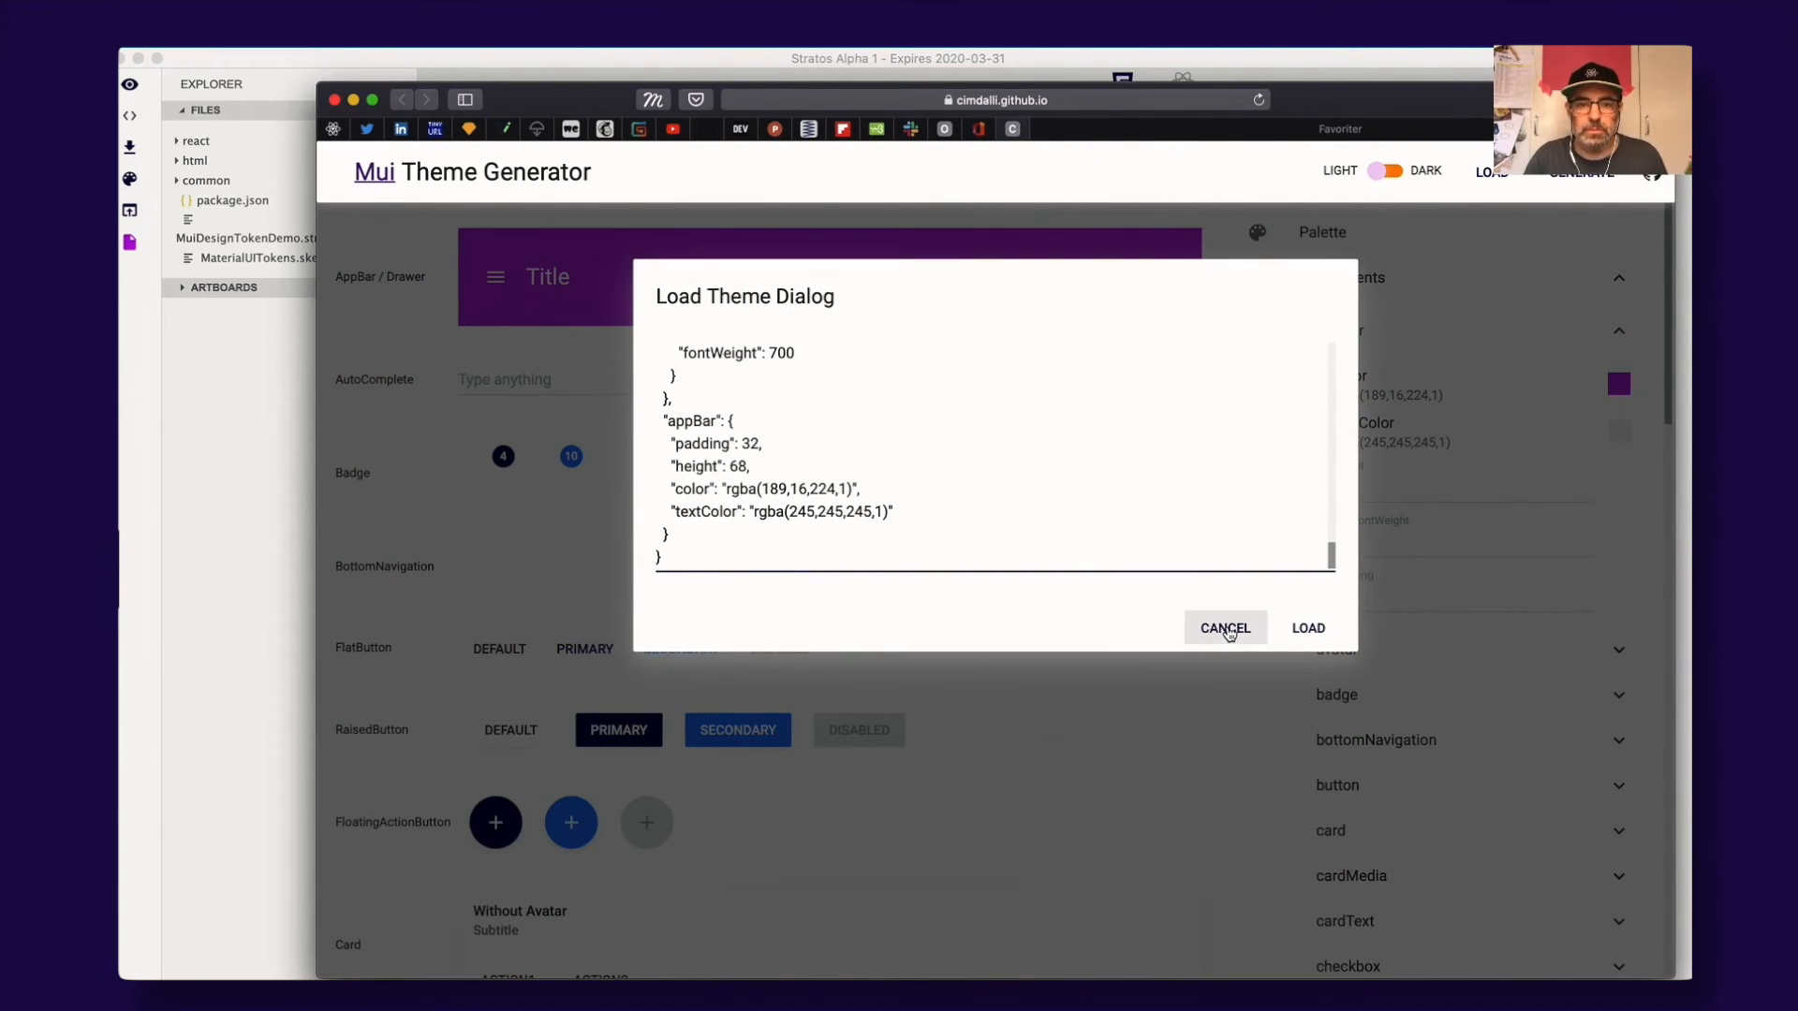
pyautogui.click(1308, 629)
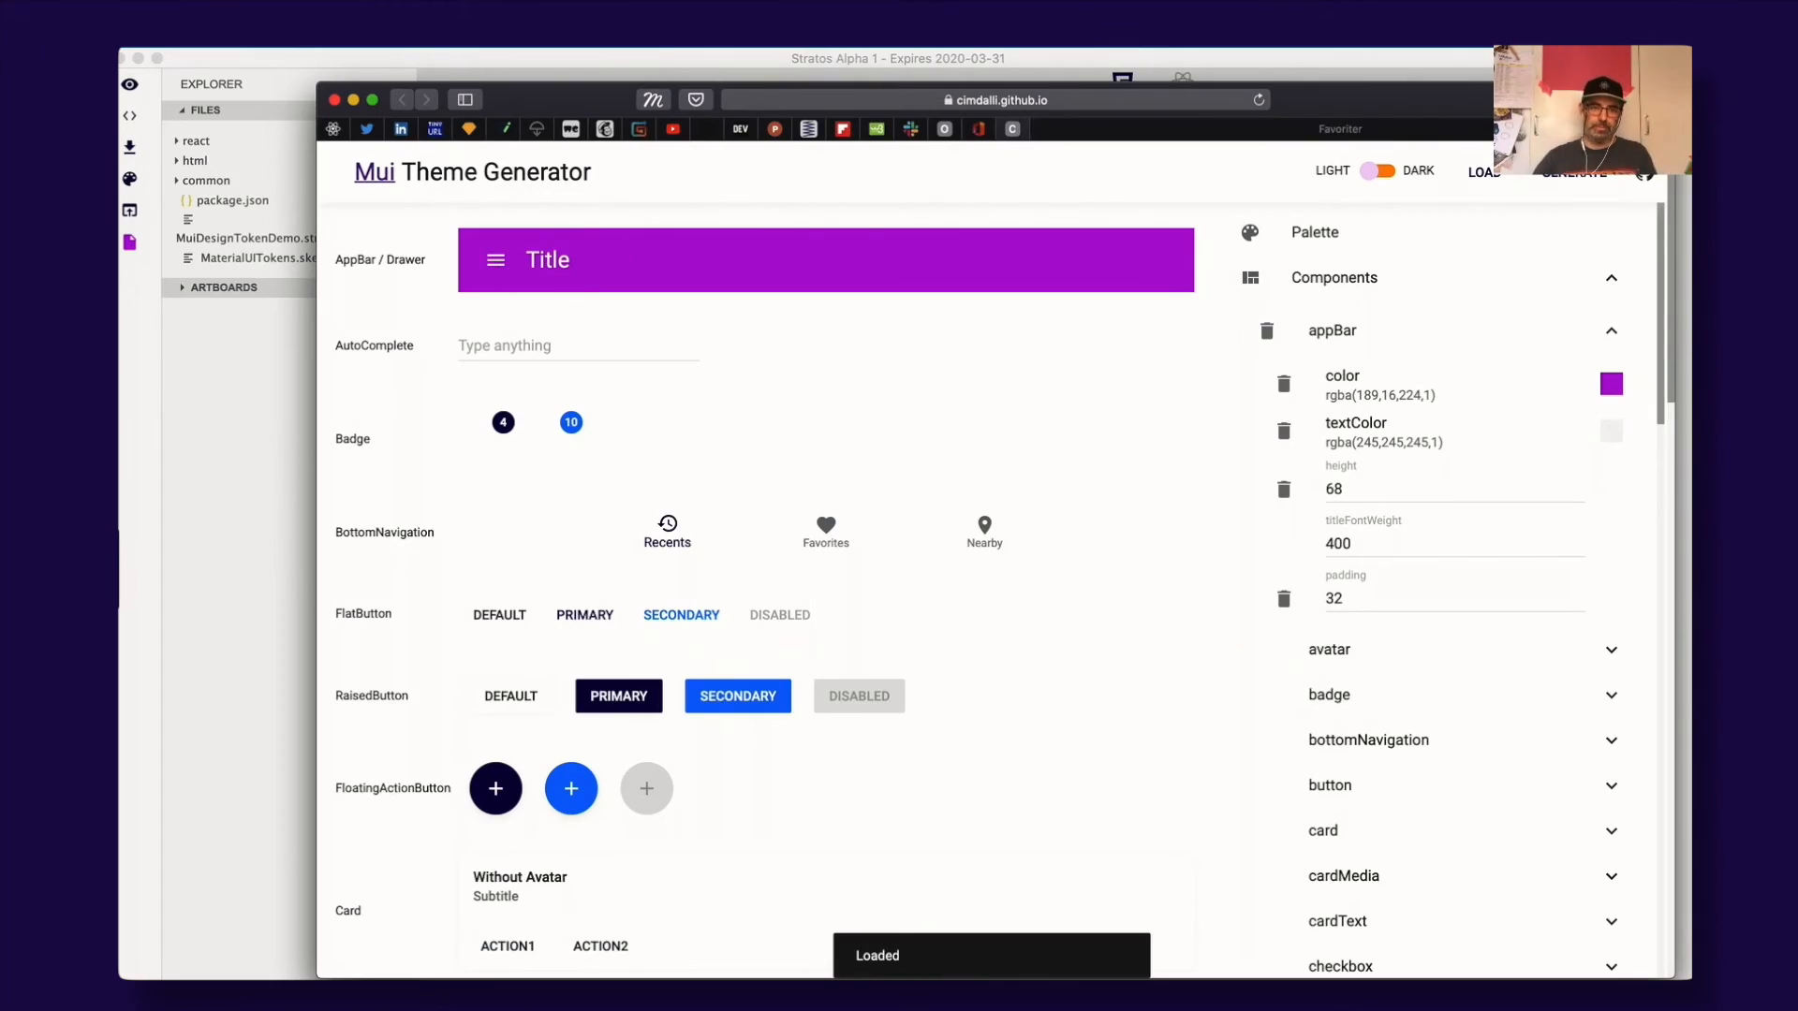
pyautogui.click(495, 259)
pyautogui.click(813, 310)
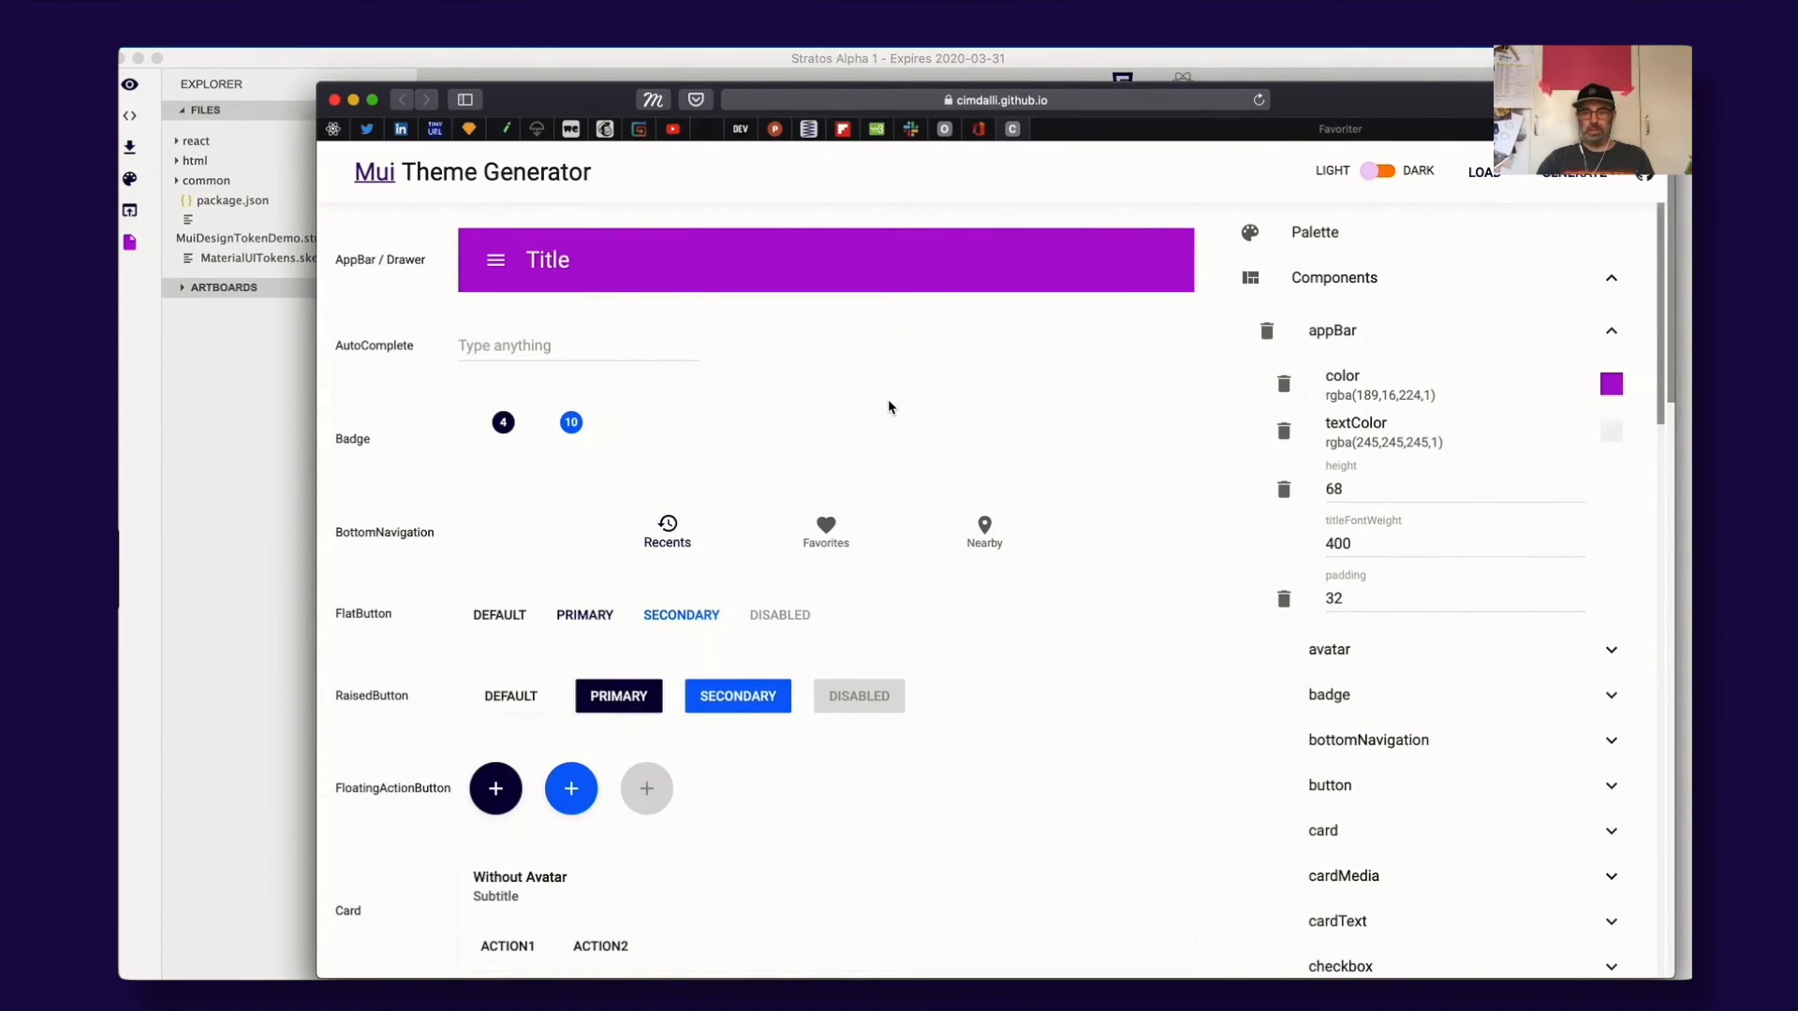
# Step: Switch to Sketch and collapse the appBar, typography and palette groups under defaultThemeConfig
pyautogui.scroll(-10, 888, 407)
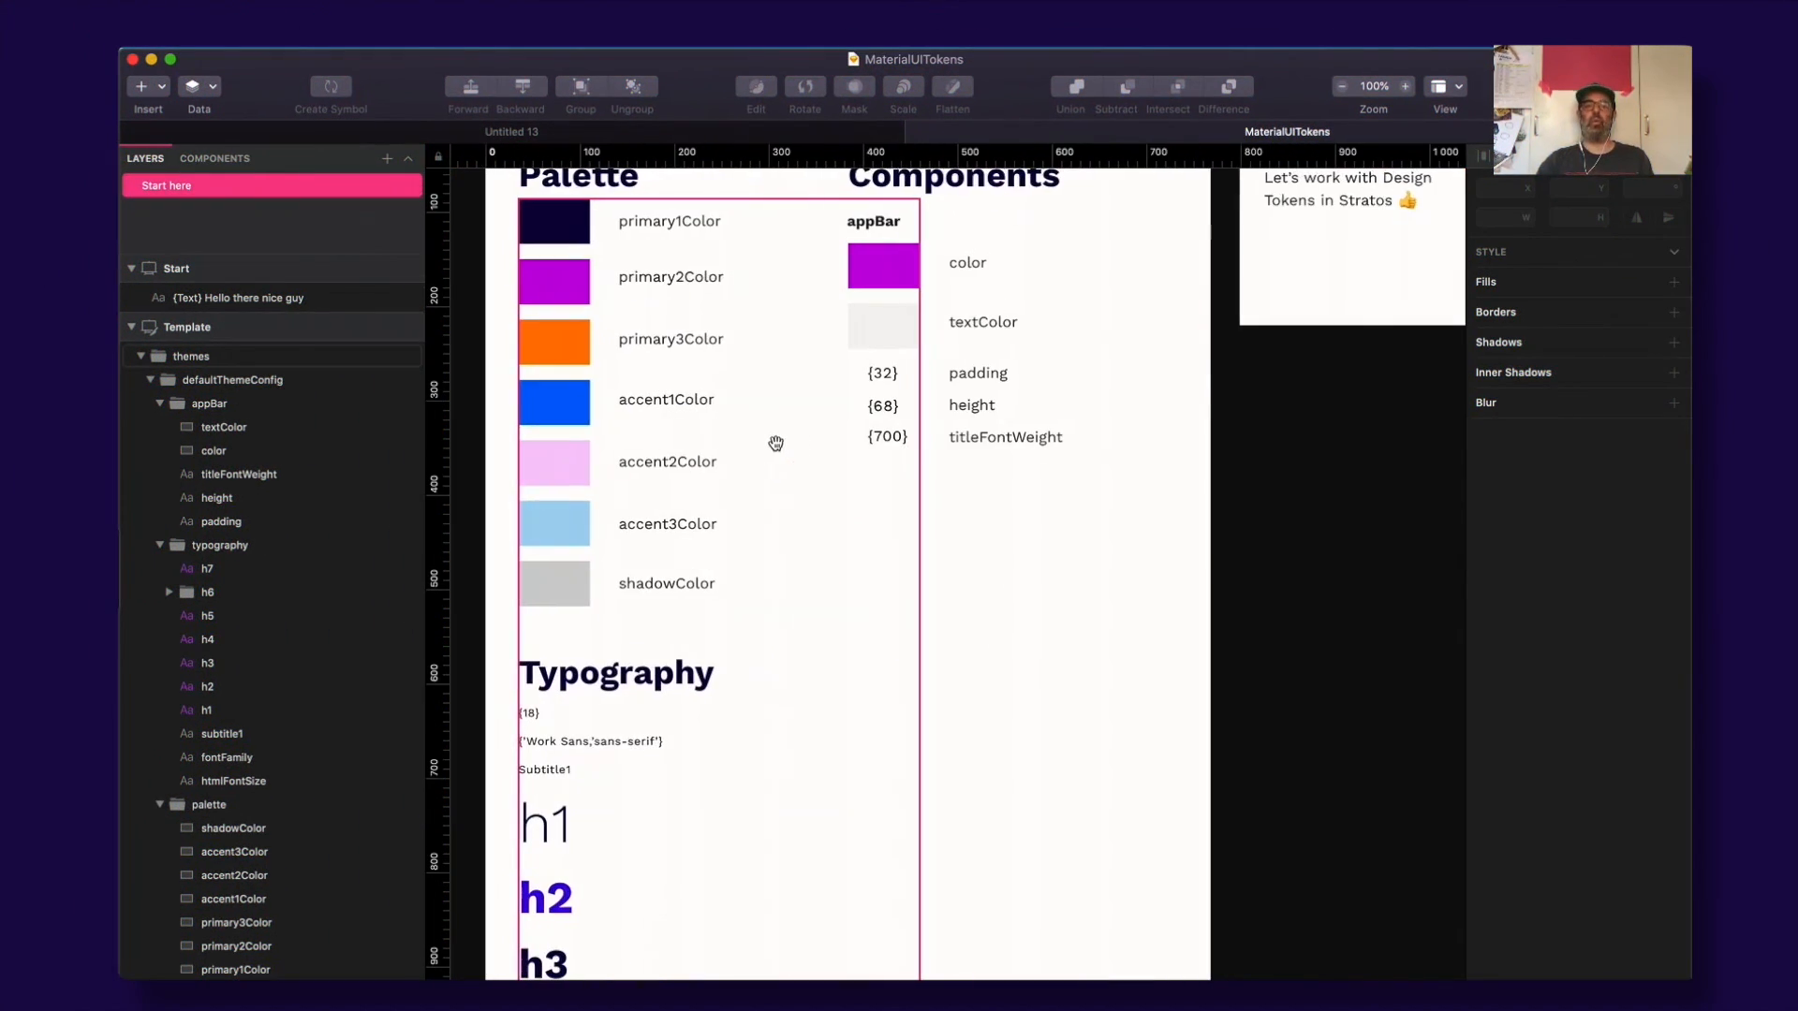
pyautogui.scroll(-5, 775, 443)
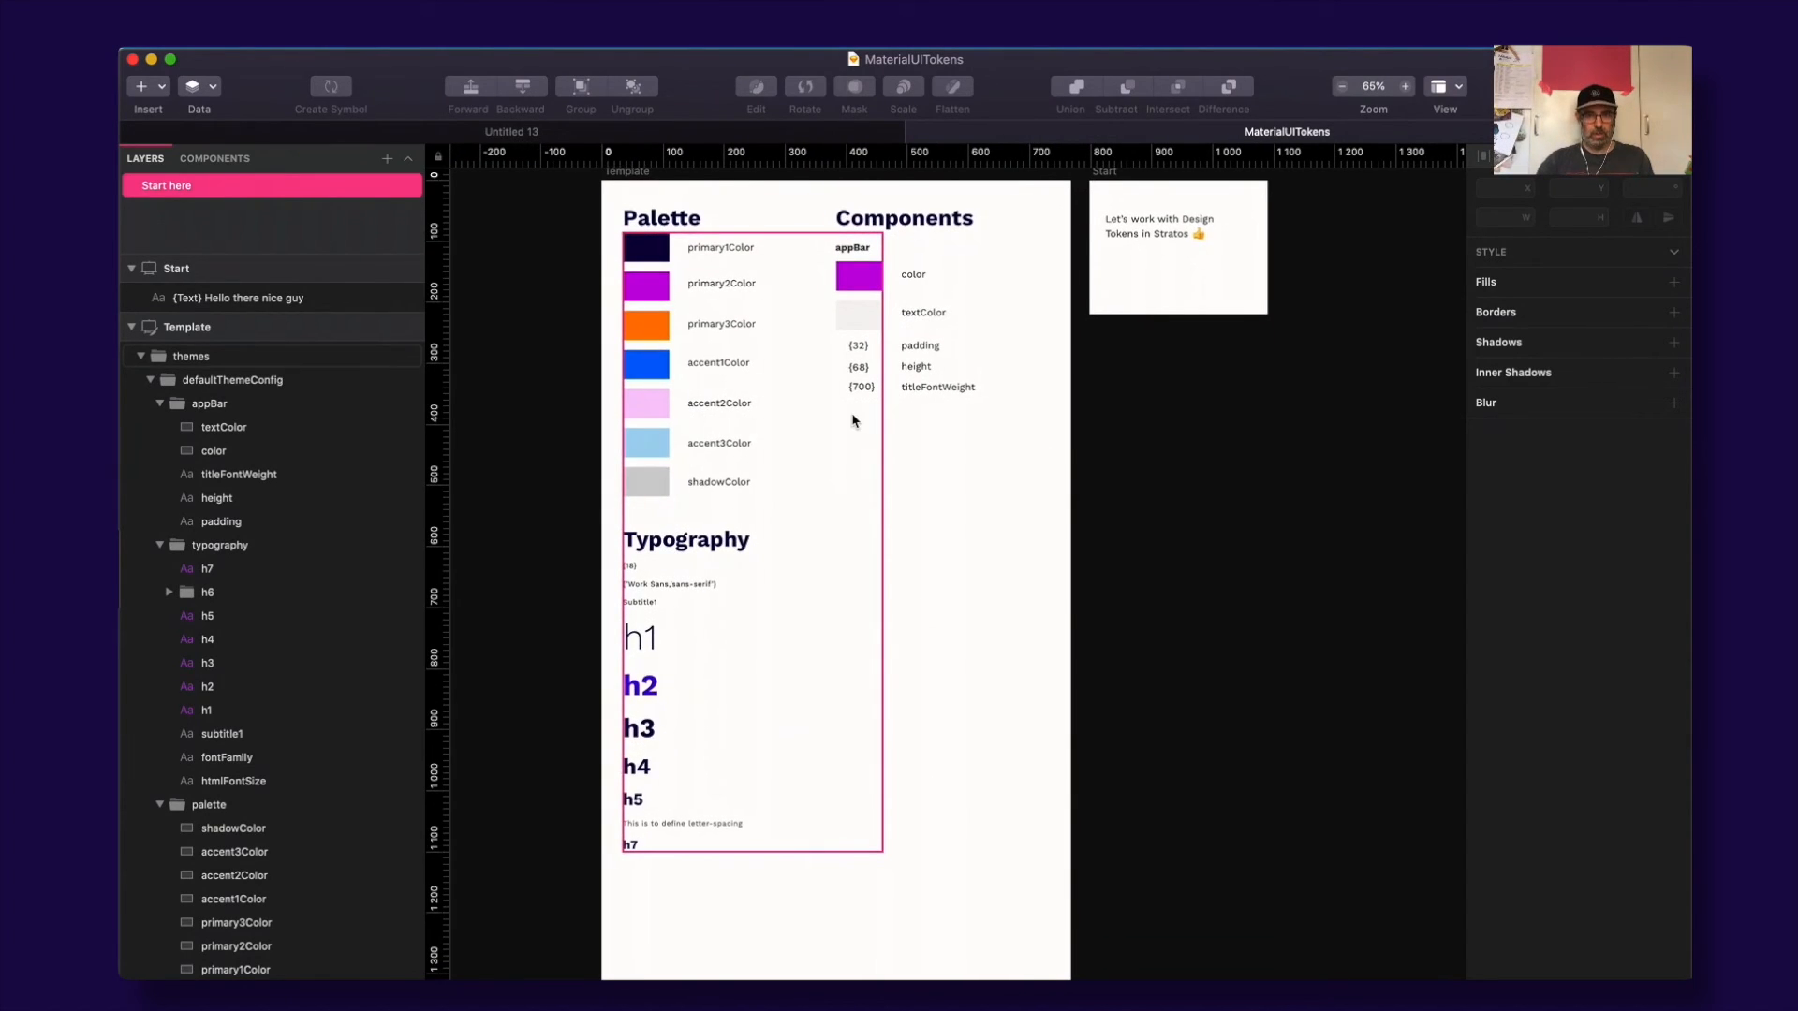
pyautogui.click(159, 404)
pyautogui.click(160, 429)
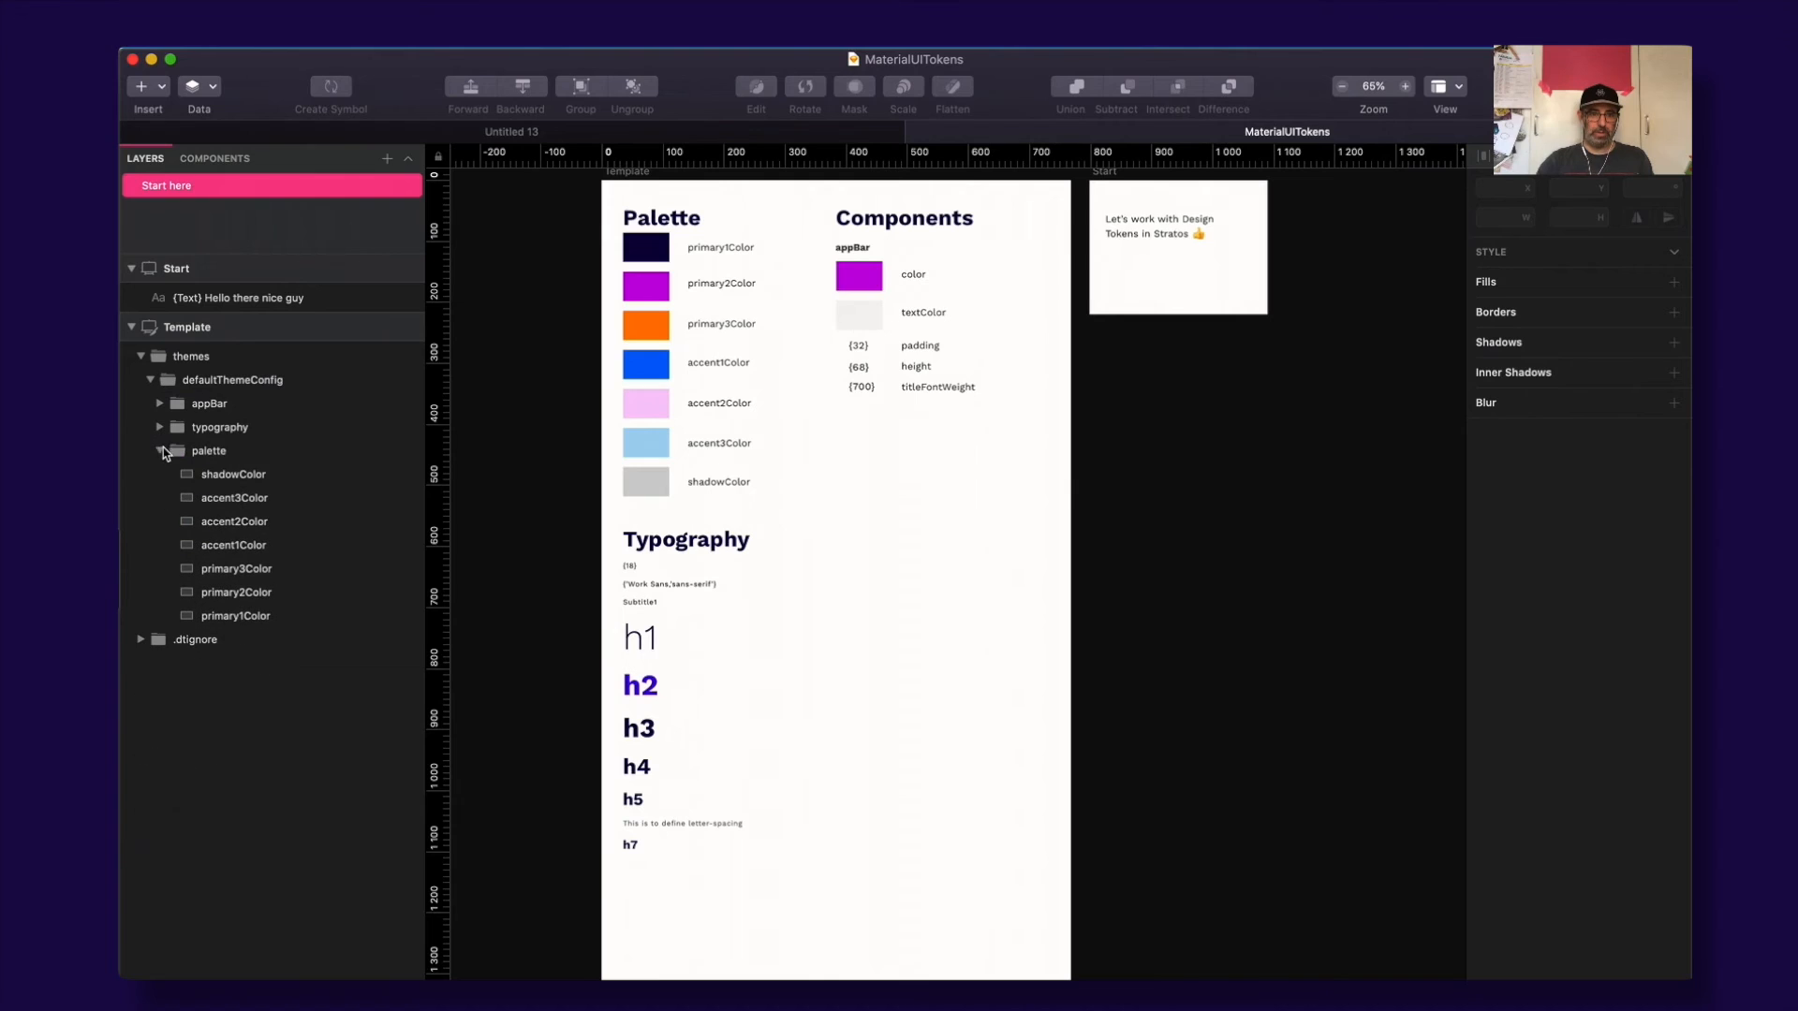
pyautogui.click(159, 451)
pyautogui.click(159, 452)
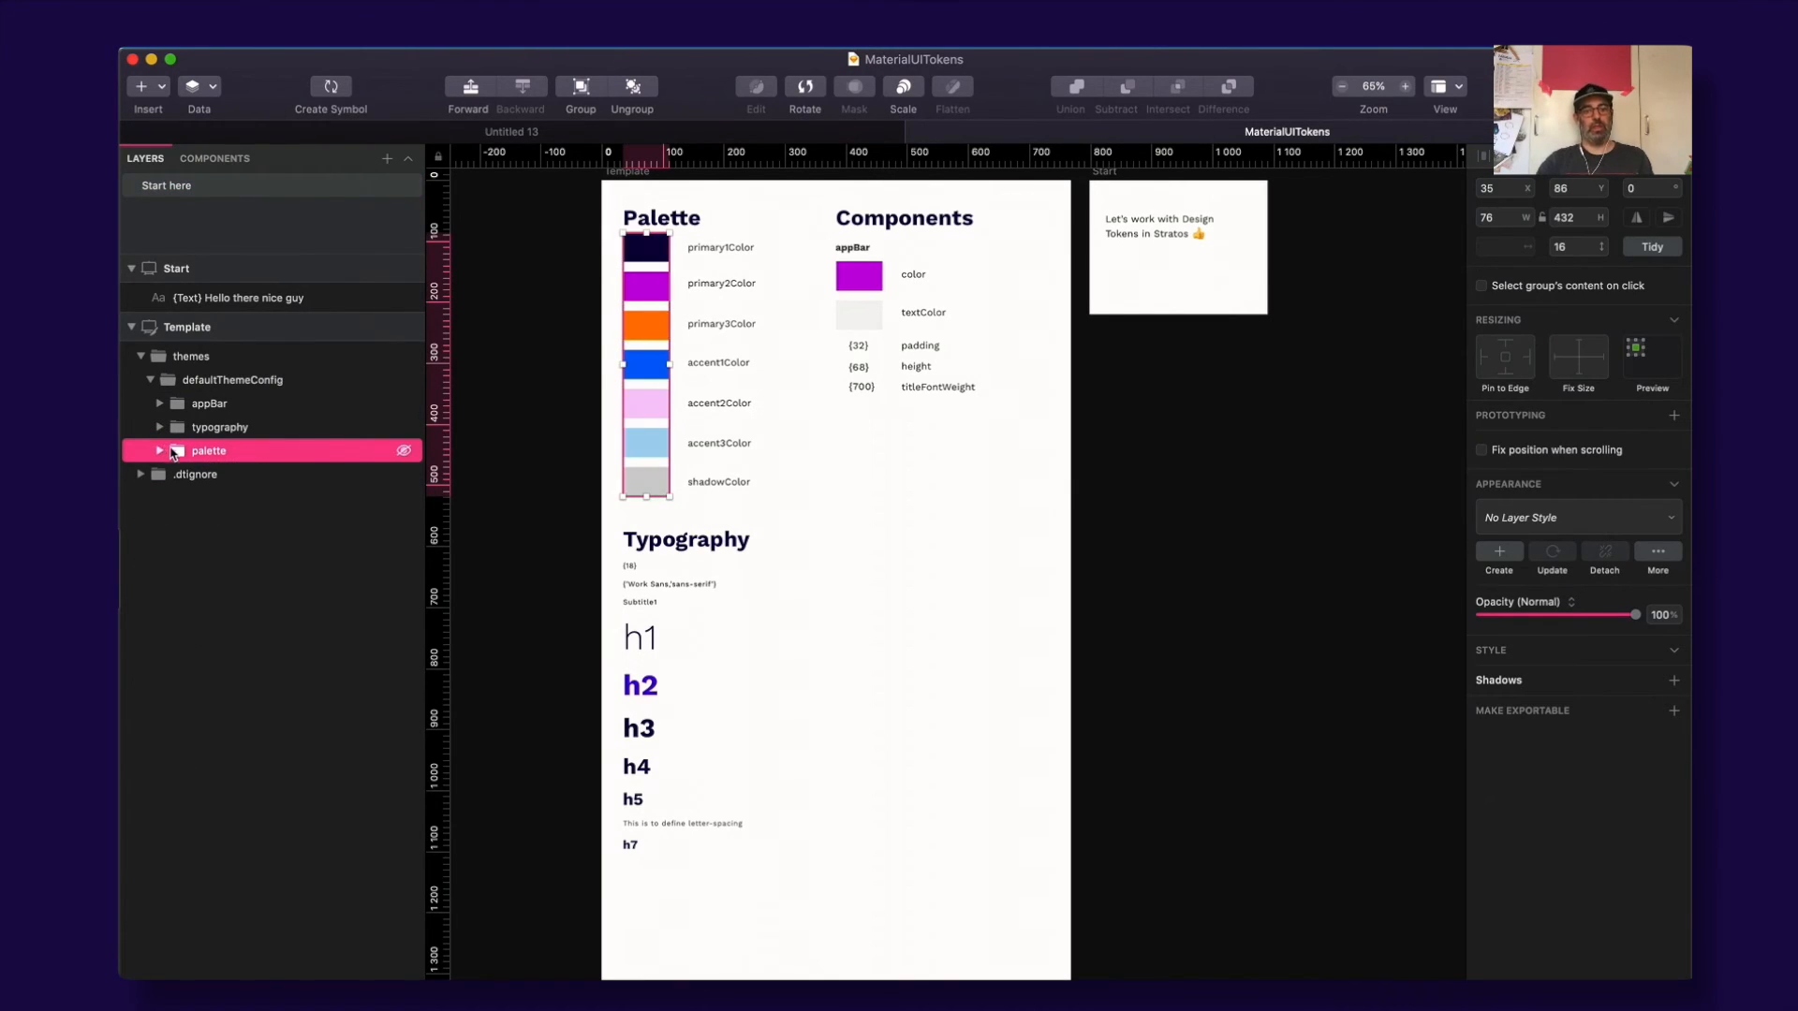
pyautogui.click(1051, 394)
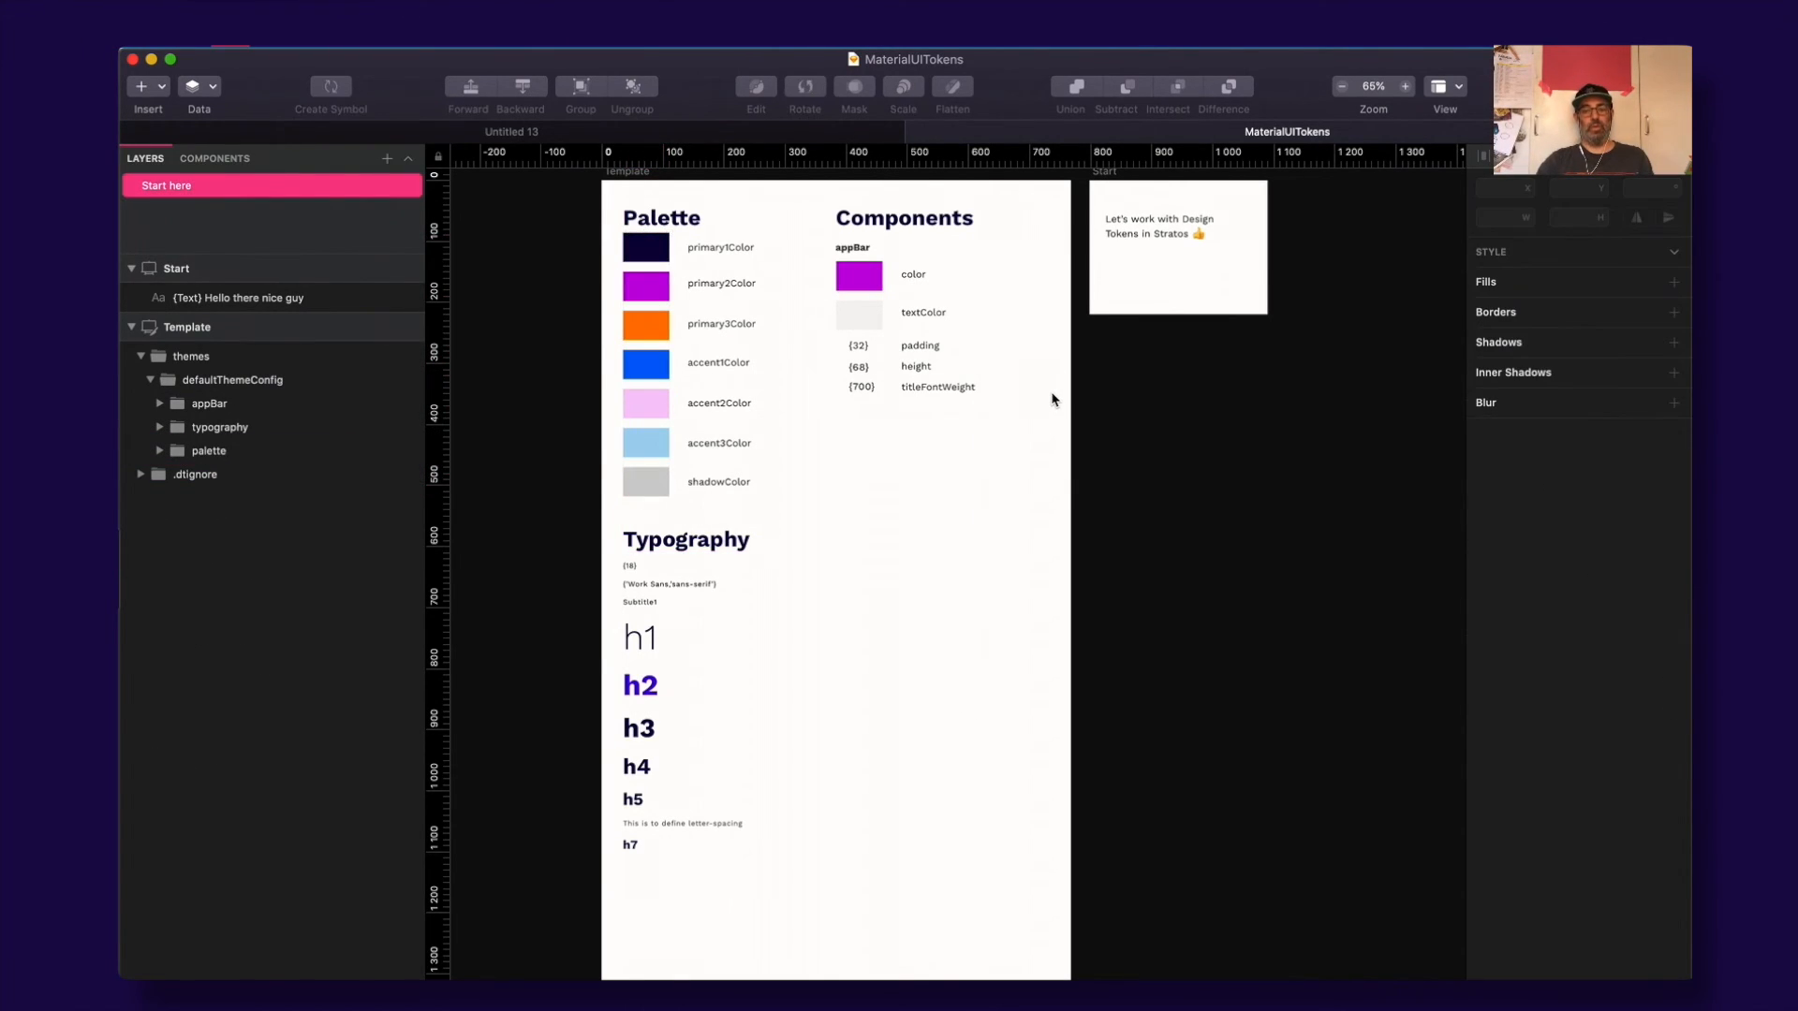
pyautogui.press('super+0')
pyautogui.moveTo(821, 356); pyautogui.dragTo(830, 472)
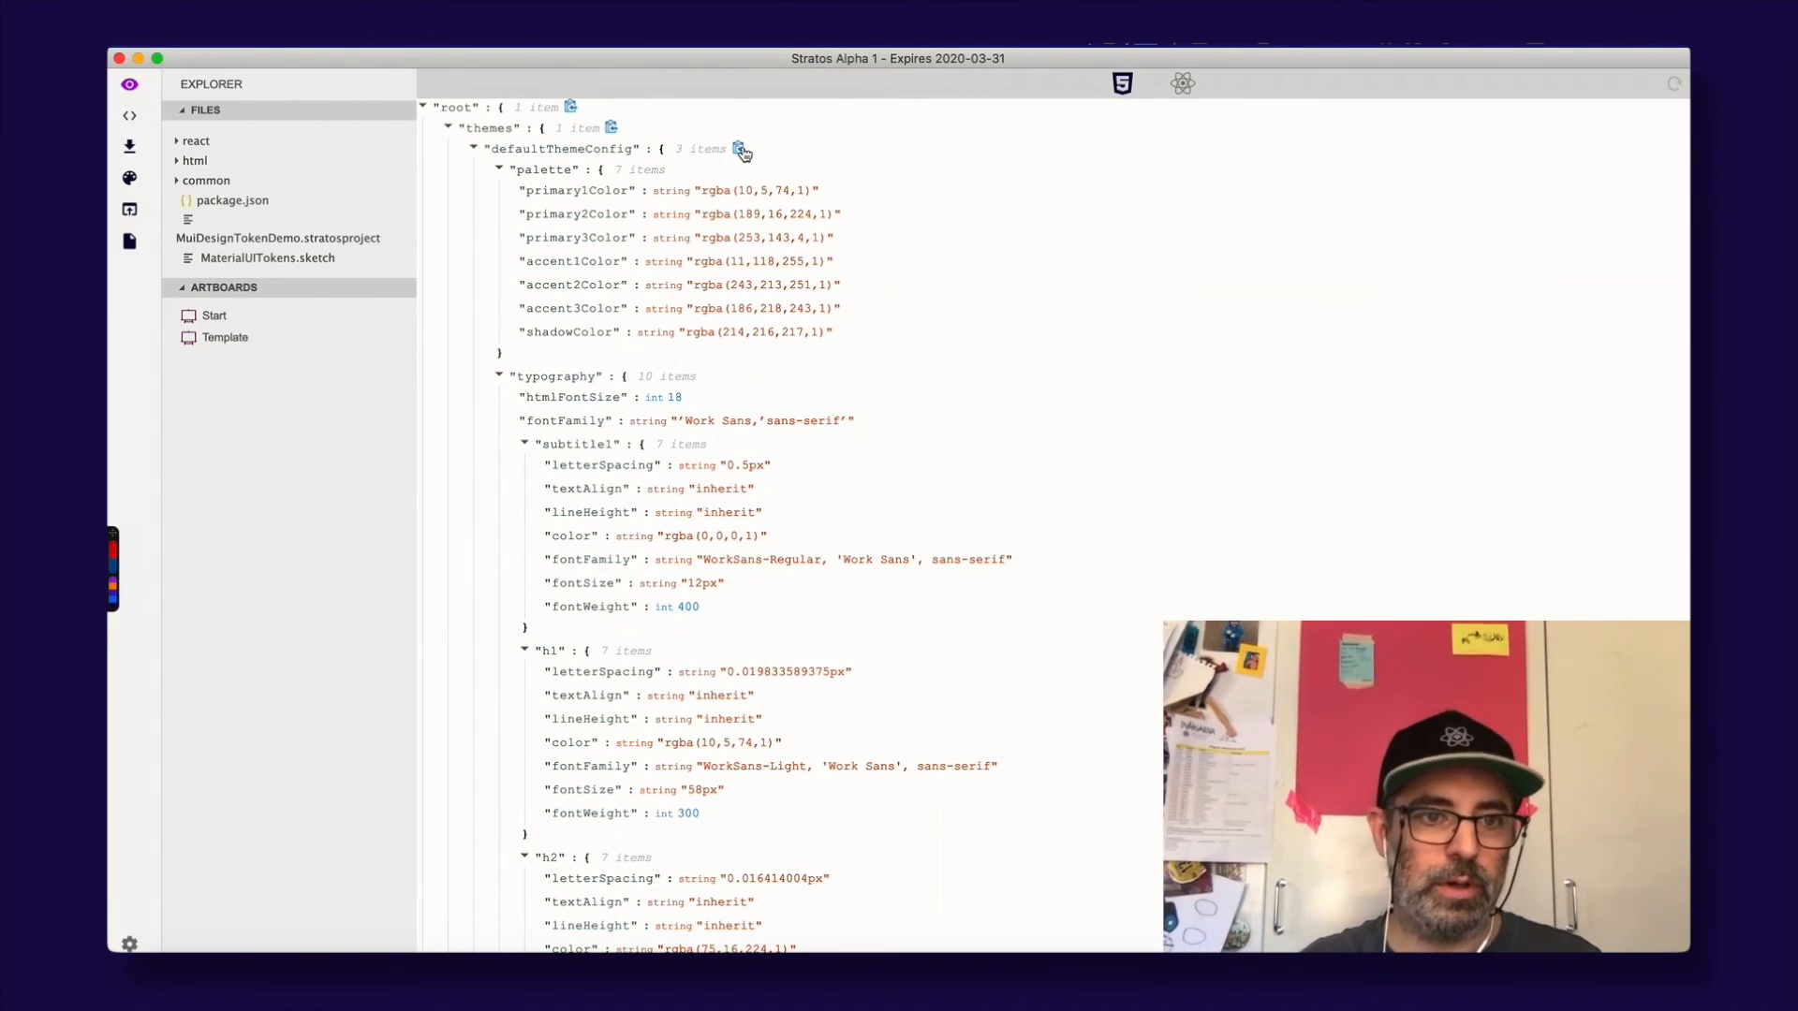
# Step: Open the exported template.js from the react/src/data folder in Stratos and select all of its code
pyautogui.click(179, 143)
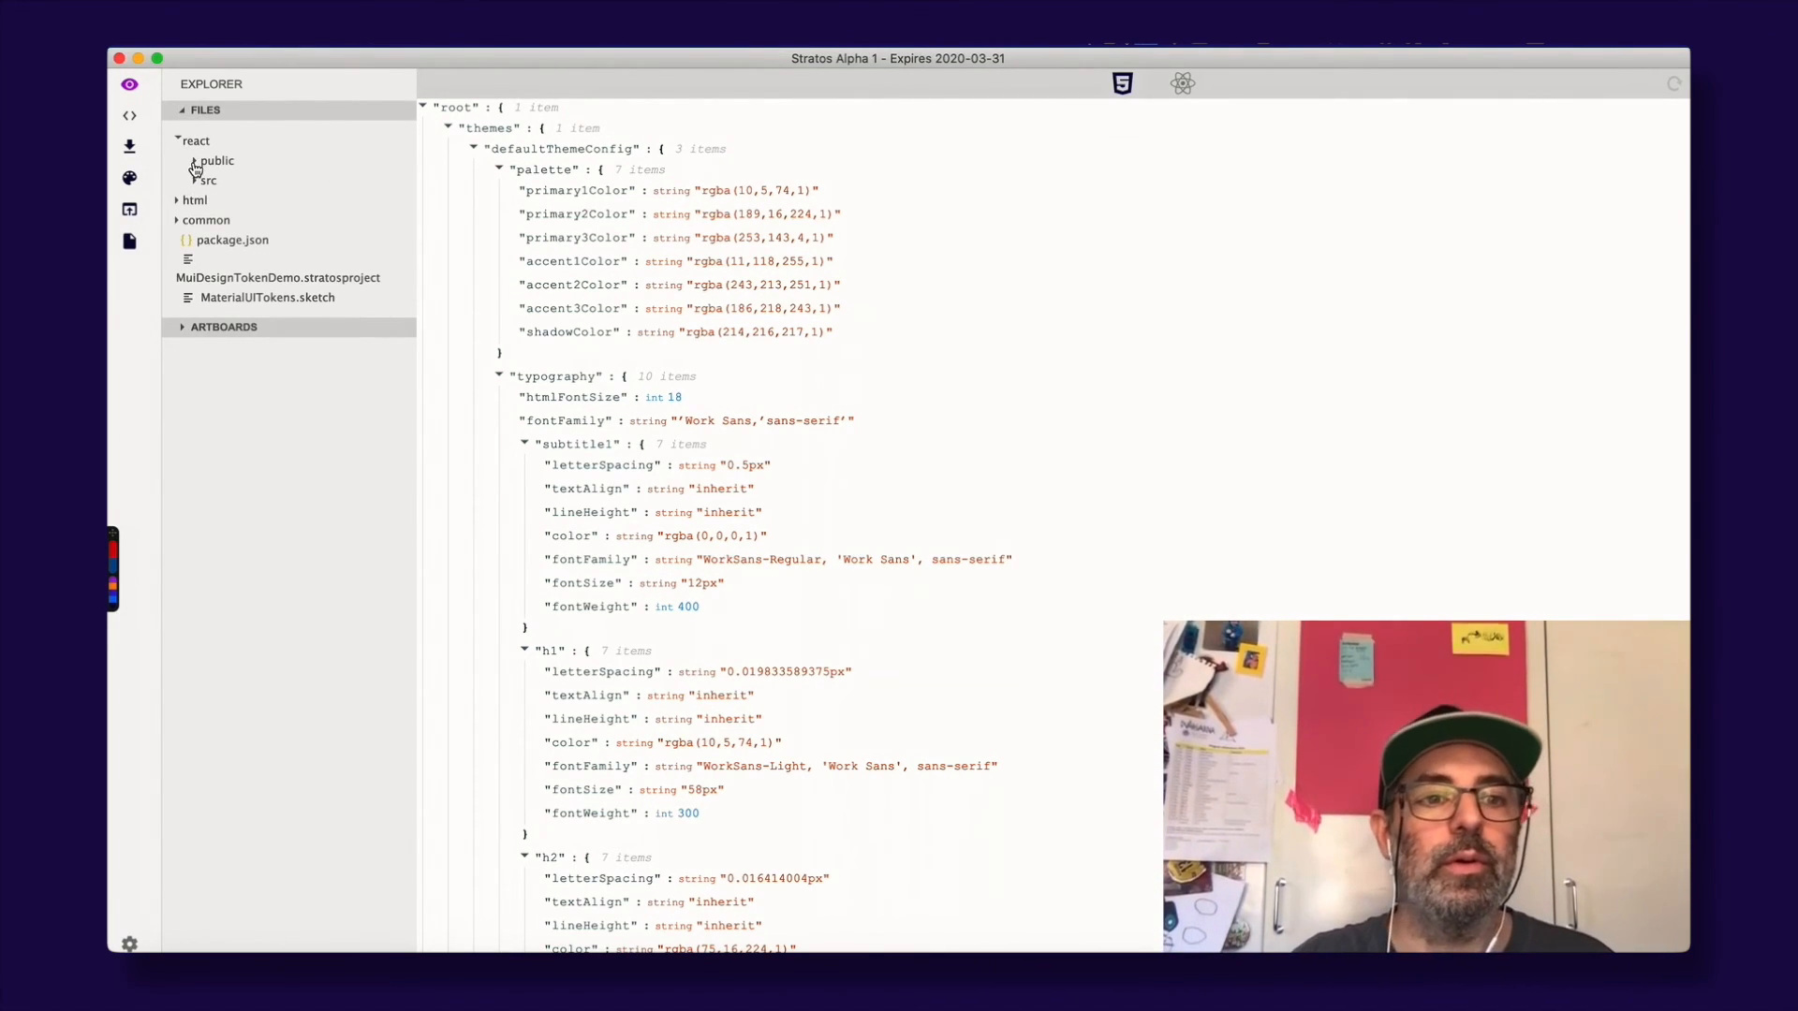
pyautogui.click(196, 182)
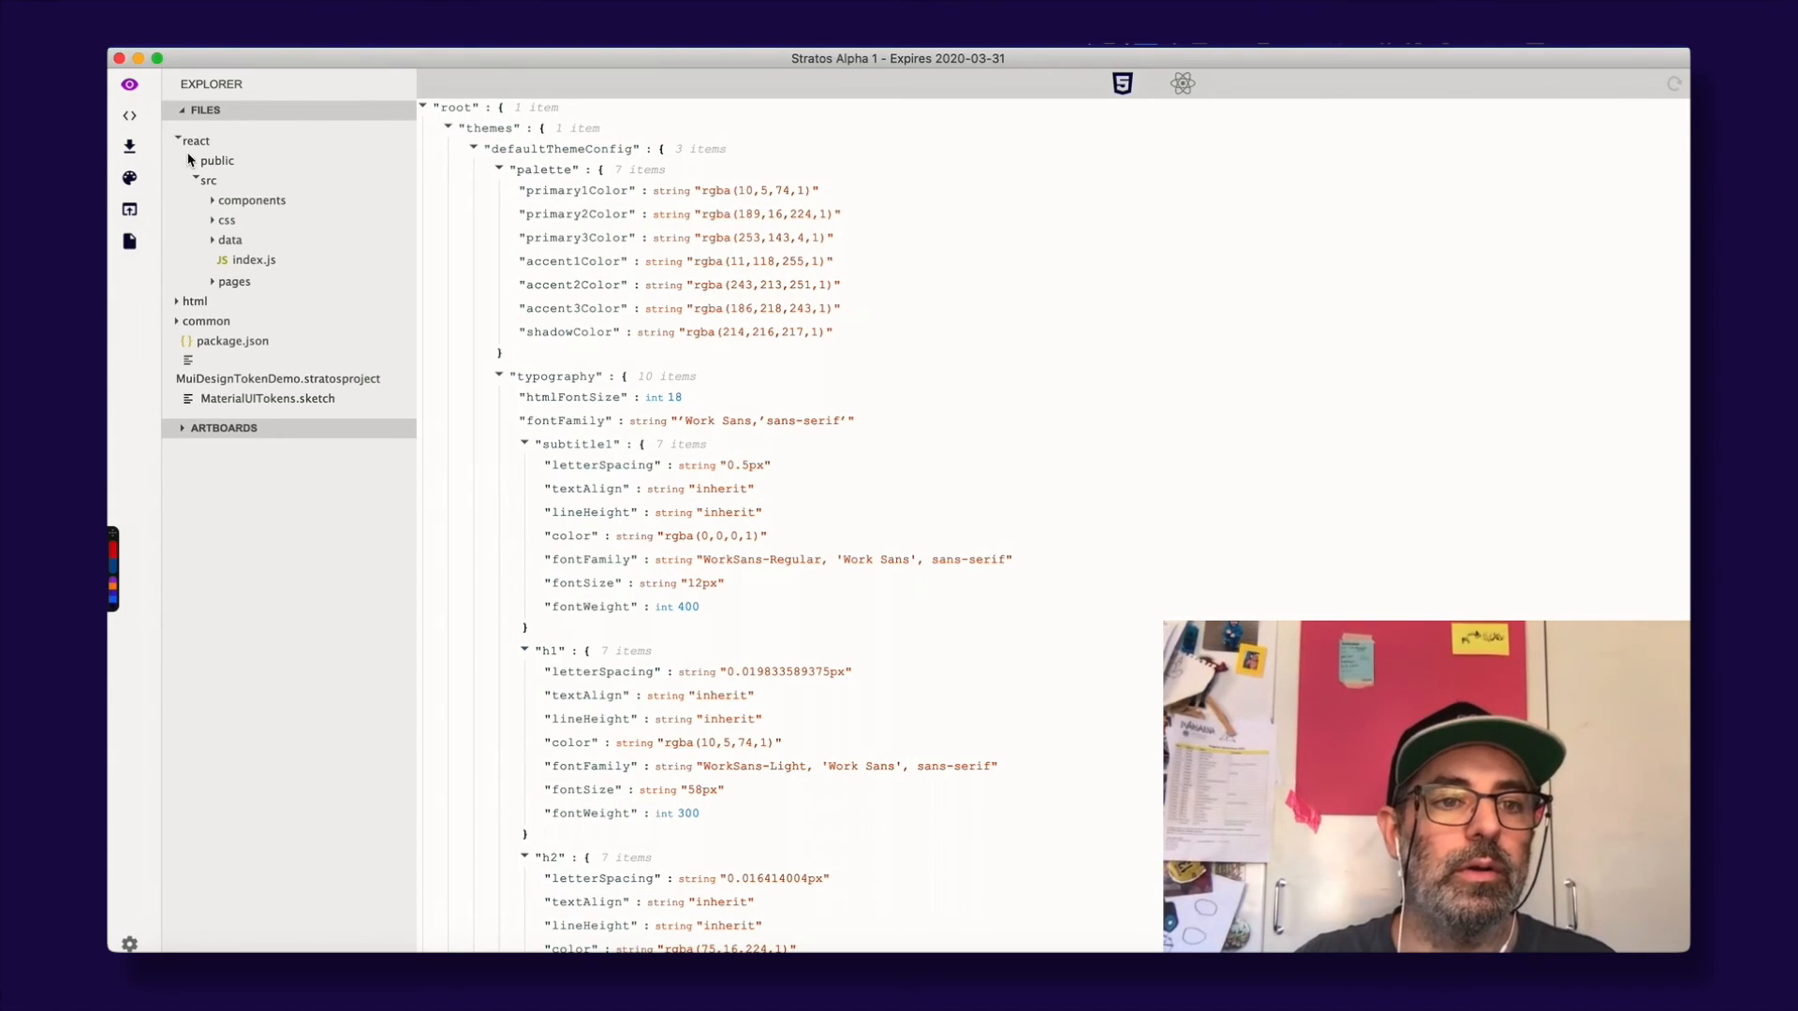
pyautogui.click(213, 240)
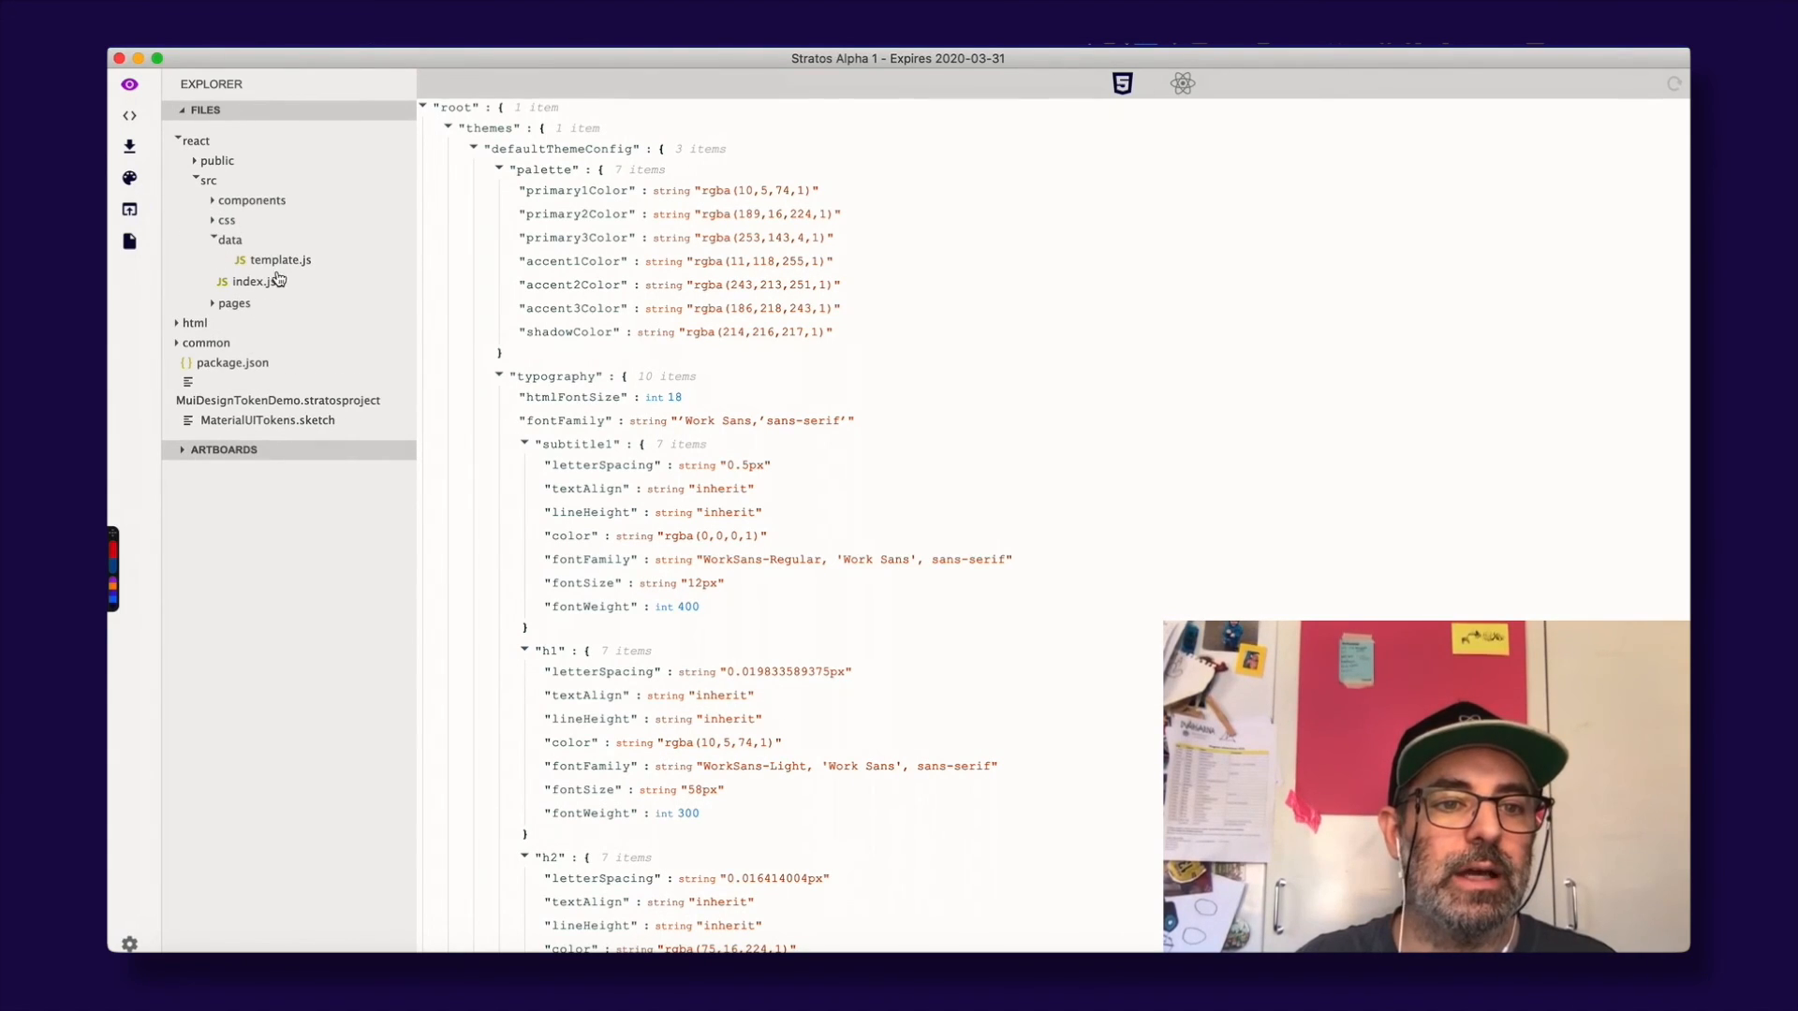
pyautogui.click(255, 266)
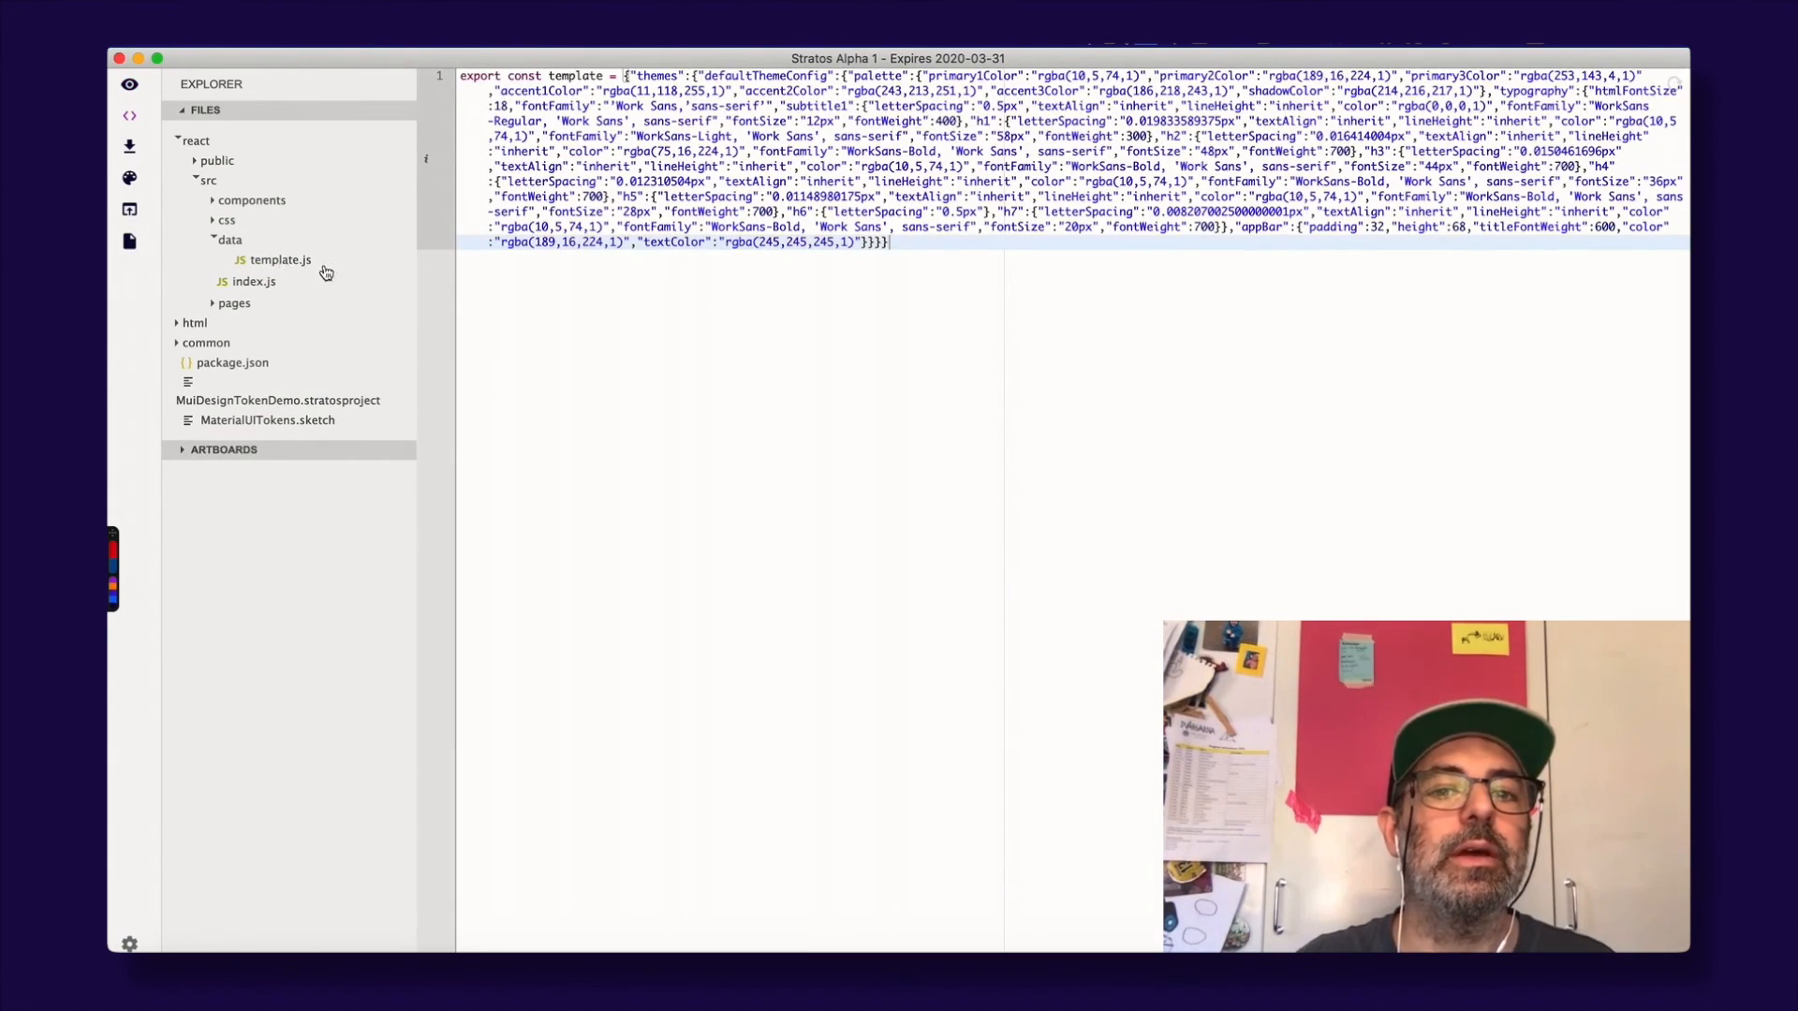
pyautogui.moveTo(941, 251); pyautogui.dragTo(416, 48)
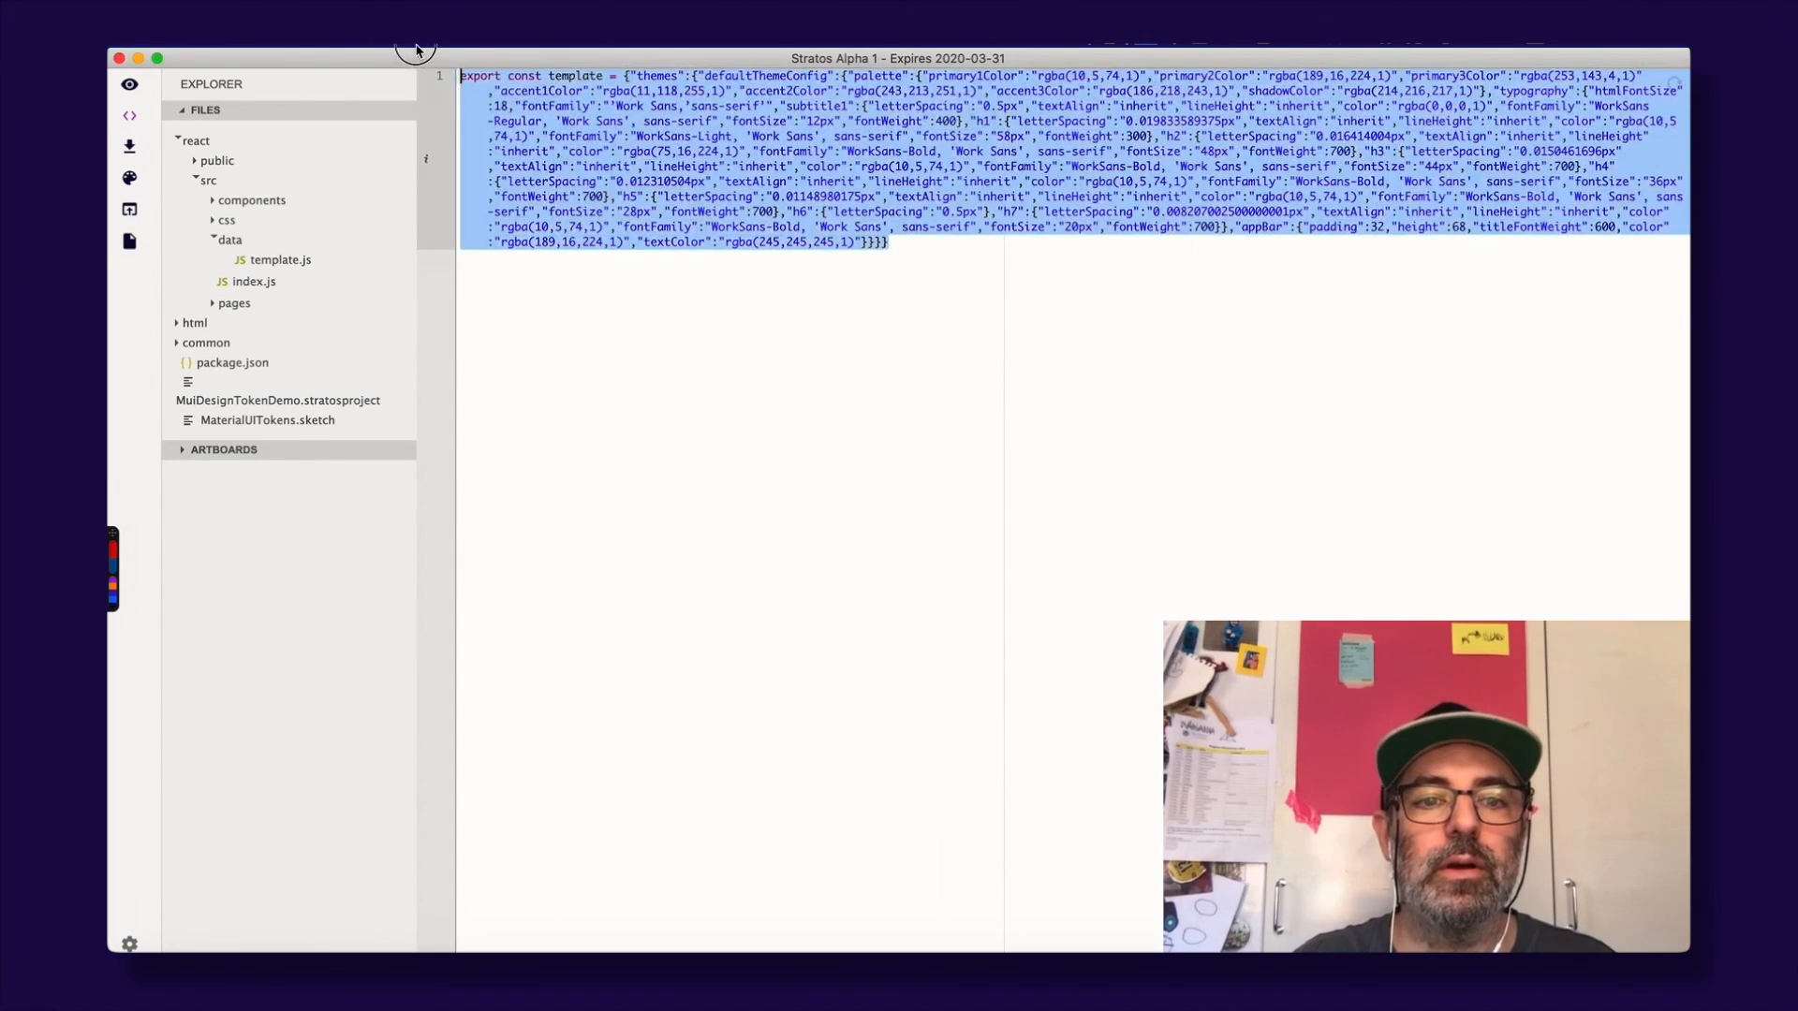
# Step: Switch to Visual Studio Code and turn on word wrap for template.js to show the whole exported template object
pyautogui.press('super+Tab')
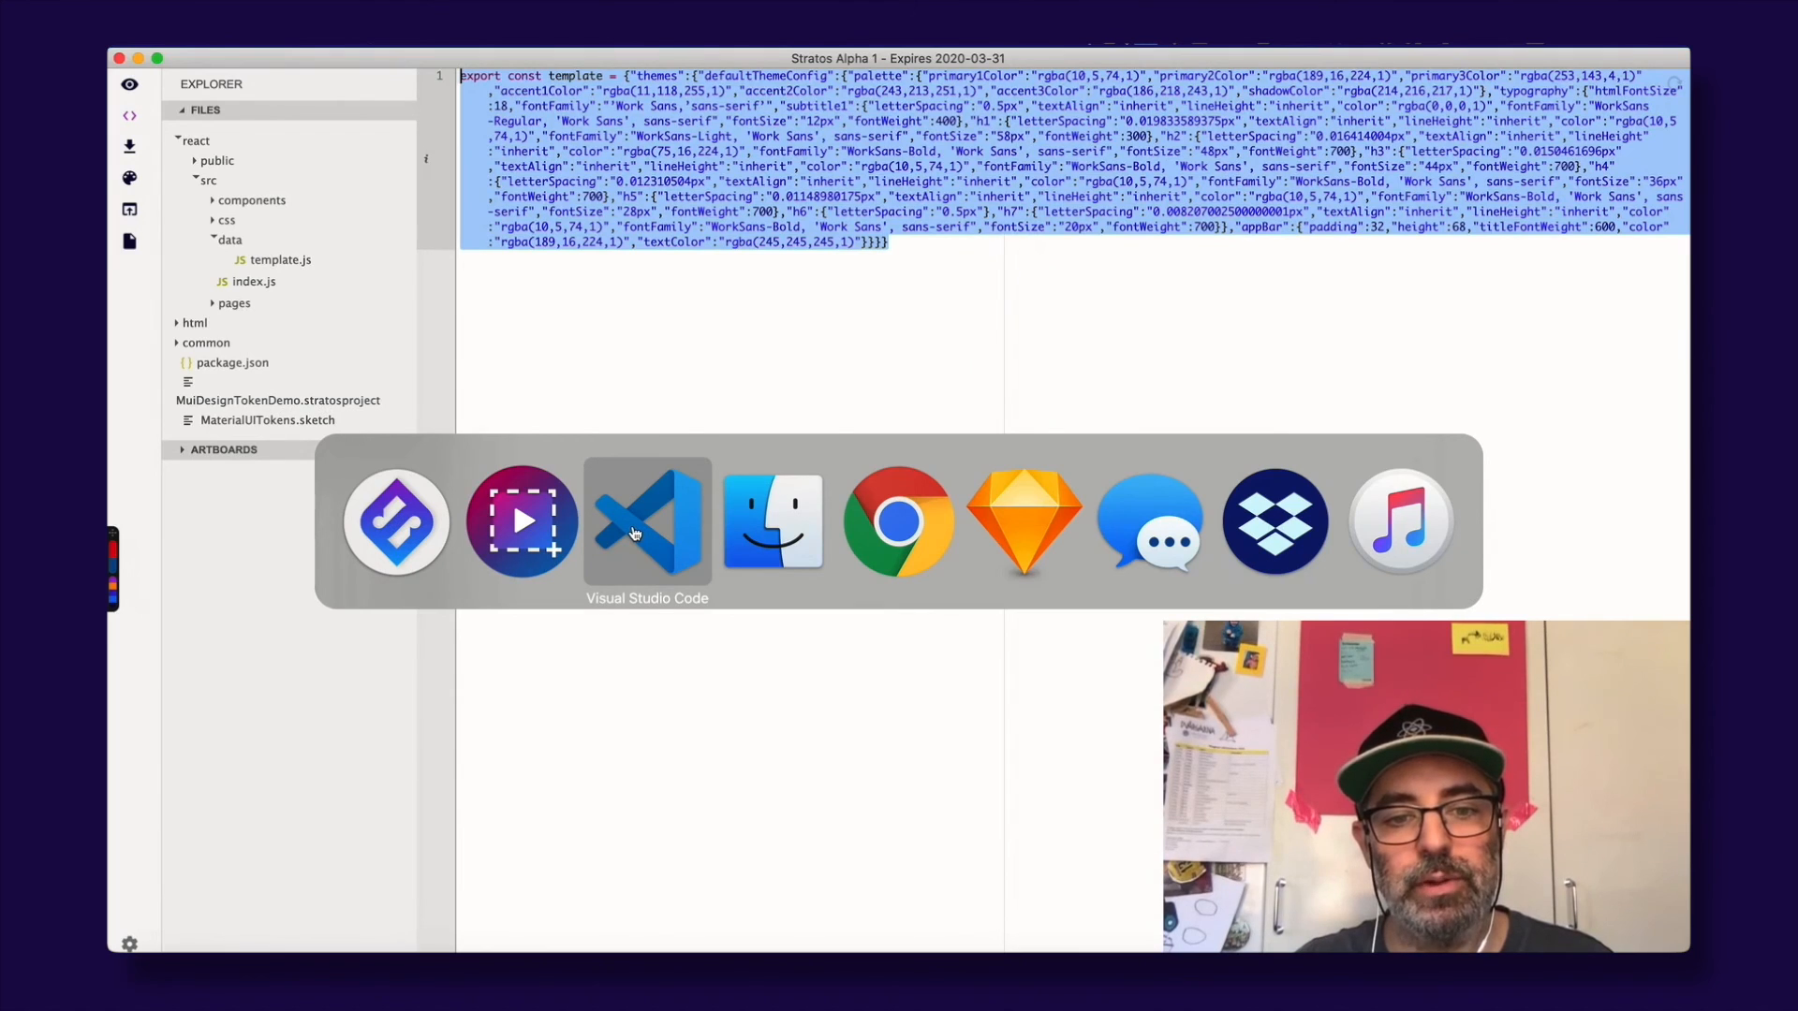
pyautogui.click(637, 531)
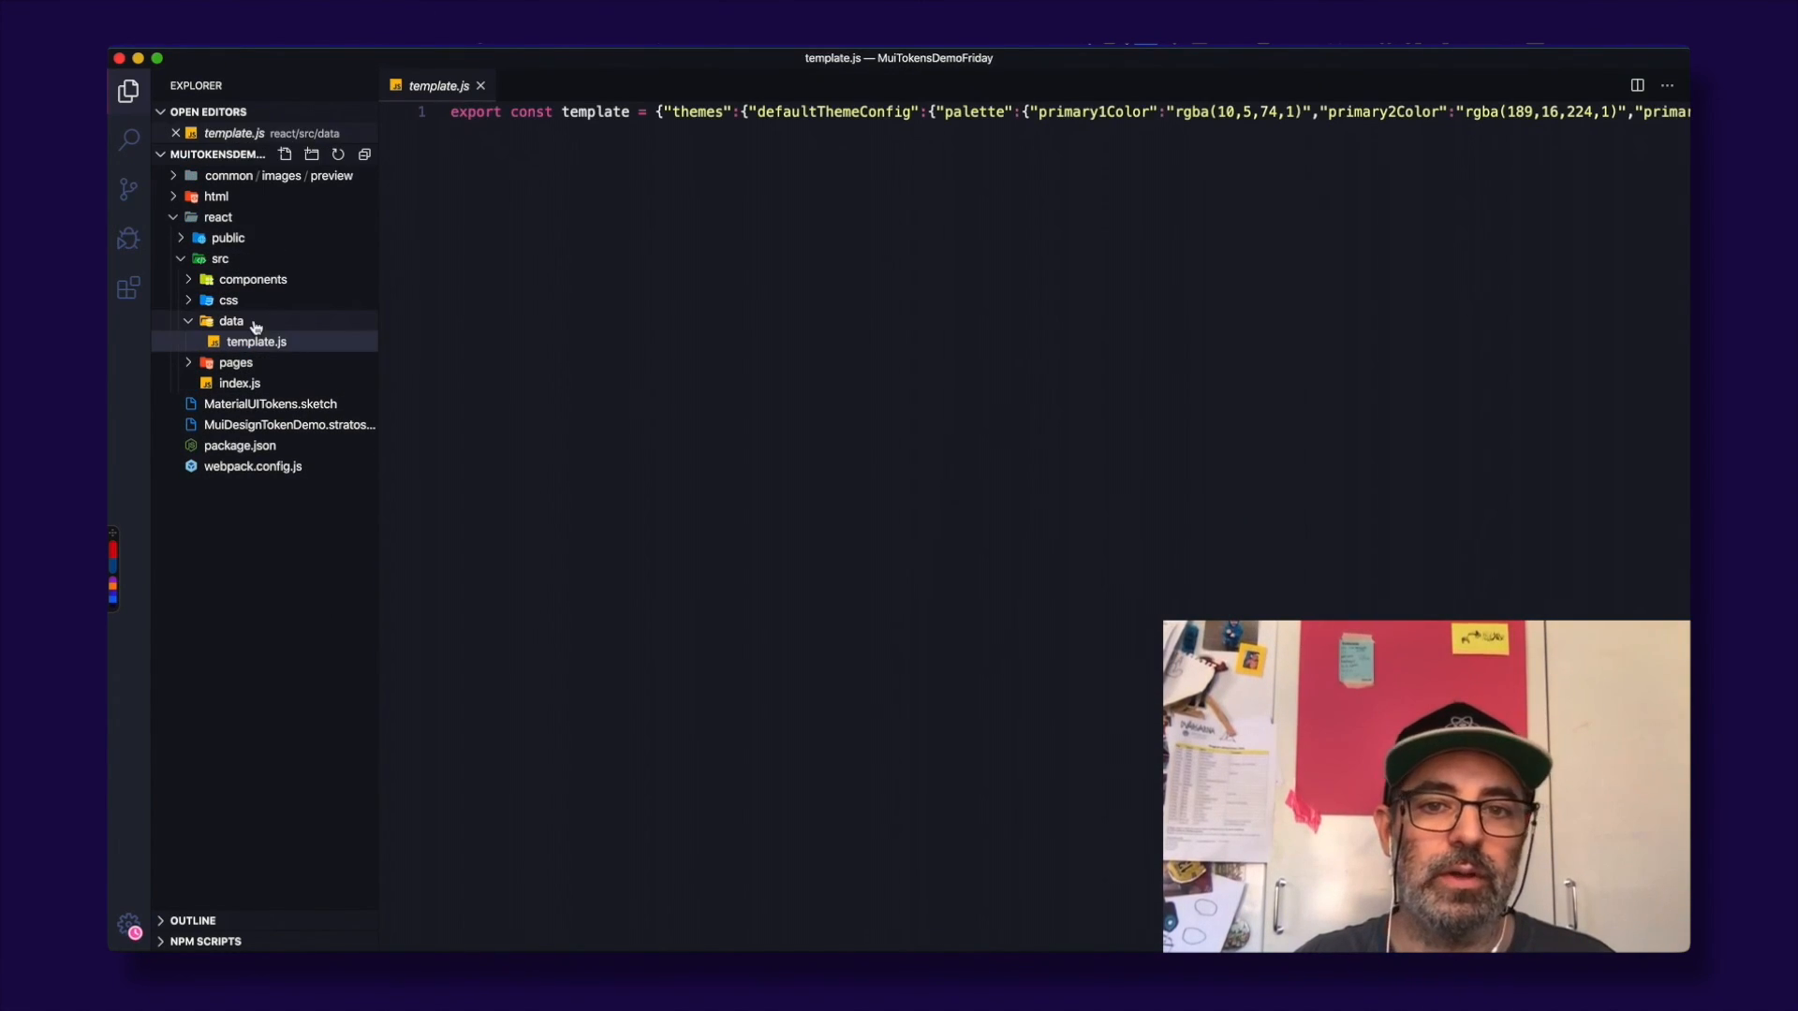
pyautogui.click(749, 112)
pyautogui.moveTo(761, 120)
pyautogui.hotkey('alt', 'z')
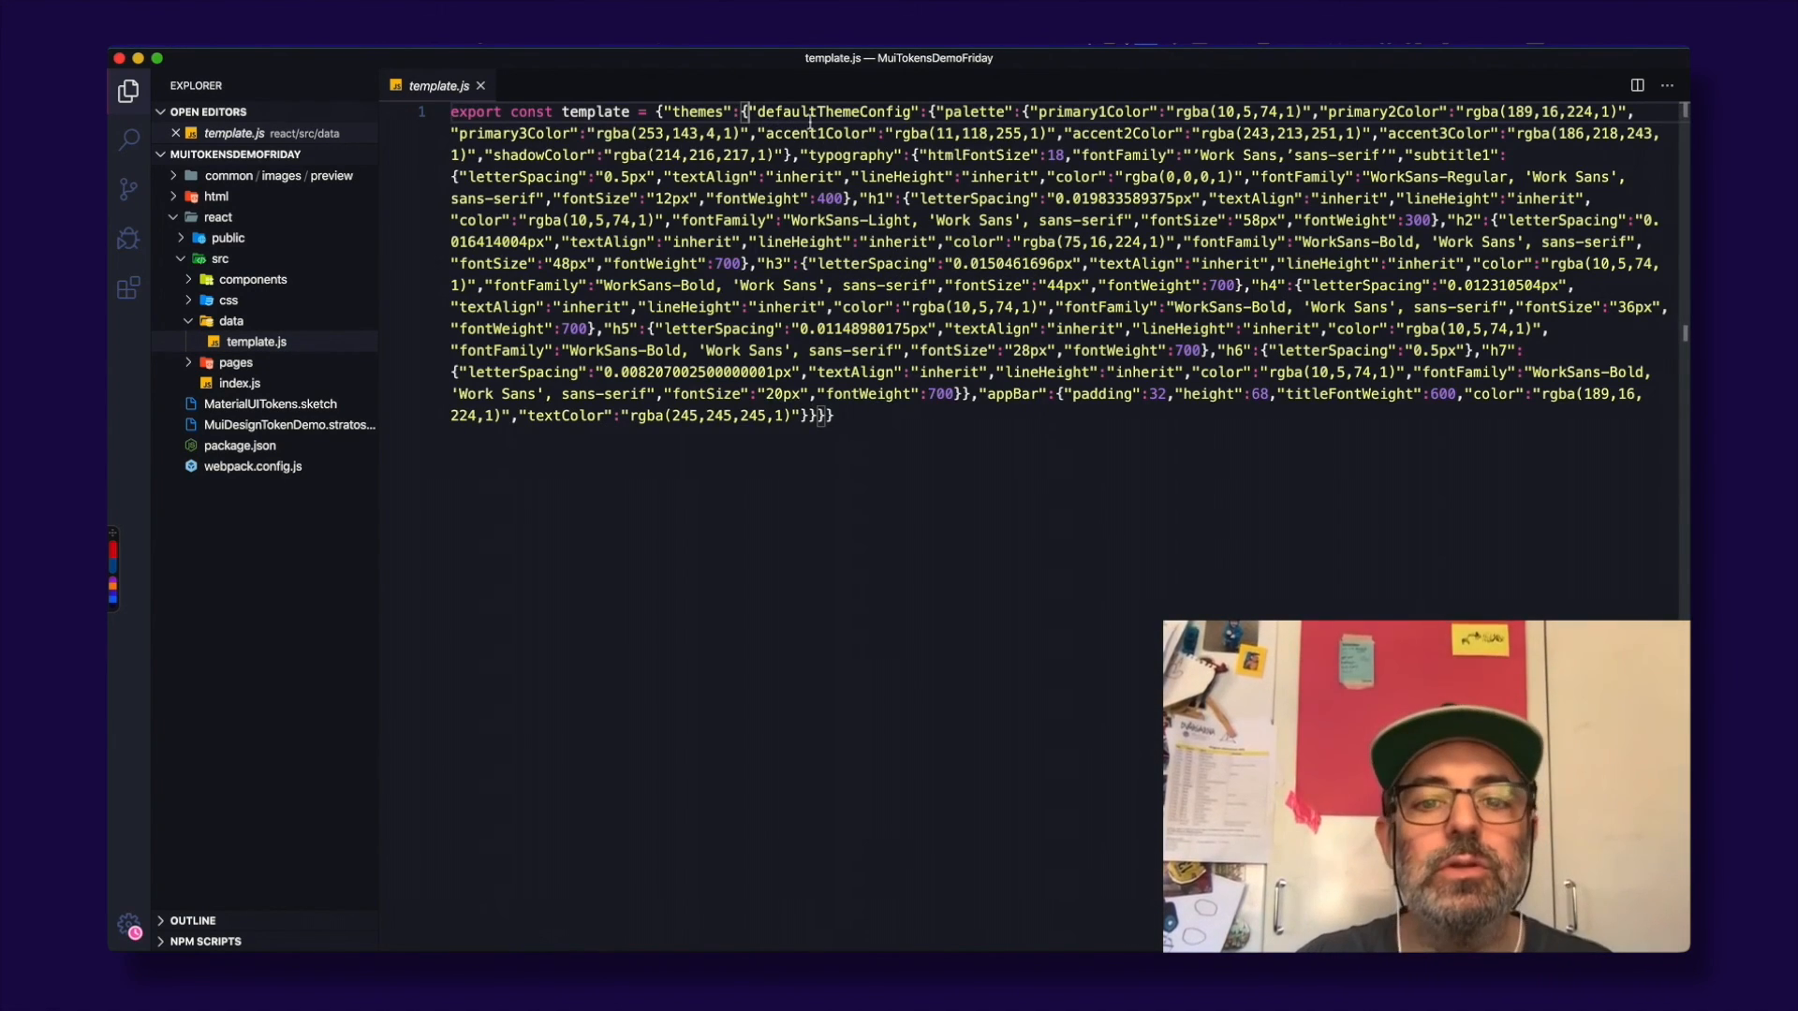
pyautogui.click(907, 422)
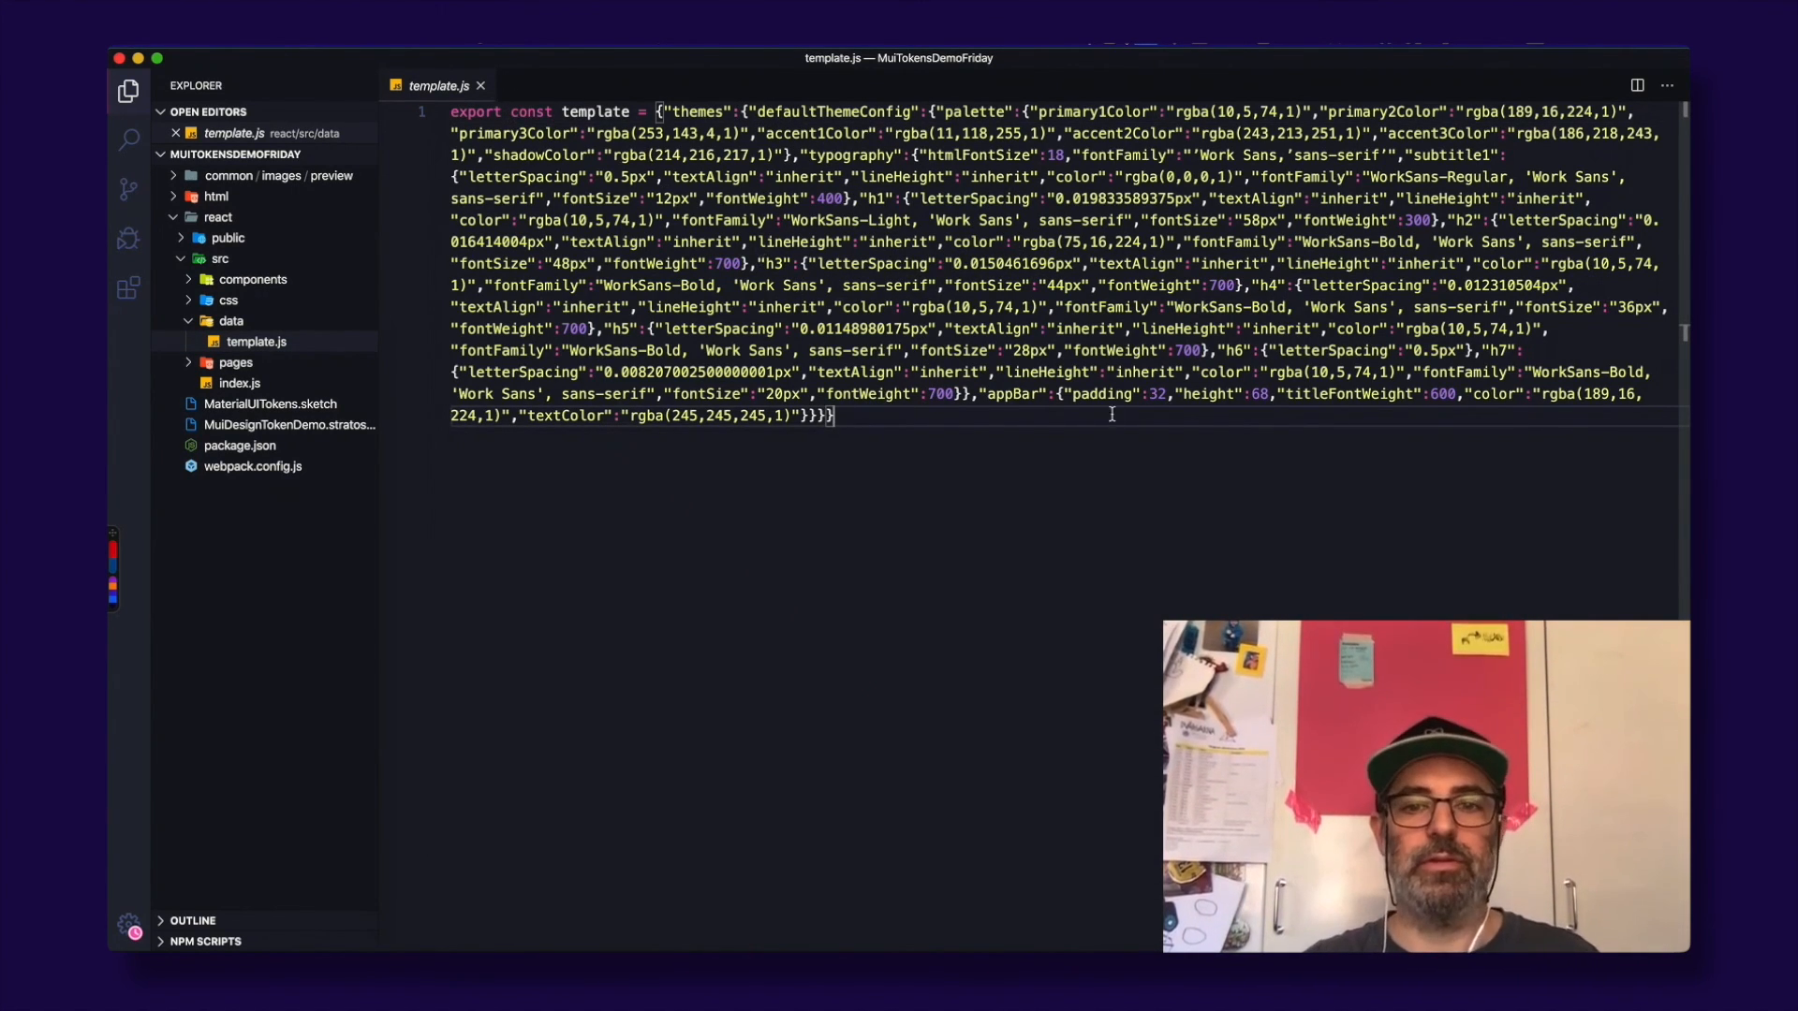
pyautogui.press('super+Tab')
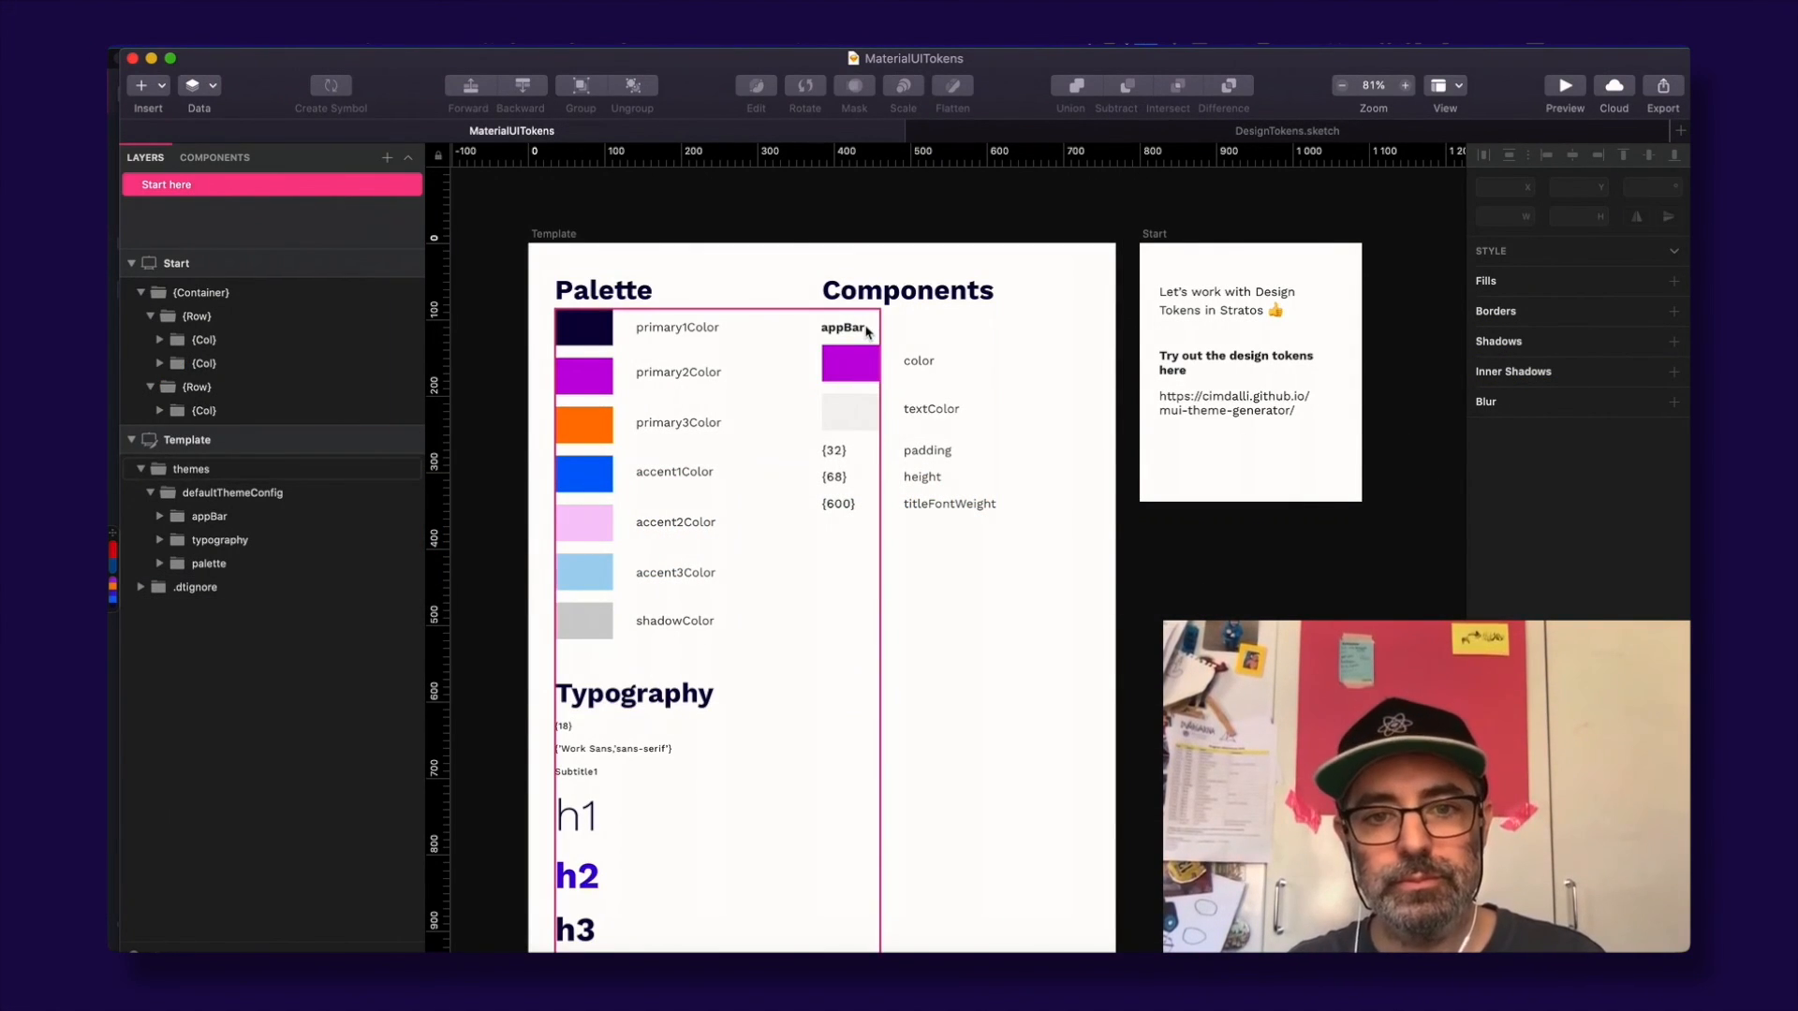
pyautogui.press('super+Tab')
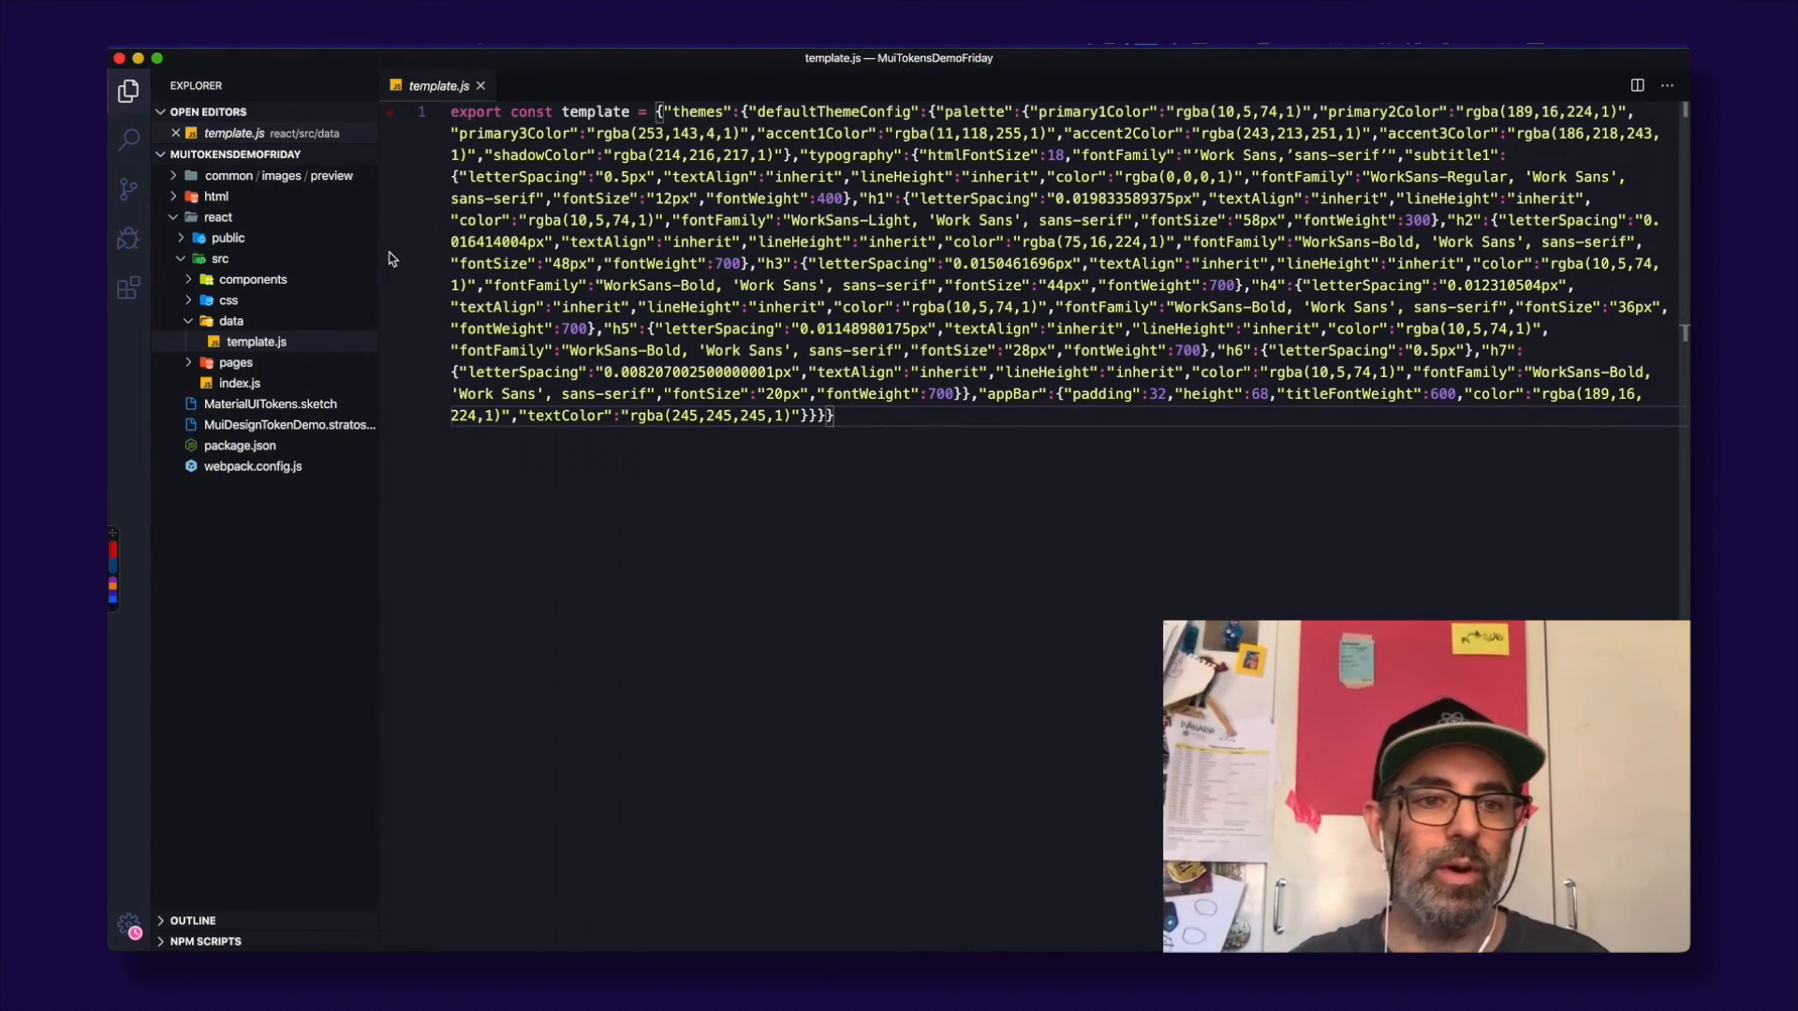
pyautogui.click(182, 239)
pyautogui.click(183, 240)
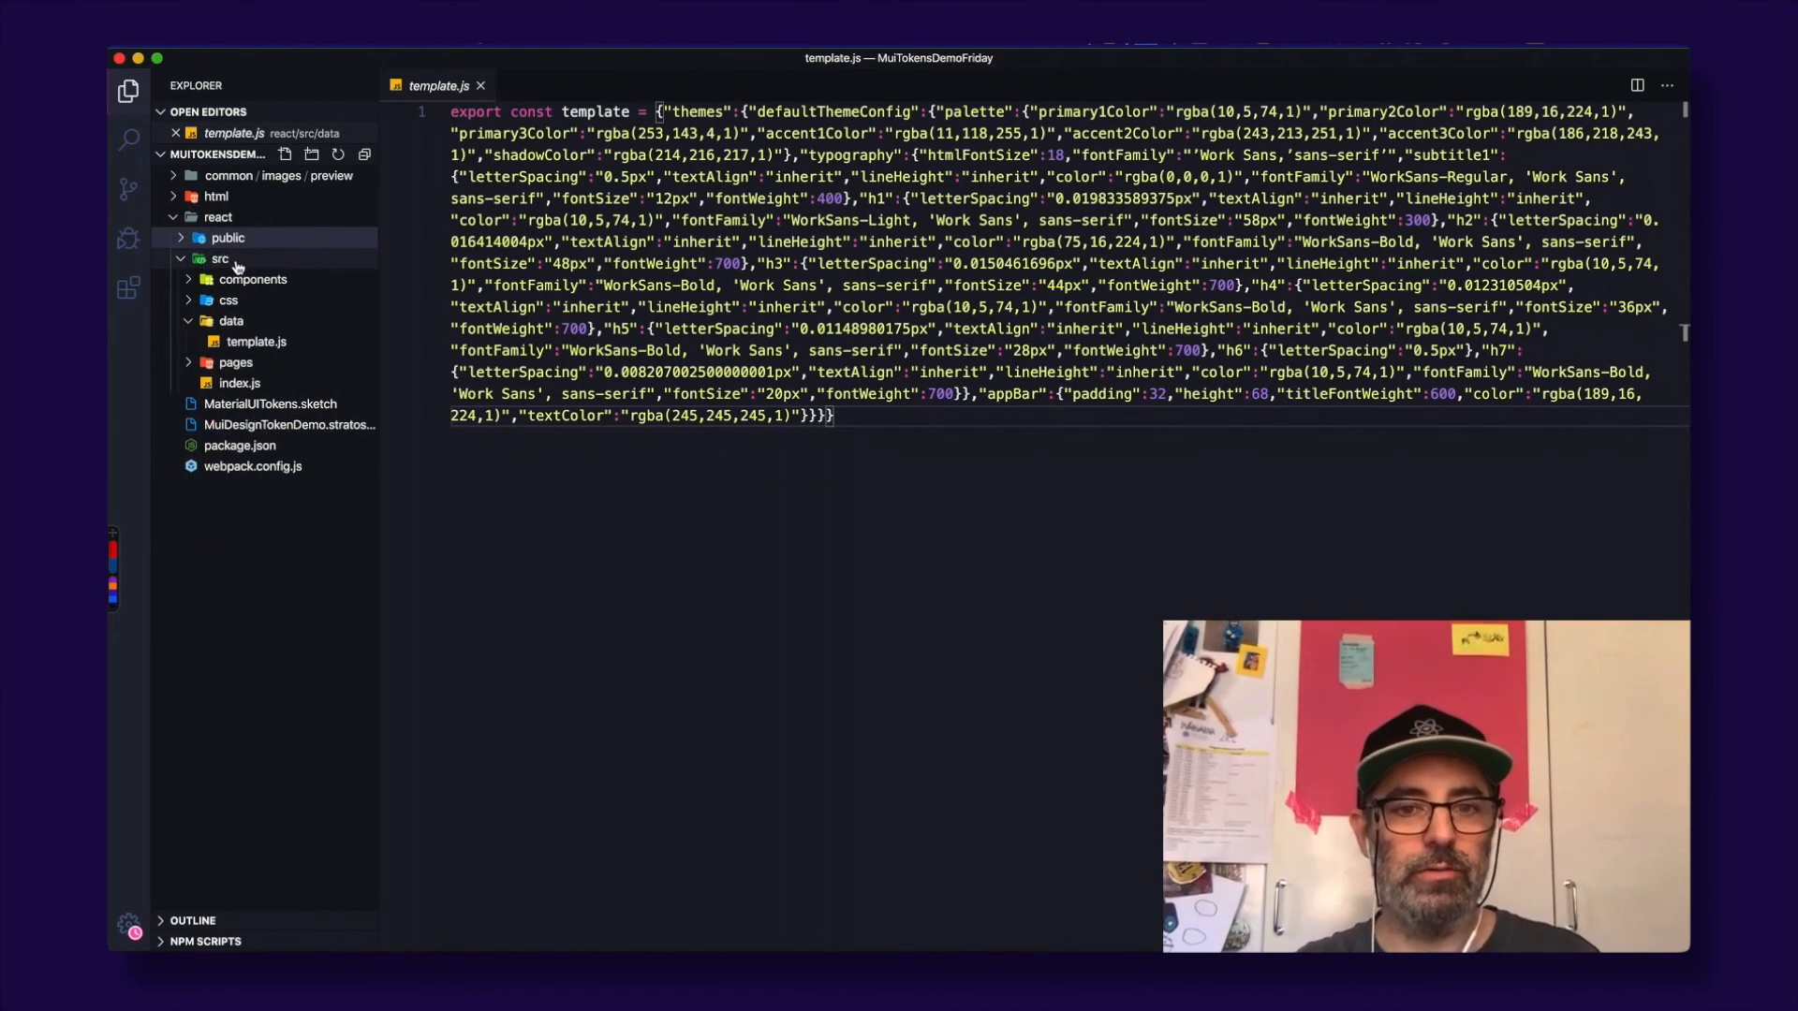